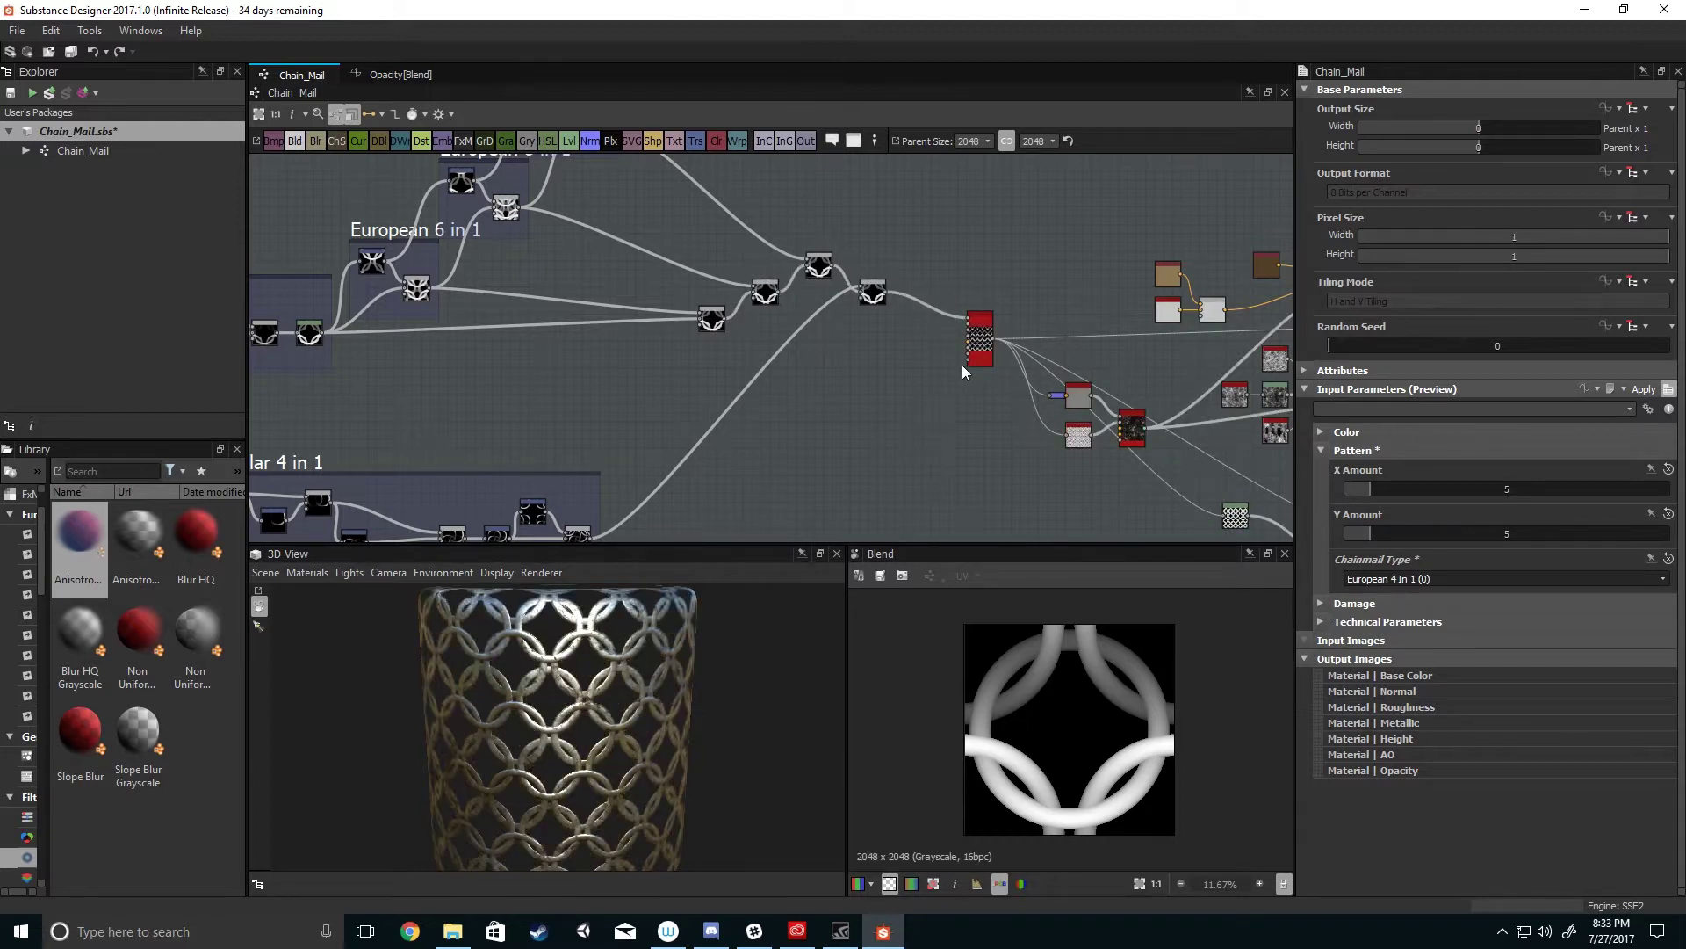
- Inspect the parameters of the last Blend node feeding the Tile Sampler
scroll(953, 369, "up", 3)
left_click(769, 249)
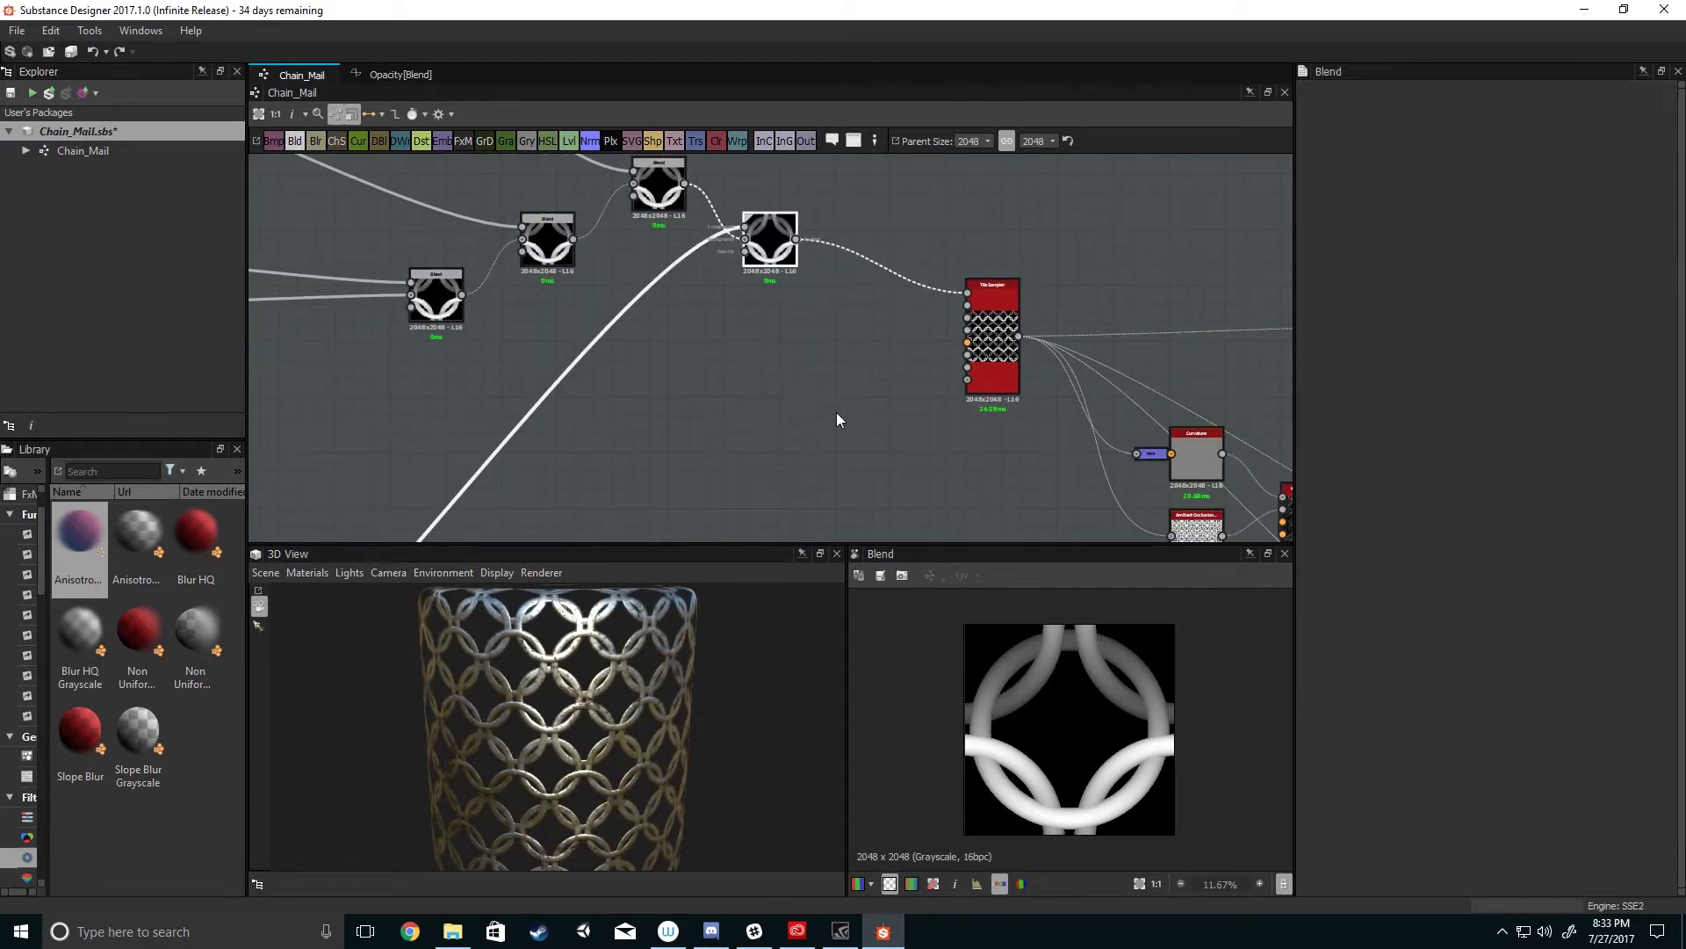
scroll(815, 453, "down", 1)
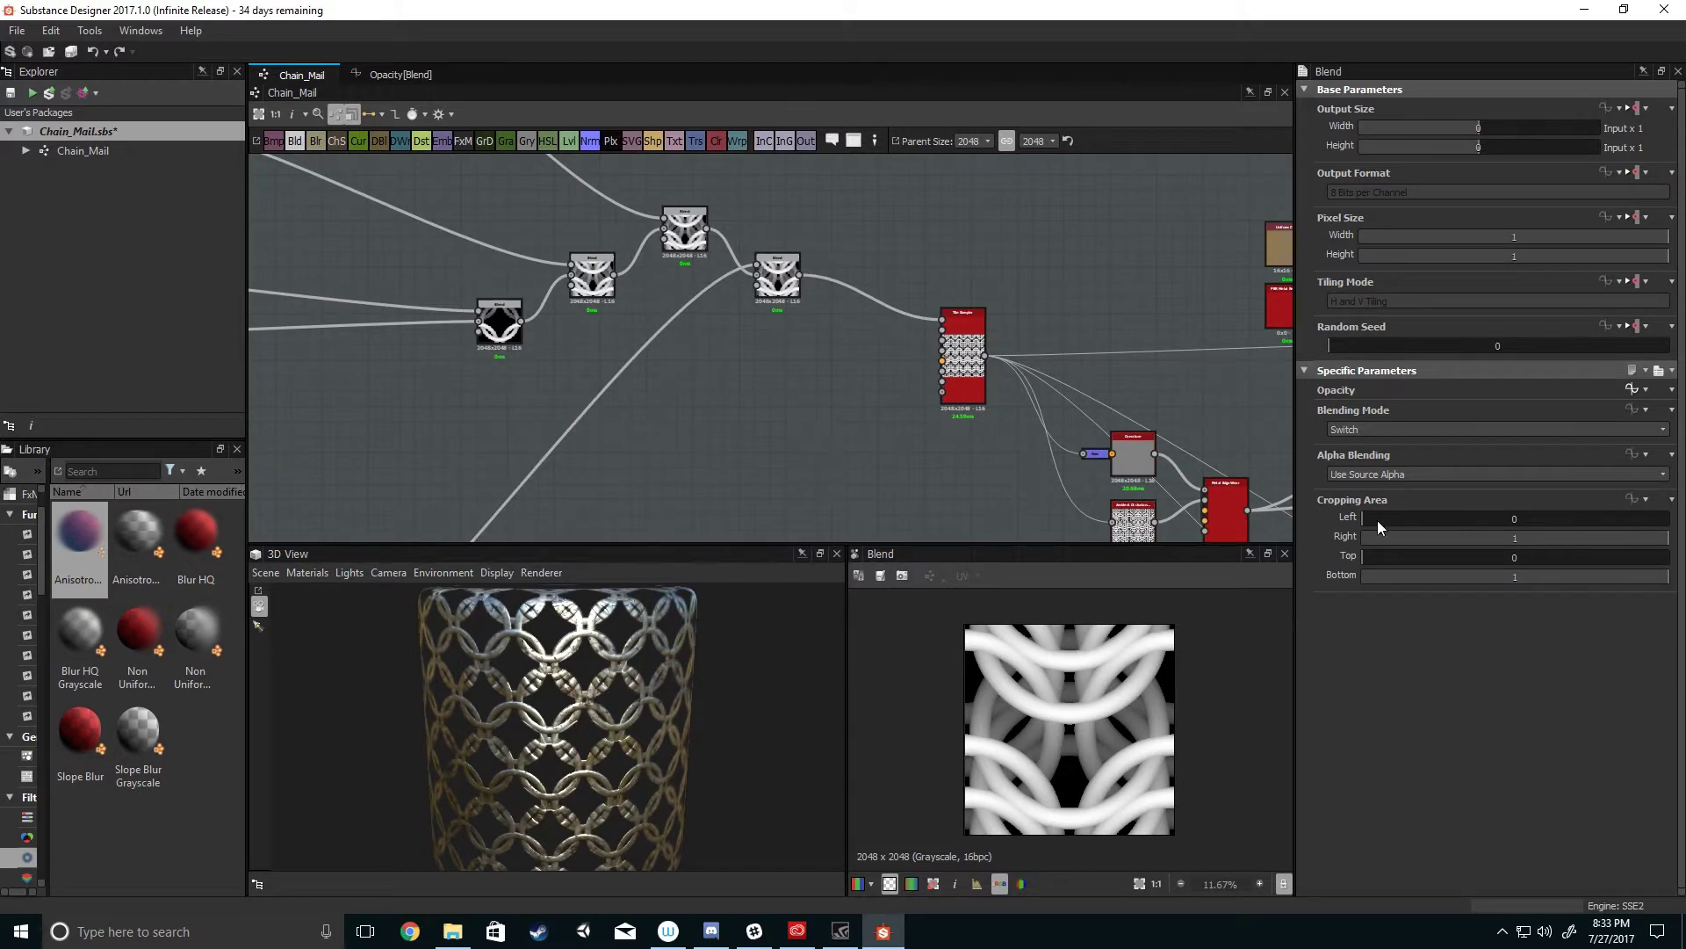
- Preview the graph's Chainmail Type as European 6 In 1, Circular 4 In 1 and European 10 In 1
left_click(1247, 421)
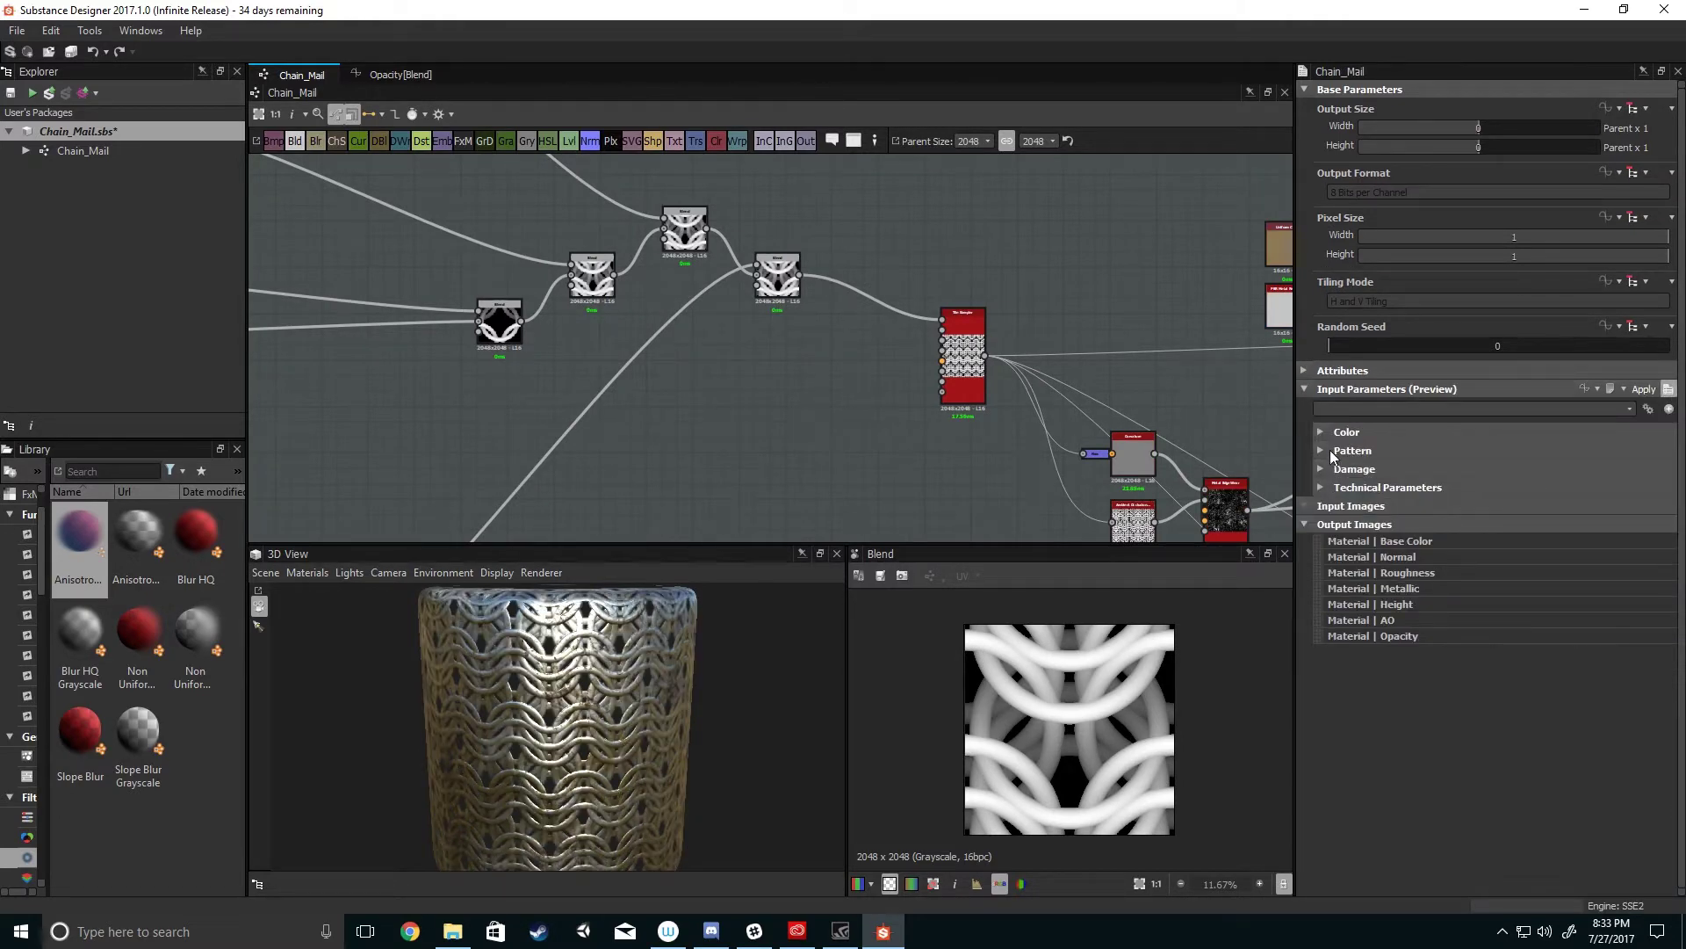
left_click(1325, 448)
left_click(1382, 576)
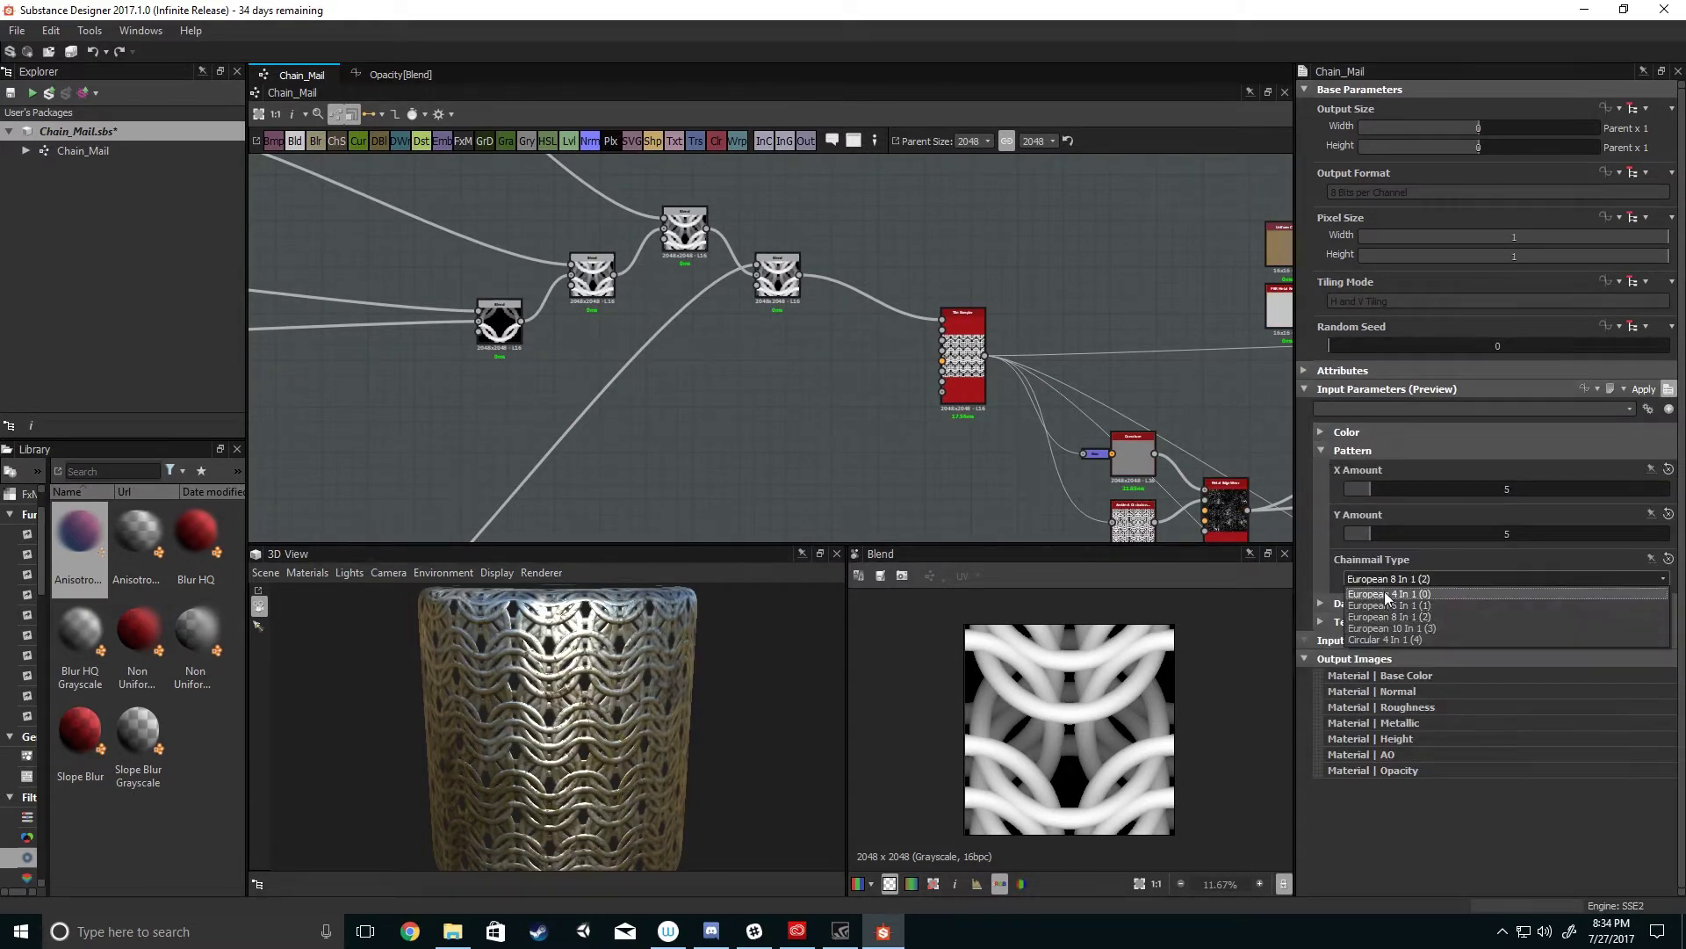
left_click(1384, 605)
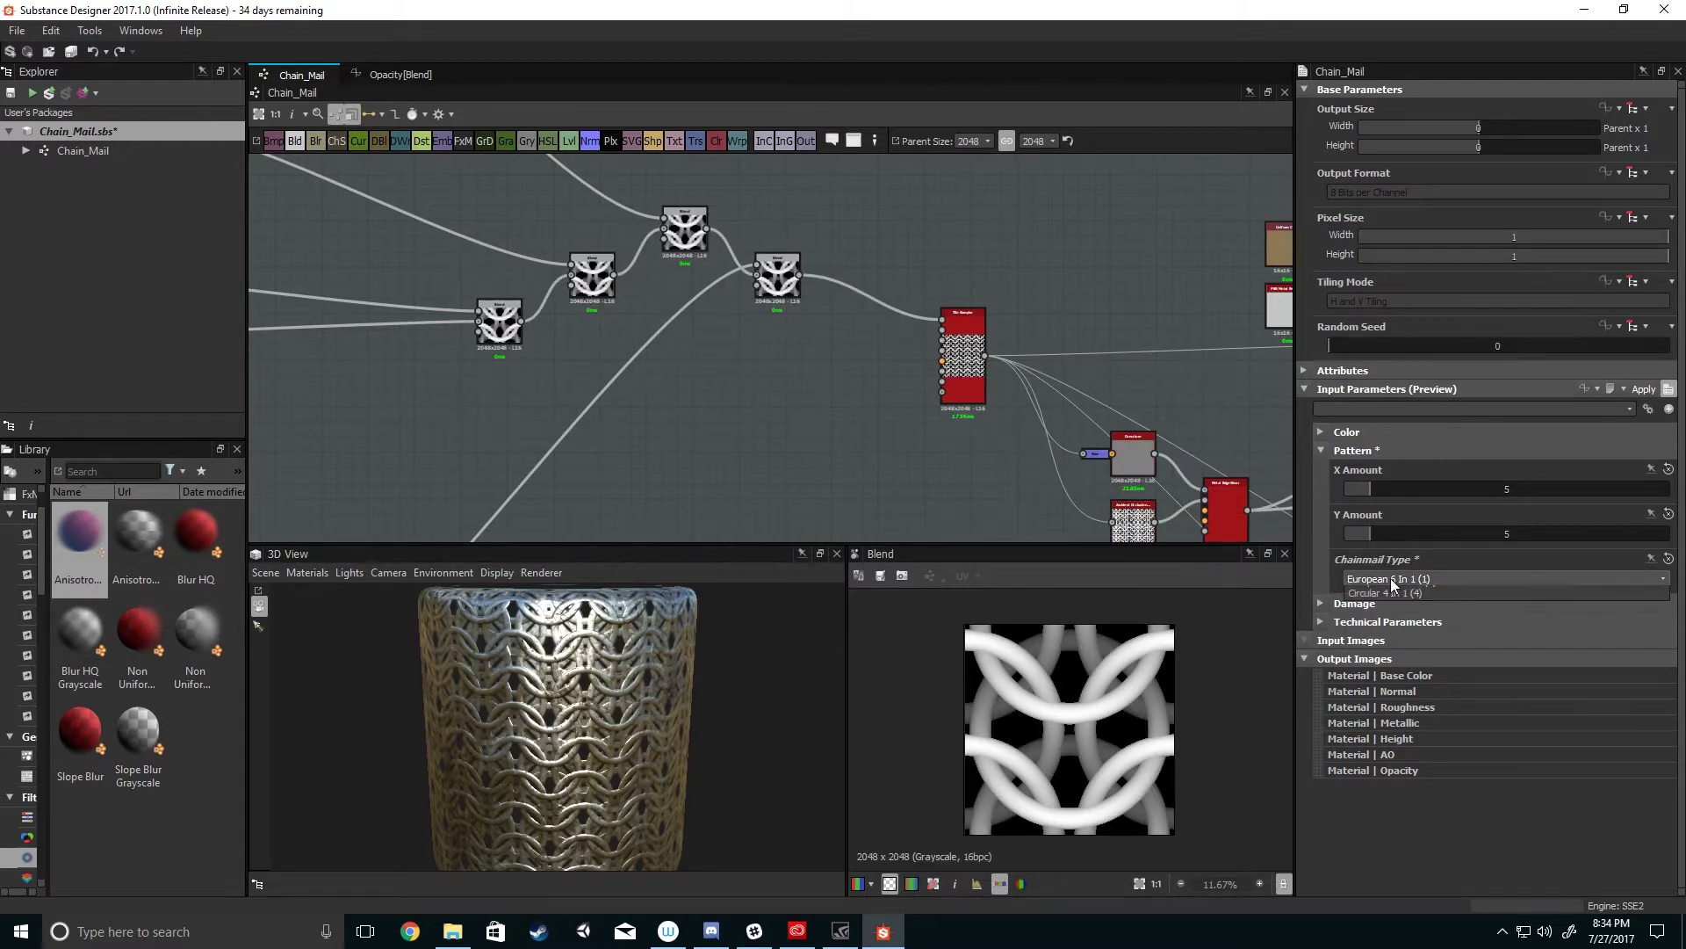
left_click(1390, 578)
left_click(1387, 639)
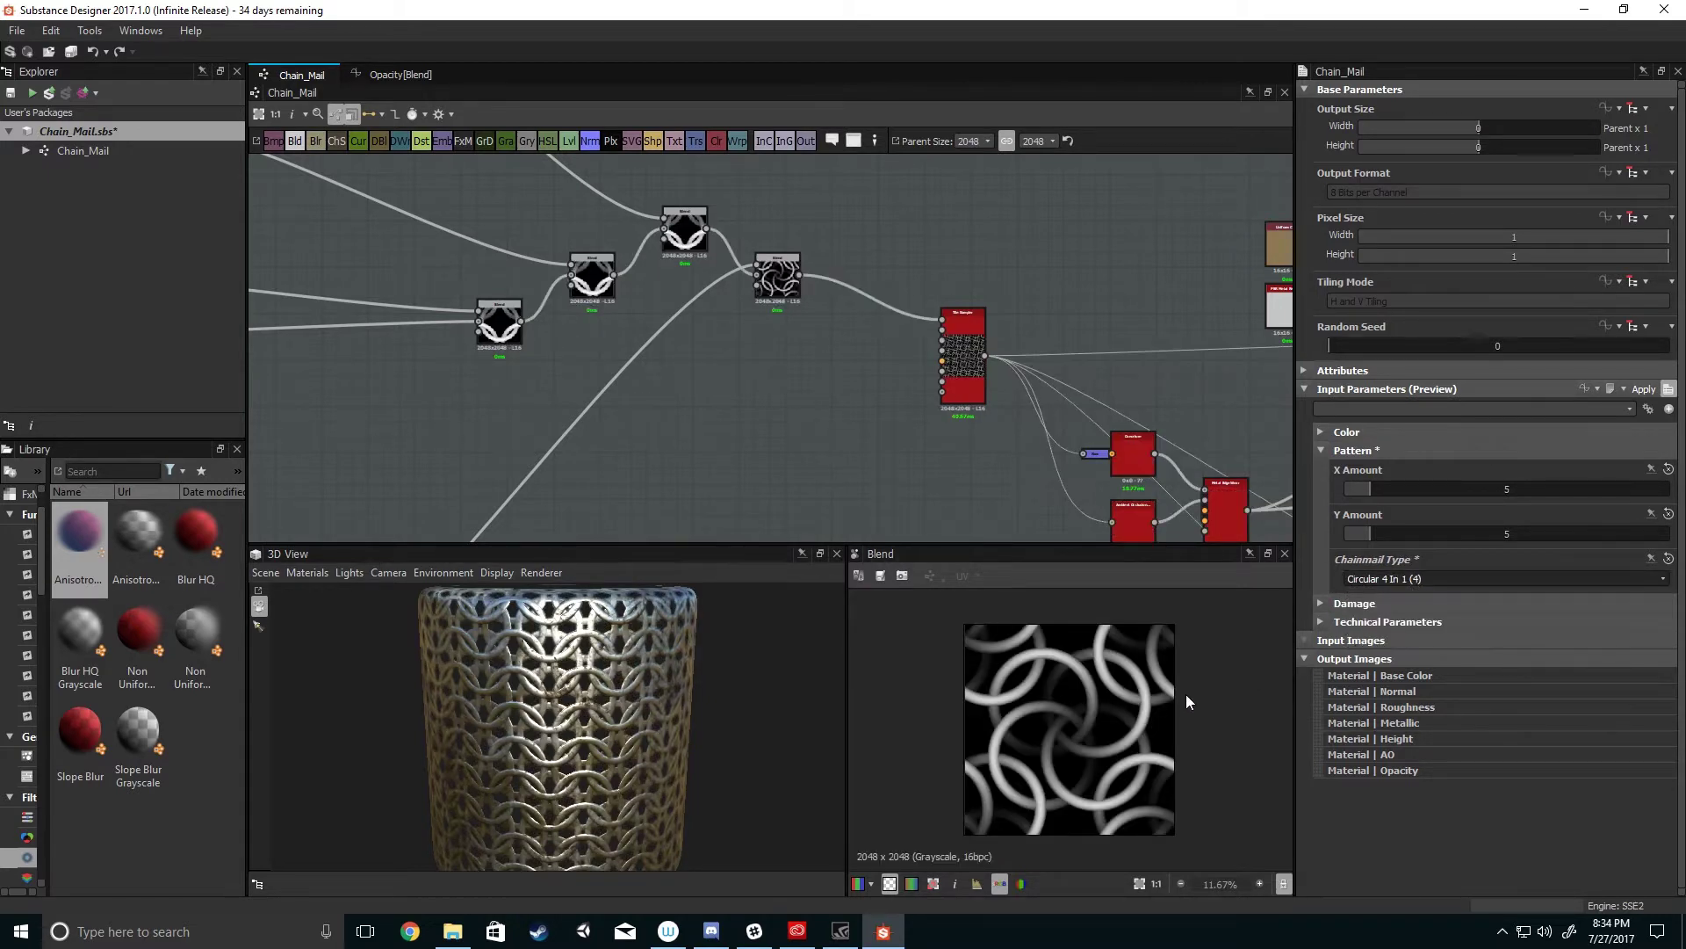
left_click(1404, 577)
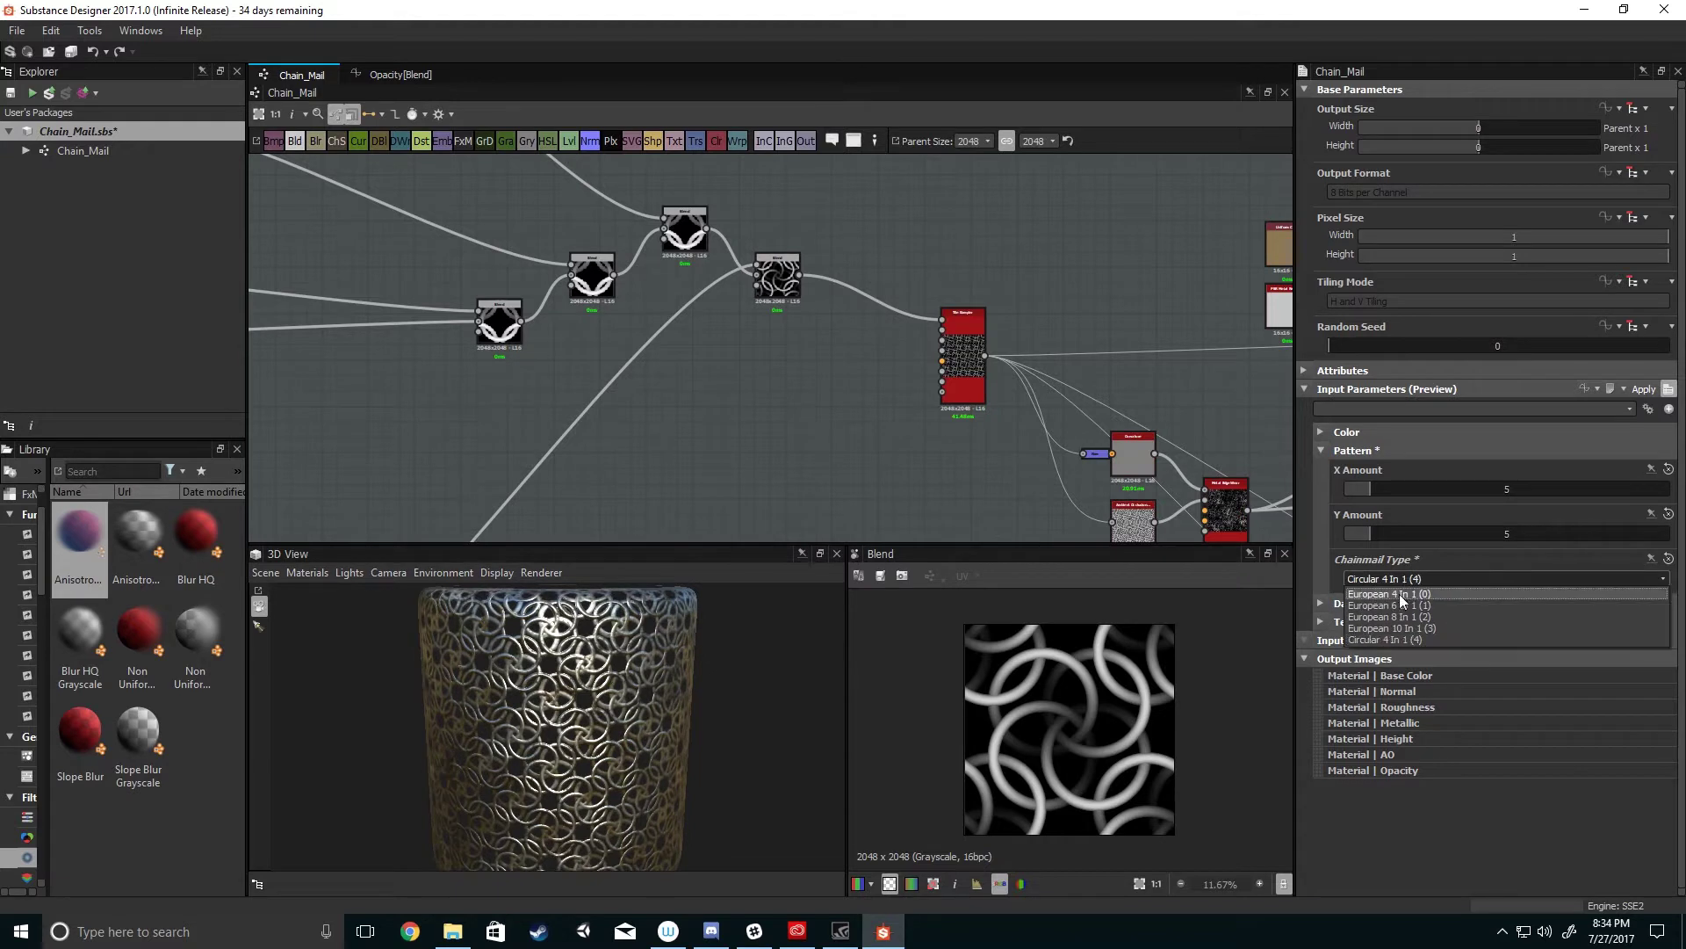
left_click(1395, 627)
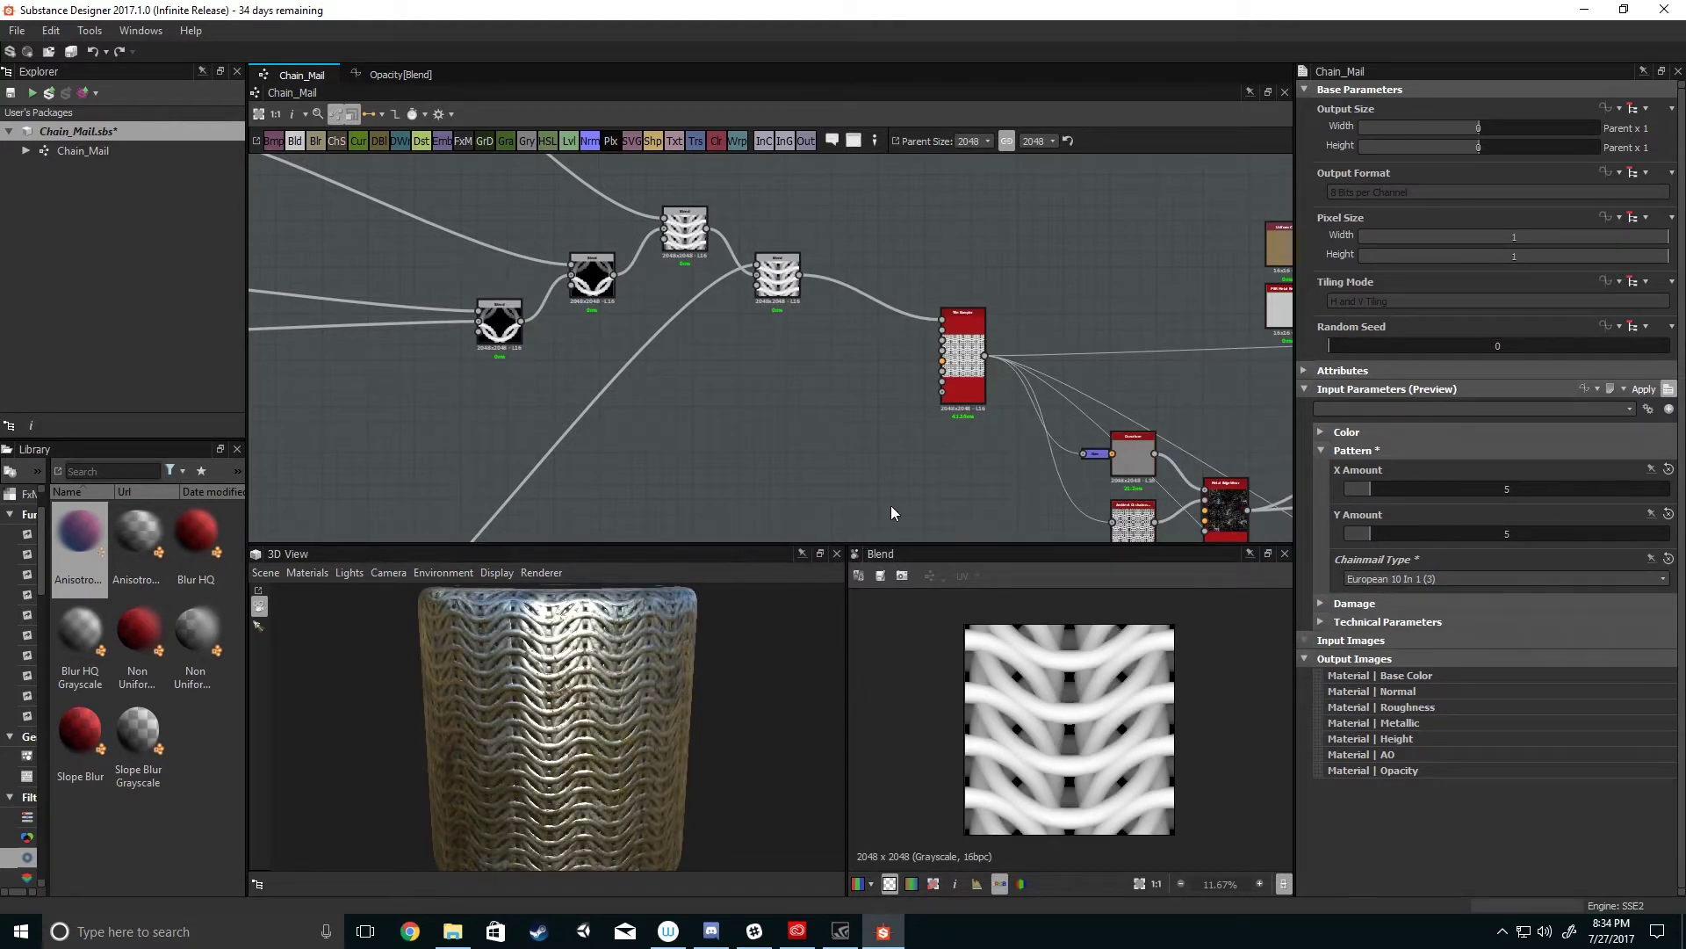
- Add a new Blend node in the empty graph area below the chain of switch Blend nodes
middle_click_drag(783, 415, 940, 440)
scroll(941, 440, "down", 3)
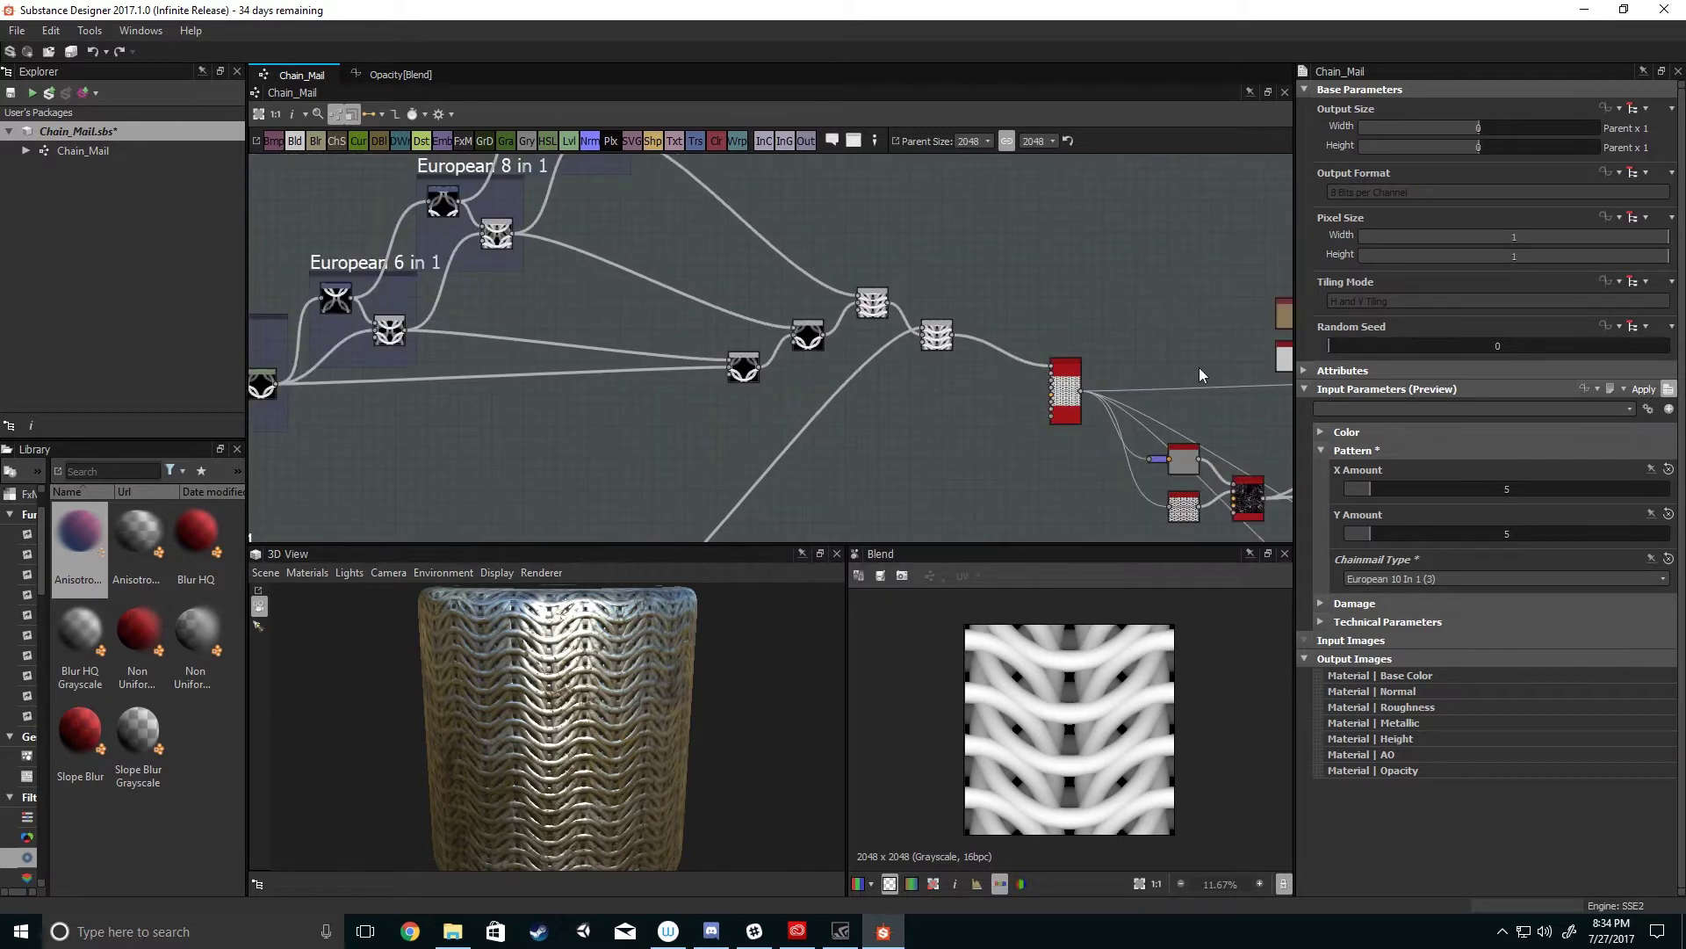
middle_click_drag(998, 452, 1166, 457)
scroll(1092, 440, "up", 2)
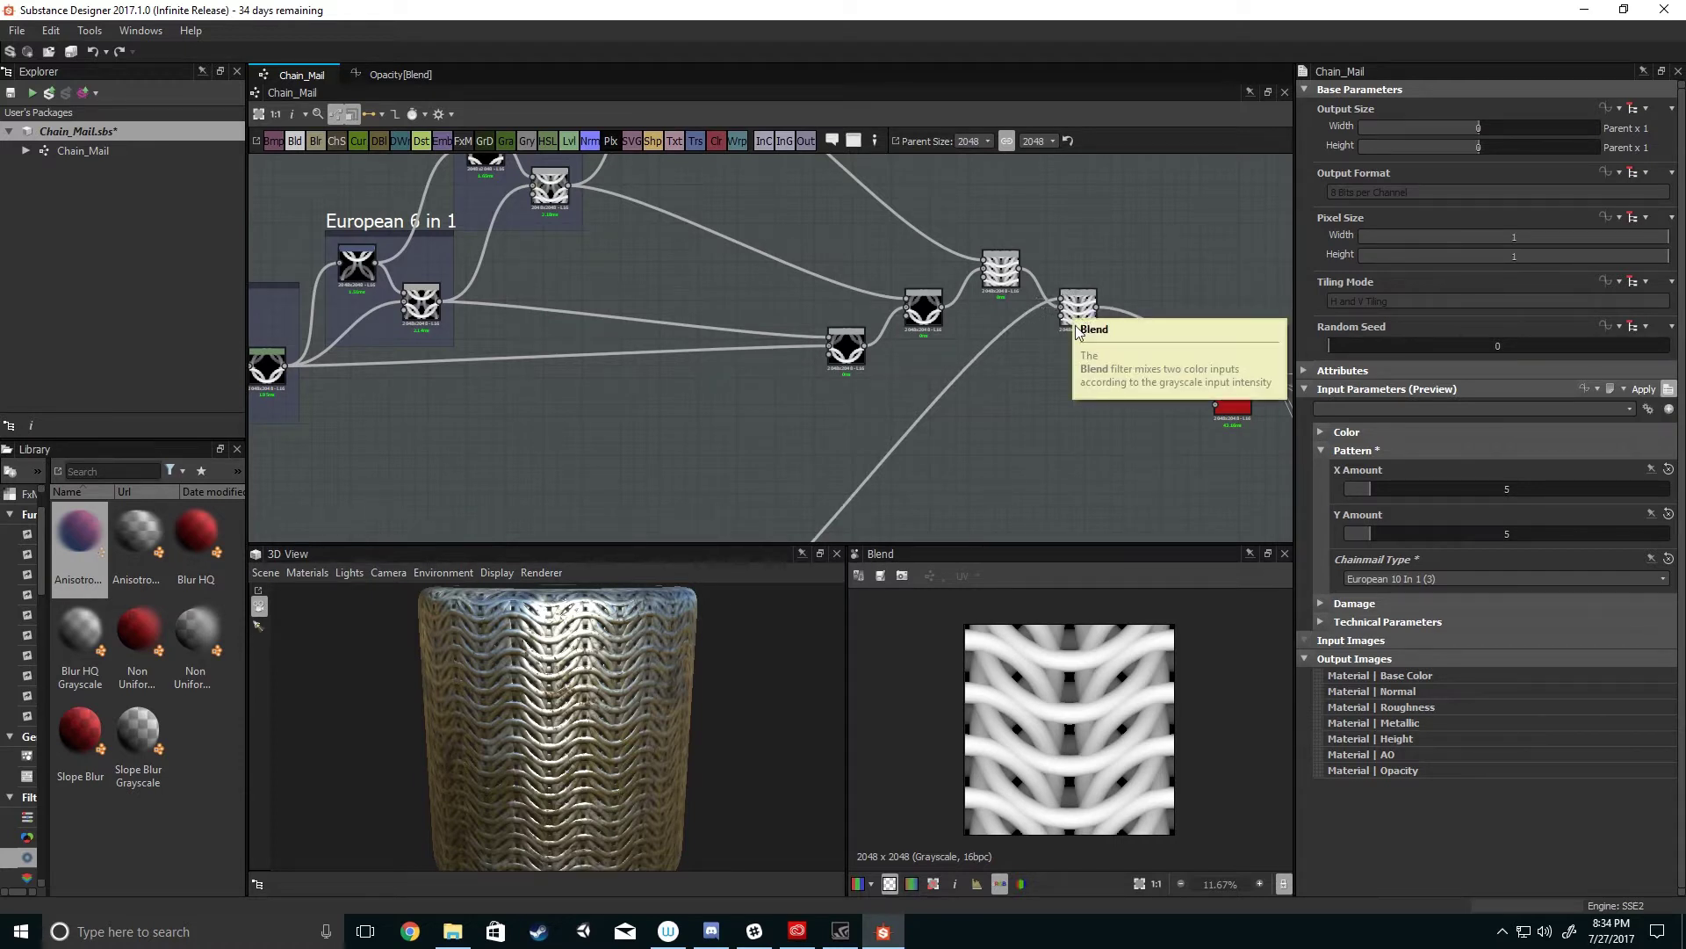
scroll(1020, 415, "down", 2)
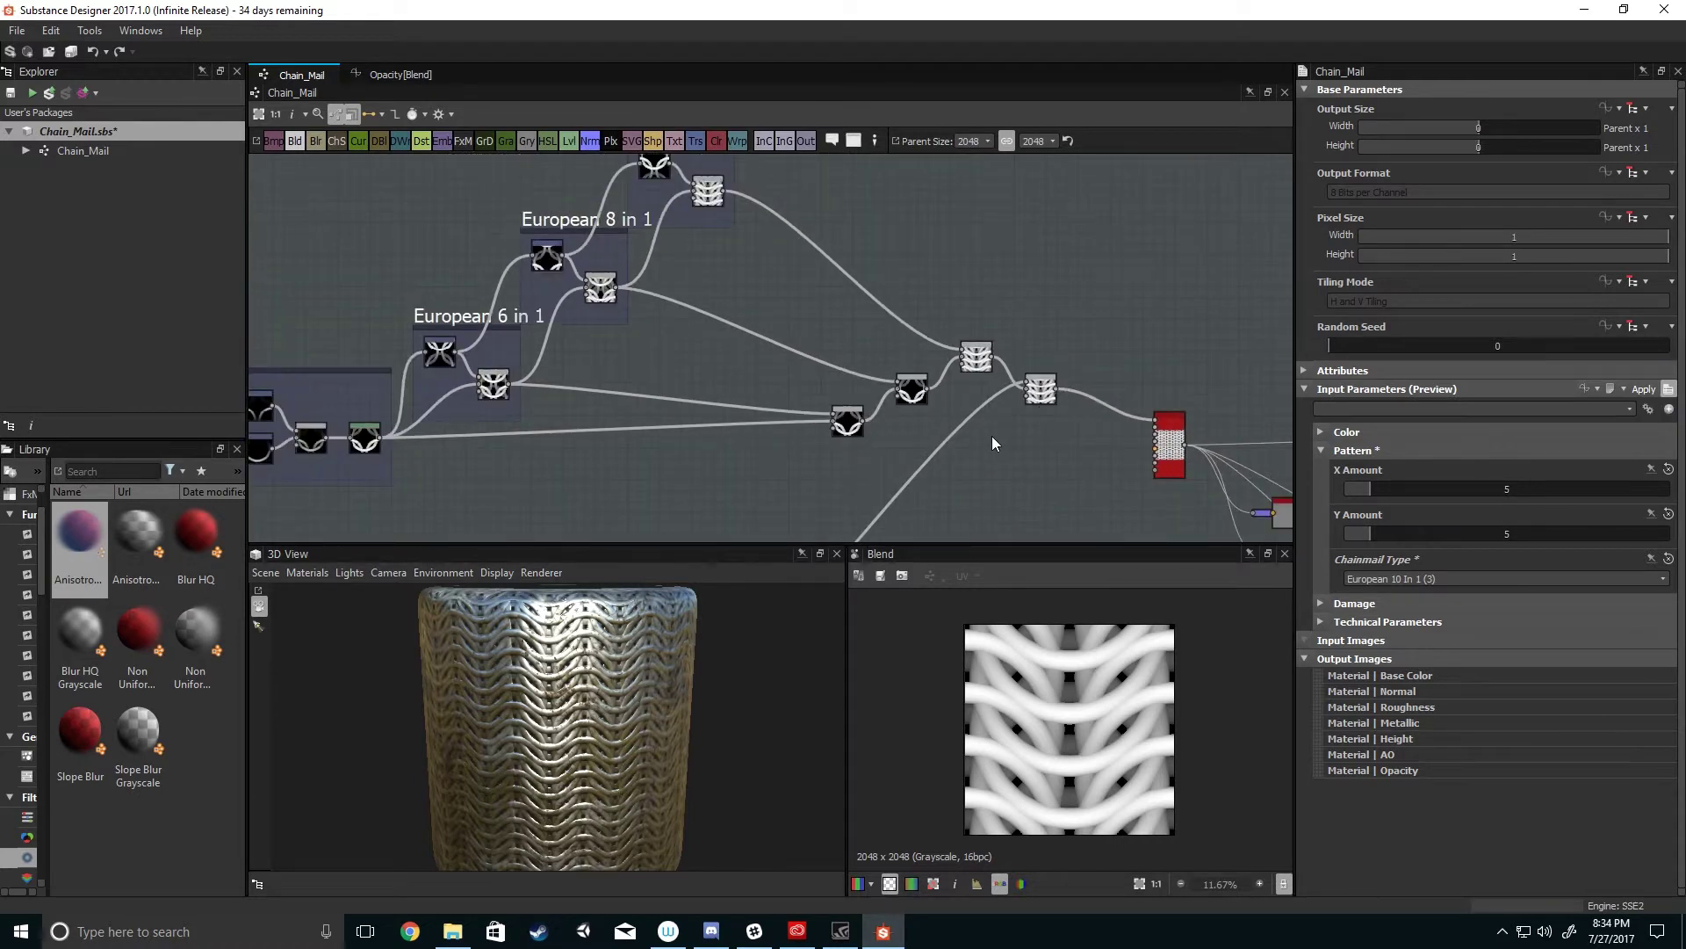
middle_click_drag(903, 496, 897, 398)
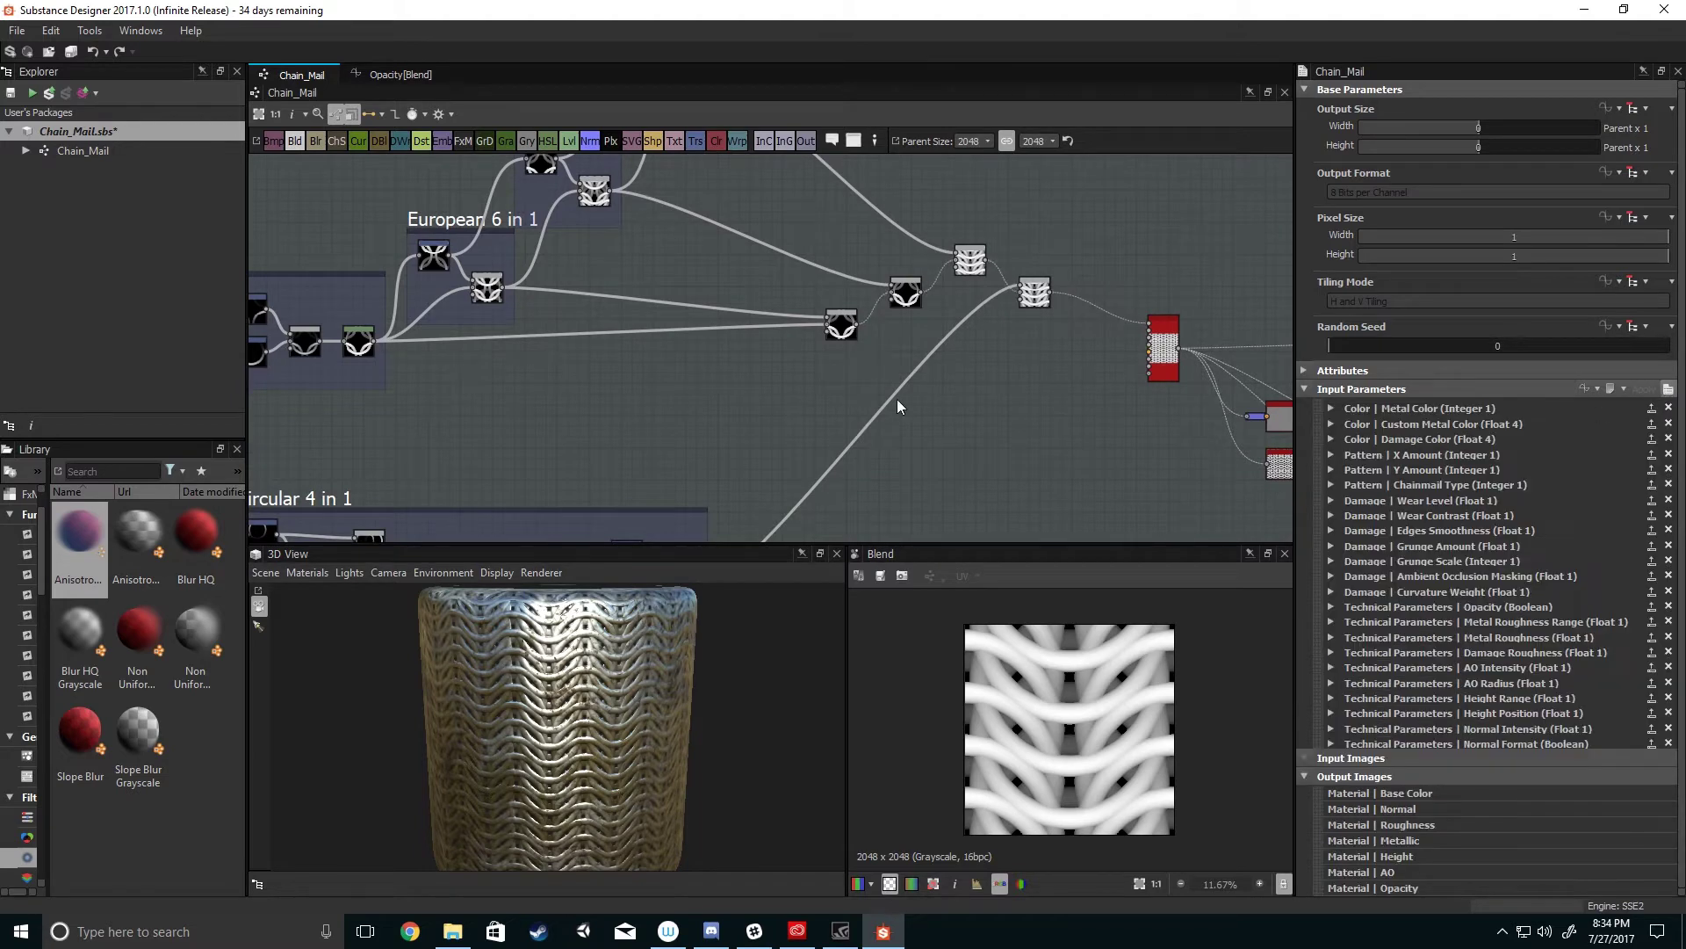
left_click(294, 140)
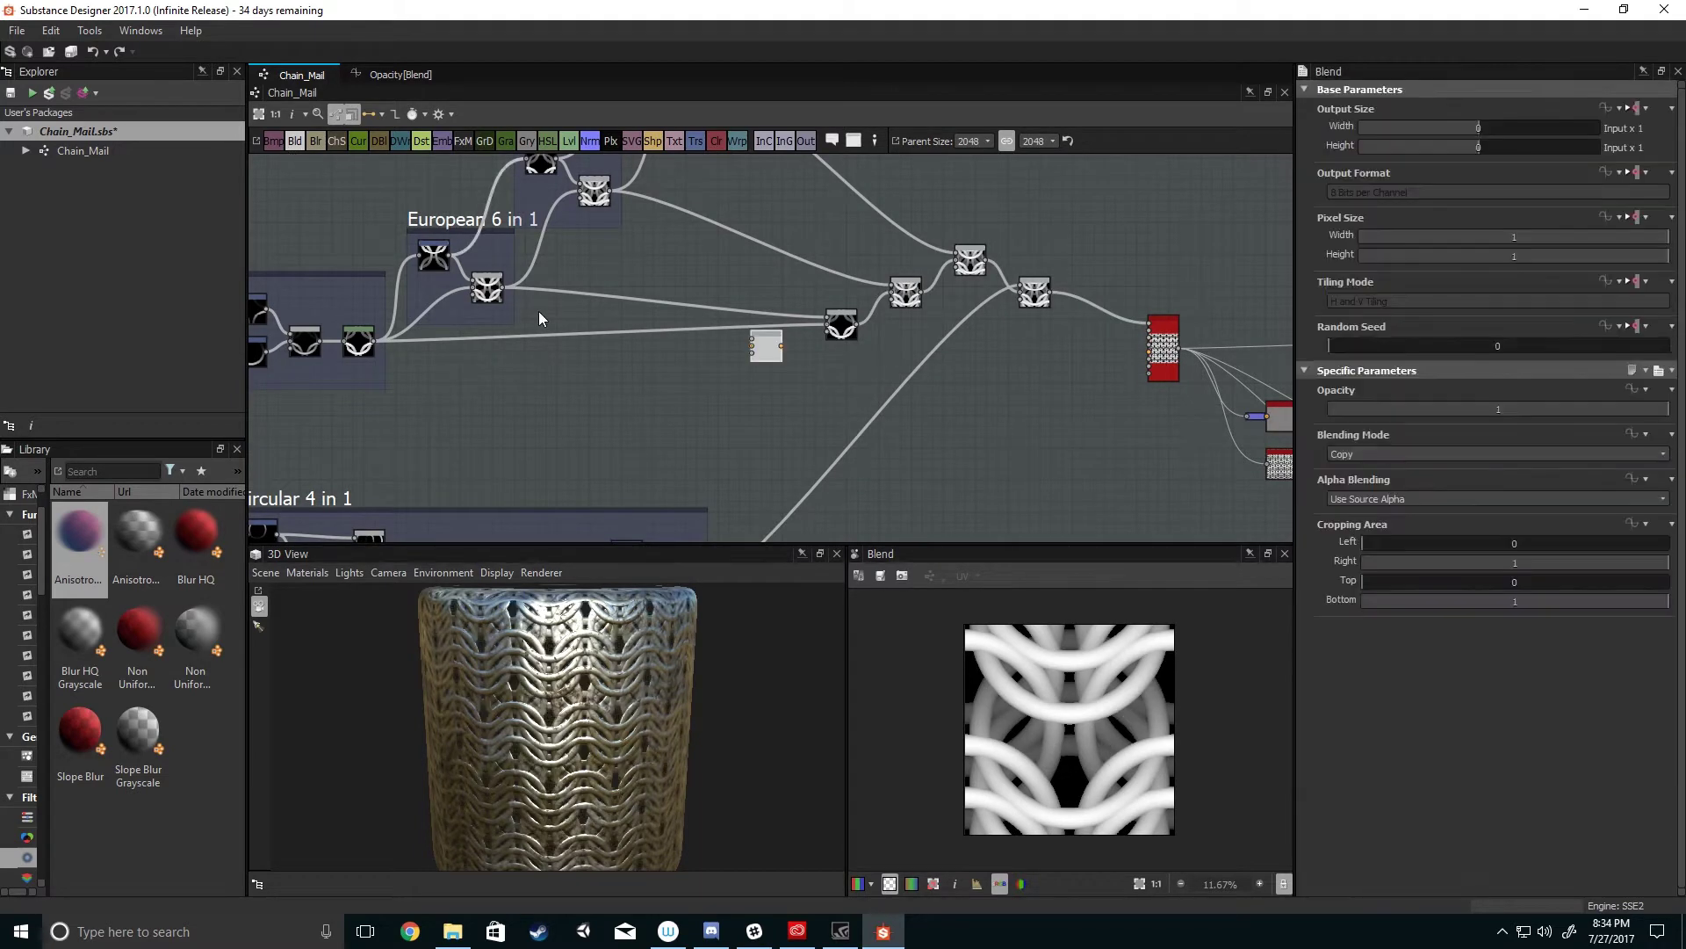
scroll(787, 367, "up", 3)
scroll(873, 413, "up", 2)
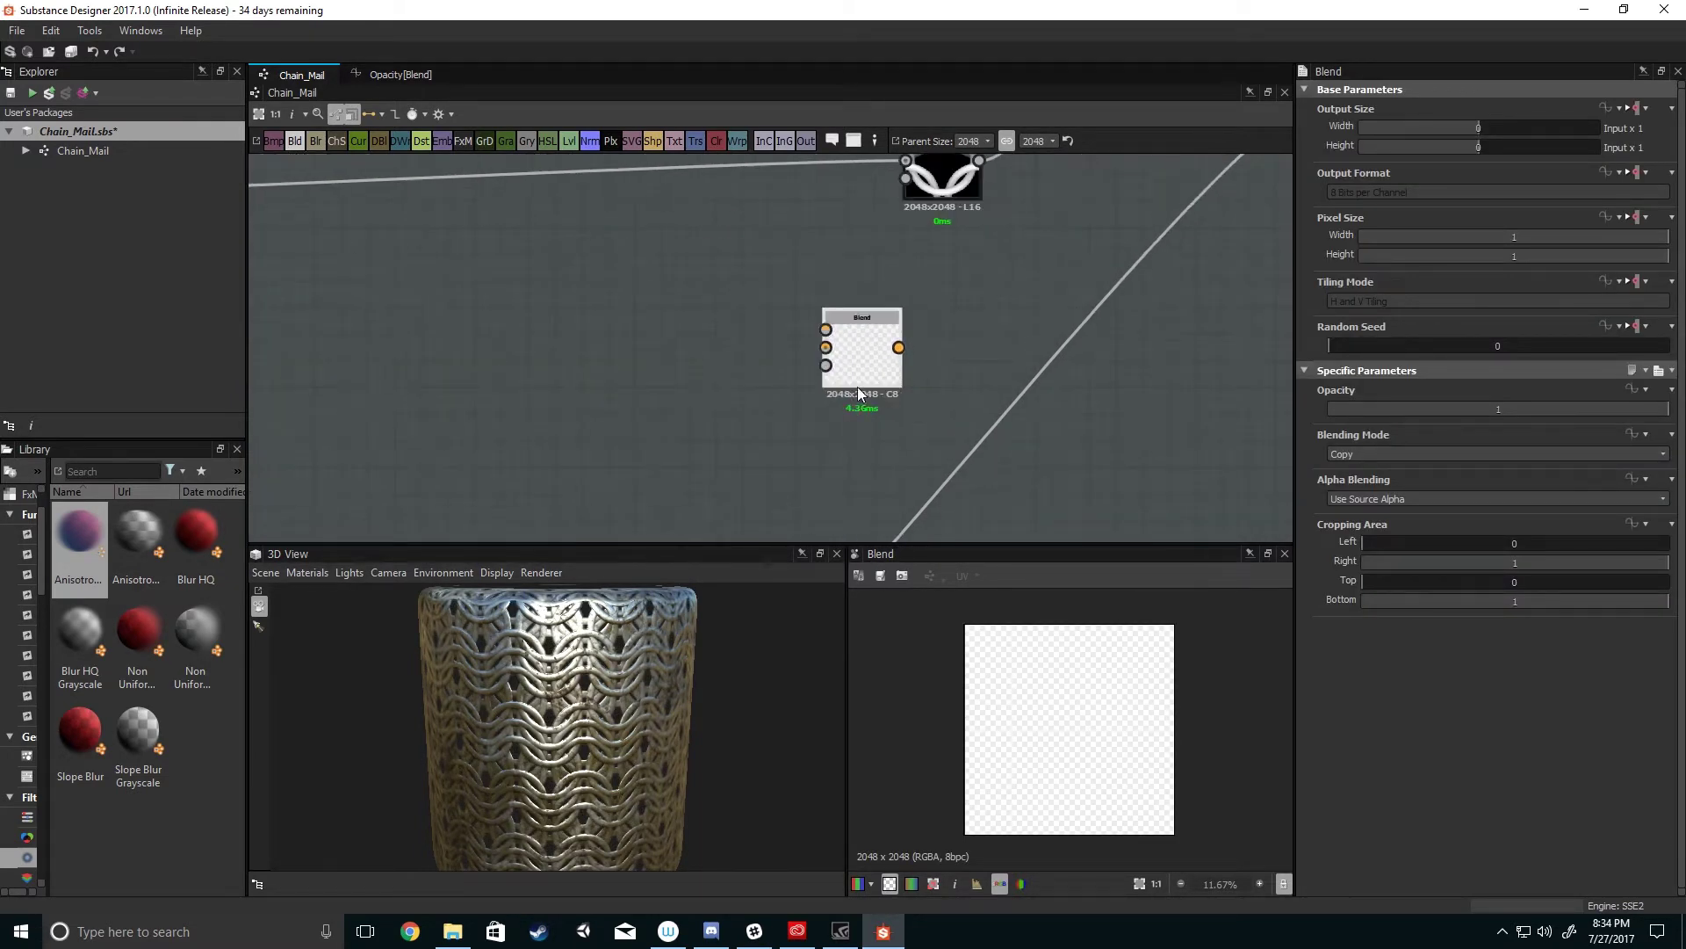
middle_click_drag(858, 425, 836, 430)
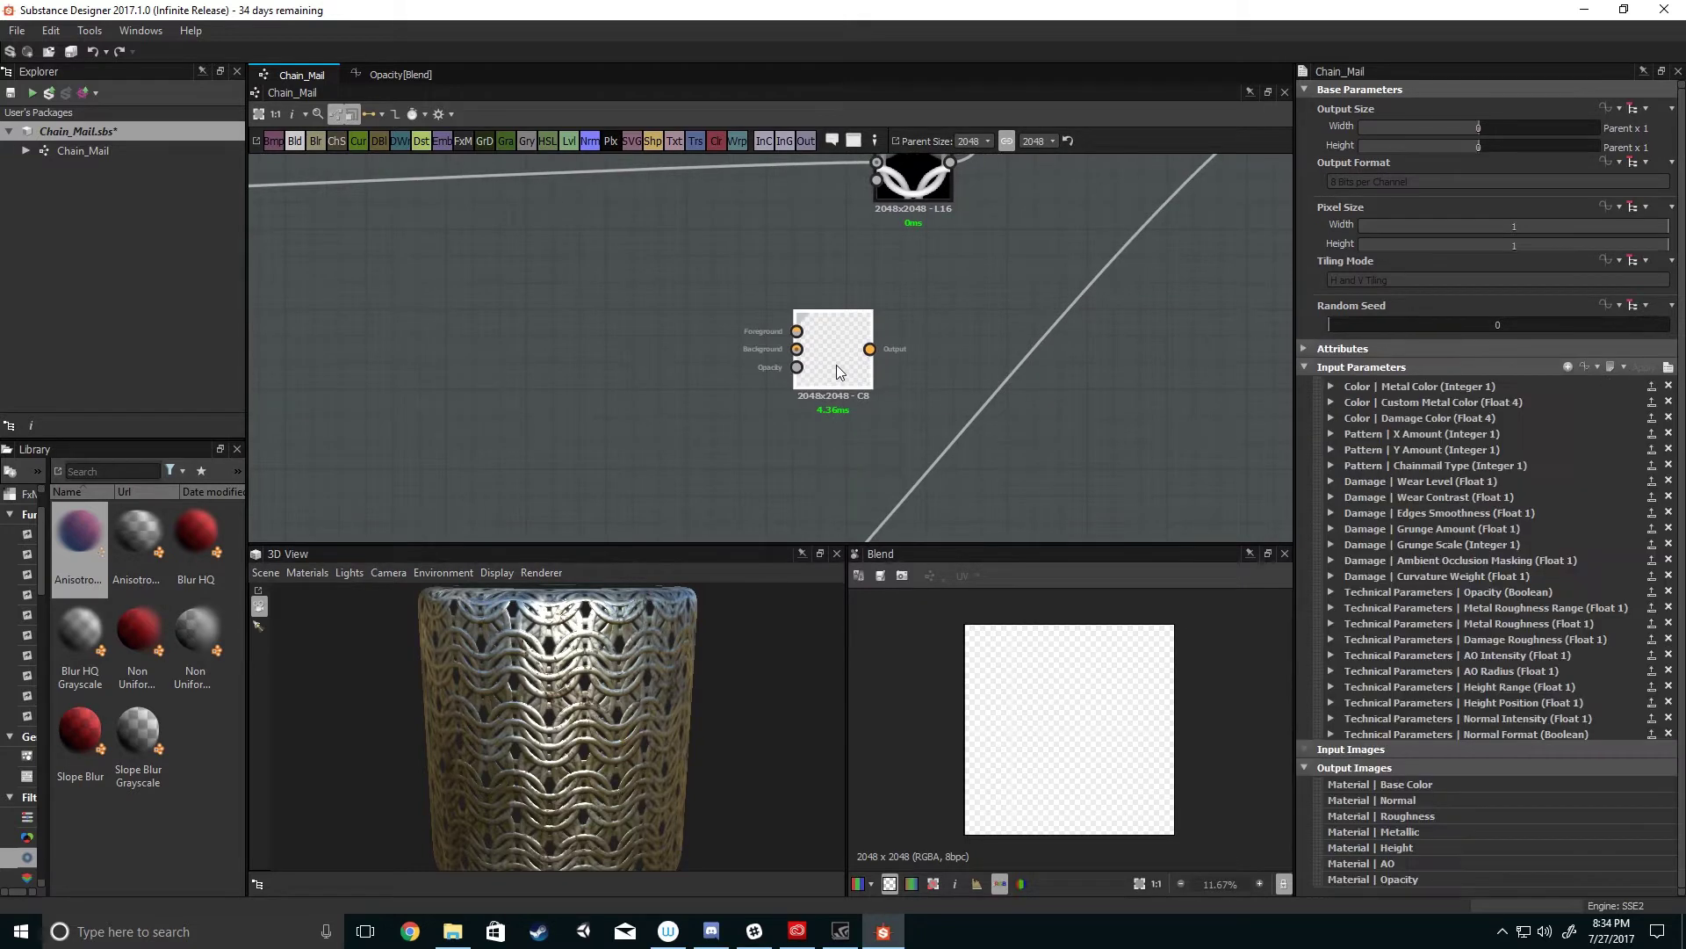
scroll(806, 430, "down", 3)
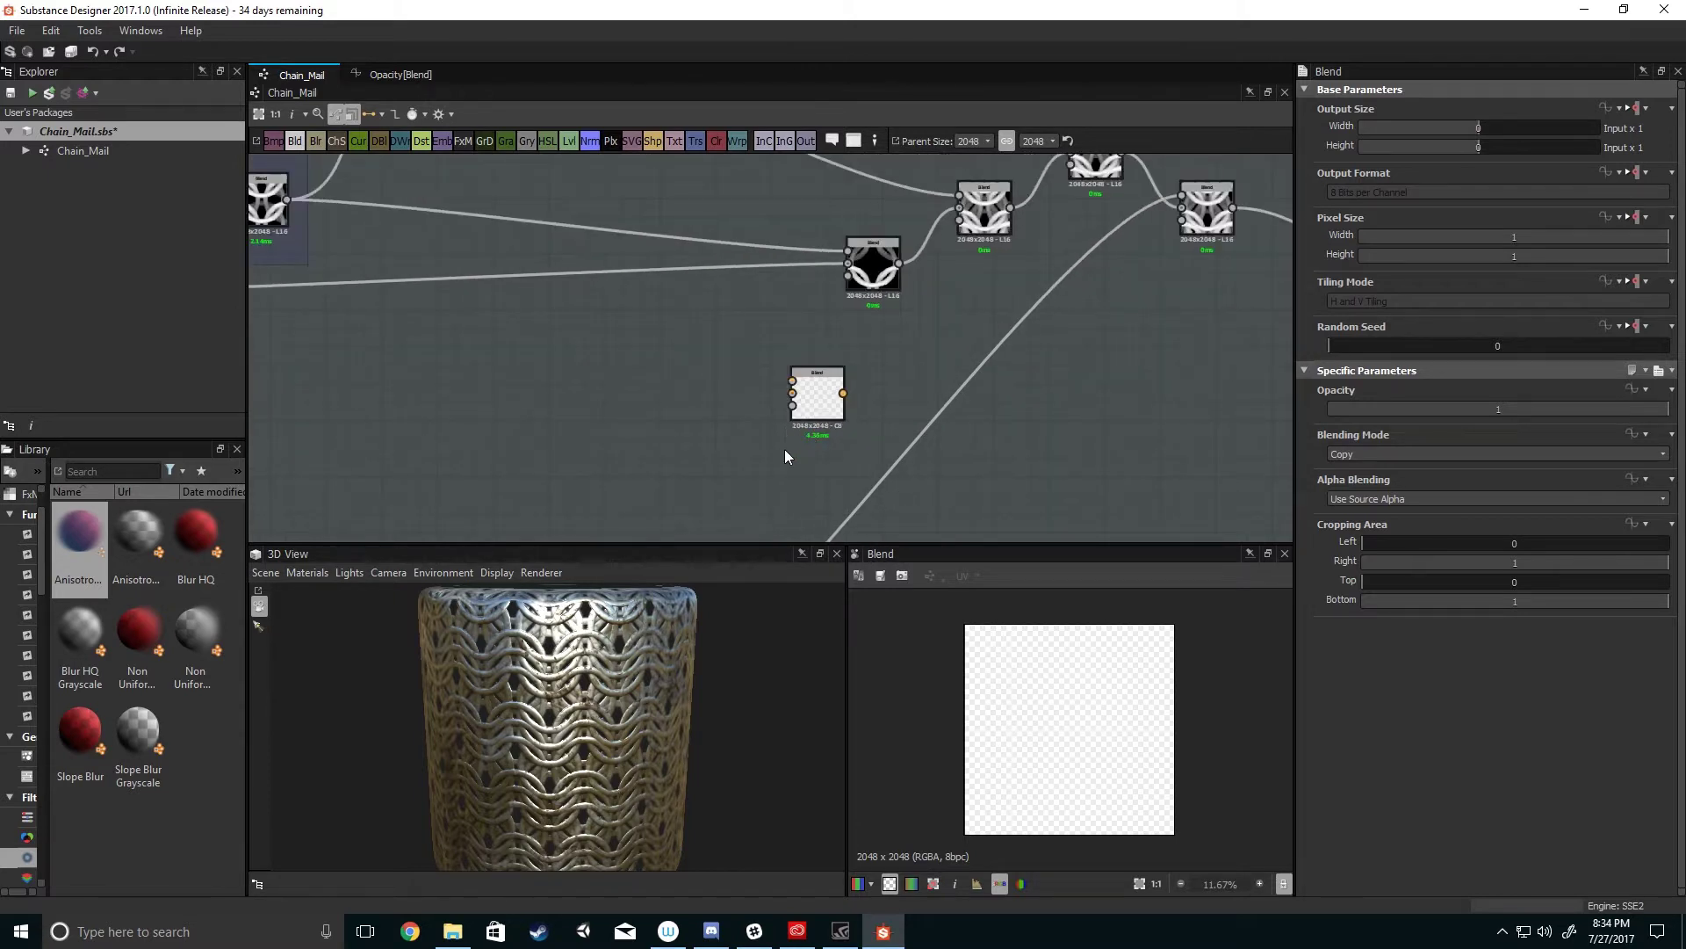
middle_click_drag(786, 450, 792, 398)
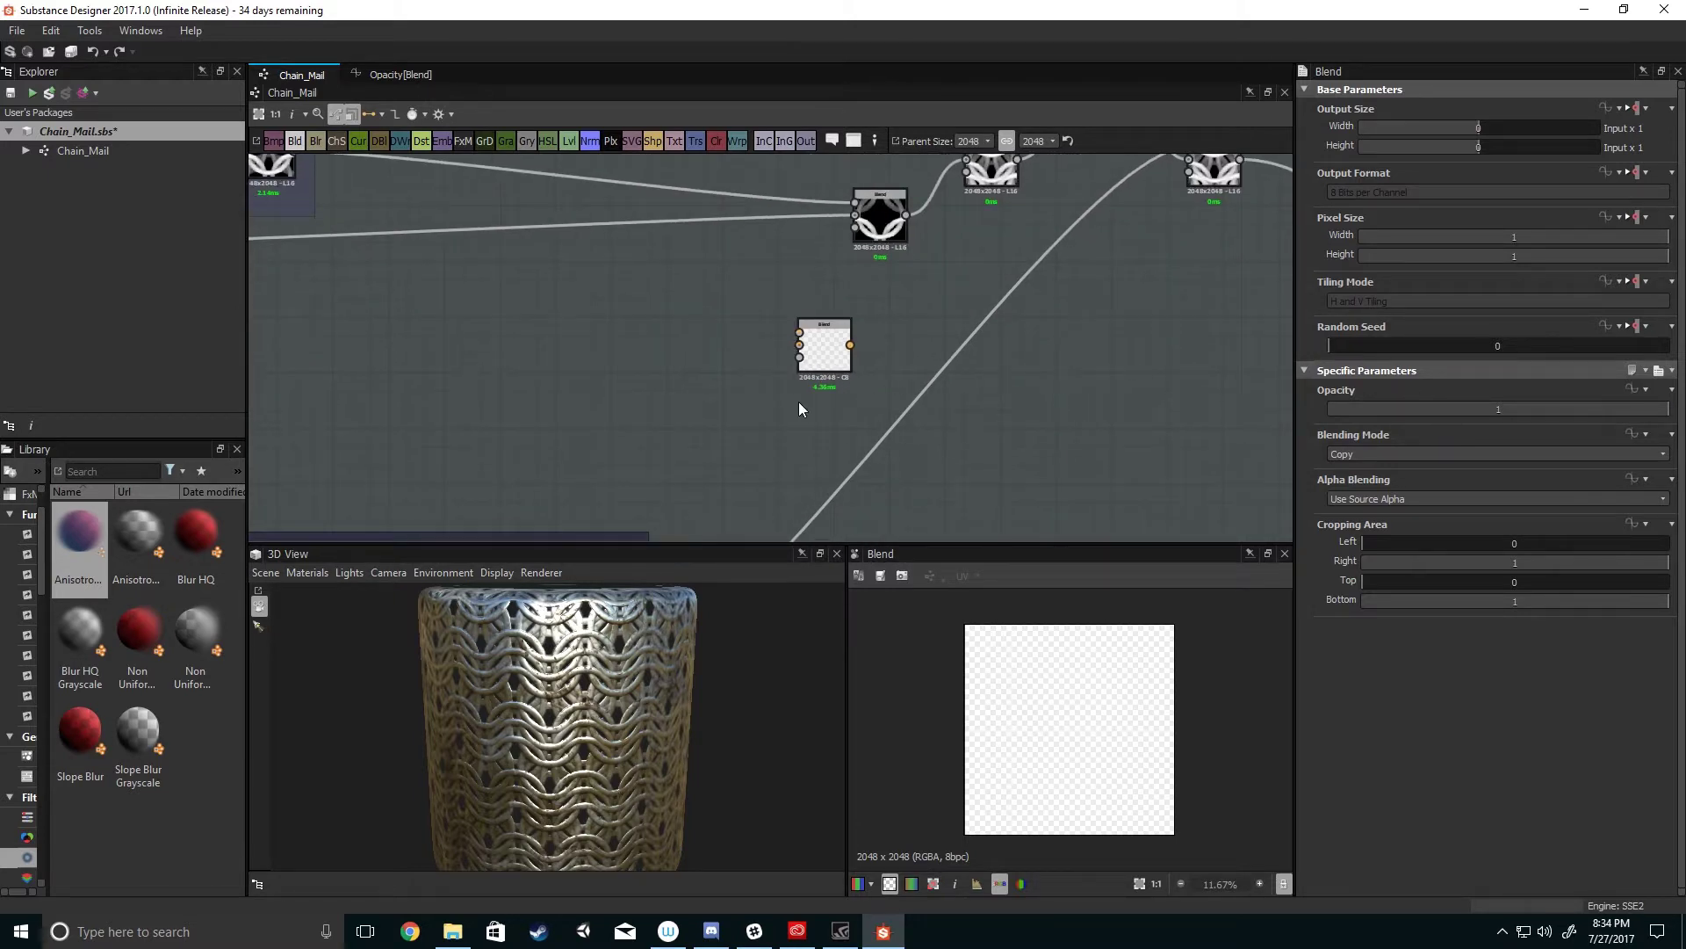
- Expand the graph's Chainmail Type input parameter and compare its drop-down values with the pattern groups in the graph
left_click(1157, 306)
middle_click_drag(984, 238, 866, 267)
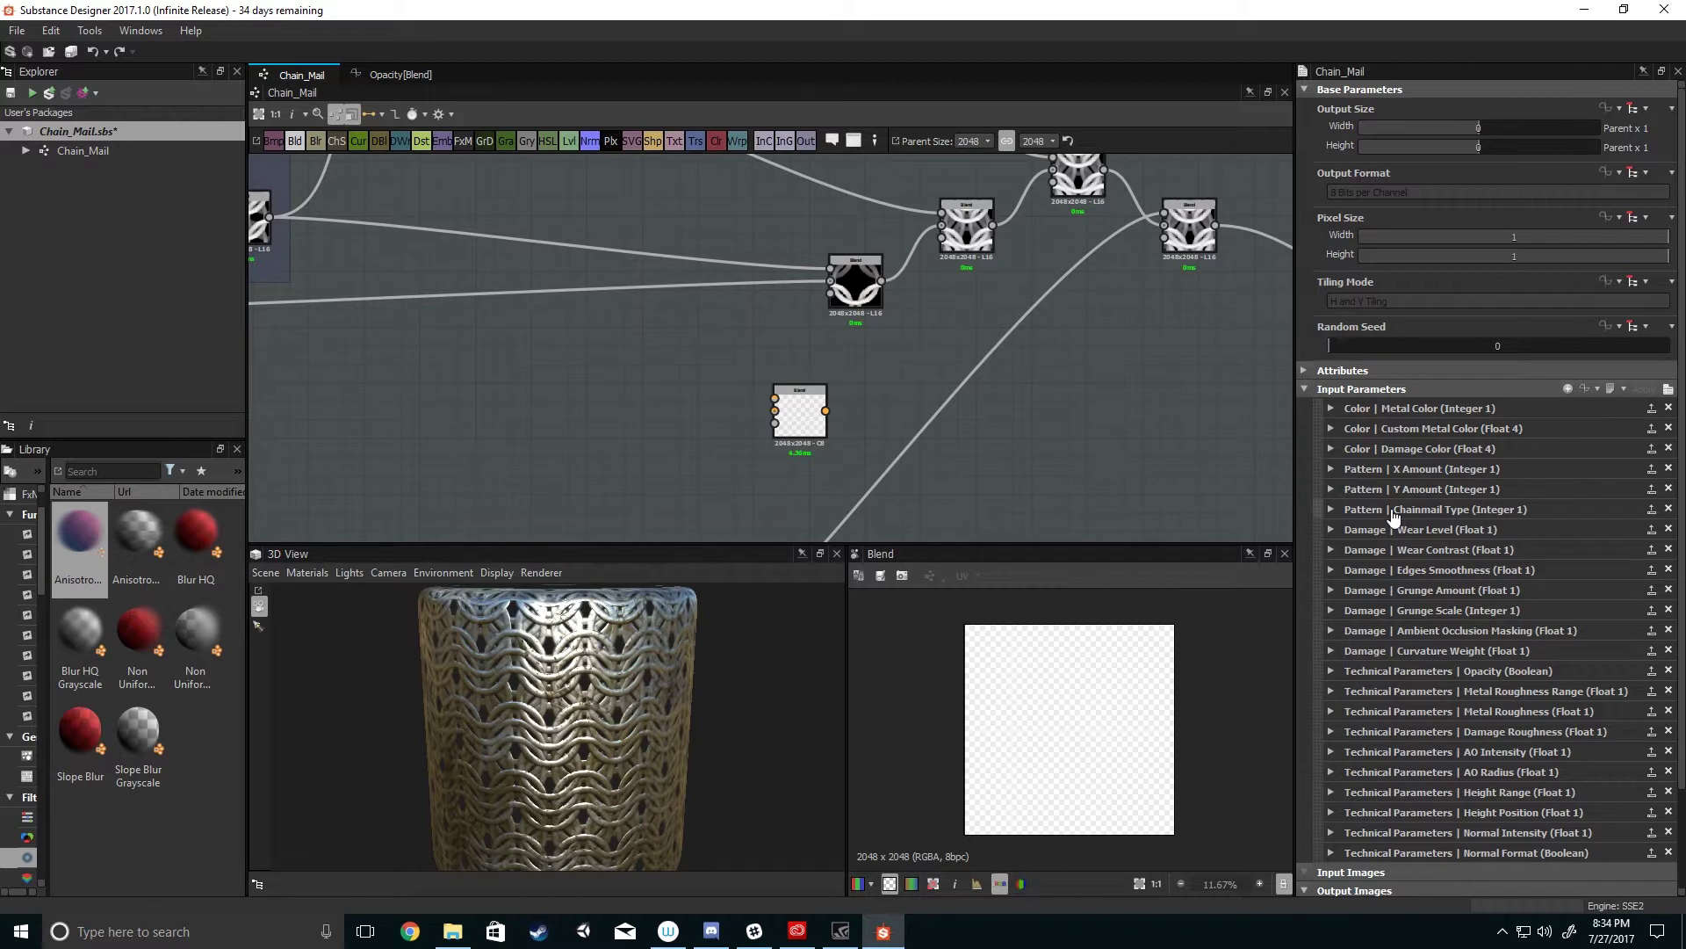
left_click(1331, 510)
scroll(1347, 532, "down", 1)
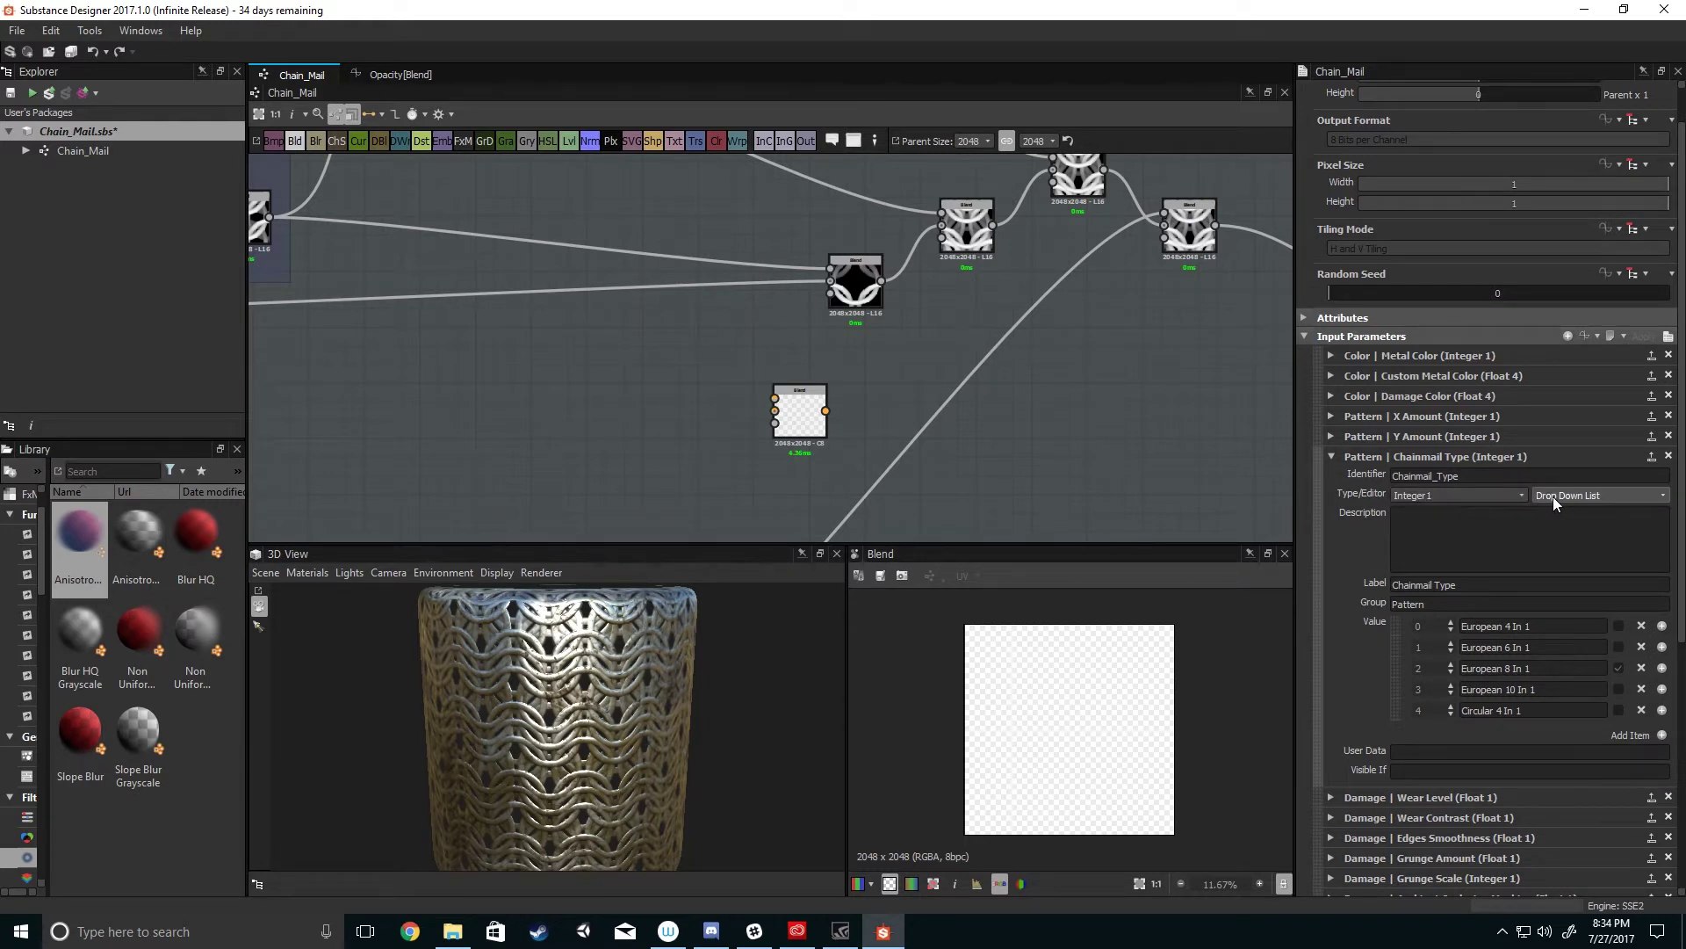
scroll(1489, 606, "down", 1)
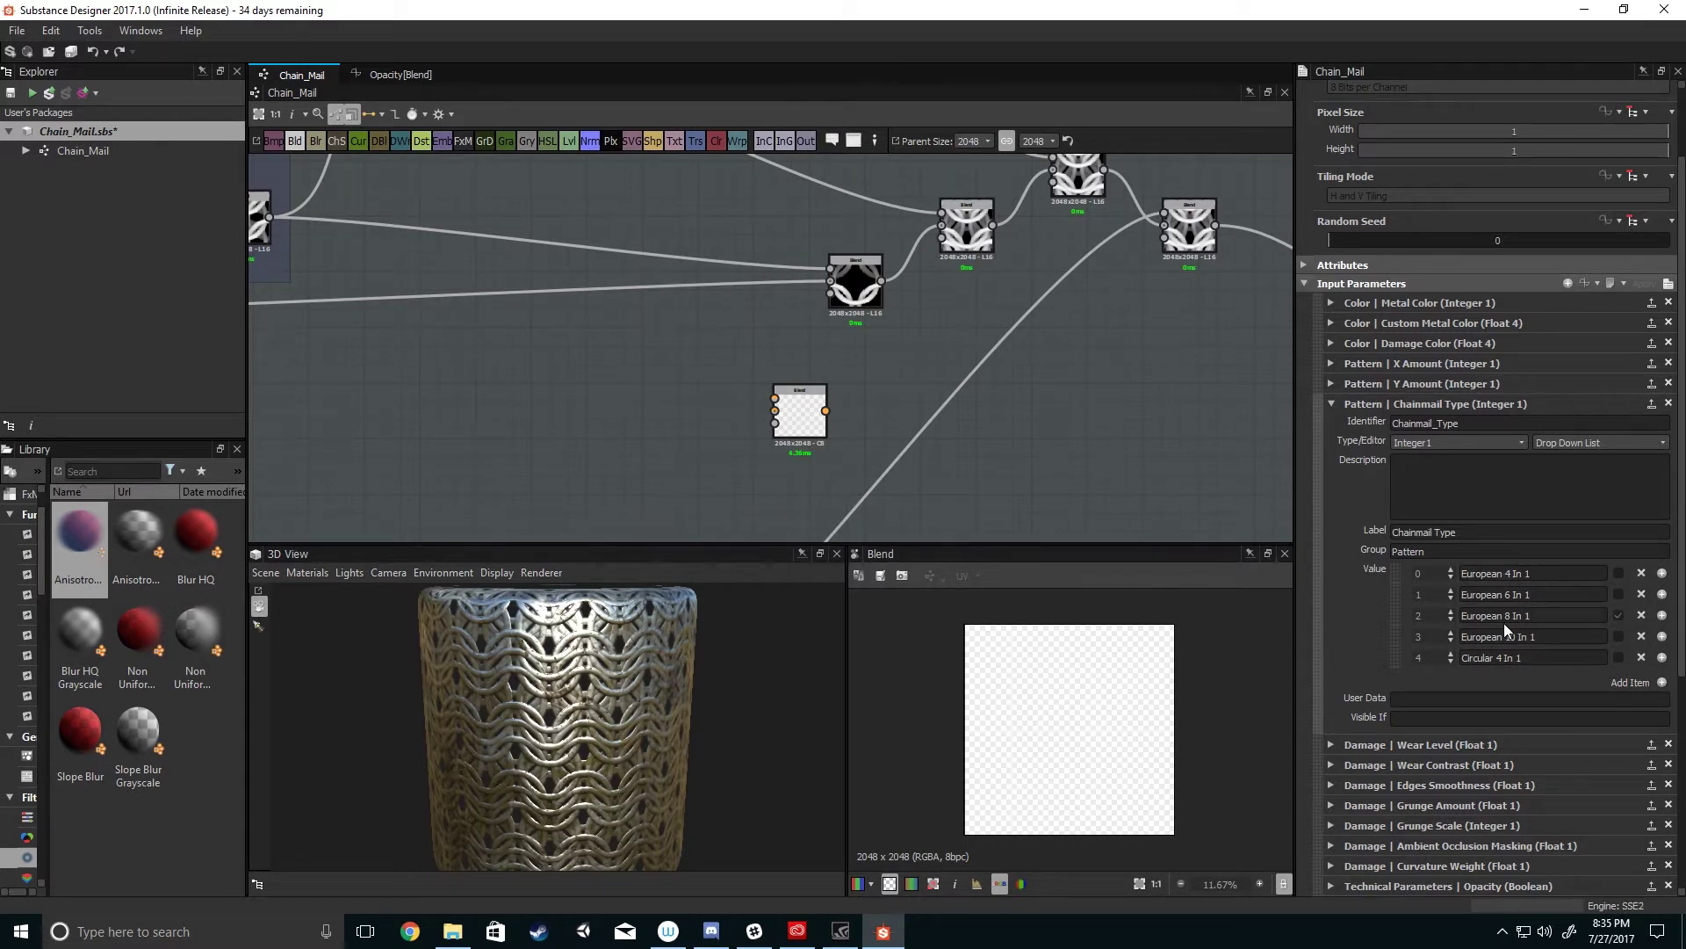
scroll(901, 386, "down", 6)
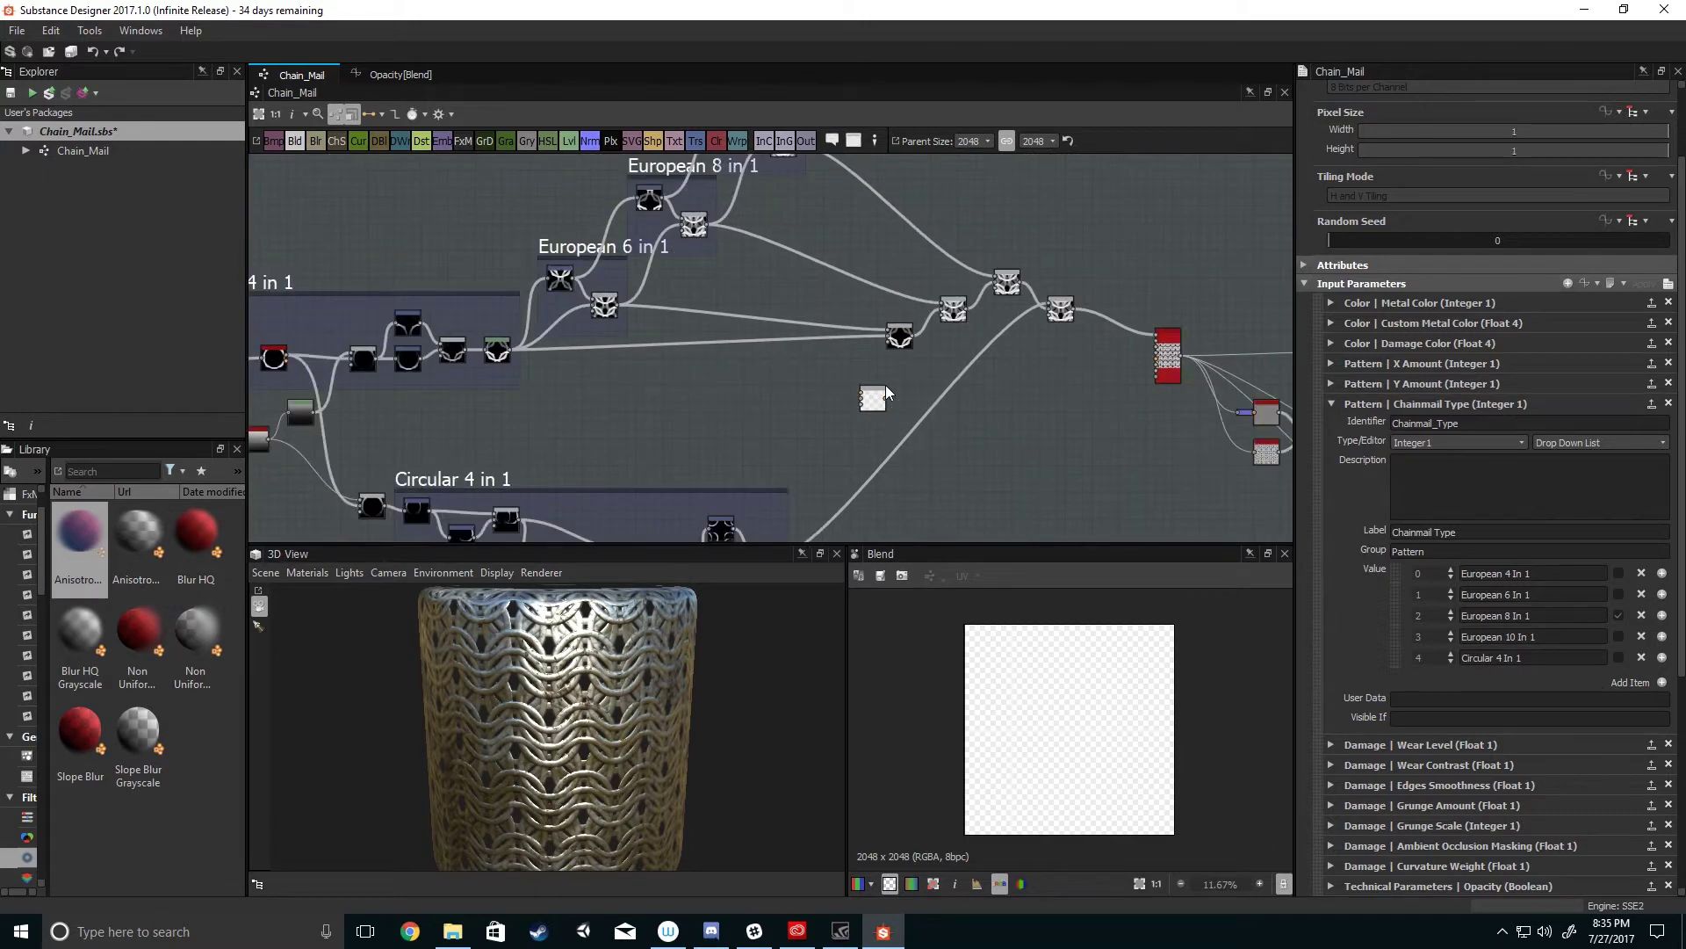
scroll(837, 321, "down", 2)
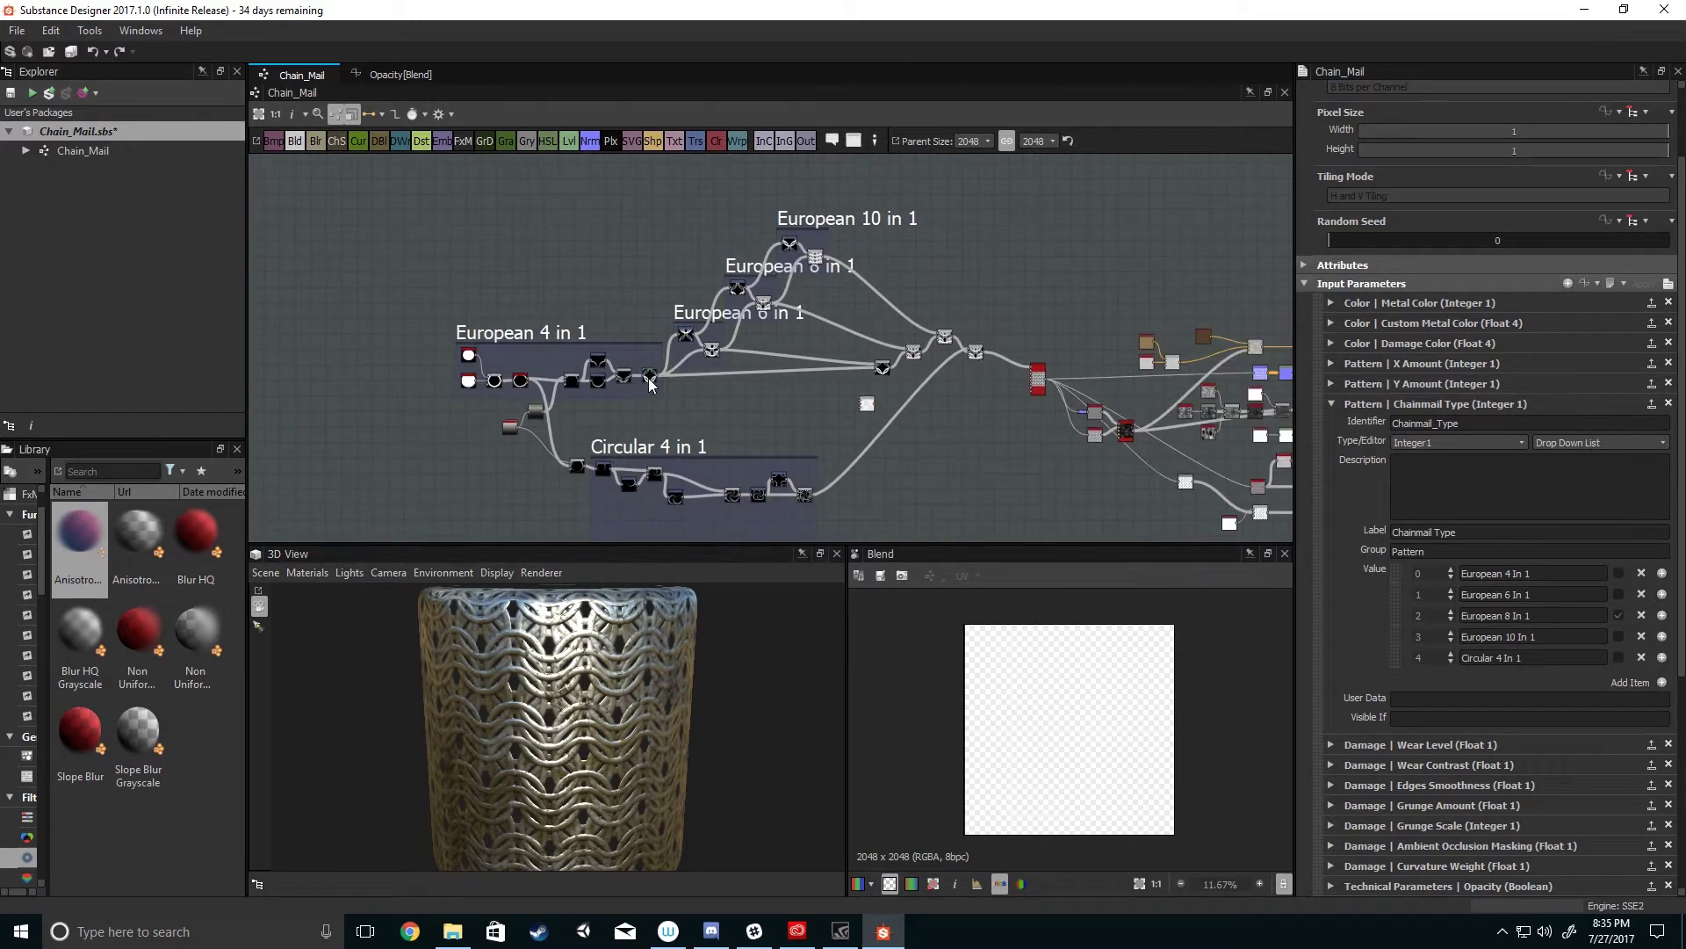
mouse_move(763, 356)
middle_mouse_down()
mouse_move(747, 342)
mouse_move(738, 373)
middle_mouse_up()
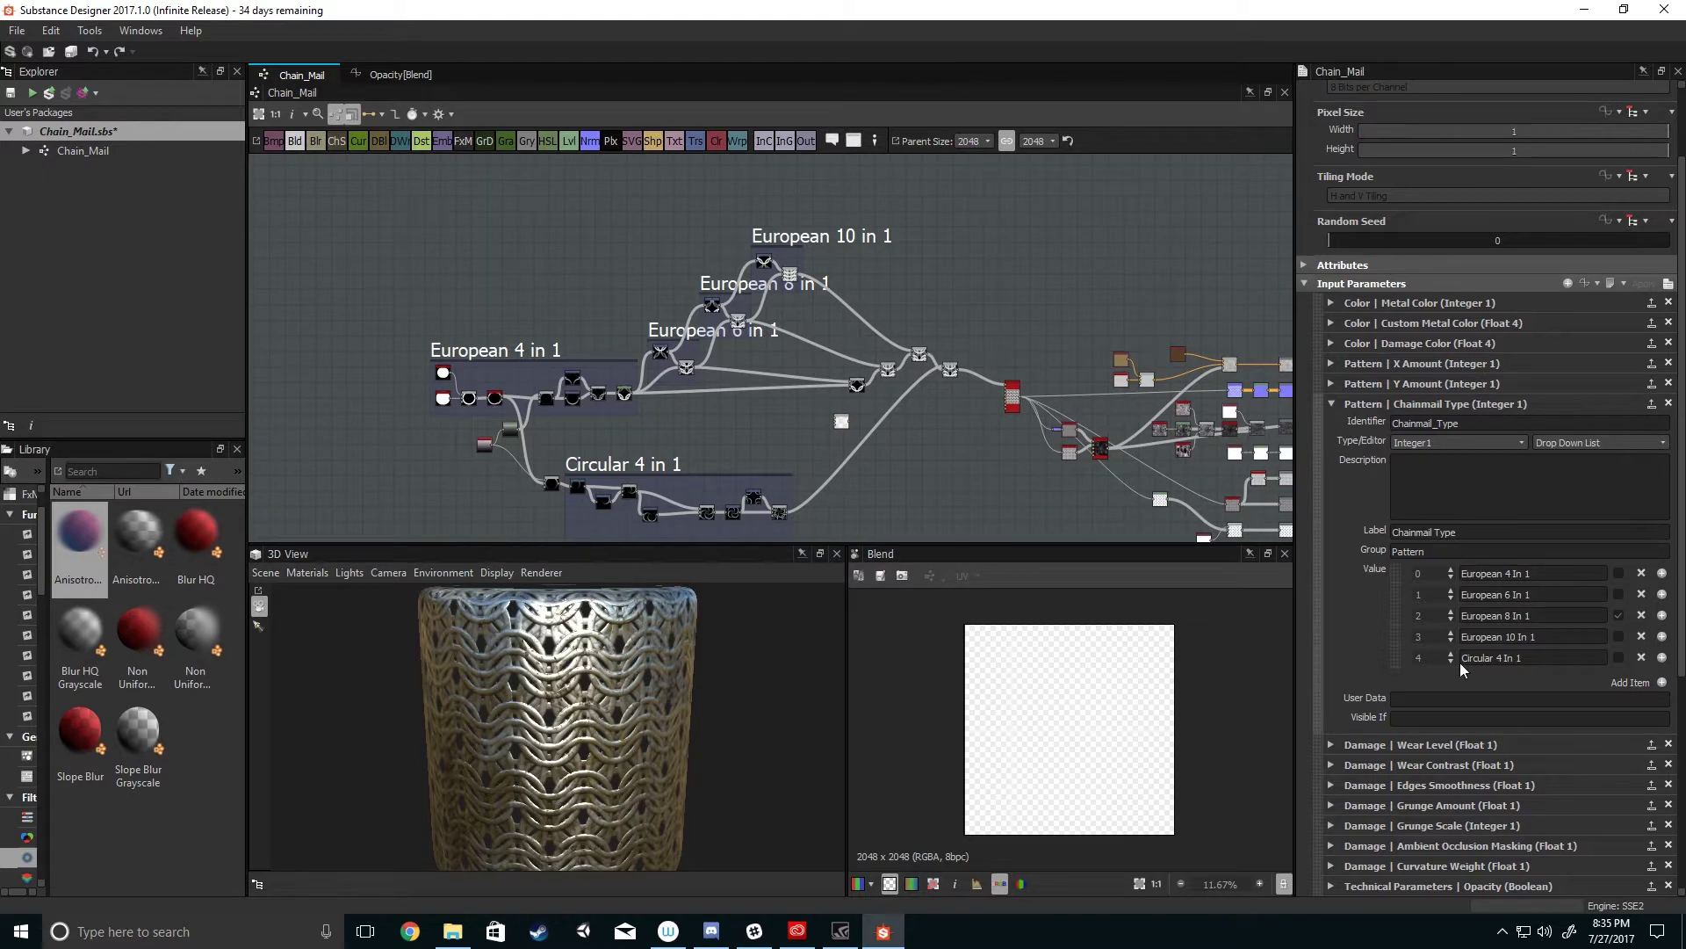
- Set the new, unconnected Blend node's blending mode to Switch
scroll(1463, 670, "up", 2)
scroll(982, 451, "up", 3)
middle_click_drag(981, 450, 1145, 512)
scroll(985, 349, "up", 3)
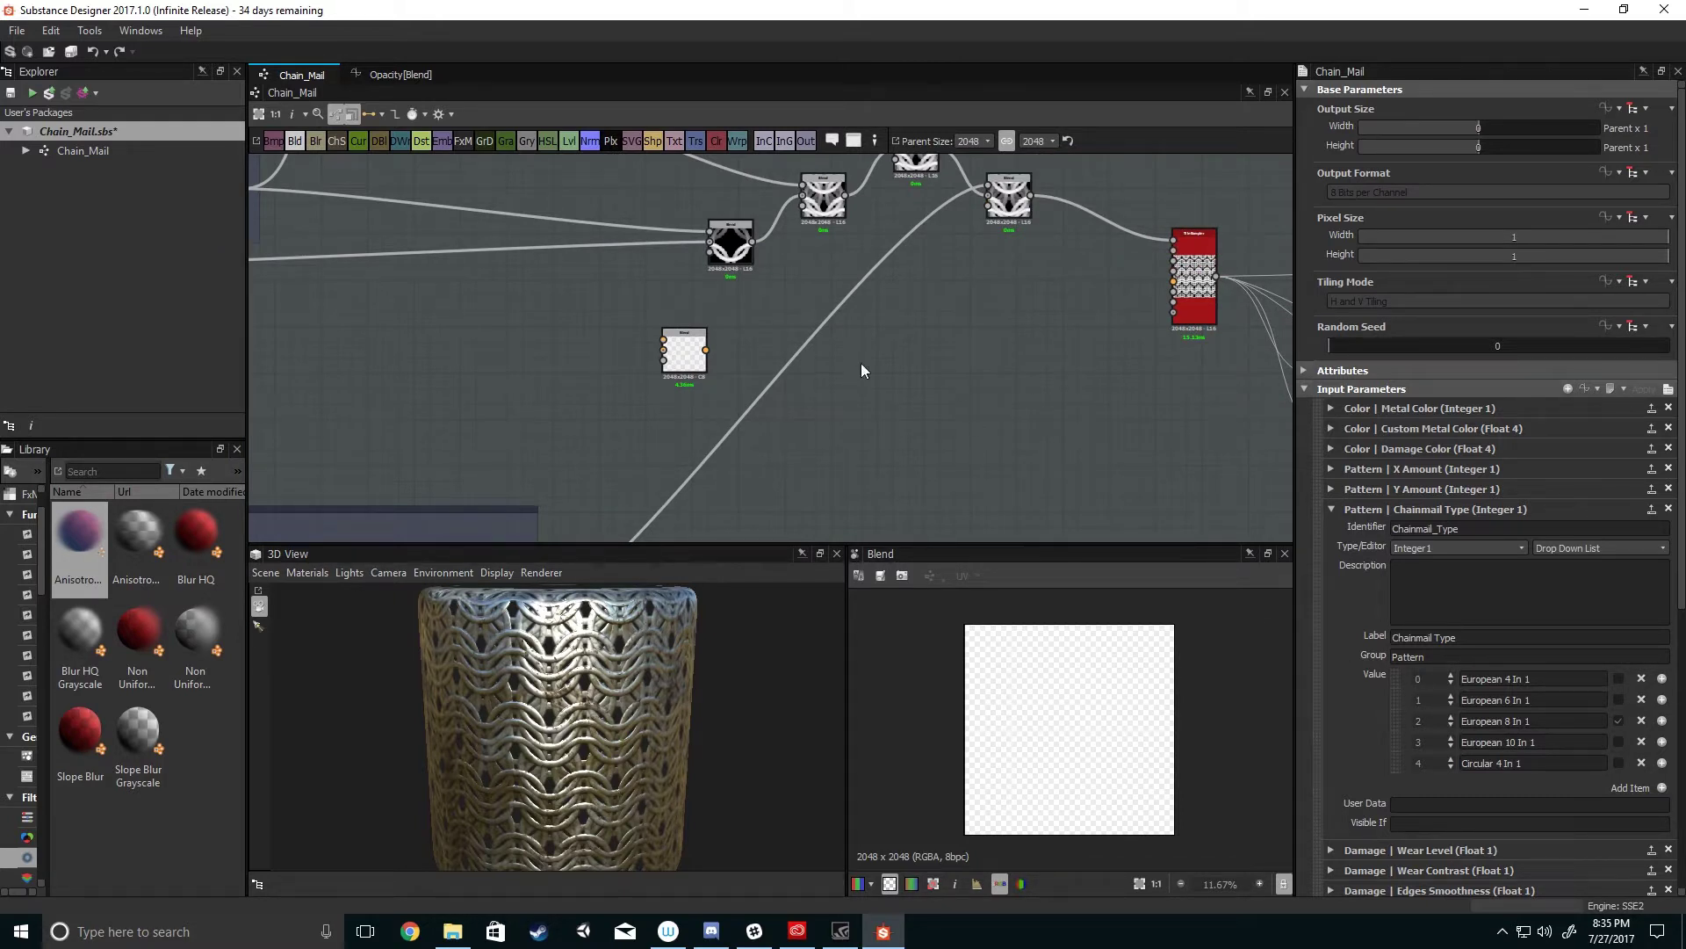
middle_click_drag(862, 364, 896, 364)
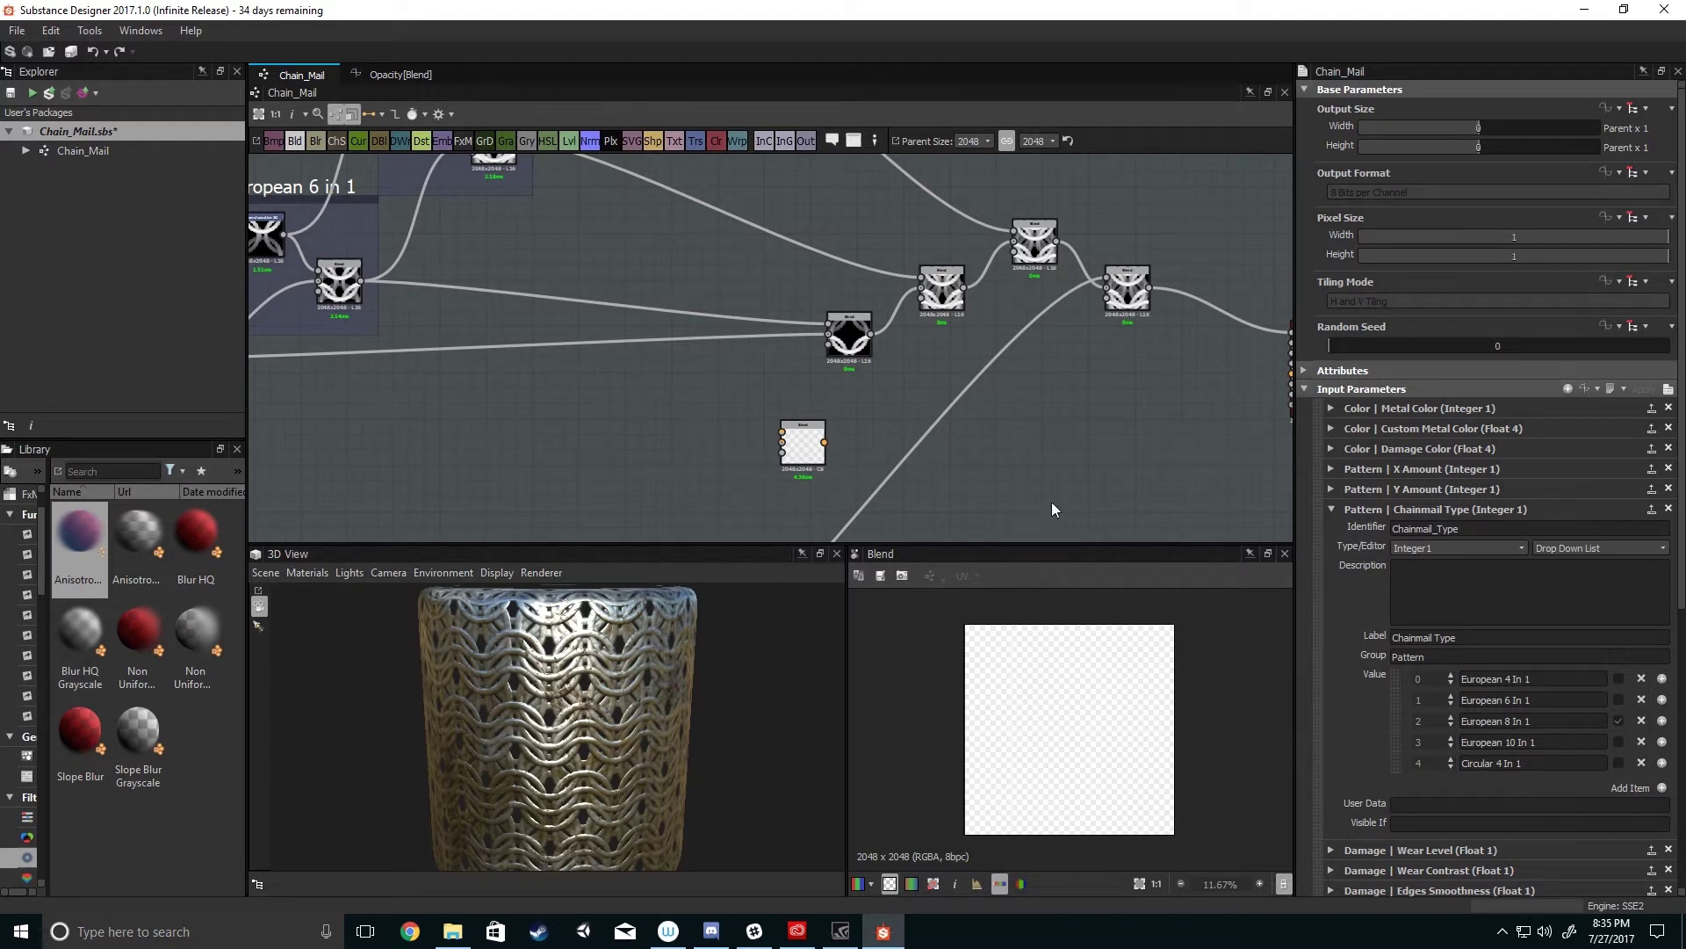
scroll(909, 446, "up", 3)
scroll(833, 421, "down", 1)
middle_click_drag(833, 421, 878, 425)
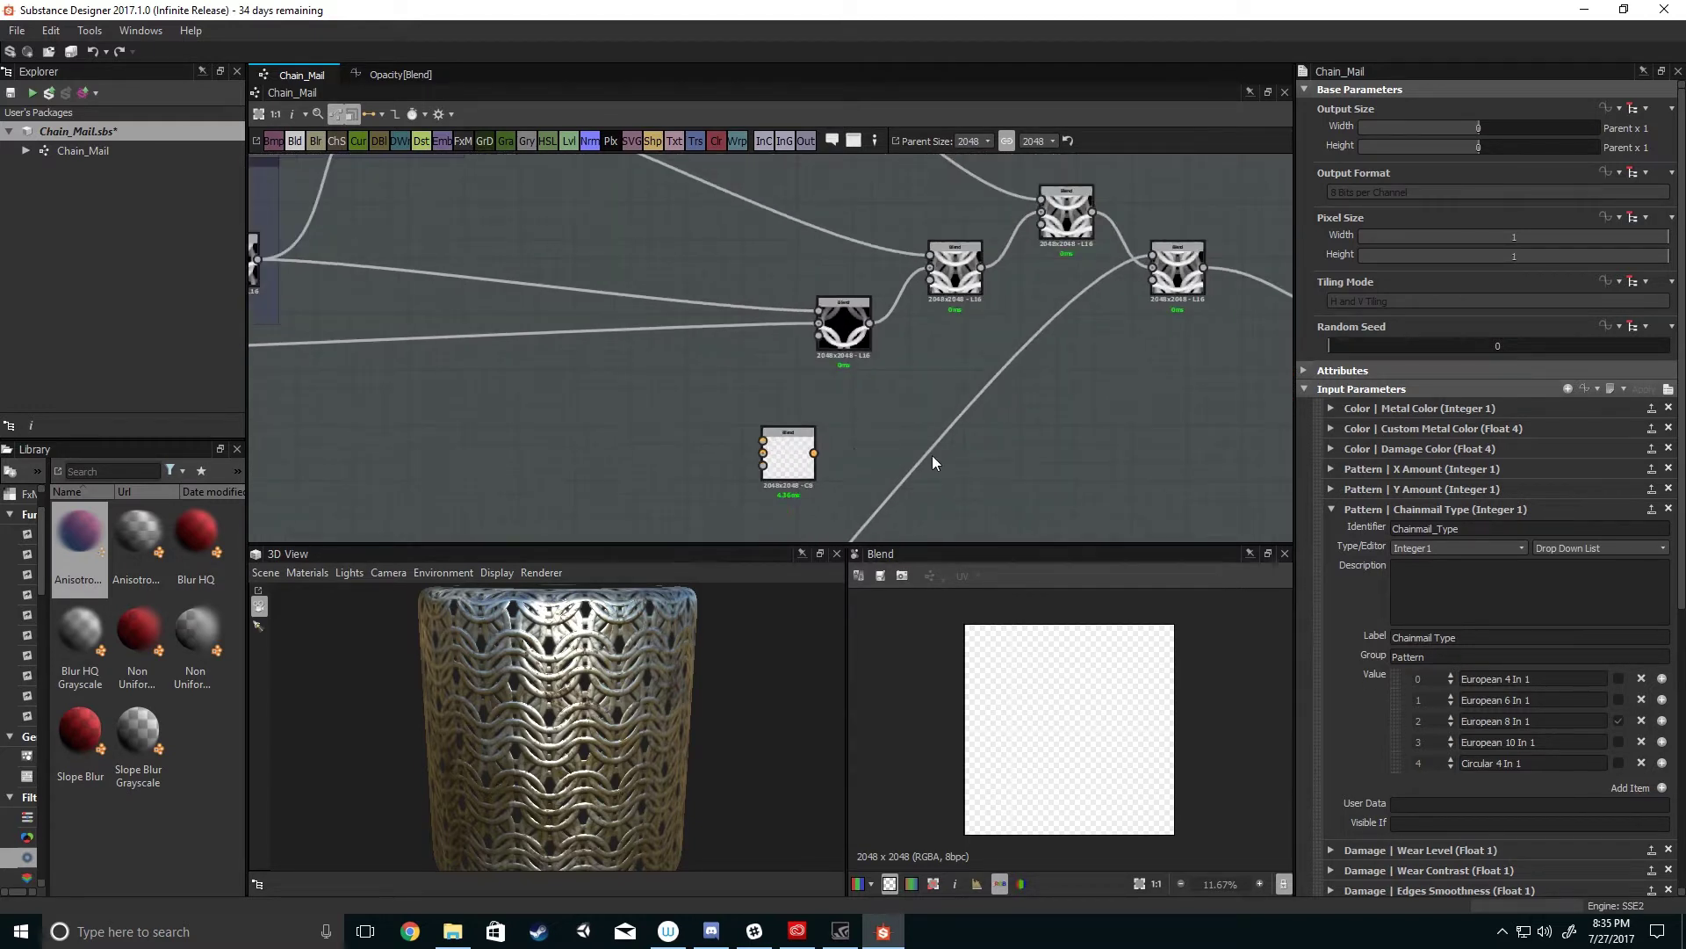
scroll(910, 386, "up", 4)
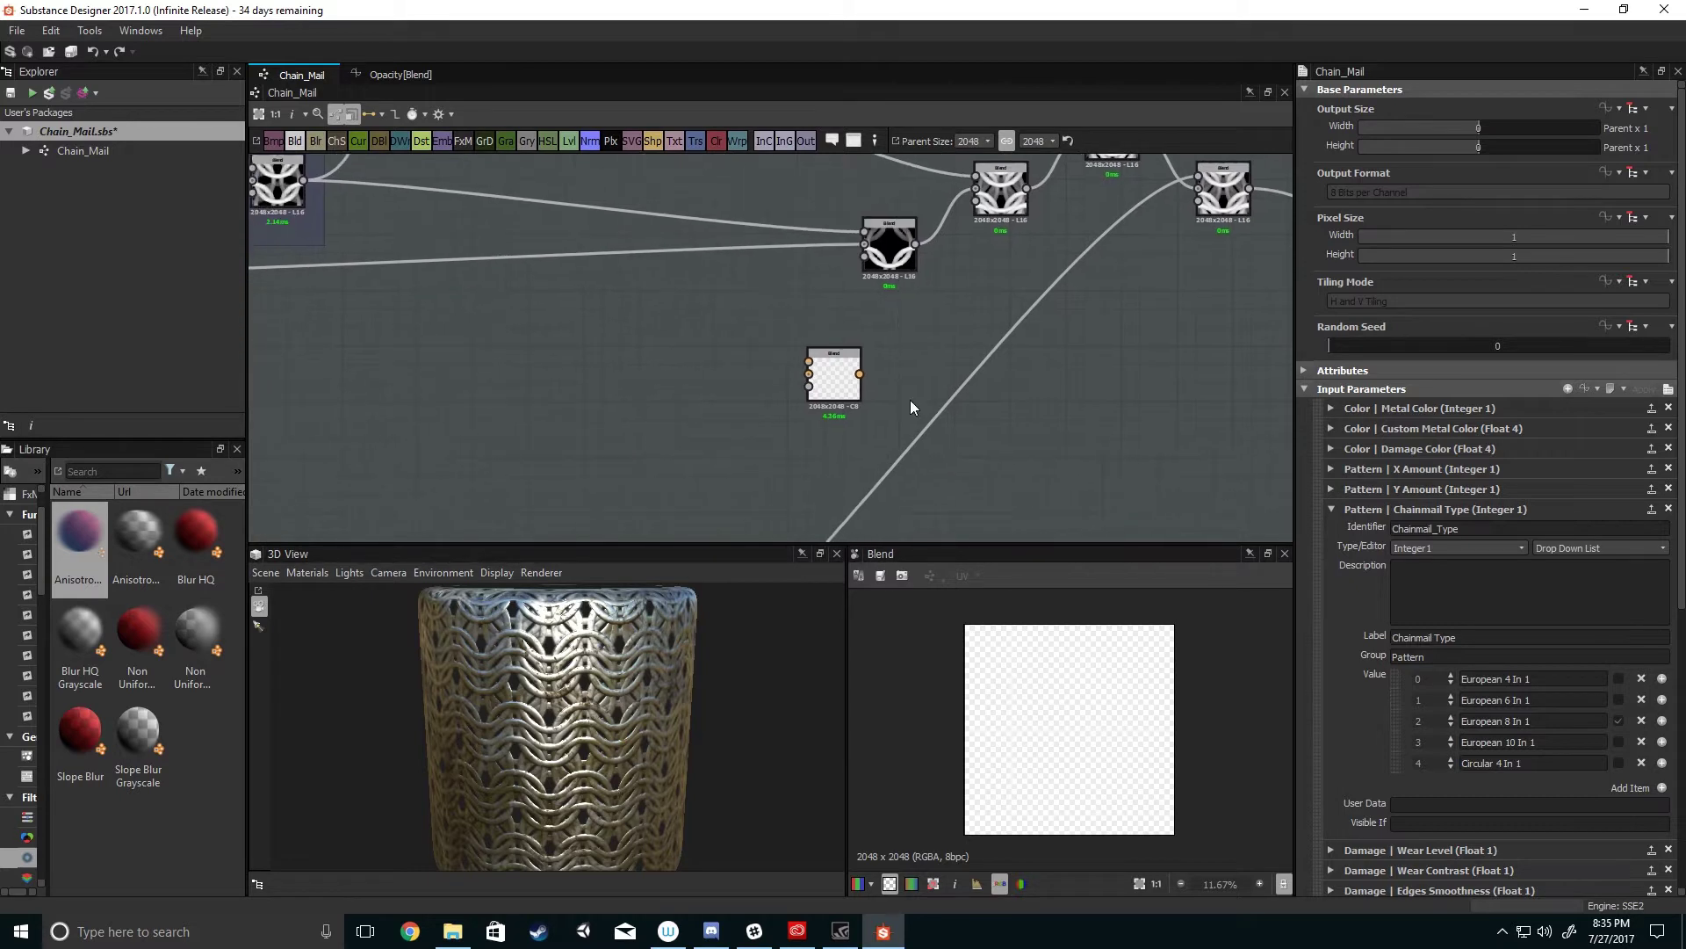
left_click(797, 380)
scroll(808, 428, "up", 3)
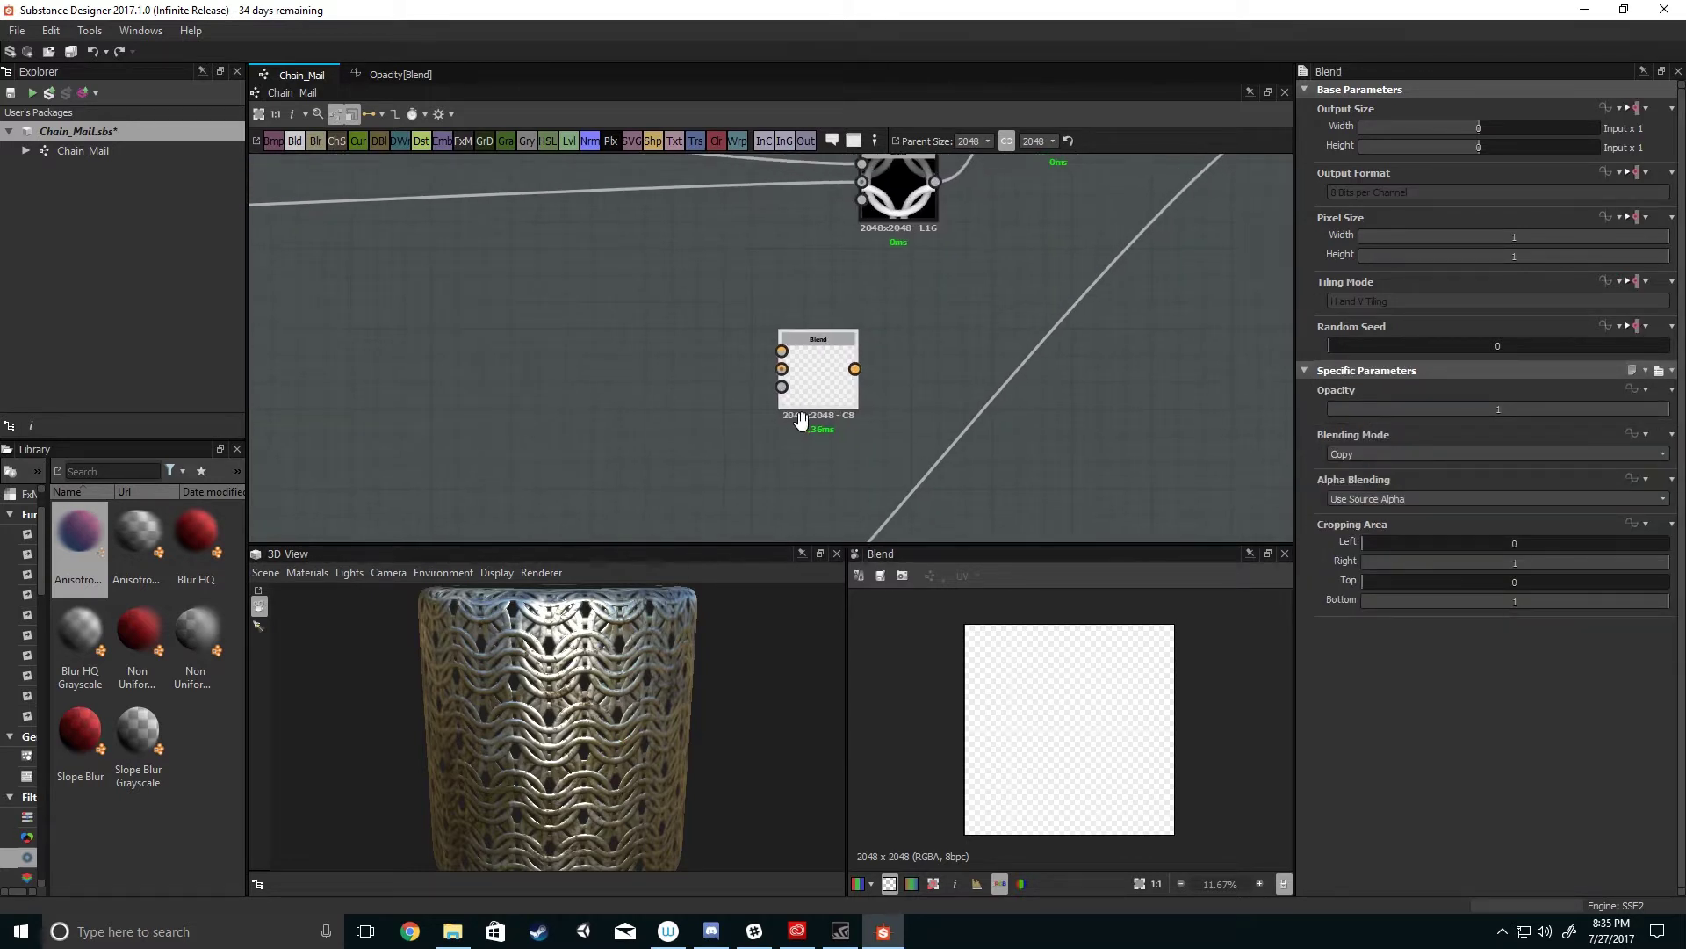
middle_click_drag(890, 426, 978, 441)
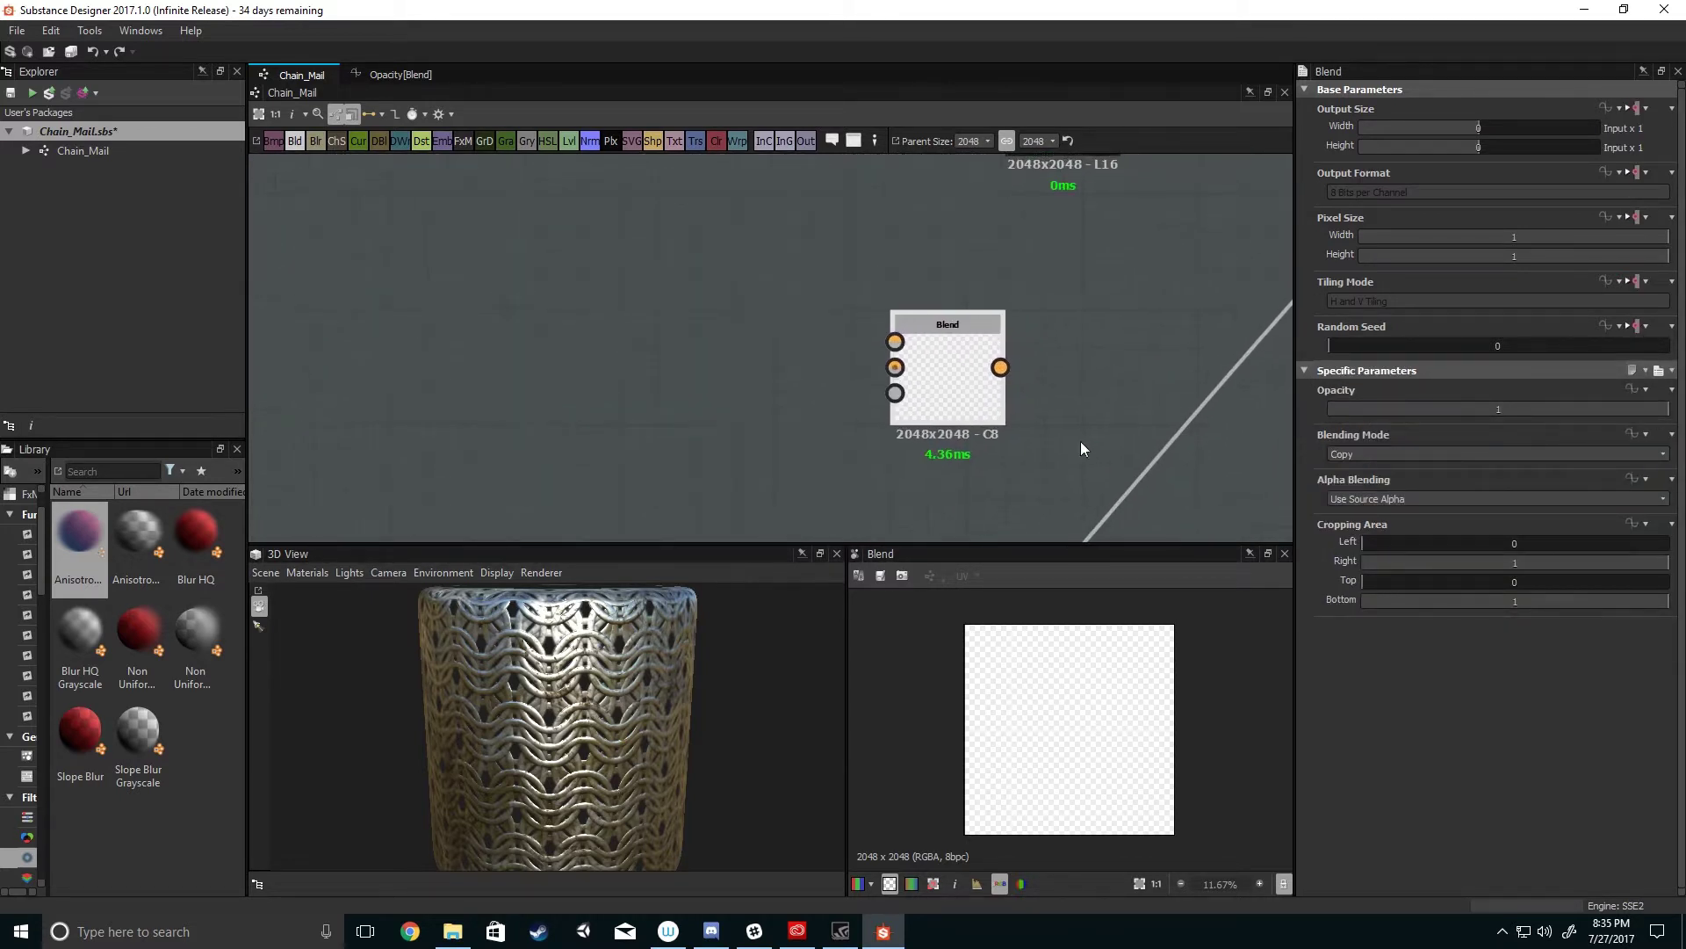
left_click(1385, 456)
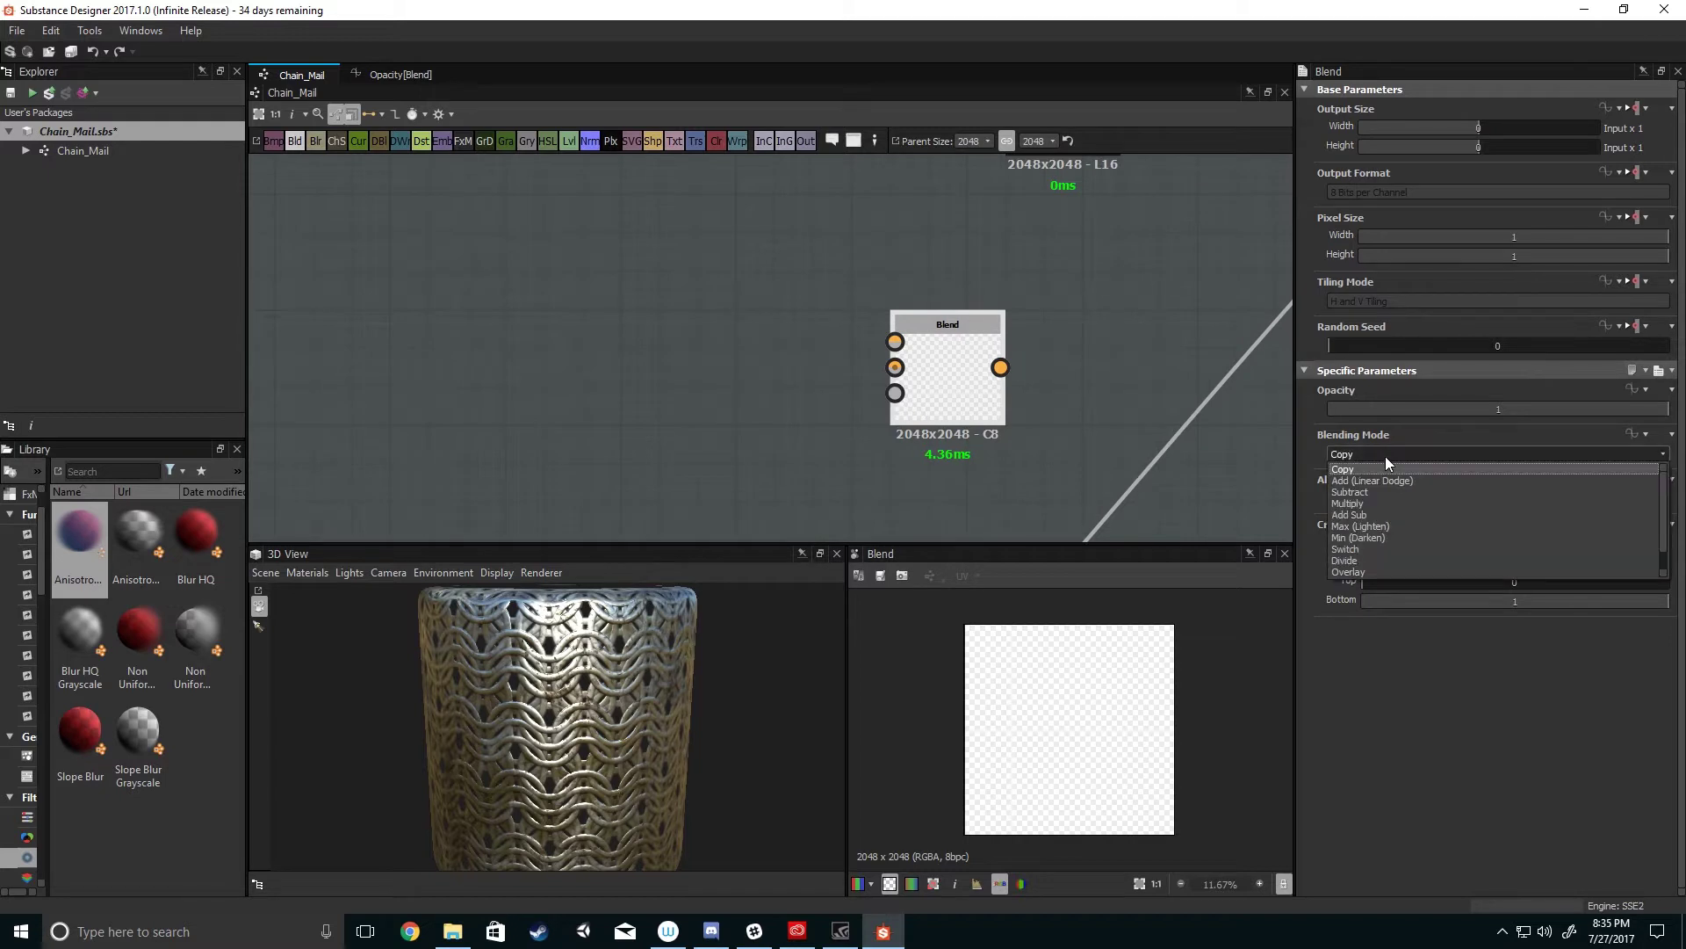
left_click(1361, 548)
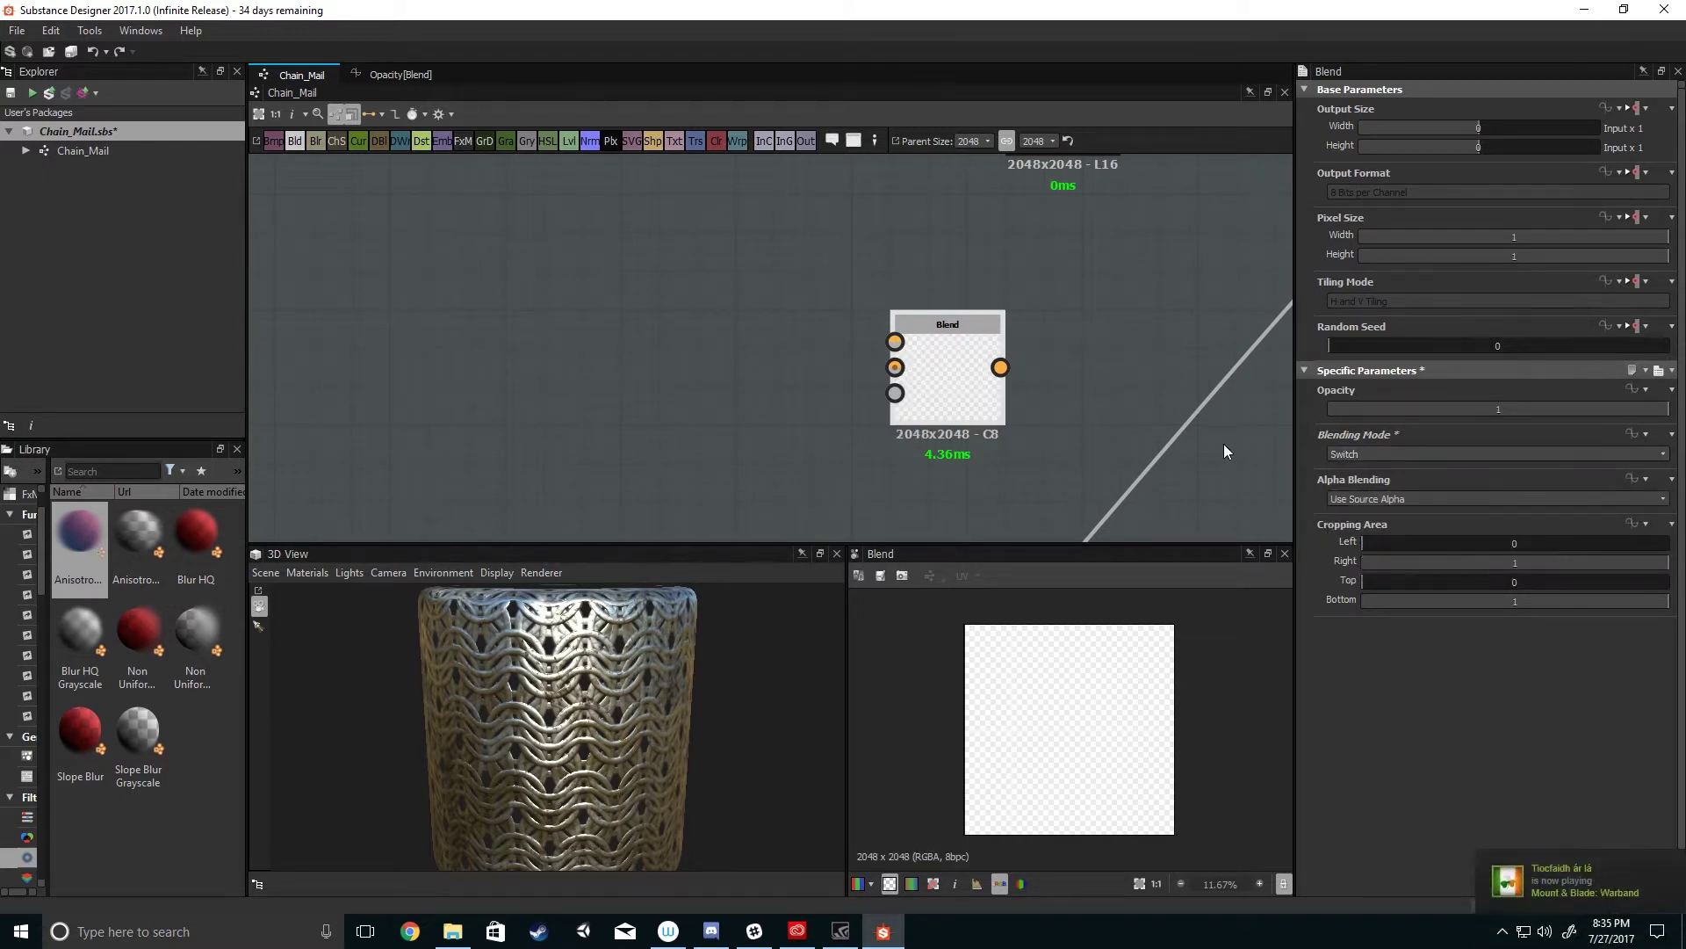
- Inspect the parameters of the first switch Blend node in the existing chain for comparison
scroll(1122, 488, "down", 1)
middle_click_drag(1067, 377, 1022, 434)
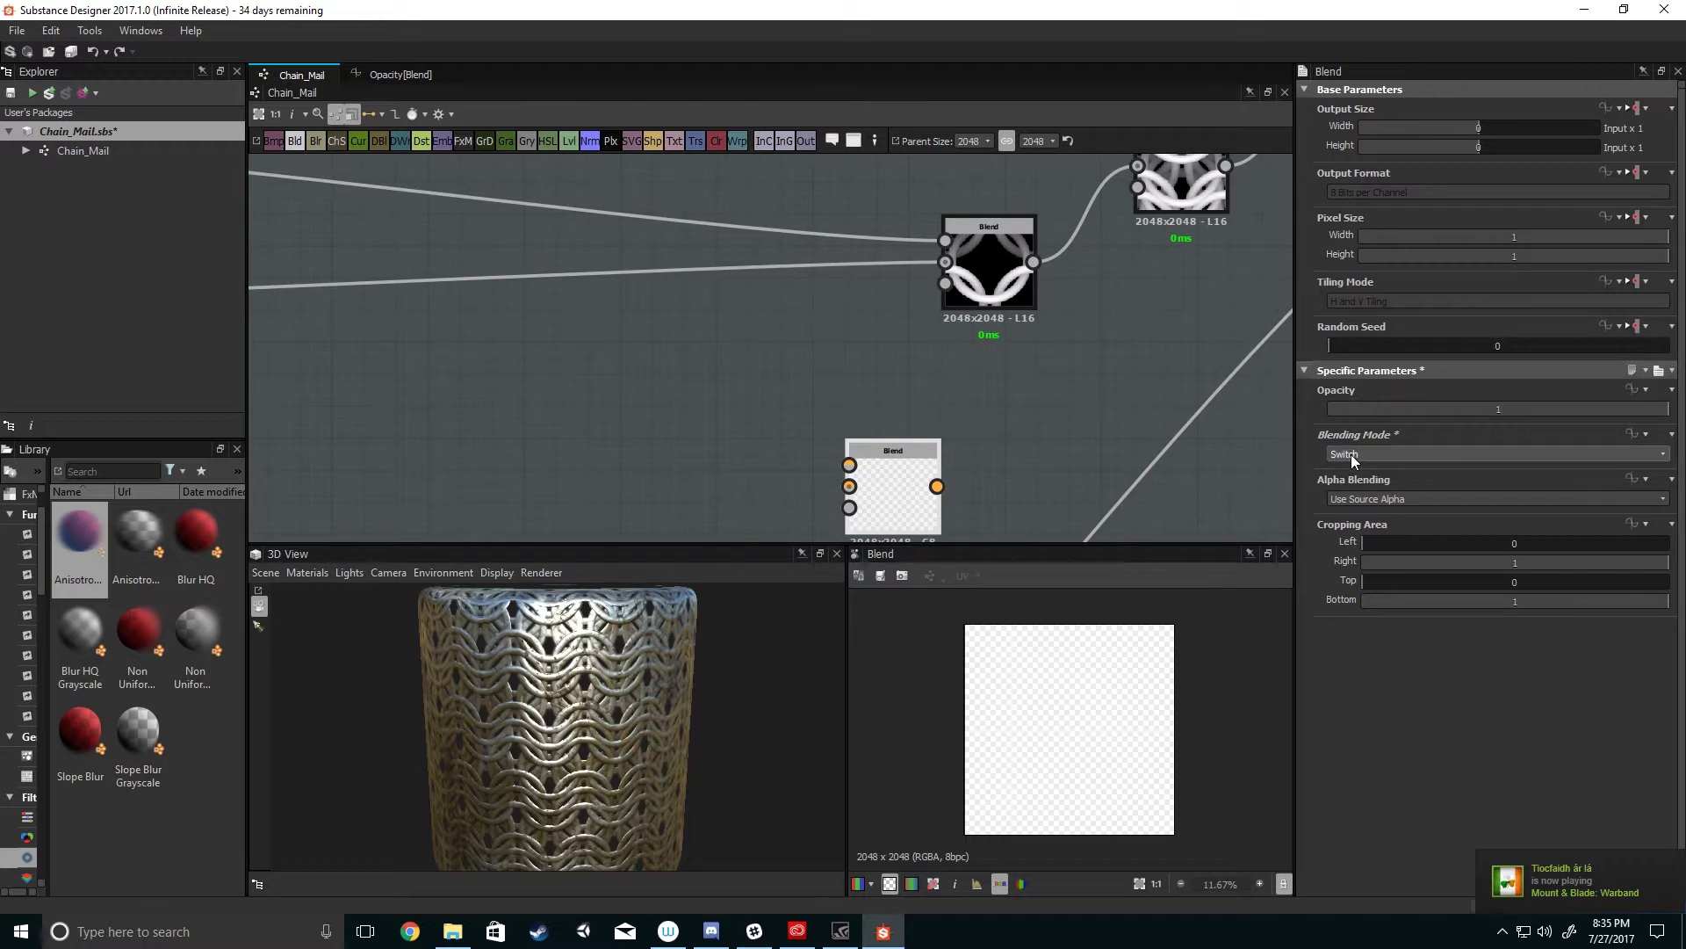
left_click(991, 280)
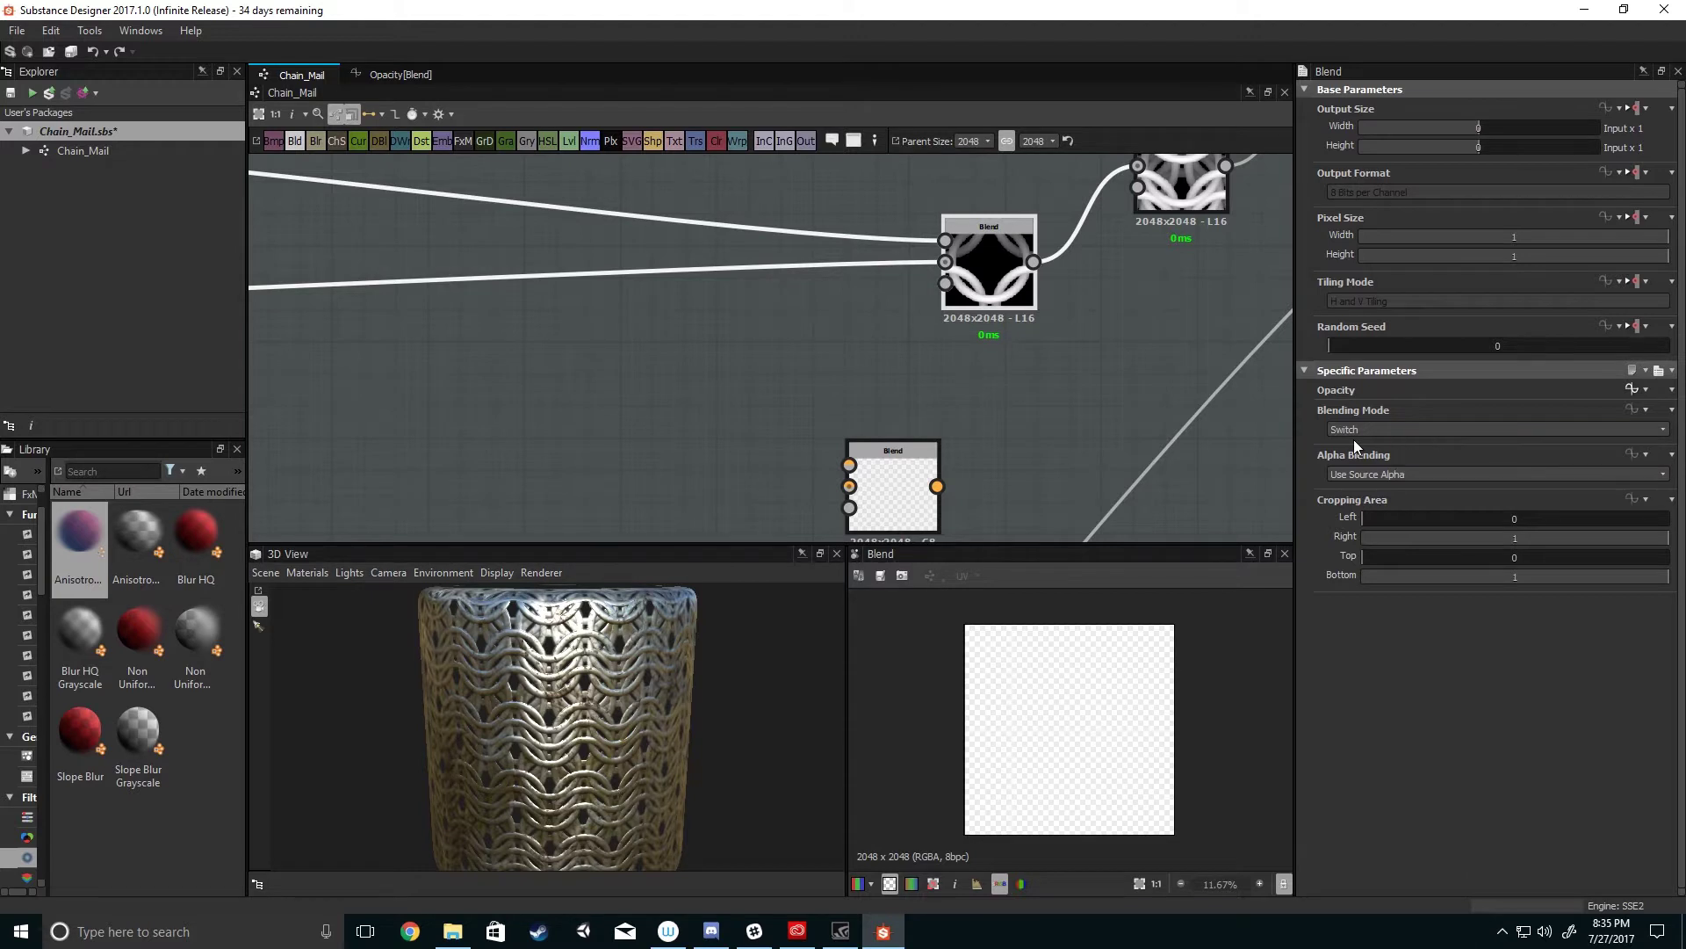
- Place two Uniform Color nodes before the new Blend node, one black and its duplicate set to red (R 255)
middle_click_drag(951, 382, 963, 252)
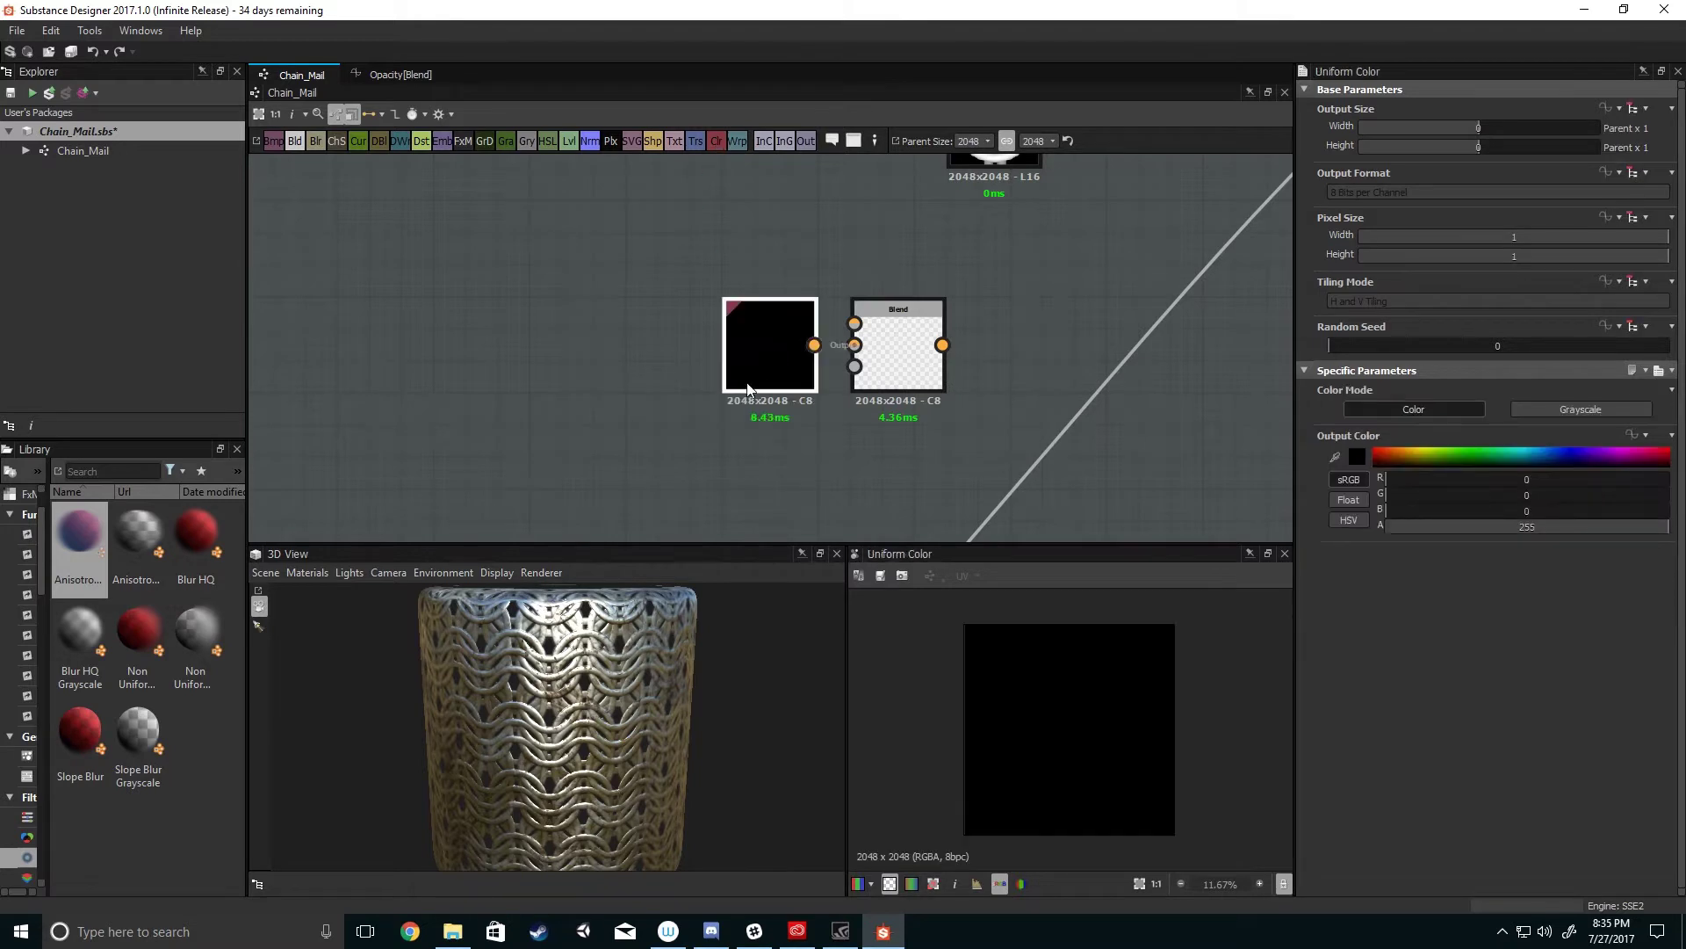
left_click_drag(780, 338, 718, 401)
key("ctrl+d")
left_click_drag(773, 343, 708, 282)
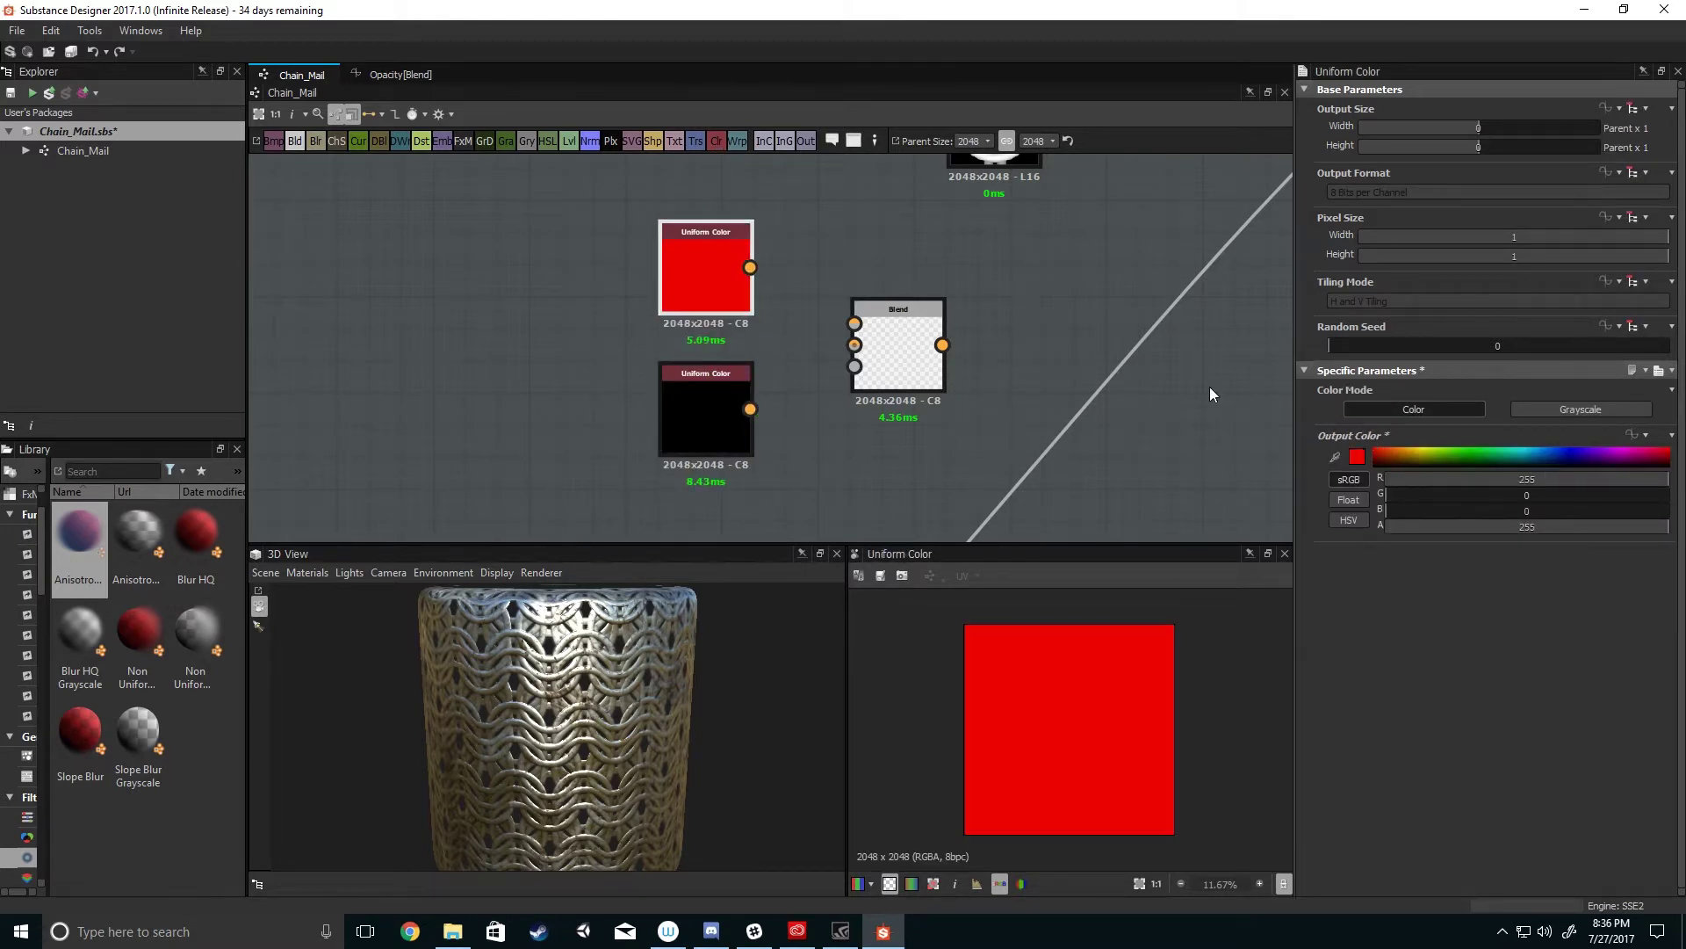
- Connect the red and black Uniform Color nodes to the new Blend node and test its opacity at 0 and 1
left_click_drag(750, 267, 853, 344)
left_click(898, 351)
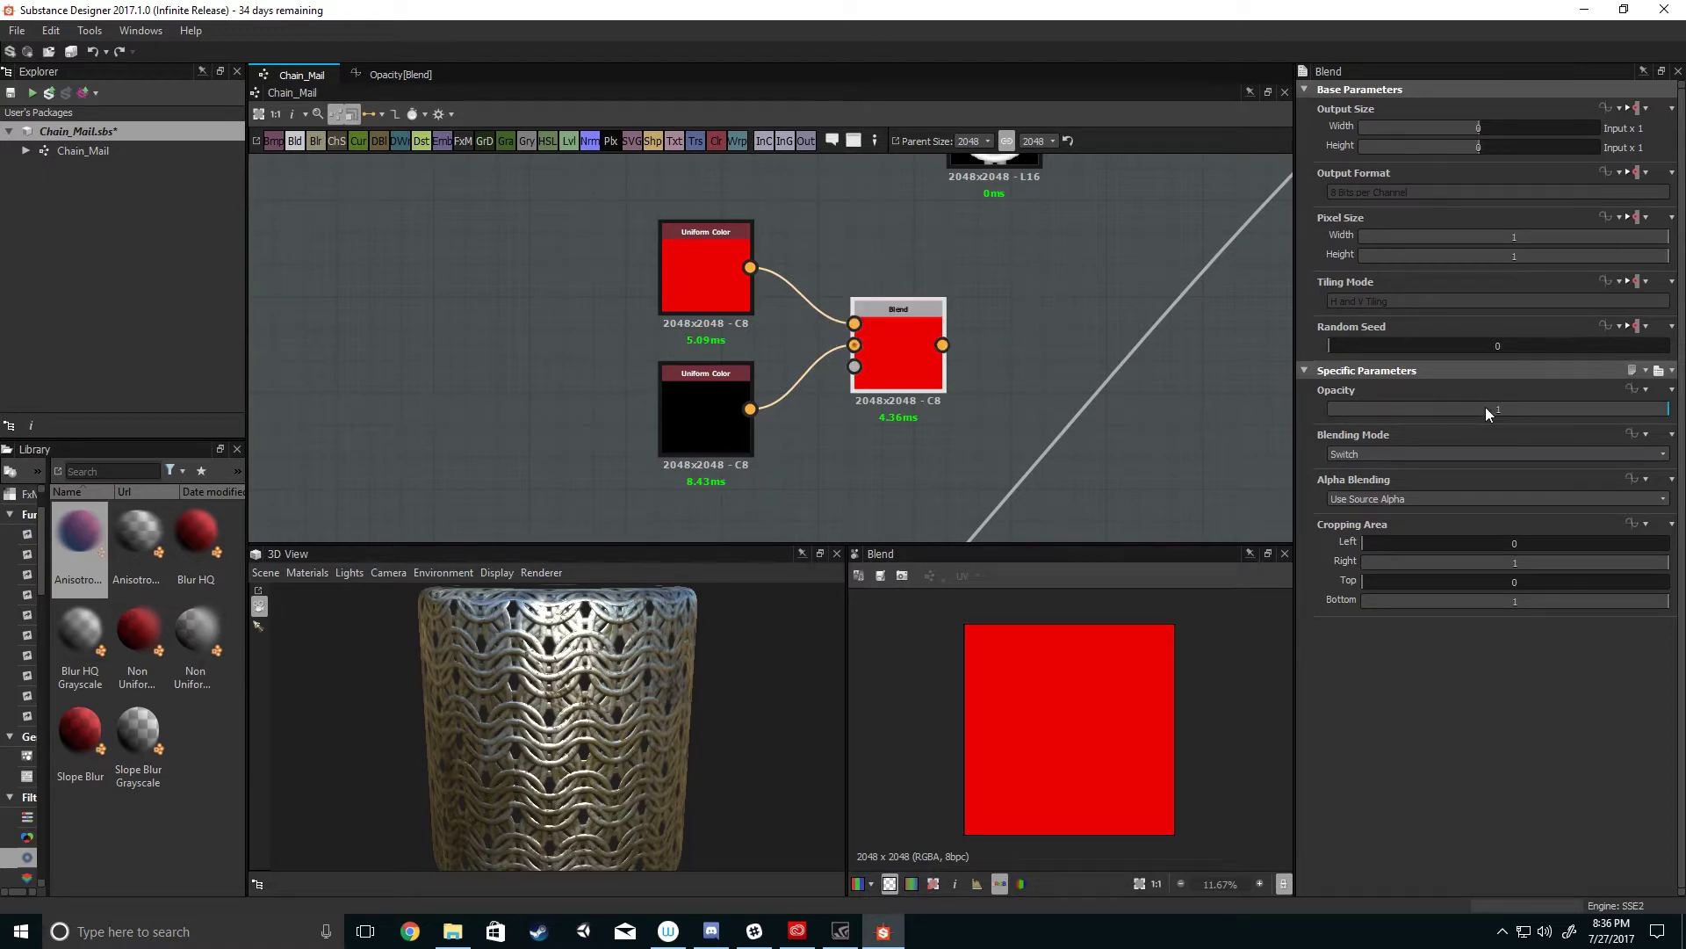
left_click_drag(1485, 408, 961, 402)
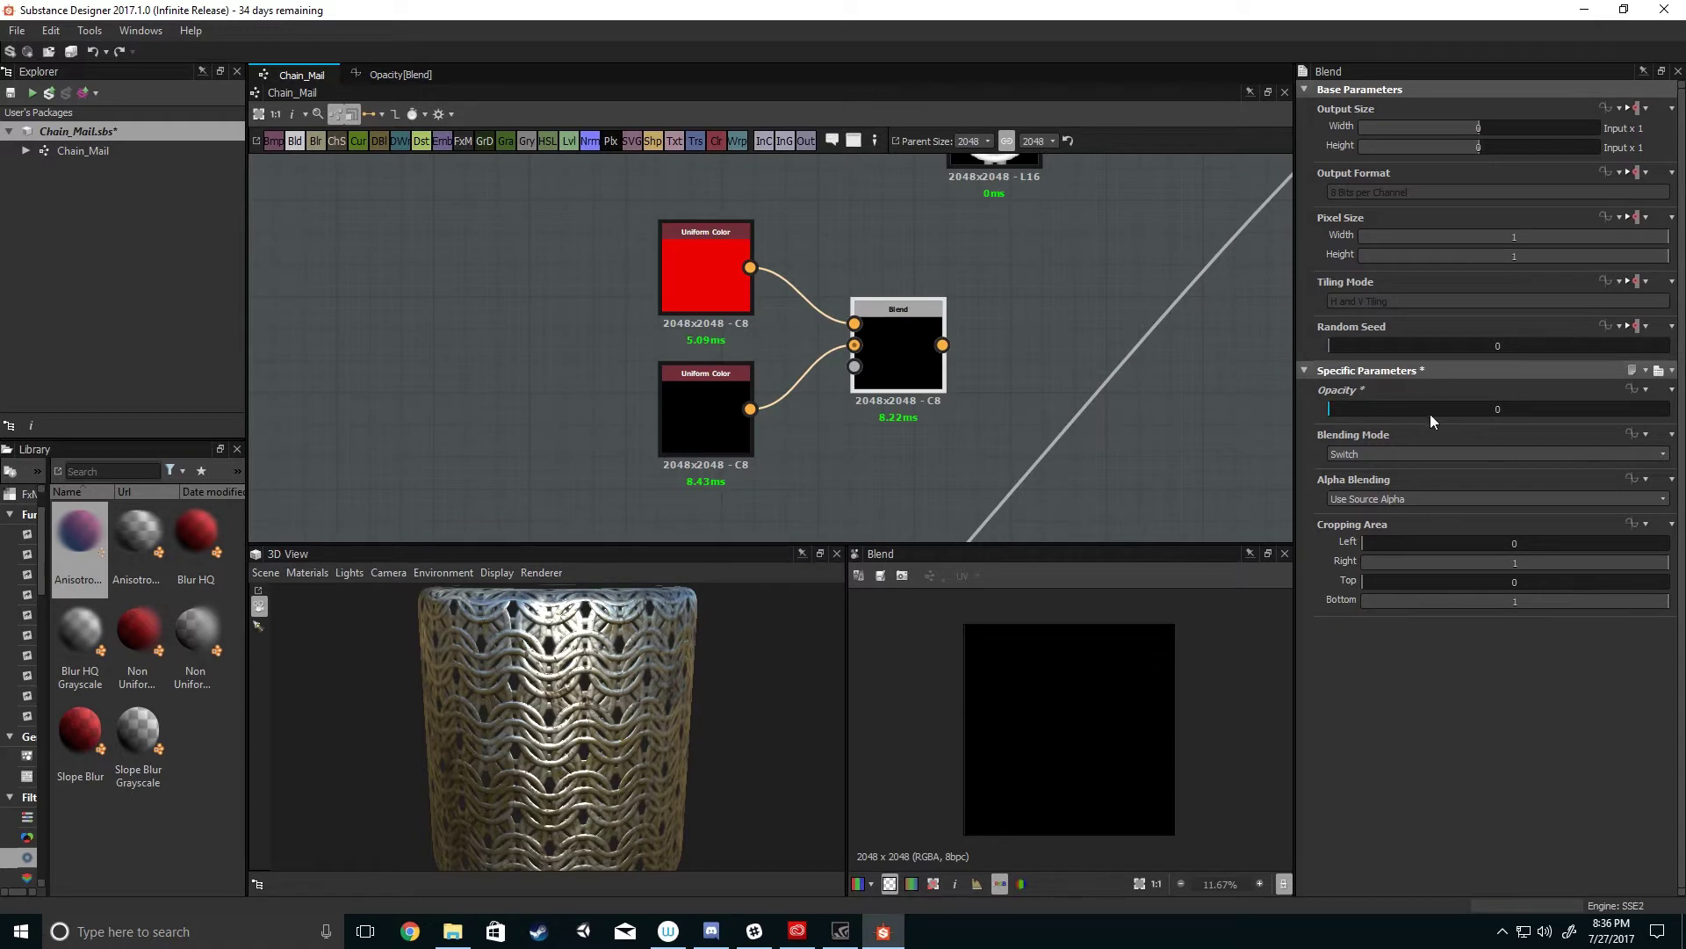
middle_click_drag(1007, 355, 1035, 398)
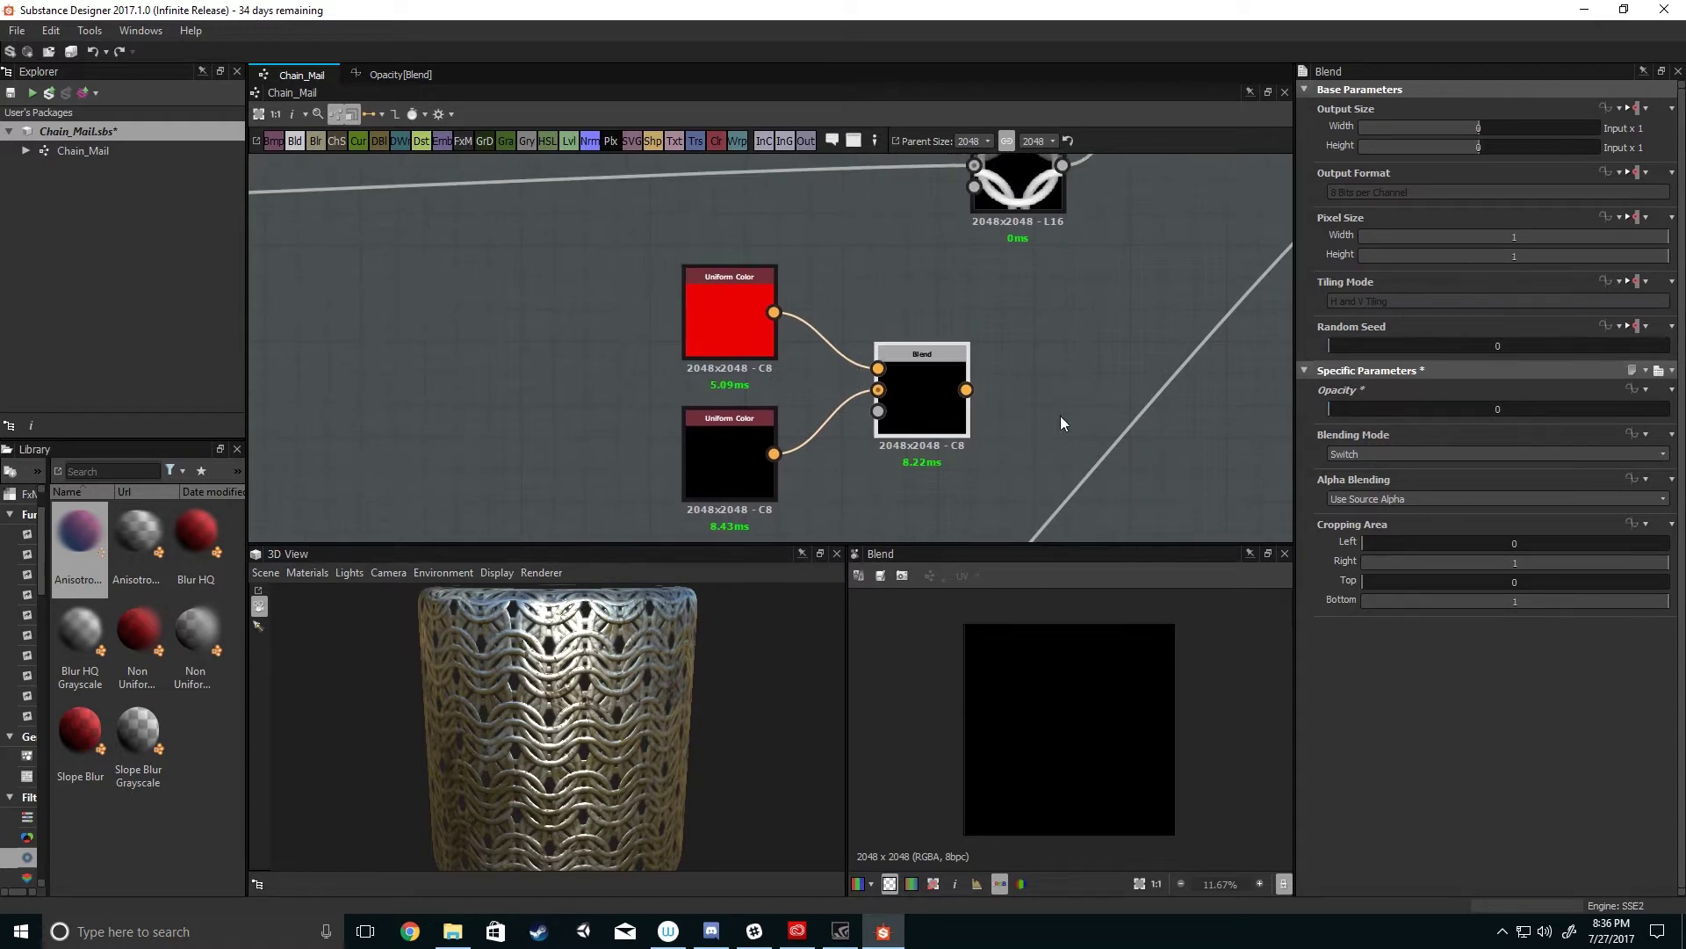
left_click_drag(1353, 409, 1673, 409)
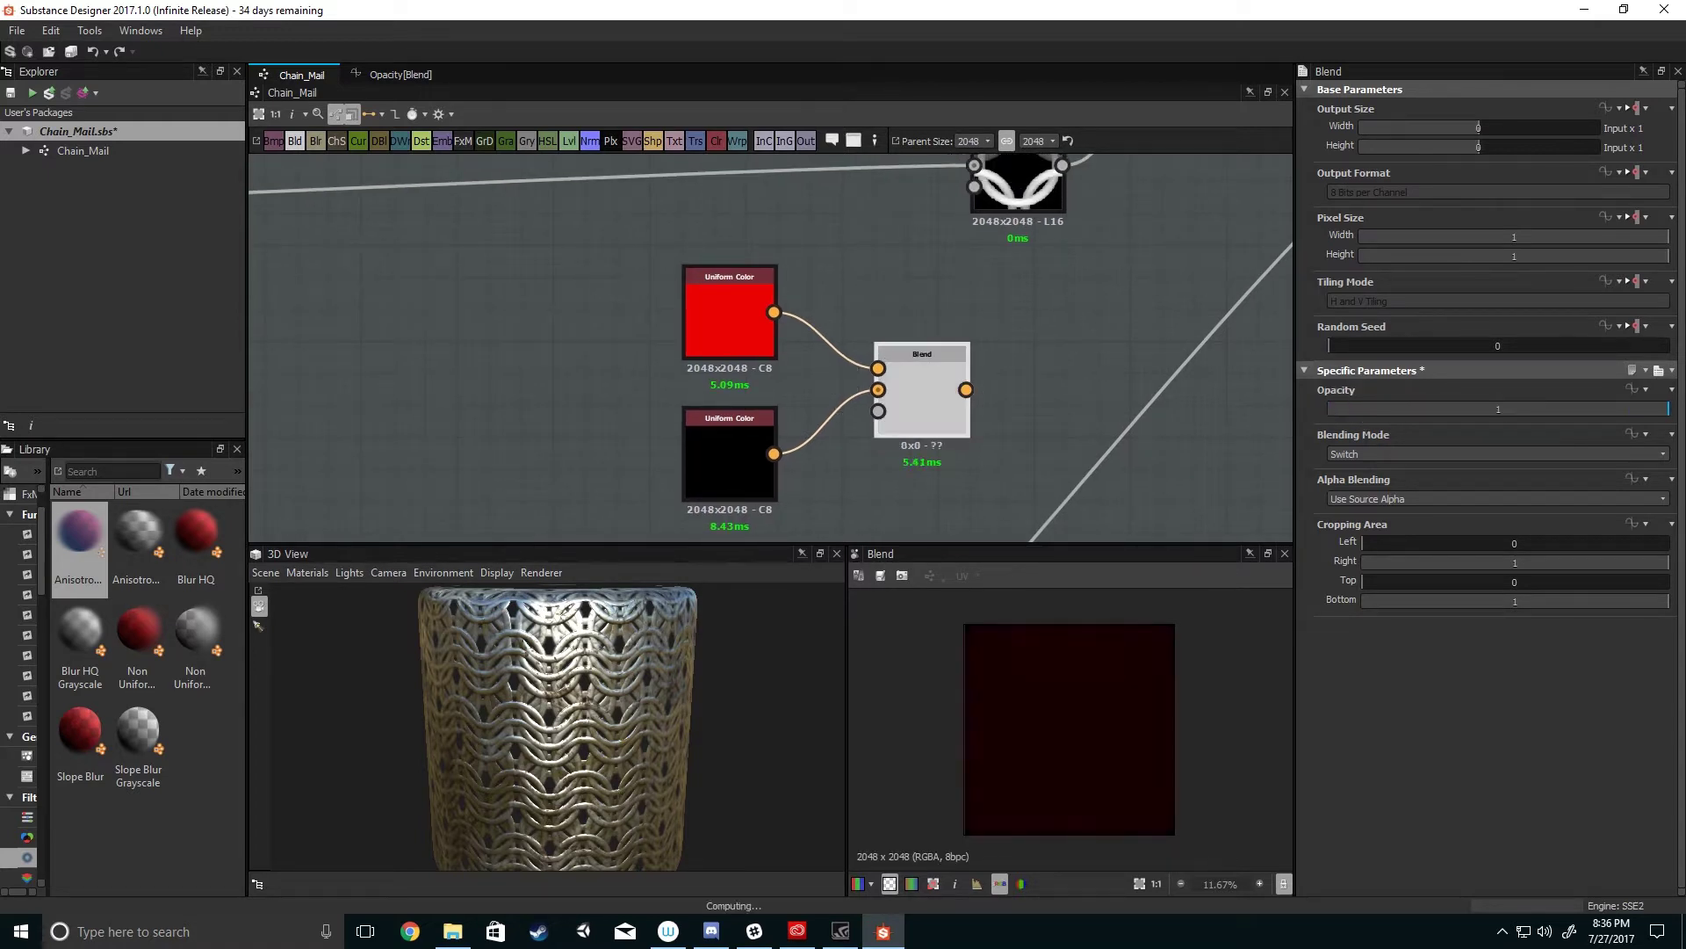
- Assign an empty function to the new Blend node's opacity, open it for editing and browse the available function nodes
left_click(1635, 392)
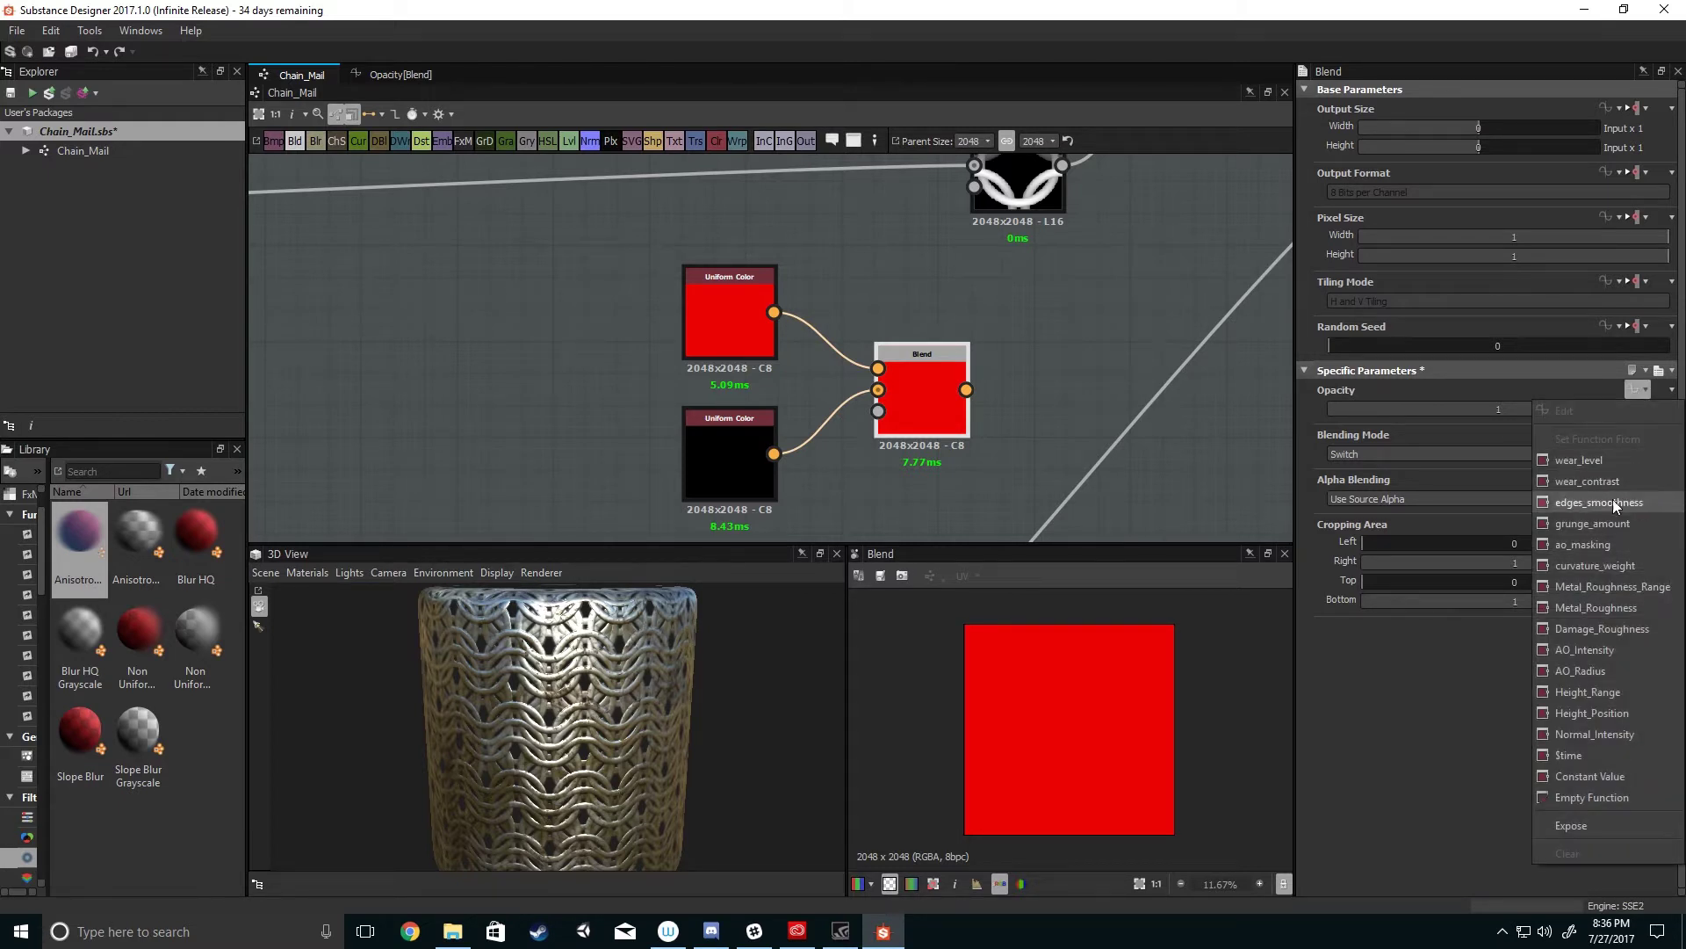
left_click(1598, 798)
middle_click_drag(997, 325, 994, 276)
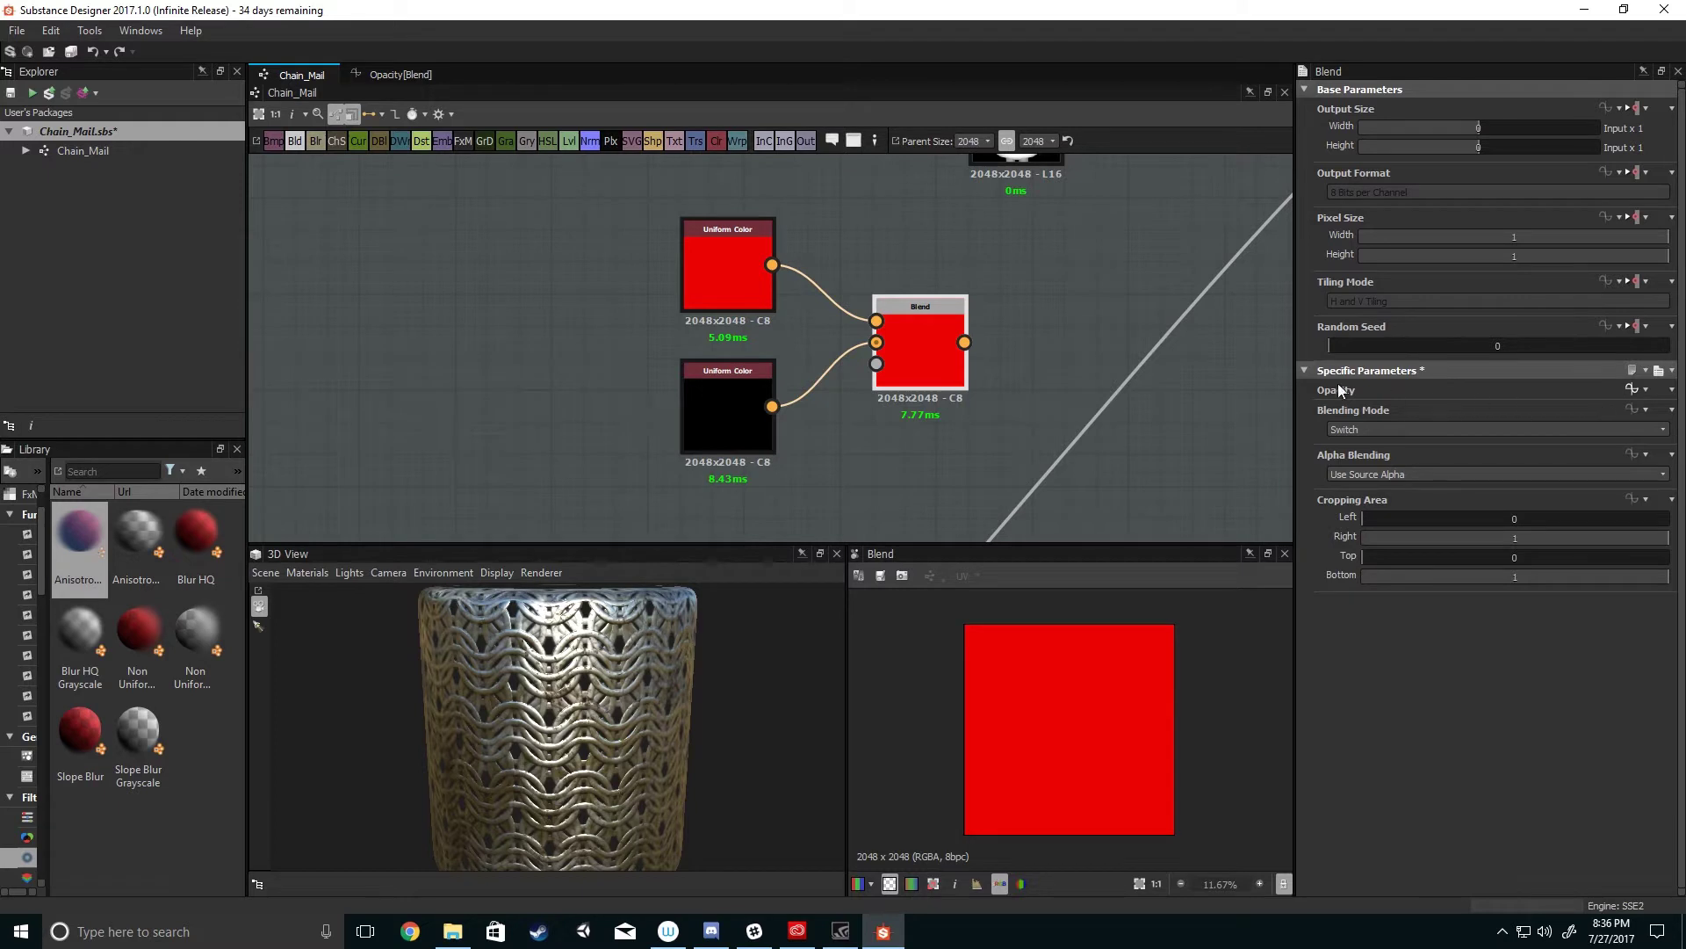
left_click(1628, 392)
middle_click_drag(656, 307, 624, 298)
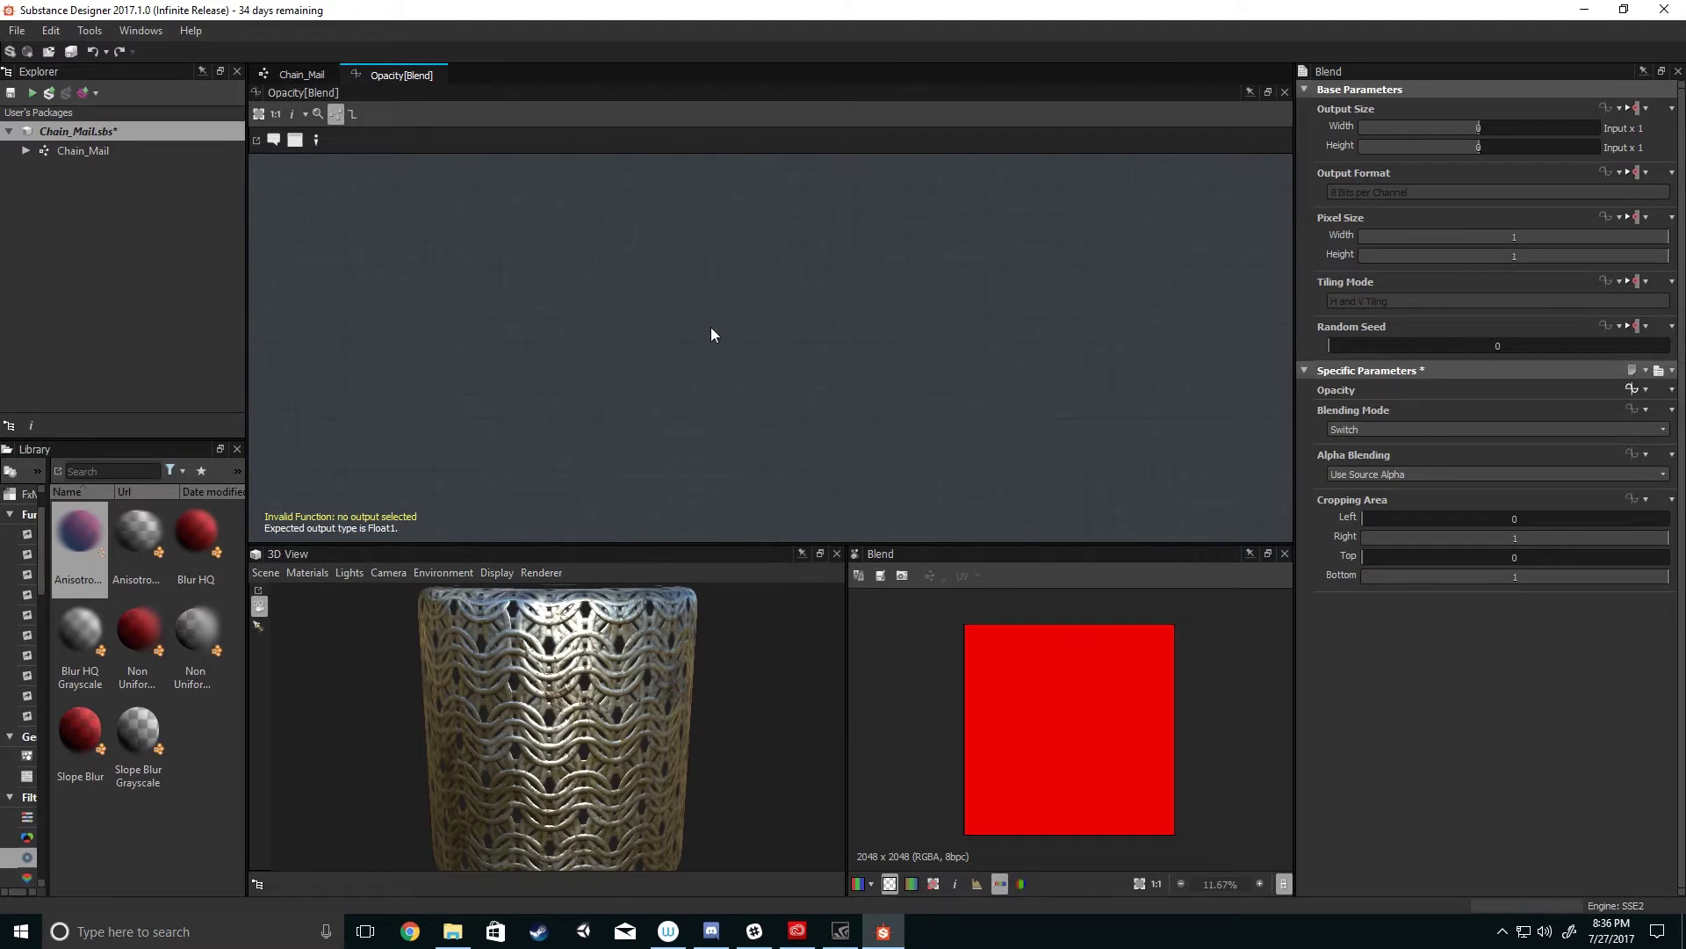
key("space")
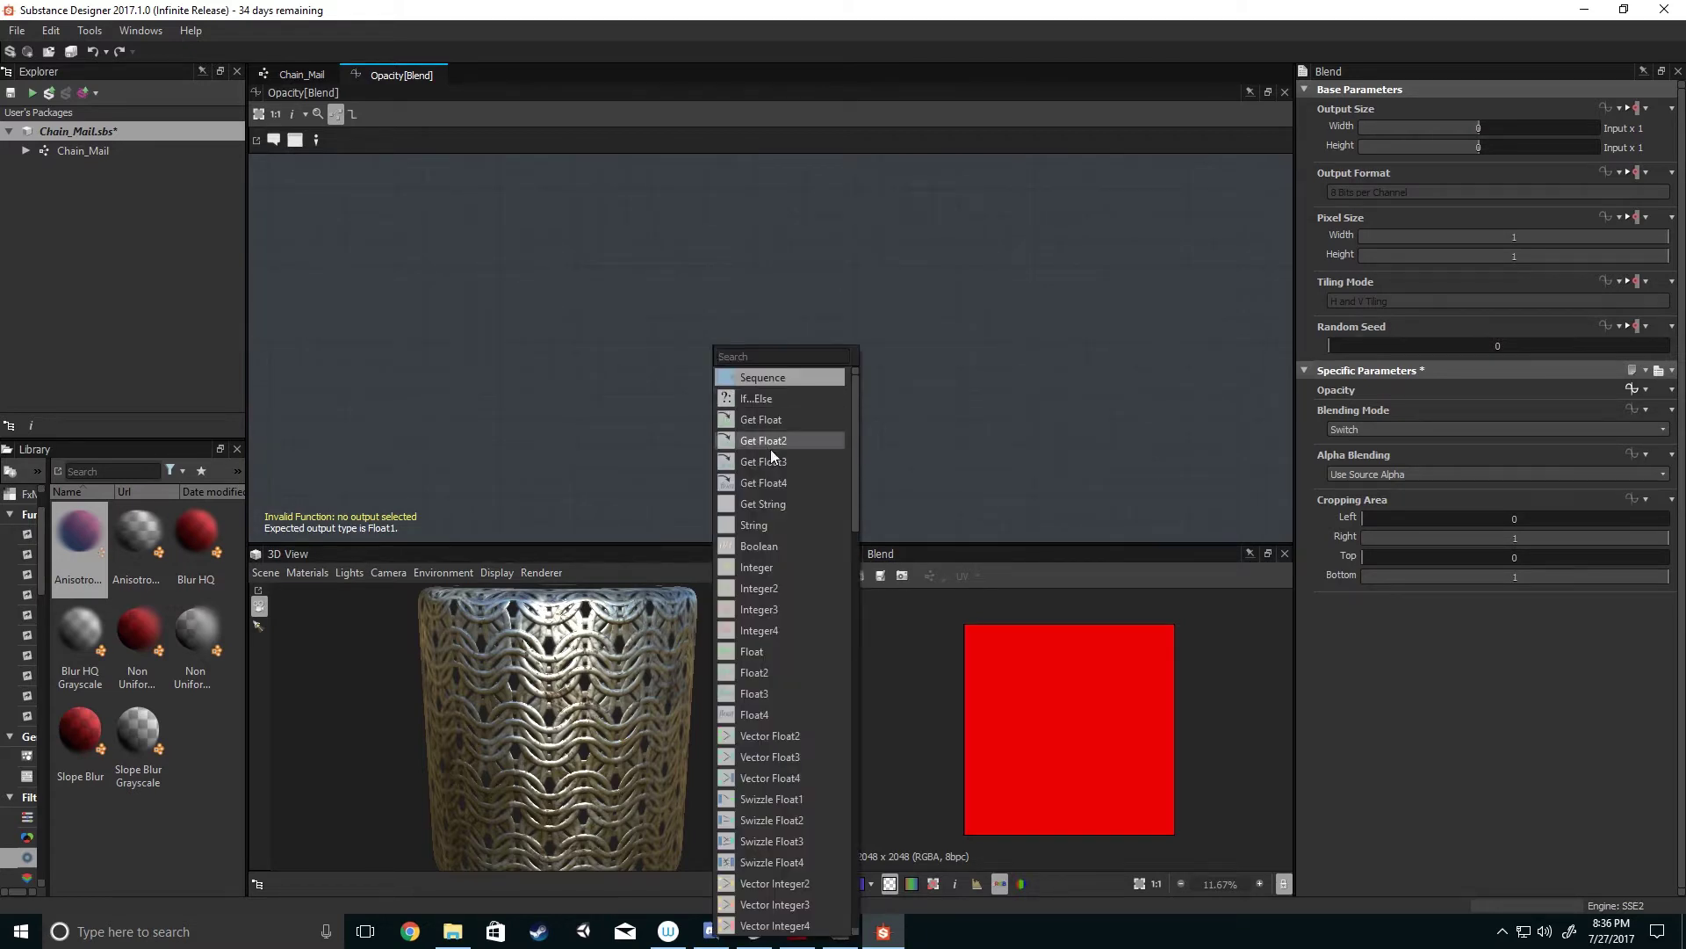
scroll(771, 474, "down", 5)
left_click(621, 346)
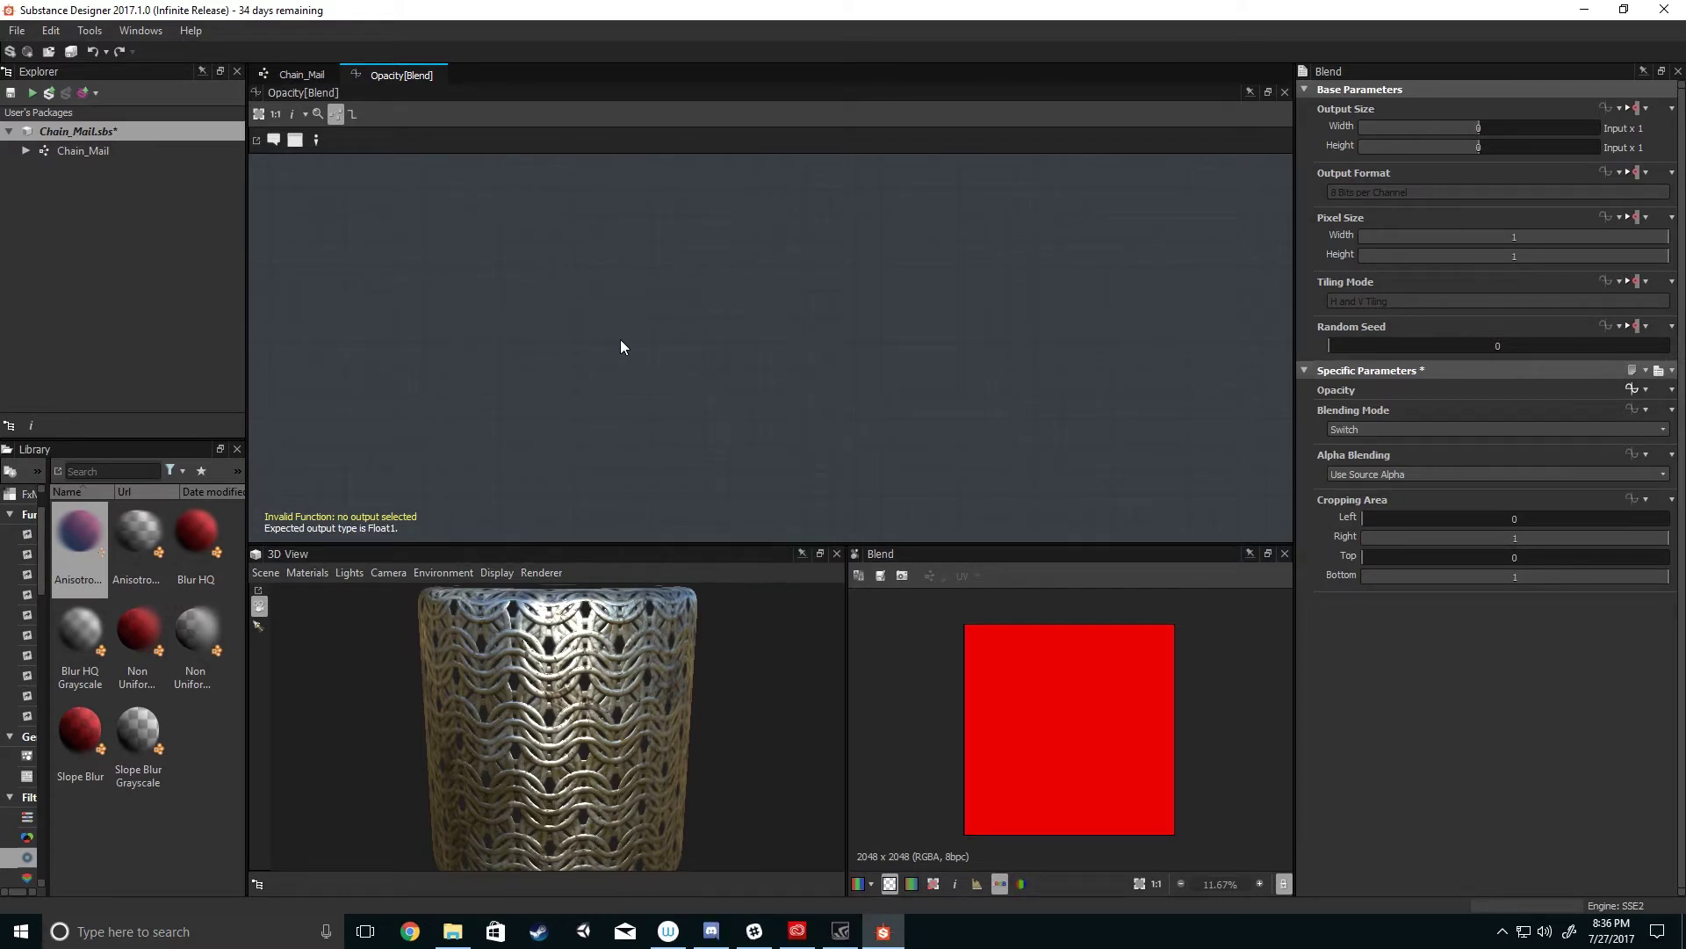
- Return to the Chain_Mail graph and delete the demo Blend node with its red and black Uniform Color nodes
left_click(307, 75)
scroll(637, 356, "down", 3)
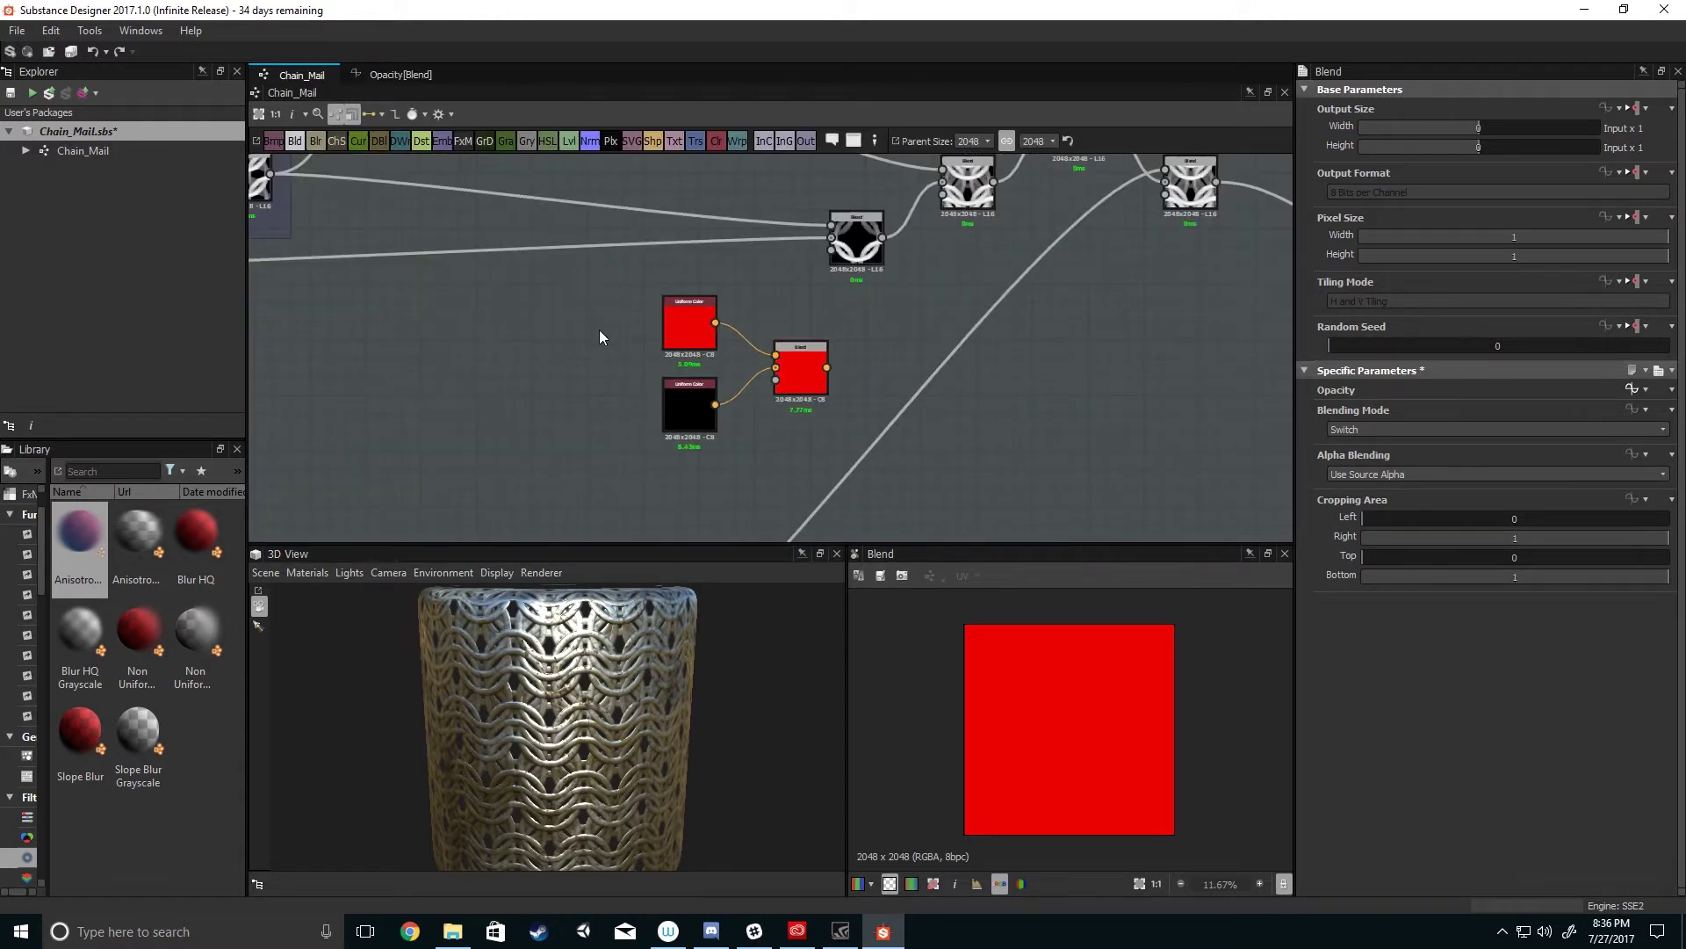
key("Delete")
- Move the chain of four switch Blend nodes upward, closer to the height of the European 8 in 1 group
scroll(859, 388, "down", 3)
middle_click_drag(859, 388, 871, 430)
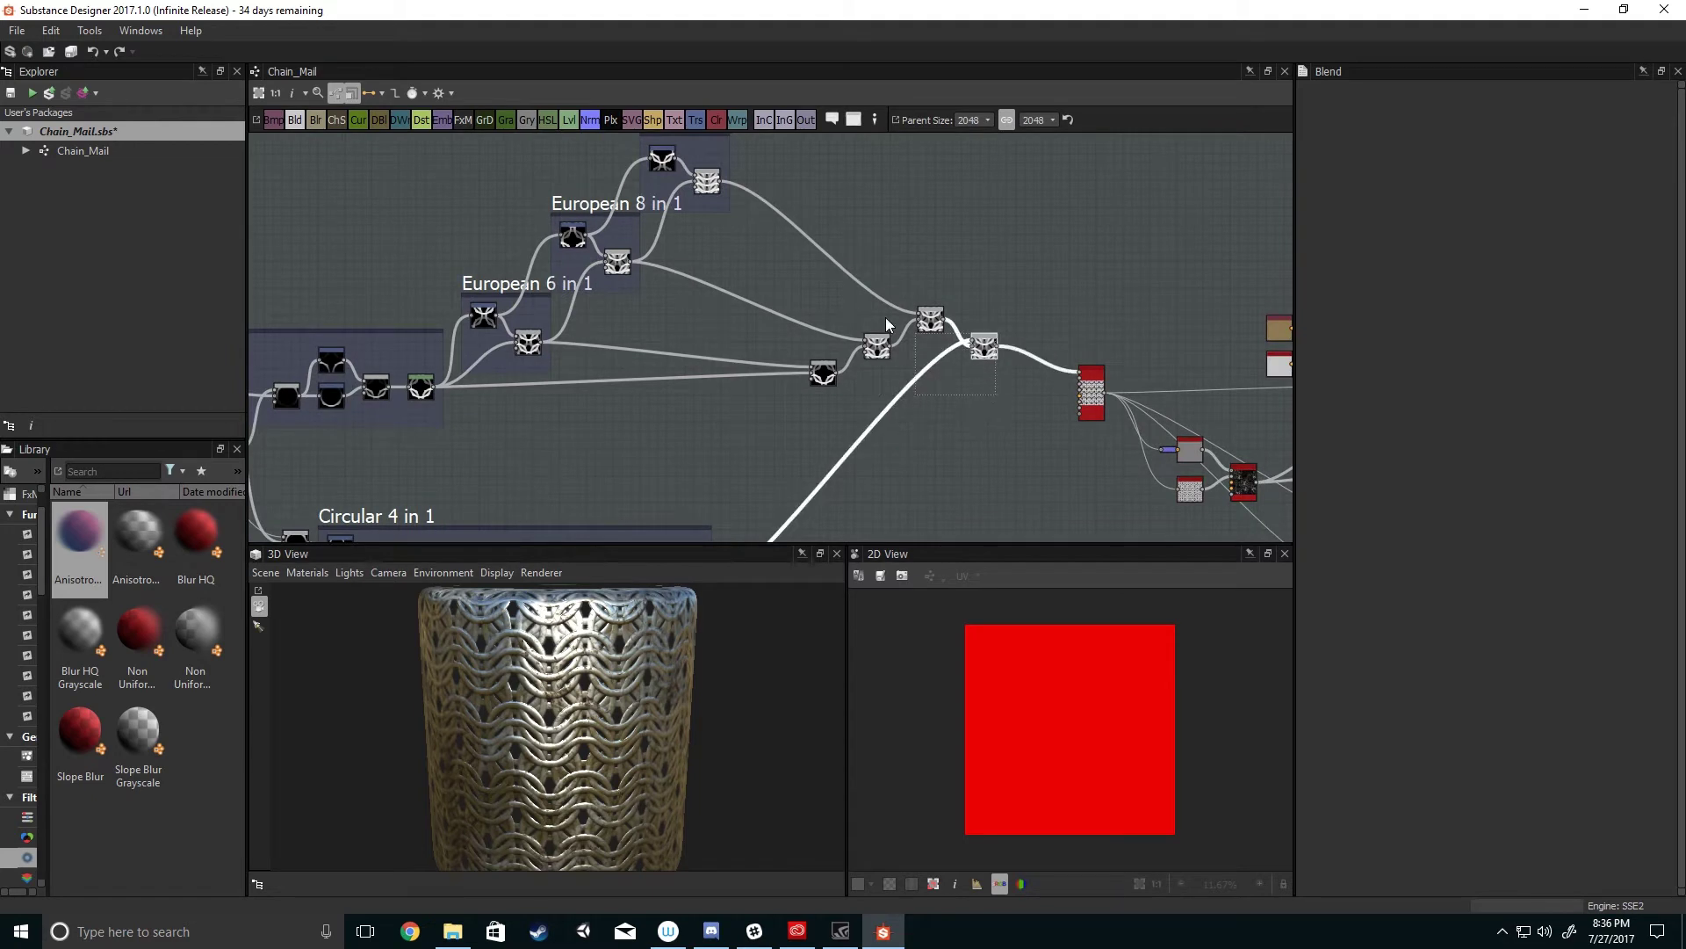
left_click_drag(823, 380, 861, 269)
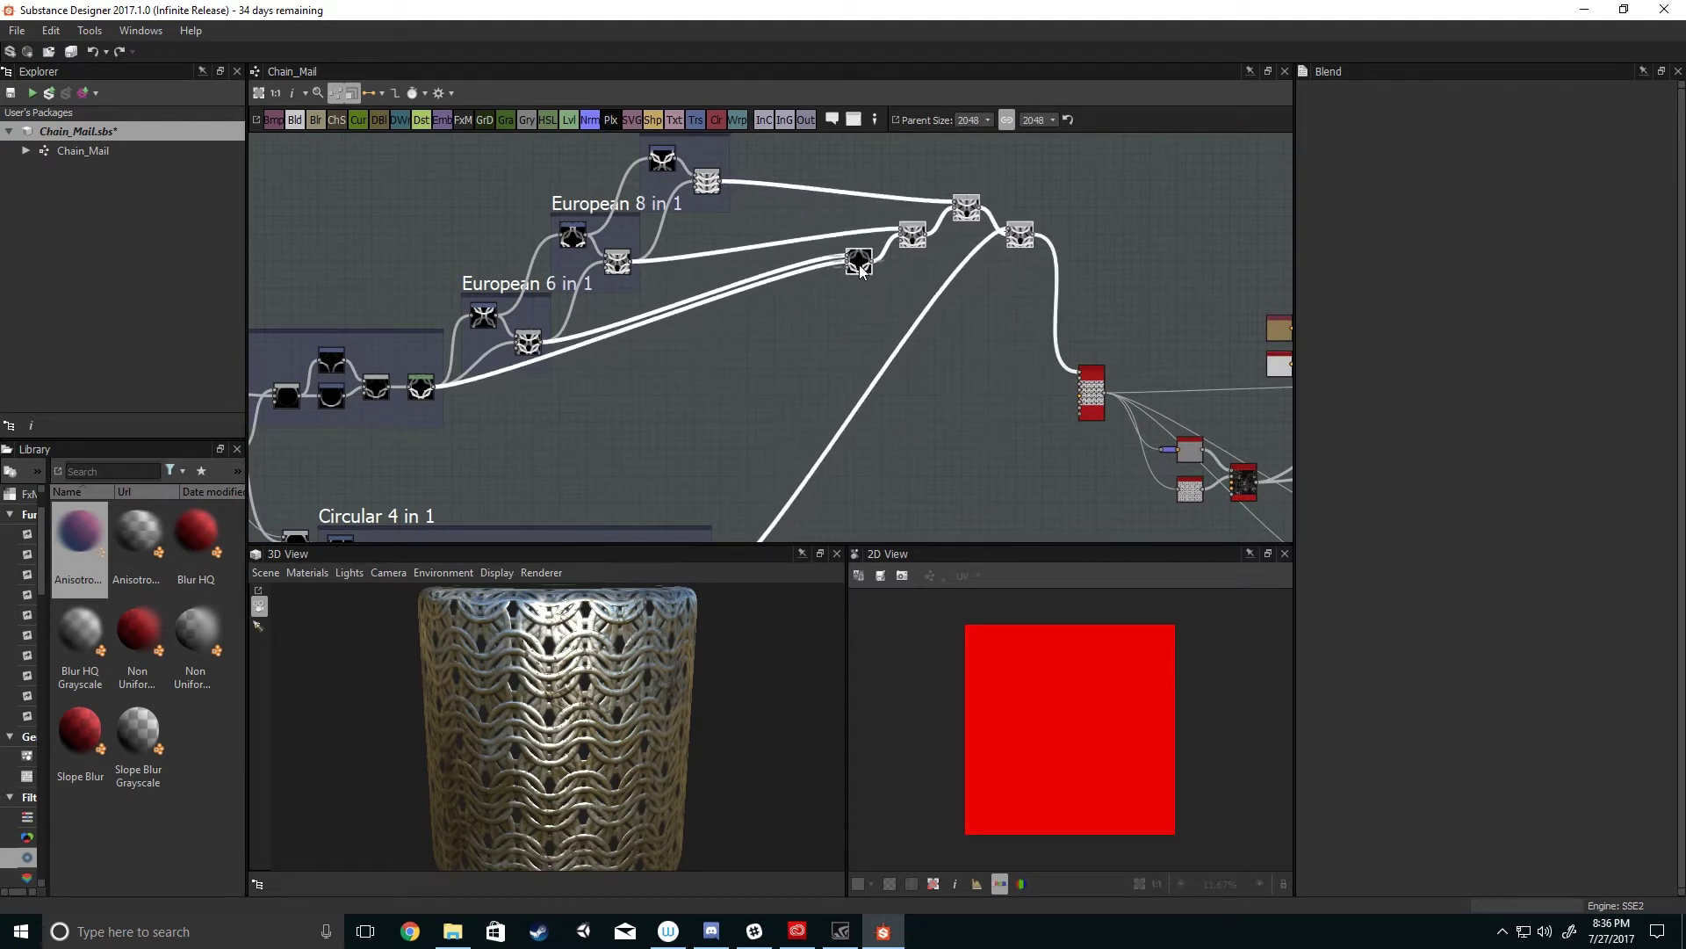
- Open the opacity function of the first switch Blend node in the chain and inspect its Get Integer node's variable
middle_click_drag(813, 318, 854, 381)
scroll(794, 395, "up", 2)
scroll(843, 330, "up", 2)
double_click(843, 331)
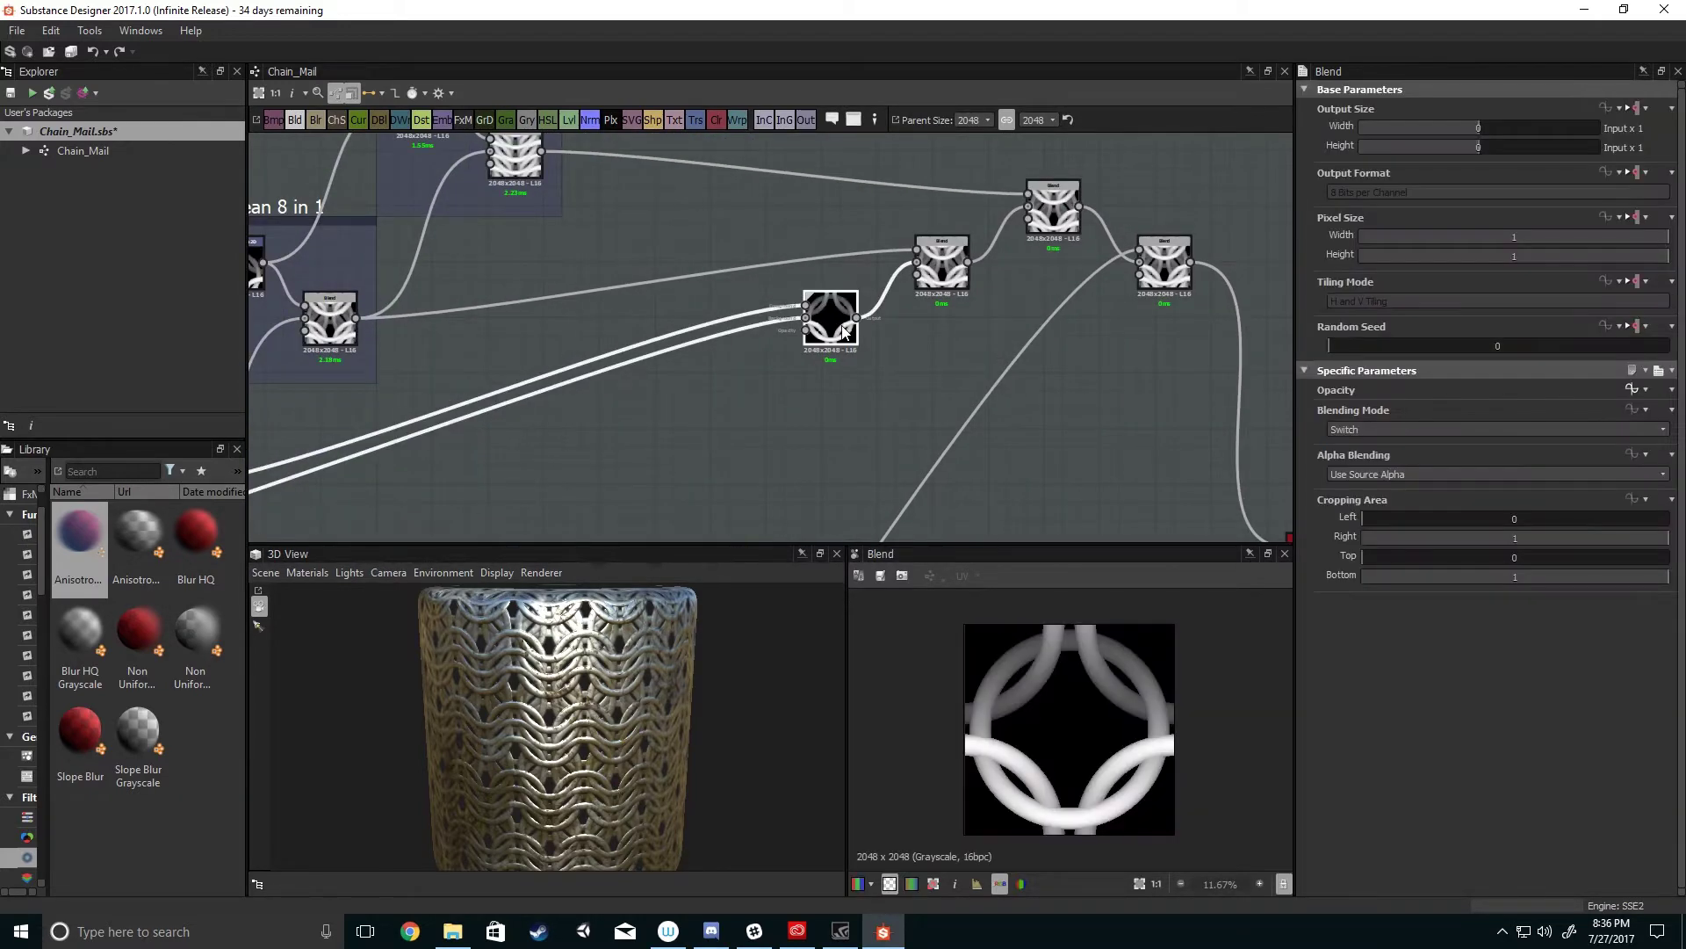
left_click(1632, 388)
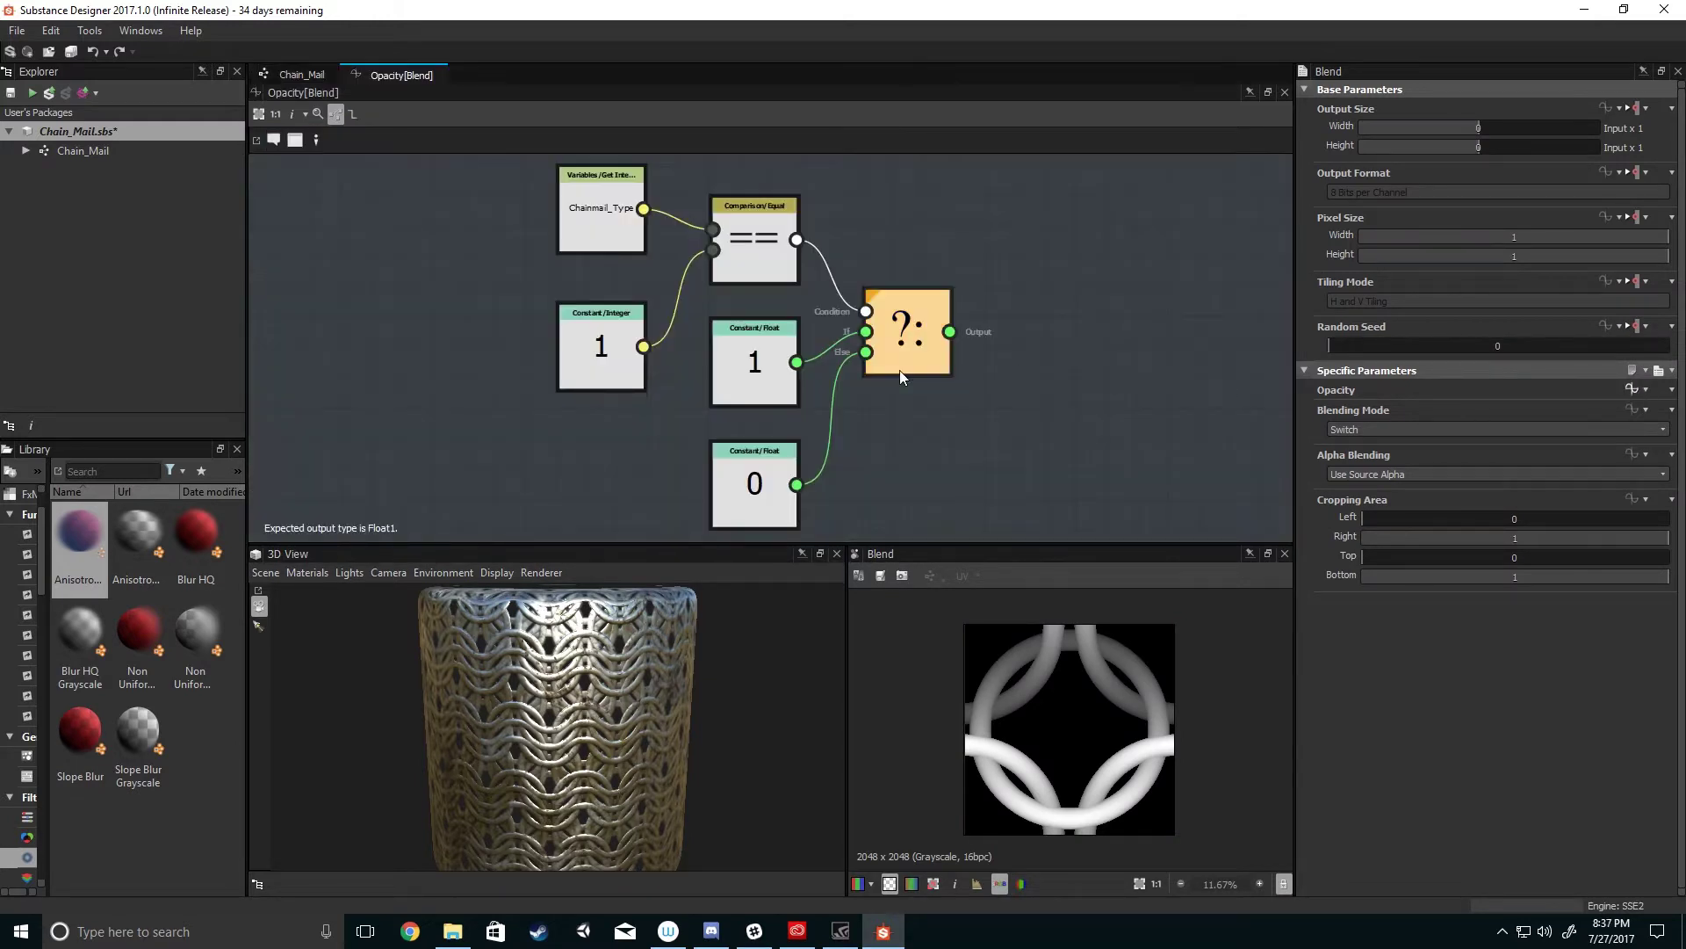
middle_click_drag(900, 371, 942, 375)
scroll(941, 401, "down", 1)
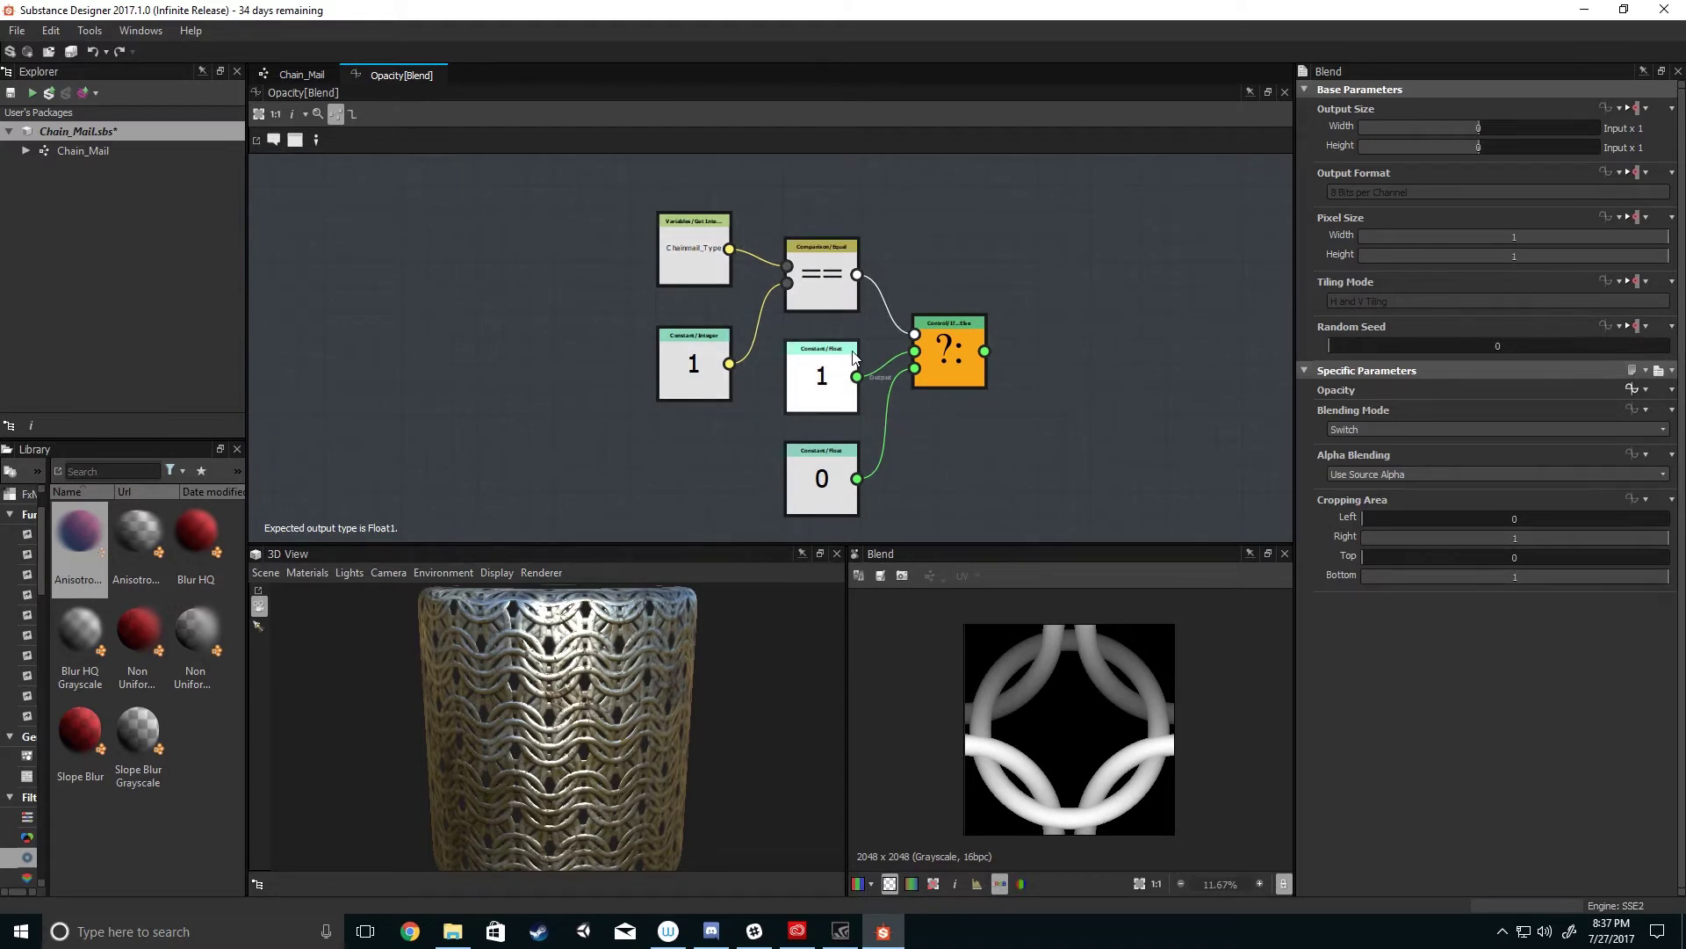
scroll(760, 394, "up", 1)
middle_click_drag(755, 363, 774, 415)
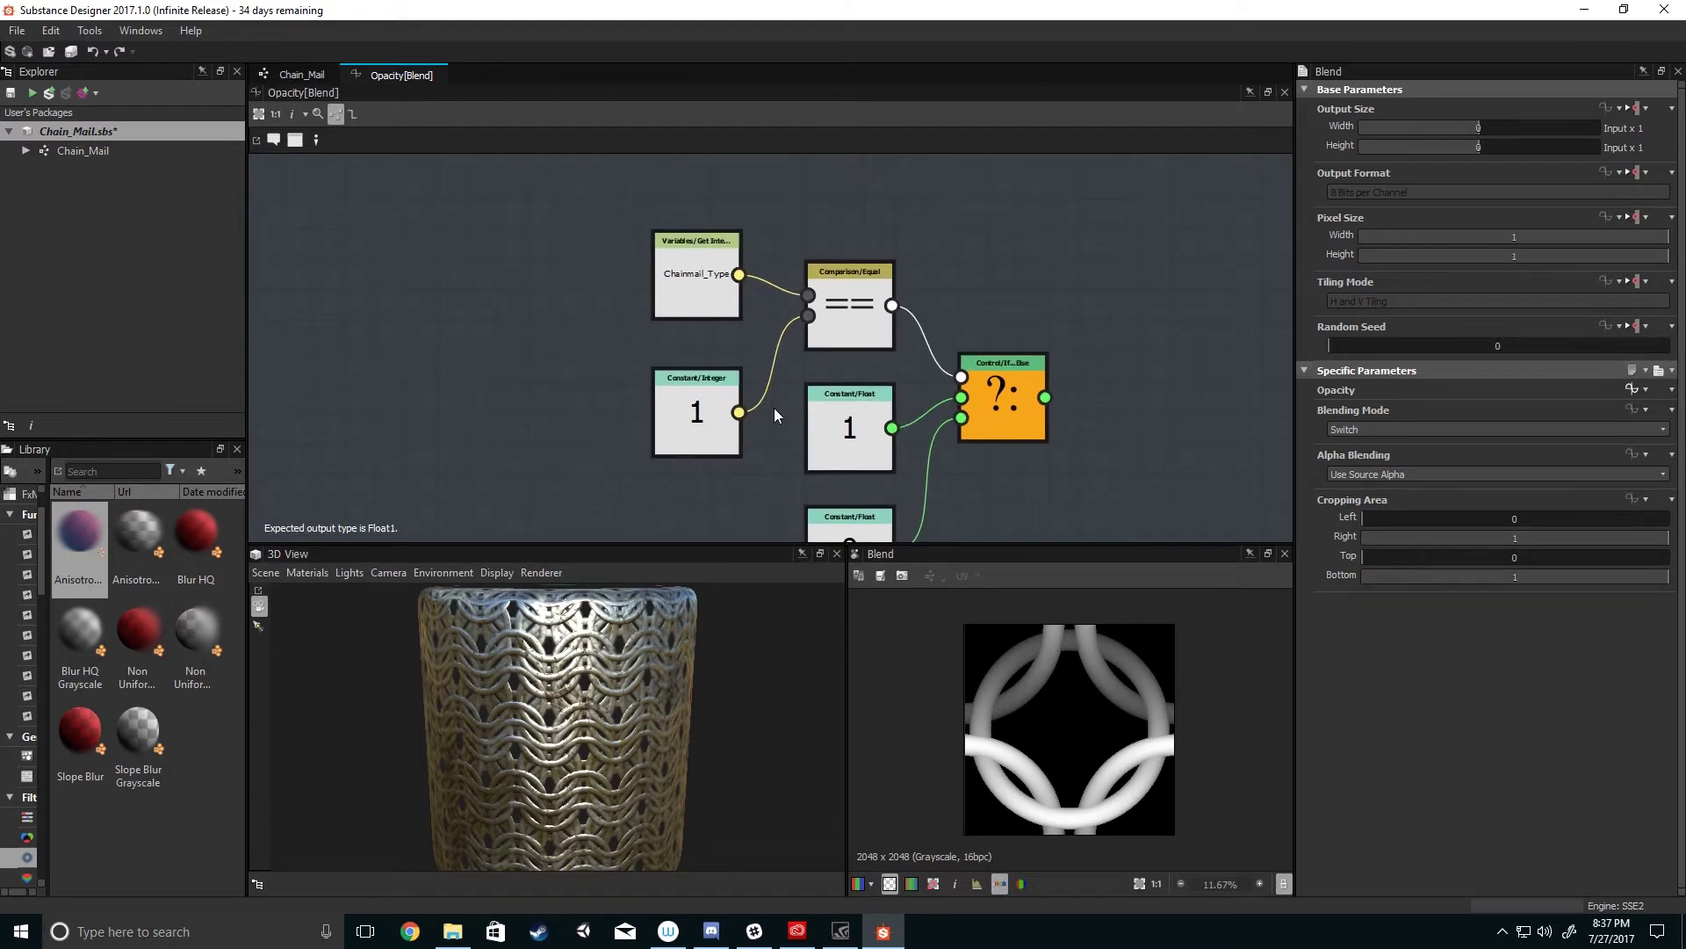
scroll(743, 330, "up", 1)
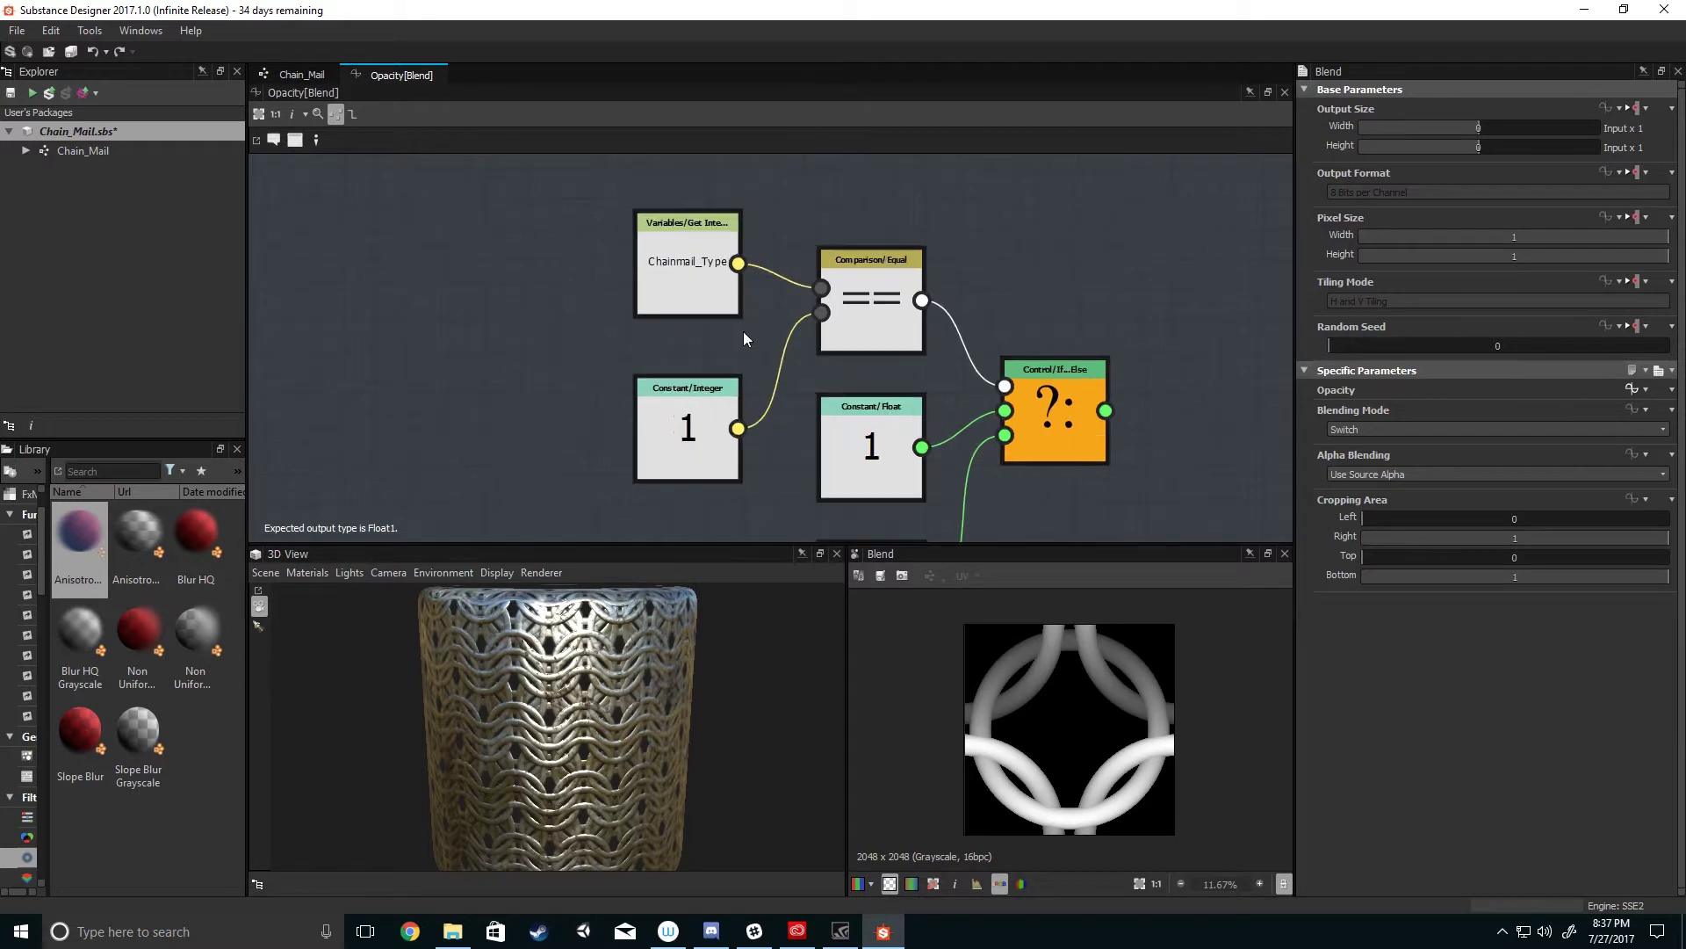
scroll(687, 288, "up", 2)
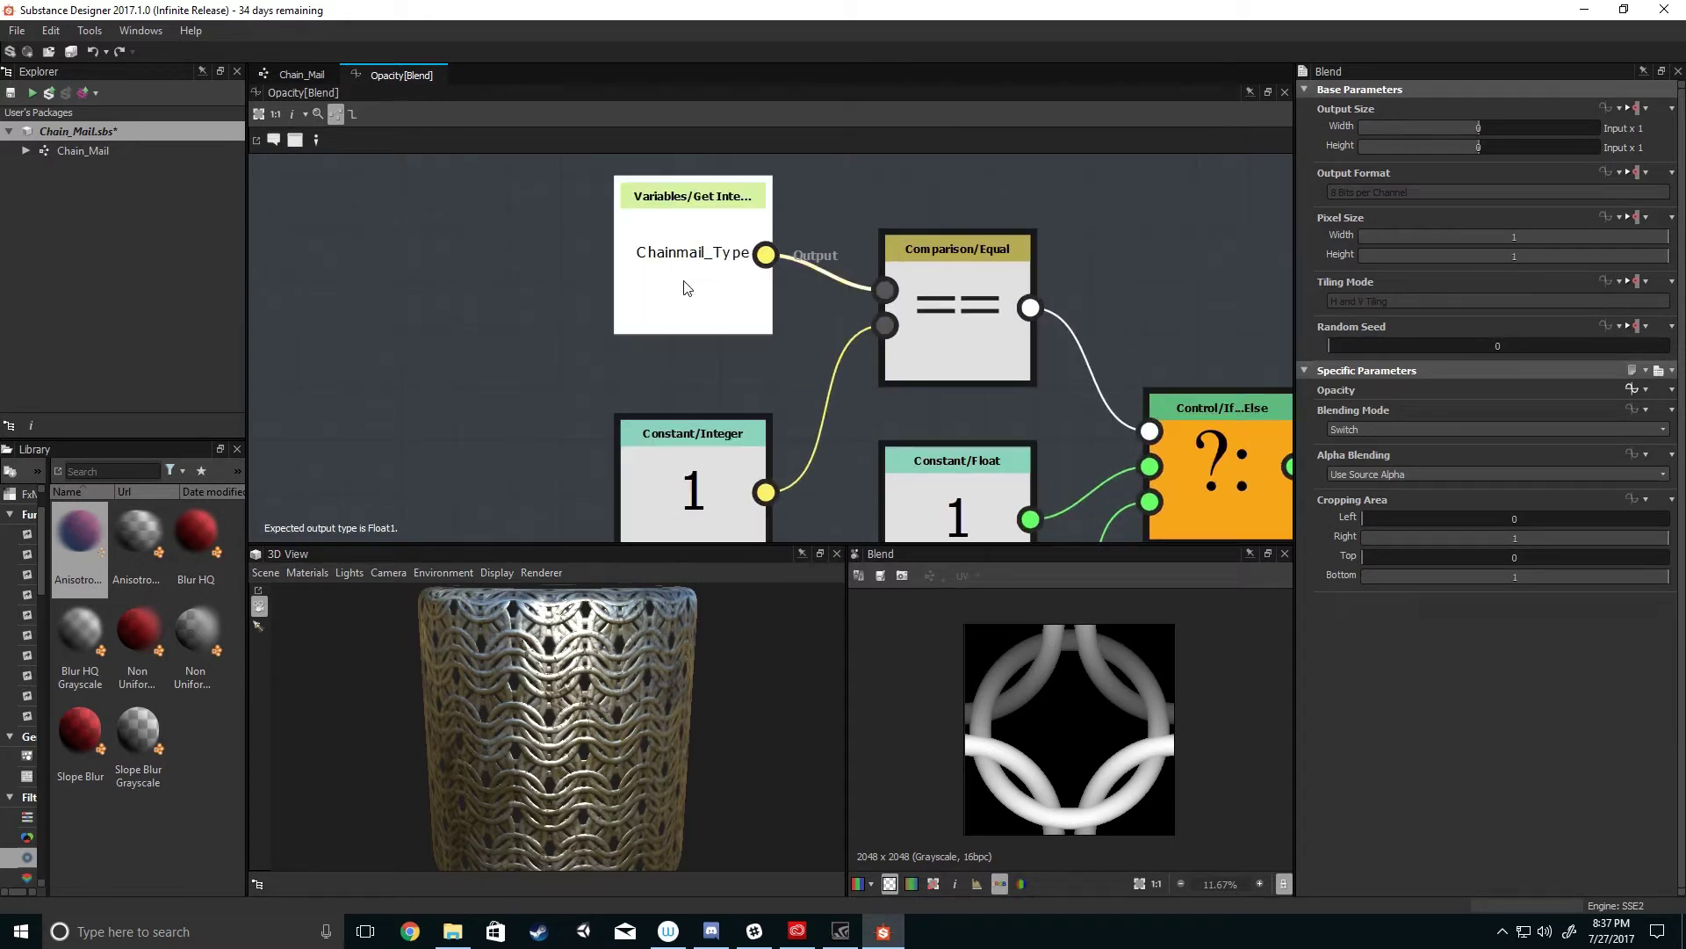
left_click(686, 288)
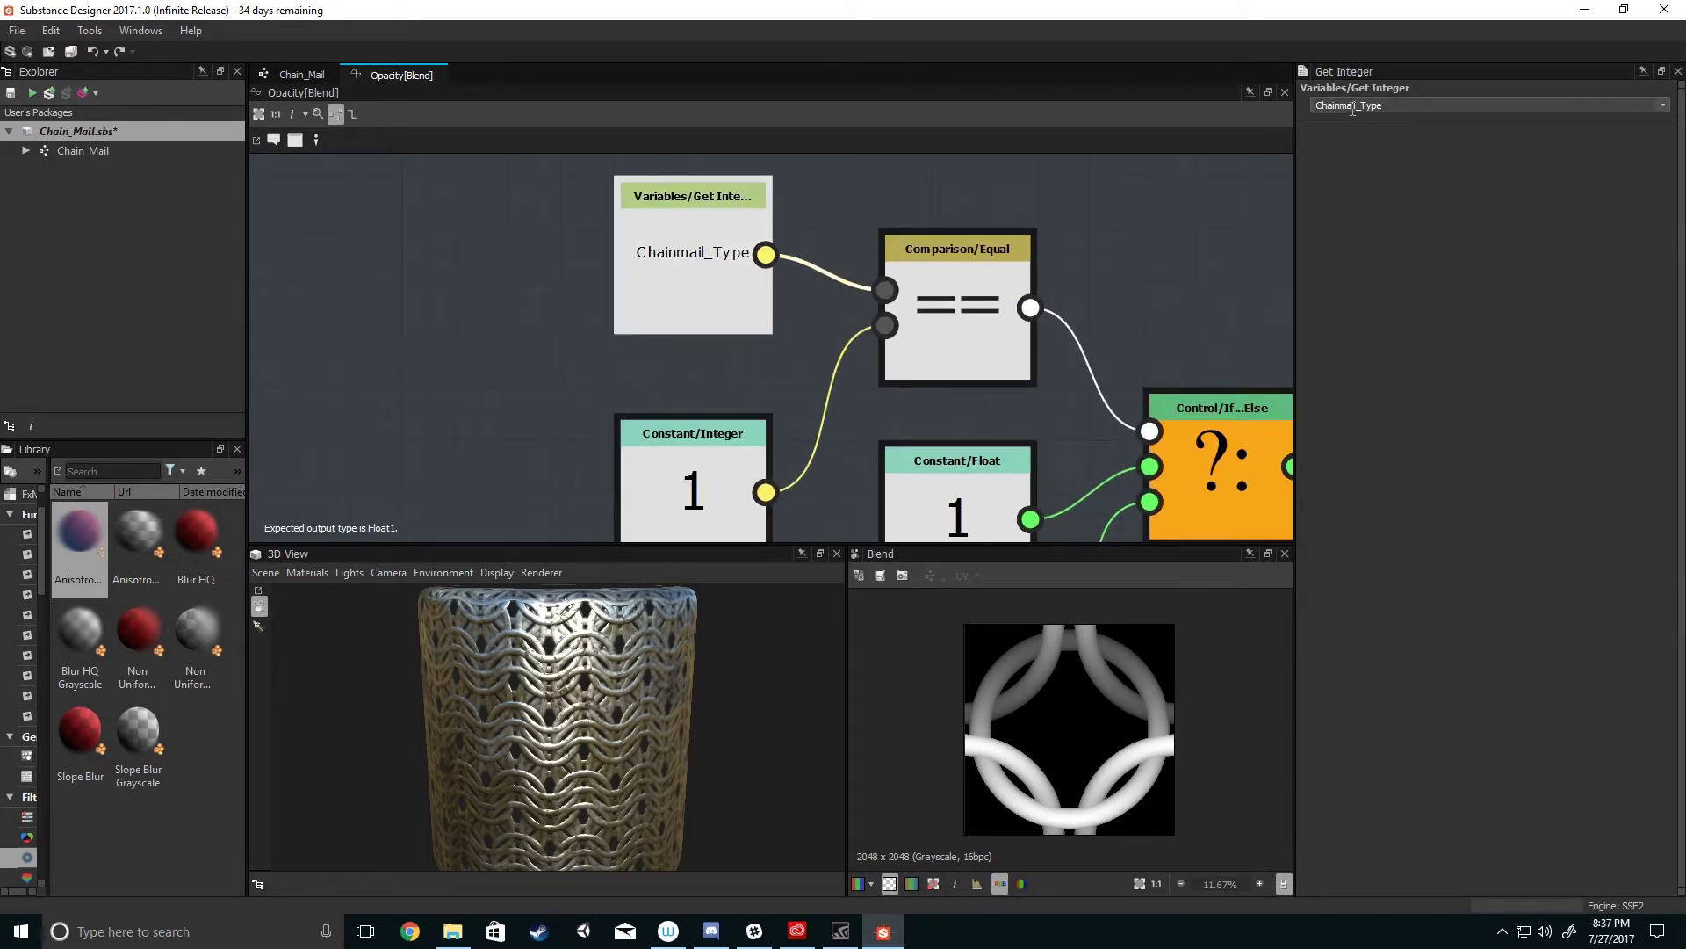
- Examine how the Equal comparison checks the Chainmail_Type variable against the integer constant
scroll(1089, 264, "down", 4)
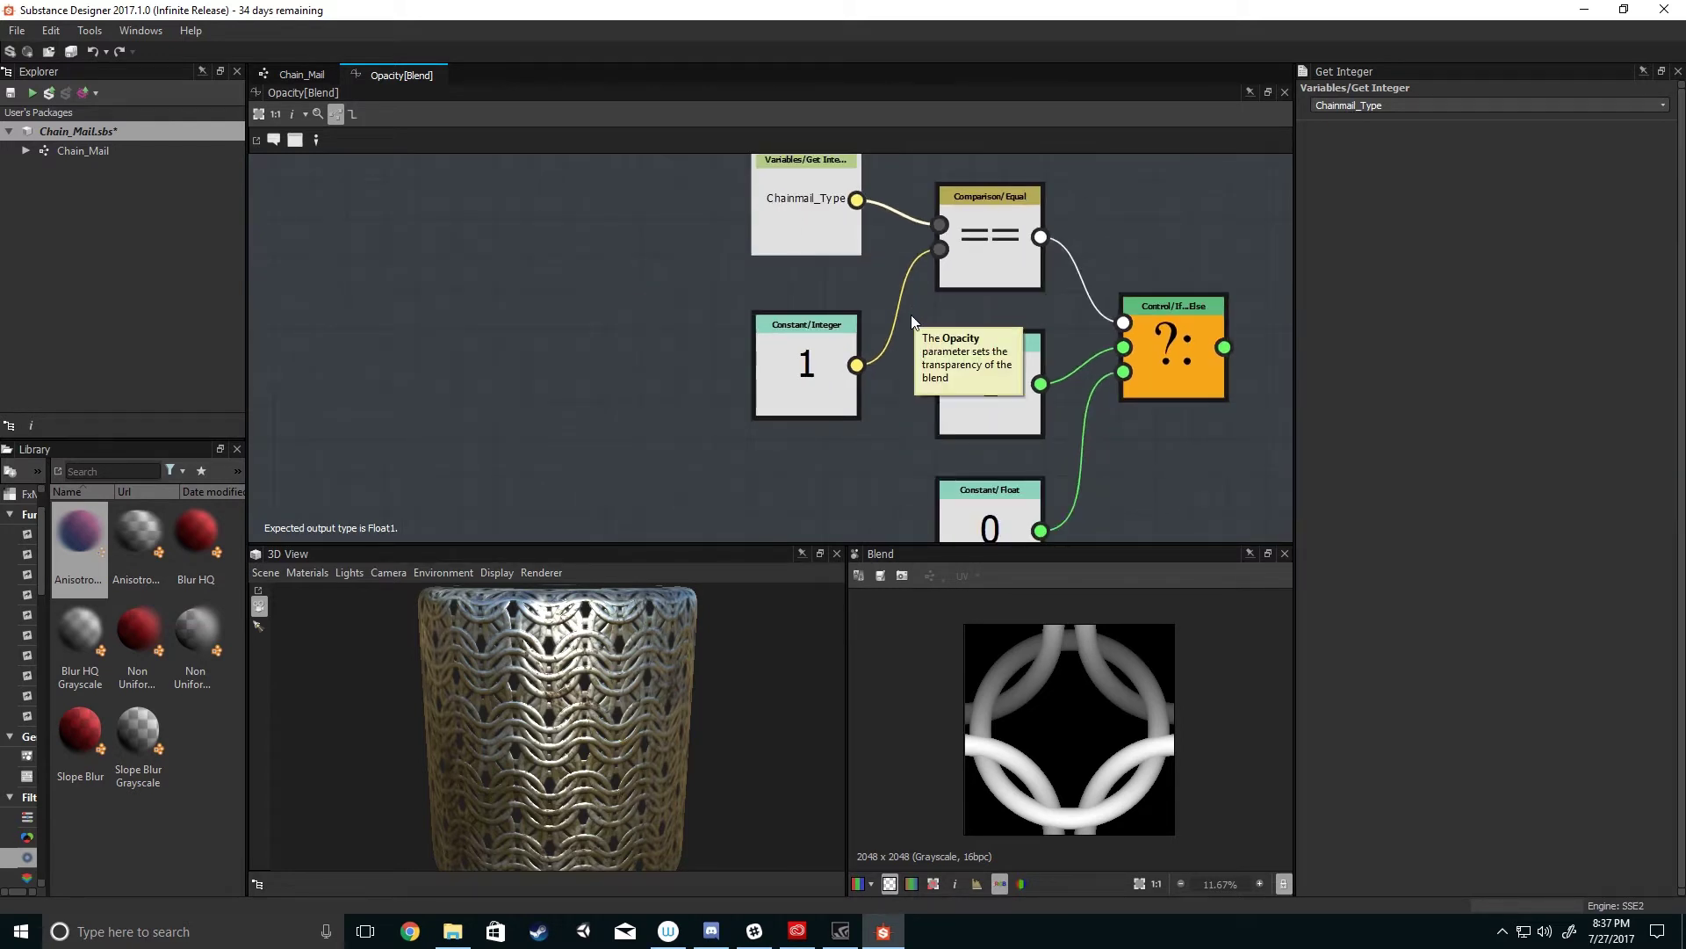
middle_click_drag(893, 323, 869, 378)
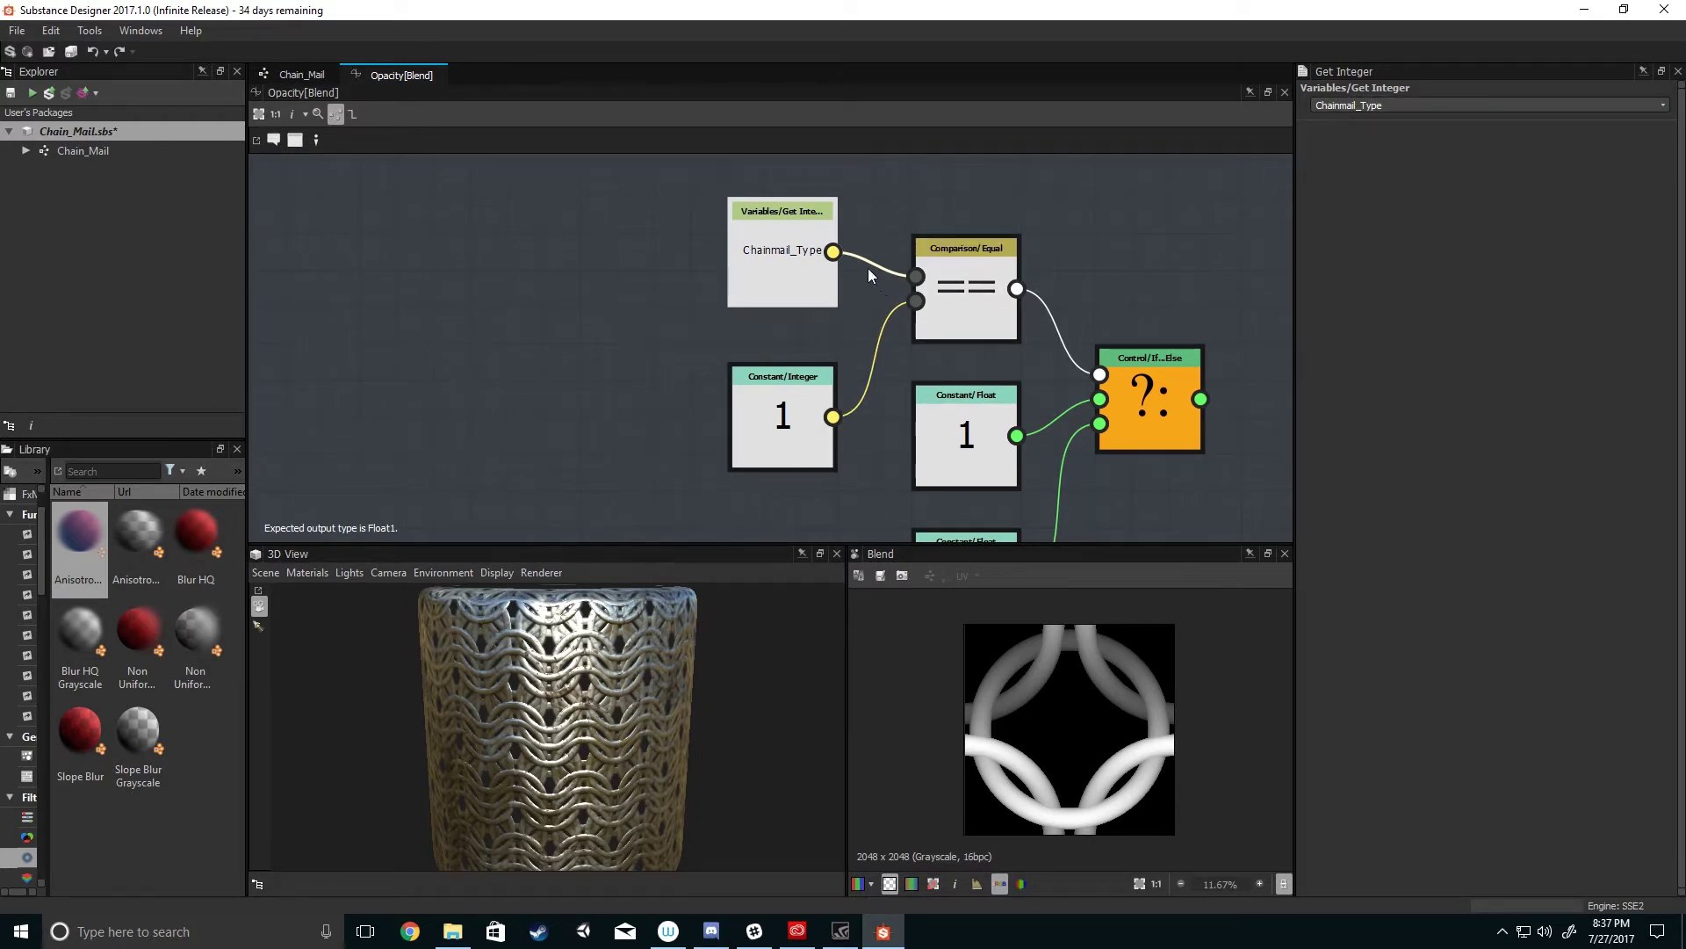
scroll(790, 307, "up", 2)
scroll(793, 324, "up", 2)
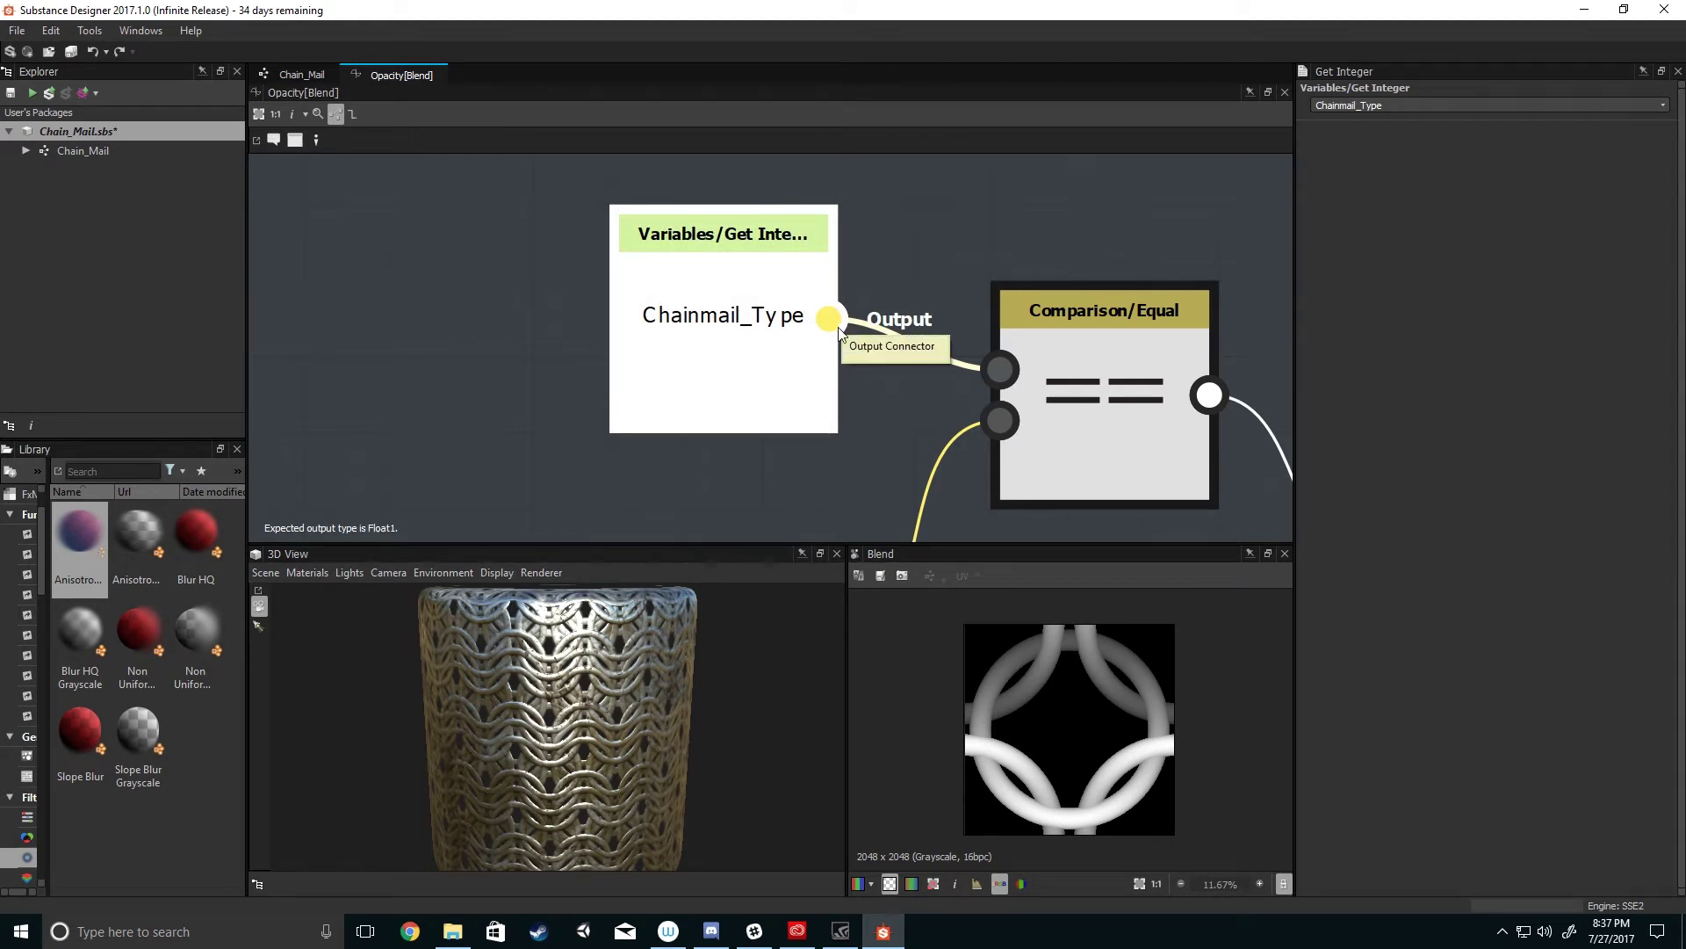
scroll(841, 327, "down", 3)
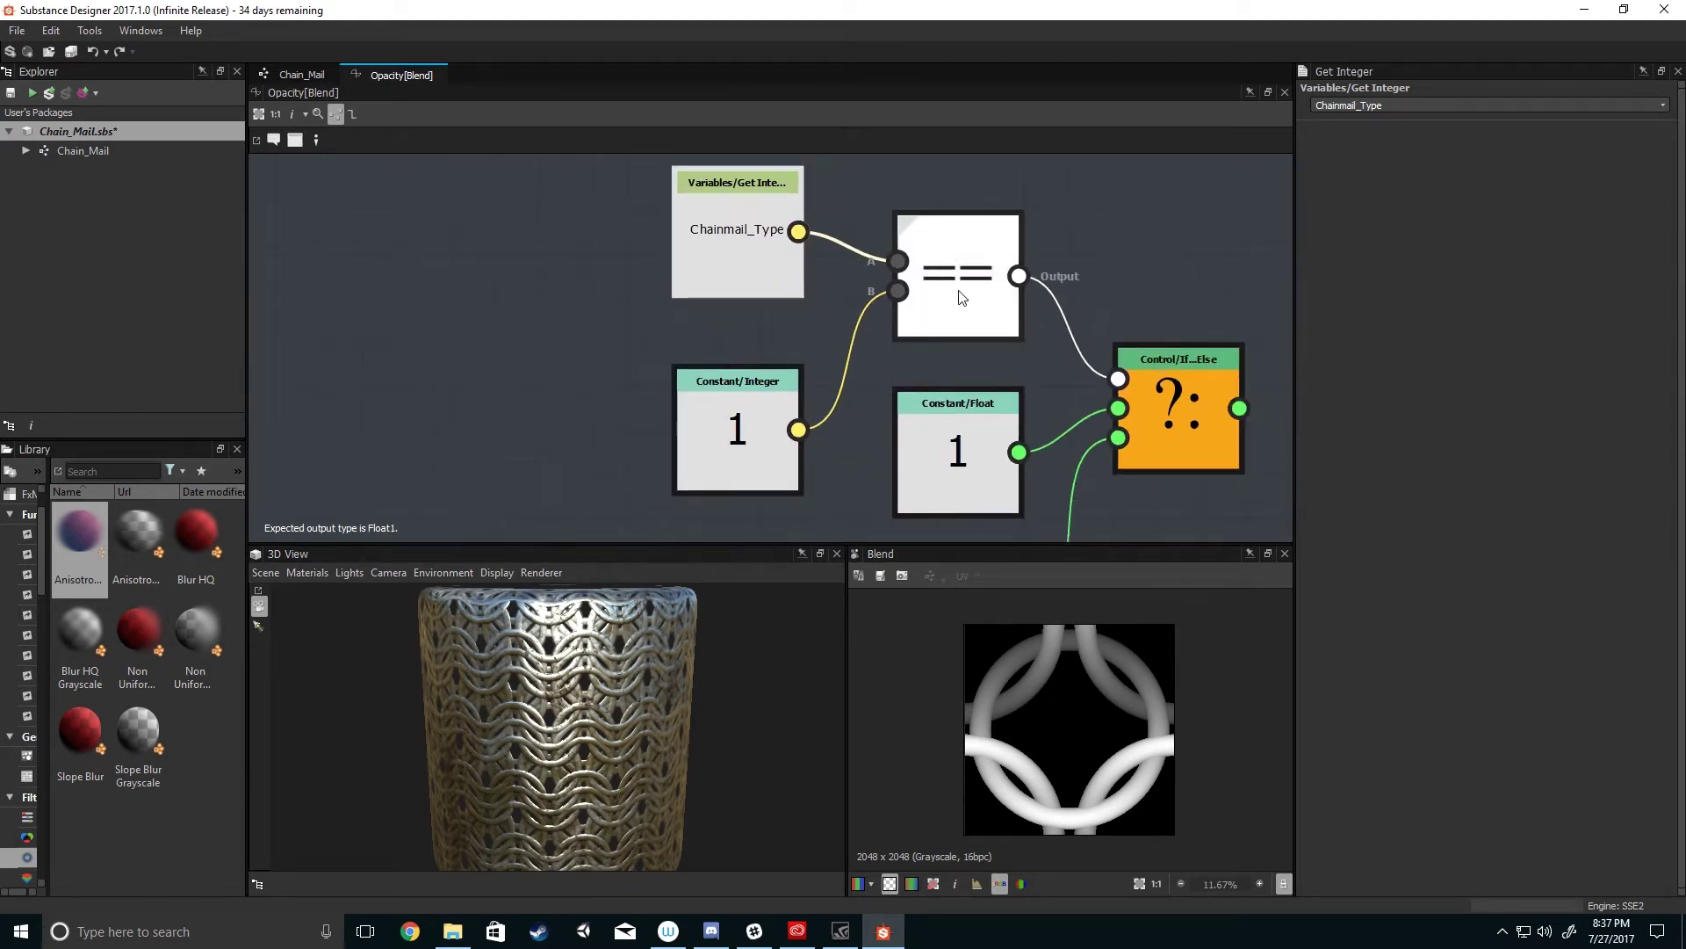
middle_click_drag(934, 308, 886, 349)
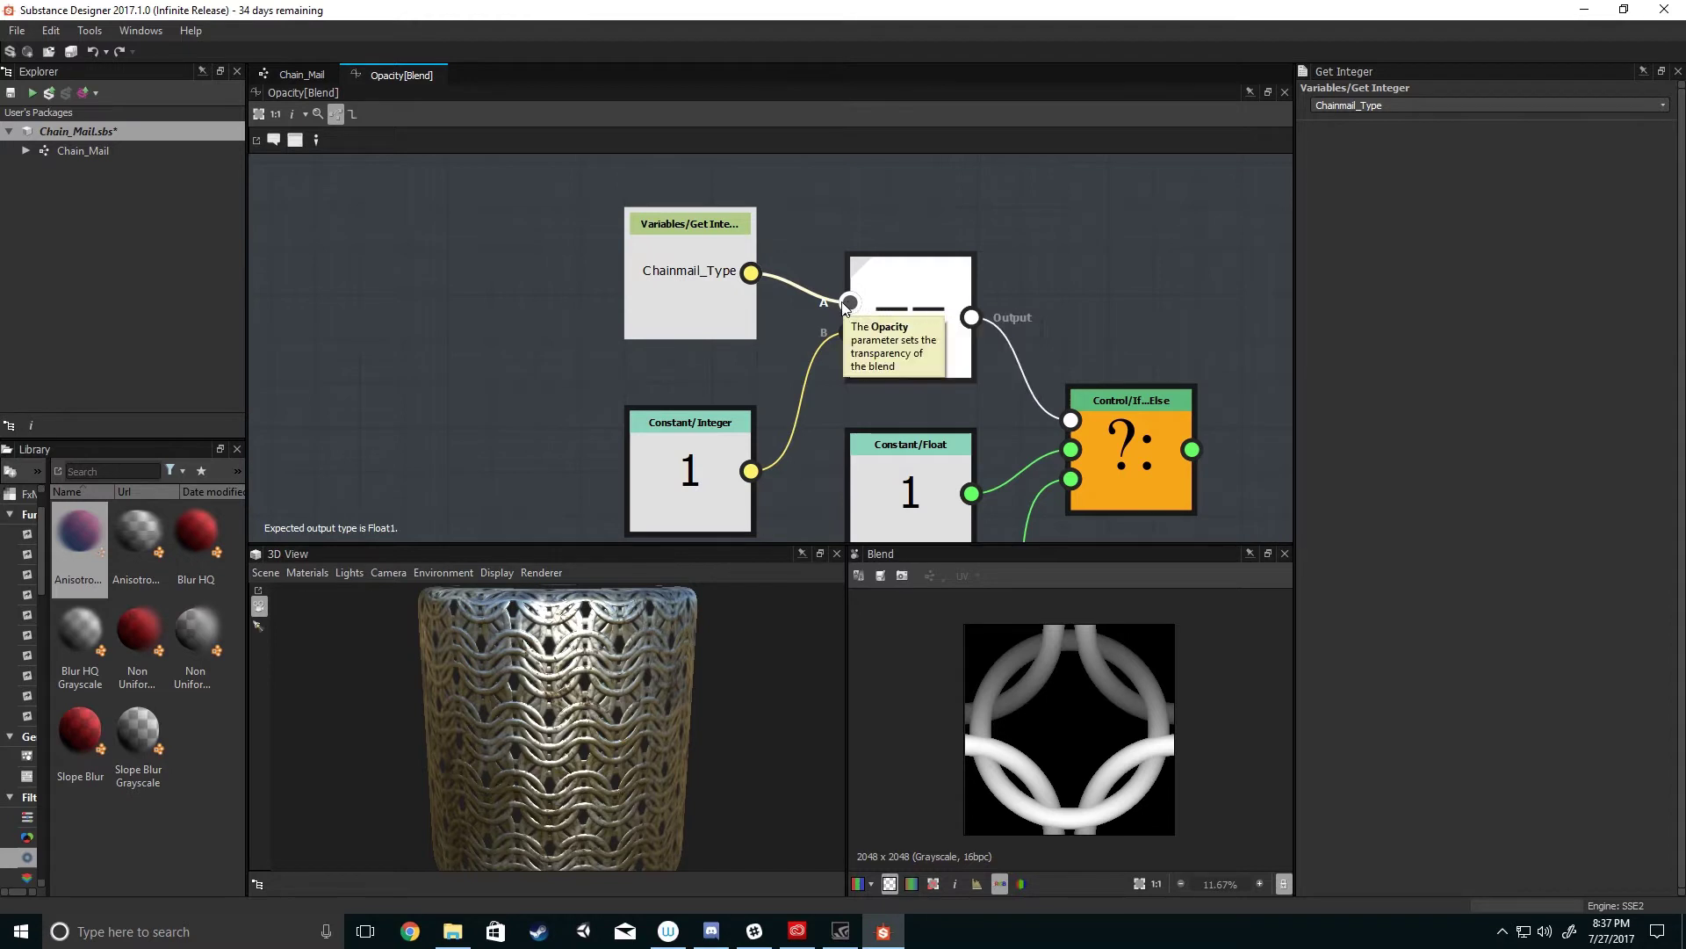
middle_click_drag(855, 351, 765, 343)
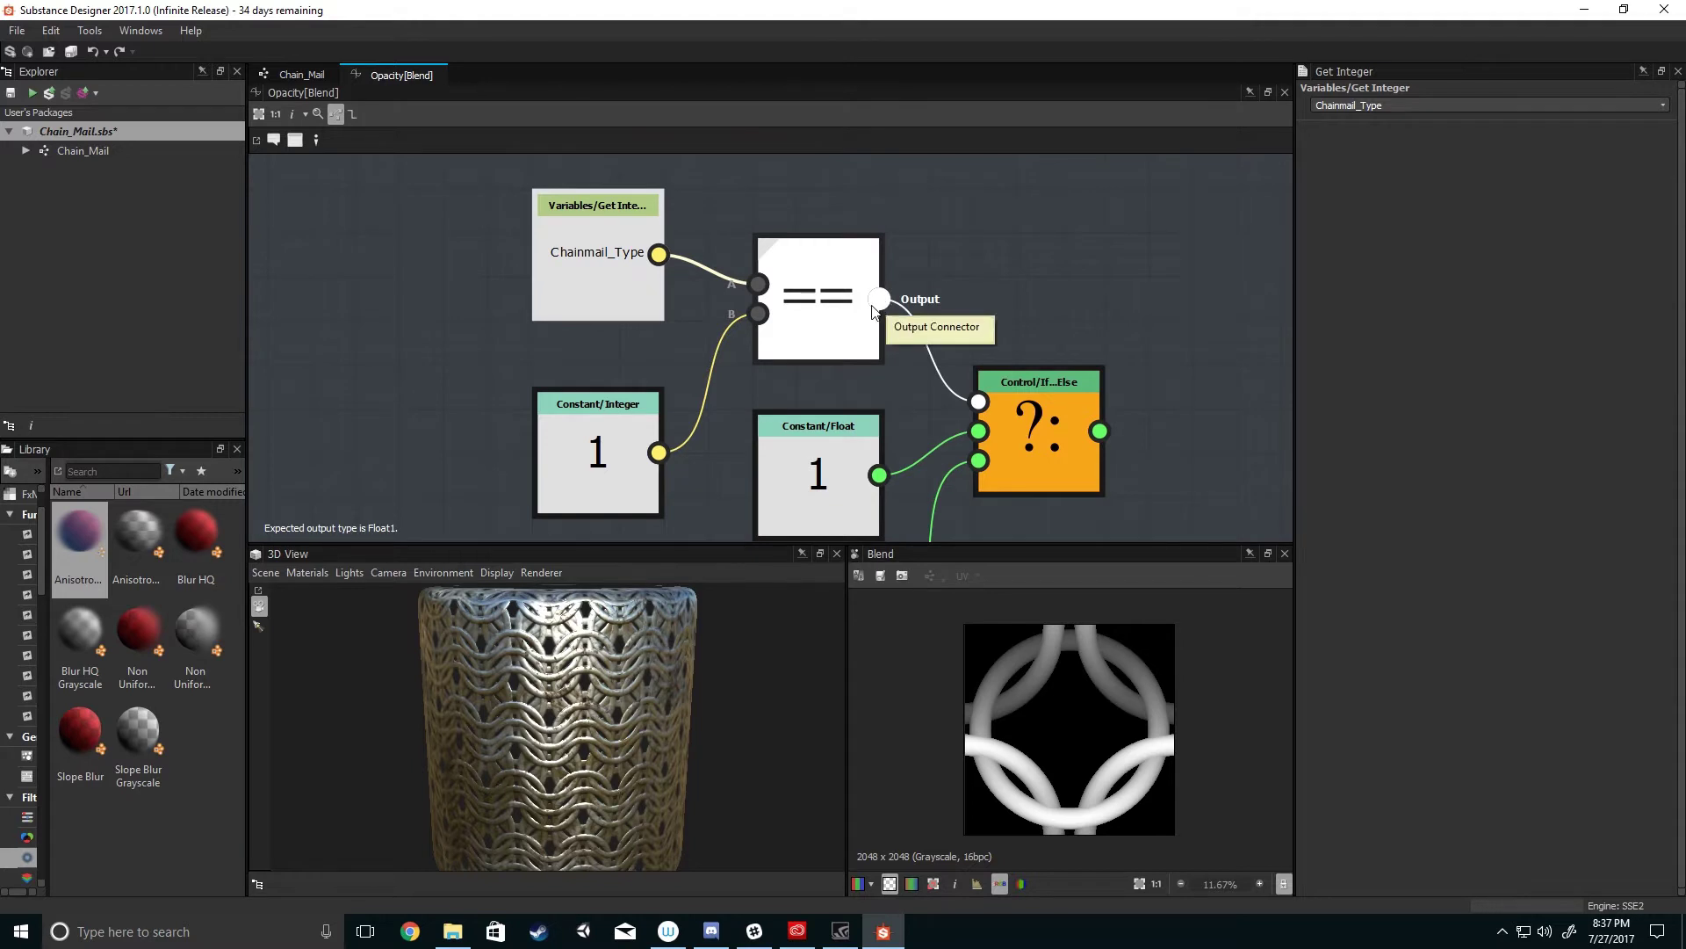
middle_click_drag(879, 333, 814, 231)
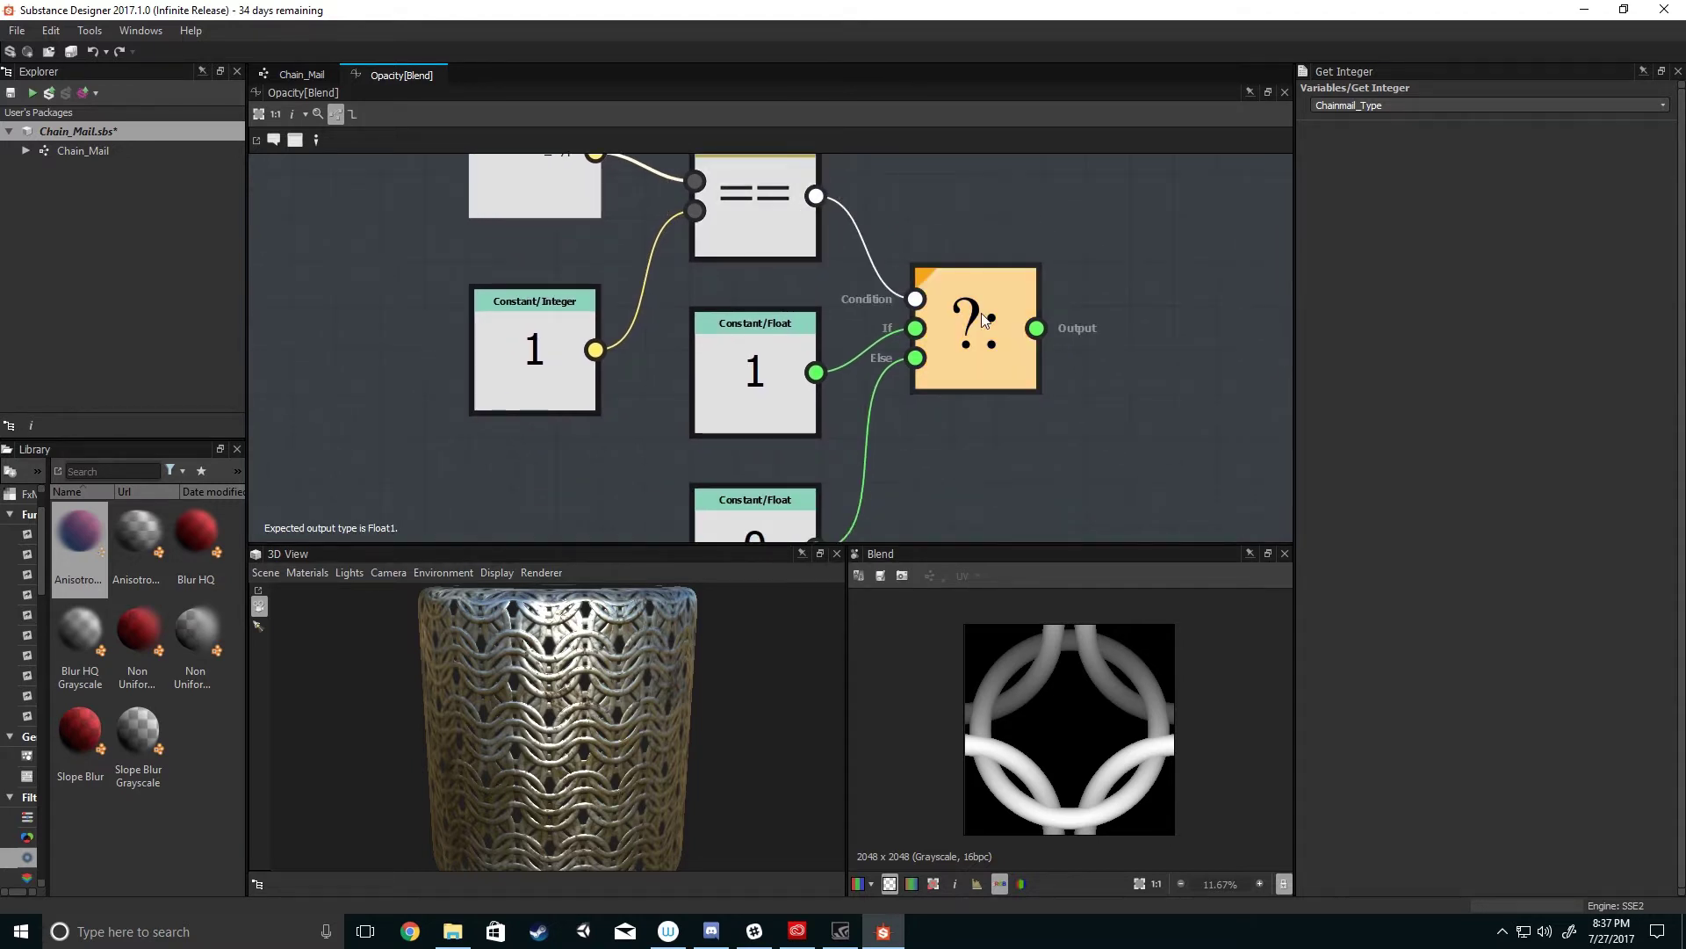
- Examine how the If Else node uses the comparison to choose between the float constants 1 and 0
middle_click_drag(984, 319, 970, 379)
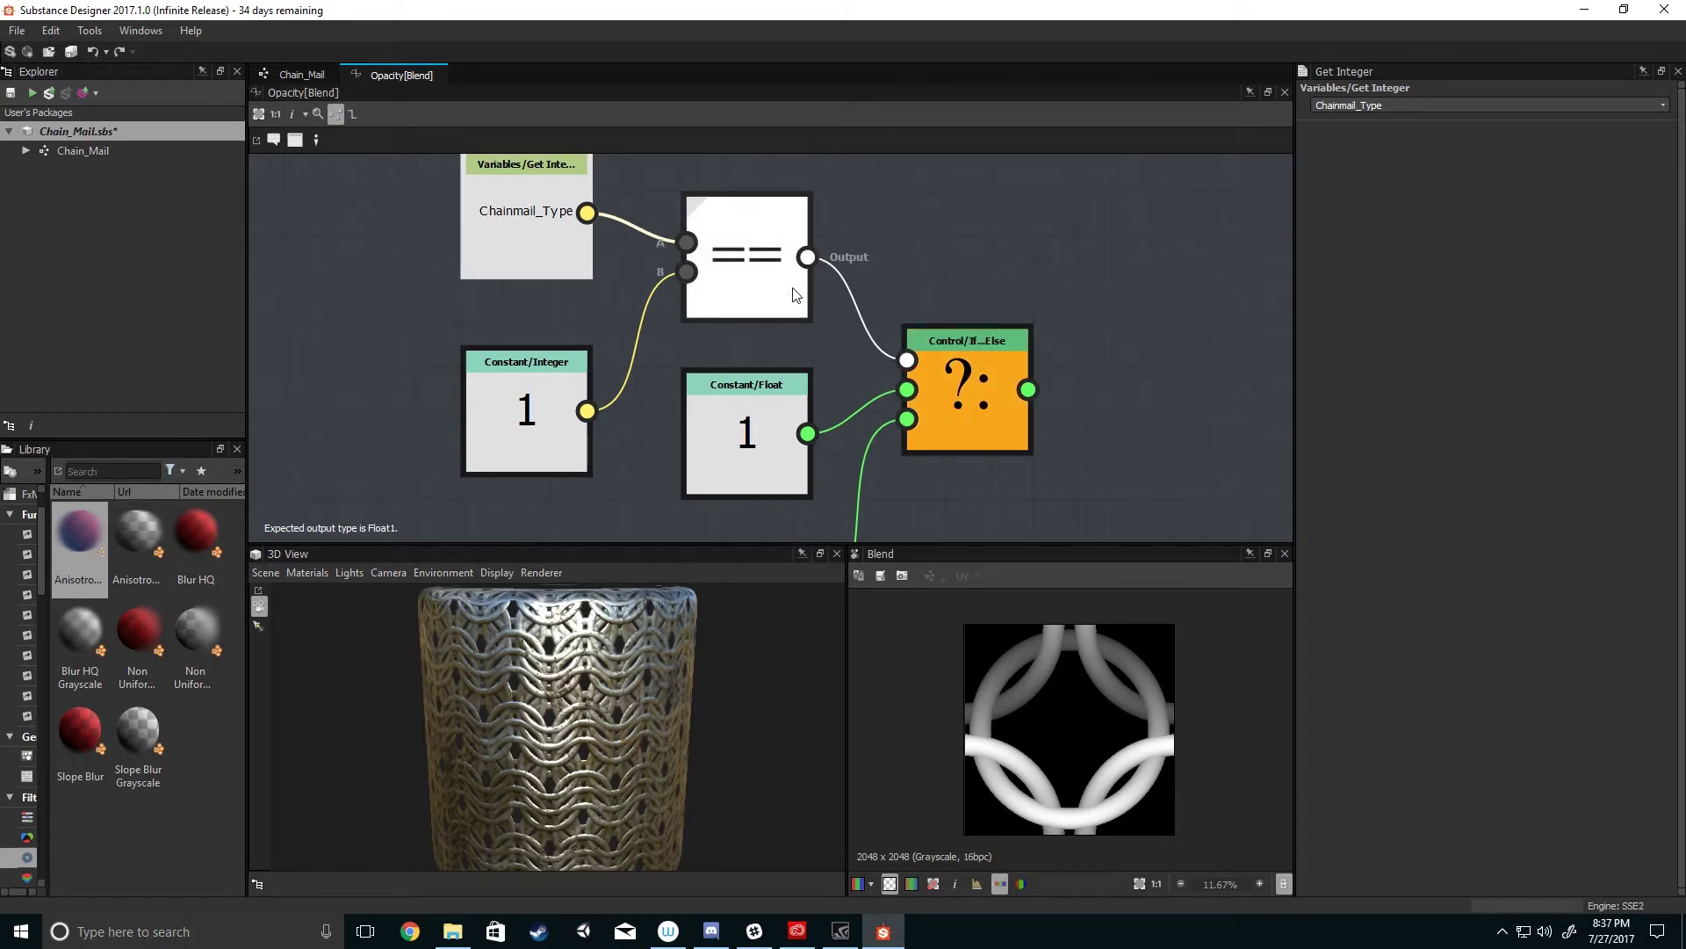
mouse_move(808, 293)
middle_mouse_down()
mouse_move(790, 369)
mouse_move(796, 307)
middle_mouse_up()
scroll(796, 311, "up", 1)
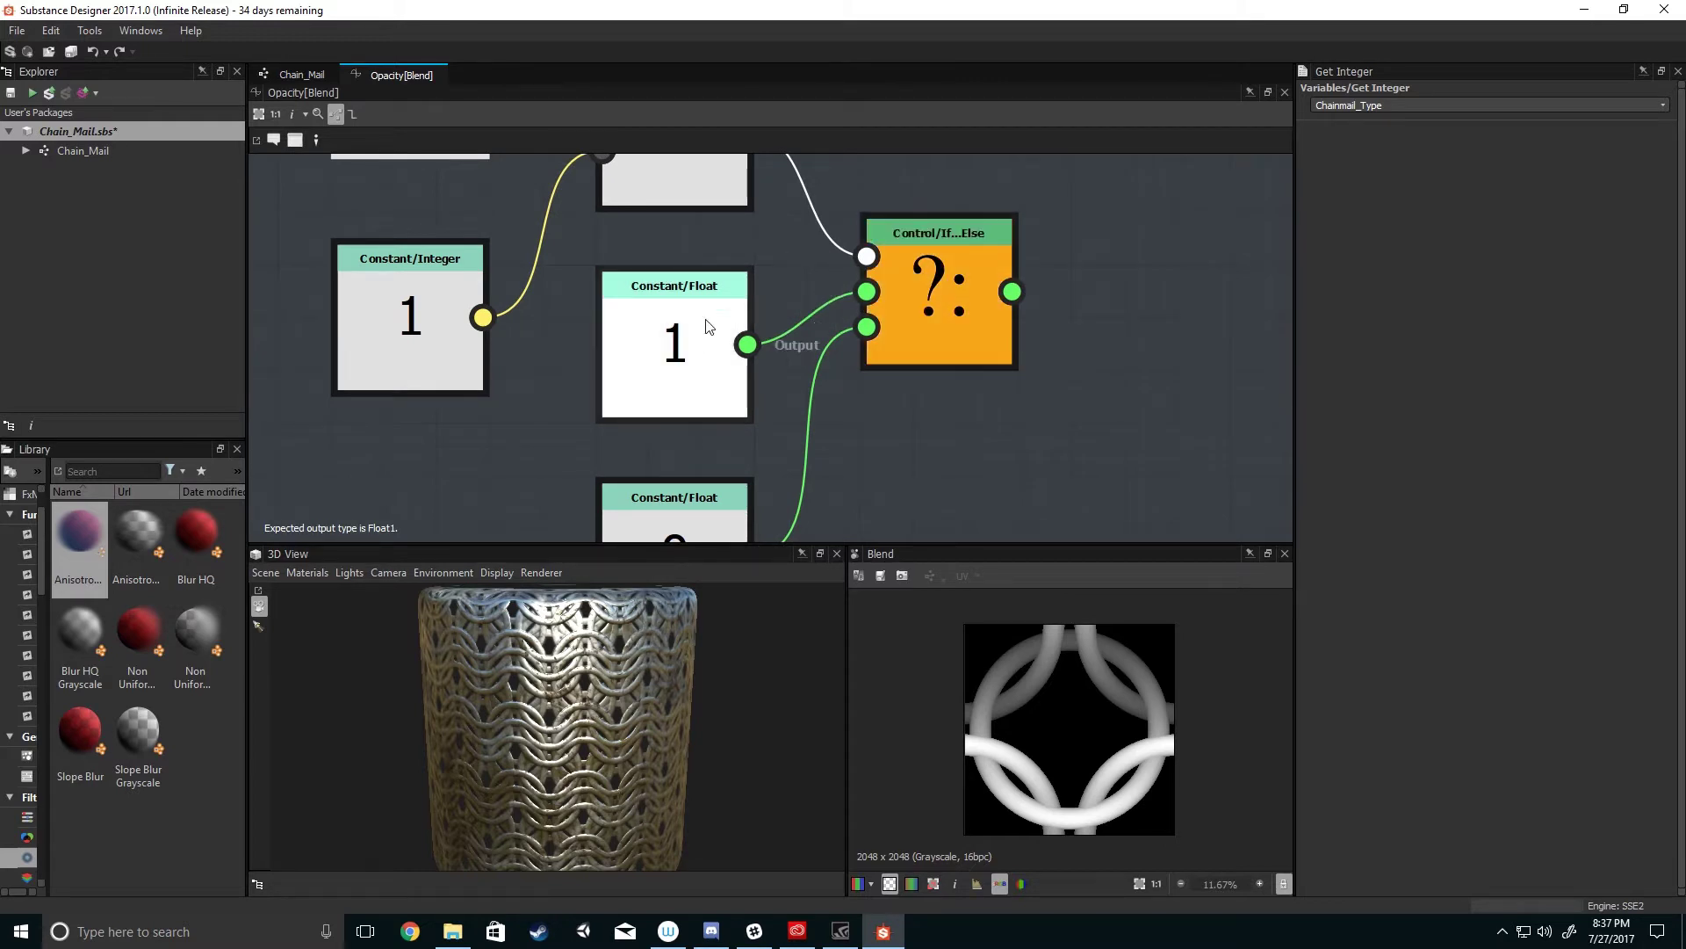
scroll(781, 308, "down", 1)
mouse_move(838, 415)
middle_mouse_down()
mouse_move(855, 356)
mouse_move(819, 418)
middle_mouse_up()
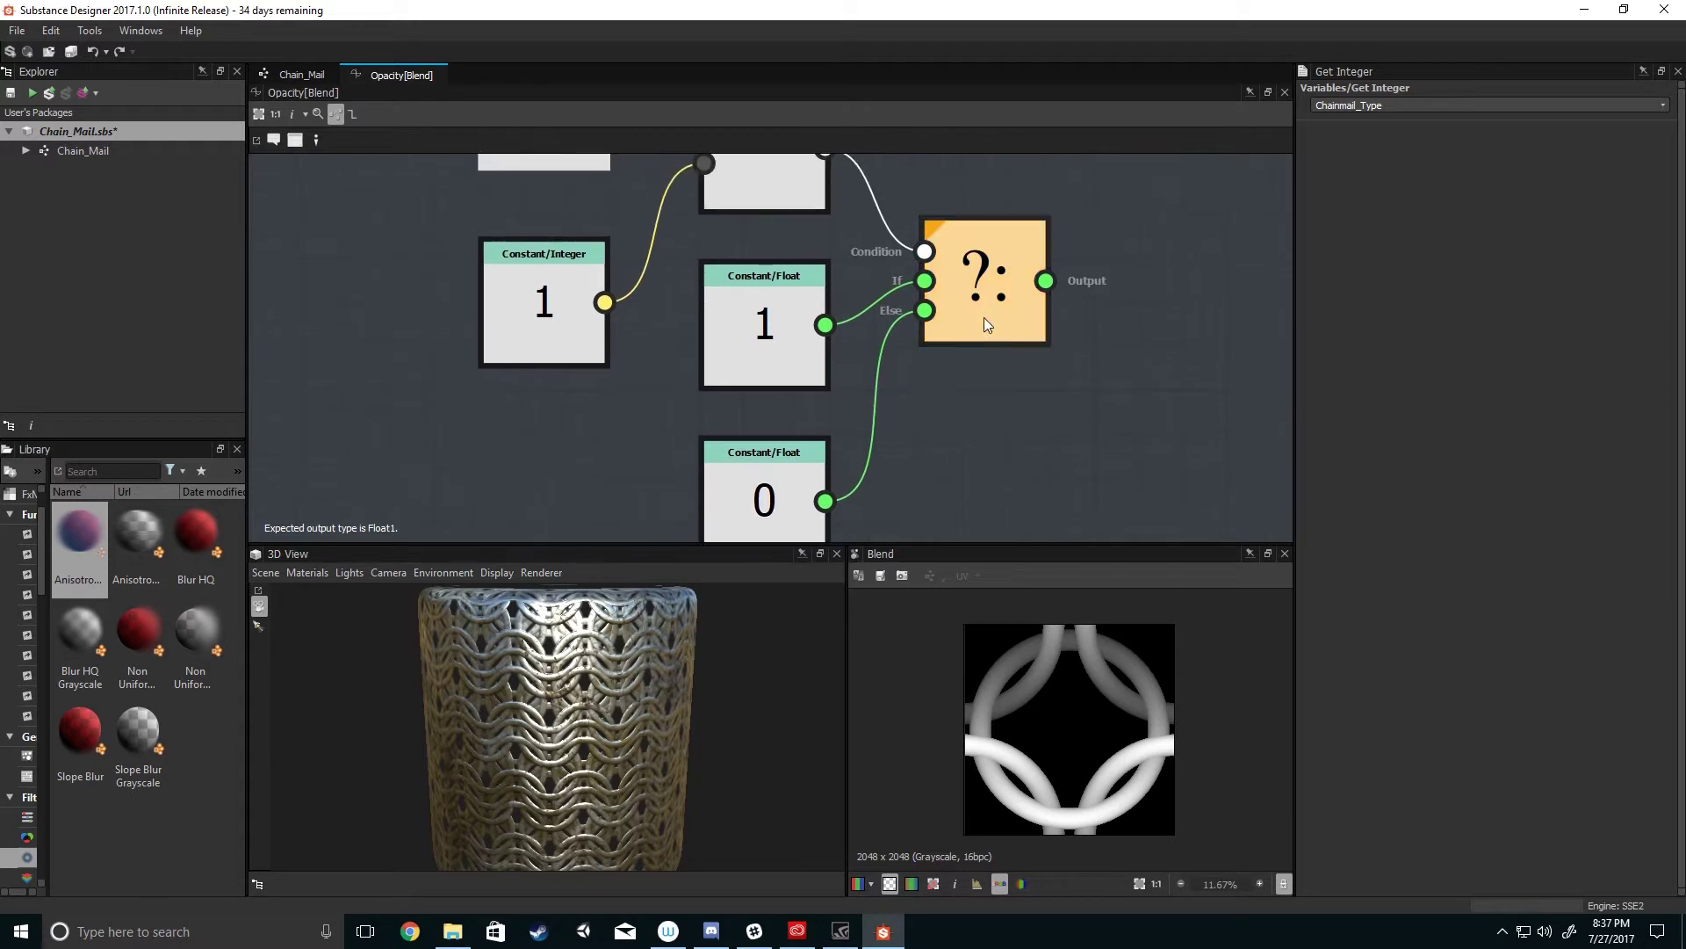
middle_click_drag(982, 322, 937, 377)
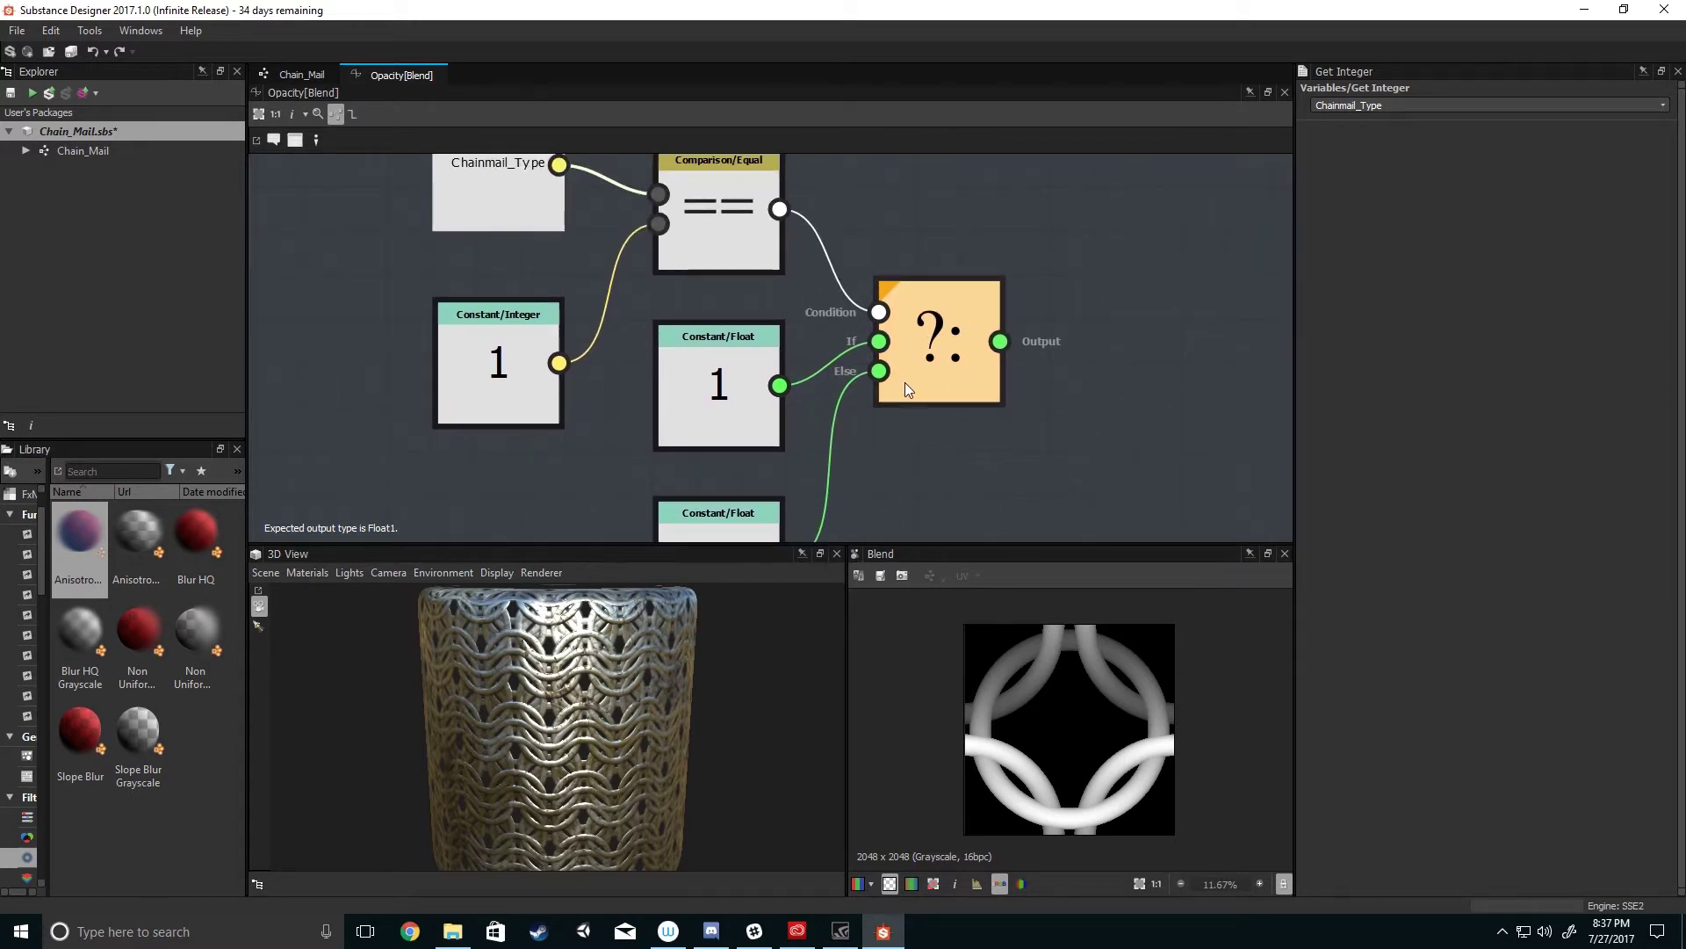
scroll(904, 382, "down", 1)
mouse_move(915, 381)
middle_mouse_down()
mouse_move(893, 400)
mouse_move(919, 305)
mouse_move(913, 389)
middle_mouse_up()
scroll(905, 399, "down", 1)
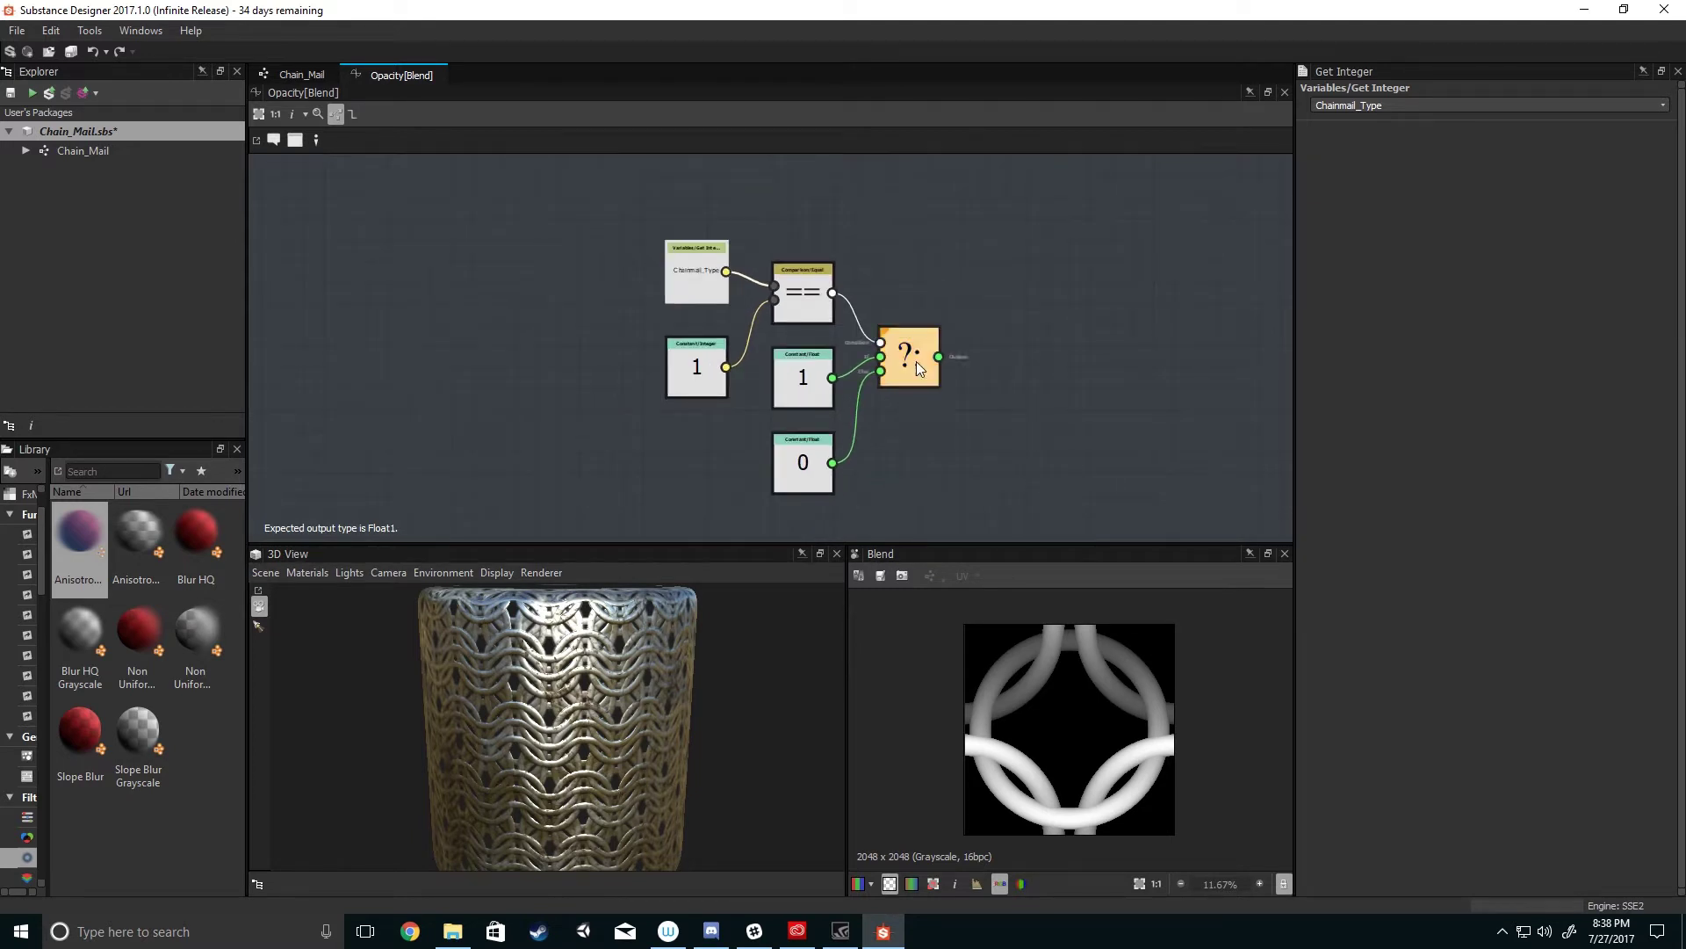
- Back in the Chain_Mail graph, disconnect the switch Blend chain from all pattern groups and from the red node after it
left_click(292, 75)
scroll(804, 388, "down", 2)
middle_click_drag(771, 450, 813, 306)
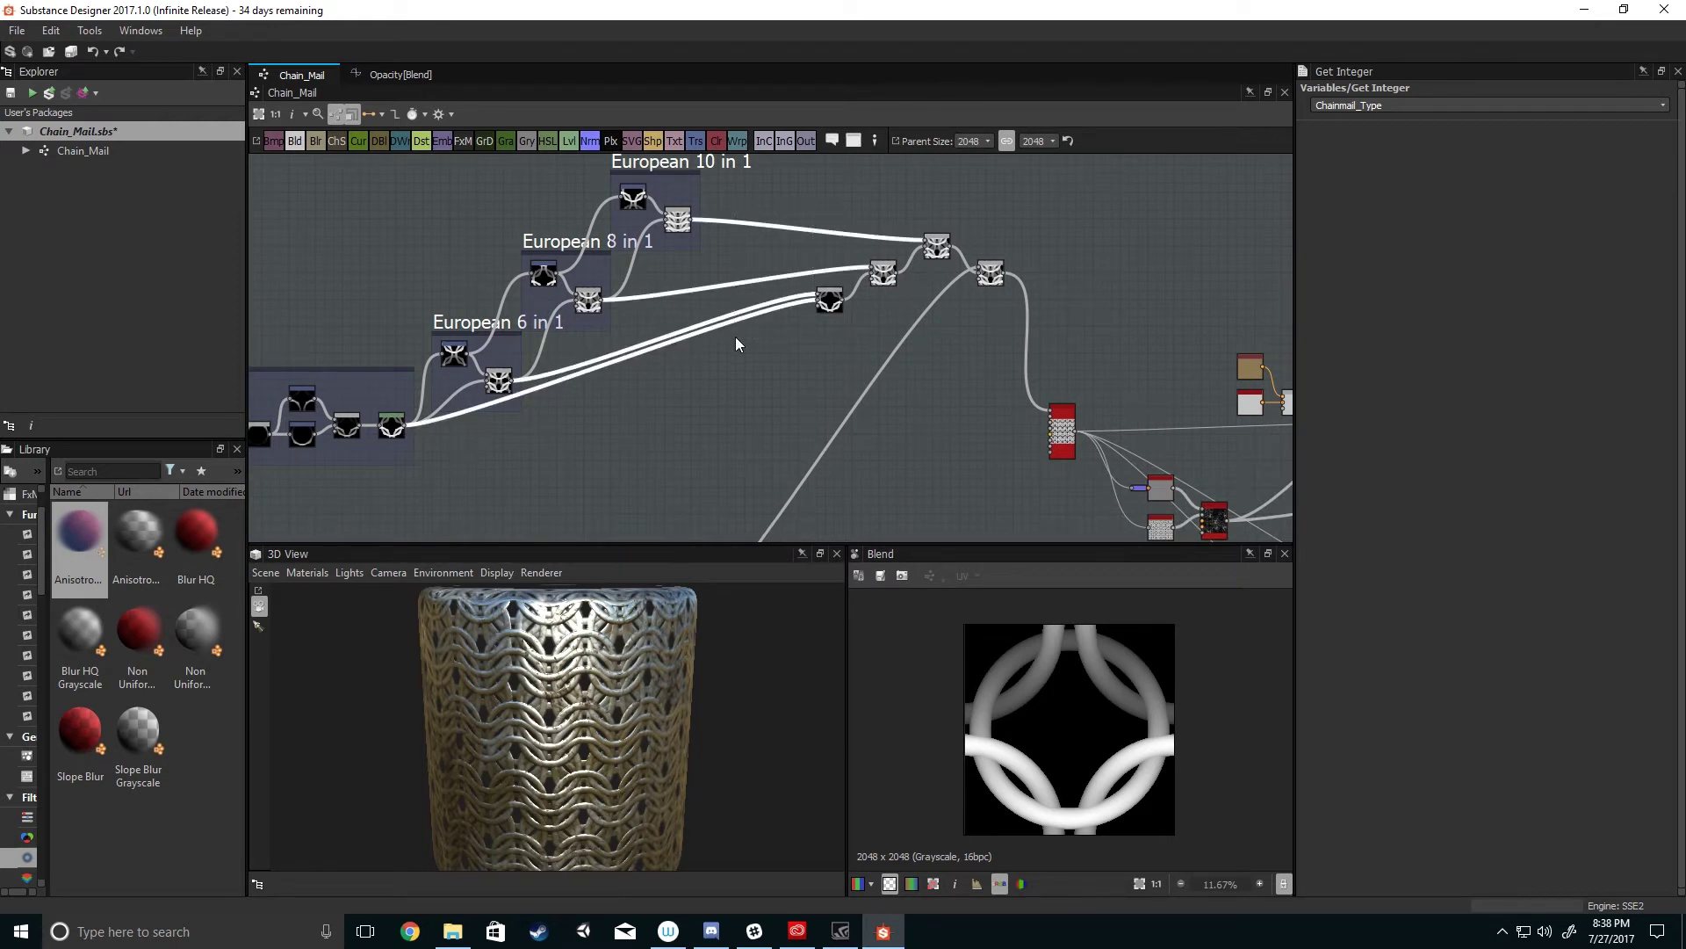
middle_click_drag(772, 365, 711, 298)
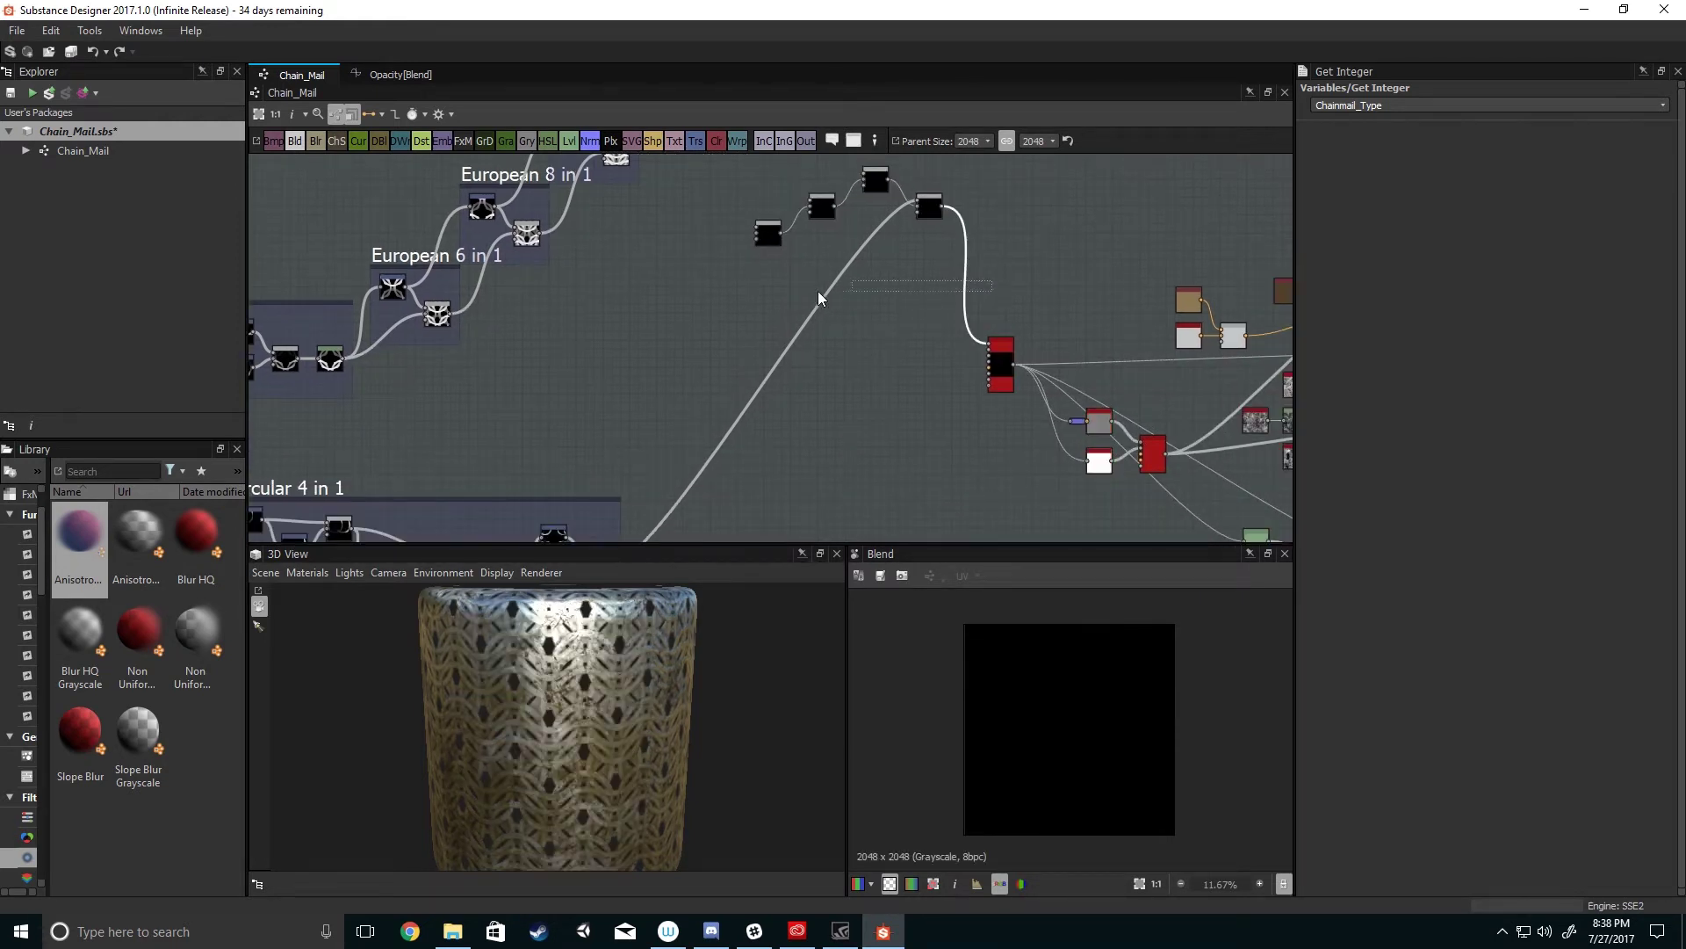
middle_click_drag(800, 292, 787, 422)
left_click_drag(875, 297, 902, 167)
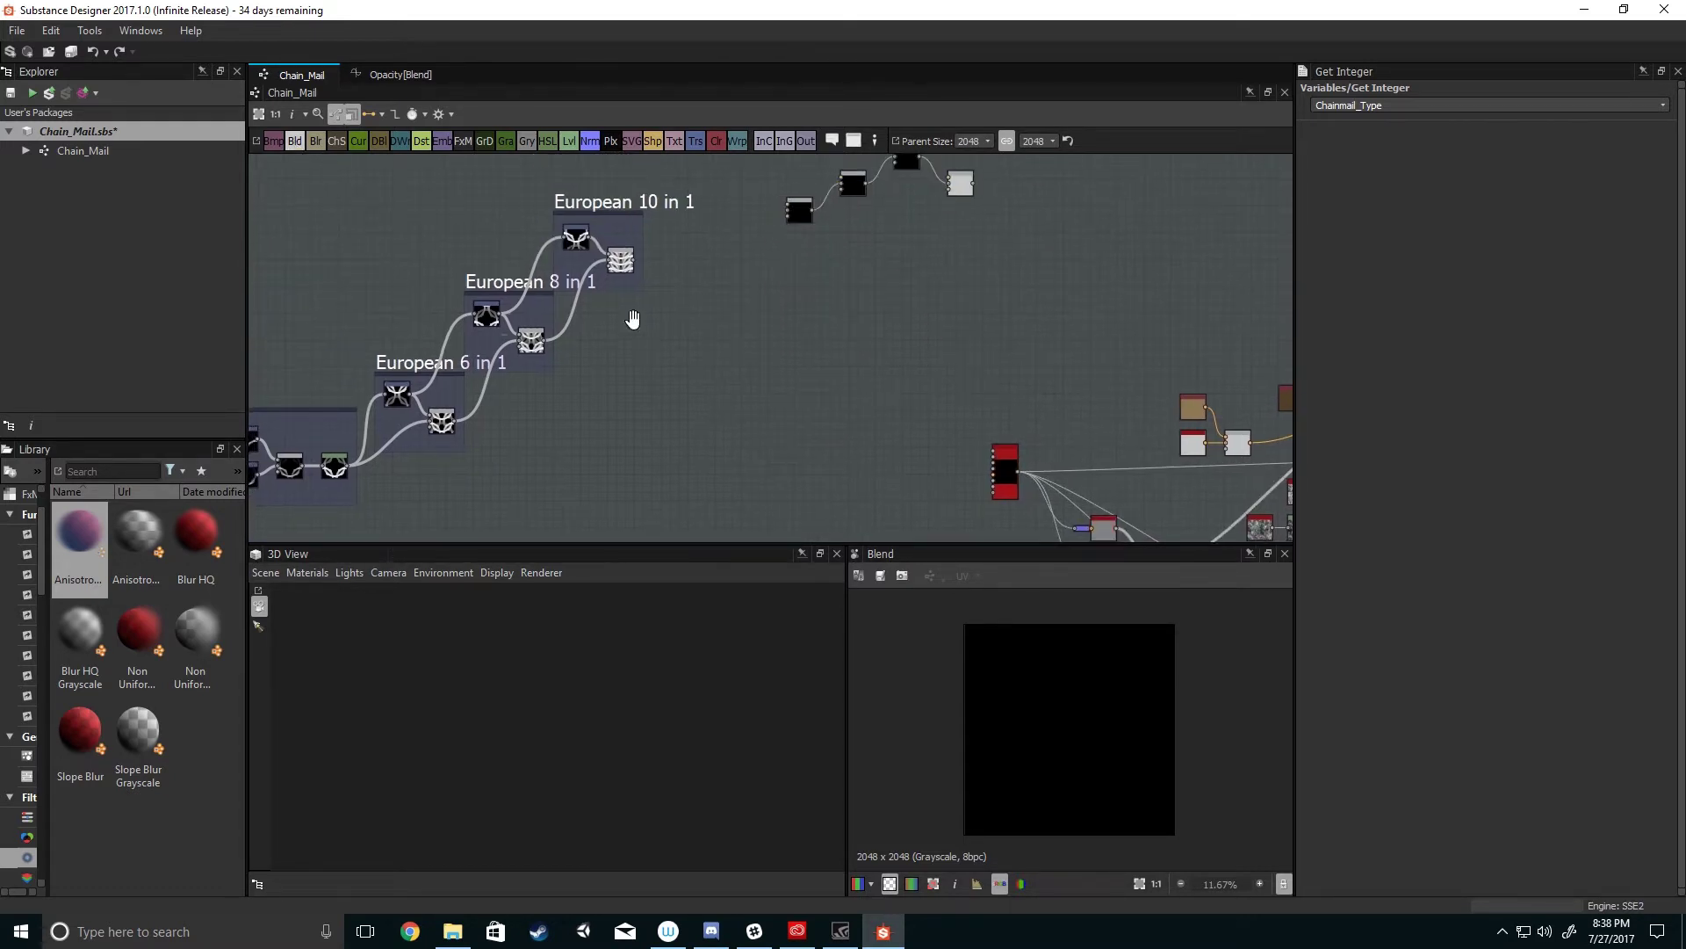
- Review the output nodes of the European and Circular 4 in 1 pattern groups
middle_click_drag(500, 421, 744, 303)
middle_click_drag(605, 325, 622, 366)
scroll(622, 365, "up", 3)
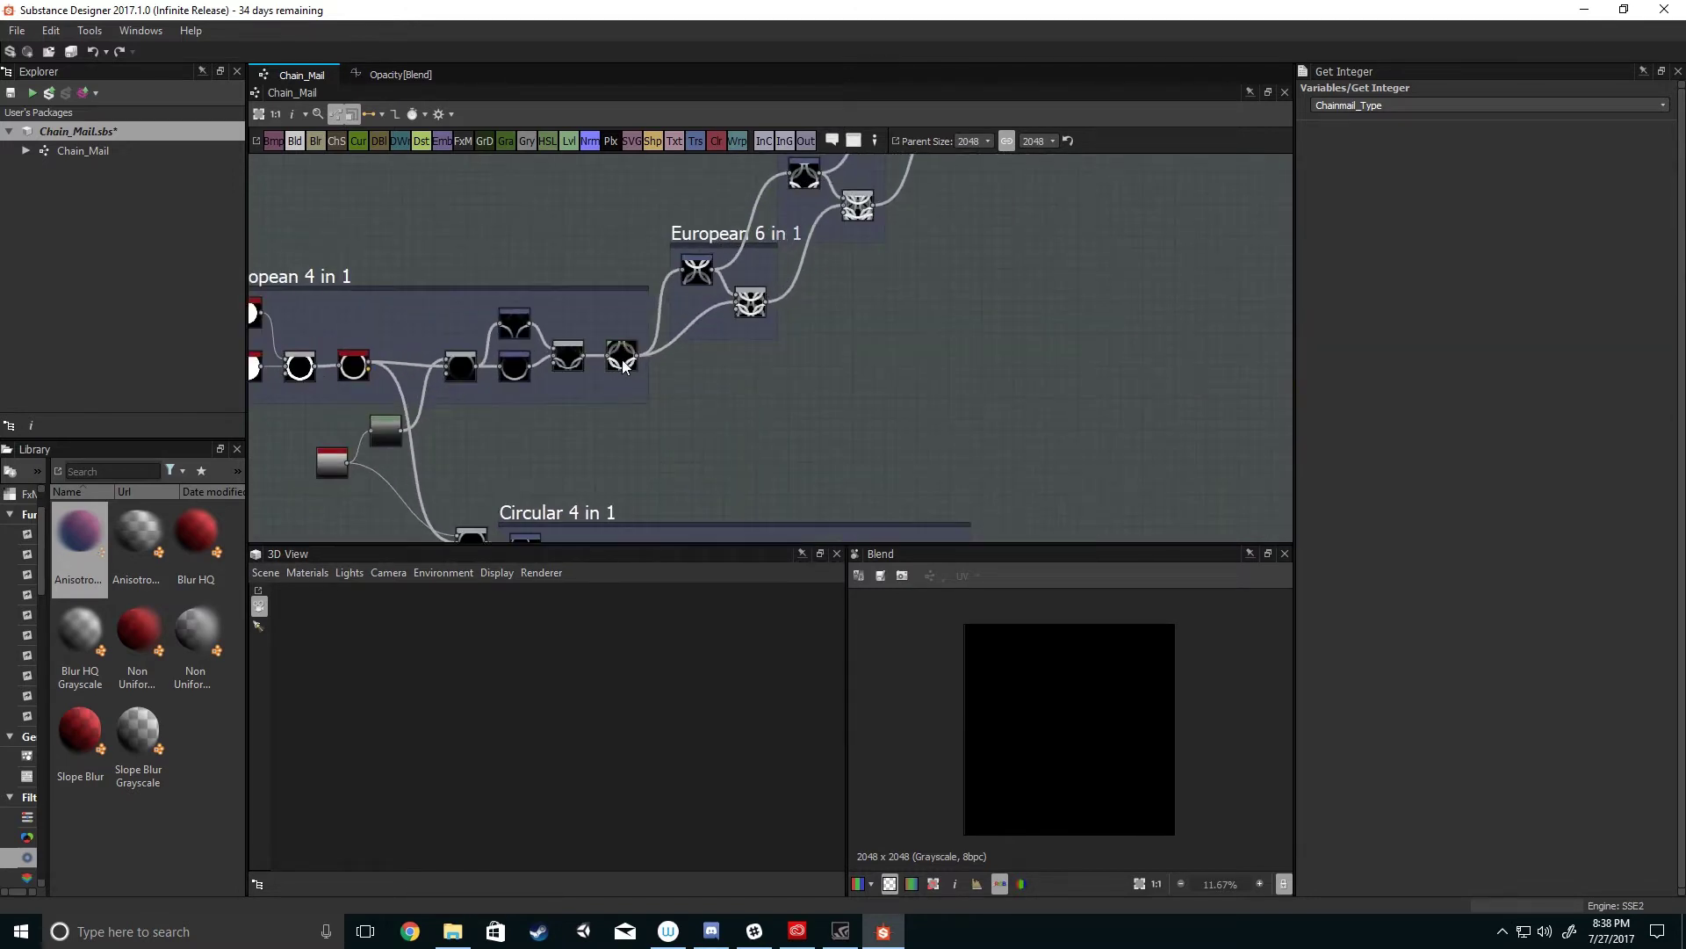
middle_click_drag(866, 189, 822, 303)
scroll(903, 218, "down", 3)
scroll(893, 425, "up", 2)
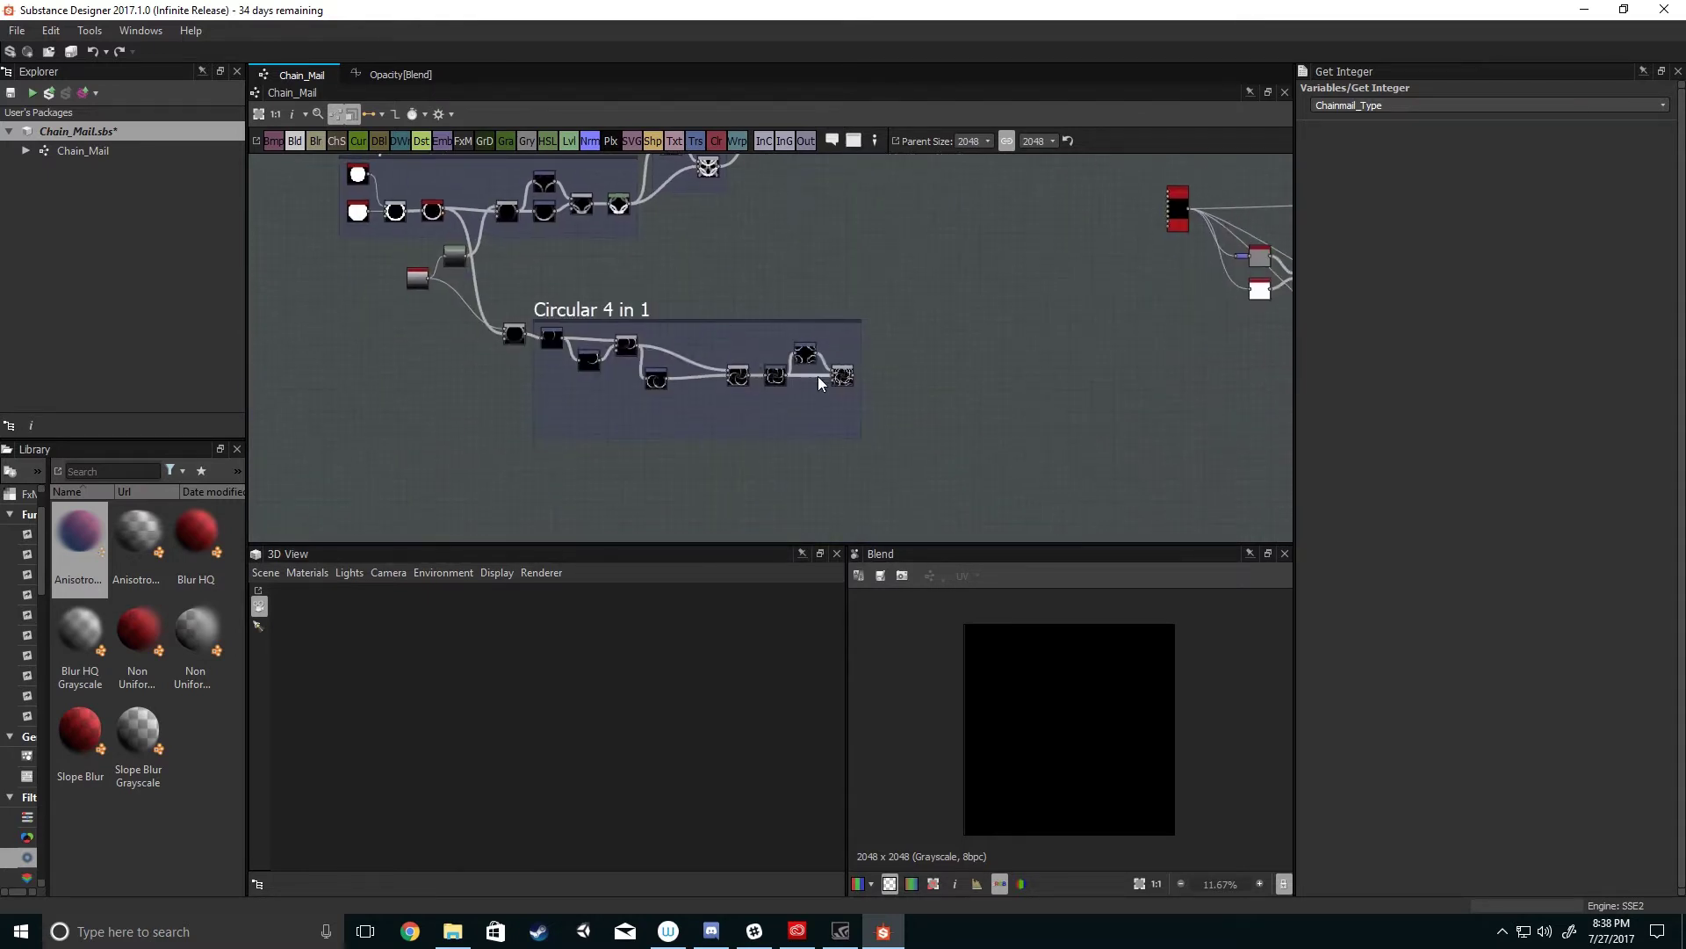
middle_click_drag(860, 273, 817, 364)
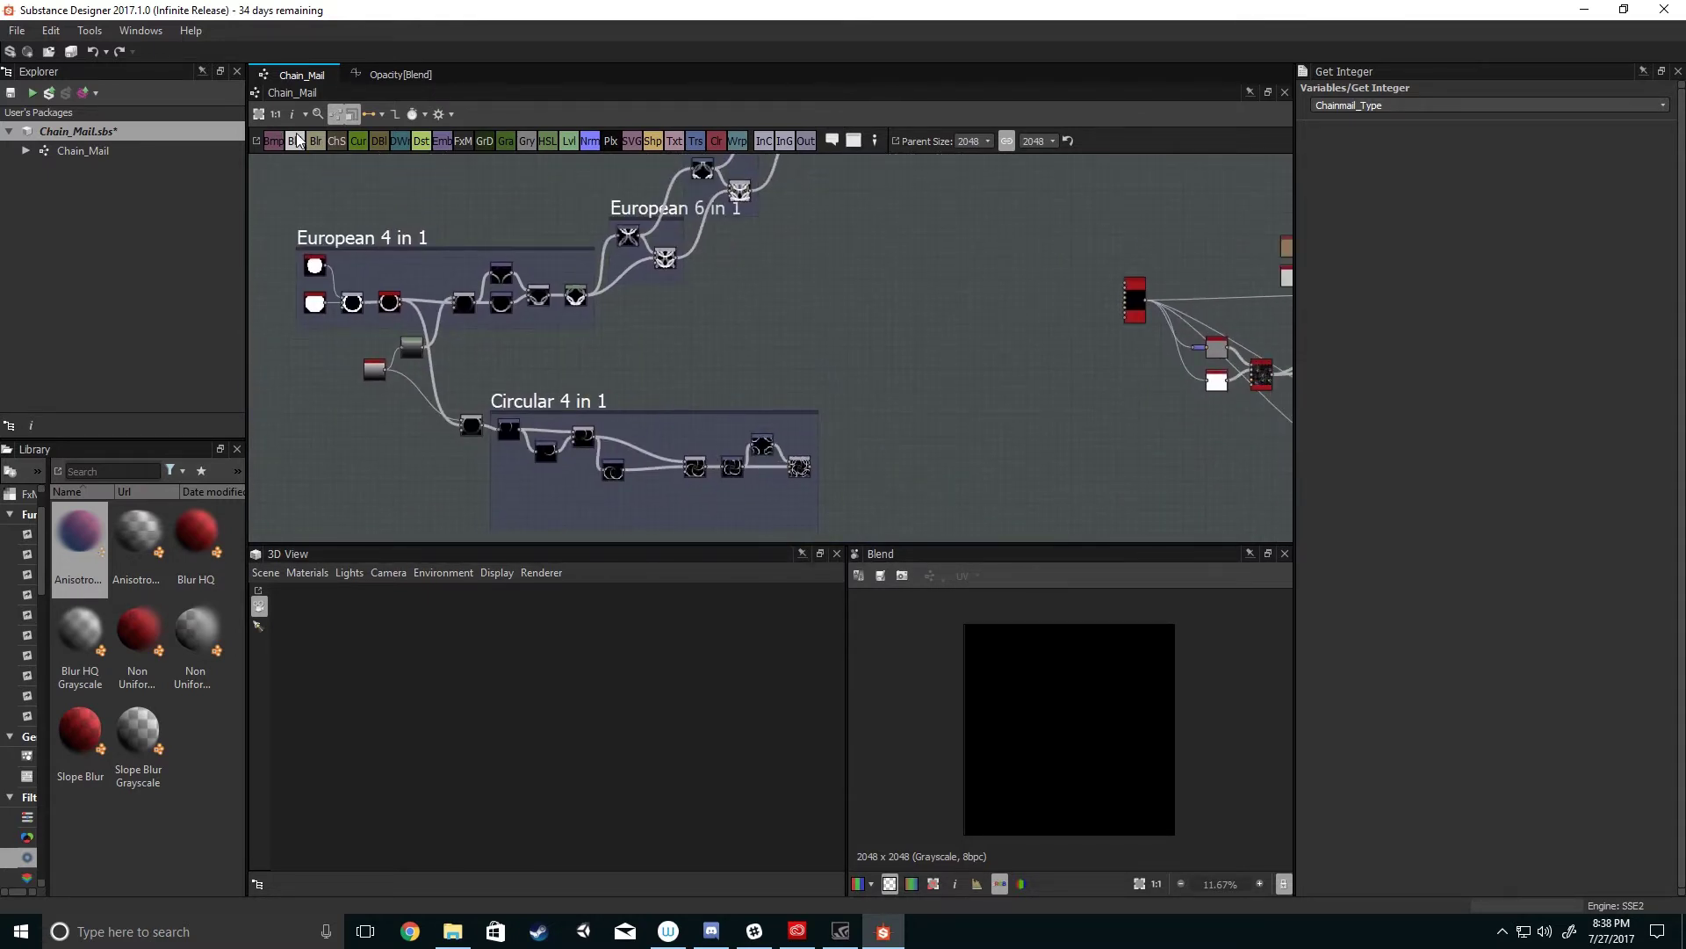
- Add four chained Blend nodes in the empty graph area beside the European 6 in 1 group
scroll(791, 334, "up", 3)
key("ctrl+v")
left_click_drag(713, 384, 798, 260)
middle_click_drag(801, 254, 768, 298)
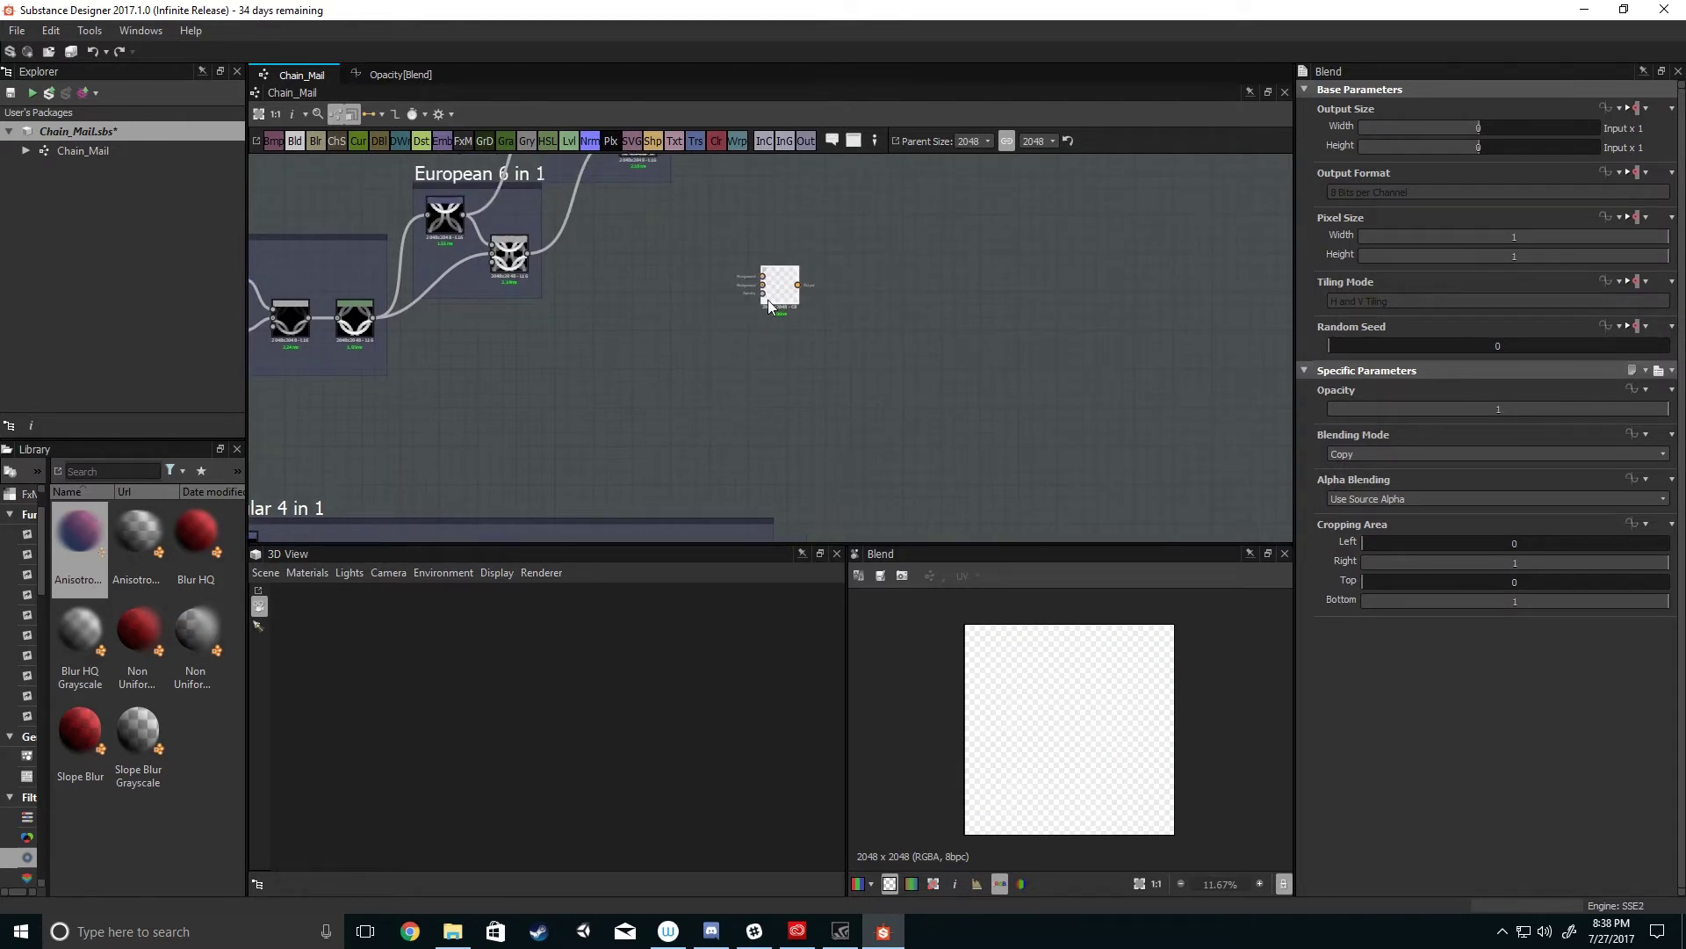
left_click(296, 142)
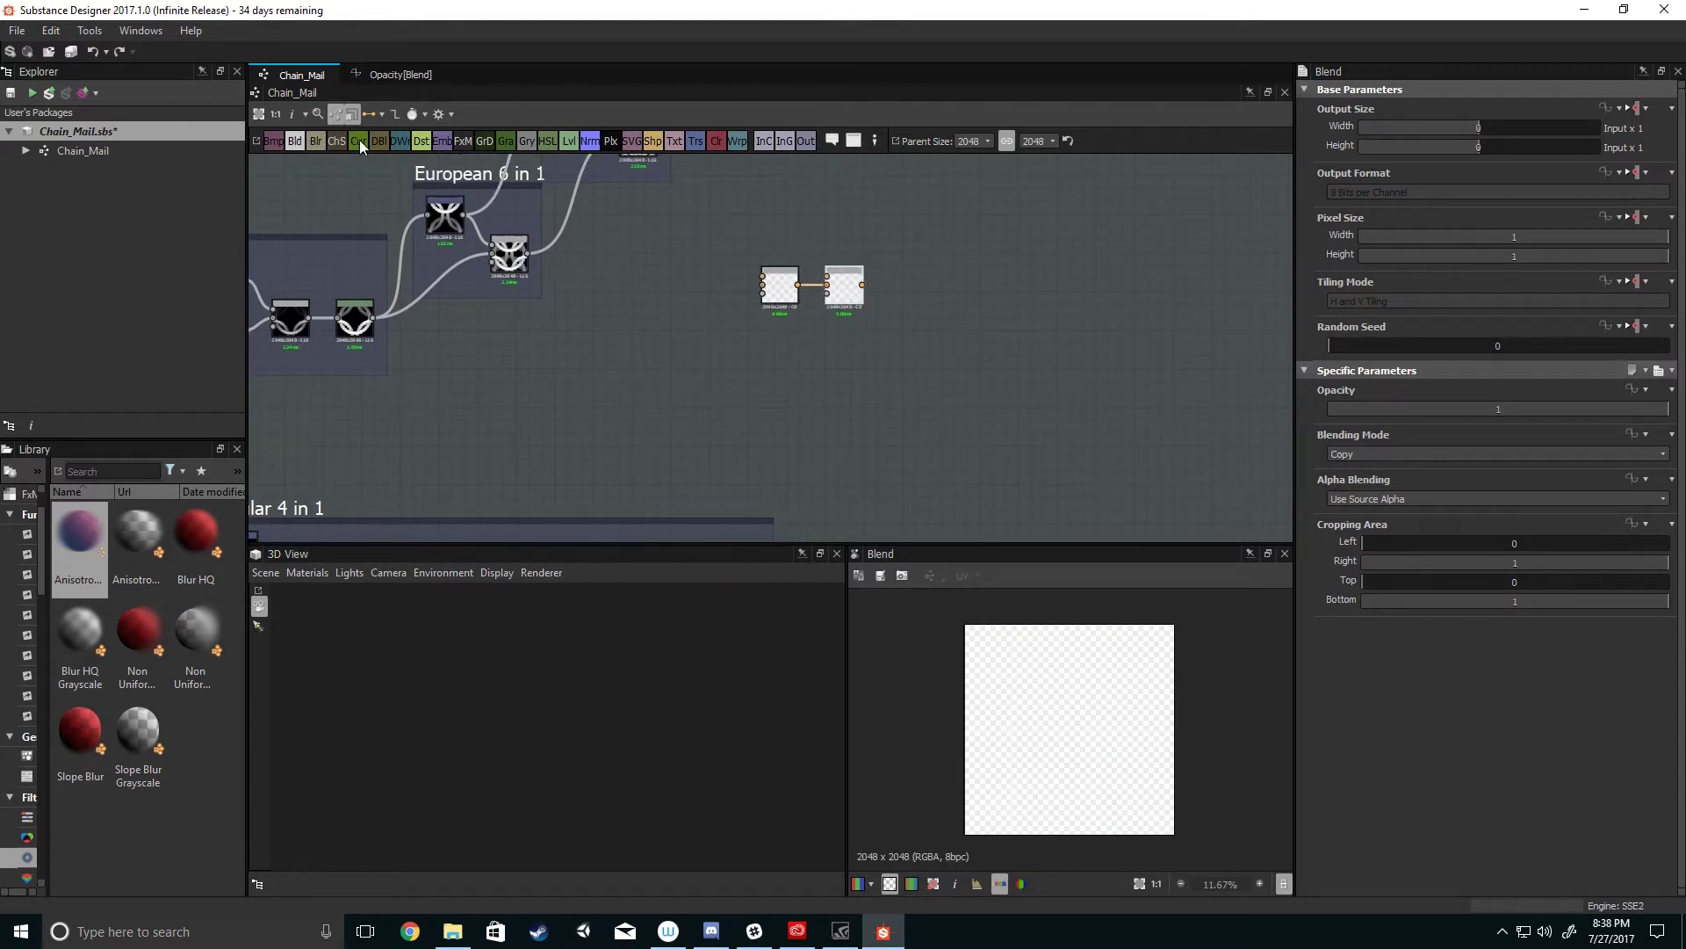
left_click(299, 141)
left_click(299, 141)
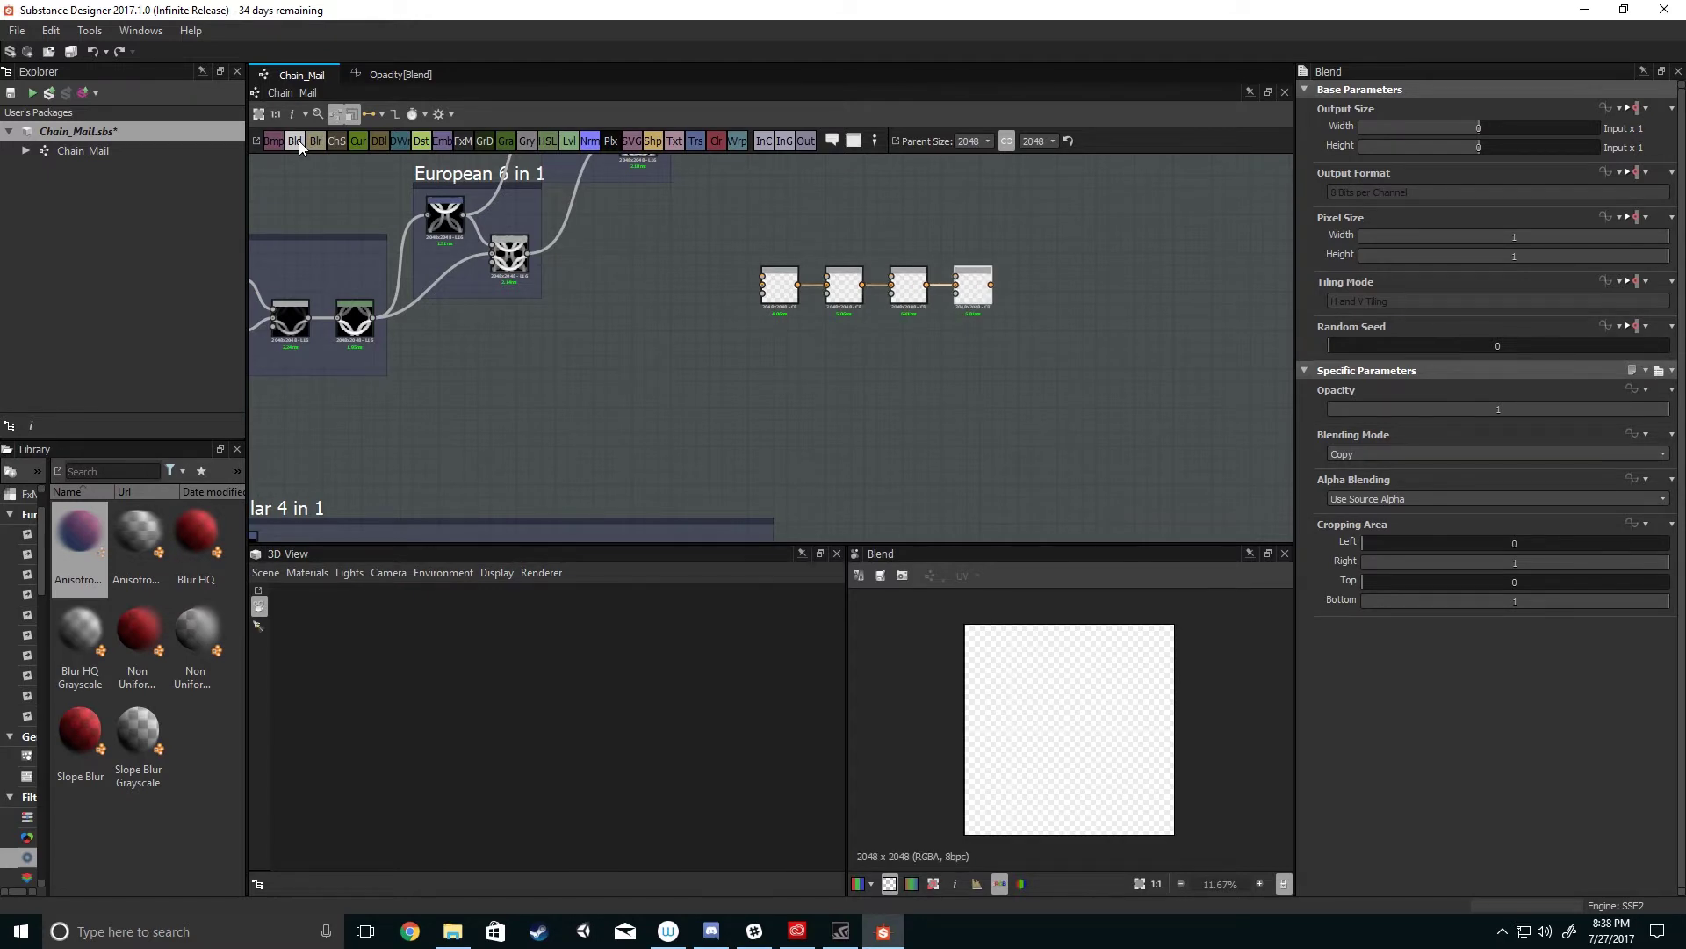
- Examine the foreground, background and opacity inputs of the four new Blend nodes in relation to the pattern groups
scroll(757, 420, "down", 3)
middle_click_drag(768, 408, 872, 299)
scroll(829, 358, "down", 2)
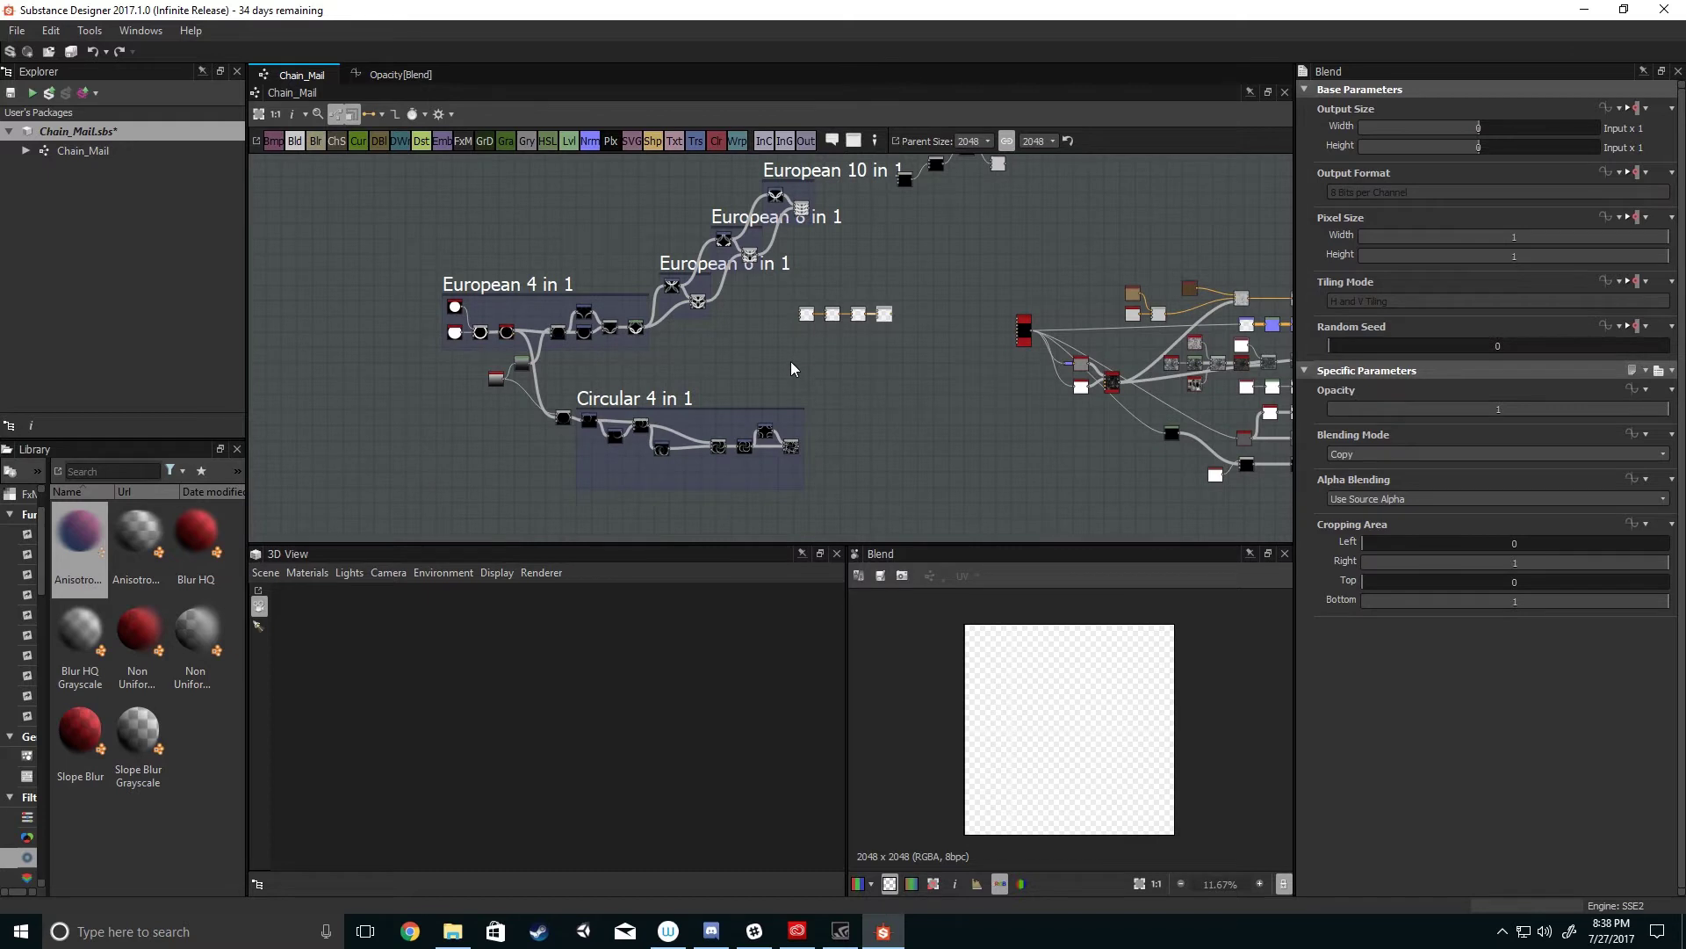
scroll(792, 353, "up", 1)
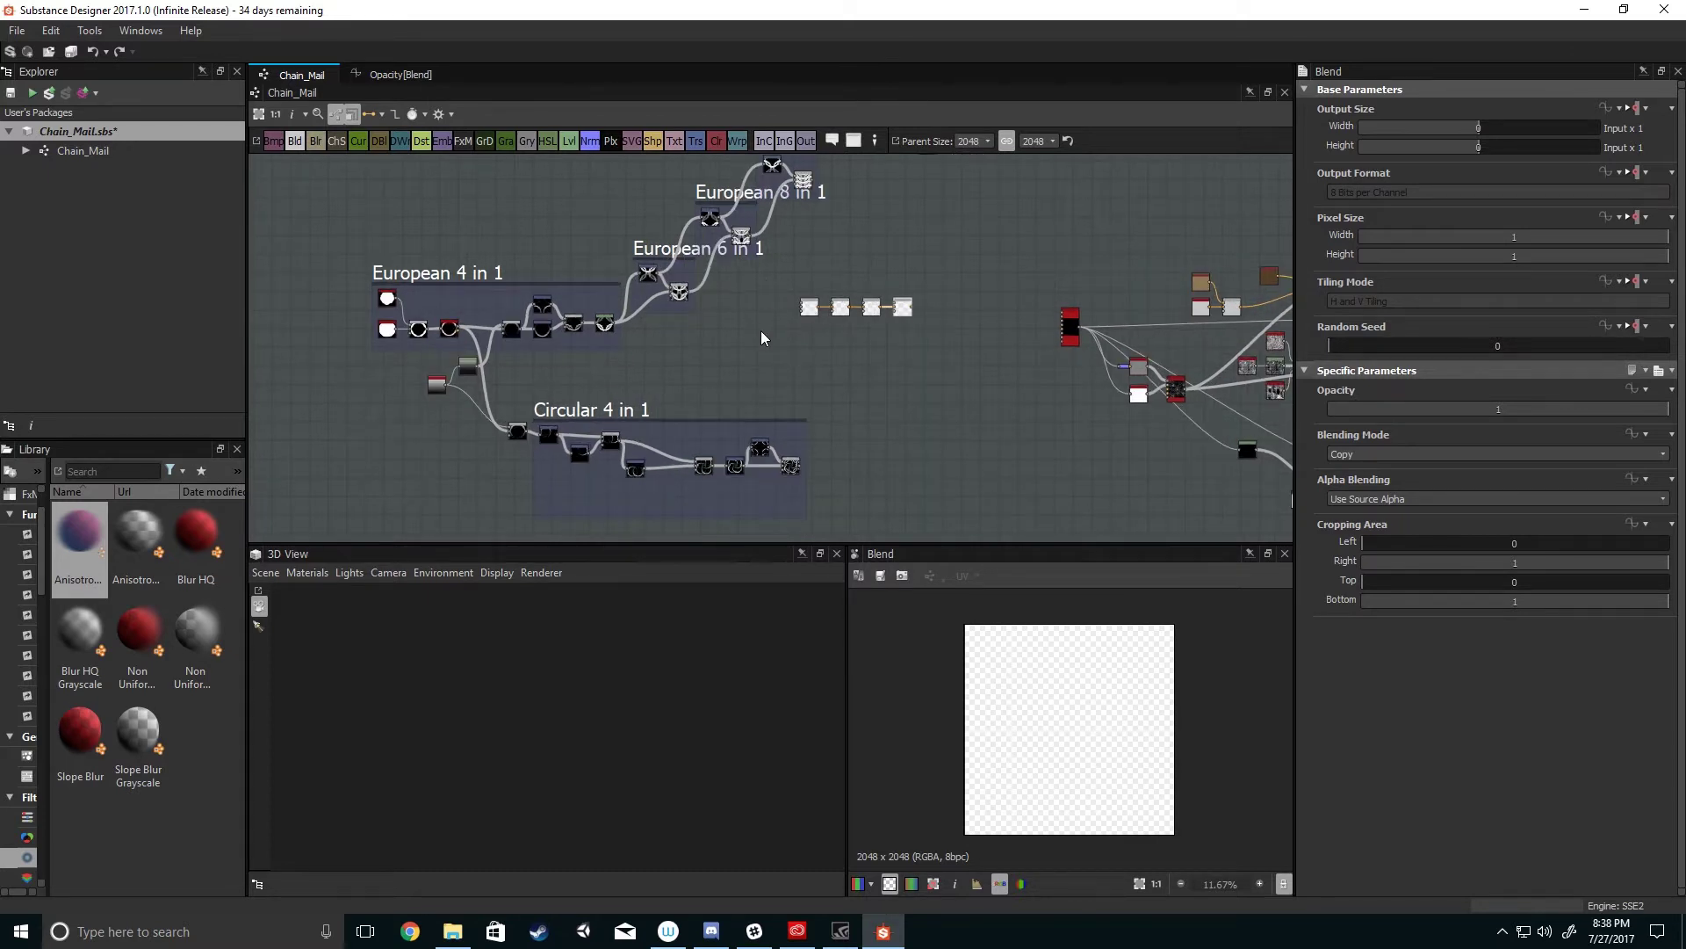
scroll(761, 337, "up", 4)
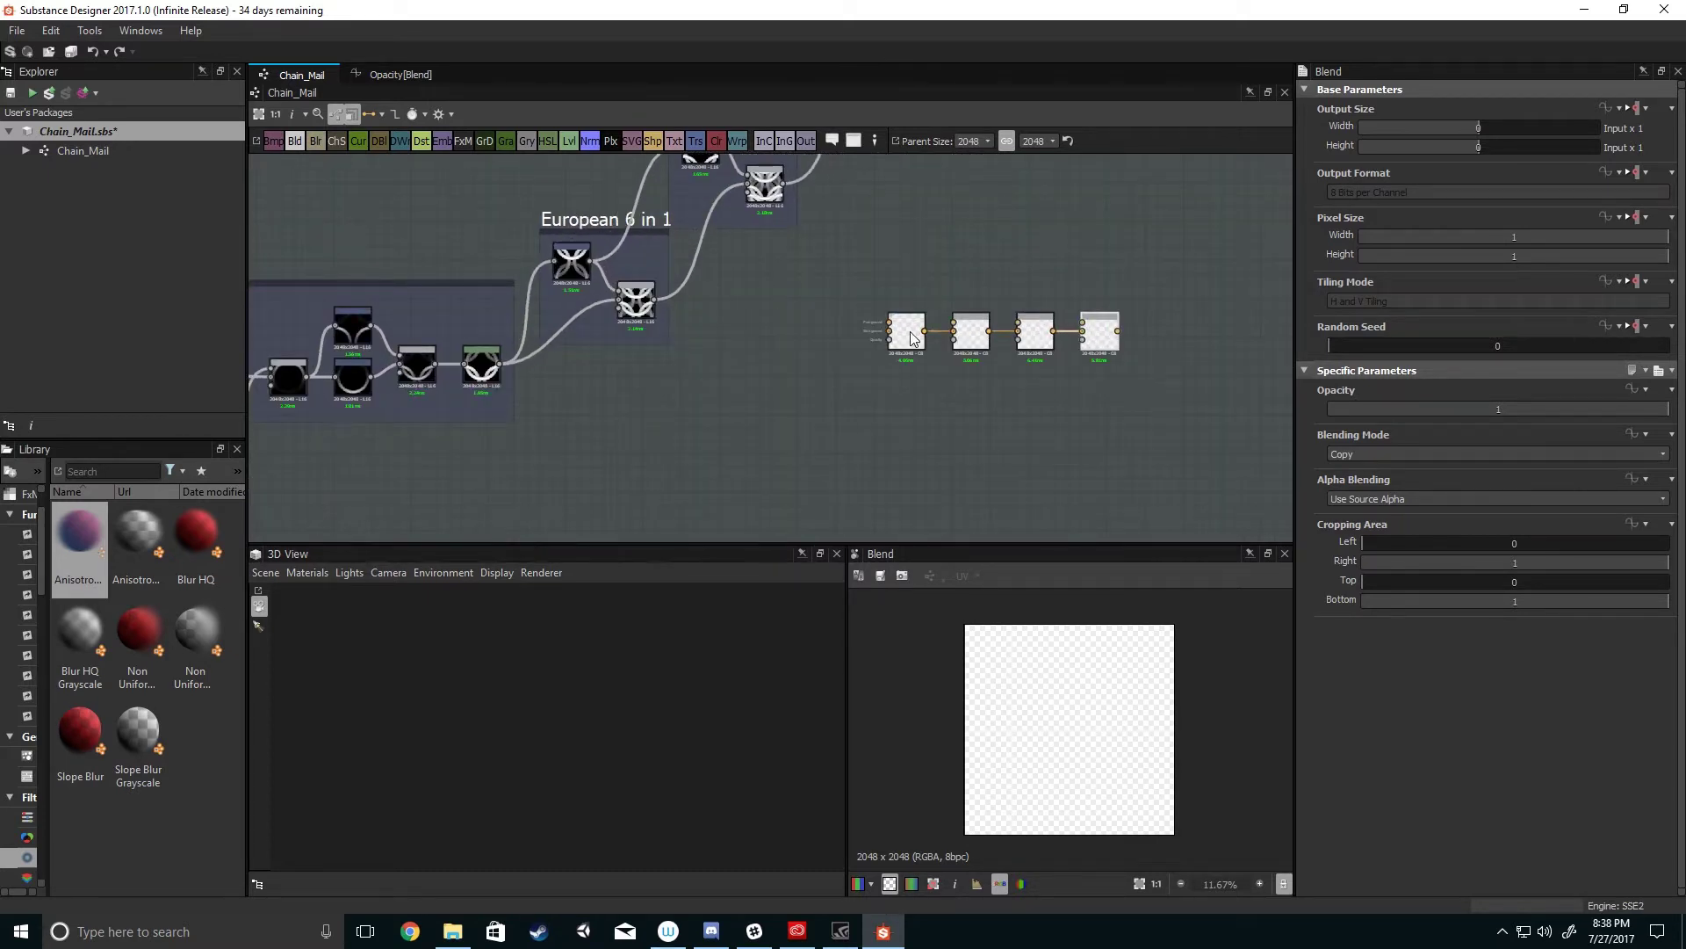
scroll(912, 338, "up", 4)
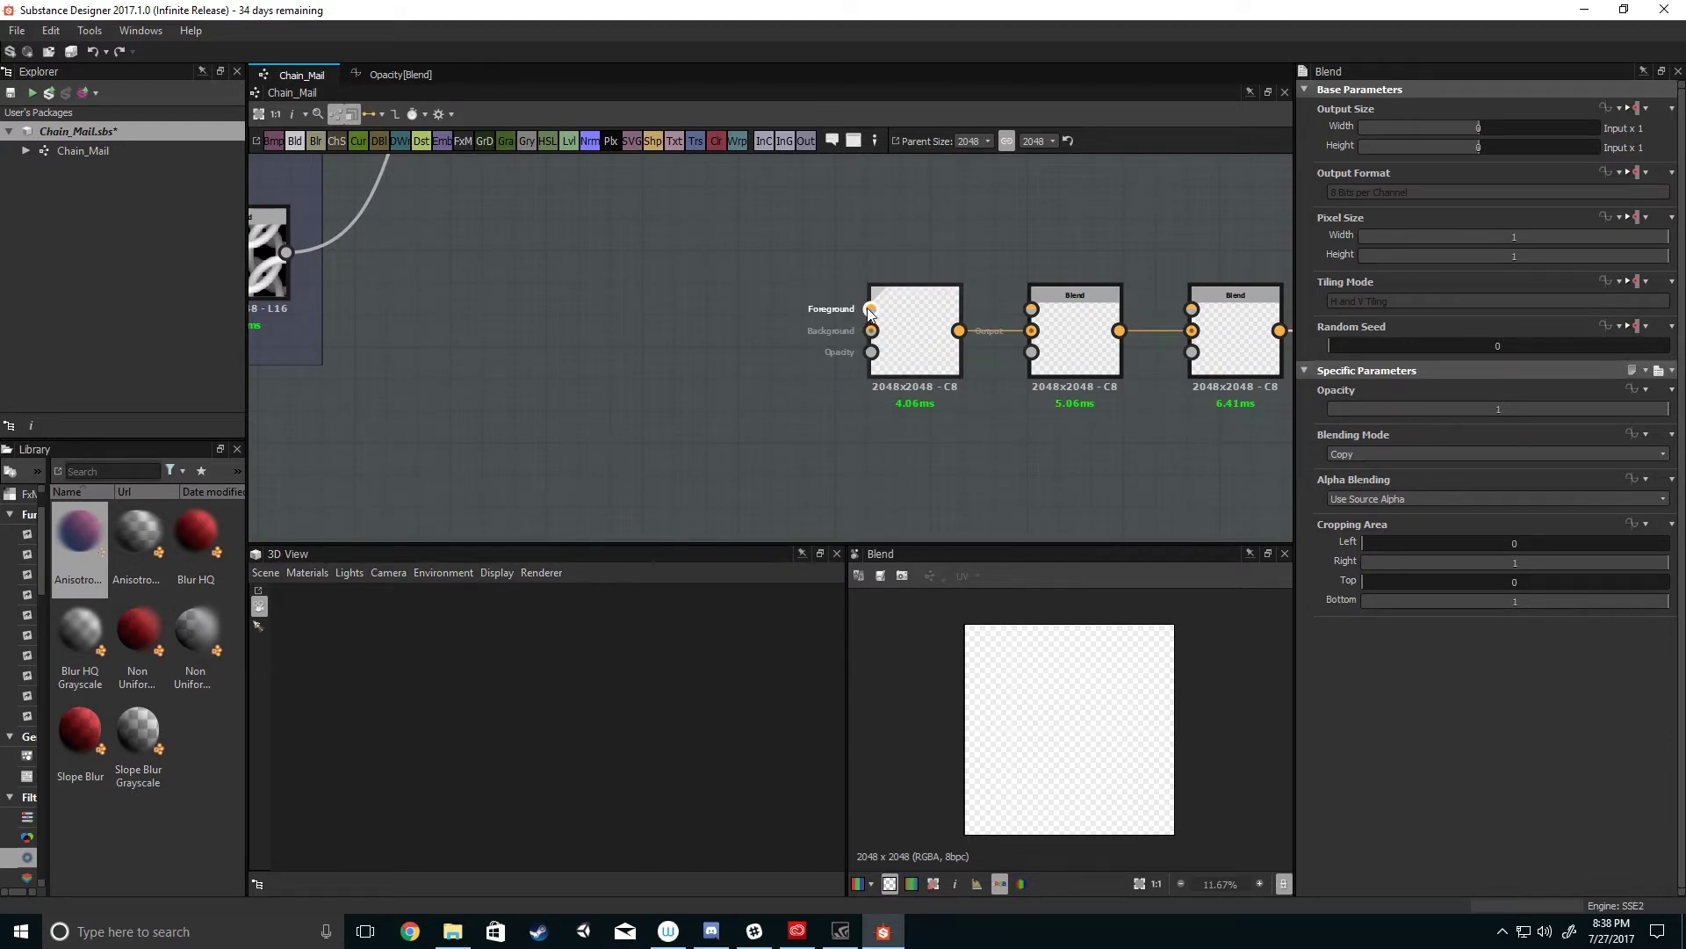
middle_click_drag(914, 301, 723, 279)
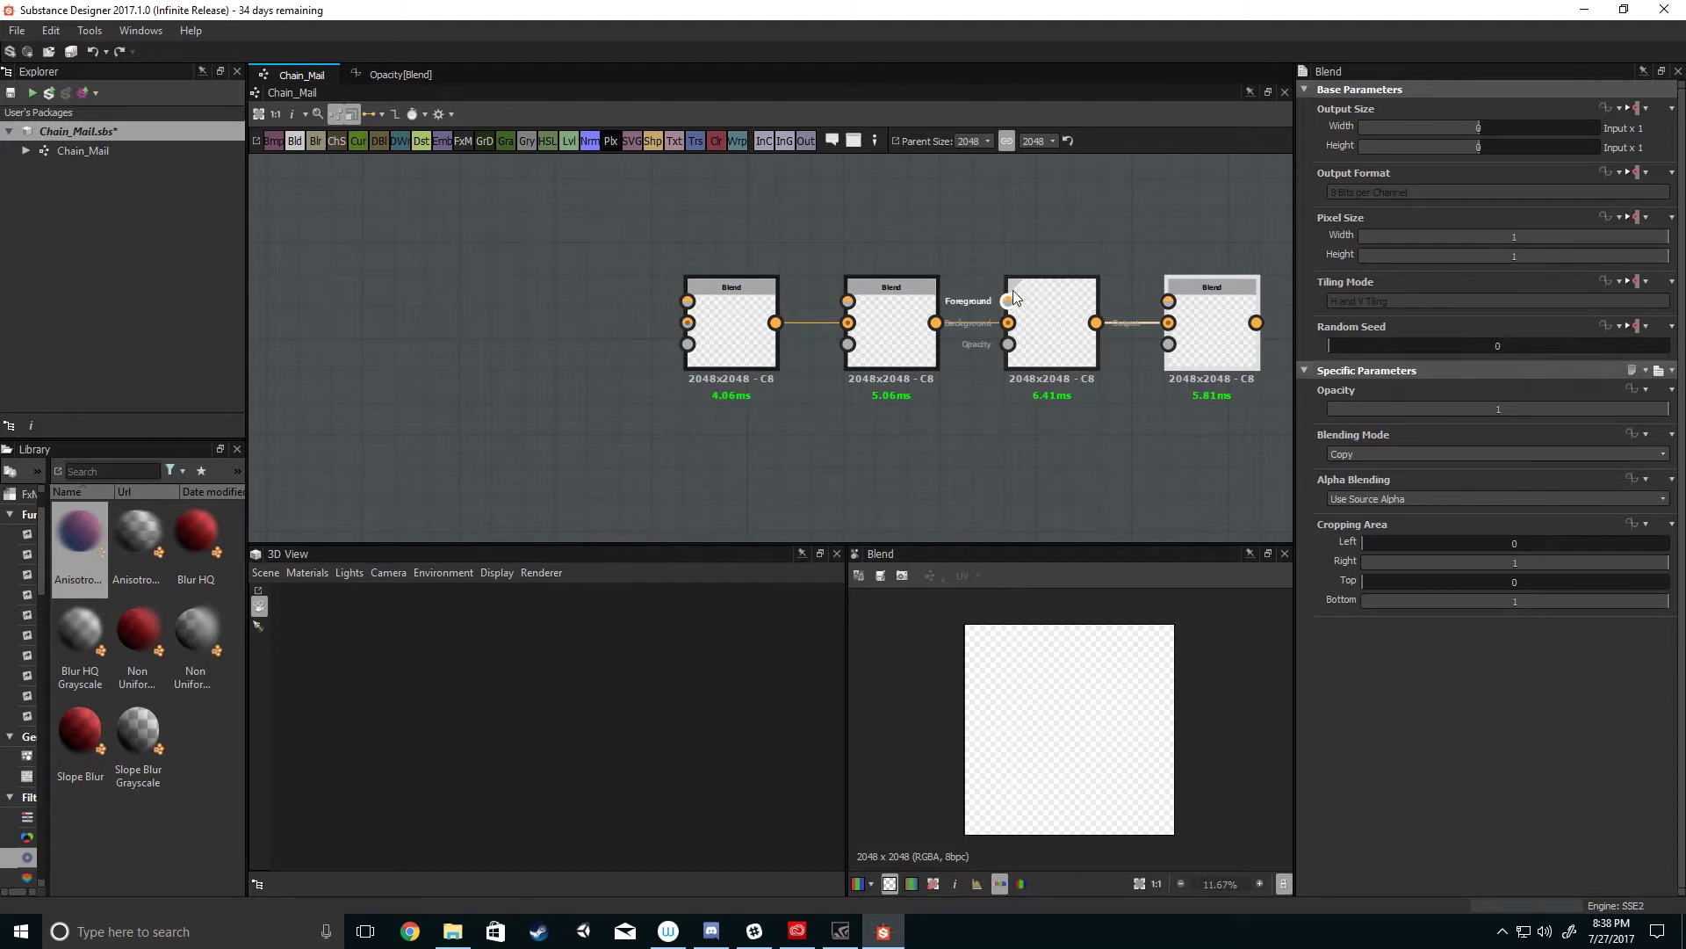
middle_click_drag(713, 357, 786, 338)
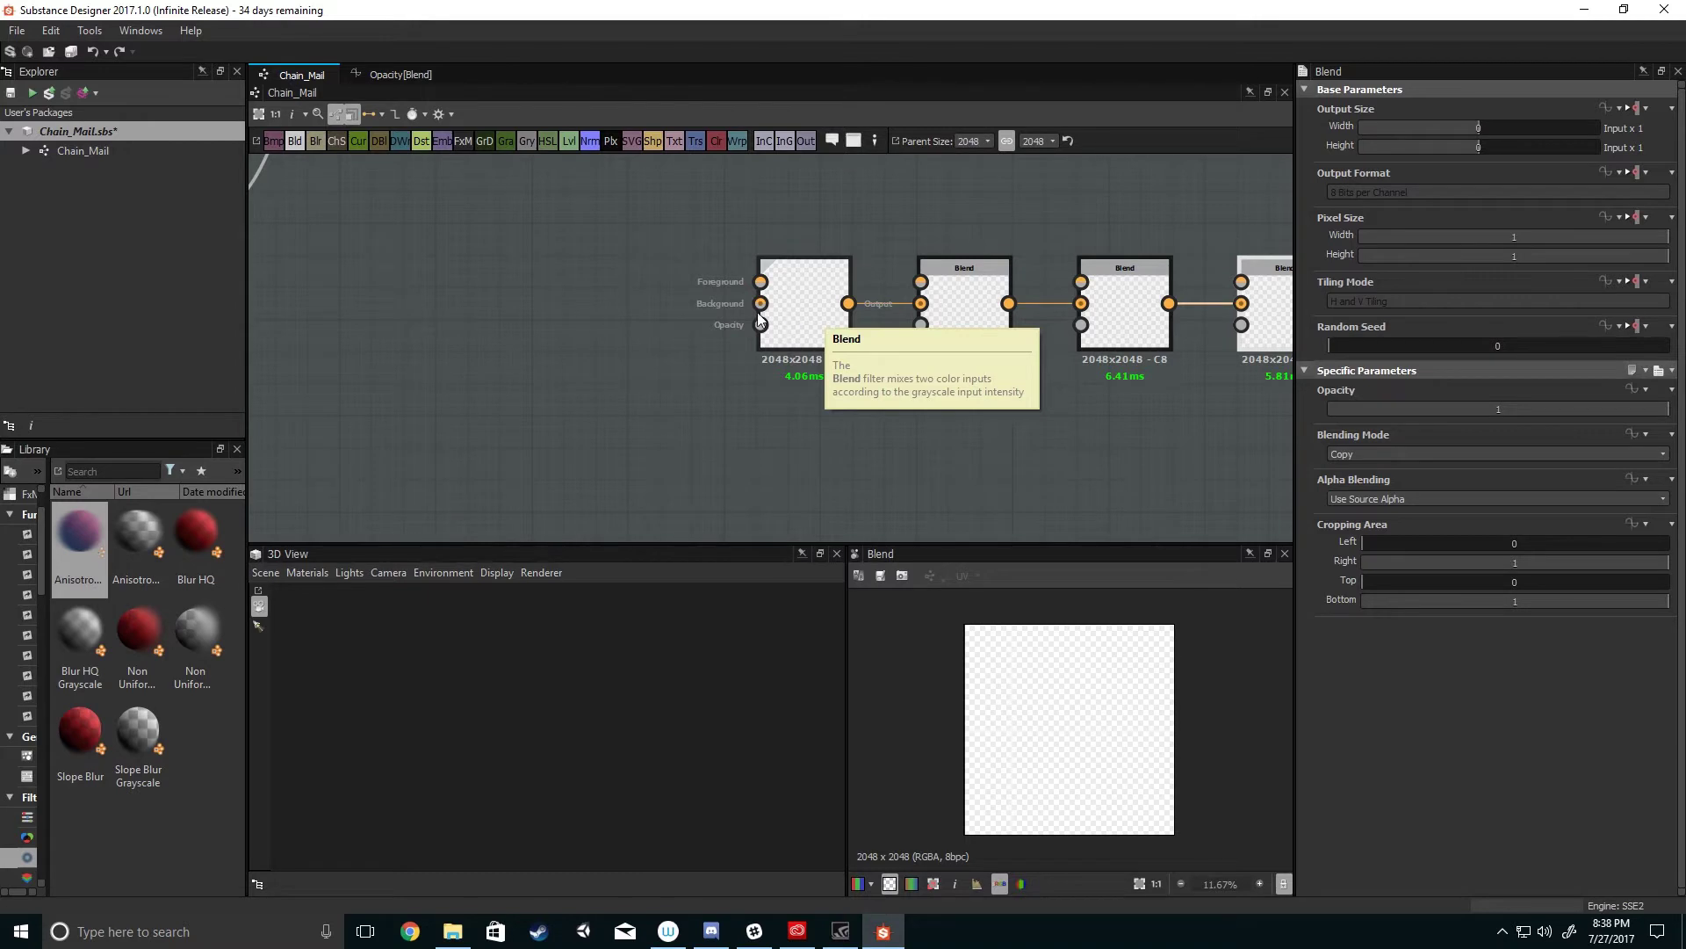
scroll(729, 374, "down", 4)
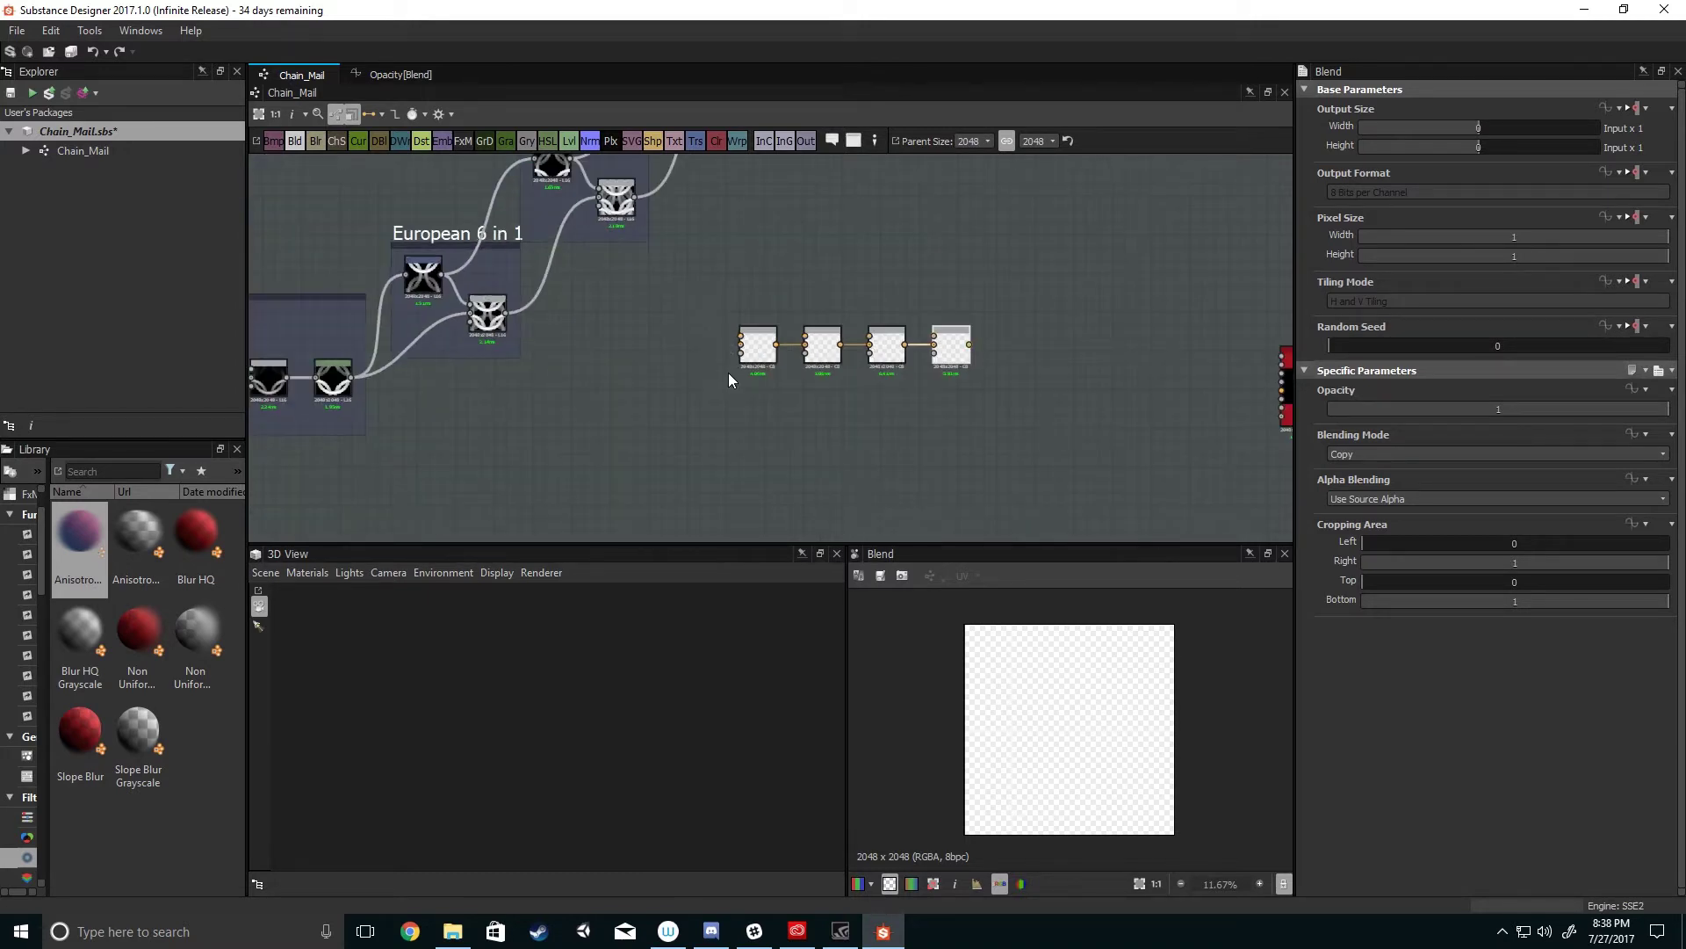
scroll(791, 439, "up", 2)
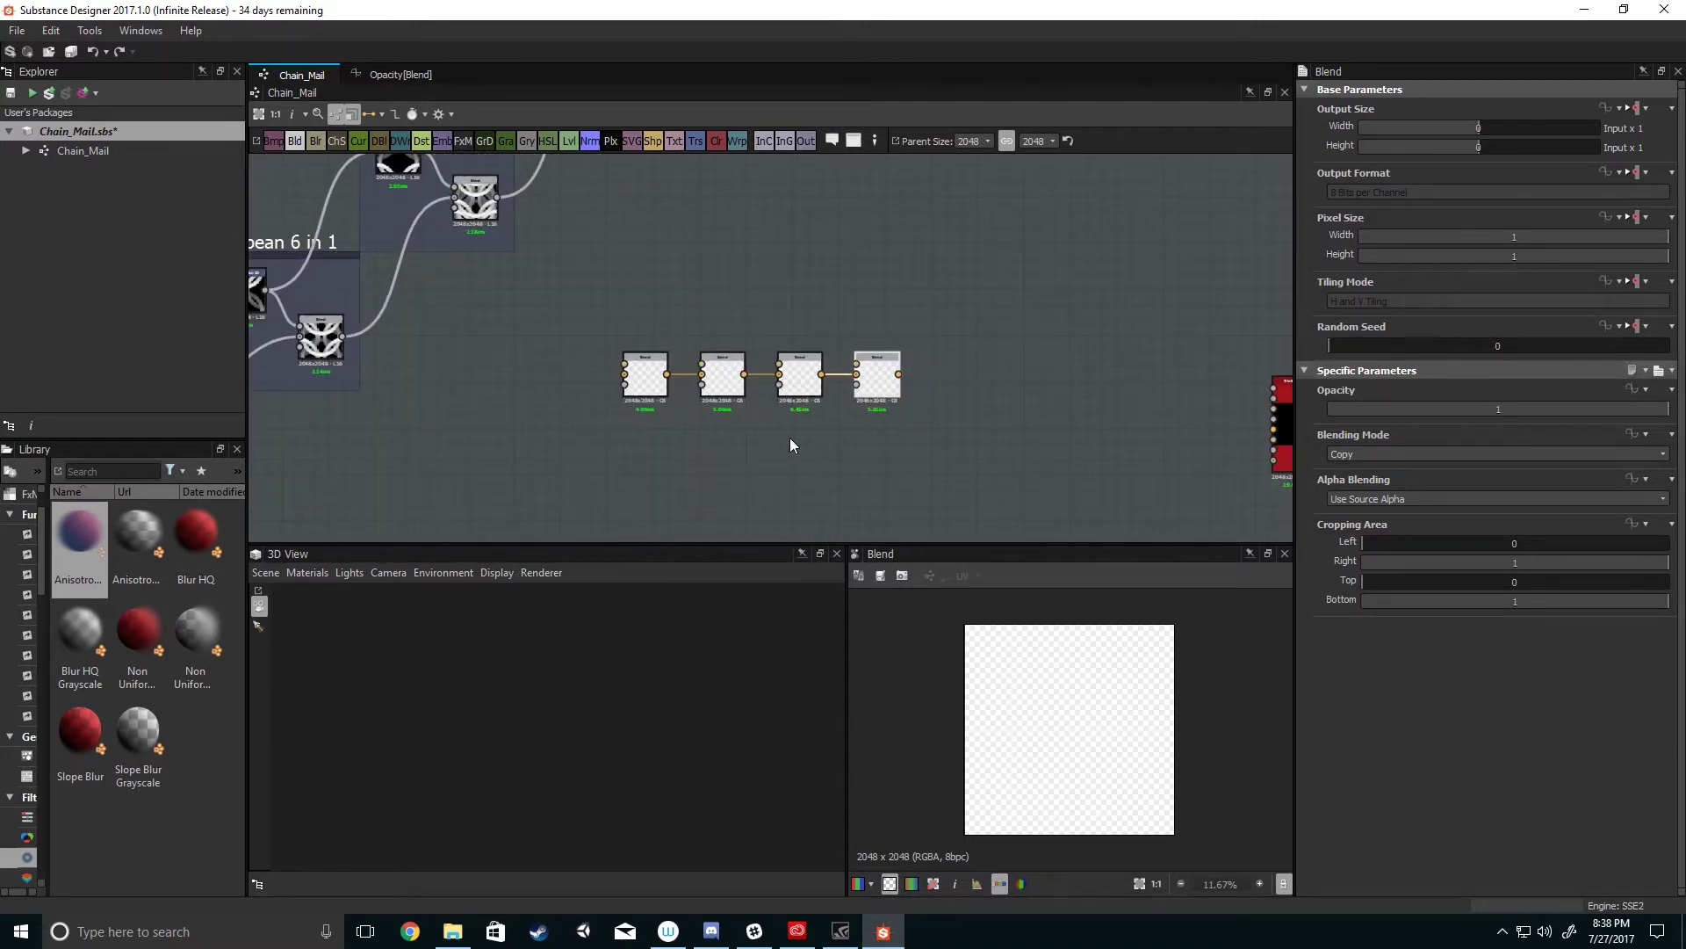
- Move the four-node Blend chain farther away from the pattern groups
left_click_drag(1003, 432, 818, 368)
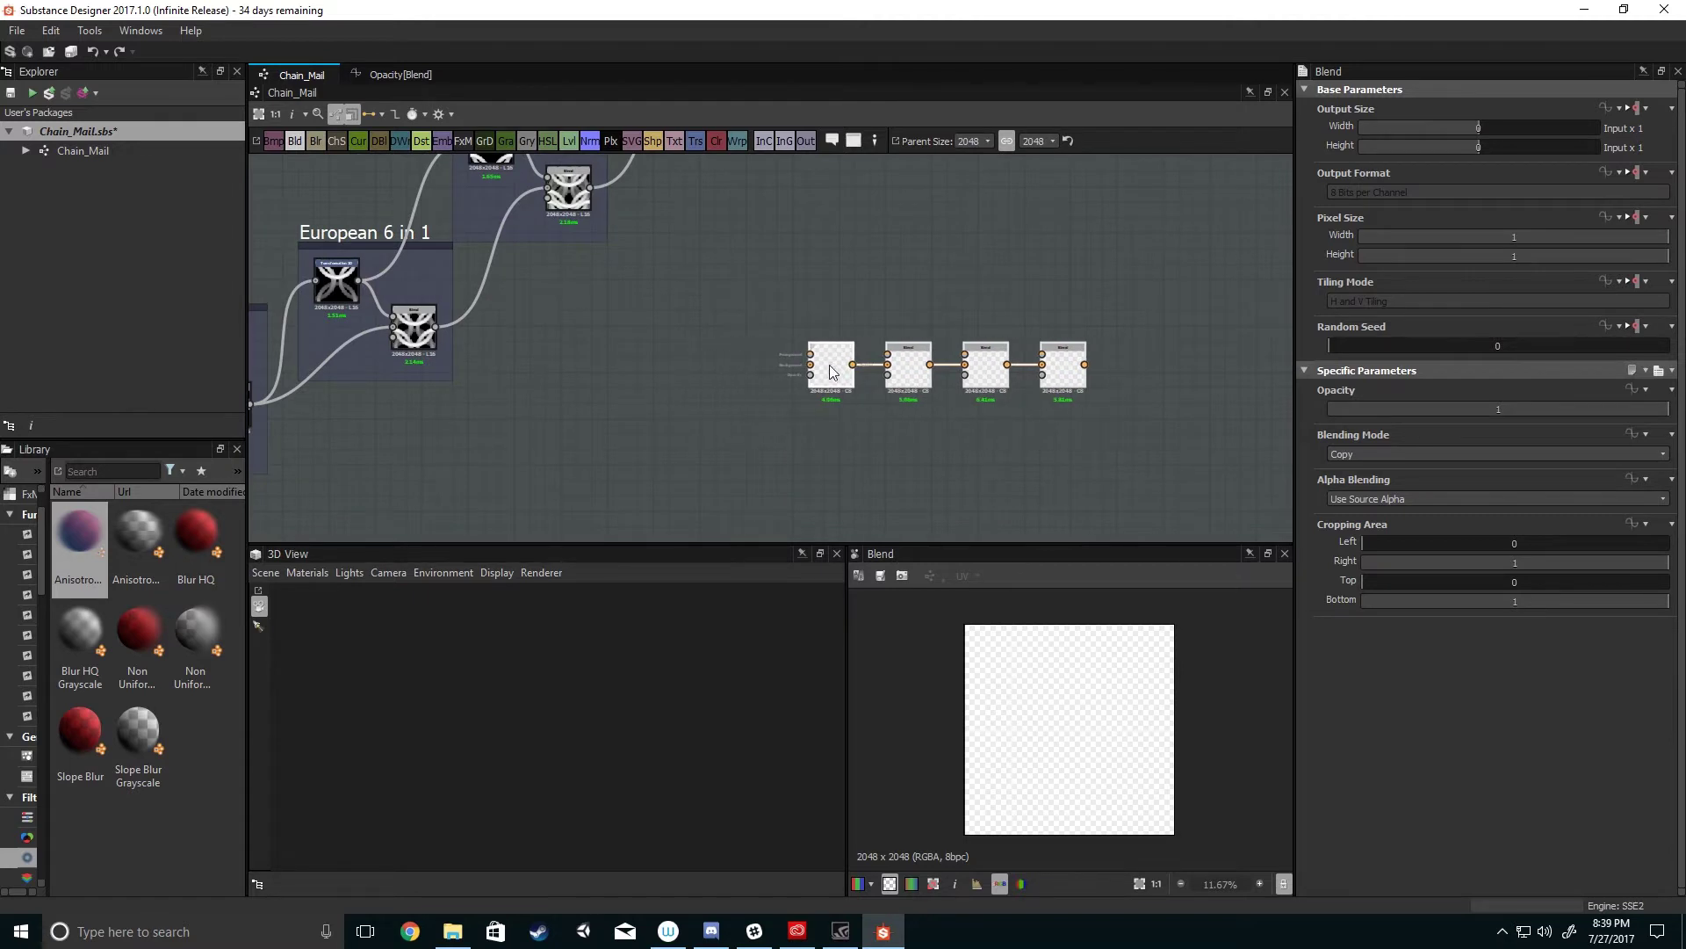
scroll(794, 431, "down", 1)
middle_click_drag(794, 430, 886, 367)
middle_click_drag(715, 345, 820, 380)
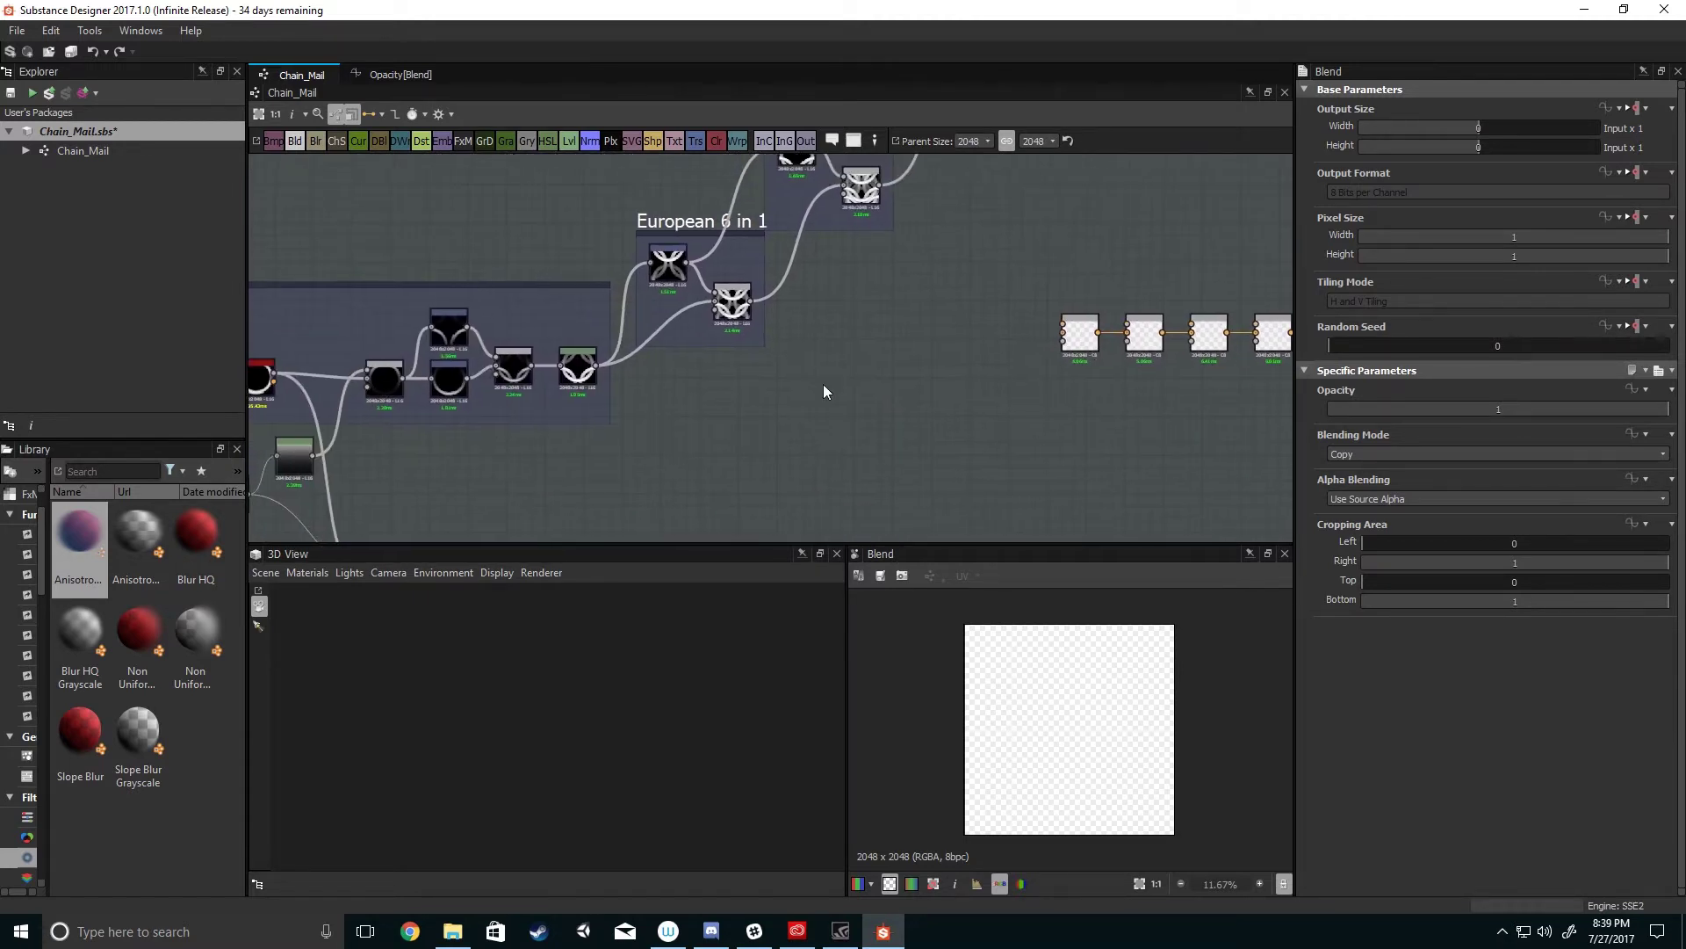
- Connect the European 4 in 1 output to the first Blend's background and the European 6 in 1 output to its foreground
scroll(641, 392, "up", 1)
scroll(585, 374, "down", 2)
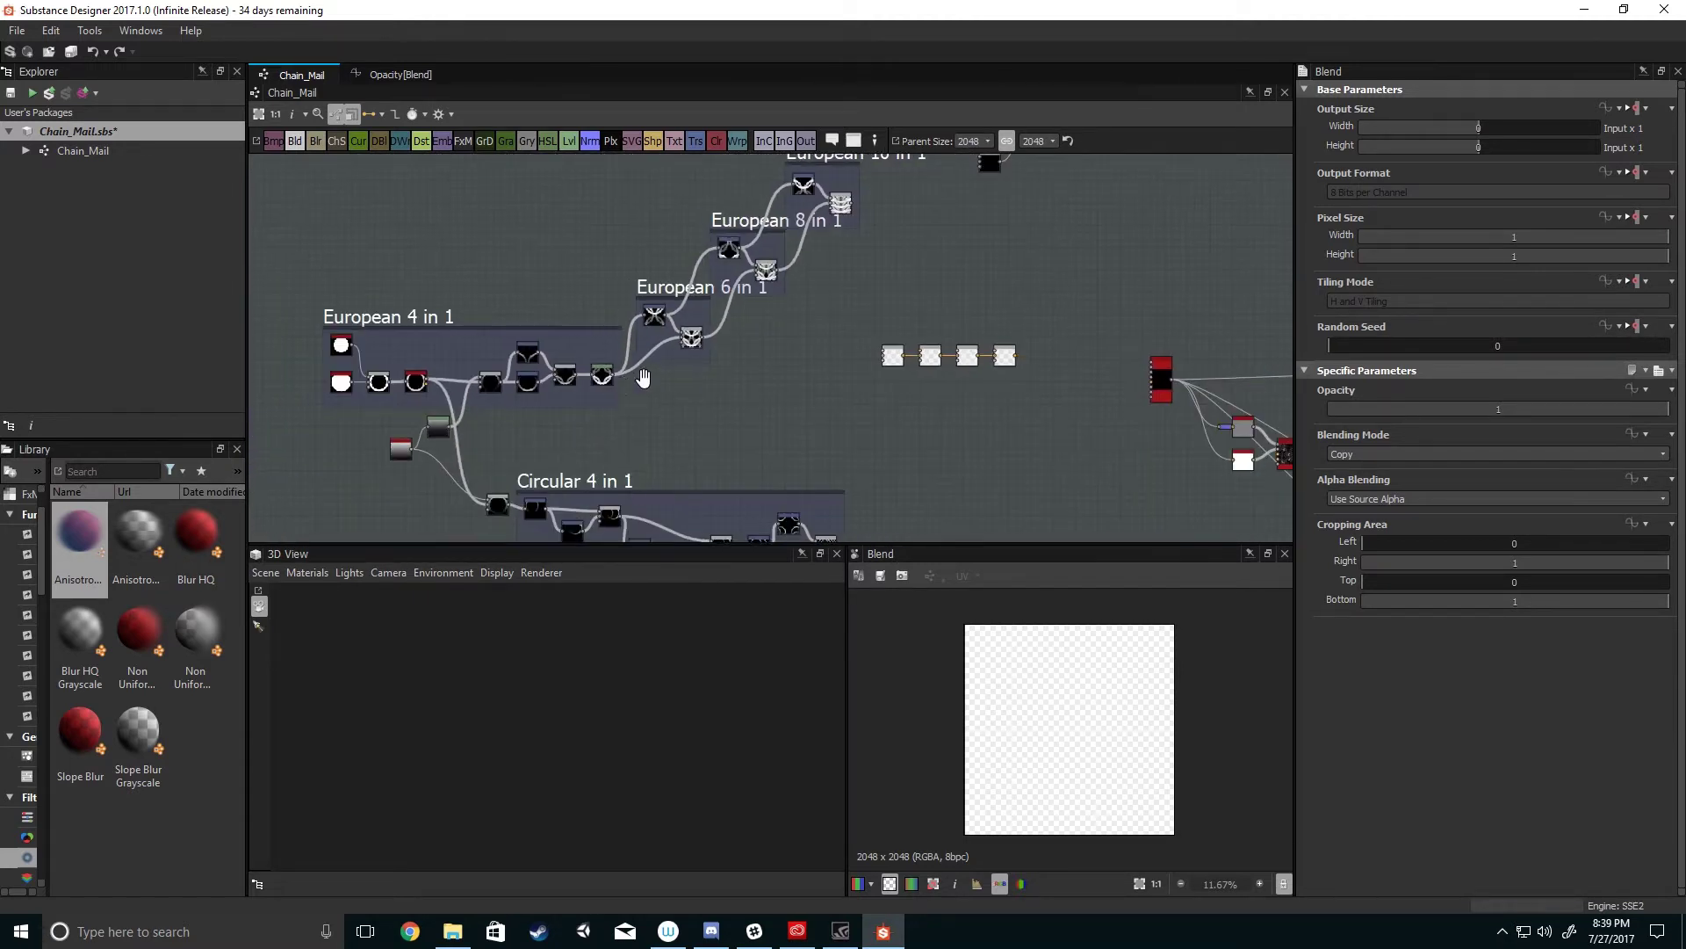
scroll(655, 371, "up", 2)
left_click_drag(796, 368, 801, 306)
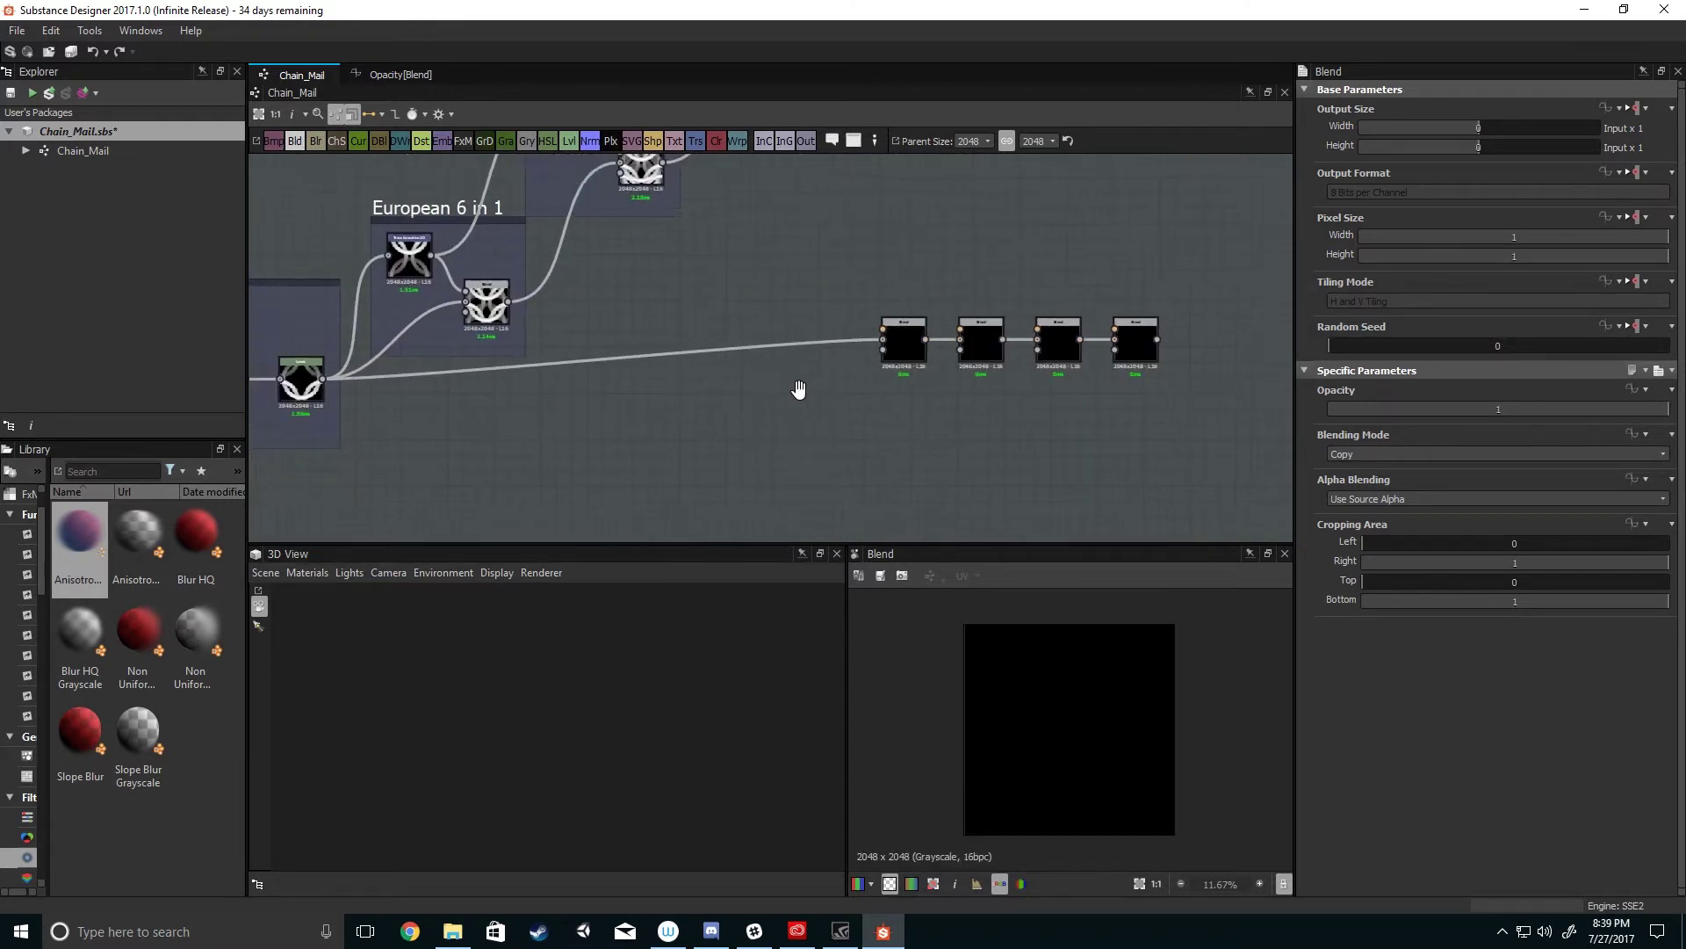
left_click_drag(618, 339, 987, 366)
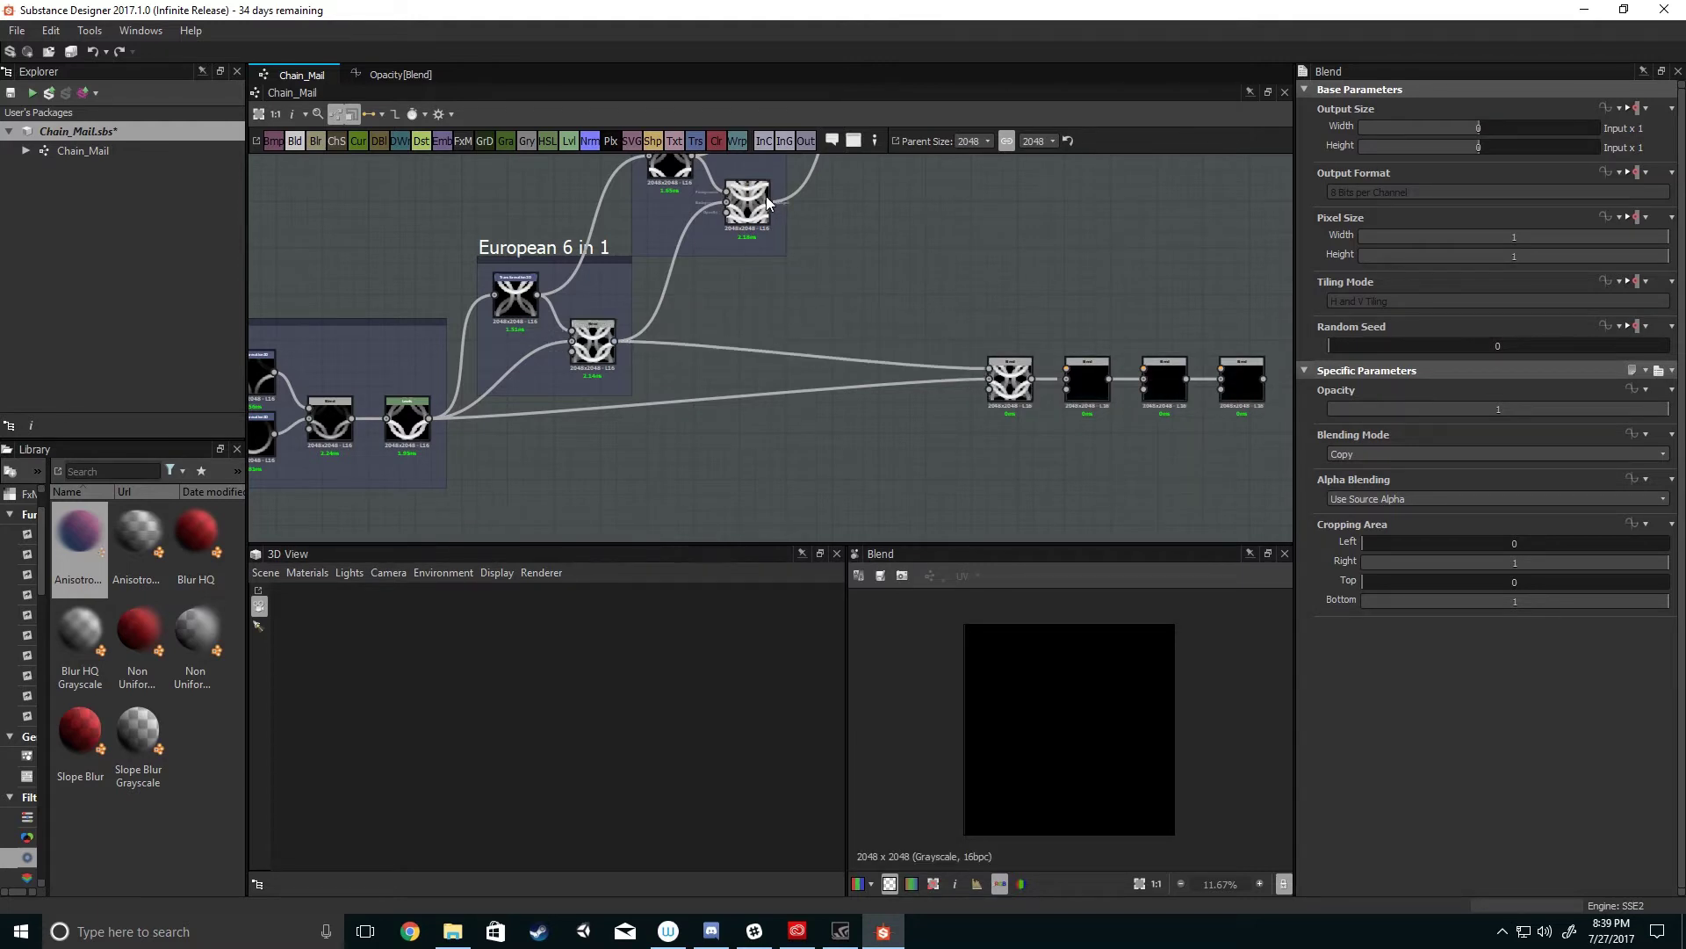
- Connect the European 8 in 1, European 10 in 1 and Circular 4 in 1 outputs to the foregrounds of the second, third and fourth Blends
left_click_drag(768, 211, 1072, 366)
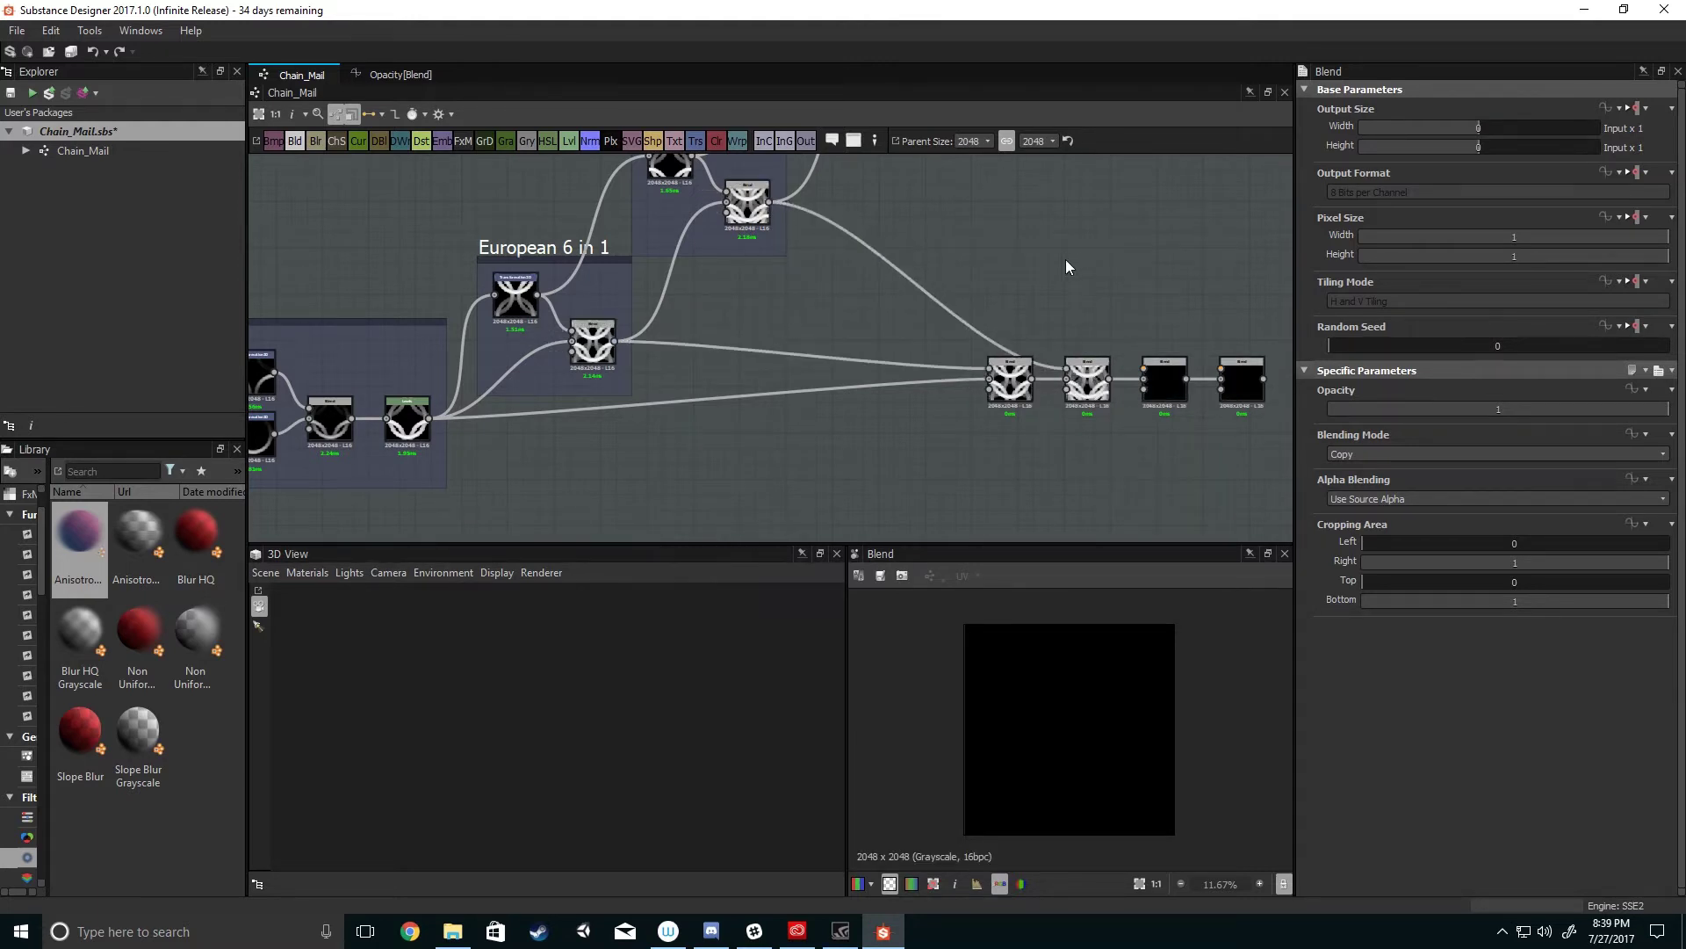
middle_click_drag(1066, 260, 861, 376)
scroll(861, 382, "down", 1)
left_click_drag(802, 257, 936, 408)
scroll(922, 279, "up", 3)
scroll(936, 408, "down", 3)
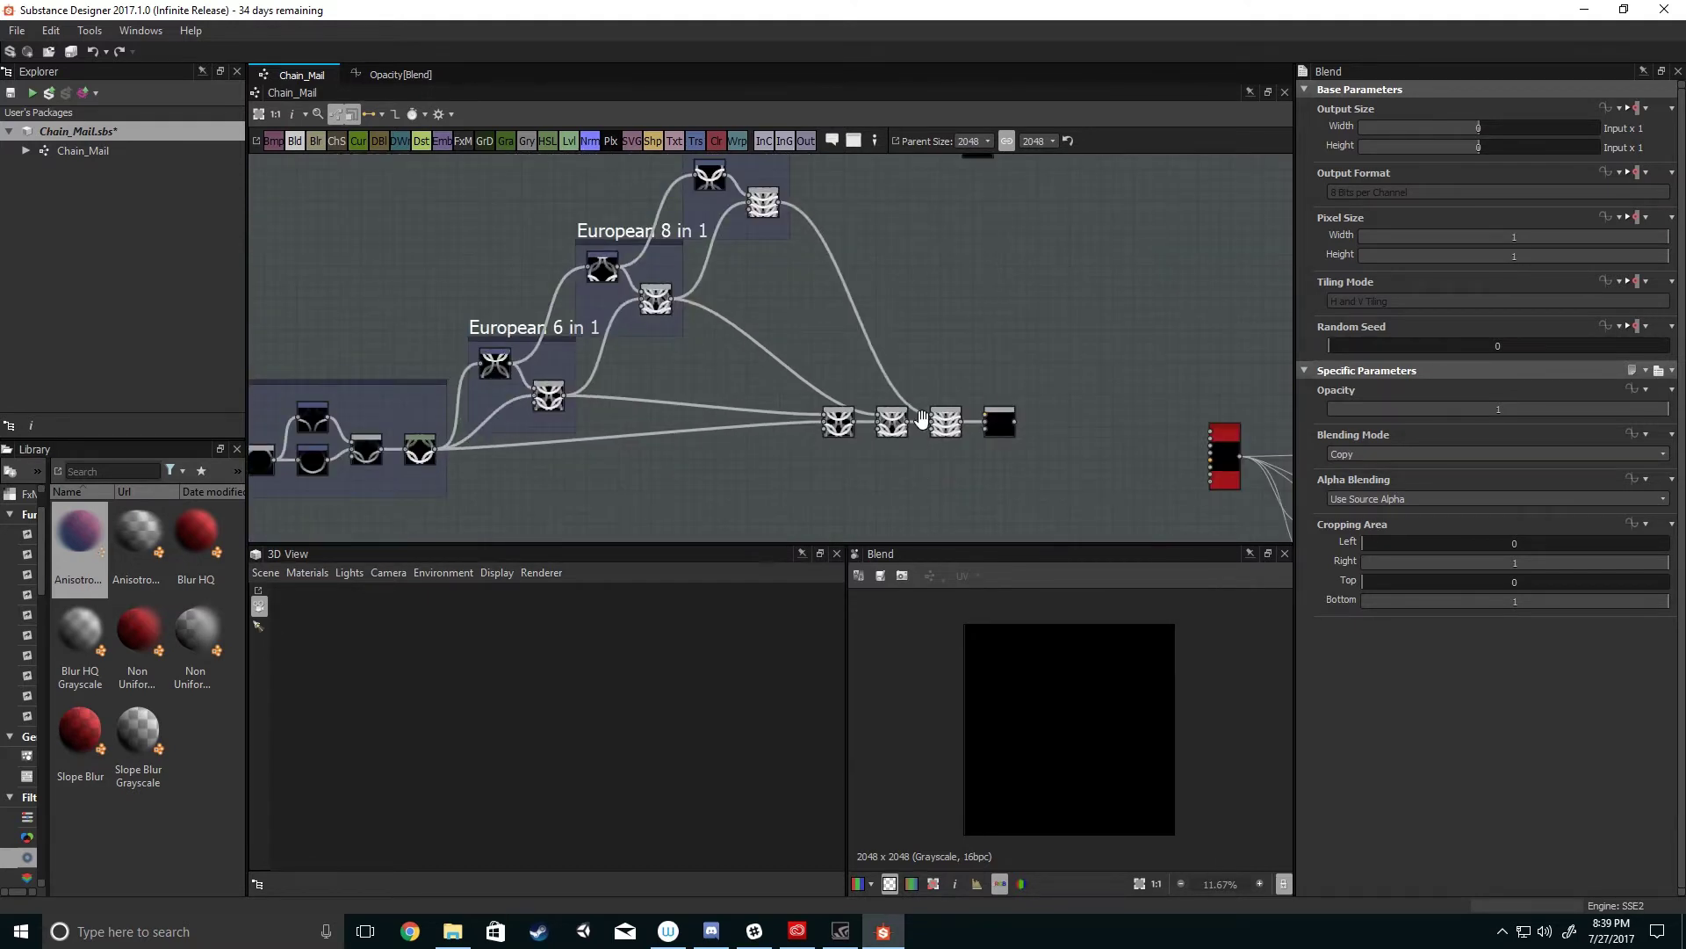
middle_click_drag(936, 407, 936, 179)
left_click_drag(760, 460, 835, 342)
scroll(810, 413, "up", 2)
middle_click_drag(810, 414, 817, 373)
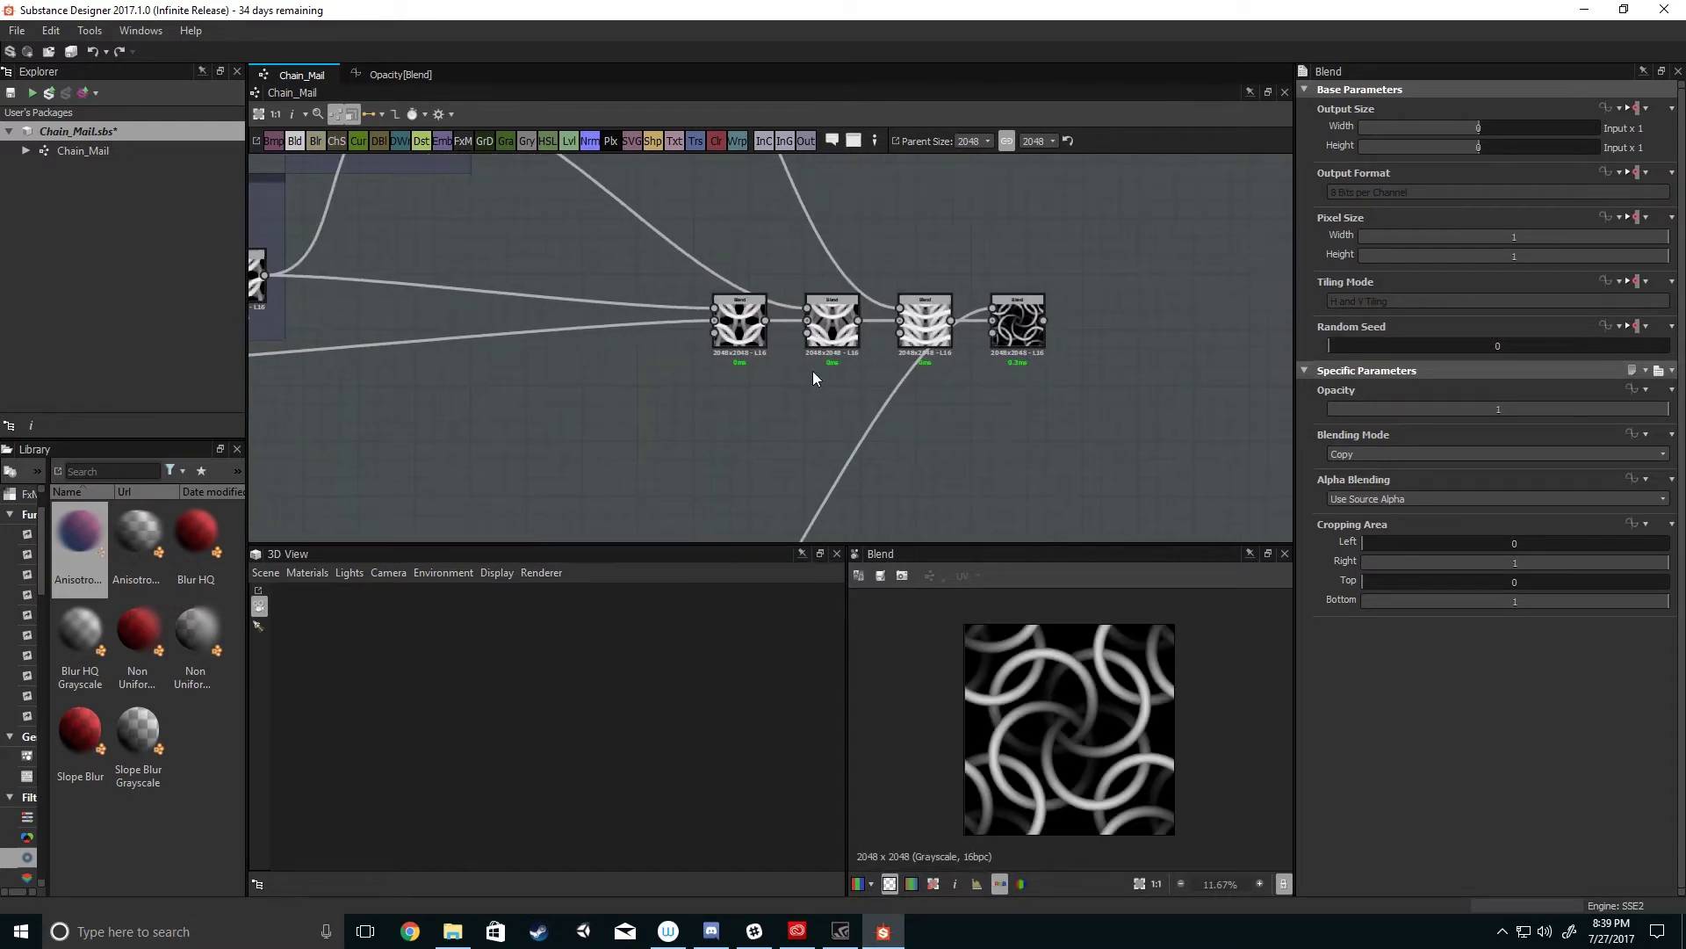
- Spread the four Blend nodes into a staggered layout so that their connections are easier to follow
left_click(738, 332)
left_click_drag(736, 341, 732, 389)
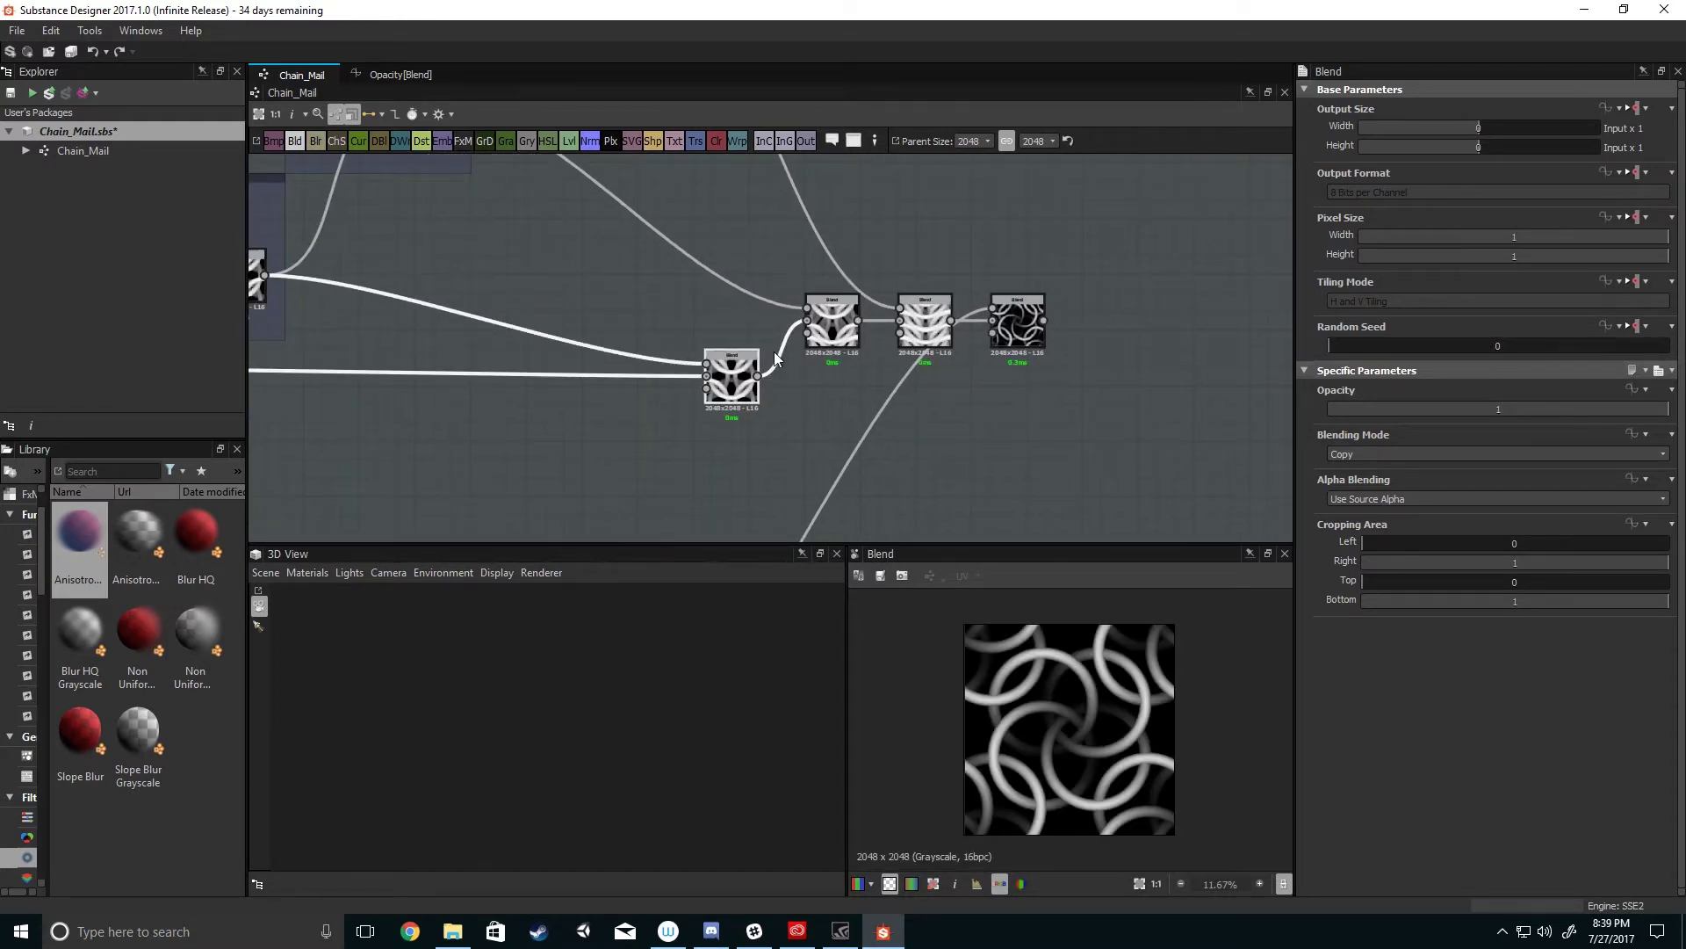
left_click_drag(832, 327, 813, 327)
left_click_drag(918, 334, 918, 278)
left_click(1035, 342)
left_click_drag(1038, 347, 1075, 366)
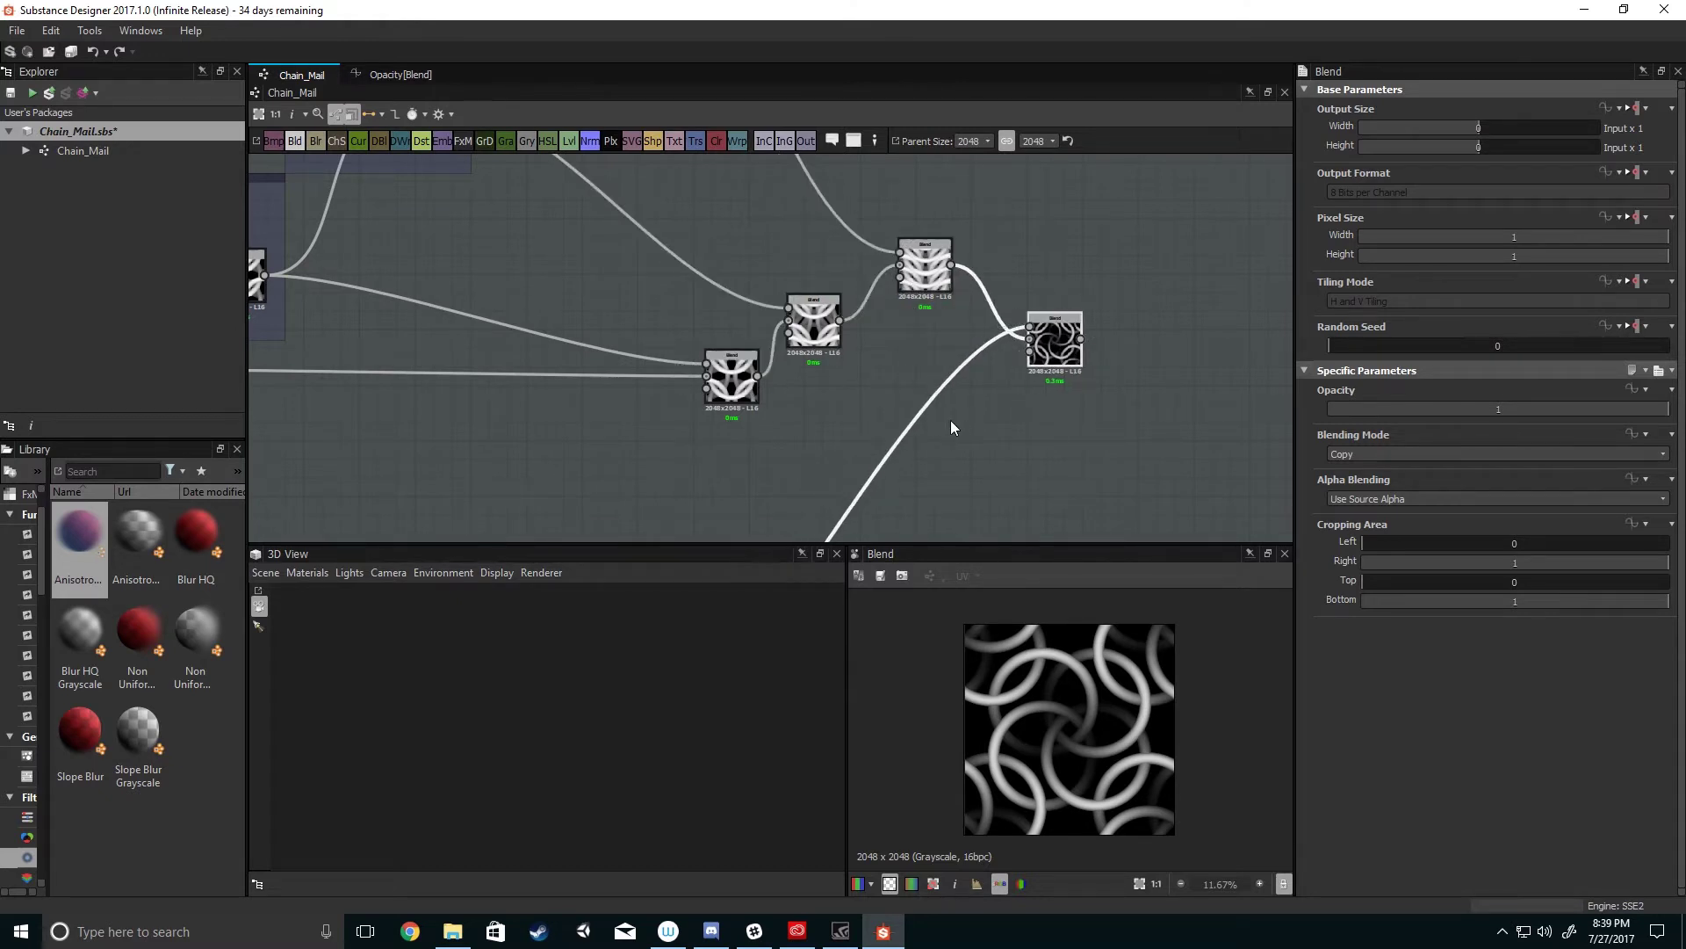
- Set the first Blend's blending mode to Switch and assign an empty function to its opacity
scroll(840, 381, "up", 3)
left_click(773, 349)
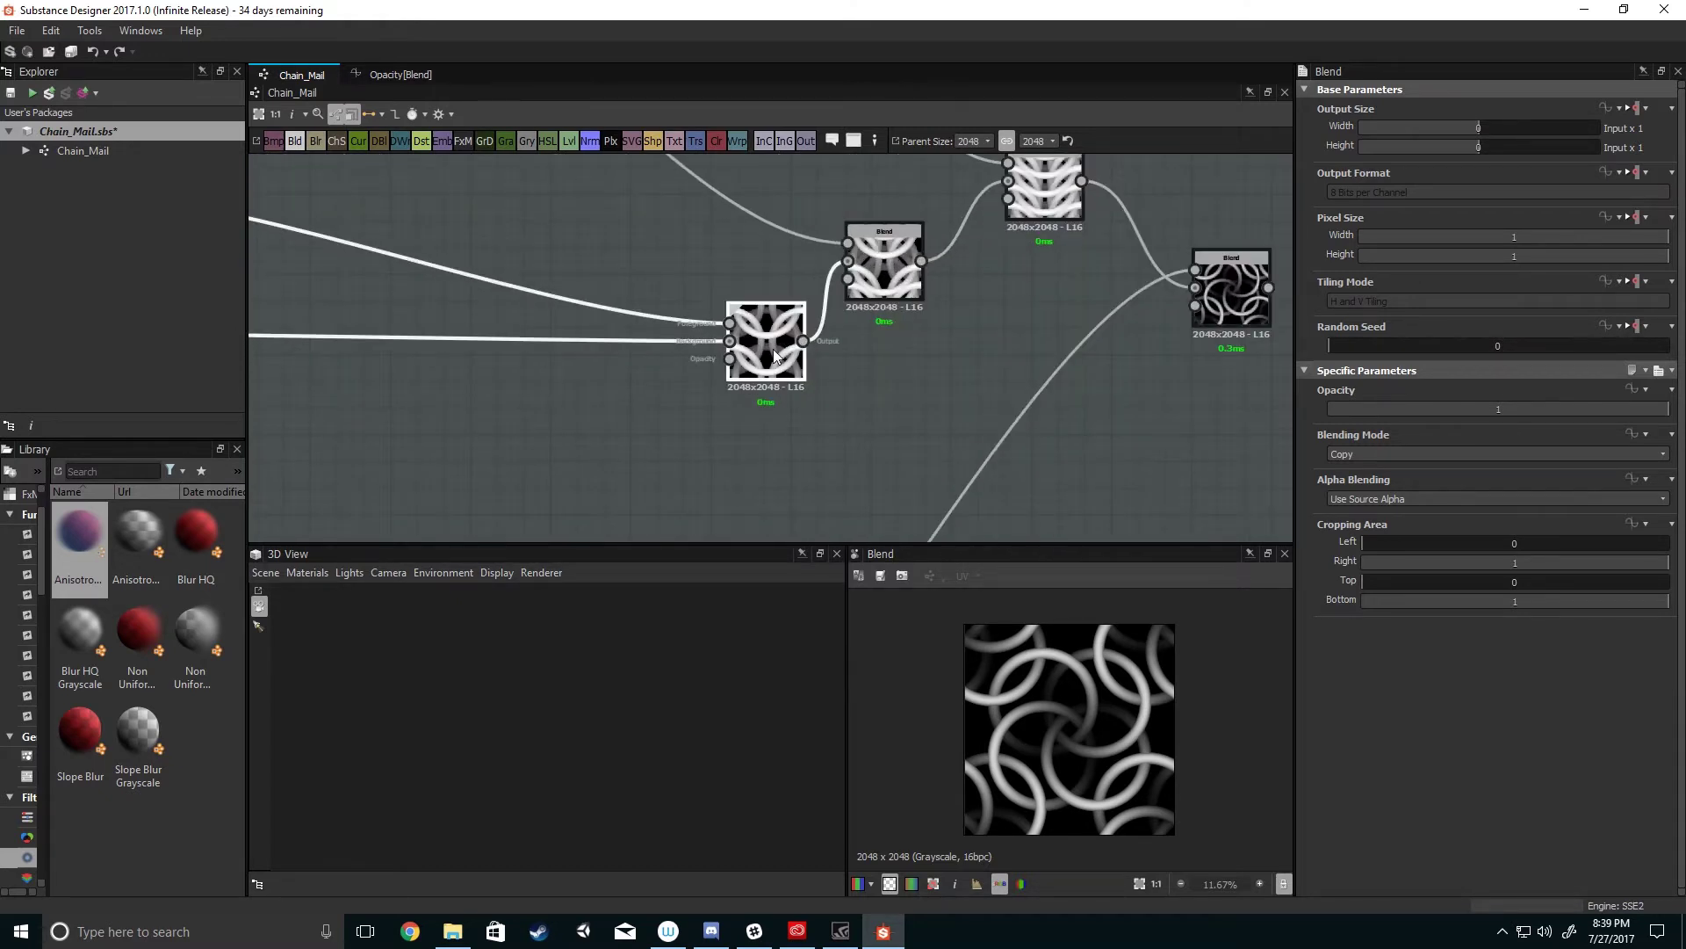
left_click(1398, 455)
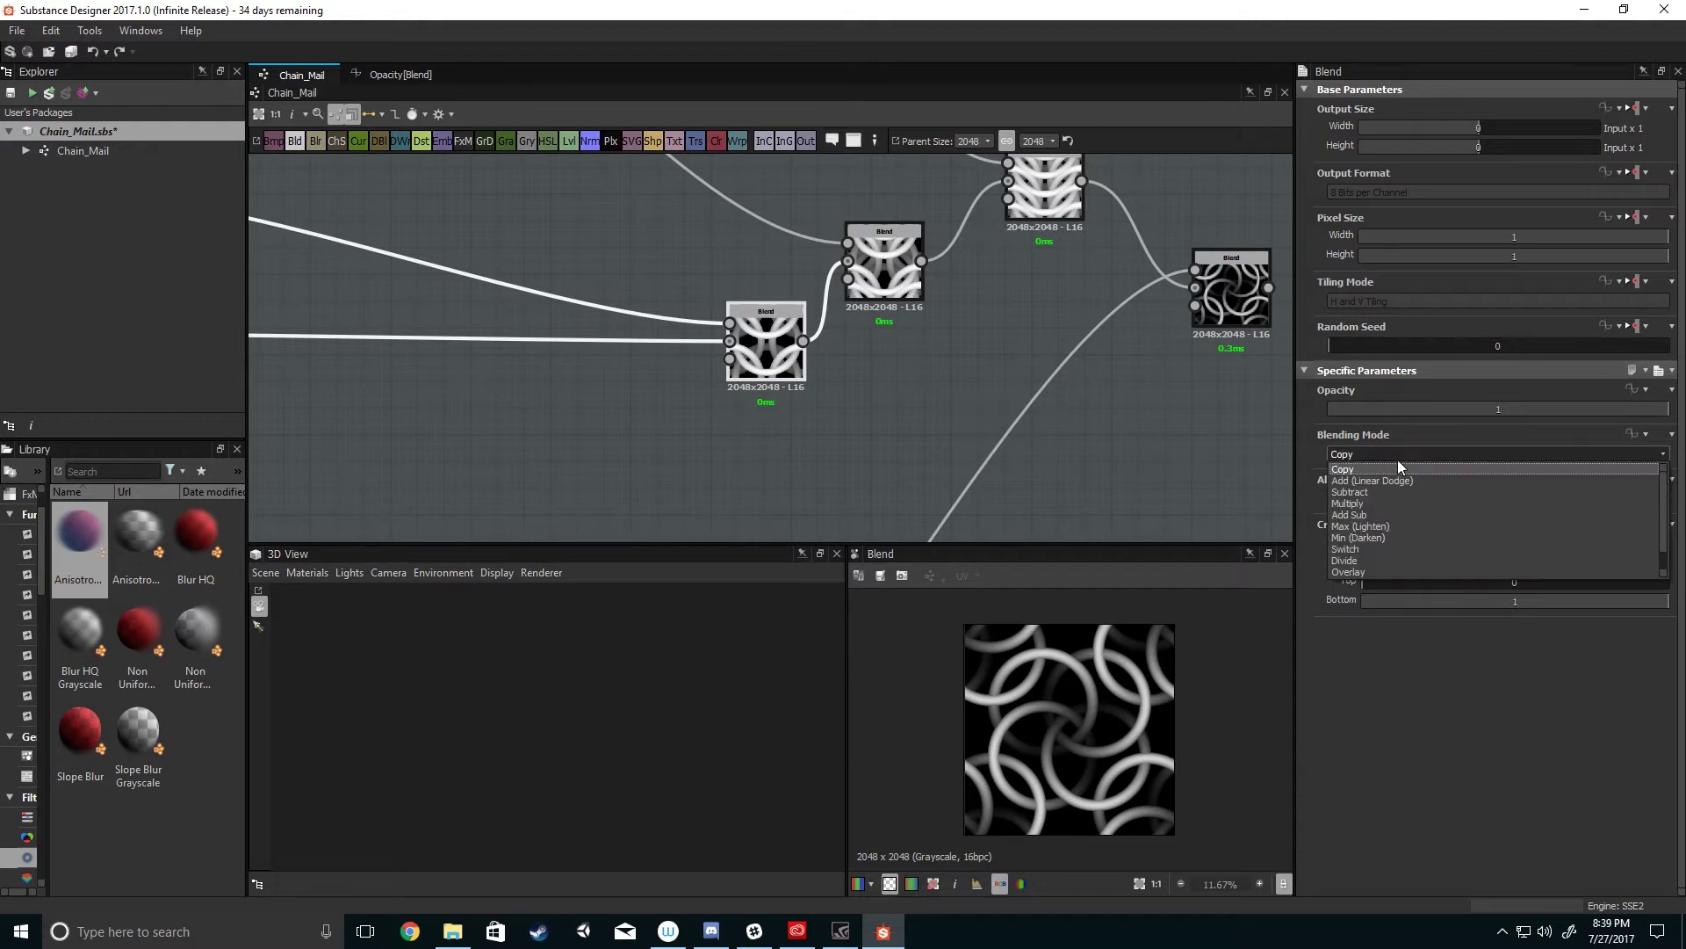
left_click(1356, 546)
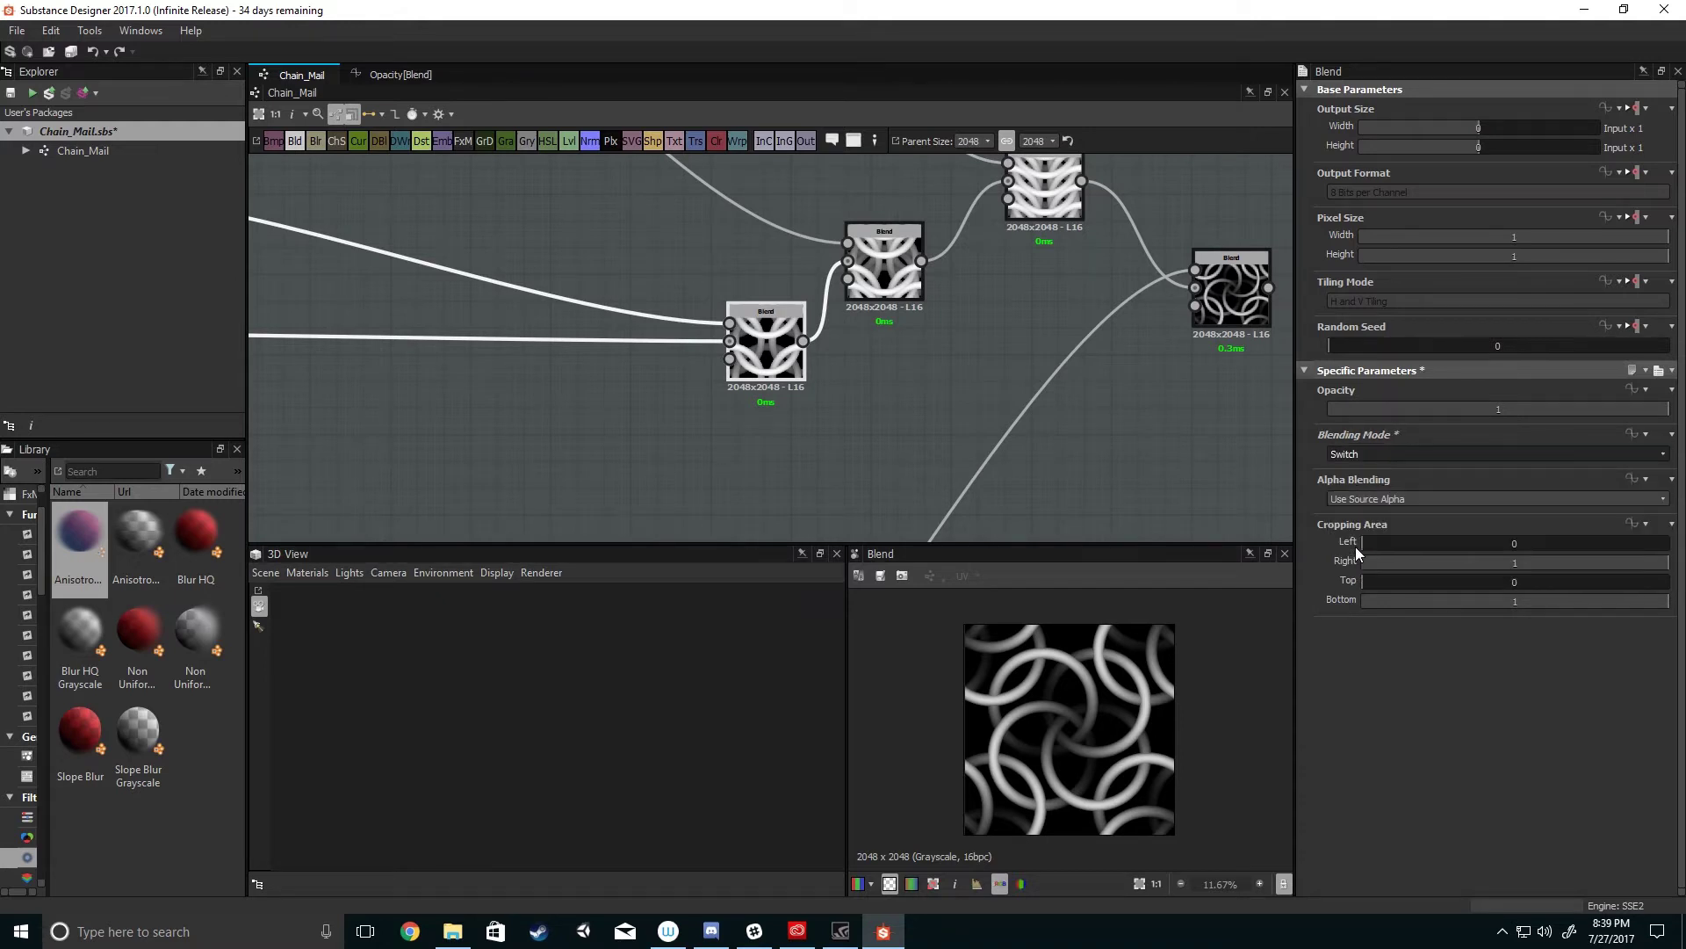
left_click(1632, 389)
left_click(1603, 797)
key("ctrl+z")
key("ctrl+z")
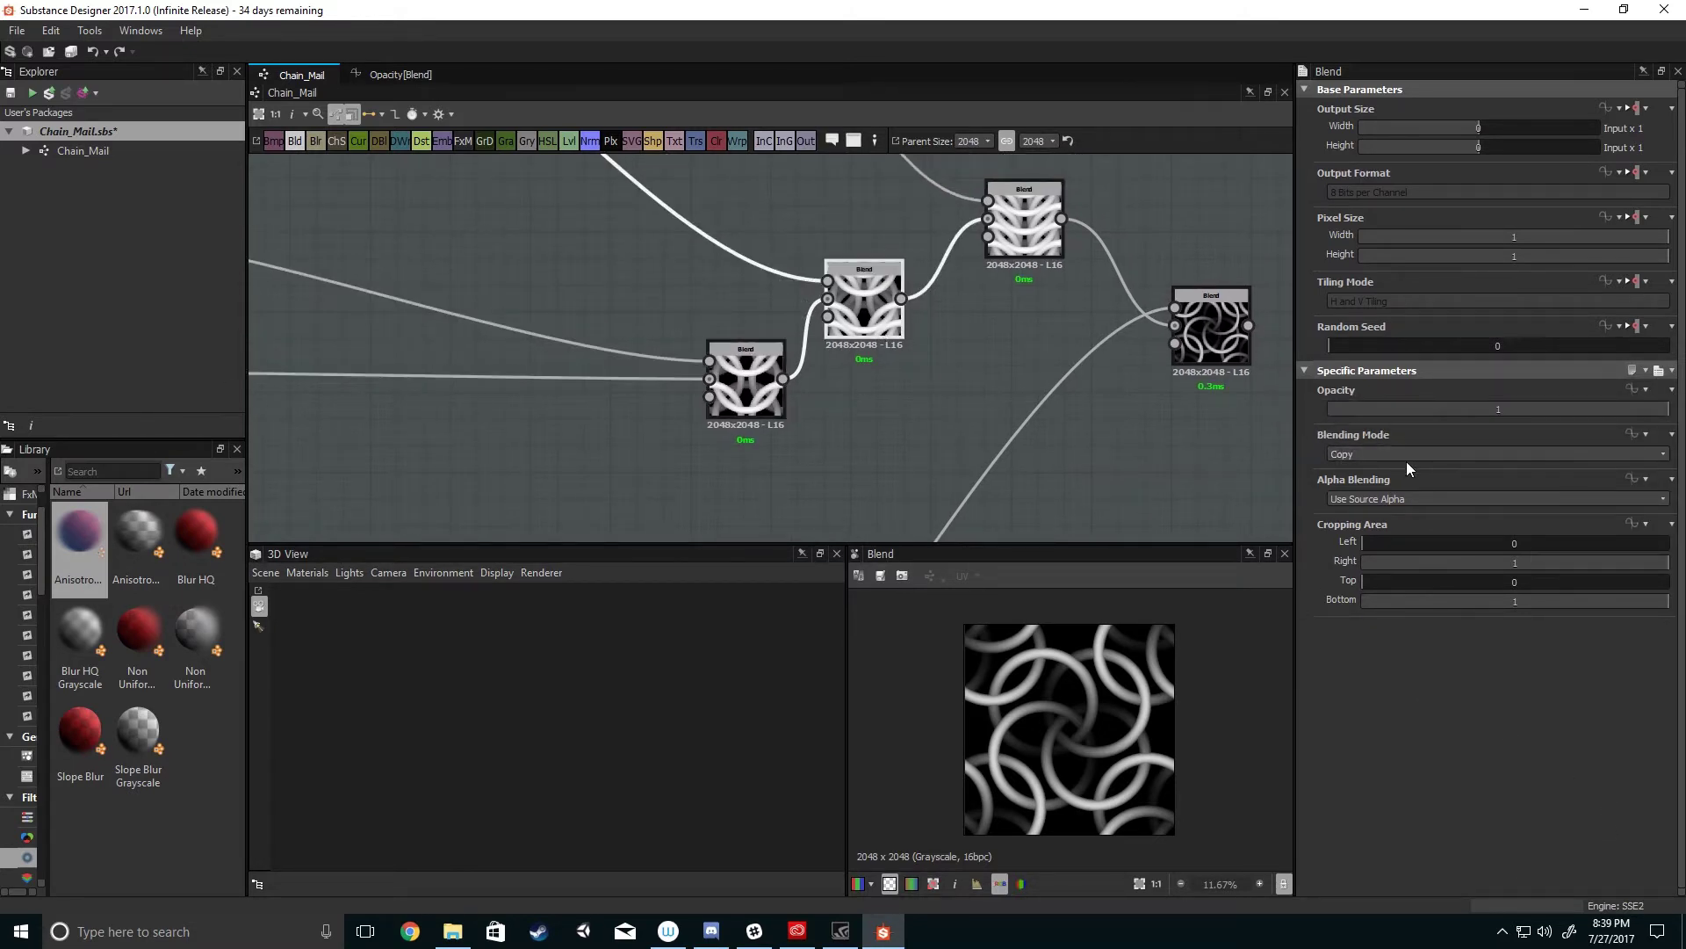
- Set the second Blend's blending mode to Switch and assign an empty function to its opacity
left_click(1394, 452)
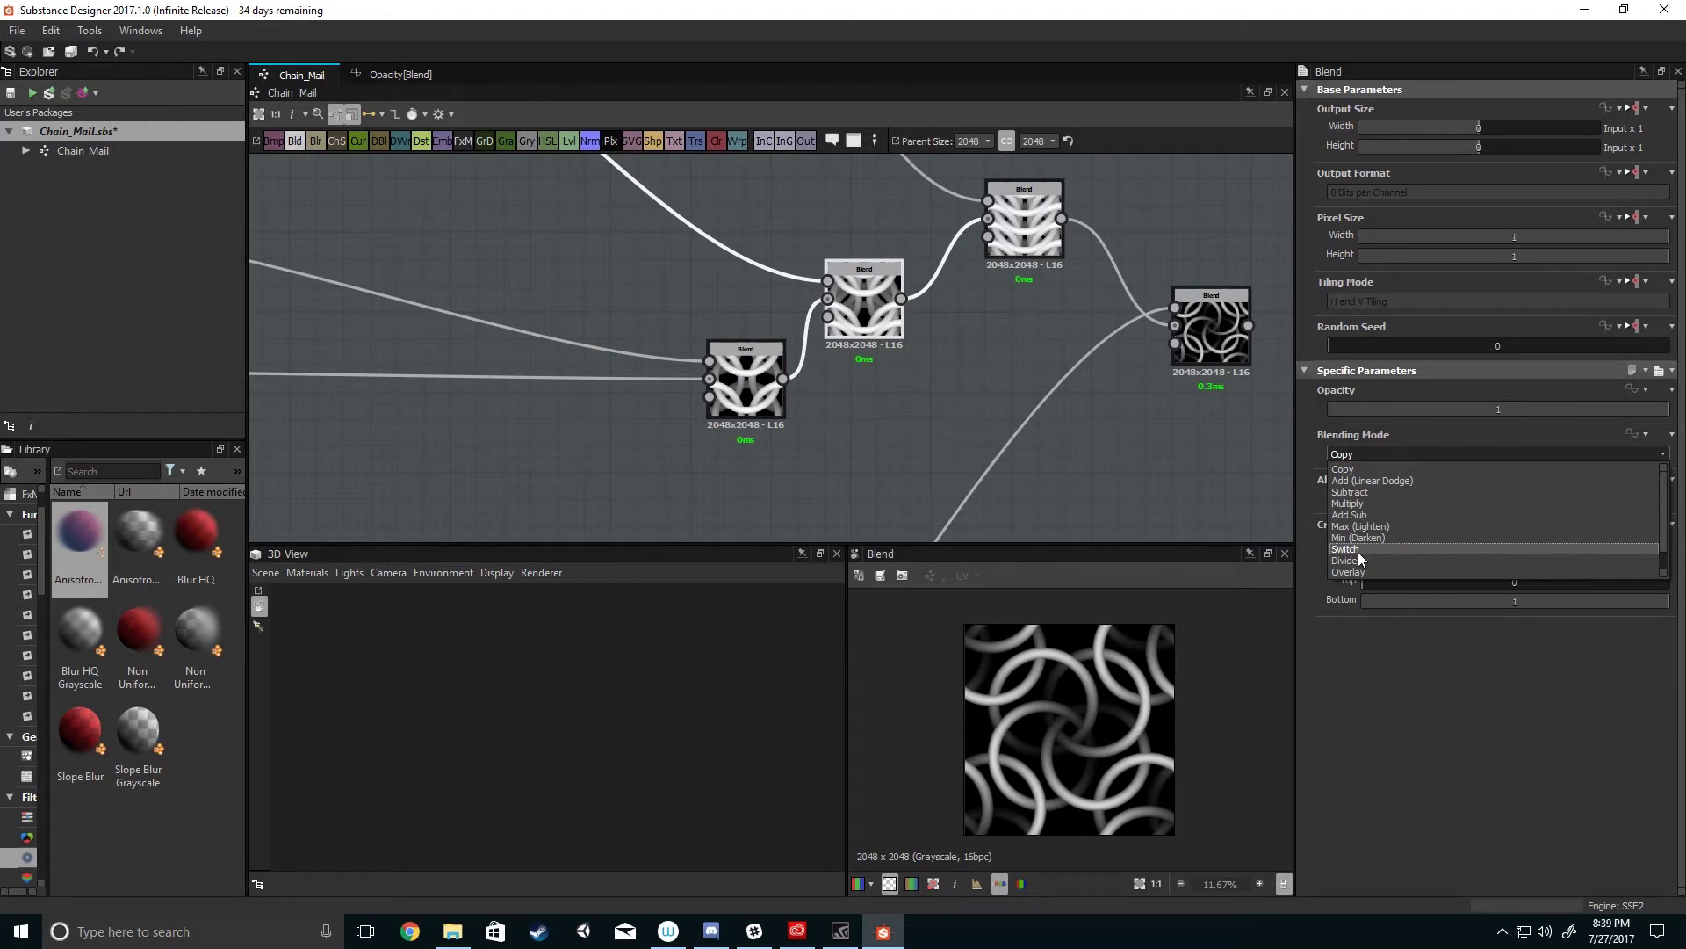
left_click(1348, 549)
left_click(1631, 389)
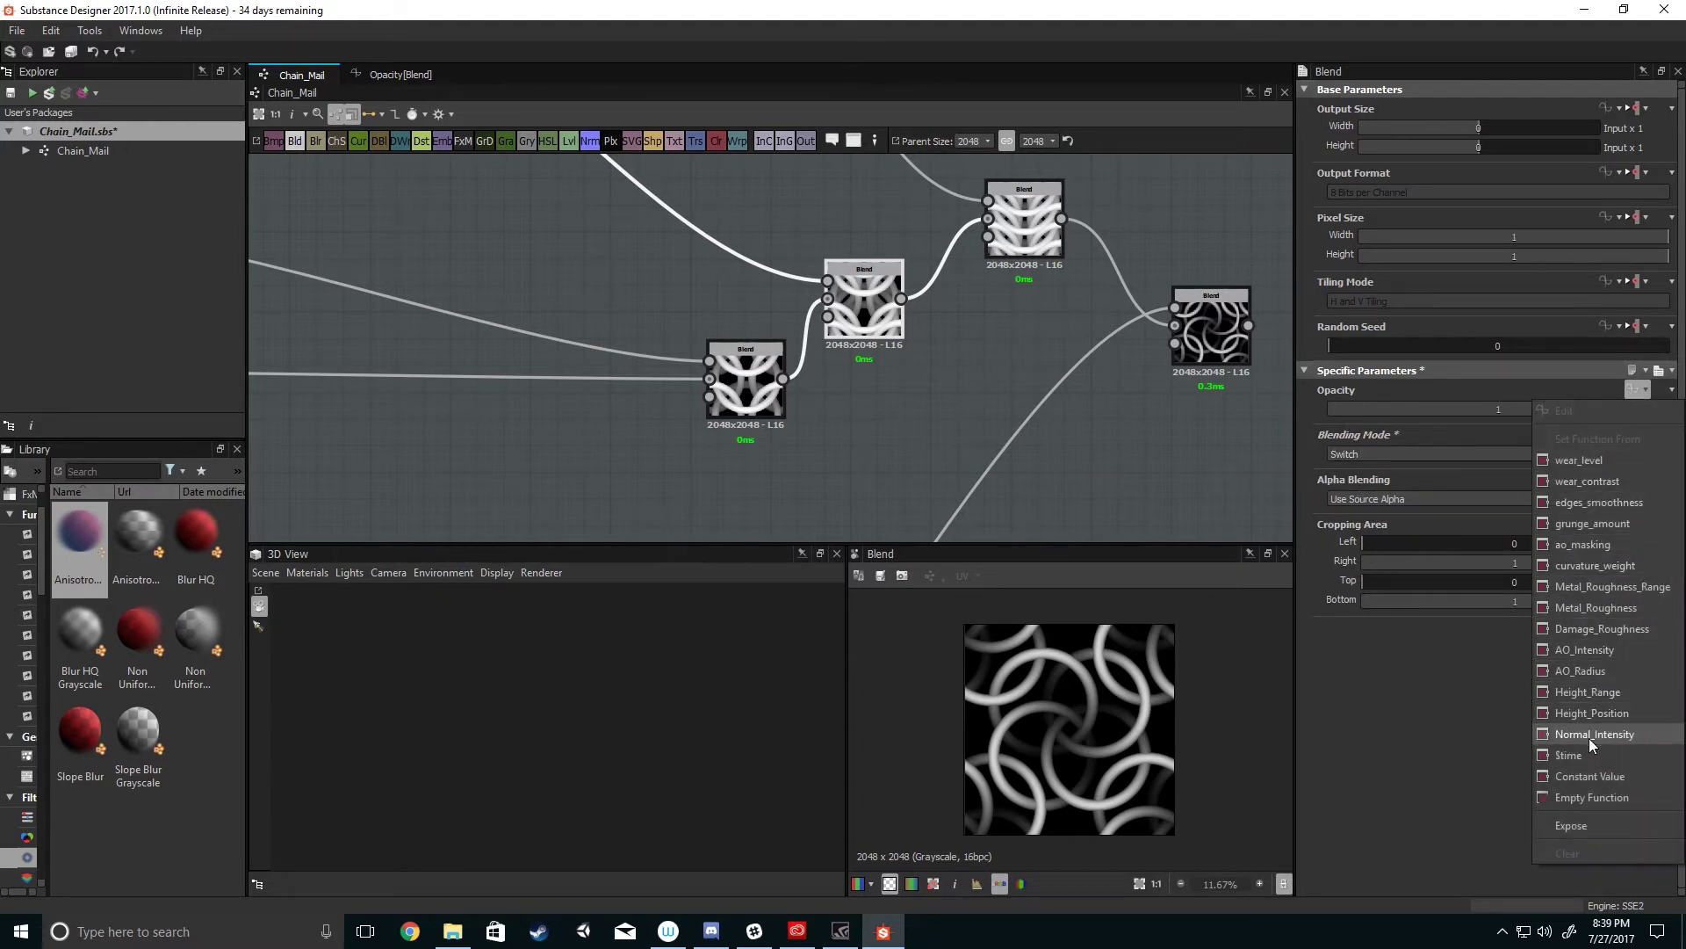
left_click(1594, 793)
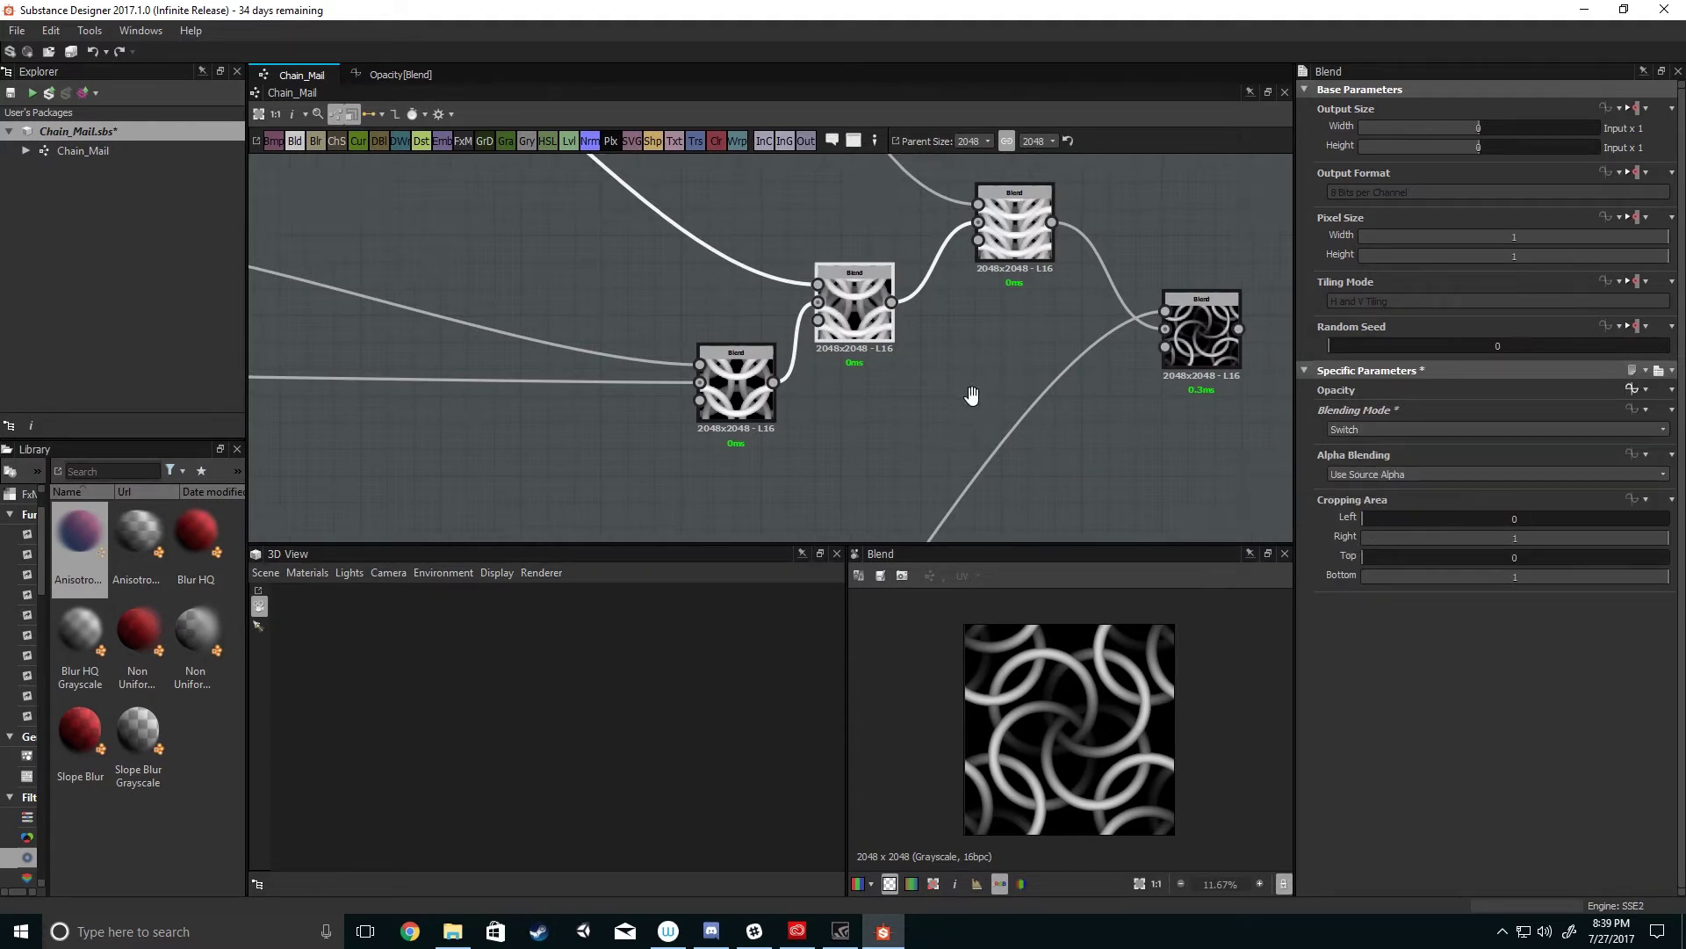
- Assign an empty function to the third Blend's opacity and set its blending mode to Switch
middle_click_drag(1032, 235, 973, 288)
left_click(975, 274)
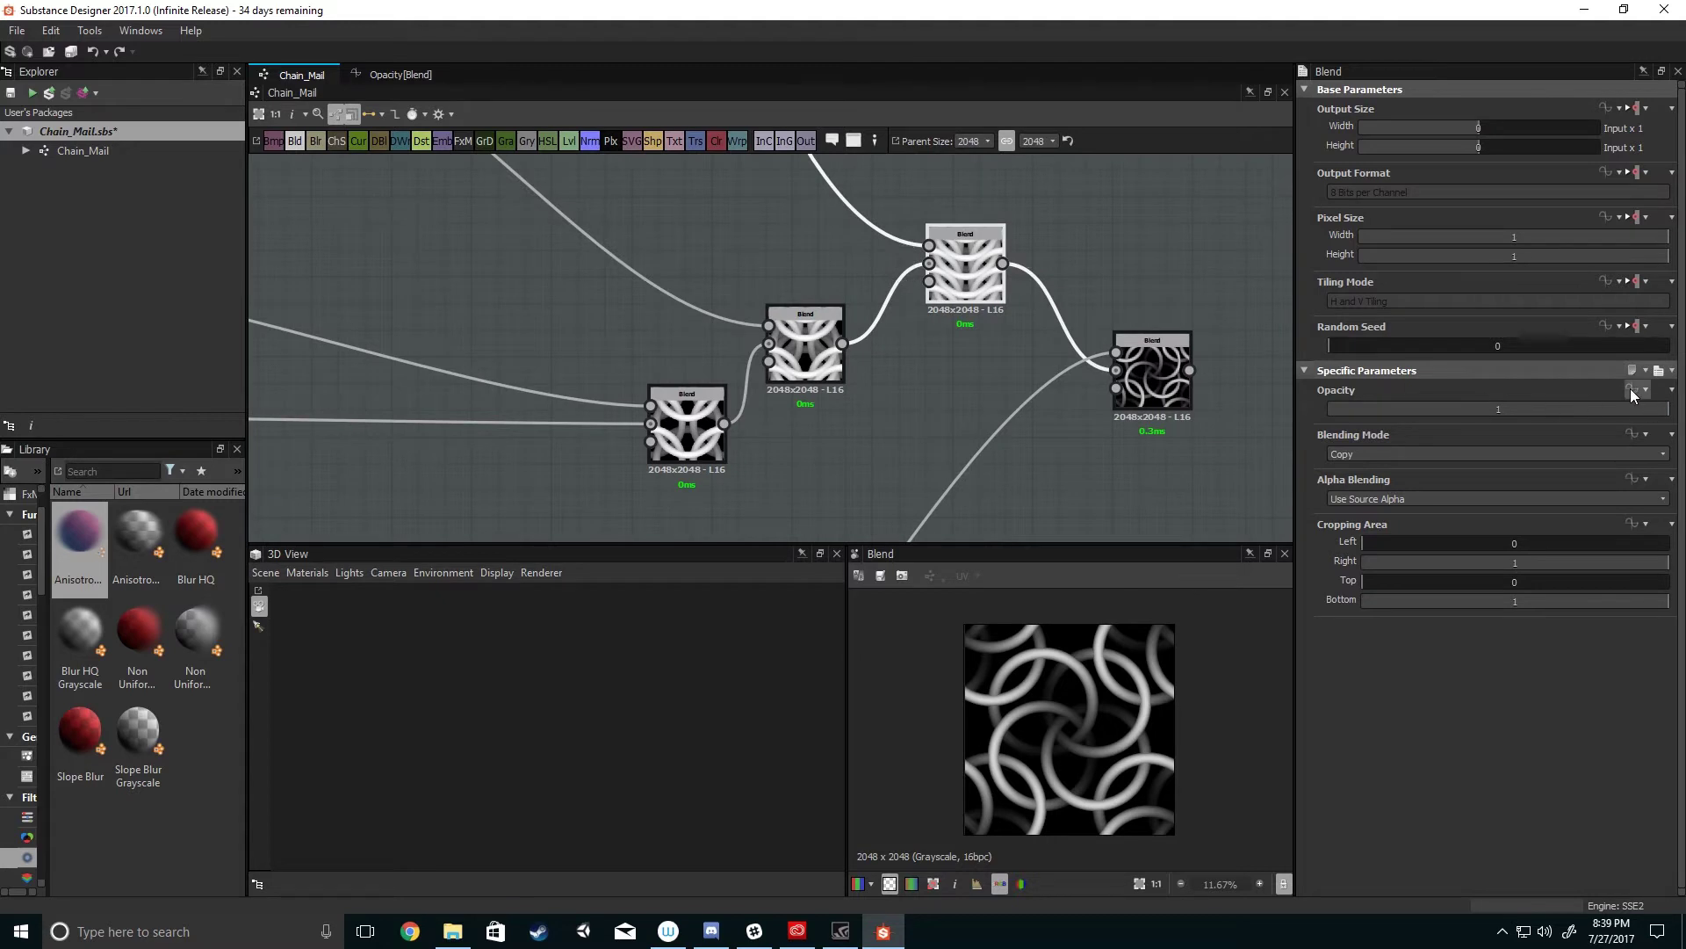
left_click(1630, 389)
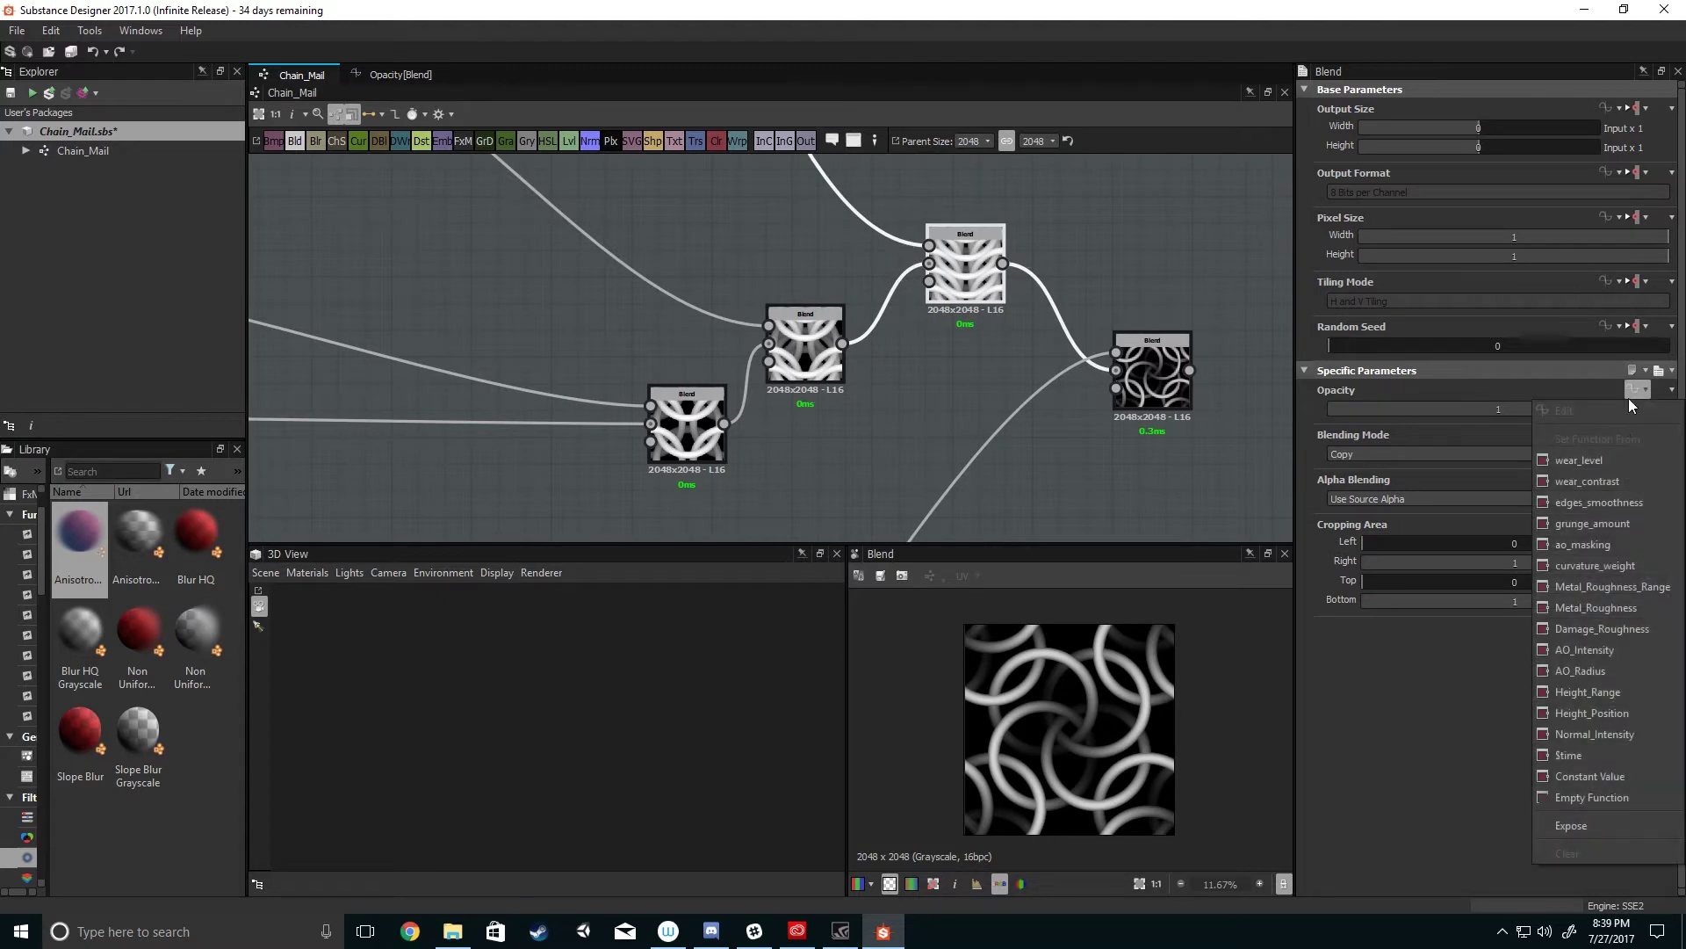
left_click(1610, 794)
left_click(1371, 432)
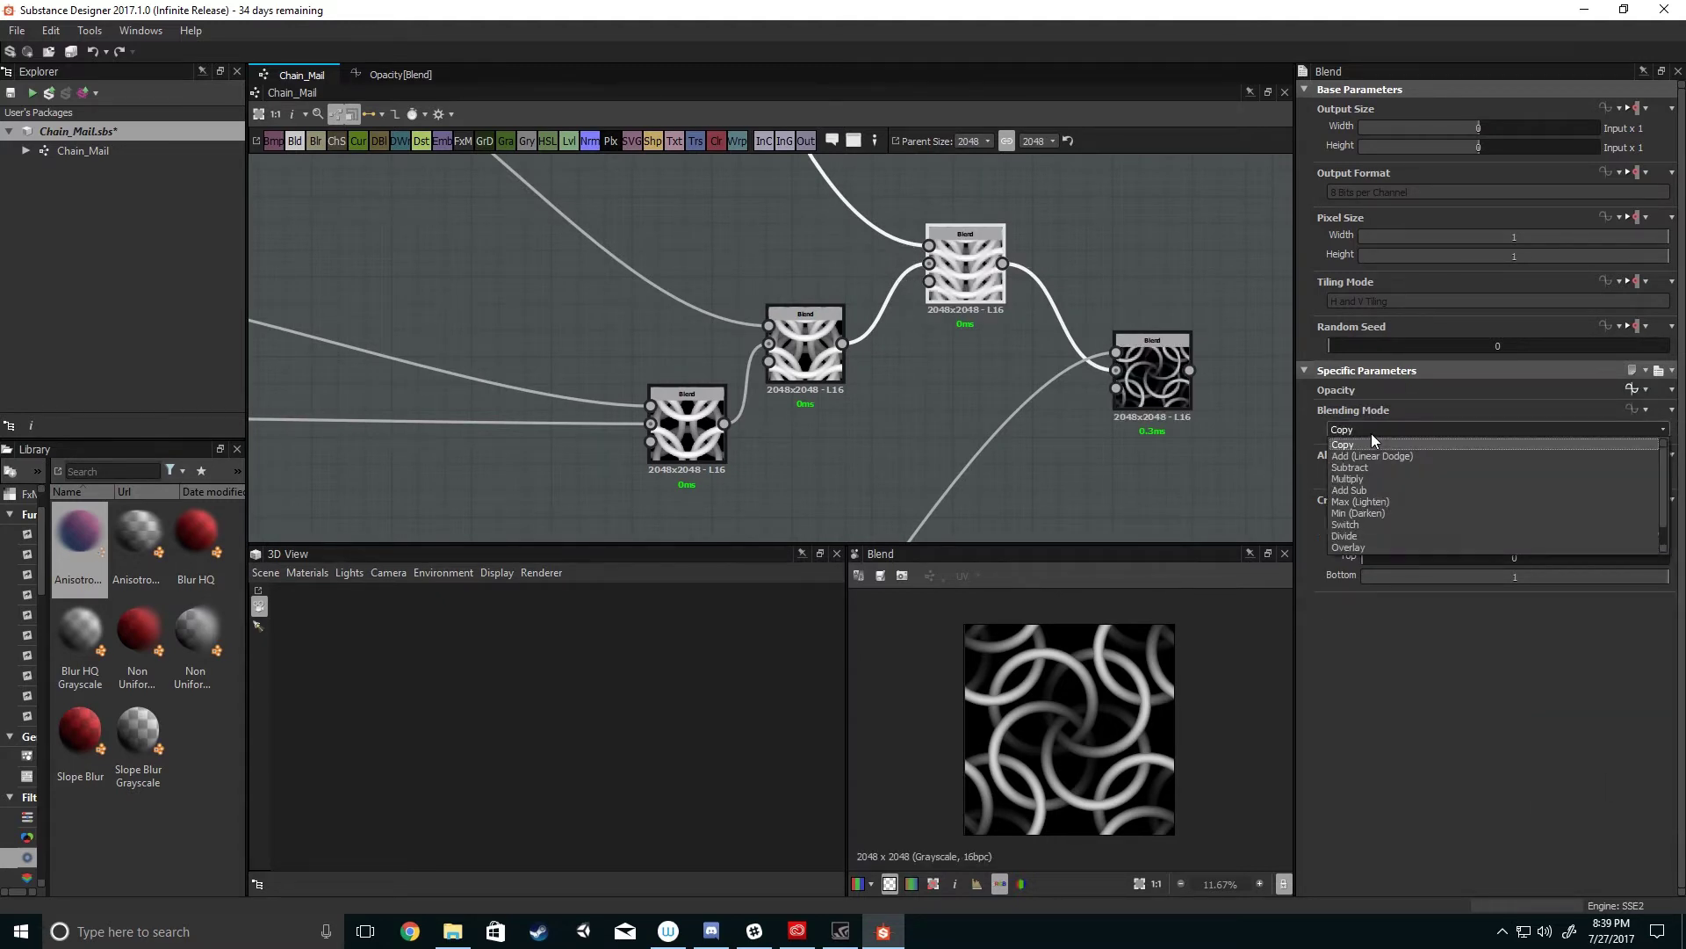
left_click(1373, 503)
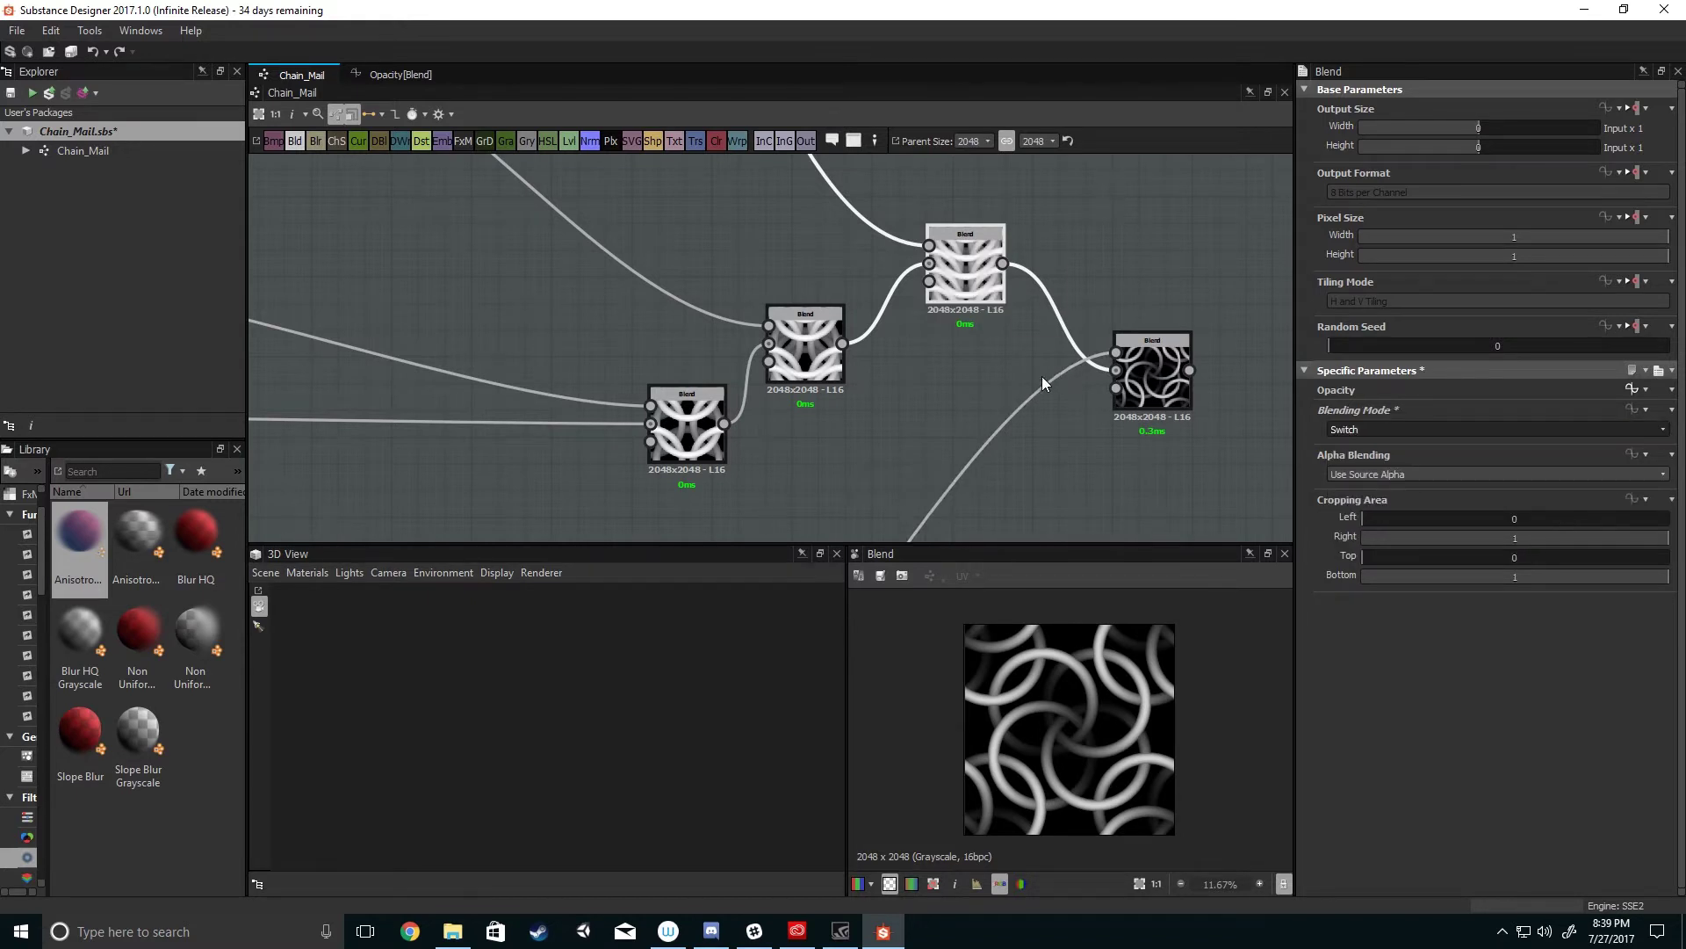
- Assign empty functions to both the opacity and the blending mode of the fourth Blend
middle_click_drag(1135, 384, 1073, 355)
left_click(1073, 356)
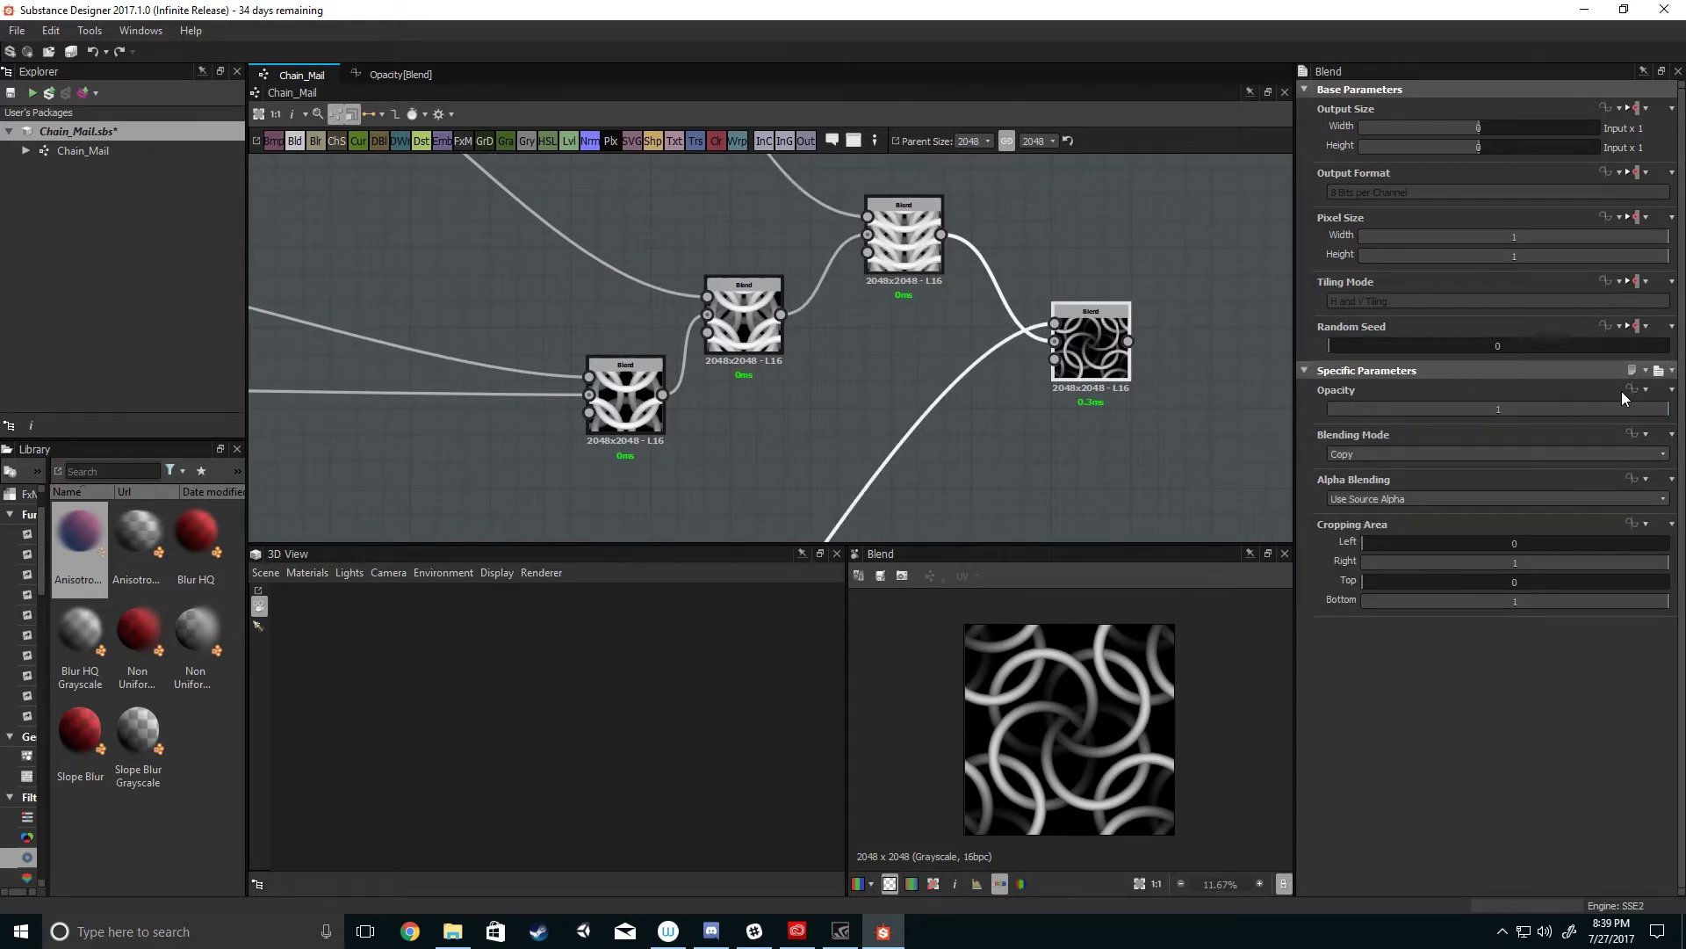
left_click(1626, 392)
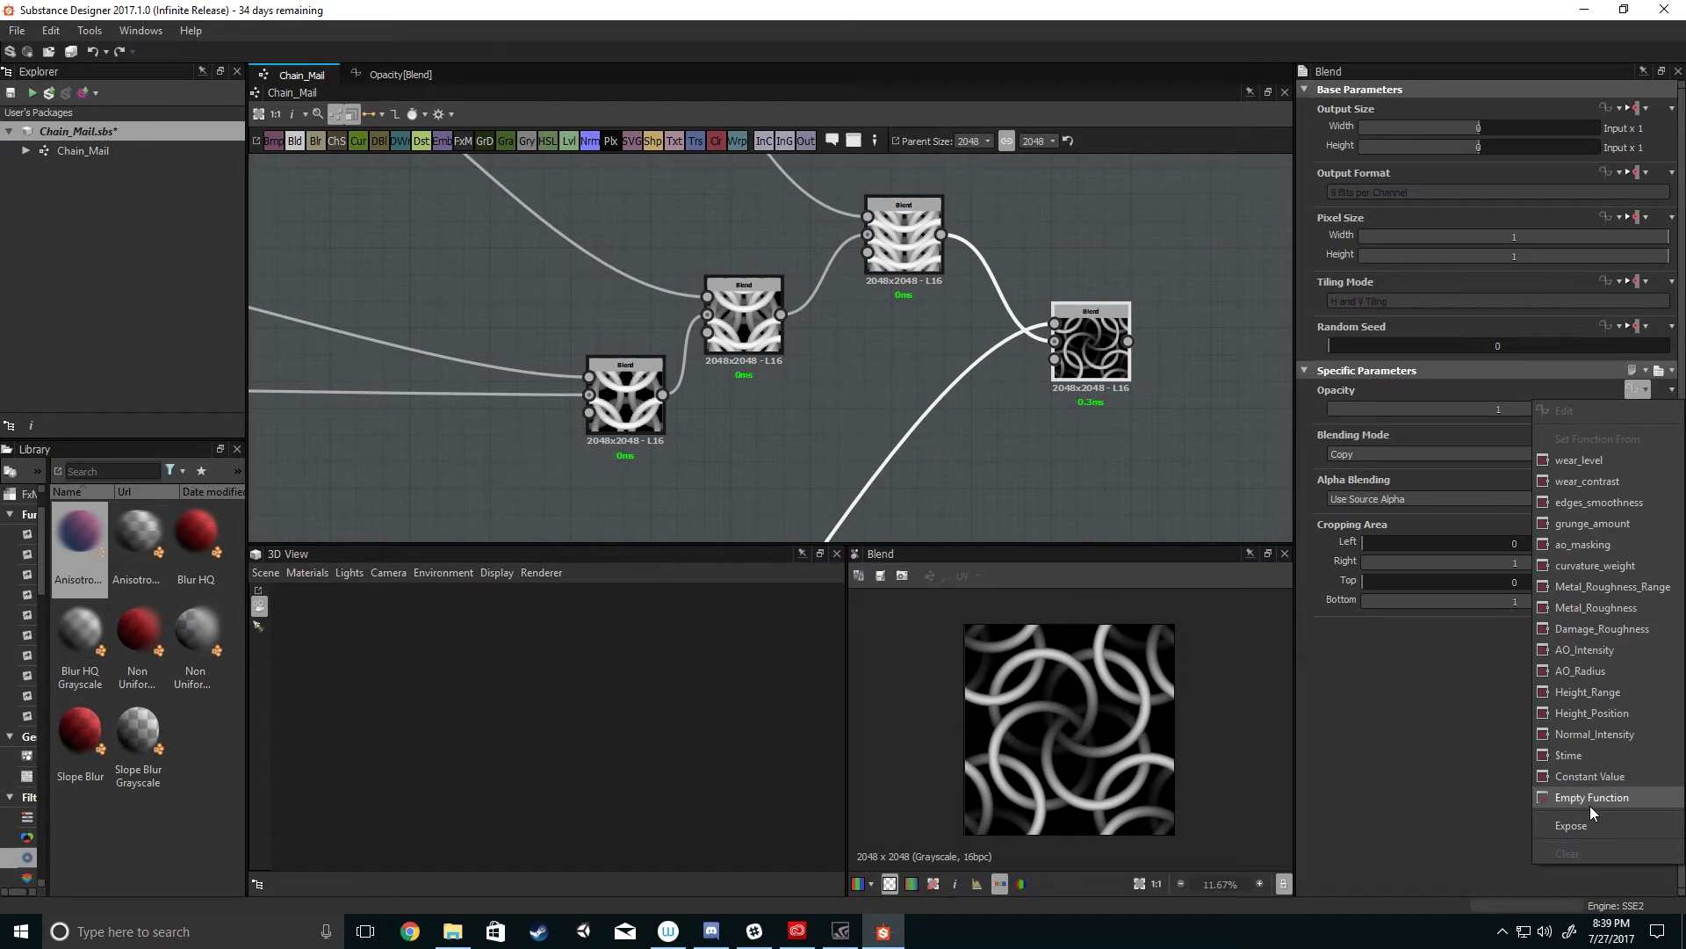
left_click(1589, 804)
left_click(1635, 409)
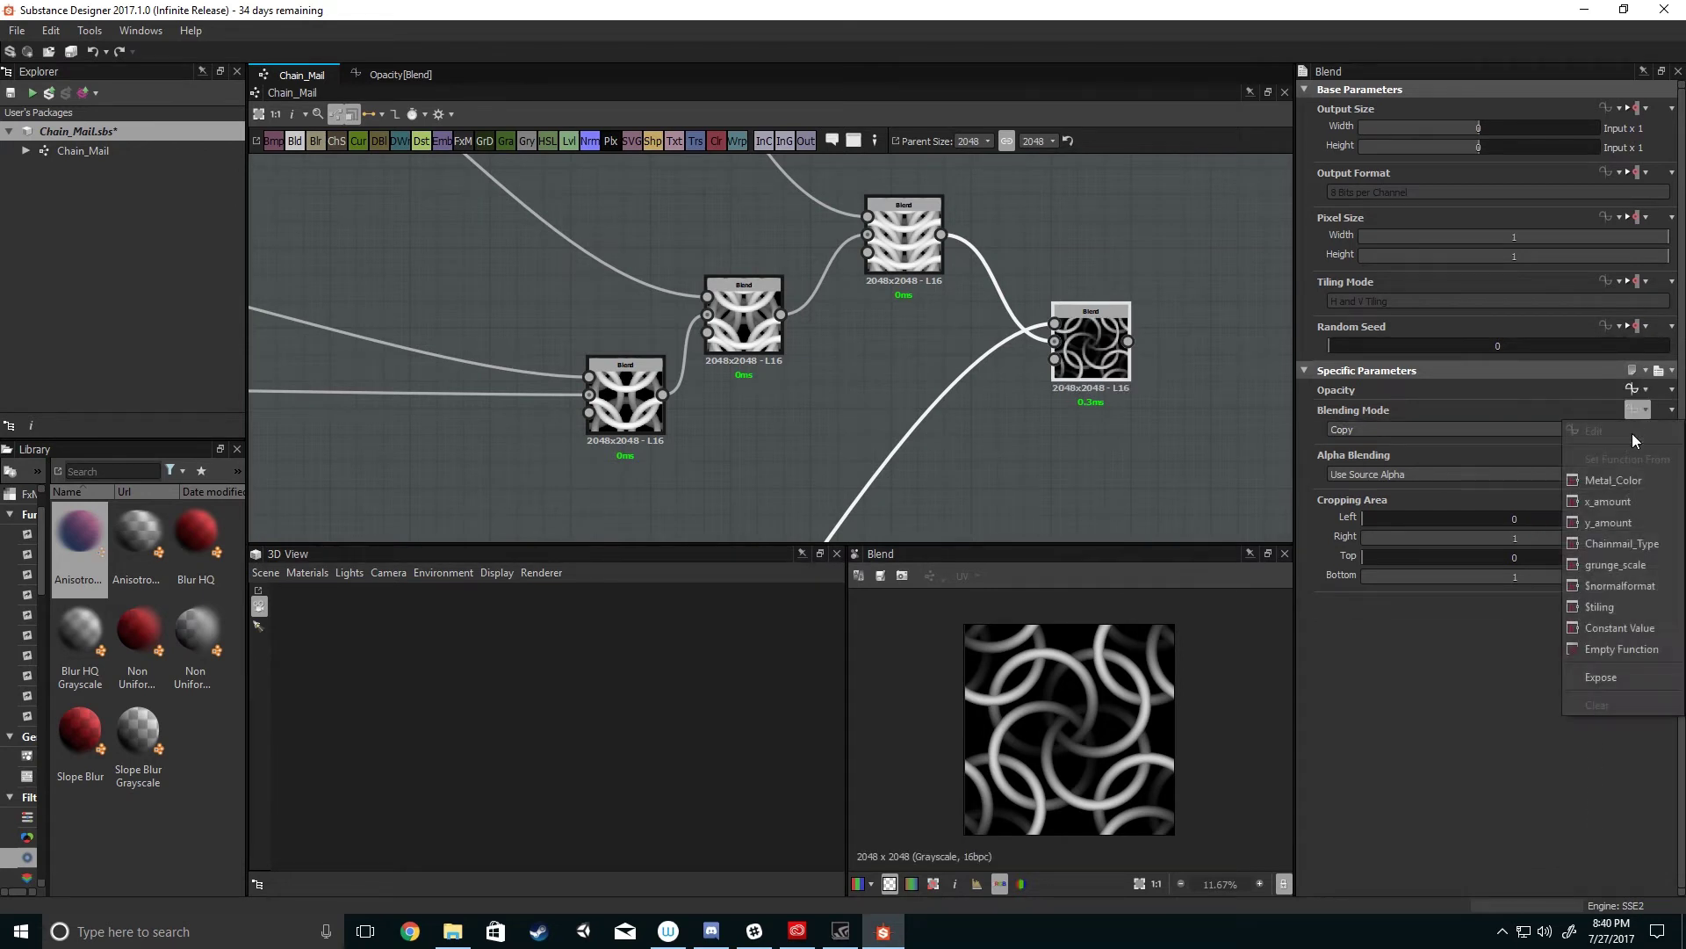
left_click(1621, 650)
- Connect the fourth Blend's output to the red node that feeds the material outputs
middle_click_drag(996, 439, 1071, 358)
scroll(949, 378, "down", 2)
scroll(964, 433, "down", 1)
middle_click_drag(964, 433, 817, 365)
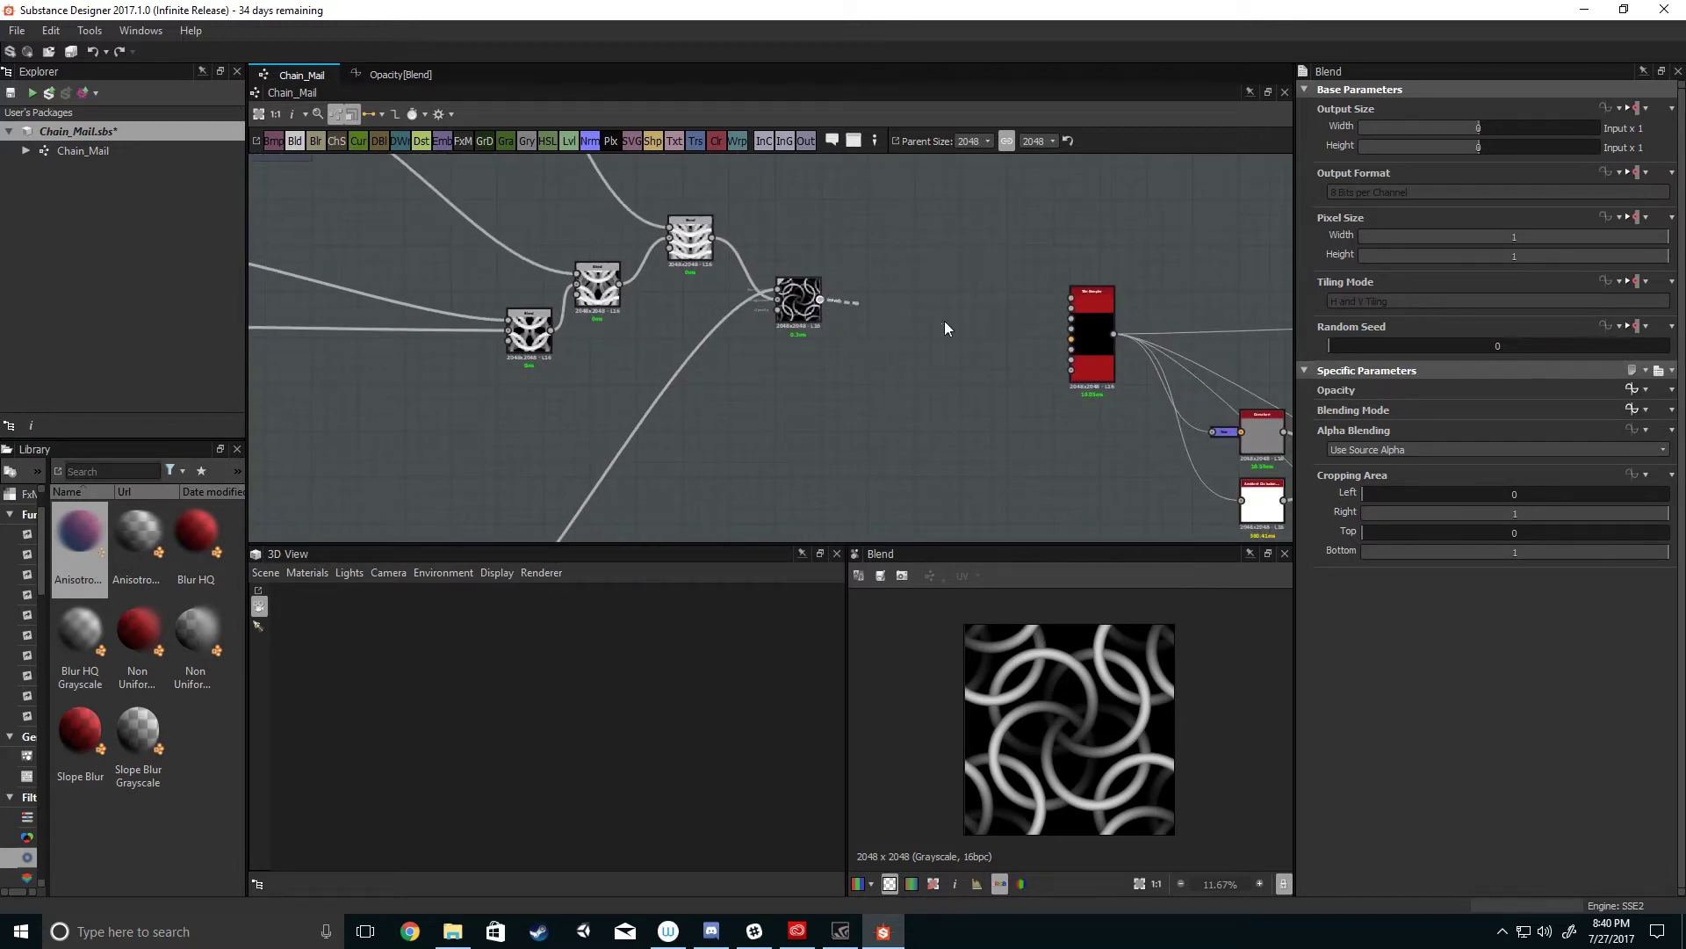
middle_click_drag(882, 314, 749, 343)
scroll(817, 294, "up", 2)
left_click_drag(604, 302, 918, 281)
scroll(924, 278, "up", 1)
- Examine the first Blend's parameters and its incoming connections from the European 4 in 1 and European 6 in 1 patterns
scroll(798, 381, "down", 3)
middle_click_drag(723, 406, 955, 403)
scroll(949, 409, "down", 1)
scroll(919, 448, "up", 2)
scroll(917, 445, "down", 2)
scroll(915, 403, "up", 2)
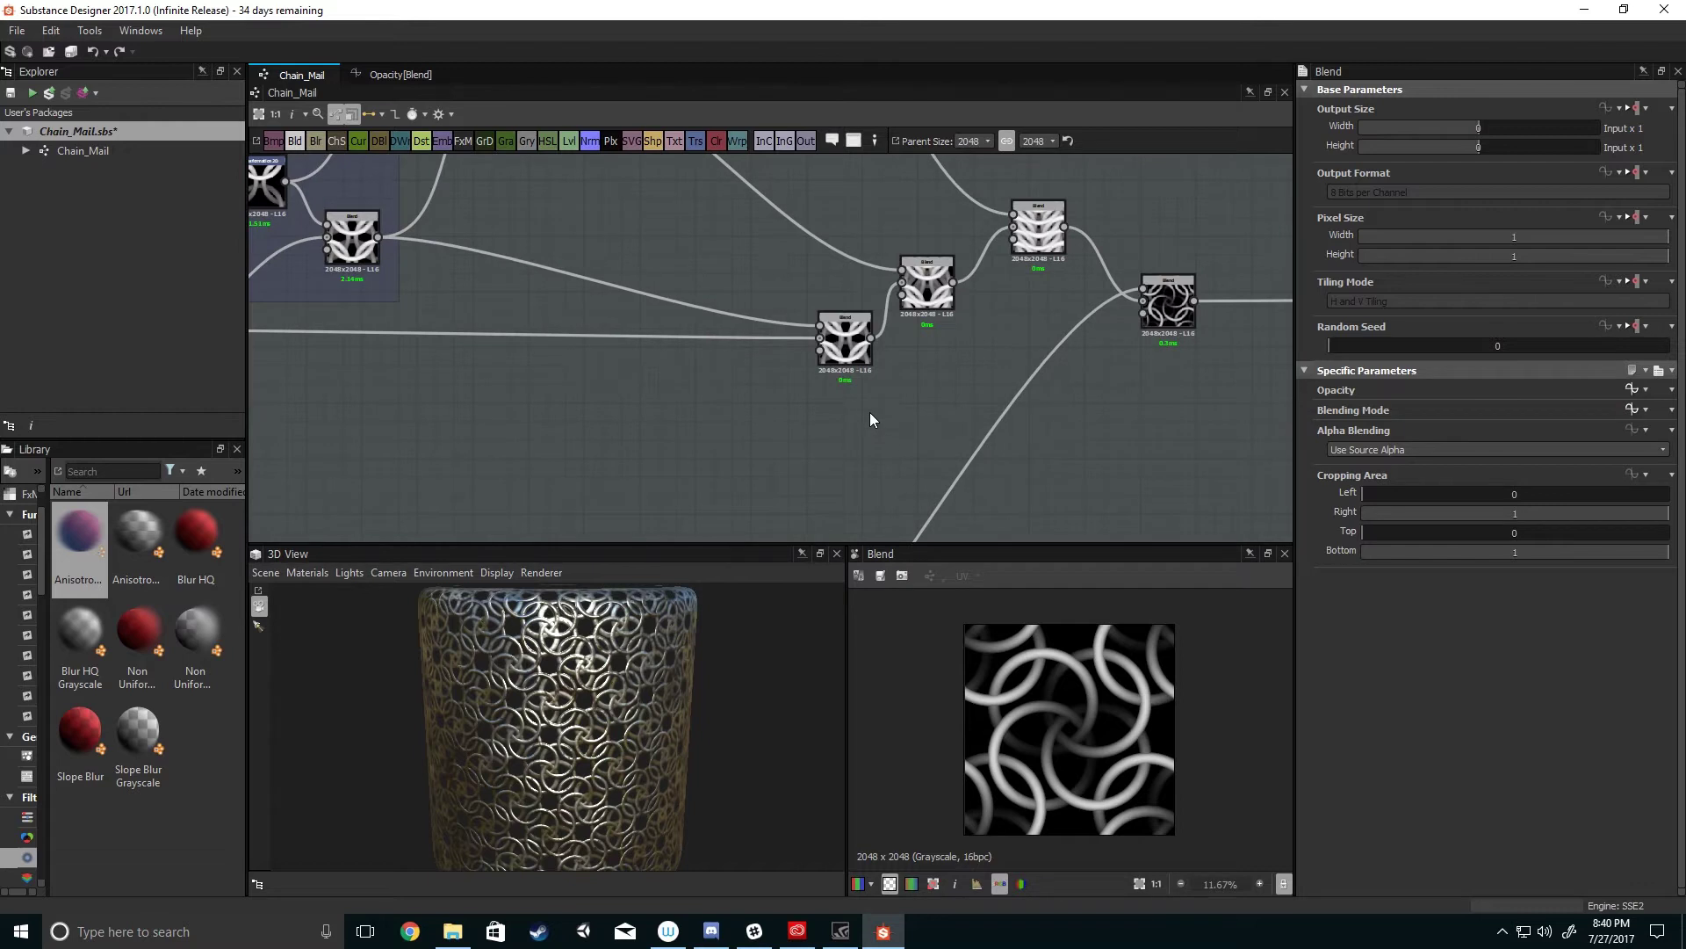
middle_click_drag(870, 413, 861, 457)
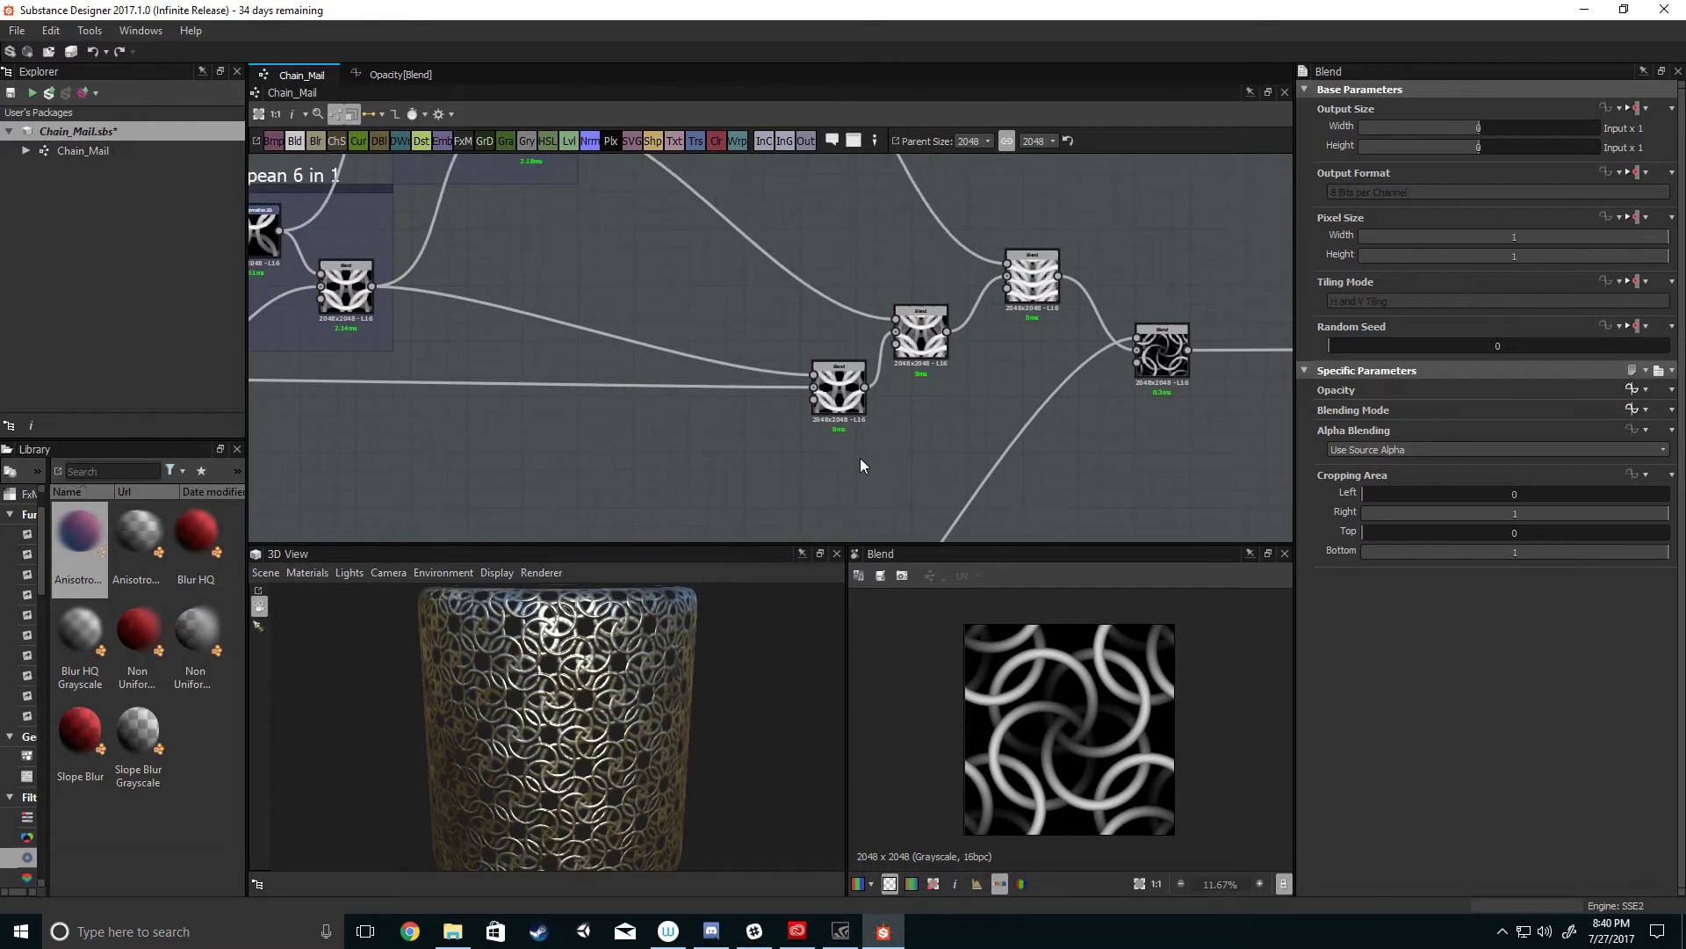
left_click(845, 411)
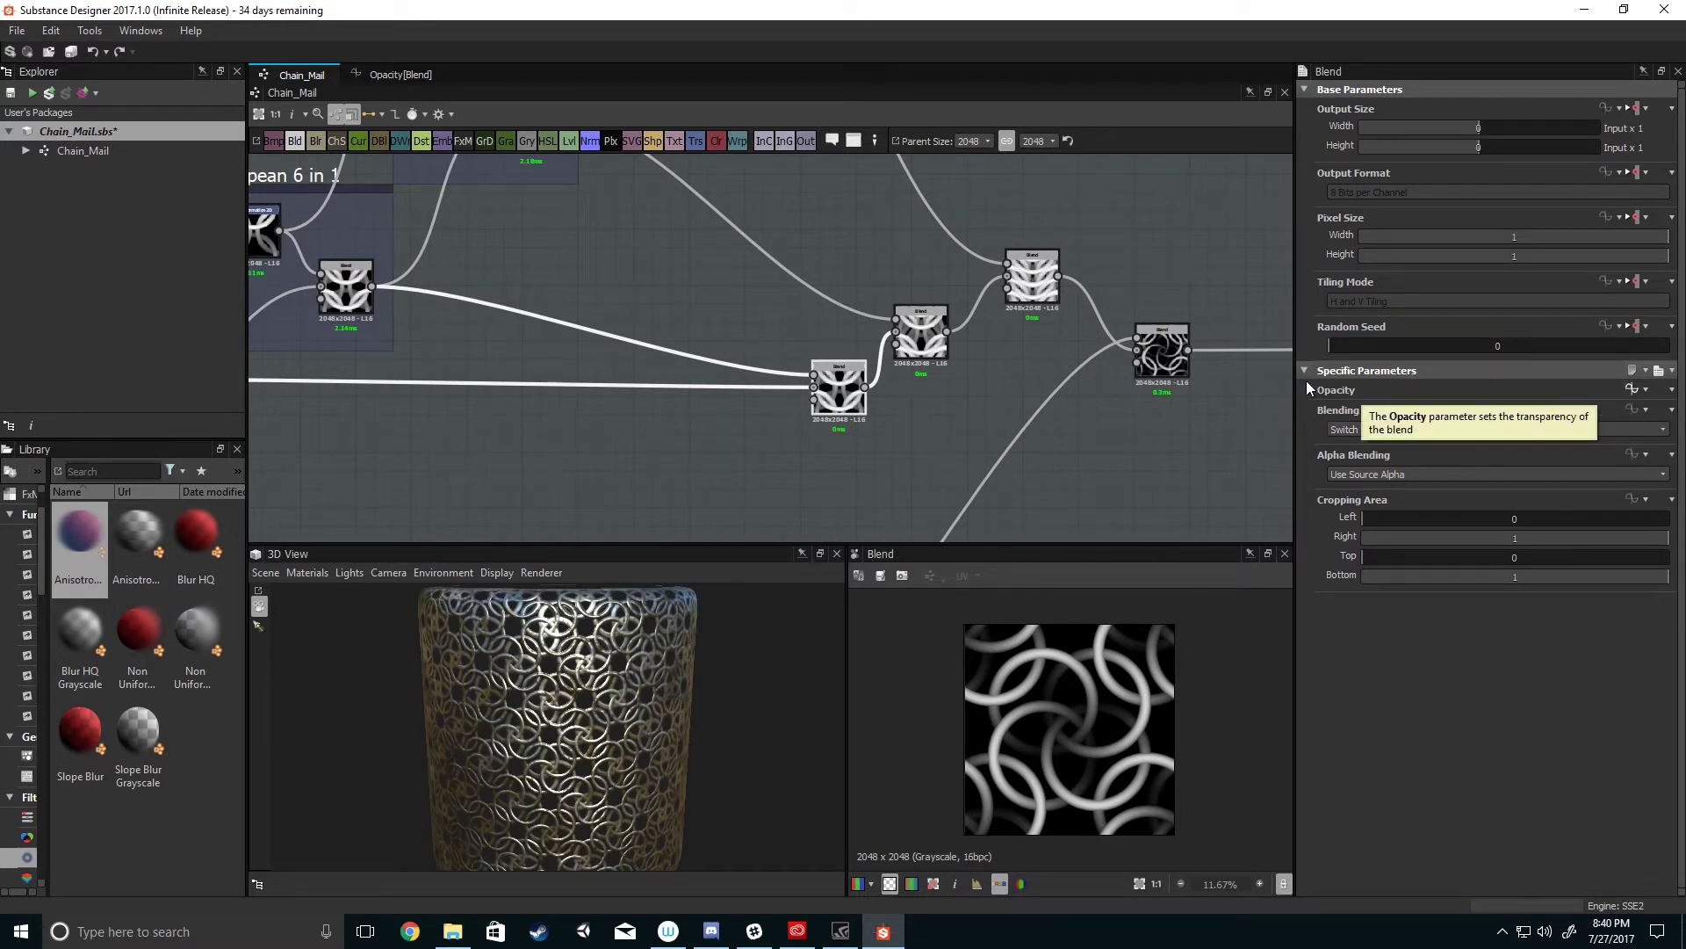
middle_click_drag(967, 408, 754, 494)
scroll(826, 448, "up", 1)
middle_click_drag(827, 418, 969, 336)
scroll(900, 414, "up", 1)
middle_click_drag(899, 414, 949, 482)
scroll(950, 482, "down", 3)
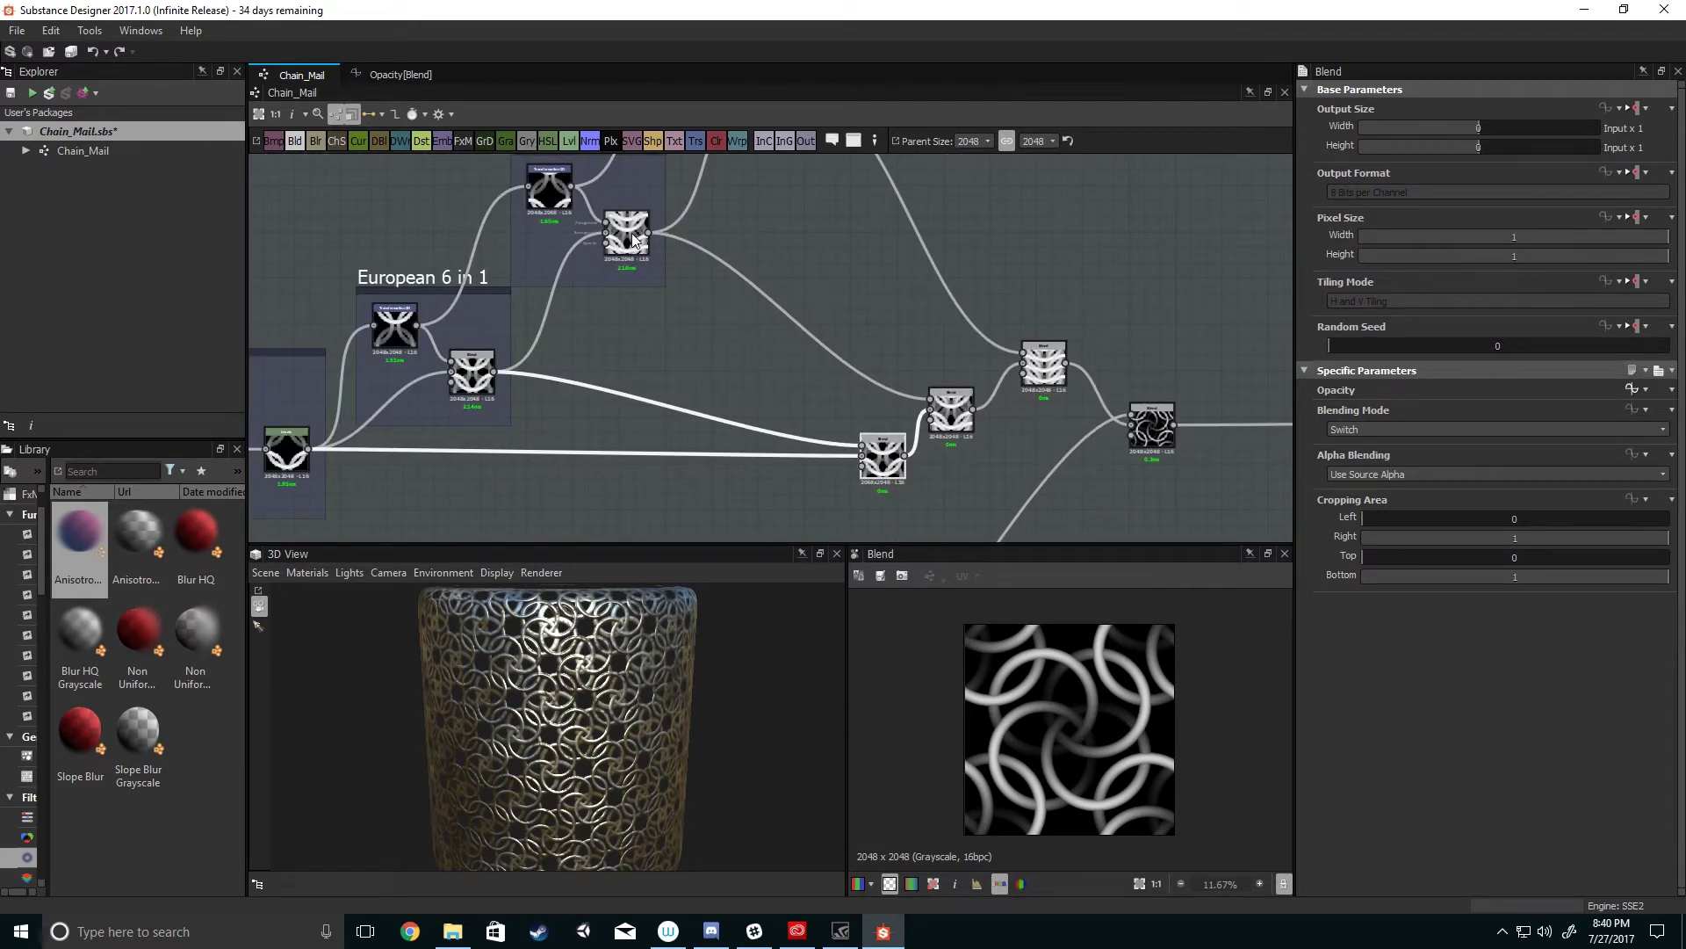
middle_click_drag(944, 423, 872, 393)
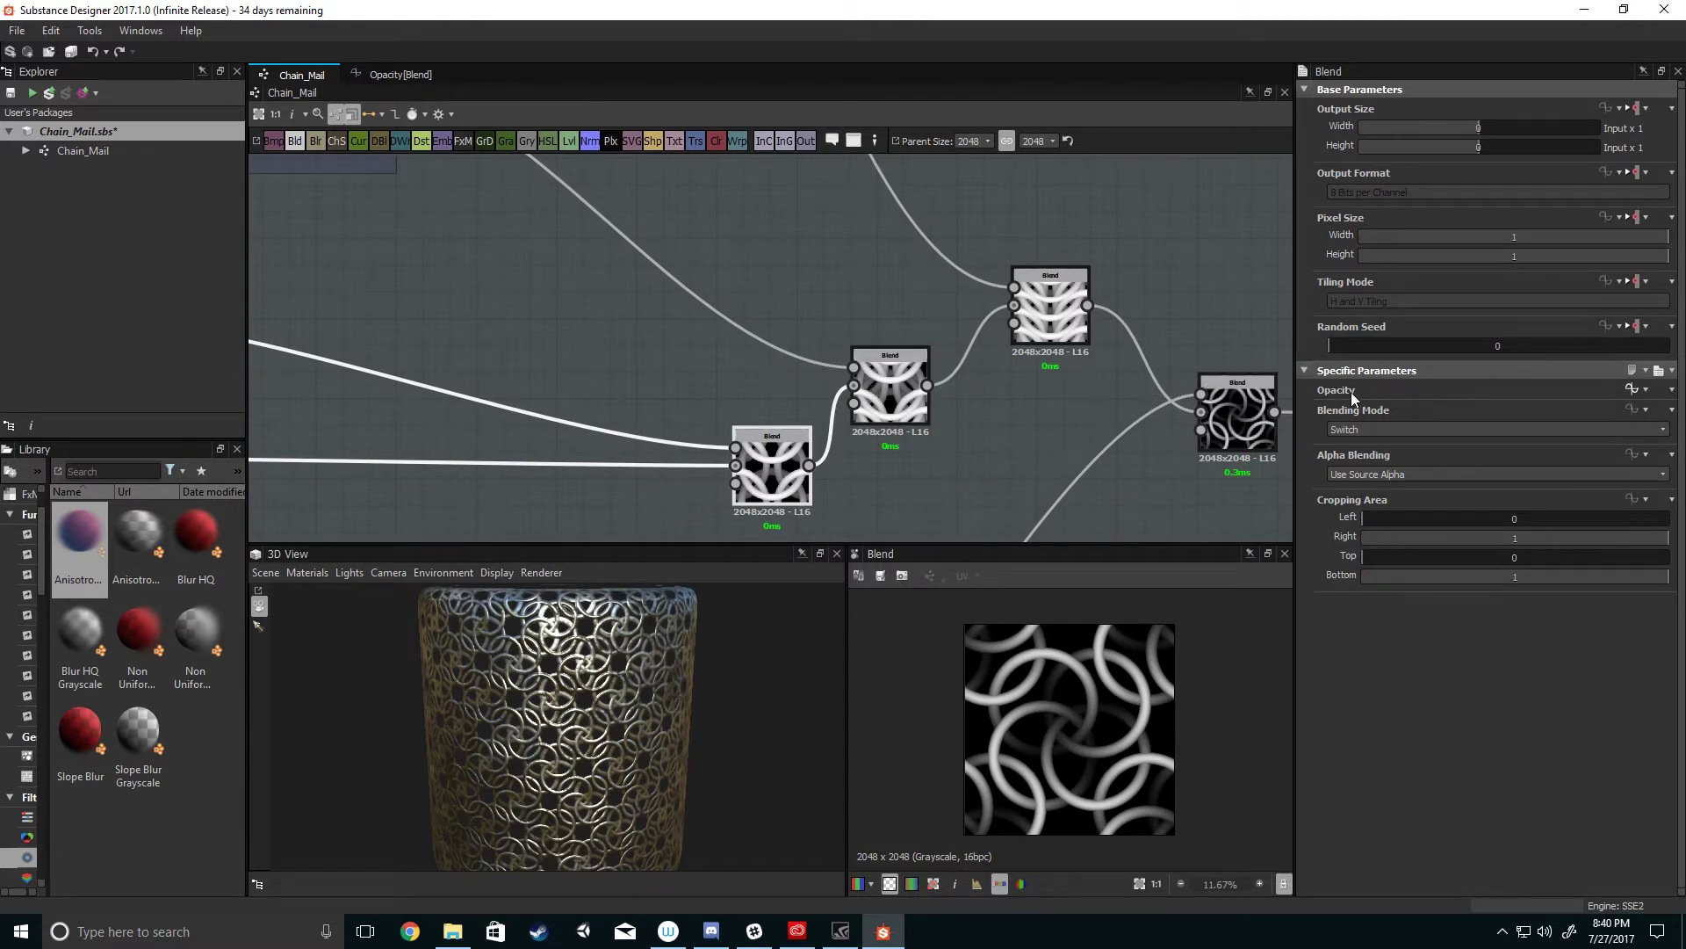
- Preview the second Blend and examine its foreground and background connections
double_click(882, 387)
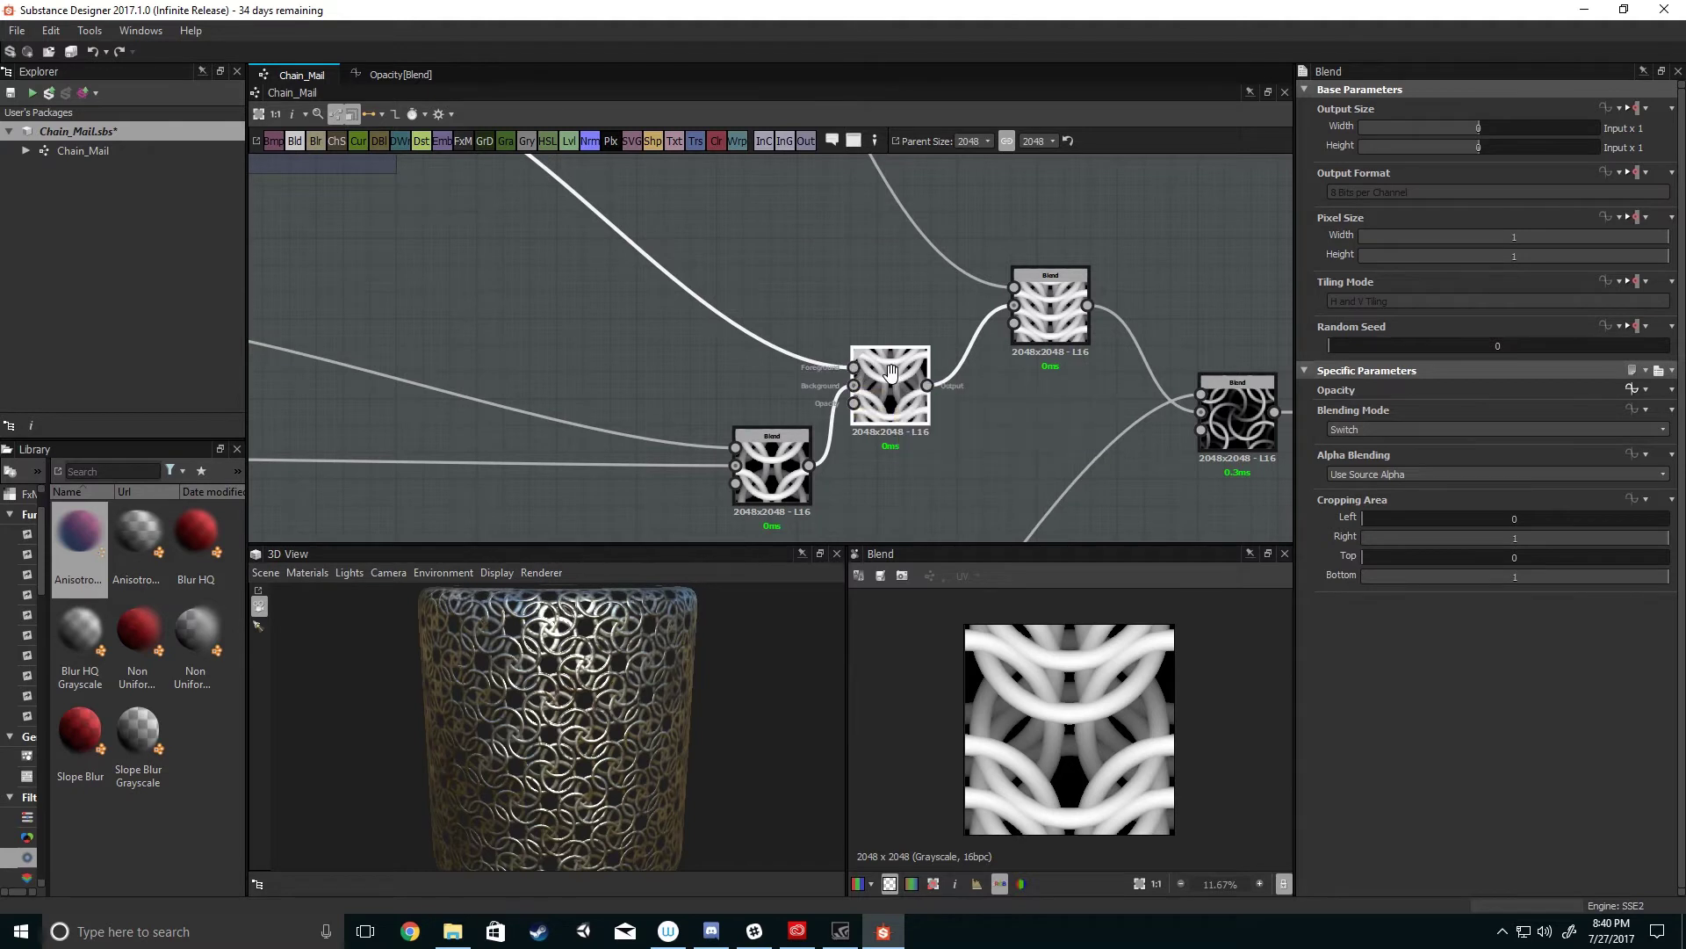
middle_click_drag(894, 374, 792, 393)
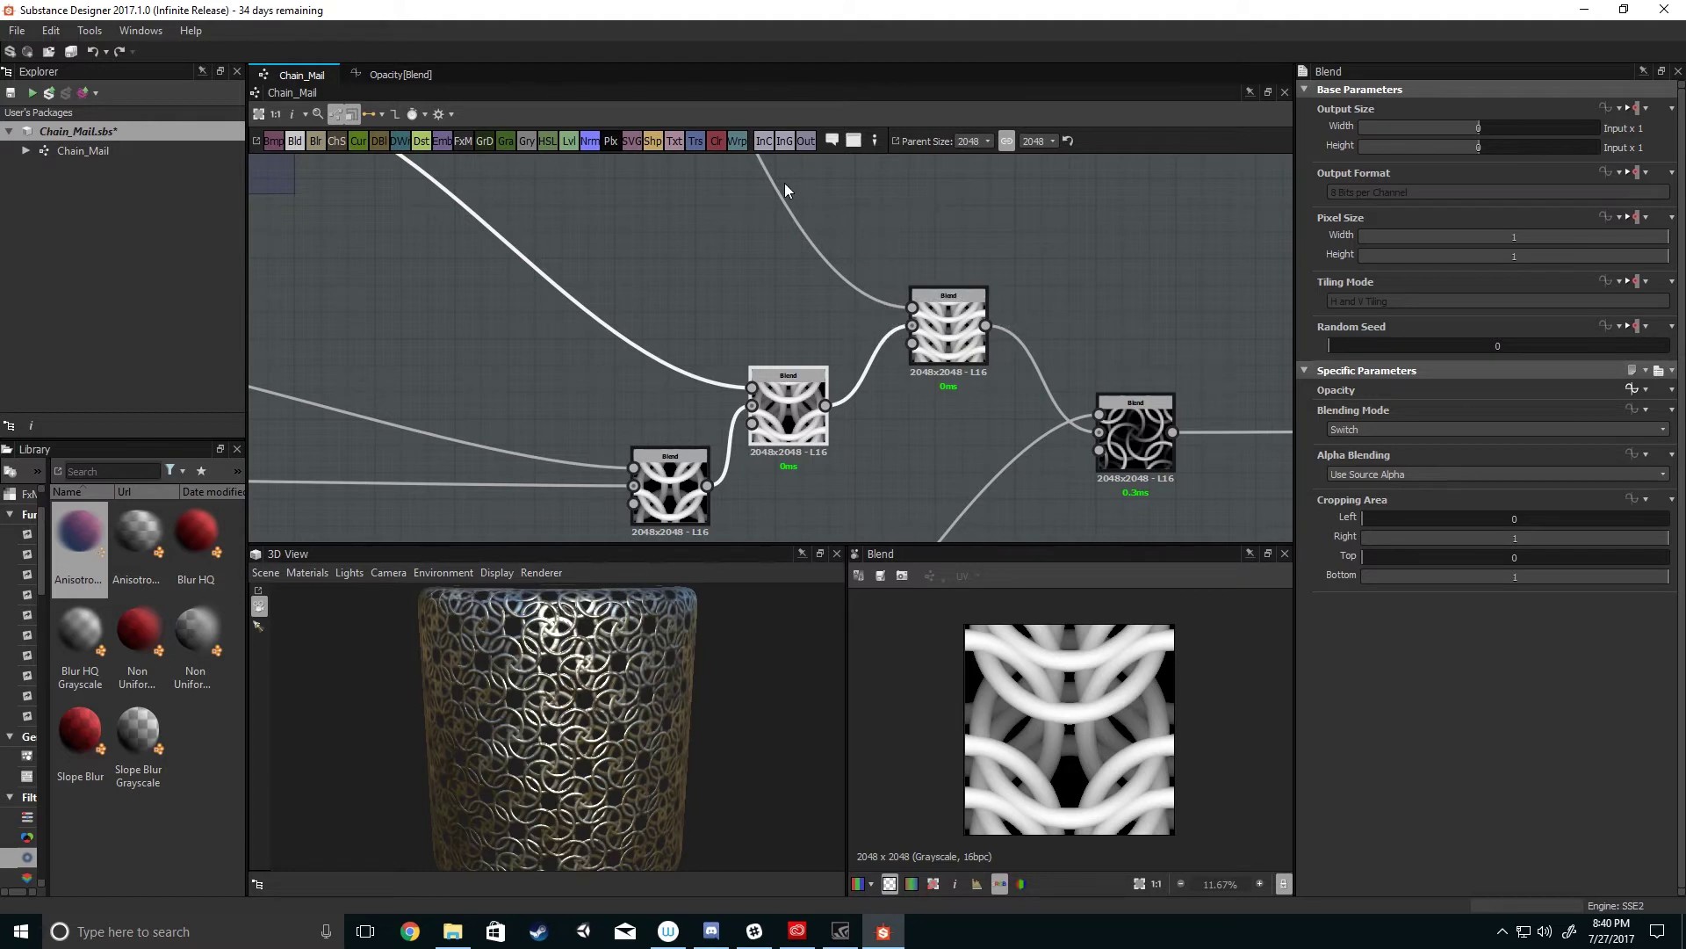
scroll(916, 304, "down", 3)
middle_click_drag(798, 364, 896, 434)
scroll(910, 414, "up", 2)
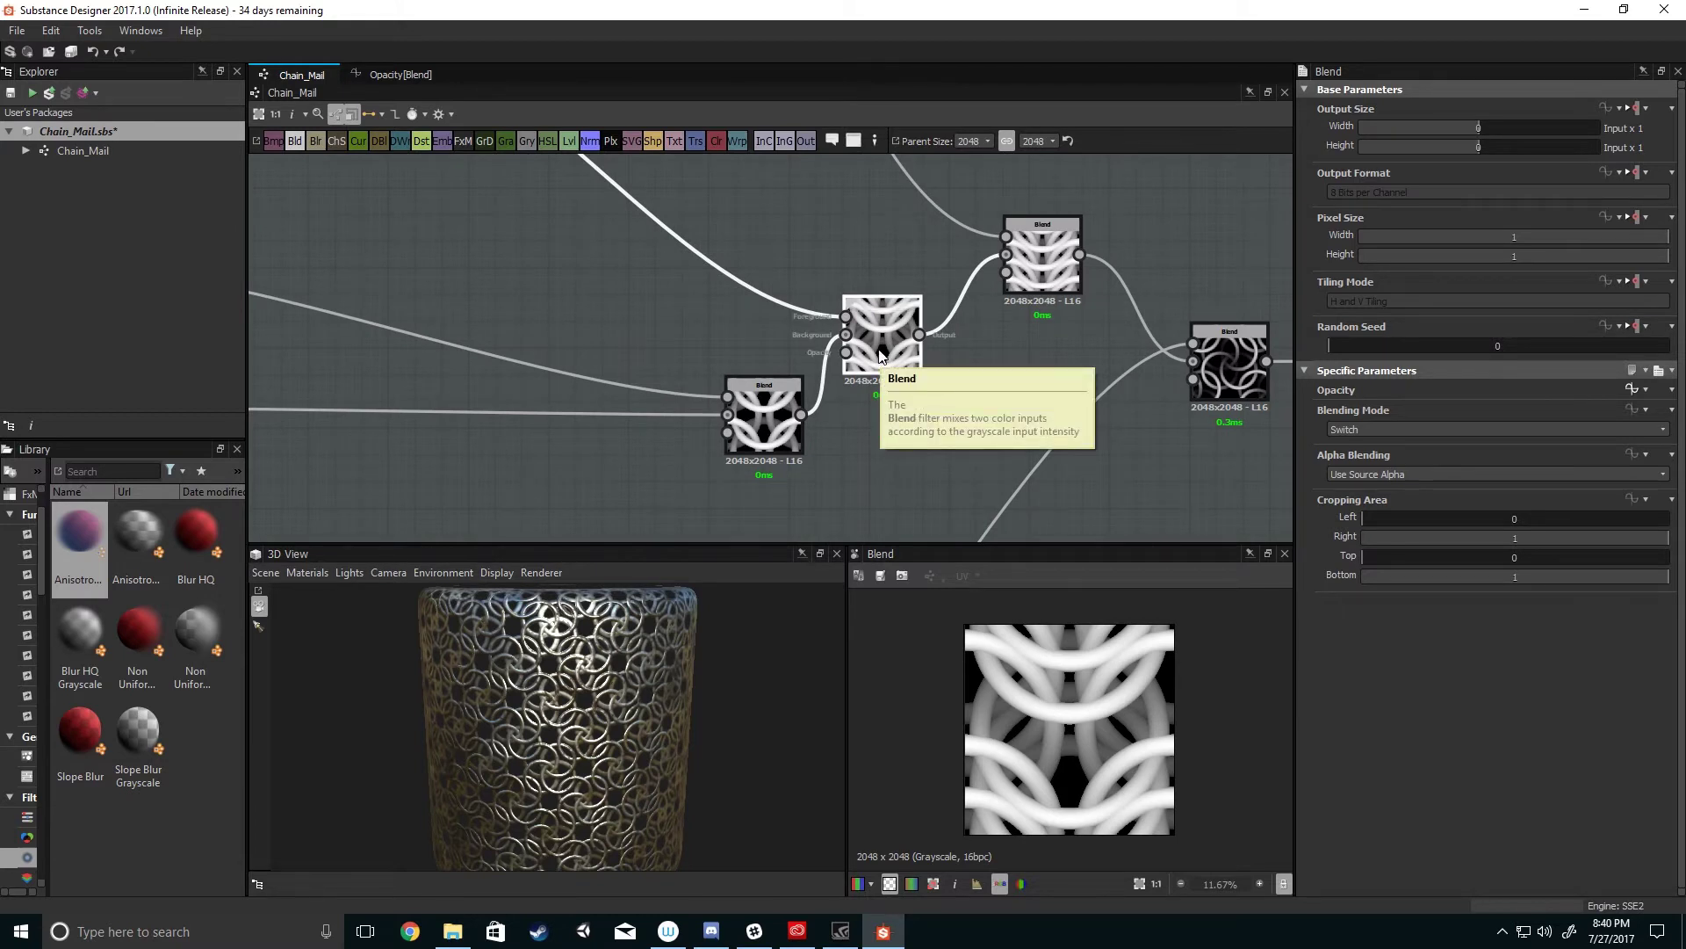
scroll(879, 378, "down", 2)
middle_click_drag(874, 414, 899, 389)
scroll(894, 343, "up", 2)
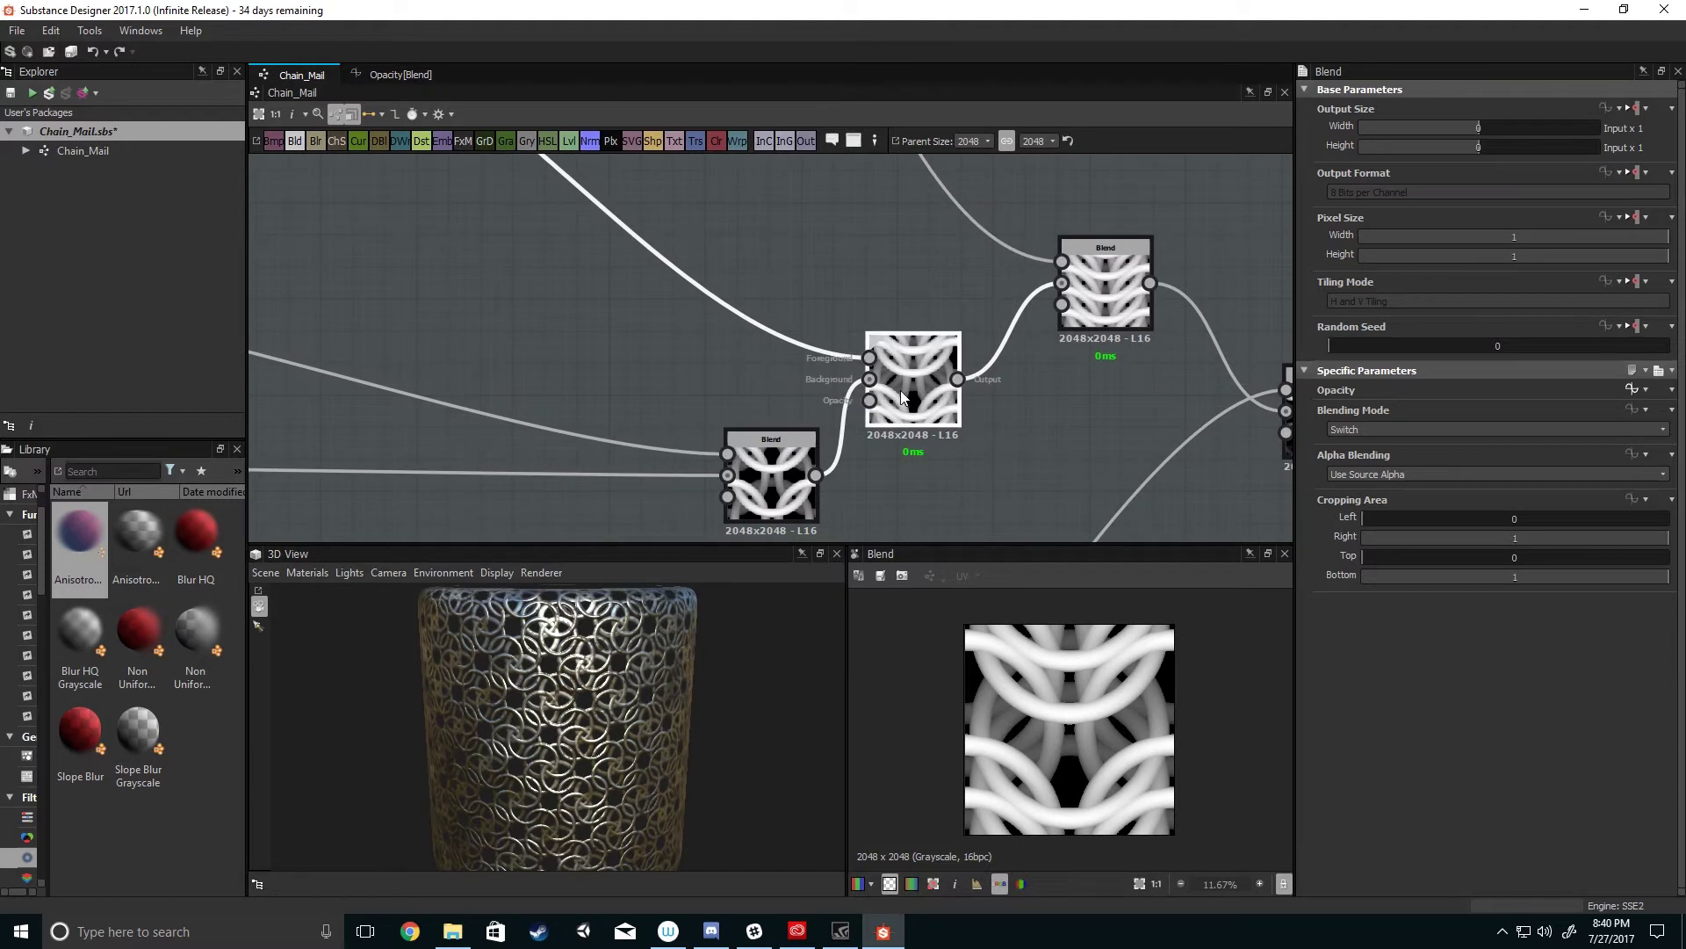
- Compare the order of the pattern frames feeding the Blend chain with the Chainmail Type parameter's value list
scroll(900, 377, "down", 2)
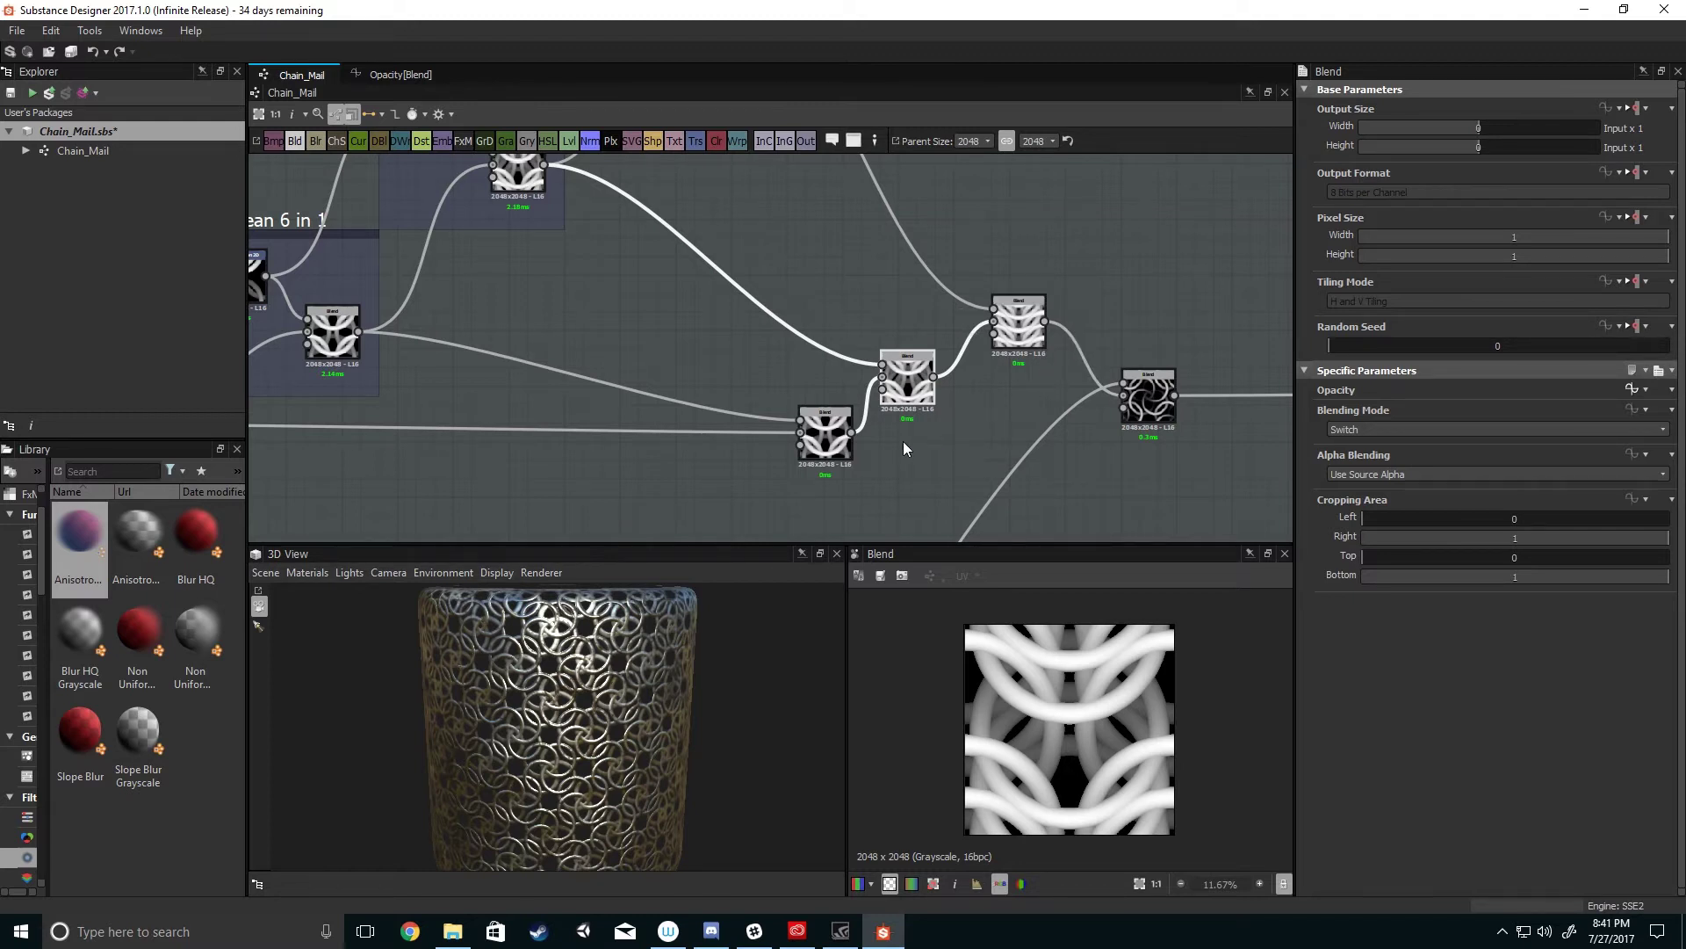
scroll(933, 440, "down", 4)
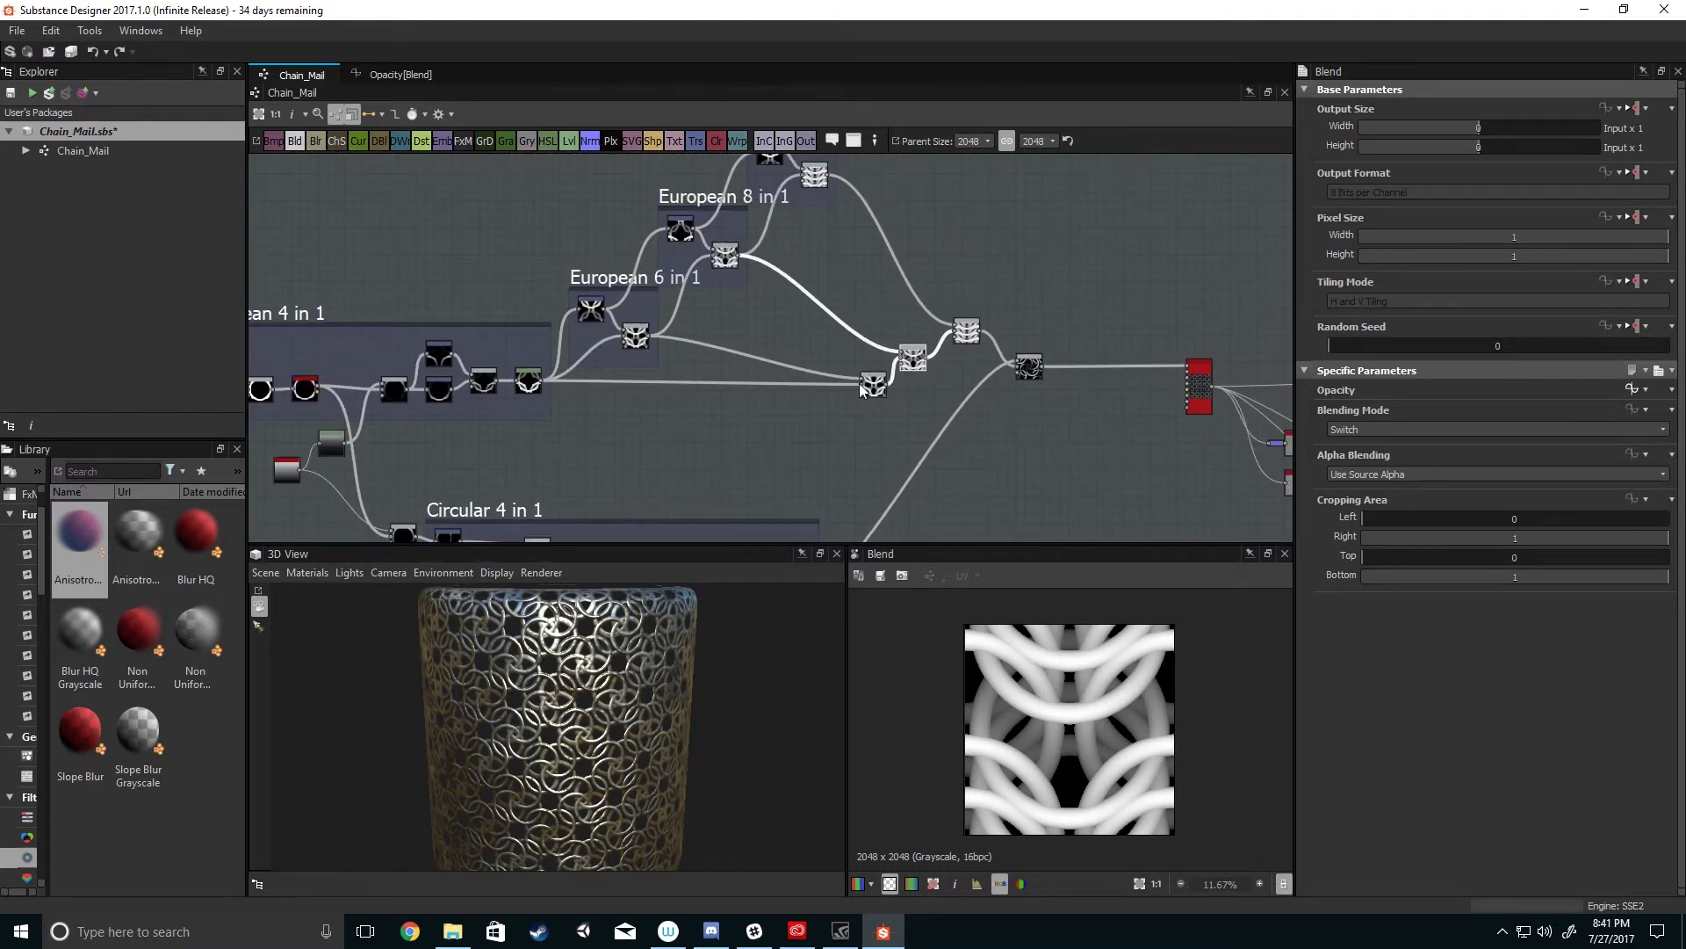
middle_click_drag(847, 361, 790, 411)
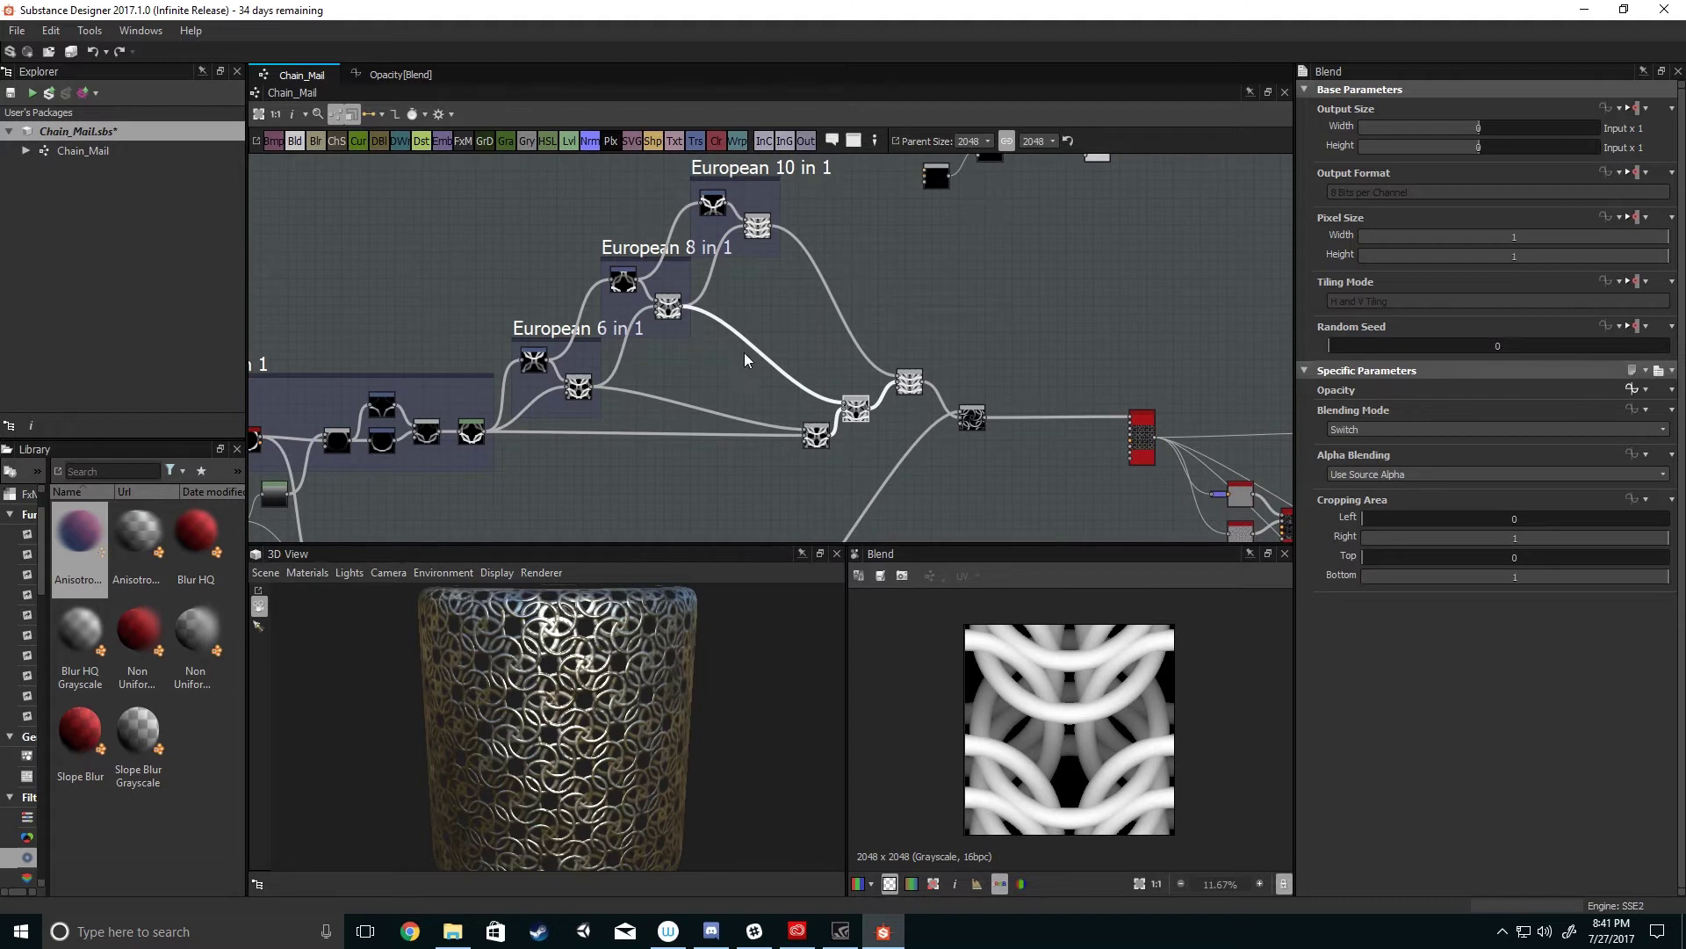
scroll(716, 349, "up", 2)
scroll(838, 432, "down", 1)
middle_click_drag(836, 429, 873, 389)
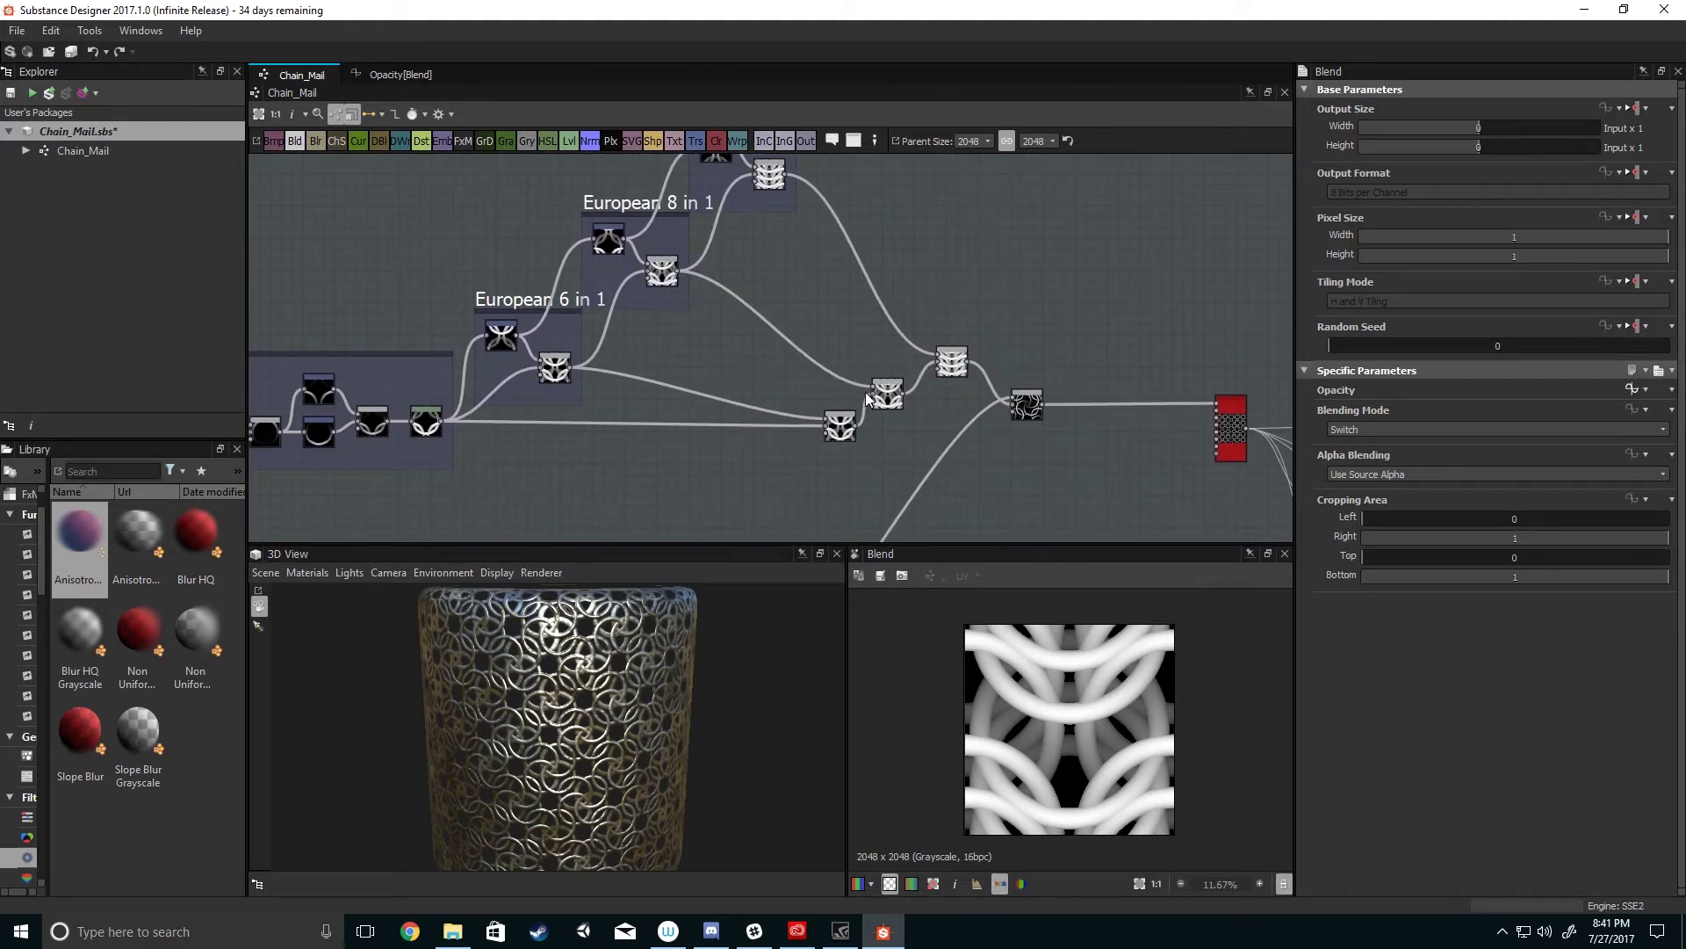
left_click(1265, 444)
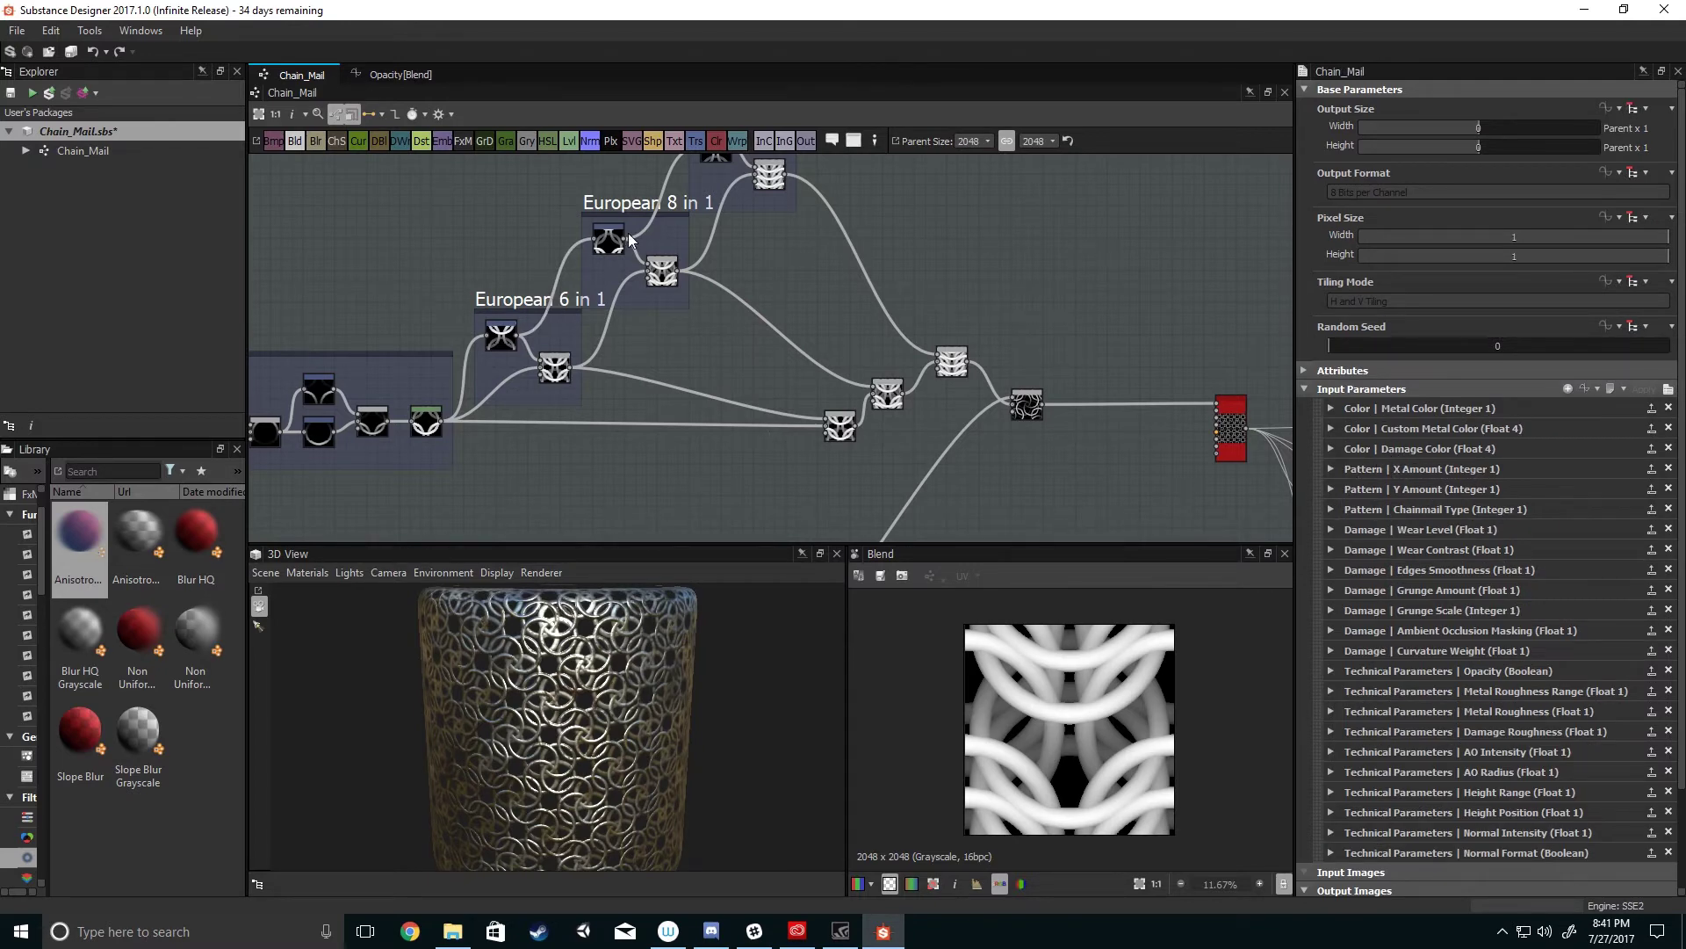
left_click(1331, 511)
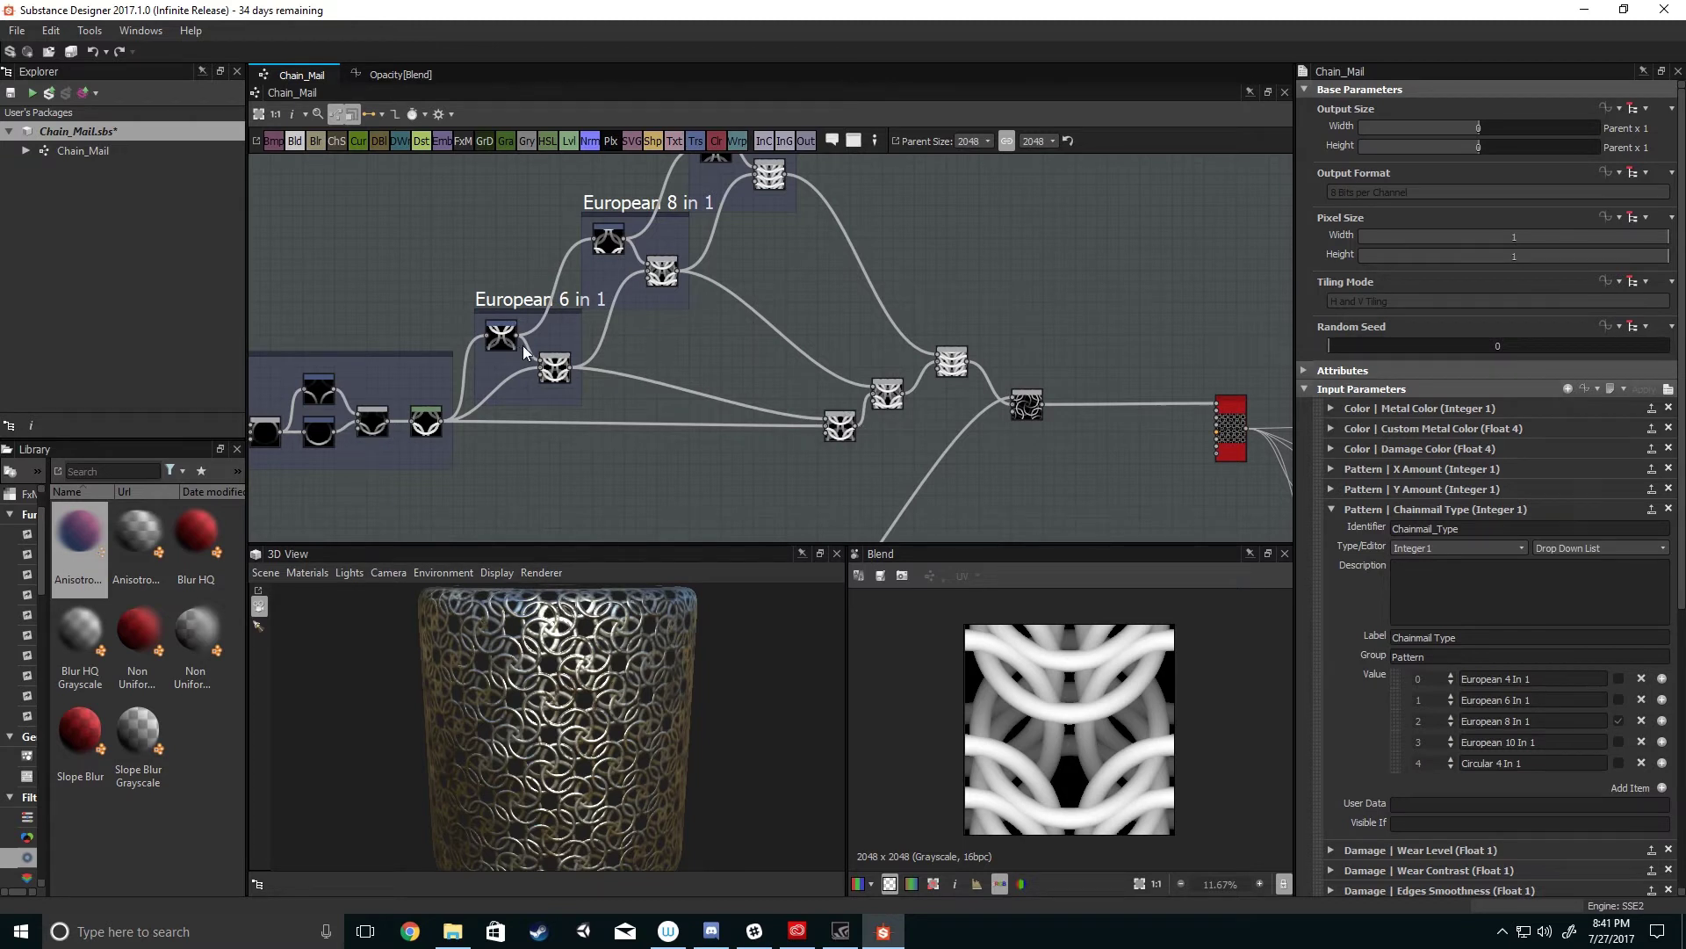
- Open the first Blend's opacity function for editing and add a Get Integer node to it
scroll(788, 435, "up", 3)
left_click(806, 356)
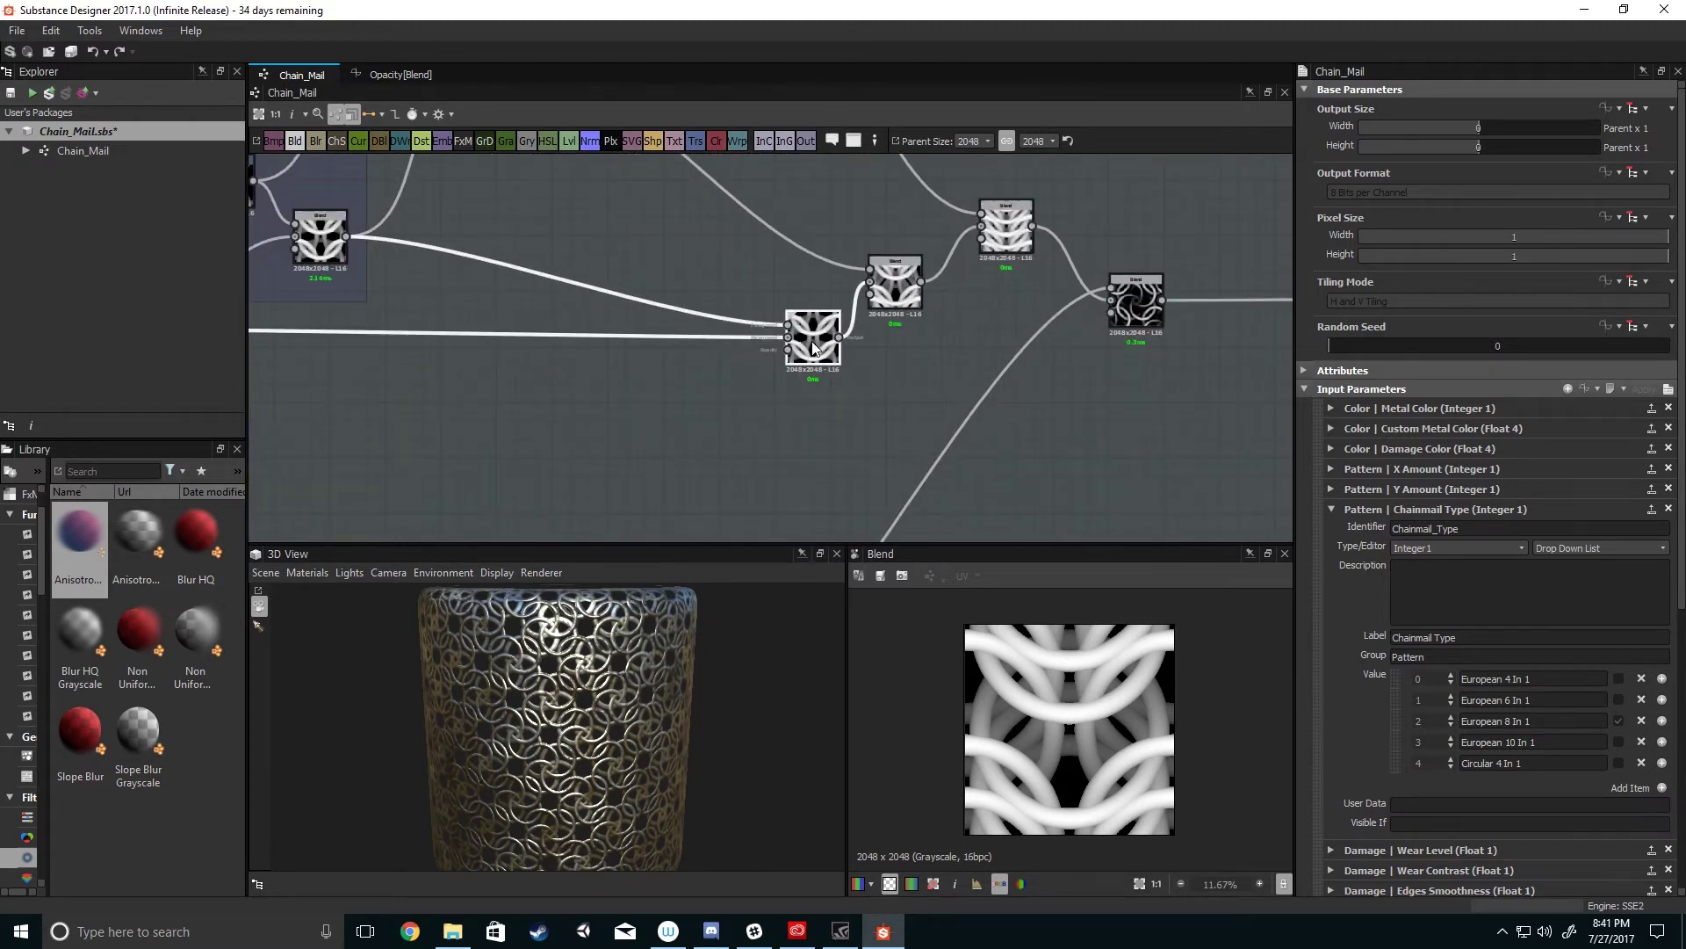
left_click(1630, 388)
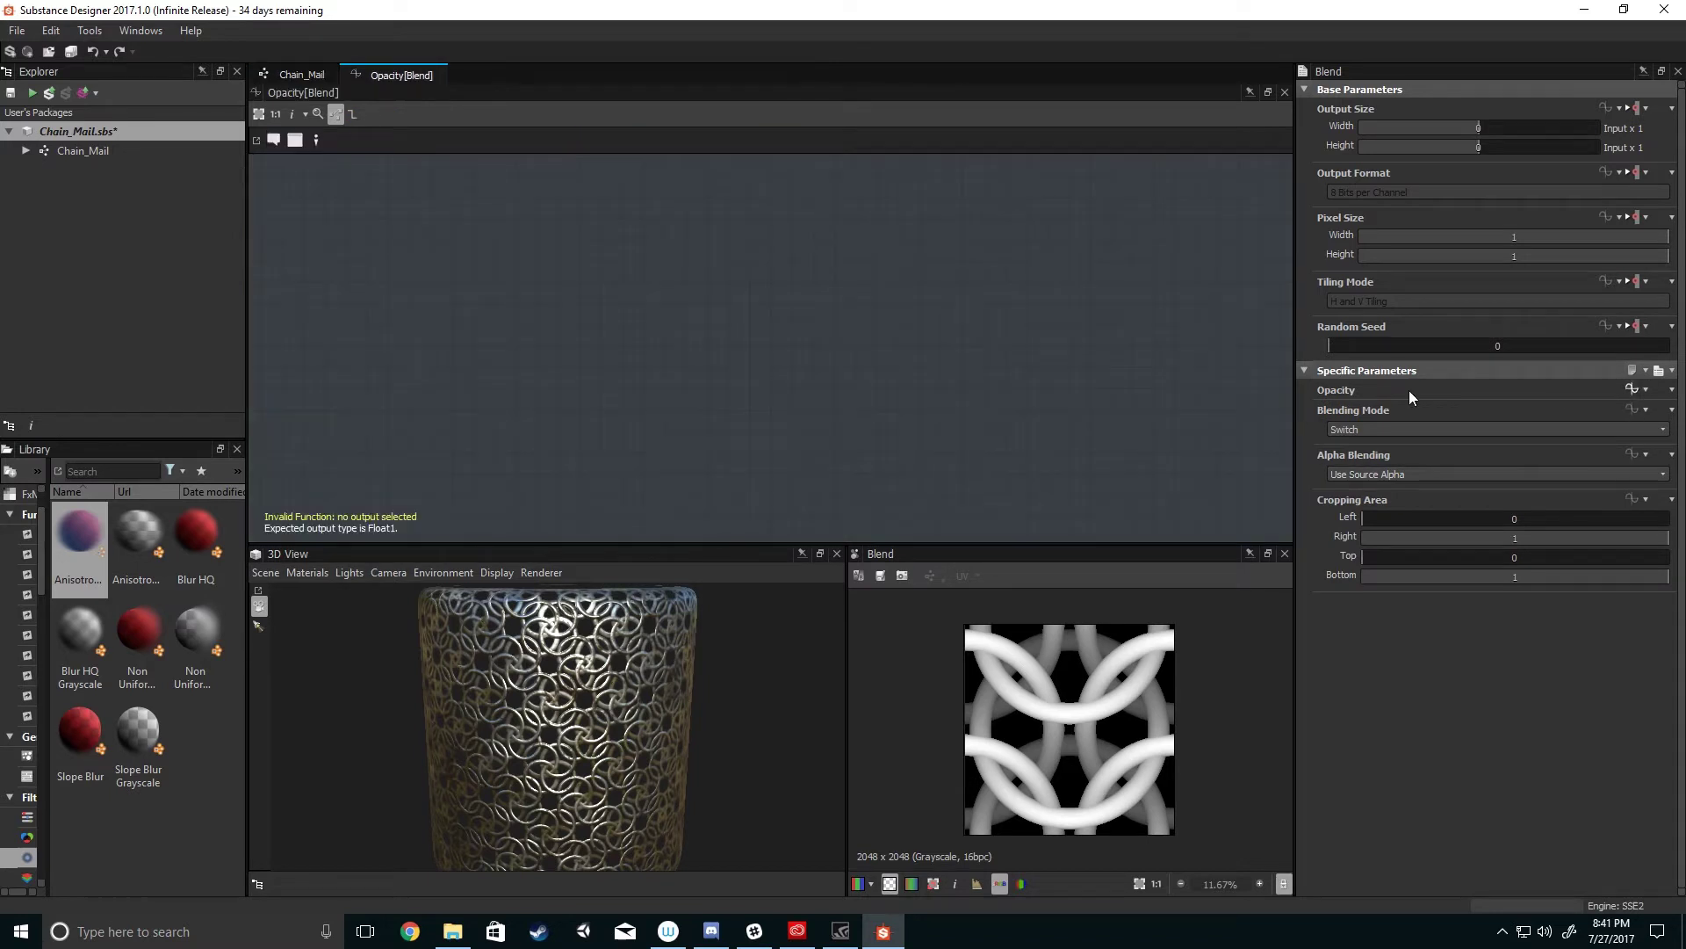
key("space")
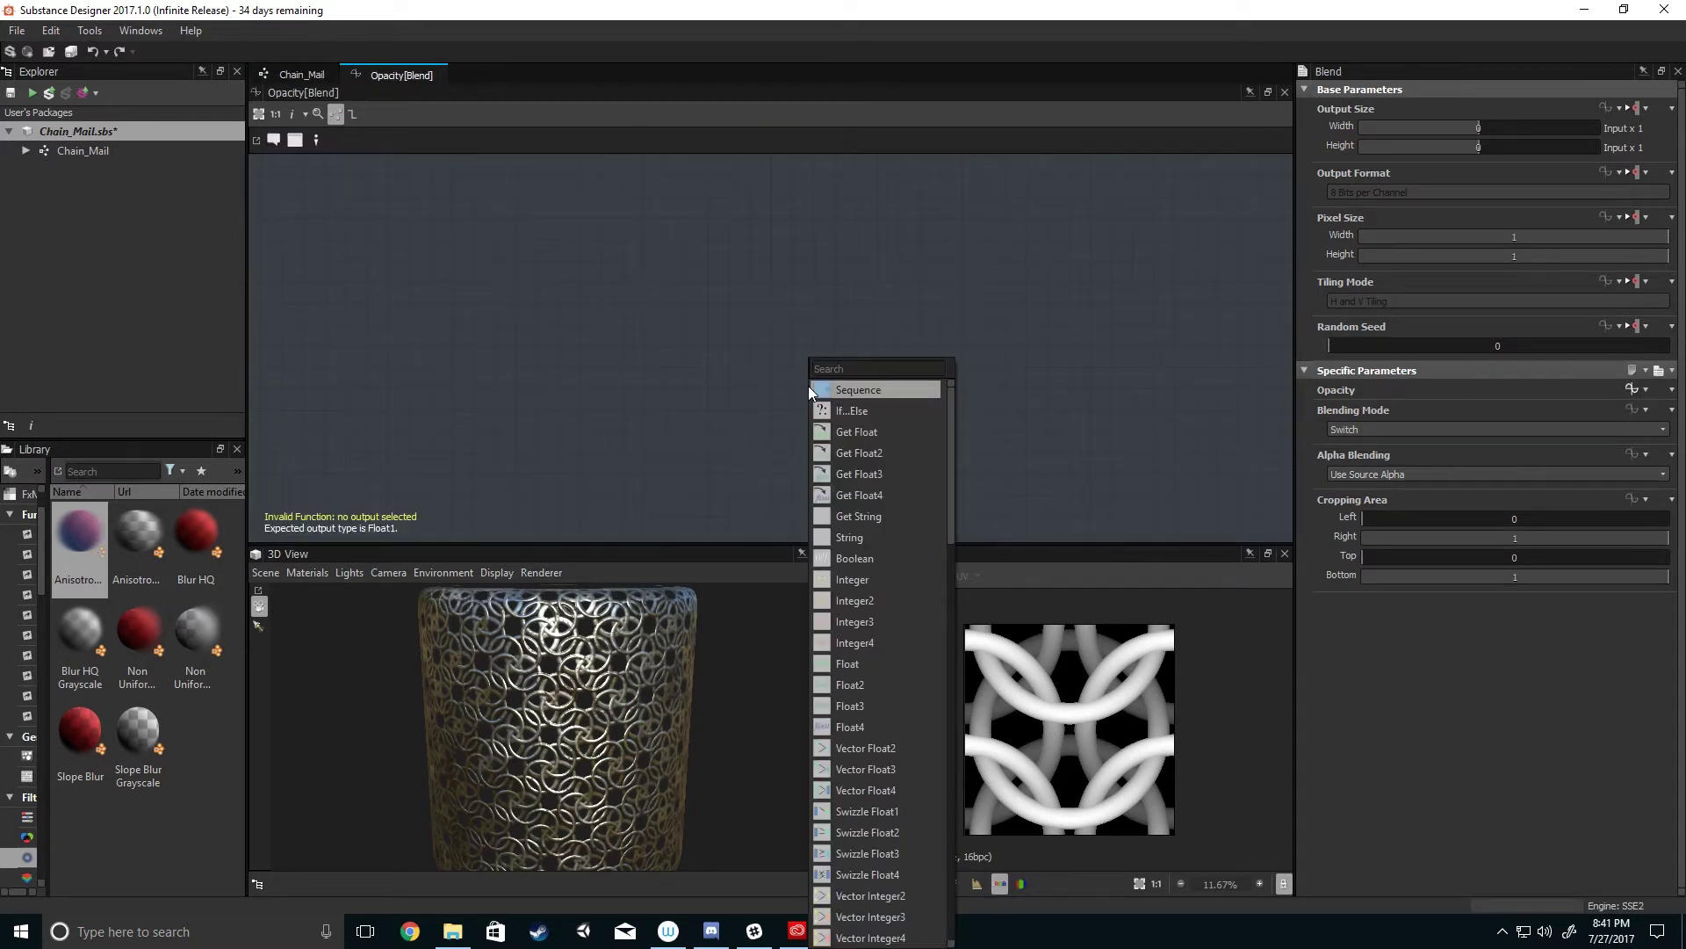
type("get")
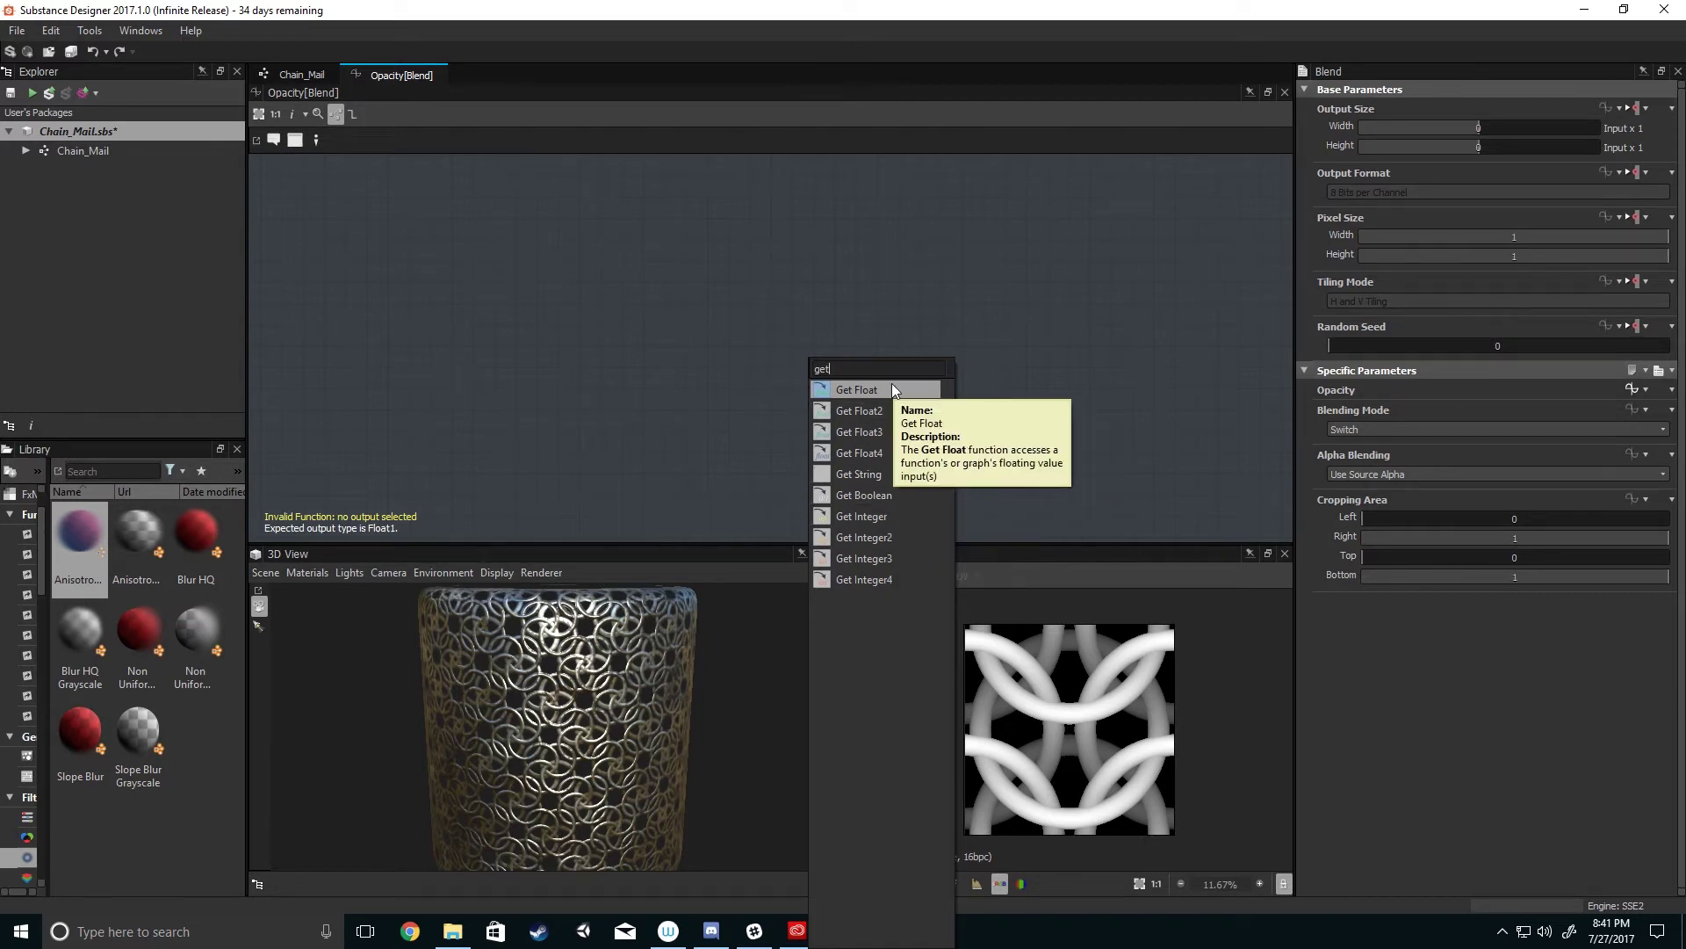
left_click(881, 516)
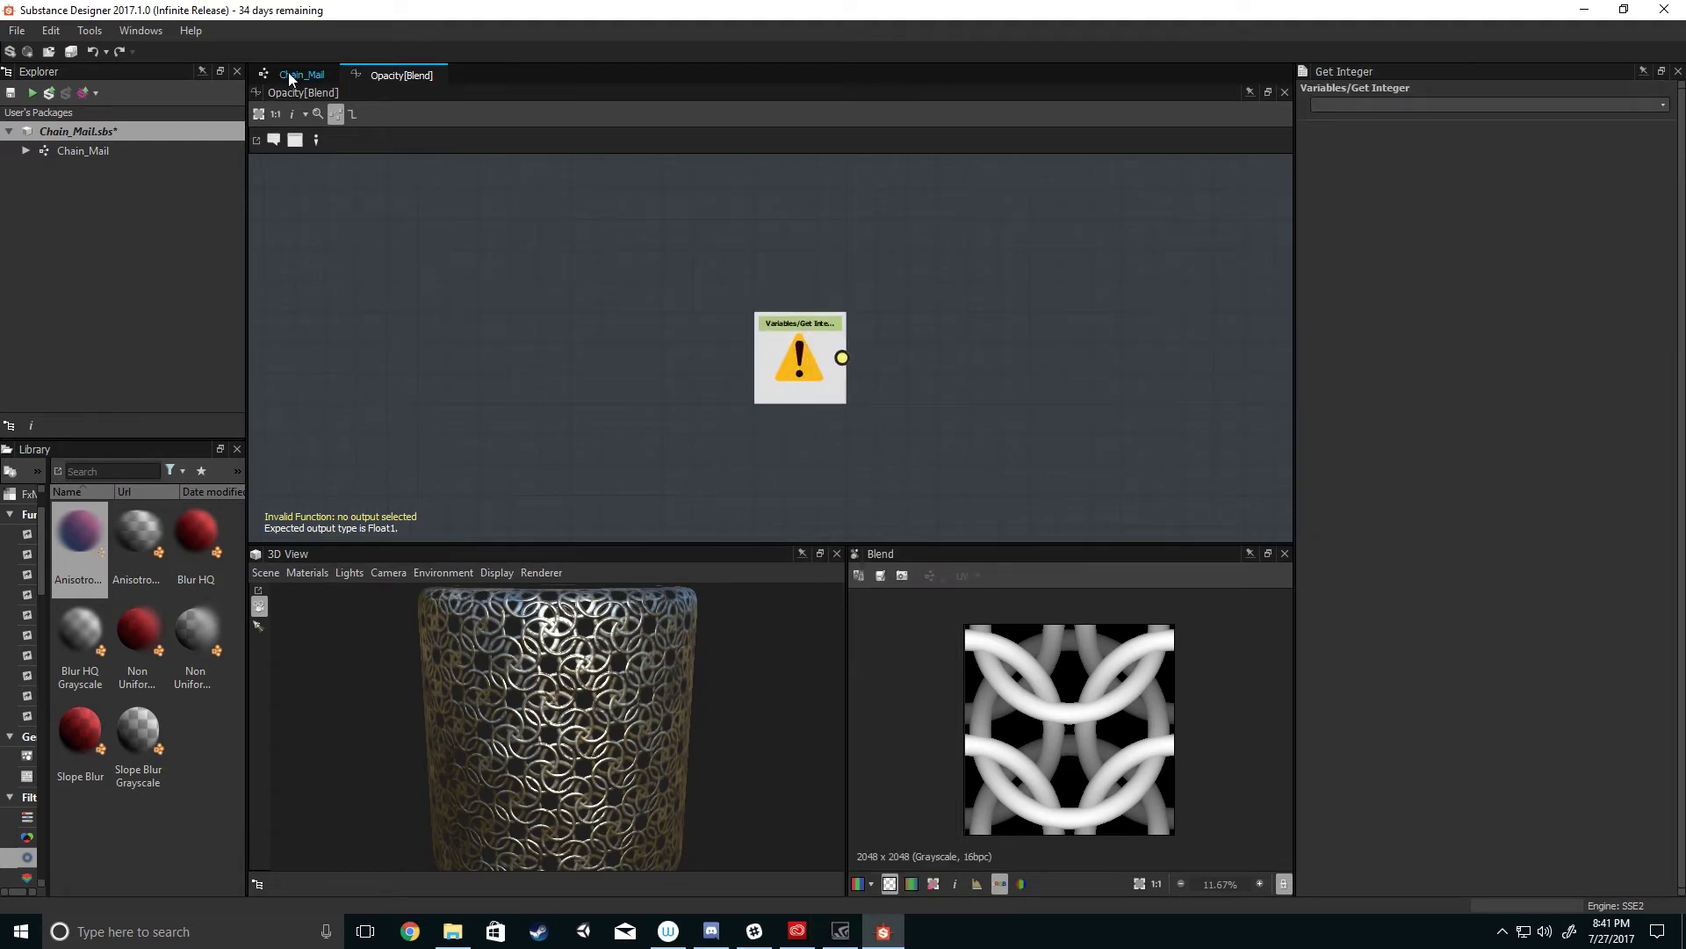
- Check the identifier of the Chainmail Type input parameter in the Chain_Mail graph
left_click(290, 76)
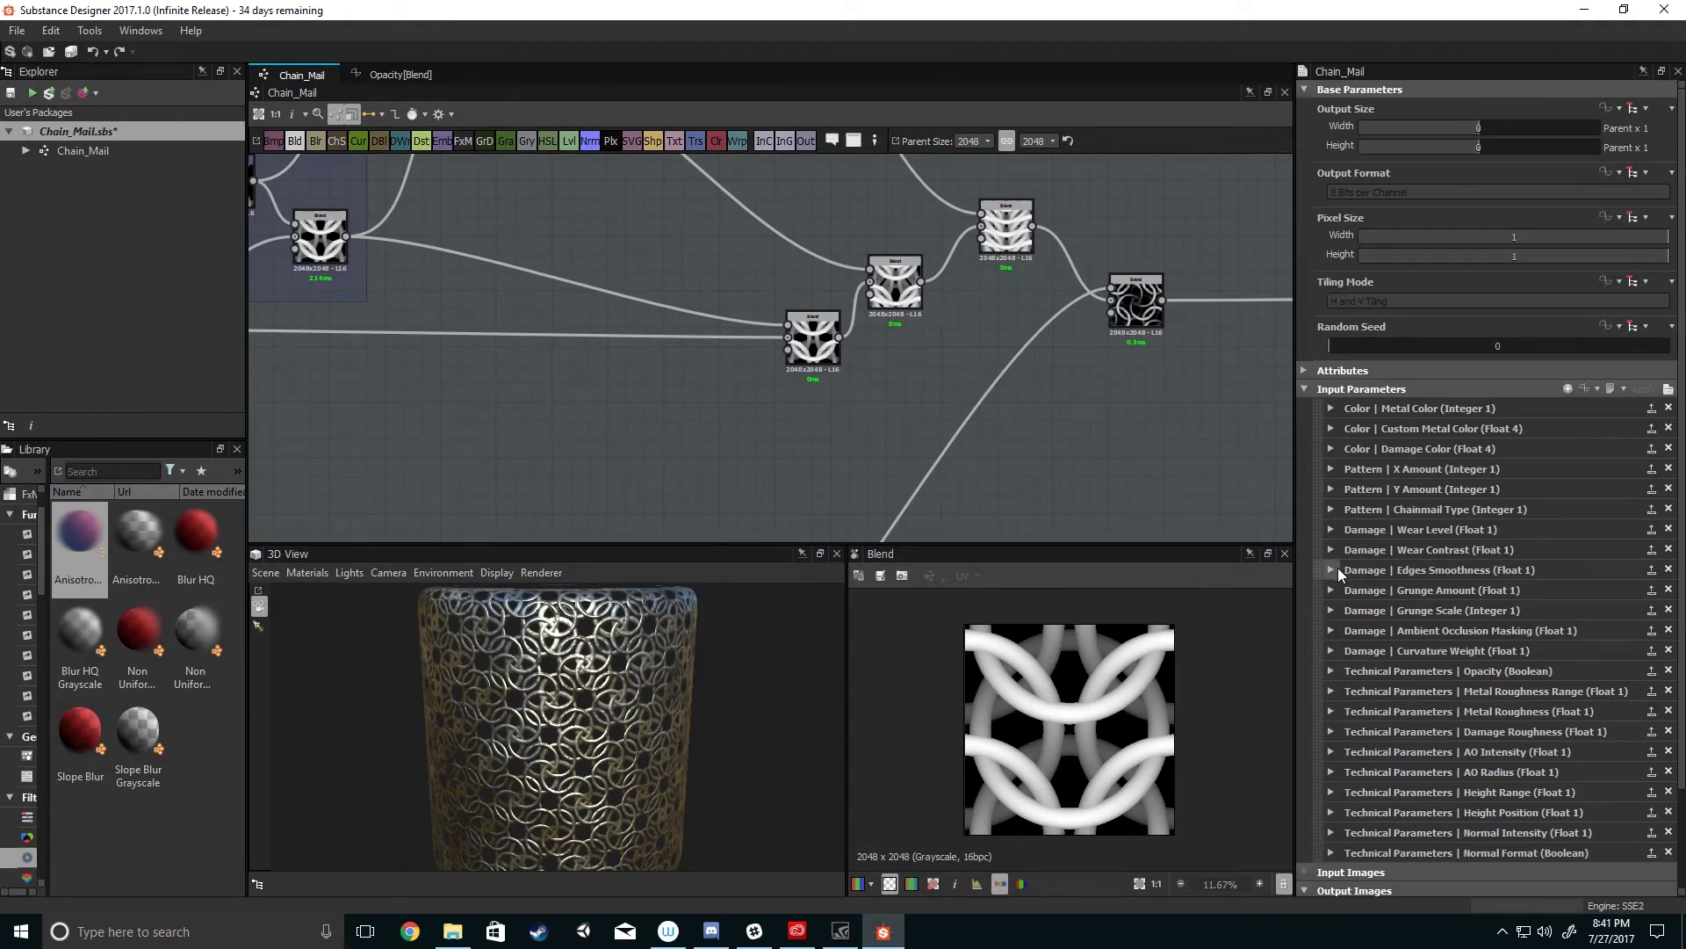
left_click(1333, 510)
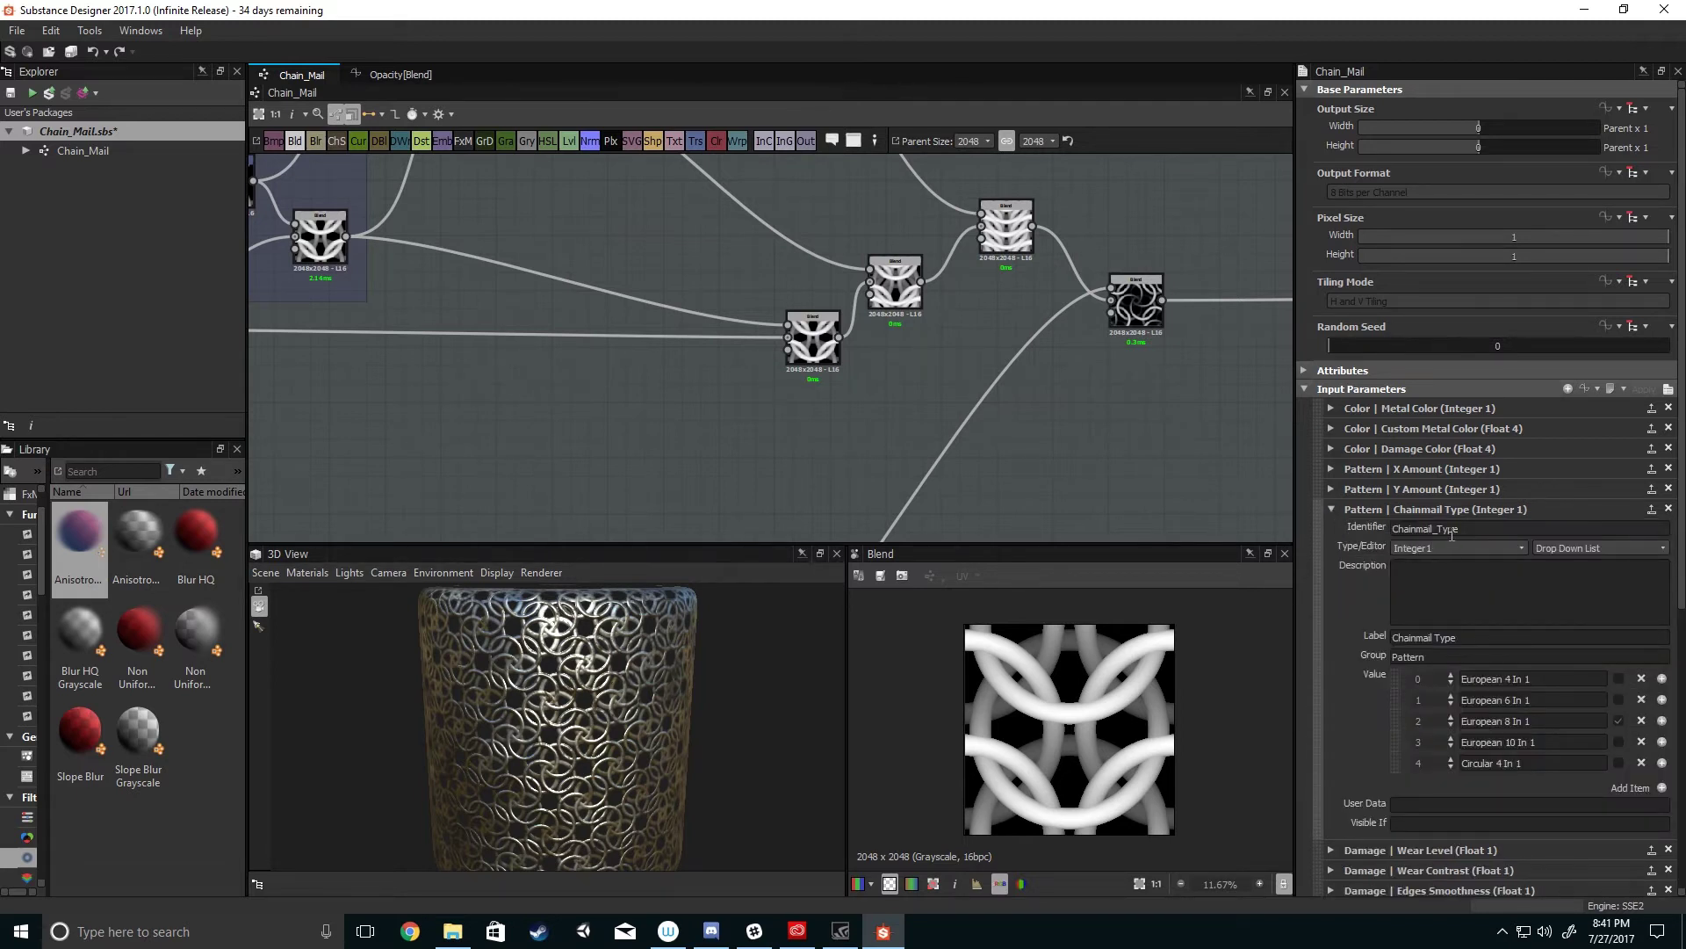
left_click(1334, 509)
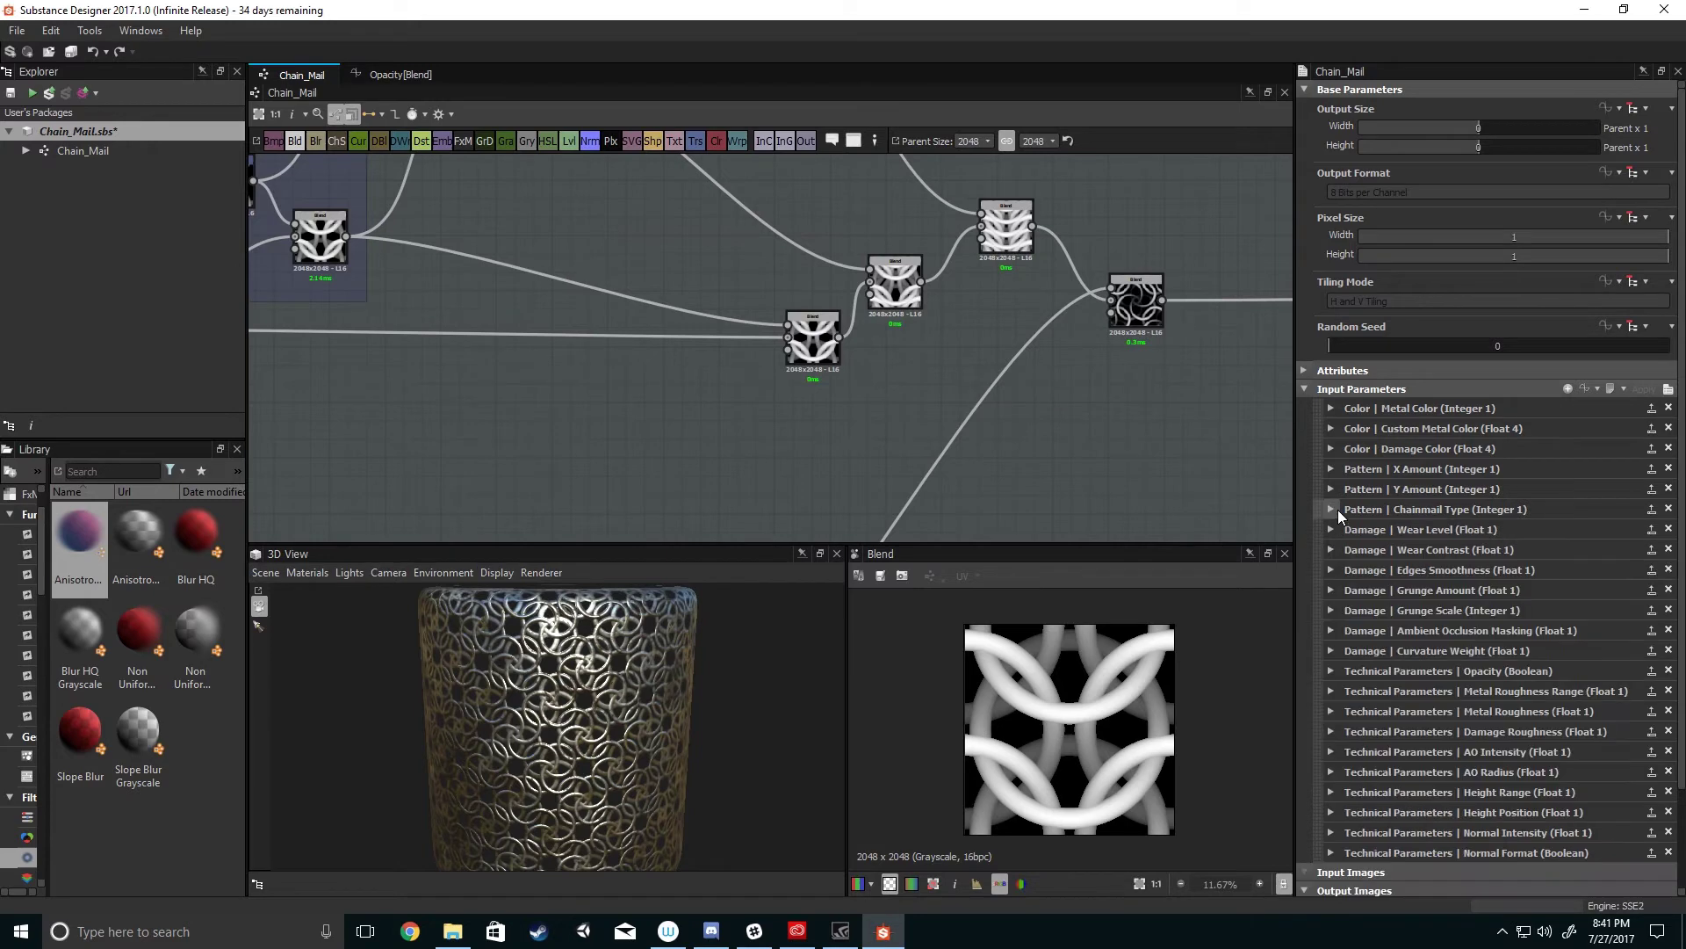
- Set the Get Integer node in the first Blend's opacity function to Chainmail_Type and move it aside to make room
left_click(808, 345)
left_click(404, 75)
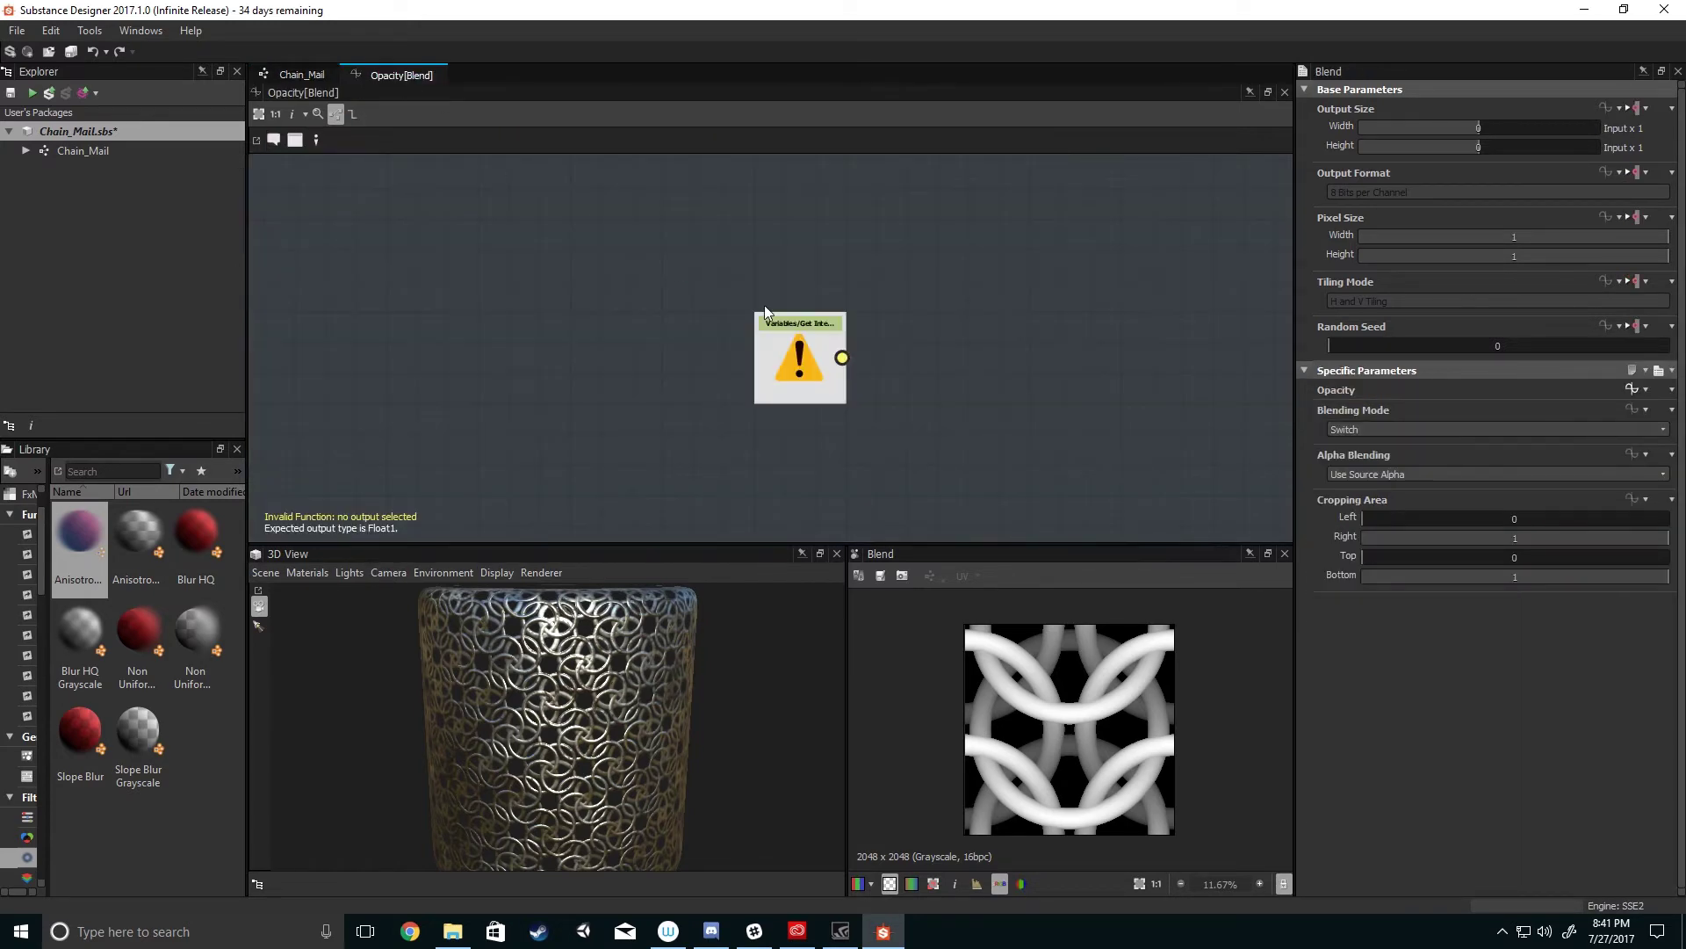
left_click(804, 360)
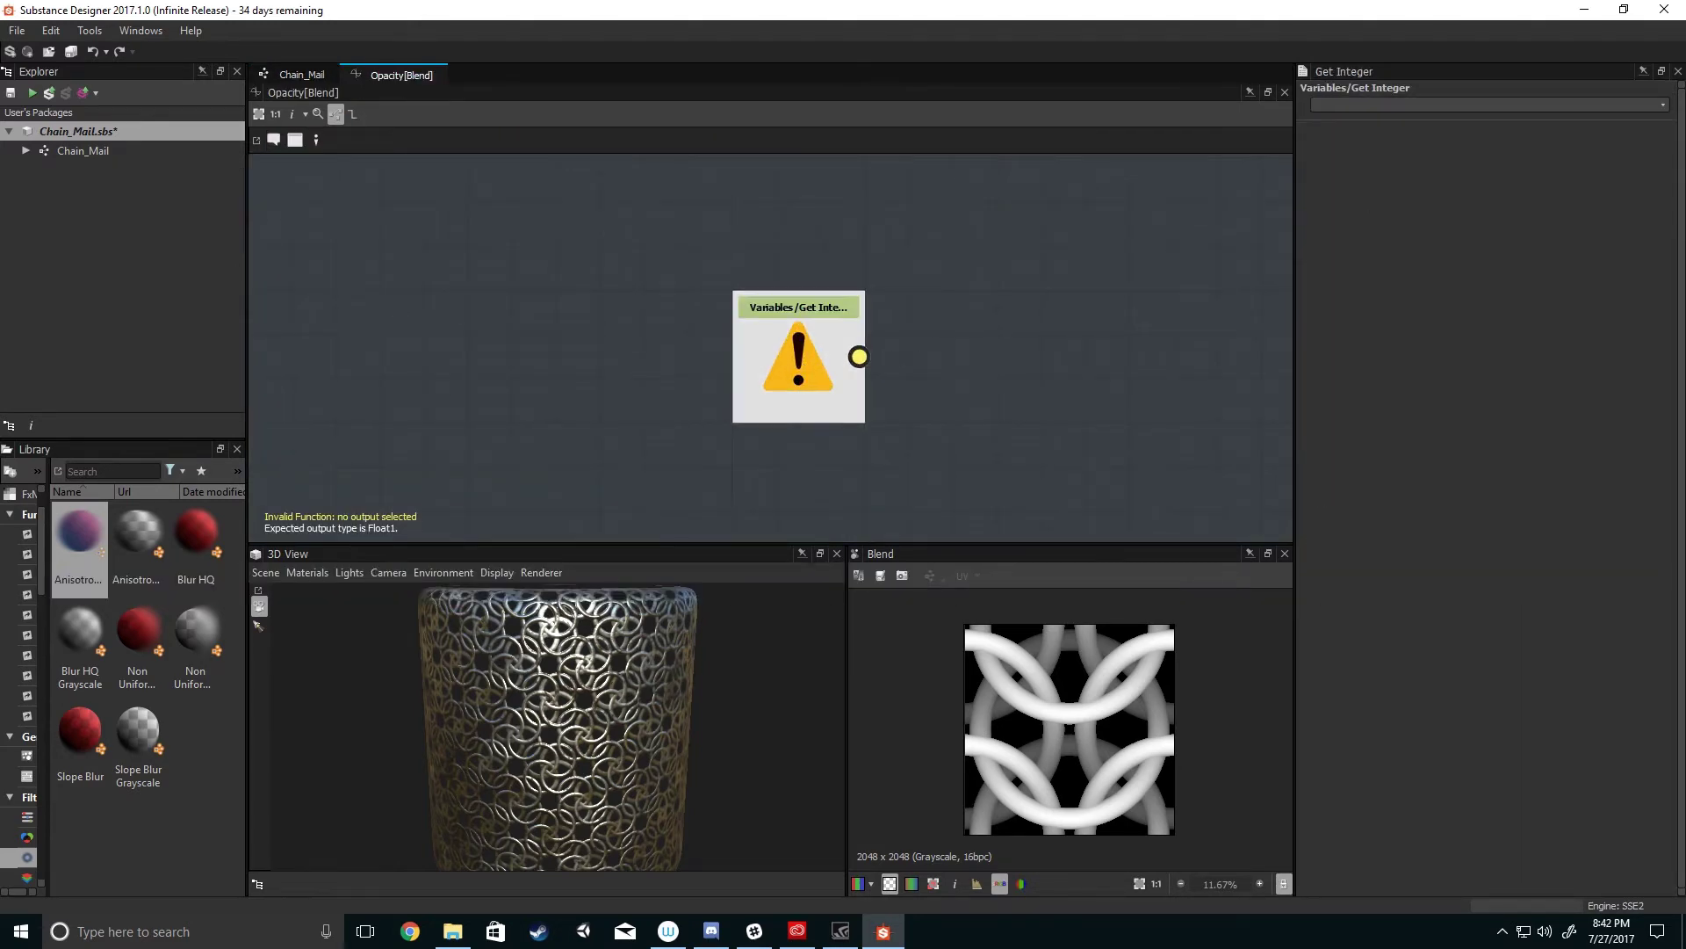
left_click(1666, 106)
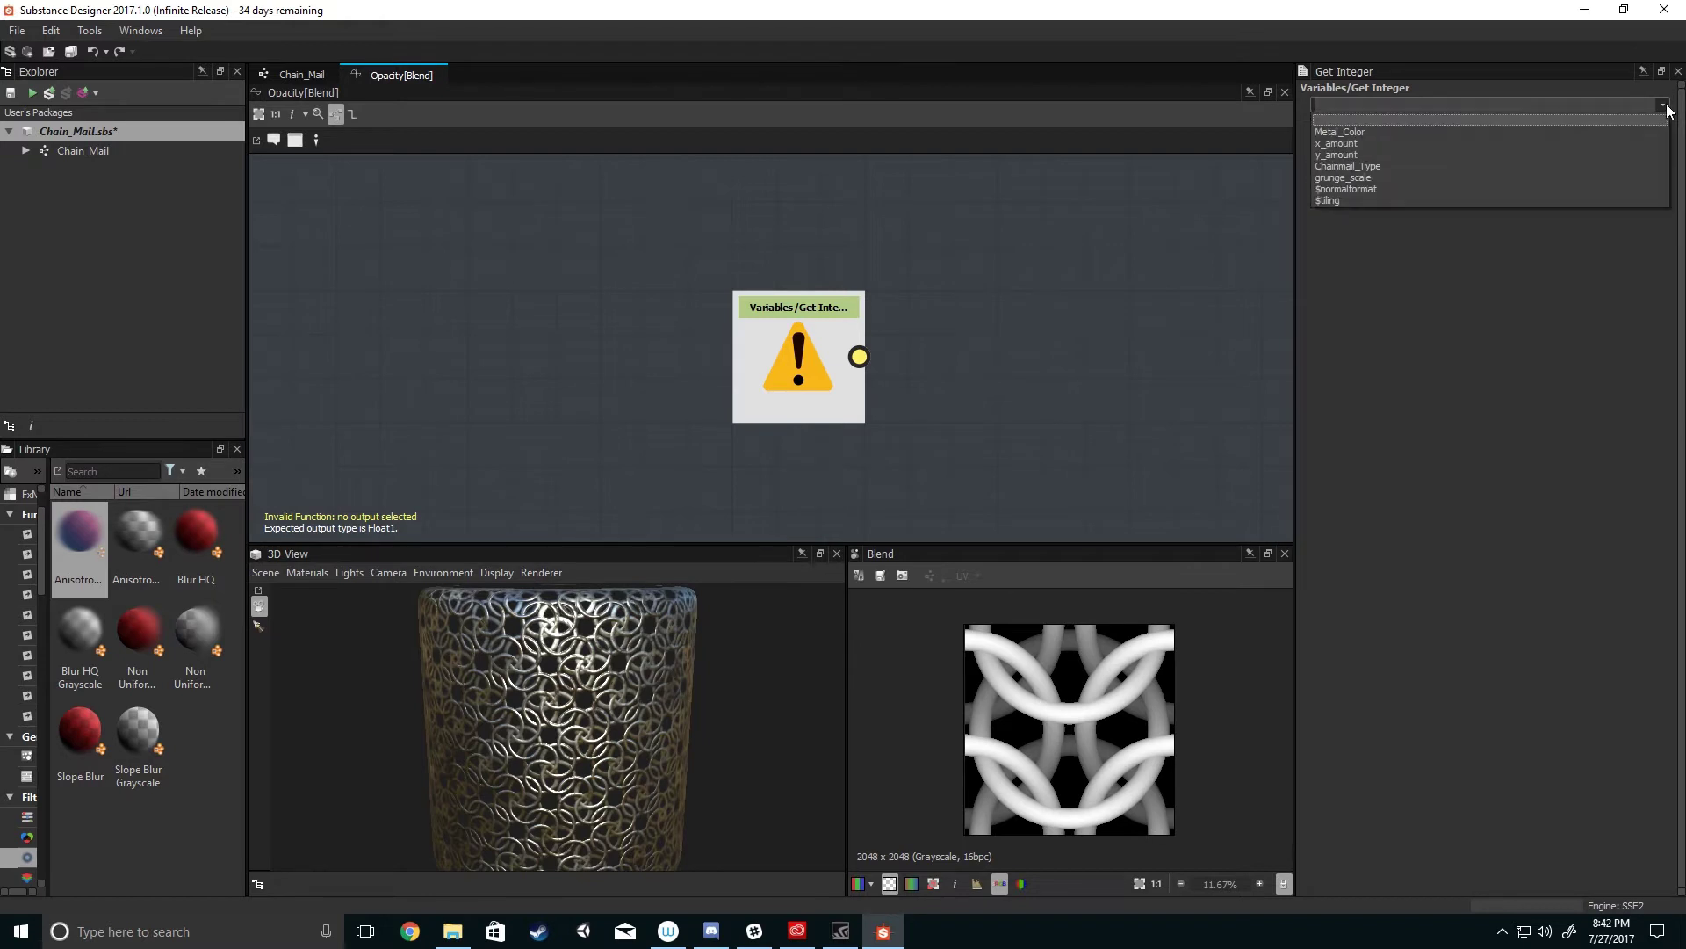
left_click(1367, 168)
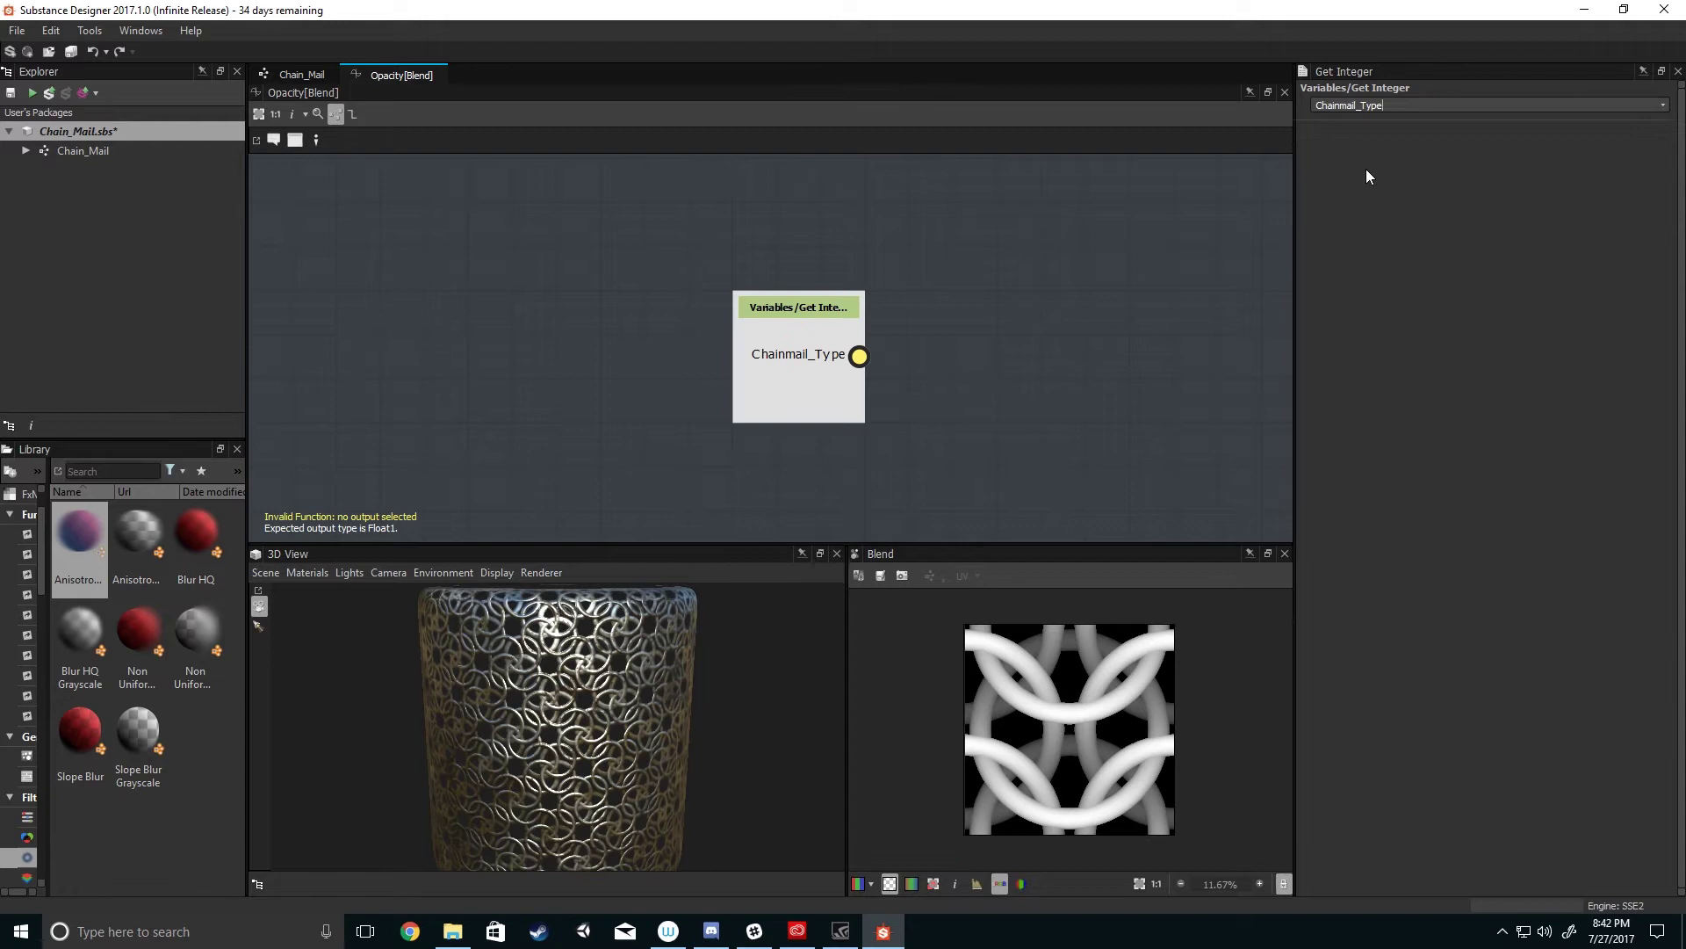
scroll(887, 336, "down", 2)
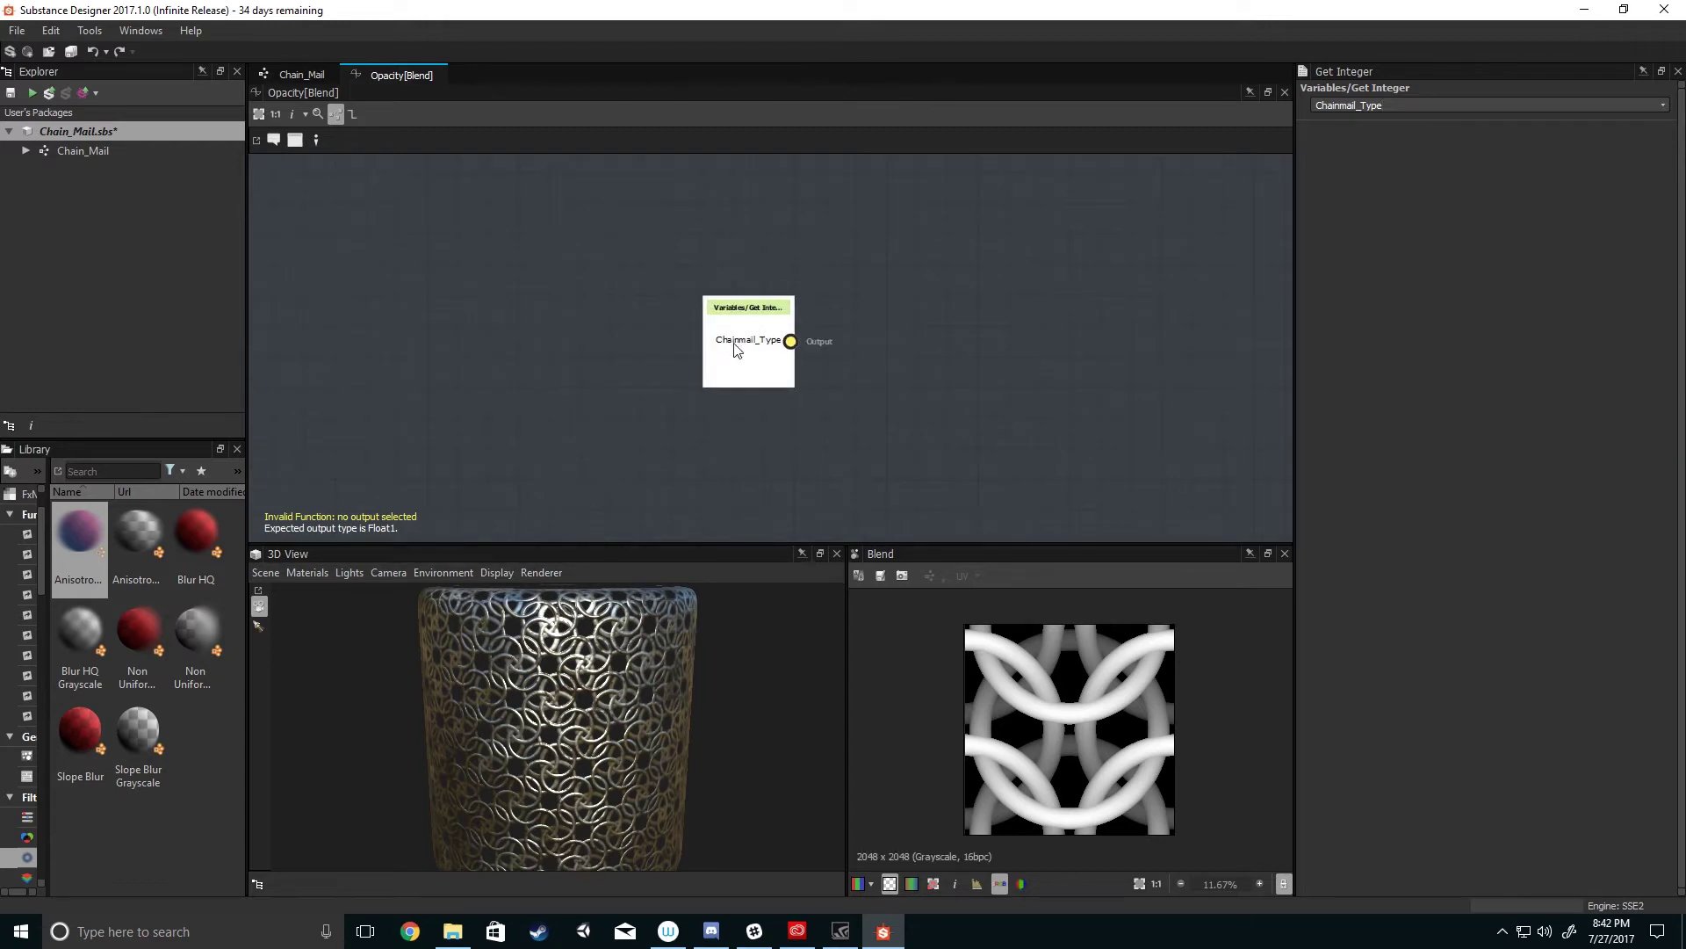
left_click_drag(728, 352, 677, 324)
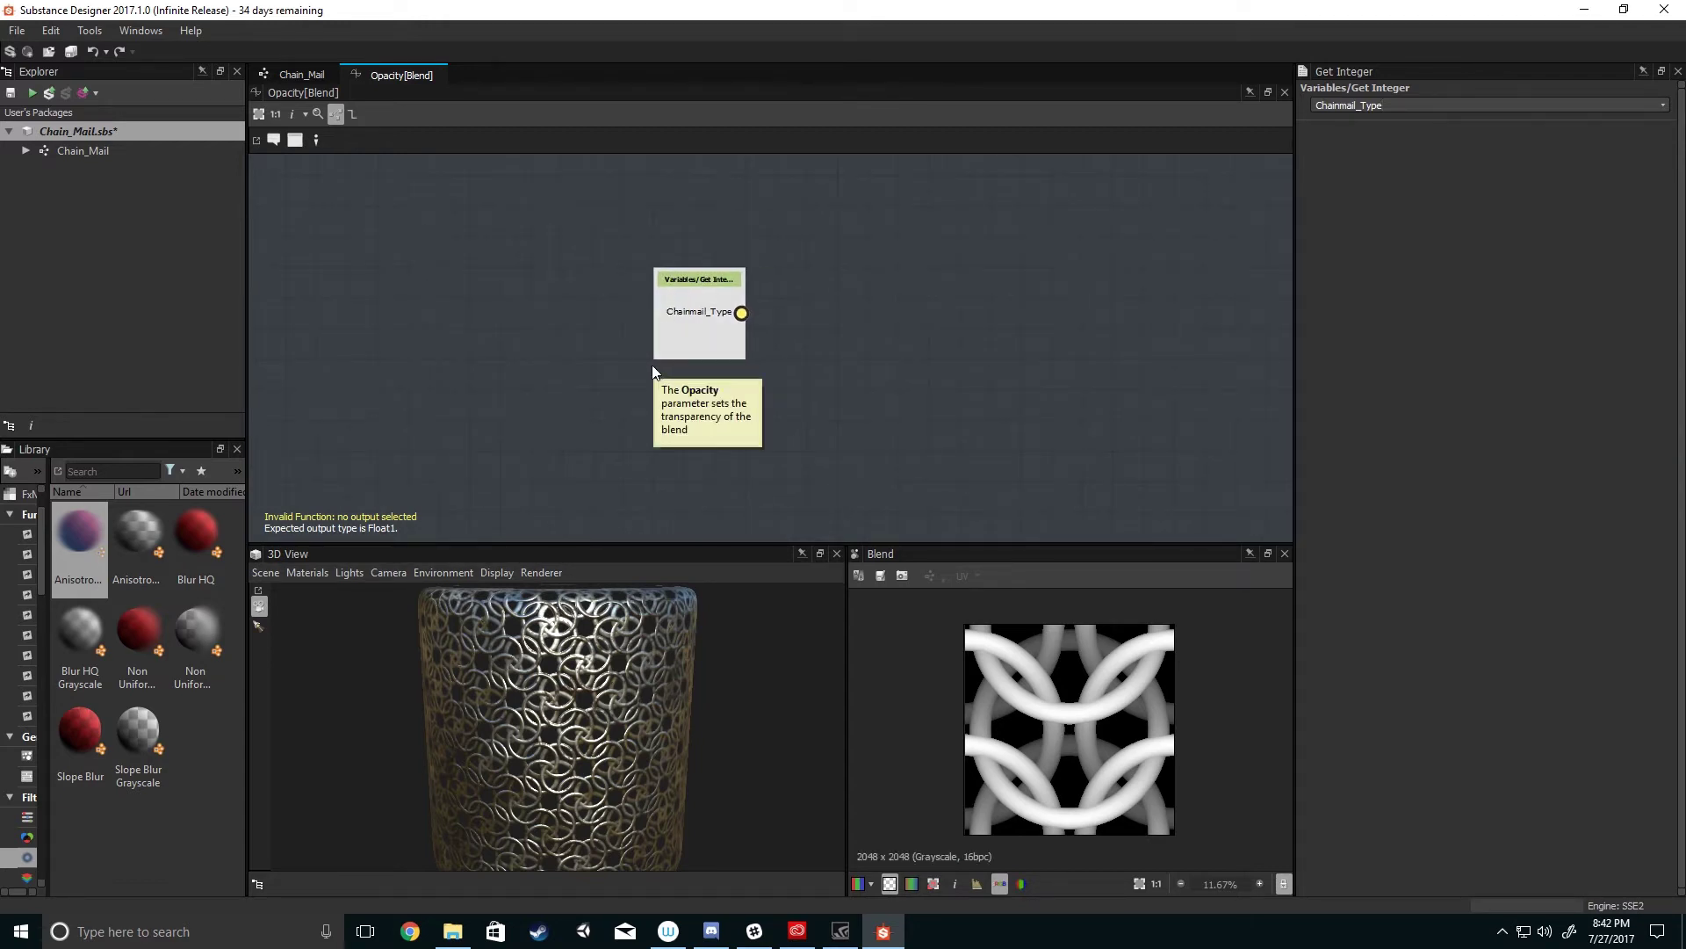
mouse_move(693, 356)
left_mouse_down()
mouse_move(659, 392)
mouse_move(666, 360)
left_mouse_up()
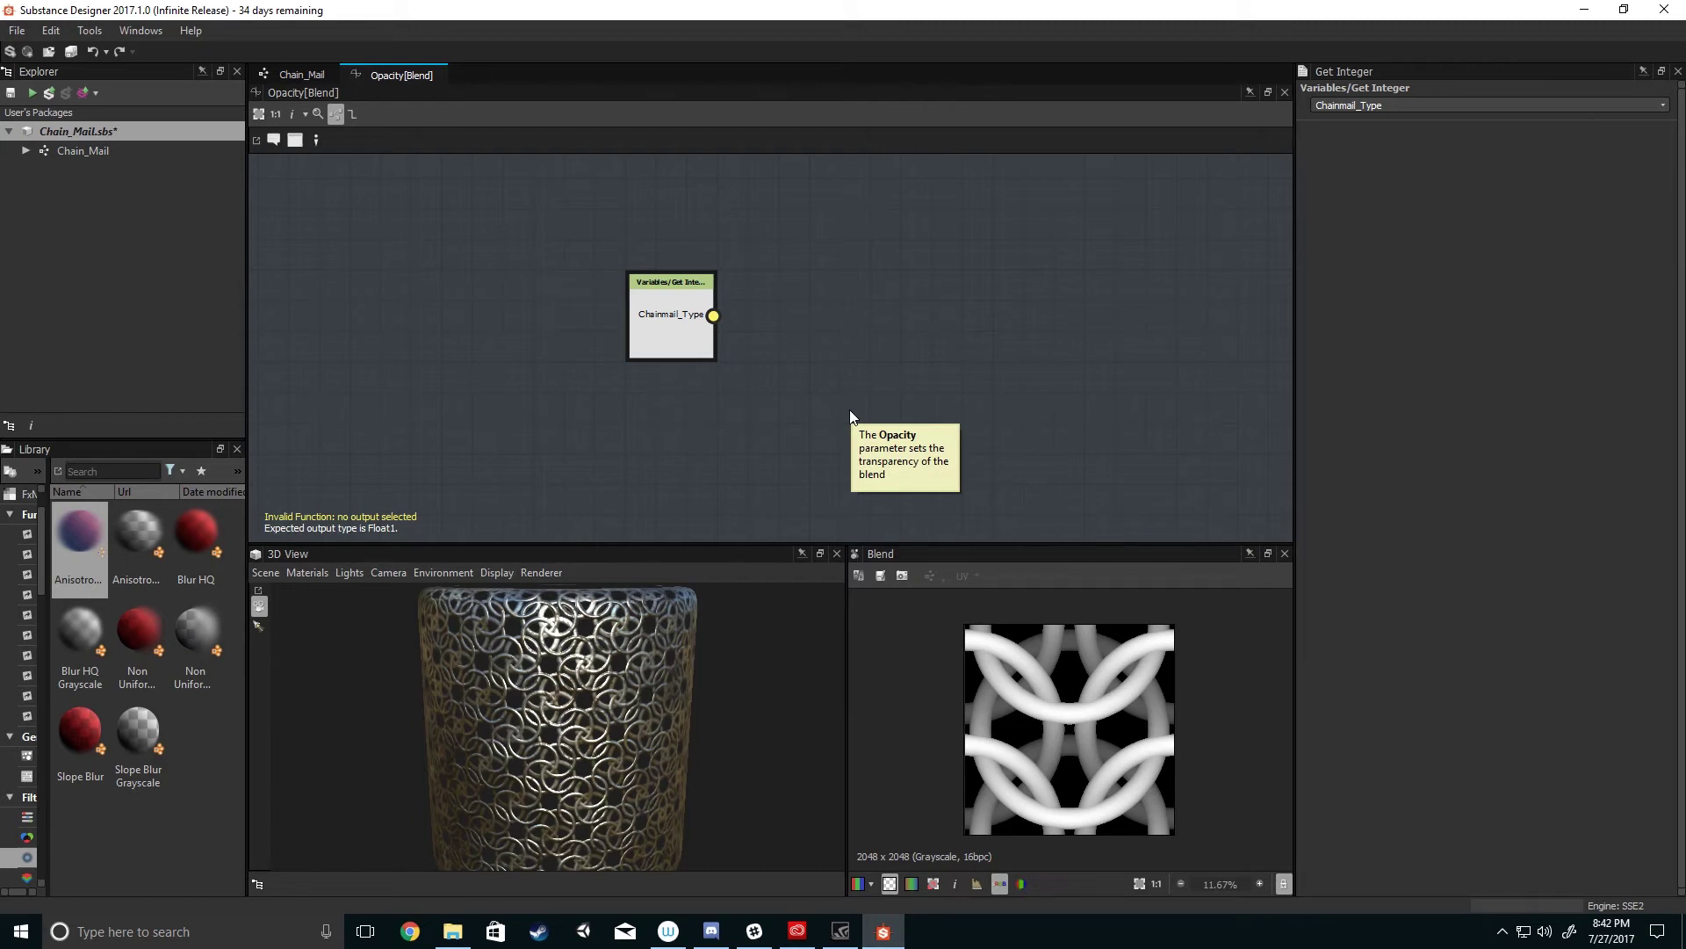
key("space")
type("get")
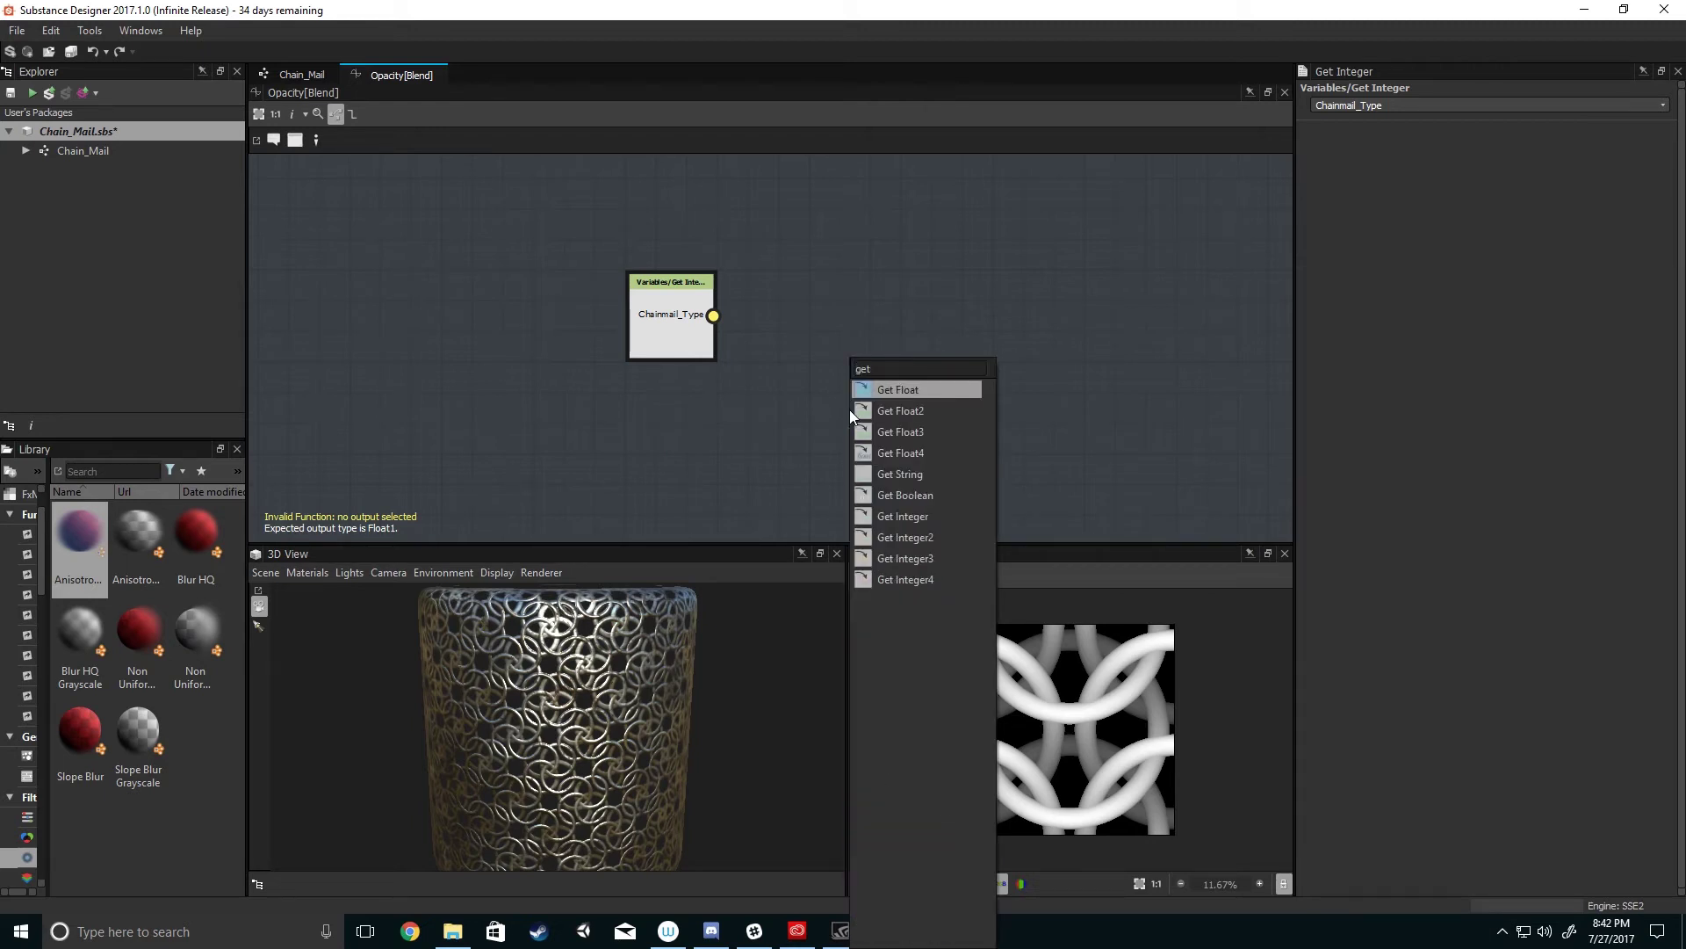
key("Escape")
- Add an Equal comparison node beside the Chainmail_Type Get Integer node in the first Blend's opacity function
key("space")
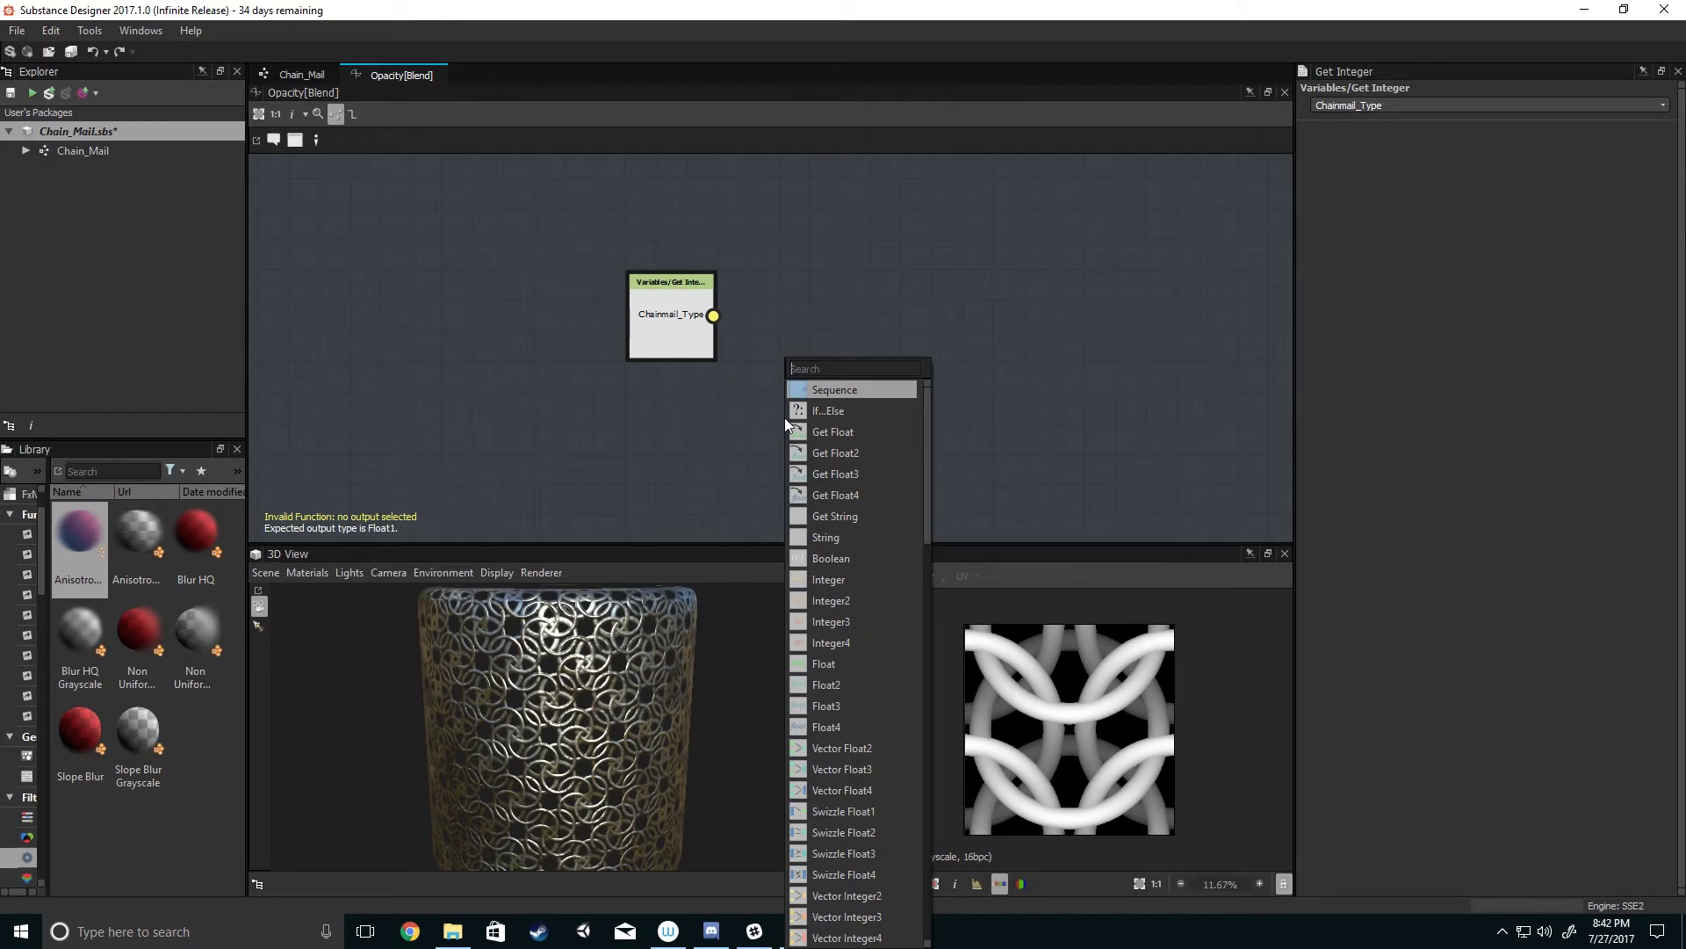
type("eq")
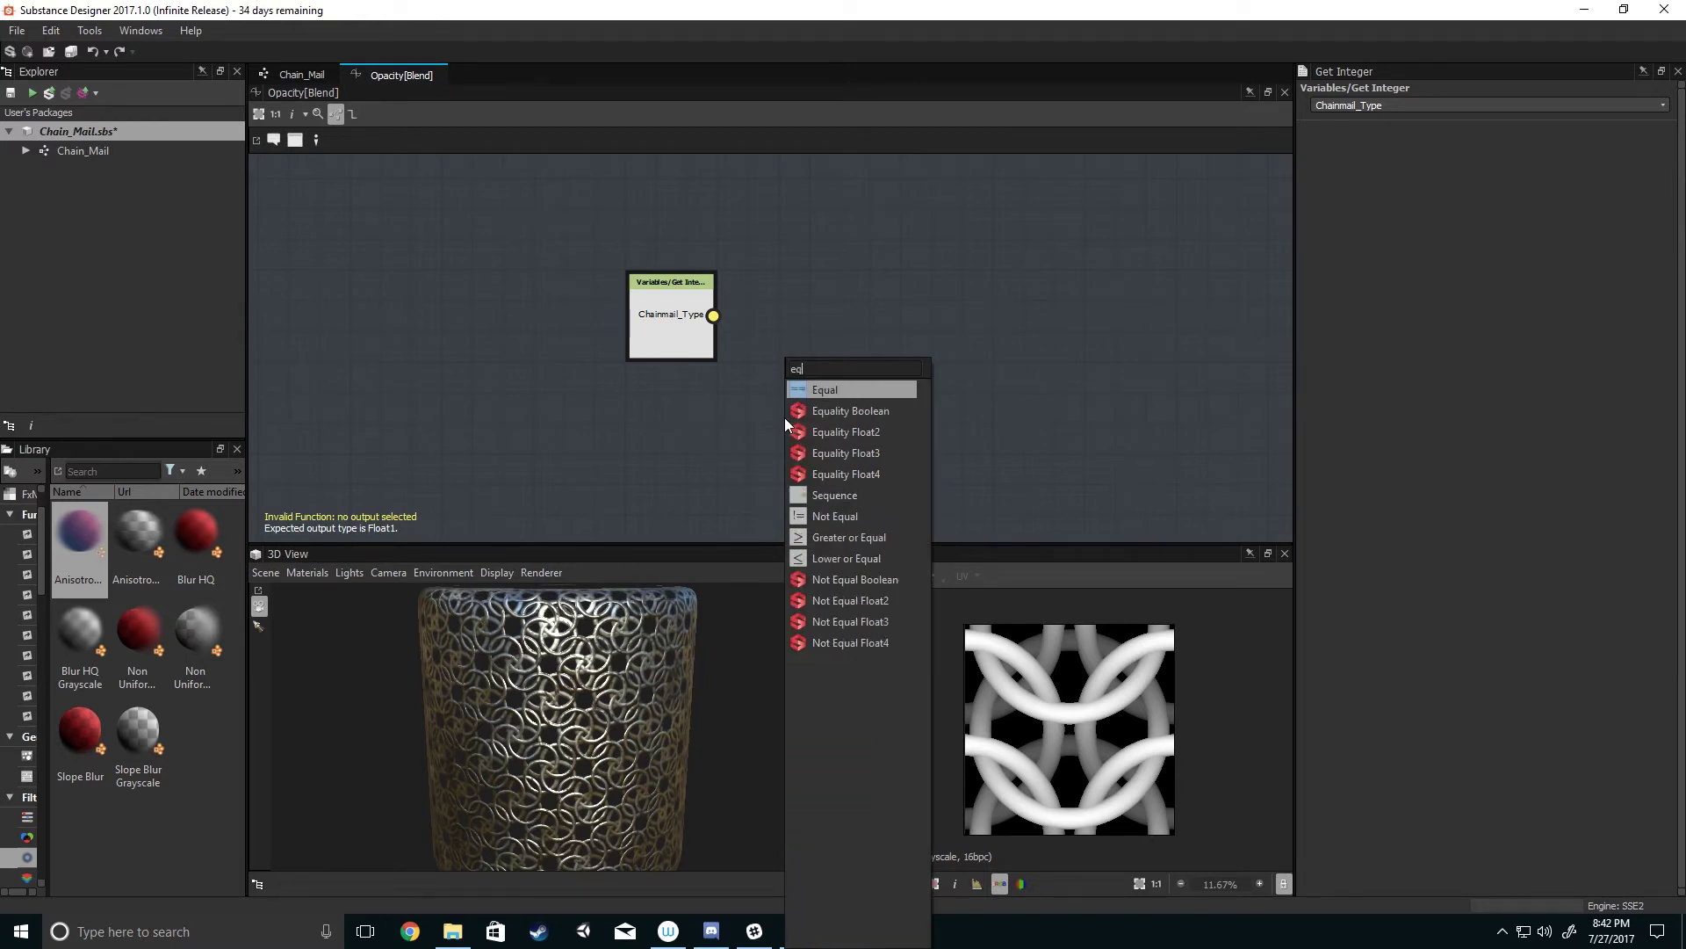
left_click(829, 391)
scroll(813, 413, "up", 2)
left_click_drag(812, 413, 843, 376)
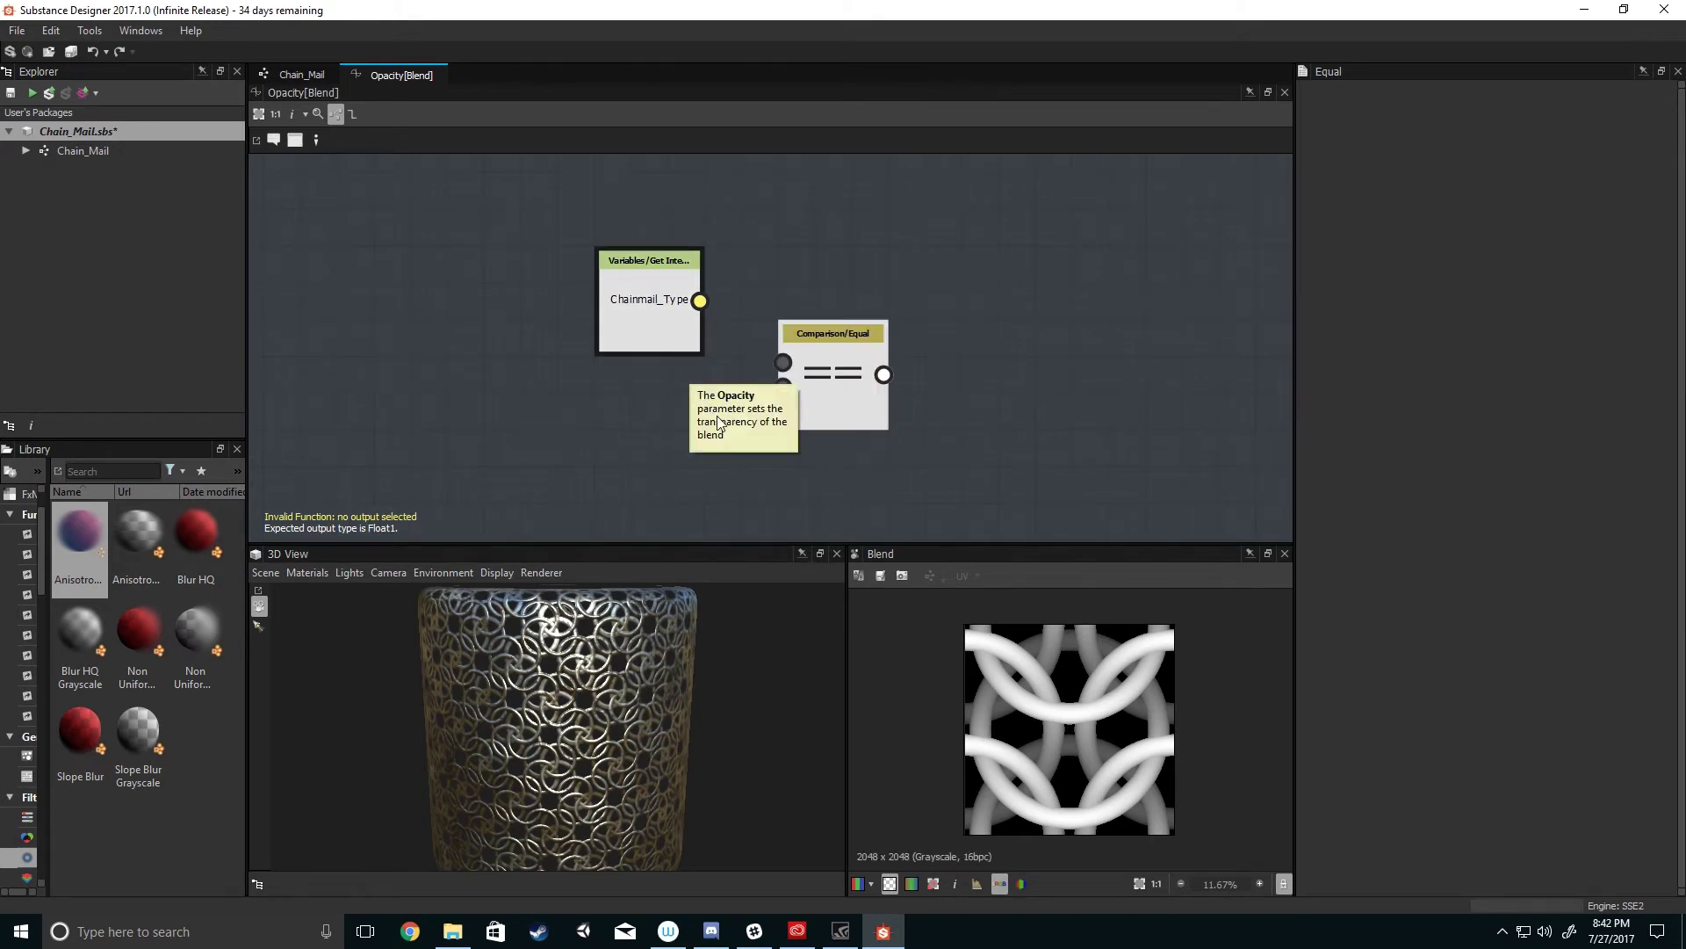
- Examine in the Chain_Mail graph which pattern frames feed the first Blend of the chain
left_click(302, 74)
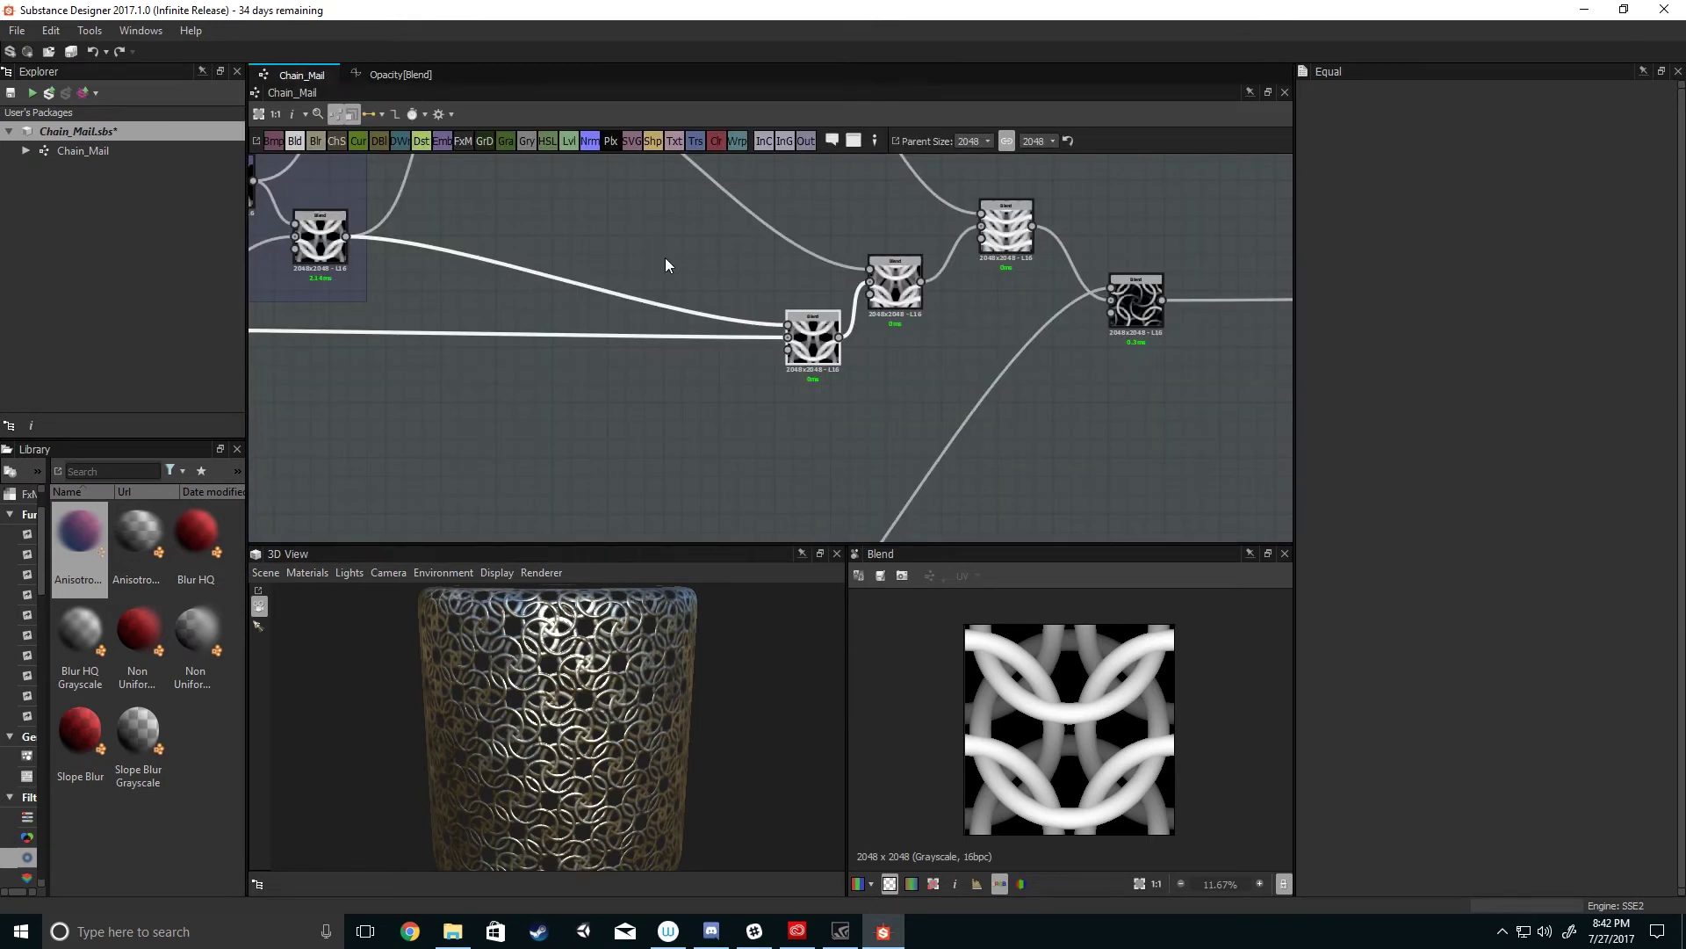
scroll(786, 420, "down", 4)
scroll(824, 418, "up", 4)
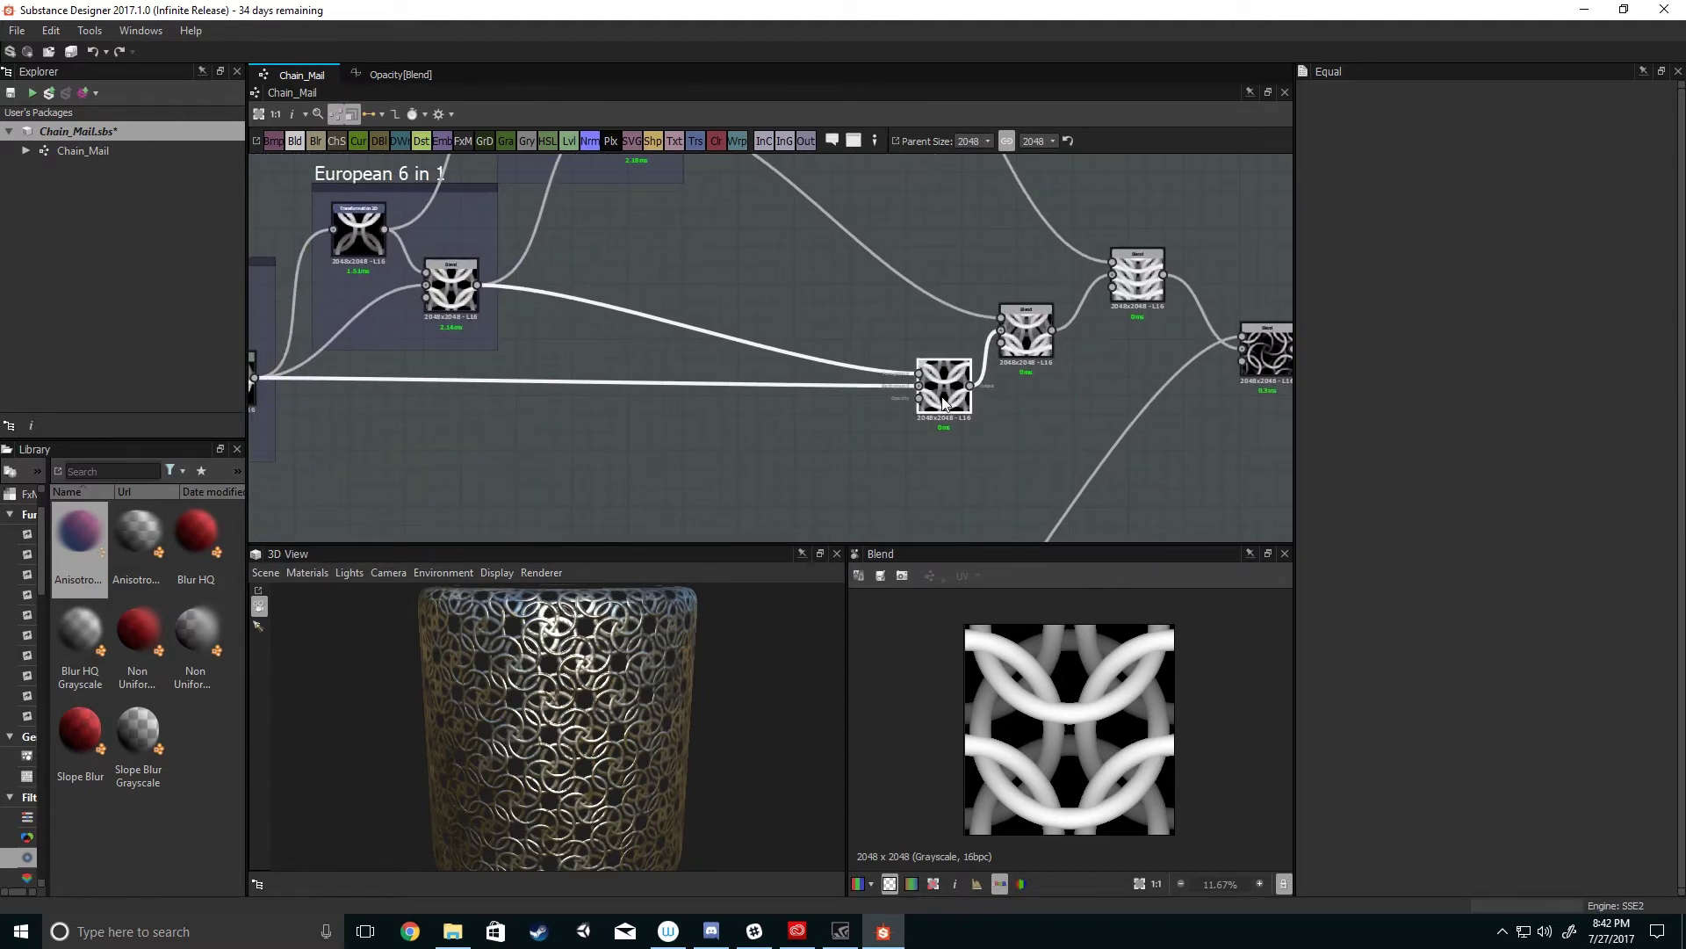
middle_click_drag(1179, 458, 1198, 482)
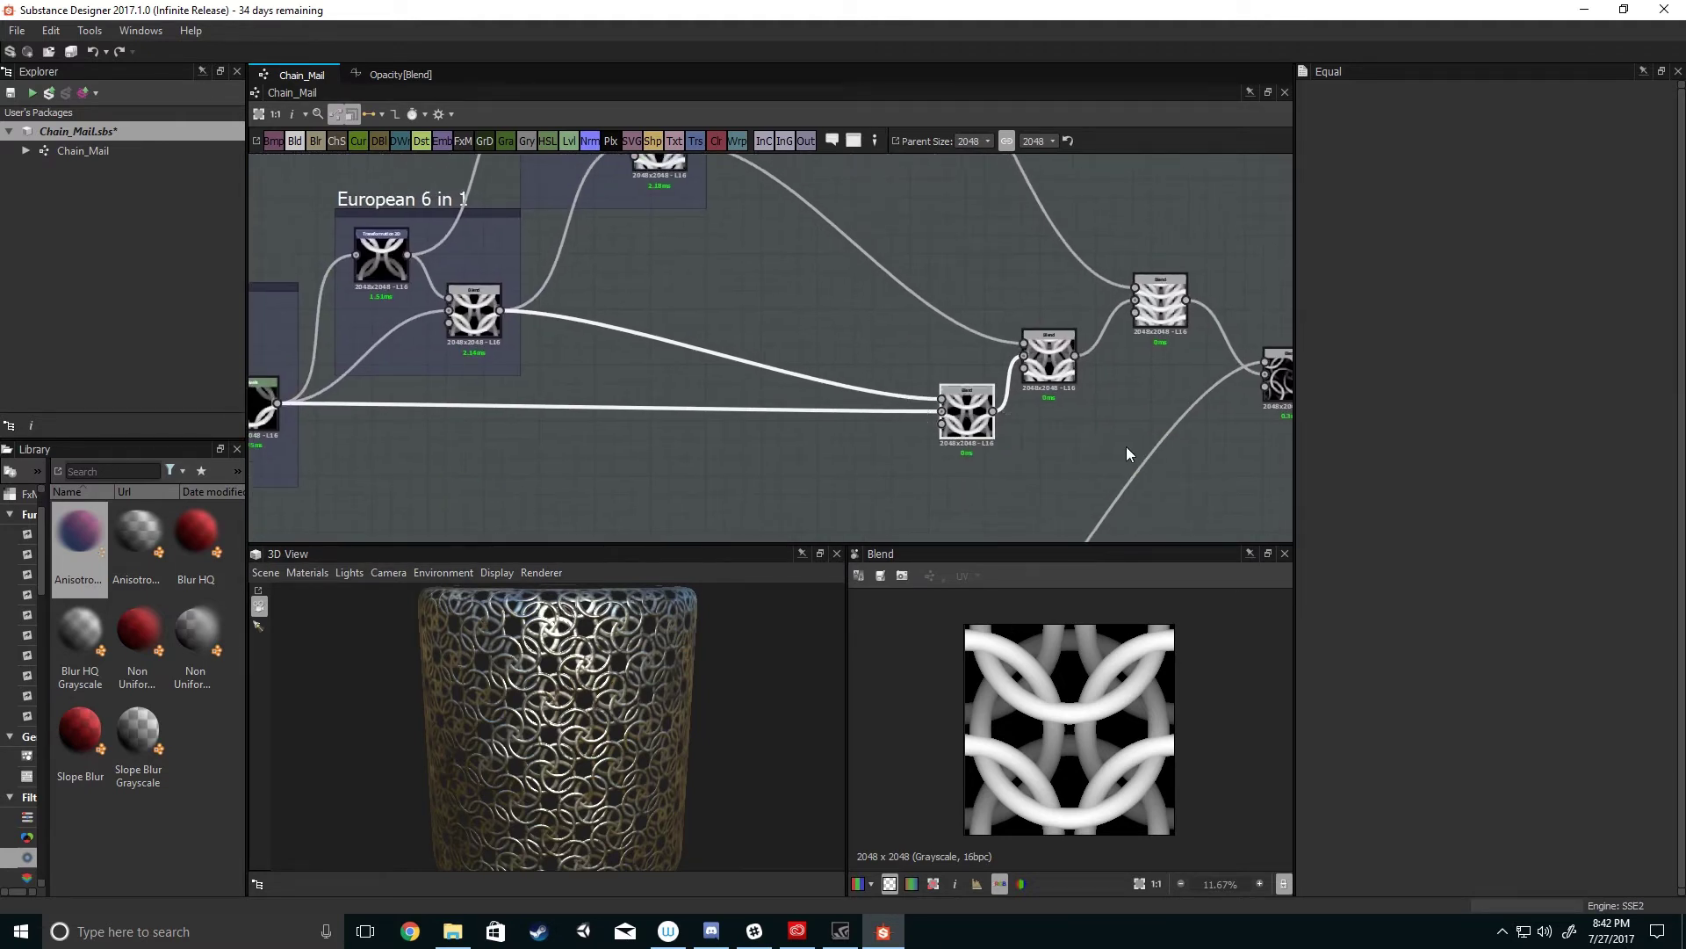
middle_click_drag(421, 213, 580, 225)
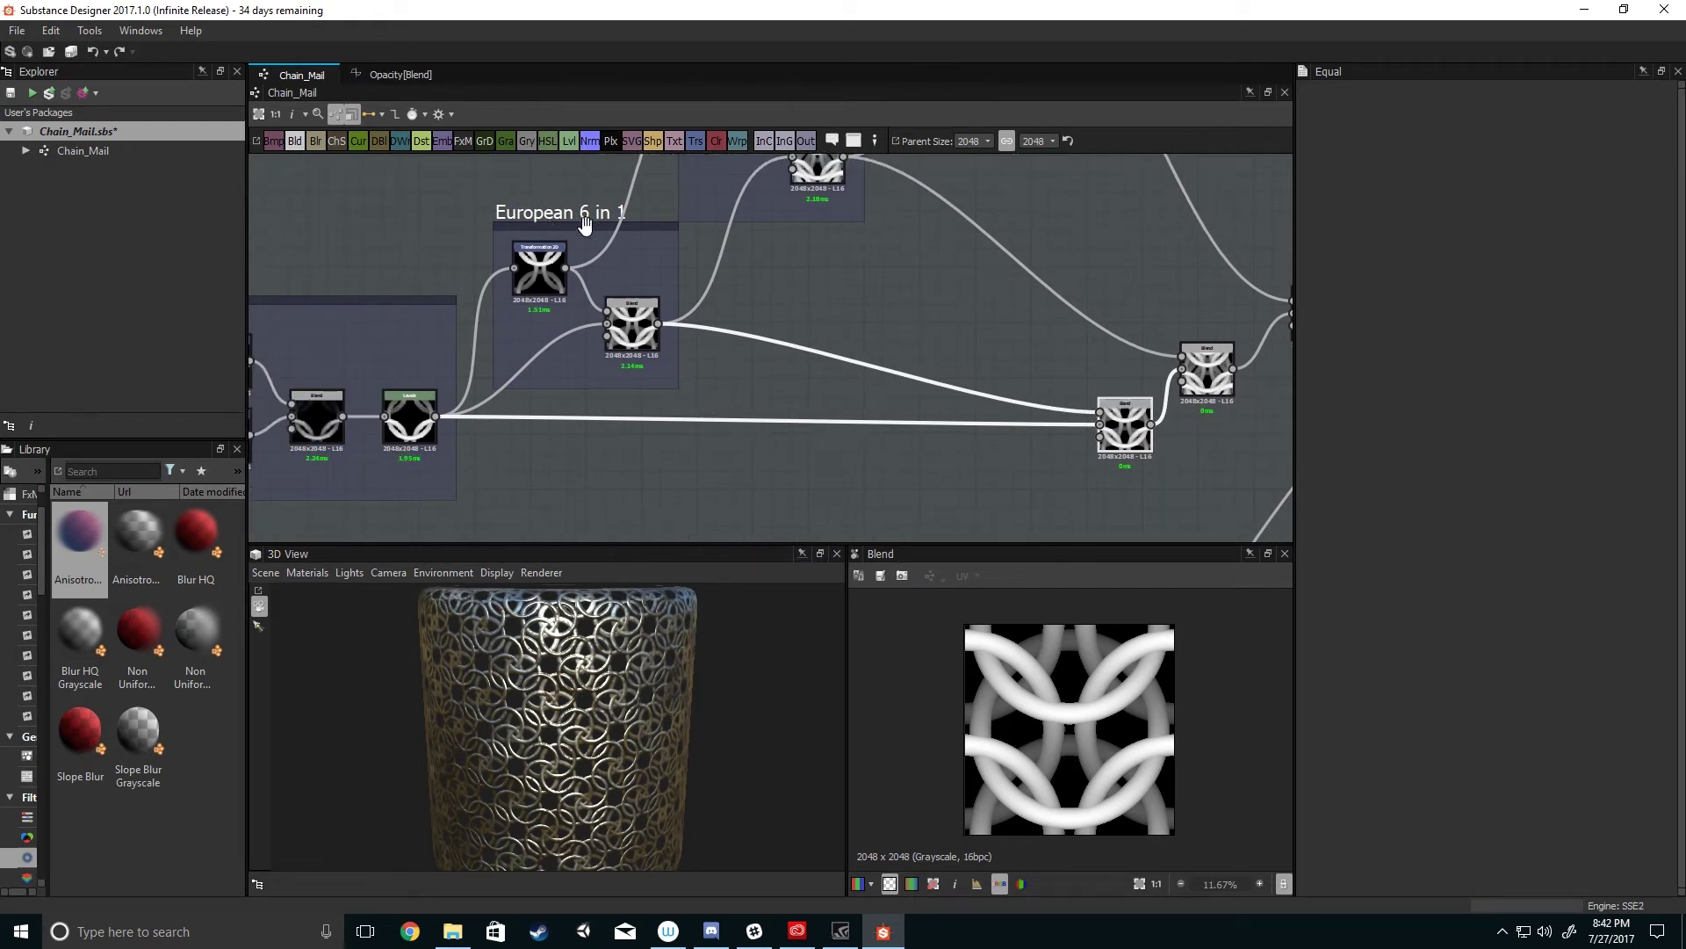
middle_click_drag(744, 372, 1010, 364)
scroll(942, 362, "down", 2)
scroll(688, 388, "down", 1)
middle_click_drag(856, 356, 665, 358)
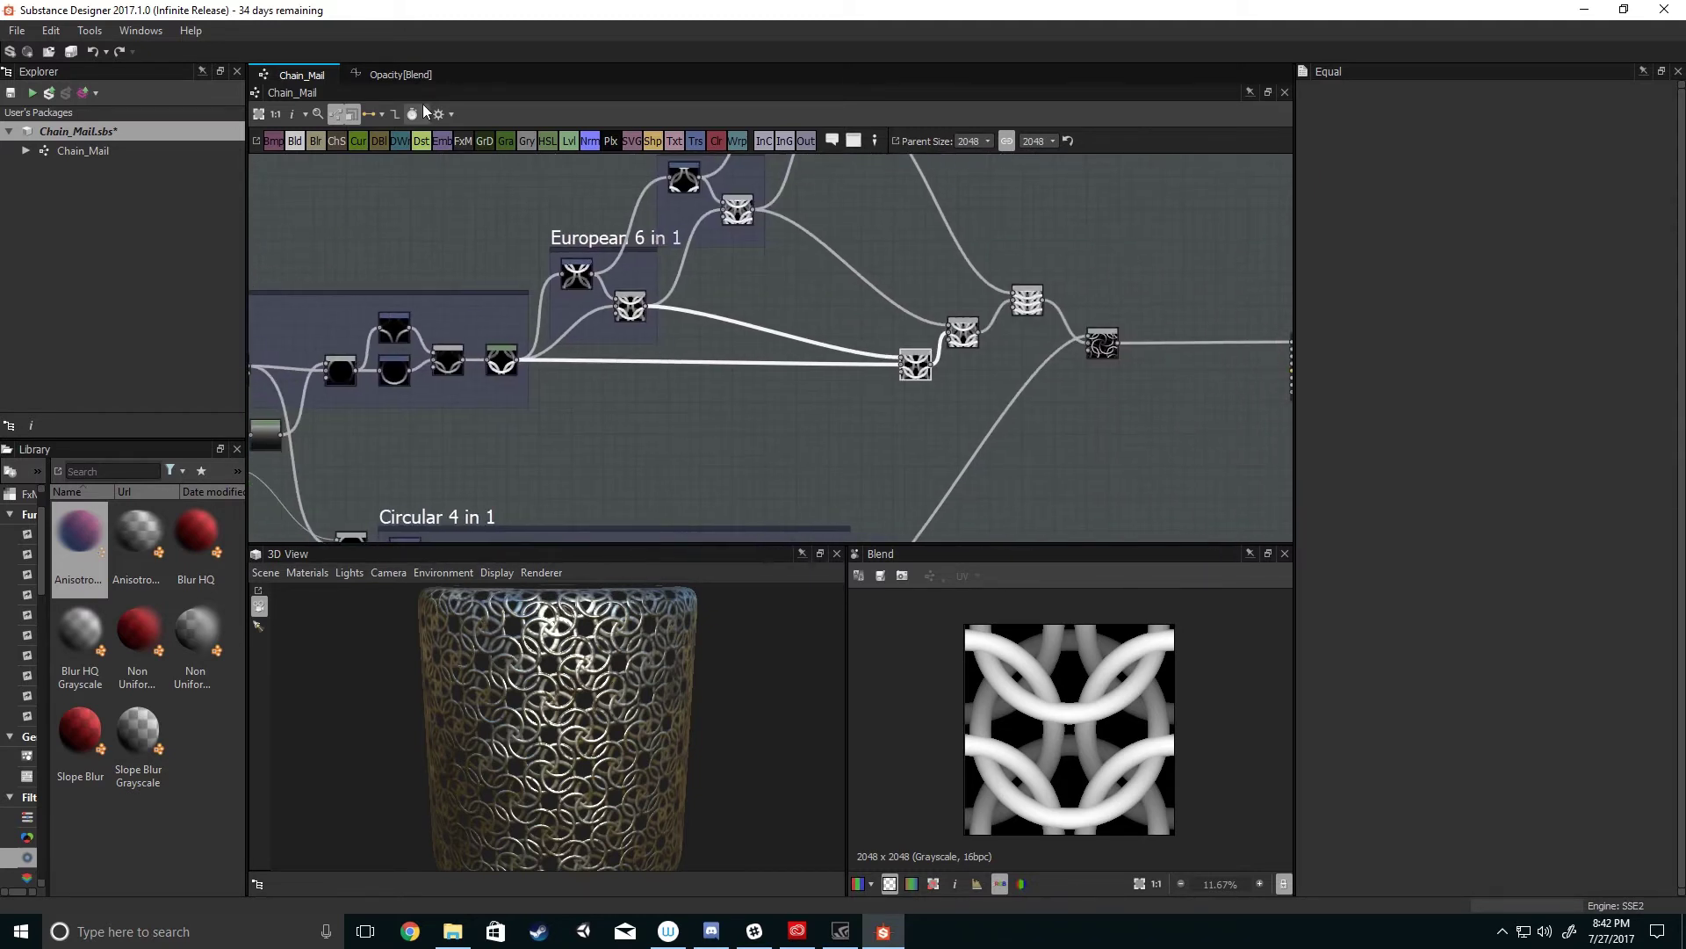
- In the opacity function, connect the Chainmail_Type node to the Equal node's A input and a new Integer constant to its B input
left_click(397, 74)
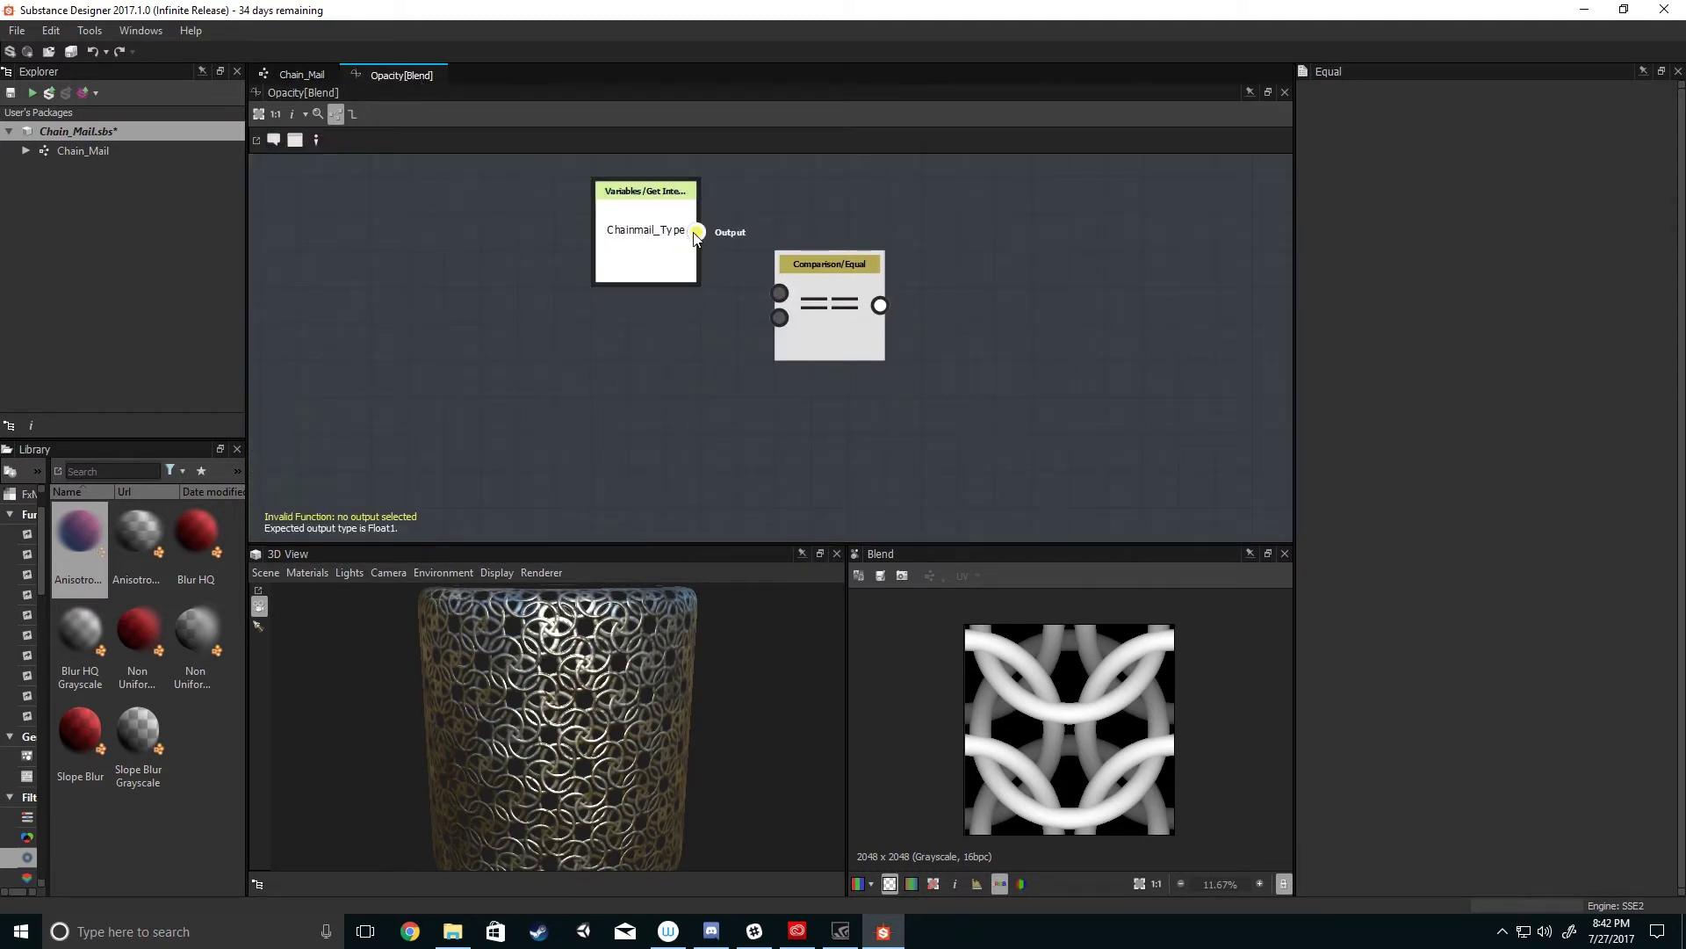
left_click_drag(697, 231, 780, 294)
key("space")
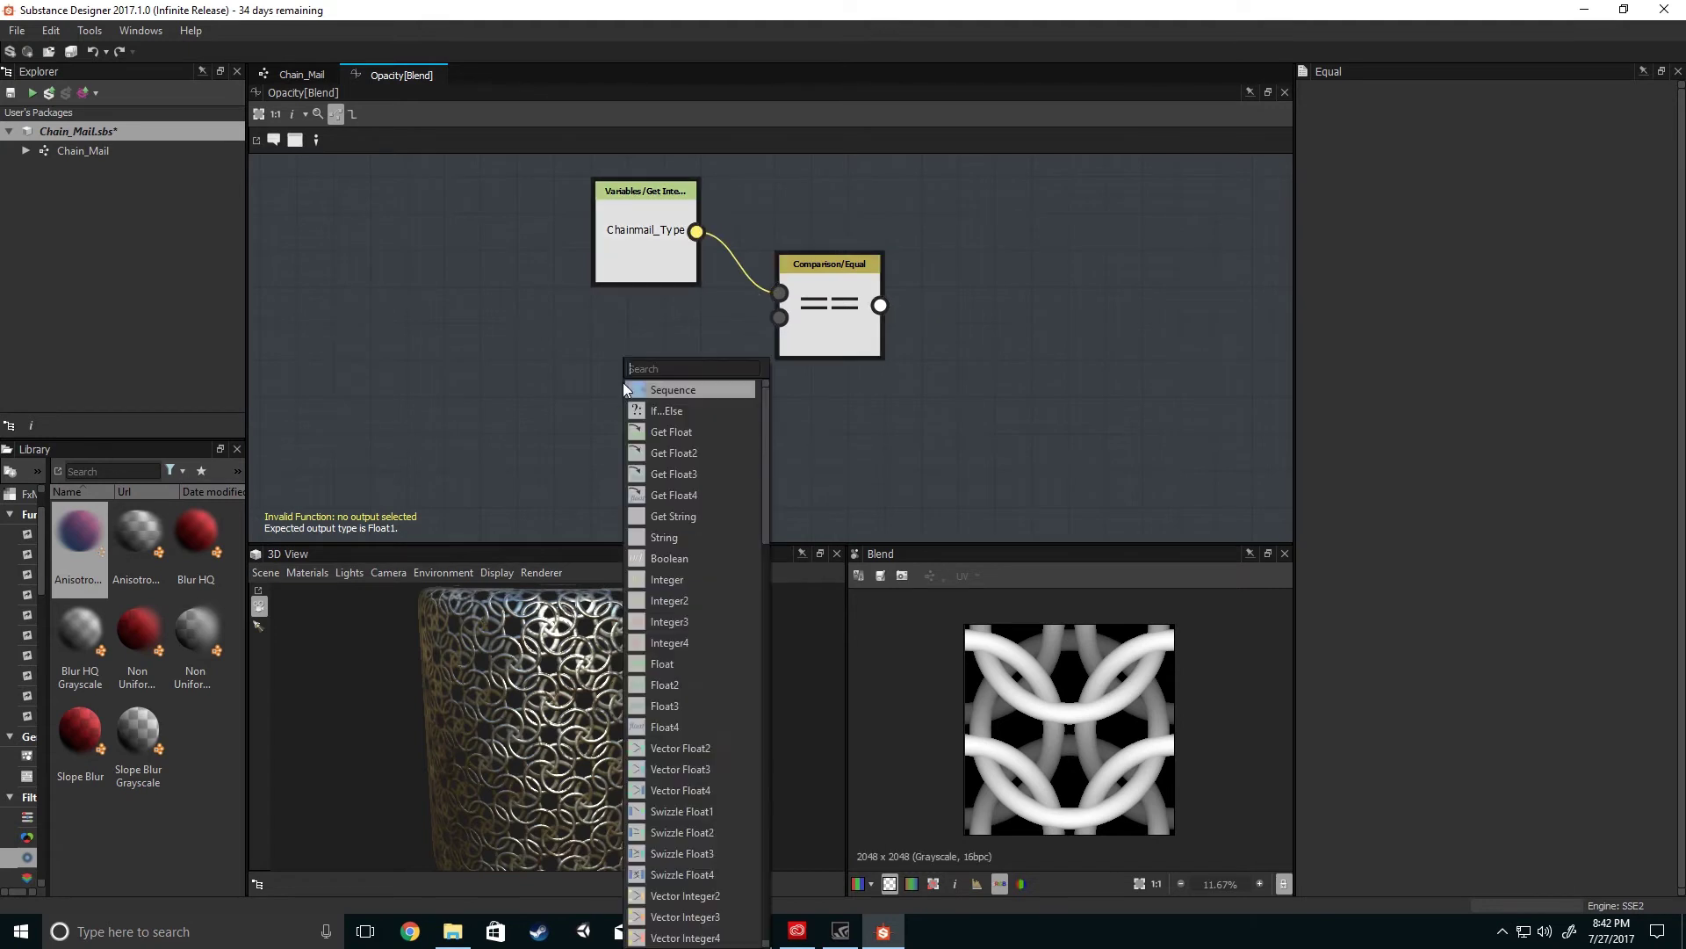
type("integ")
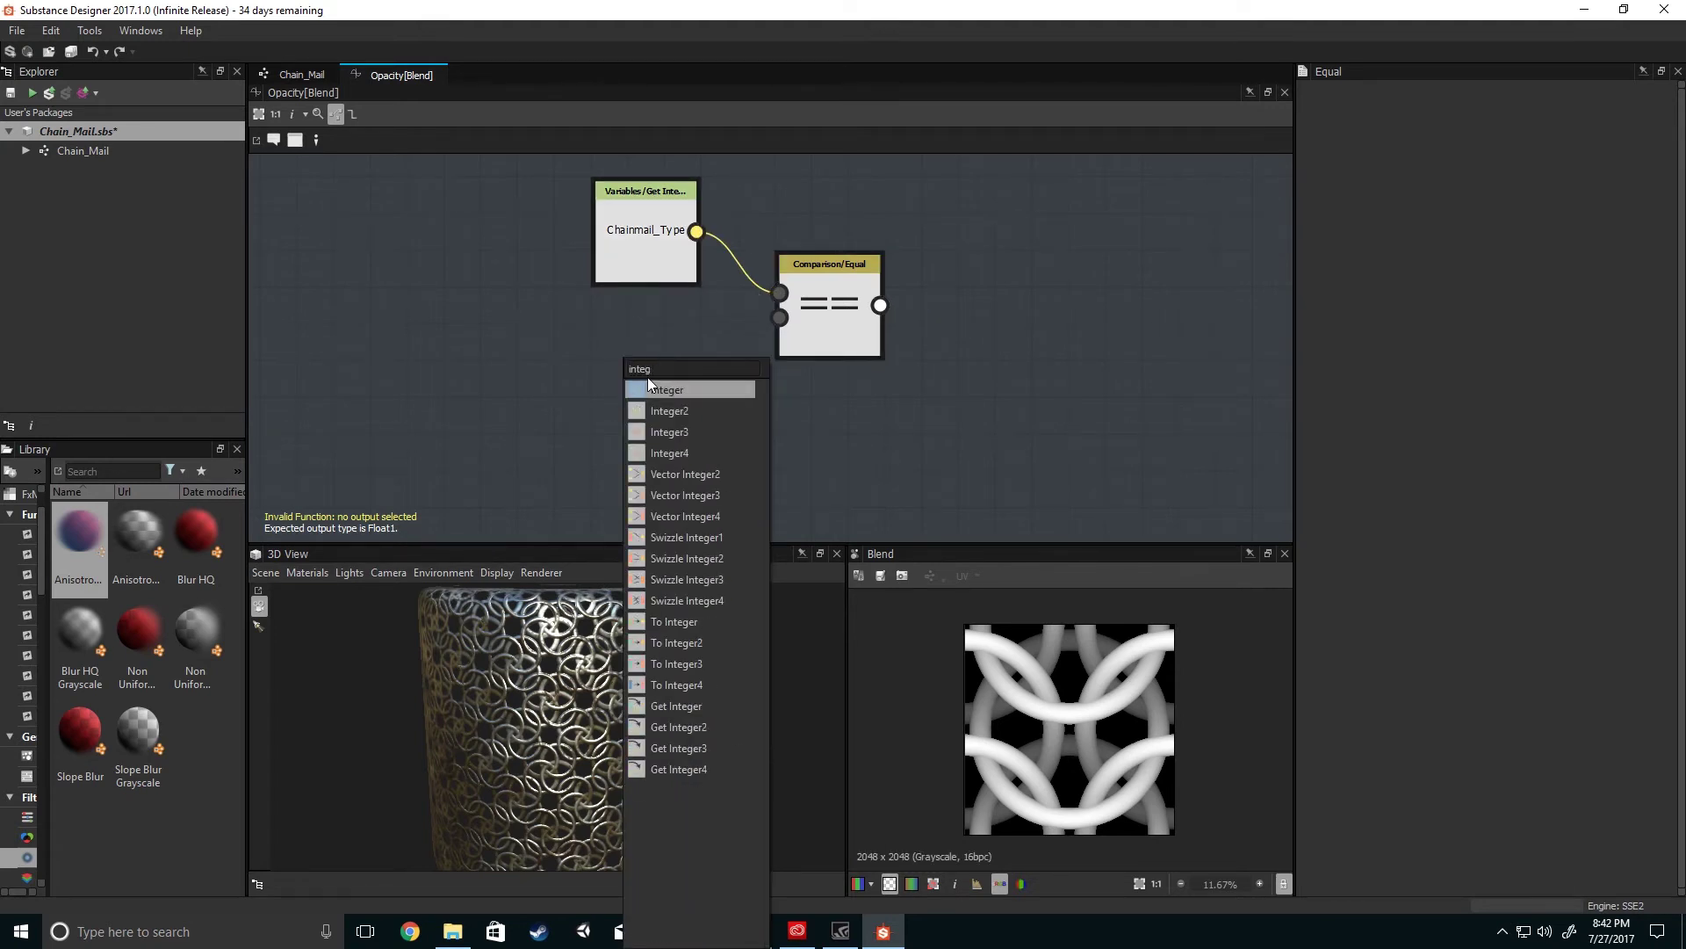
left_click(669, 392)
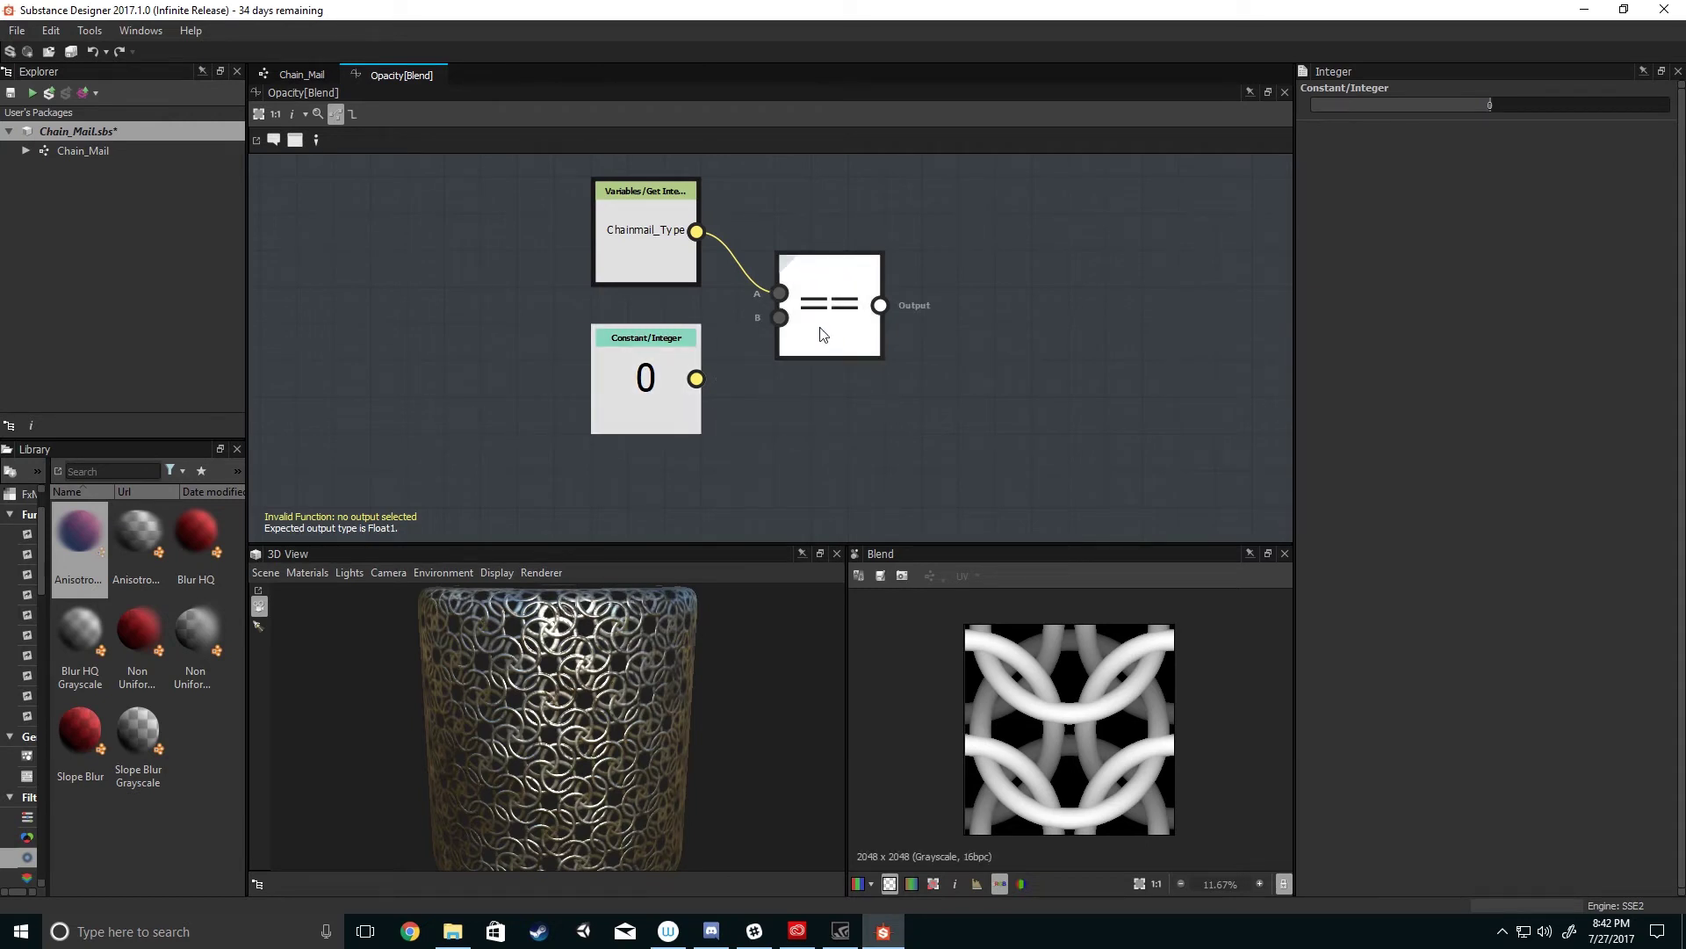
scroll(721, 362, "up", 2)
scroll(715, 413, "down", 3)
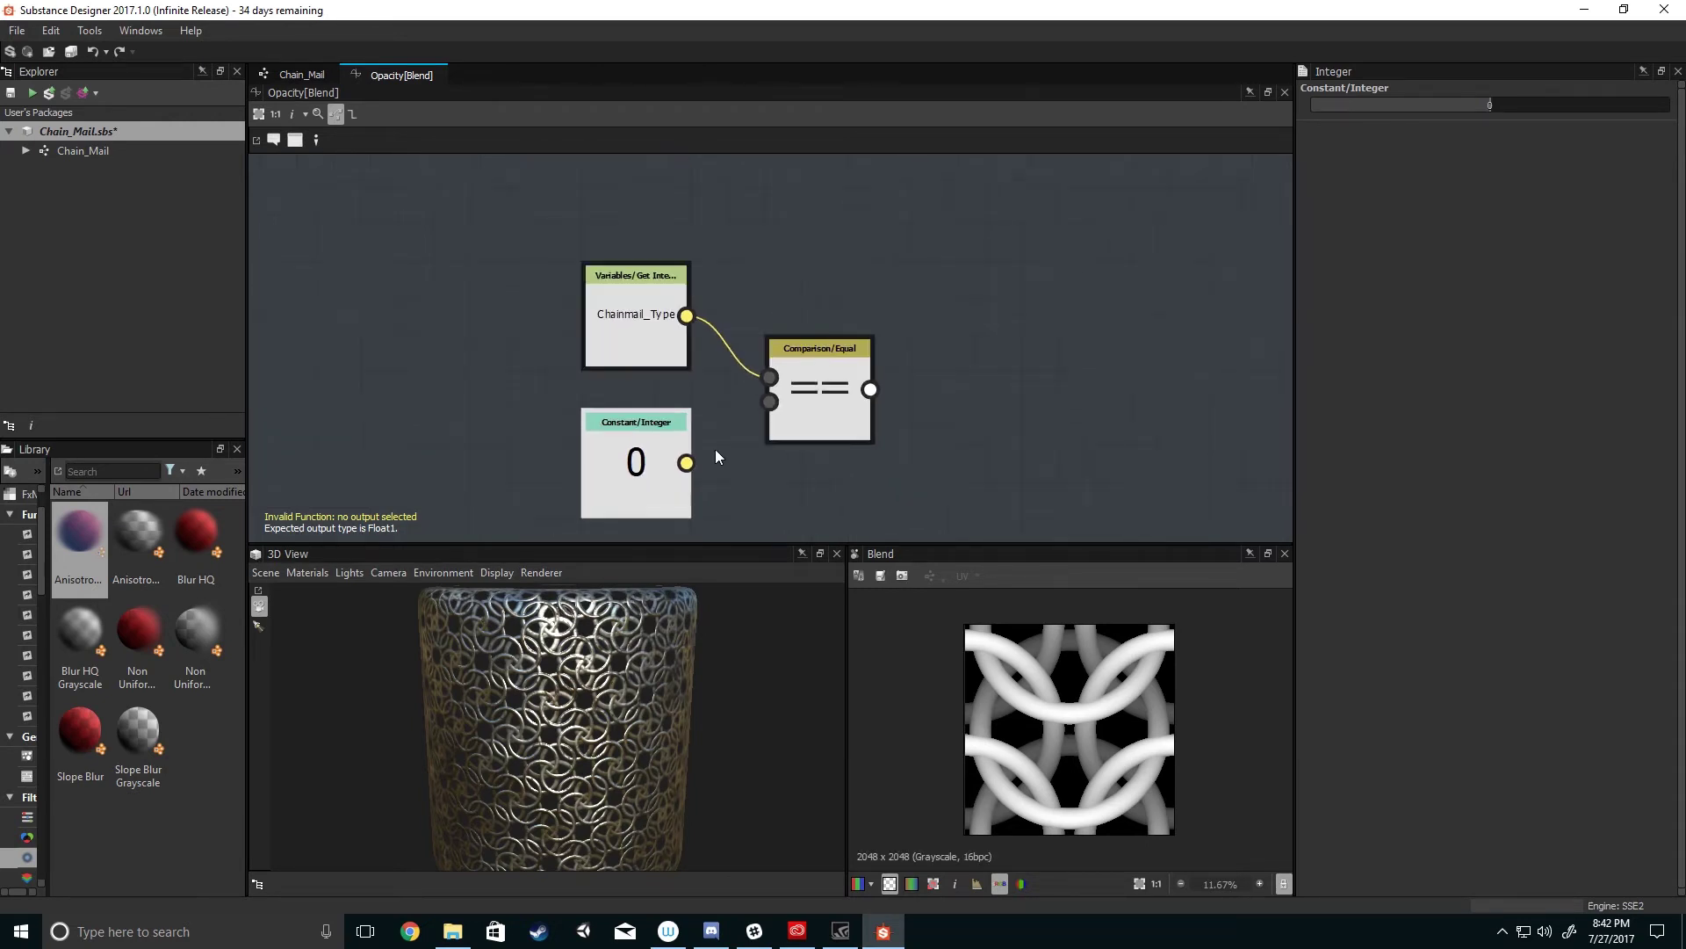
scroll(741, 351, "up", 1)
middle_click_drag(691, 290, 678, 374)
middle_click_drag(739, 446, 751, 421)
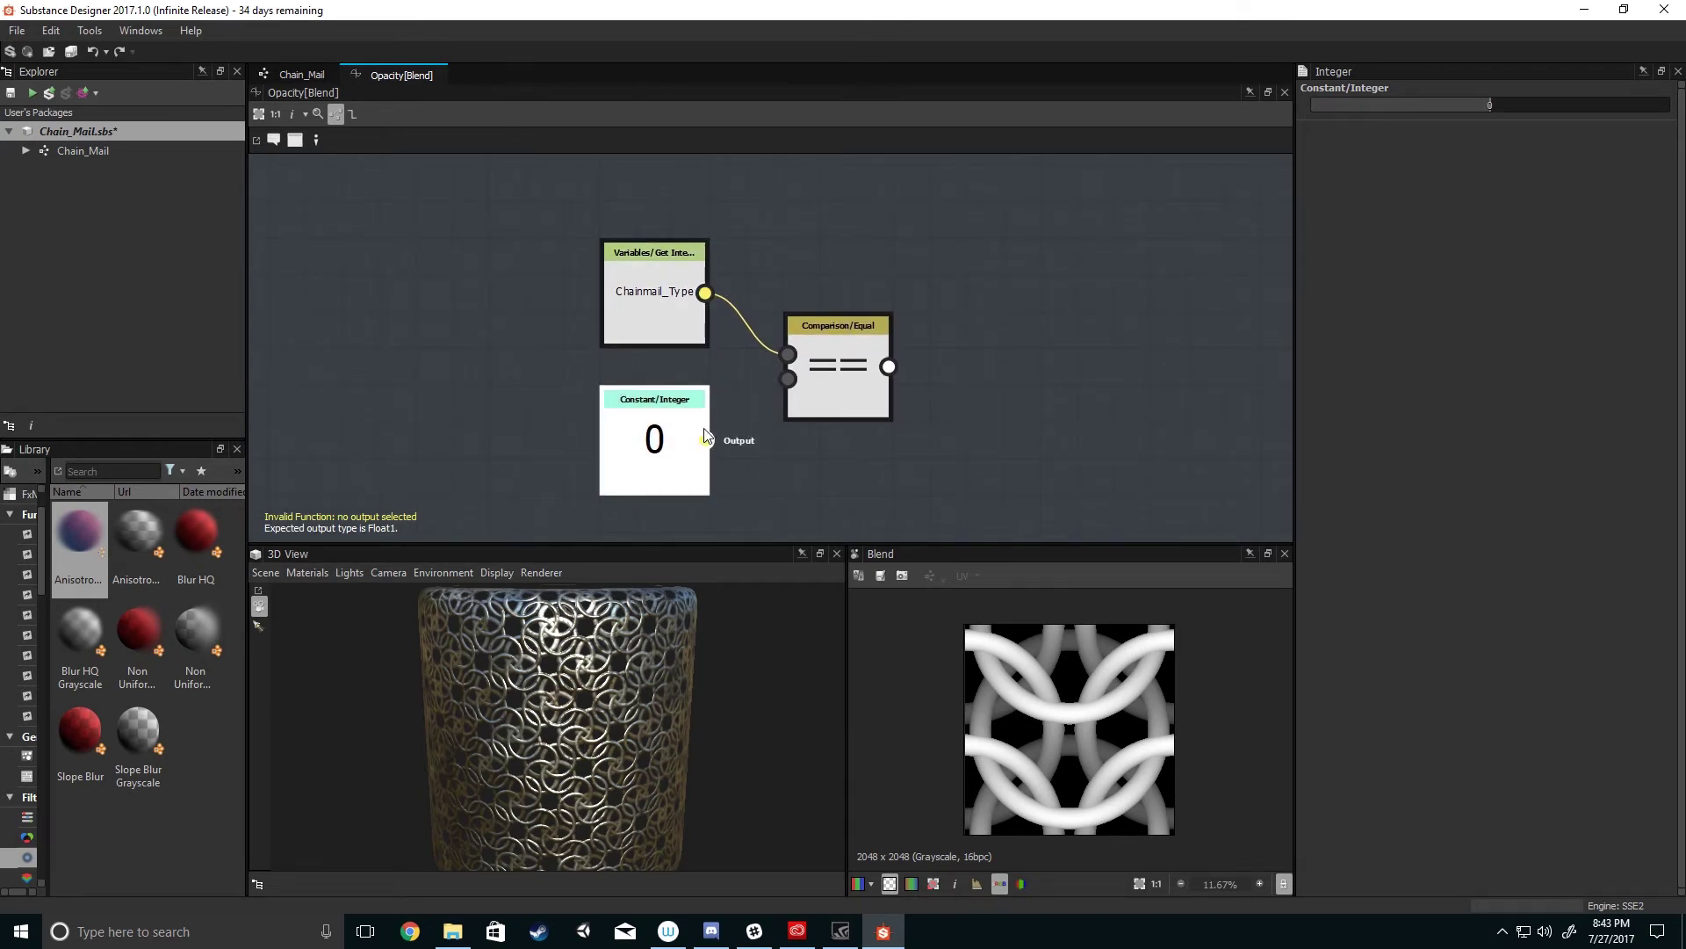
left_click_drag(705, 440, 787, 378)
- Add a Float constant below the Integer constant and connect it to the Equal node's B input instead
middle_click_drag(743, 531, 759, 446)
key("space")
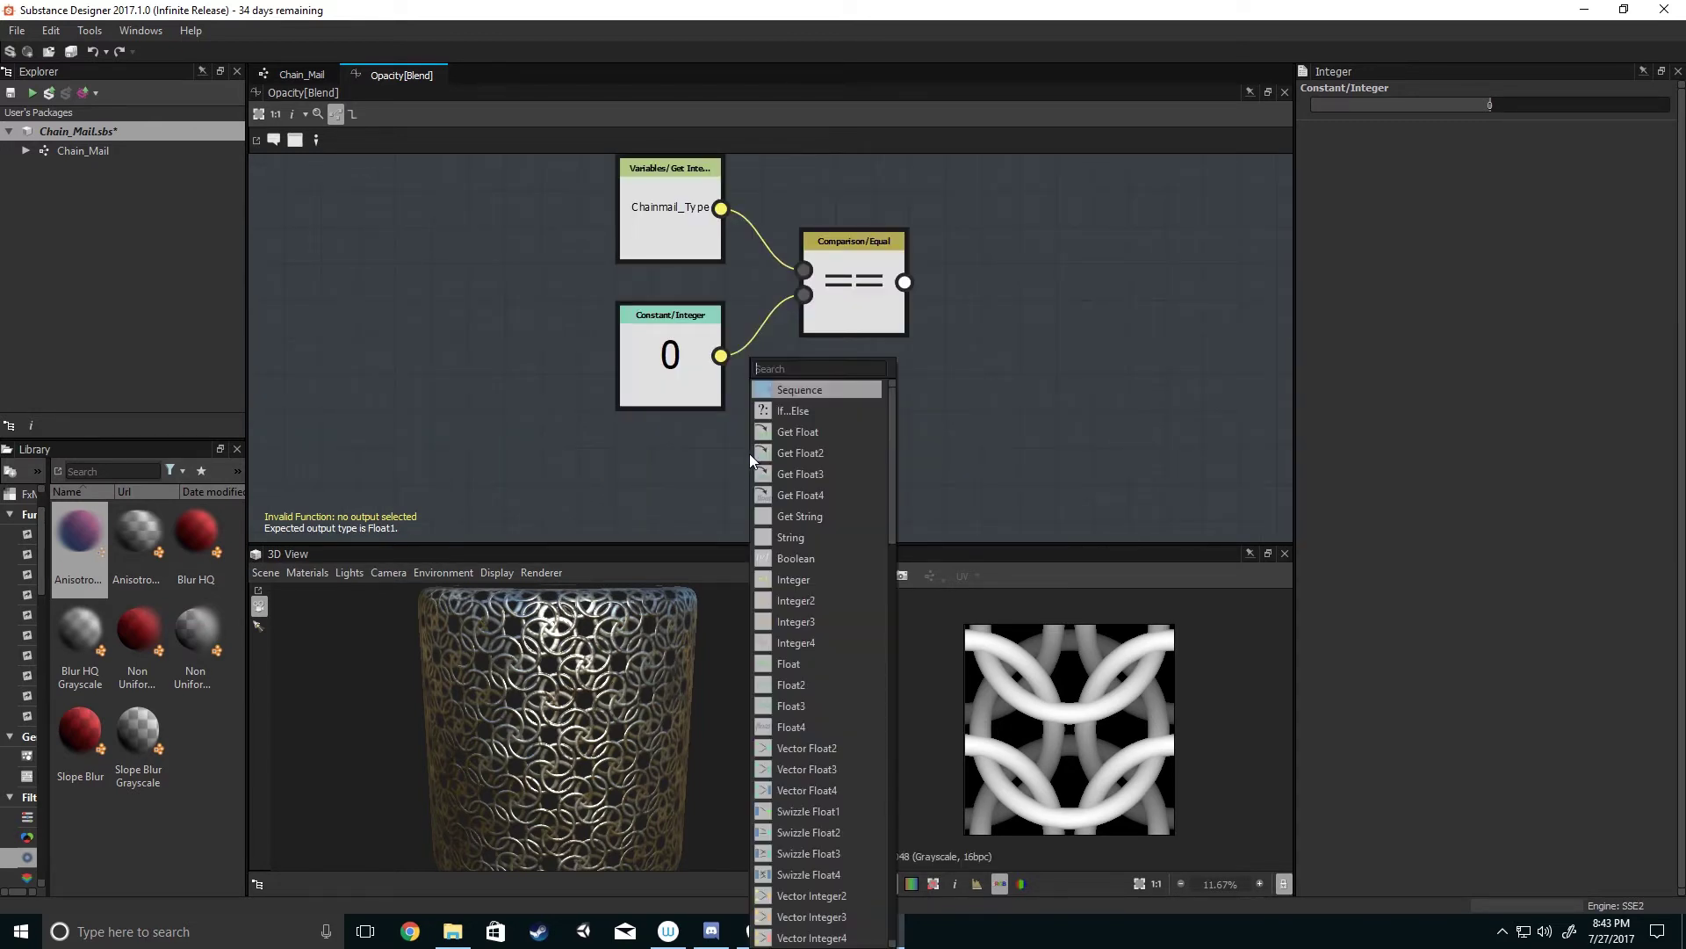
type("flo")
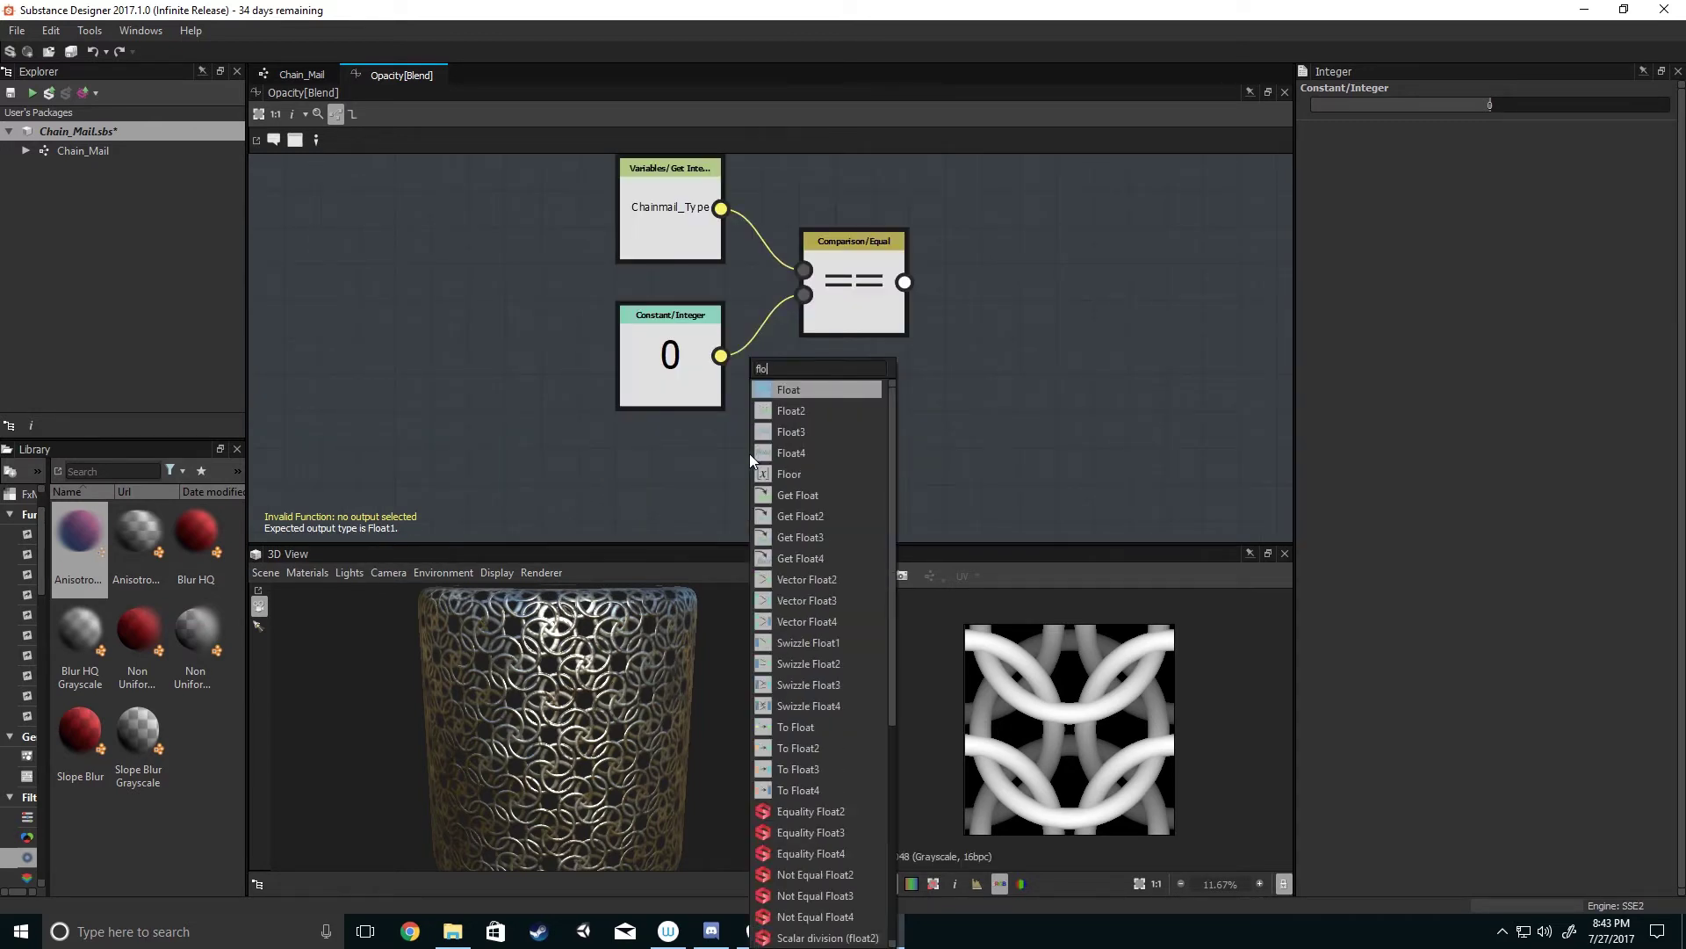
left_click(795, 392)
middle_click_drag(796, 392, 819, 293)
left_click_drag(794, 358, 721, 397)
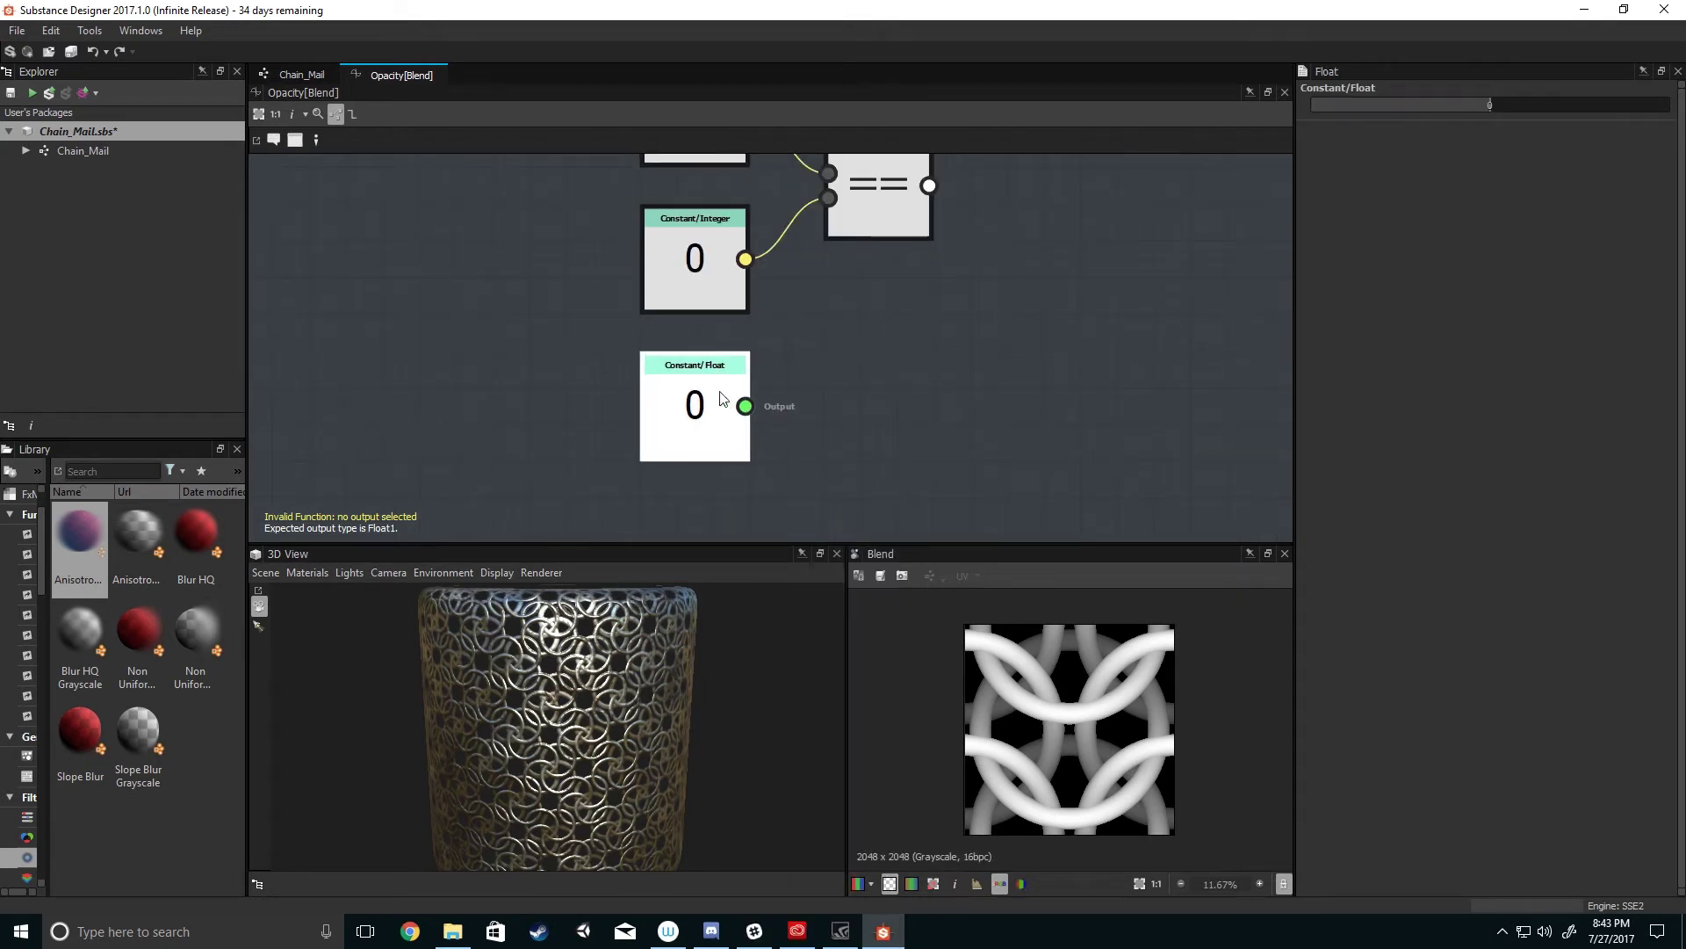
middle_click_drag(722, 398, 698, 445)
left_click_drag(721, 453, 803, 244)
middle_click_drag(788, 300, 761, 392)
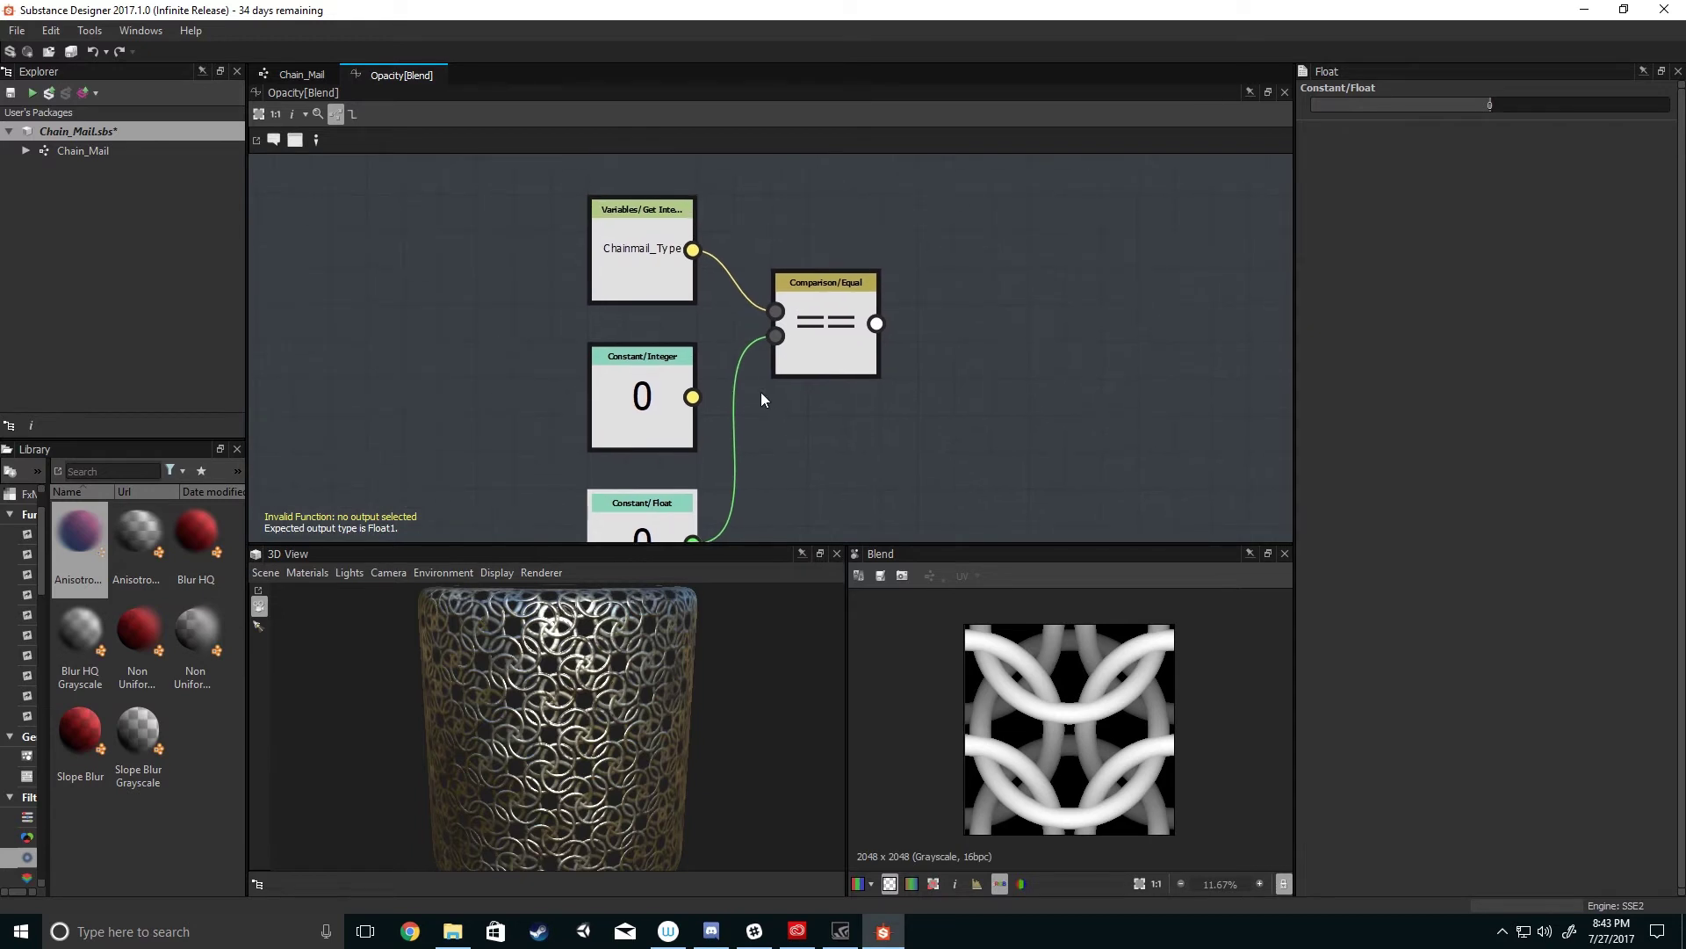
scroll(757, 395, "down", 1)
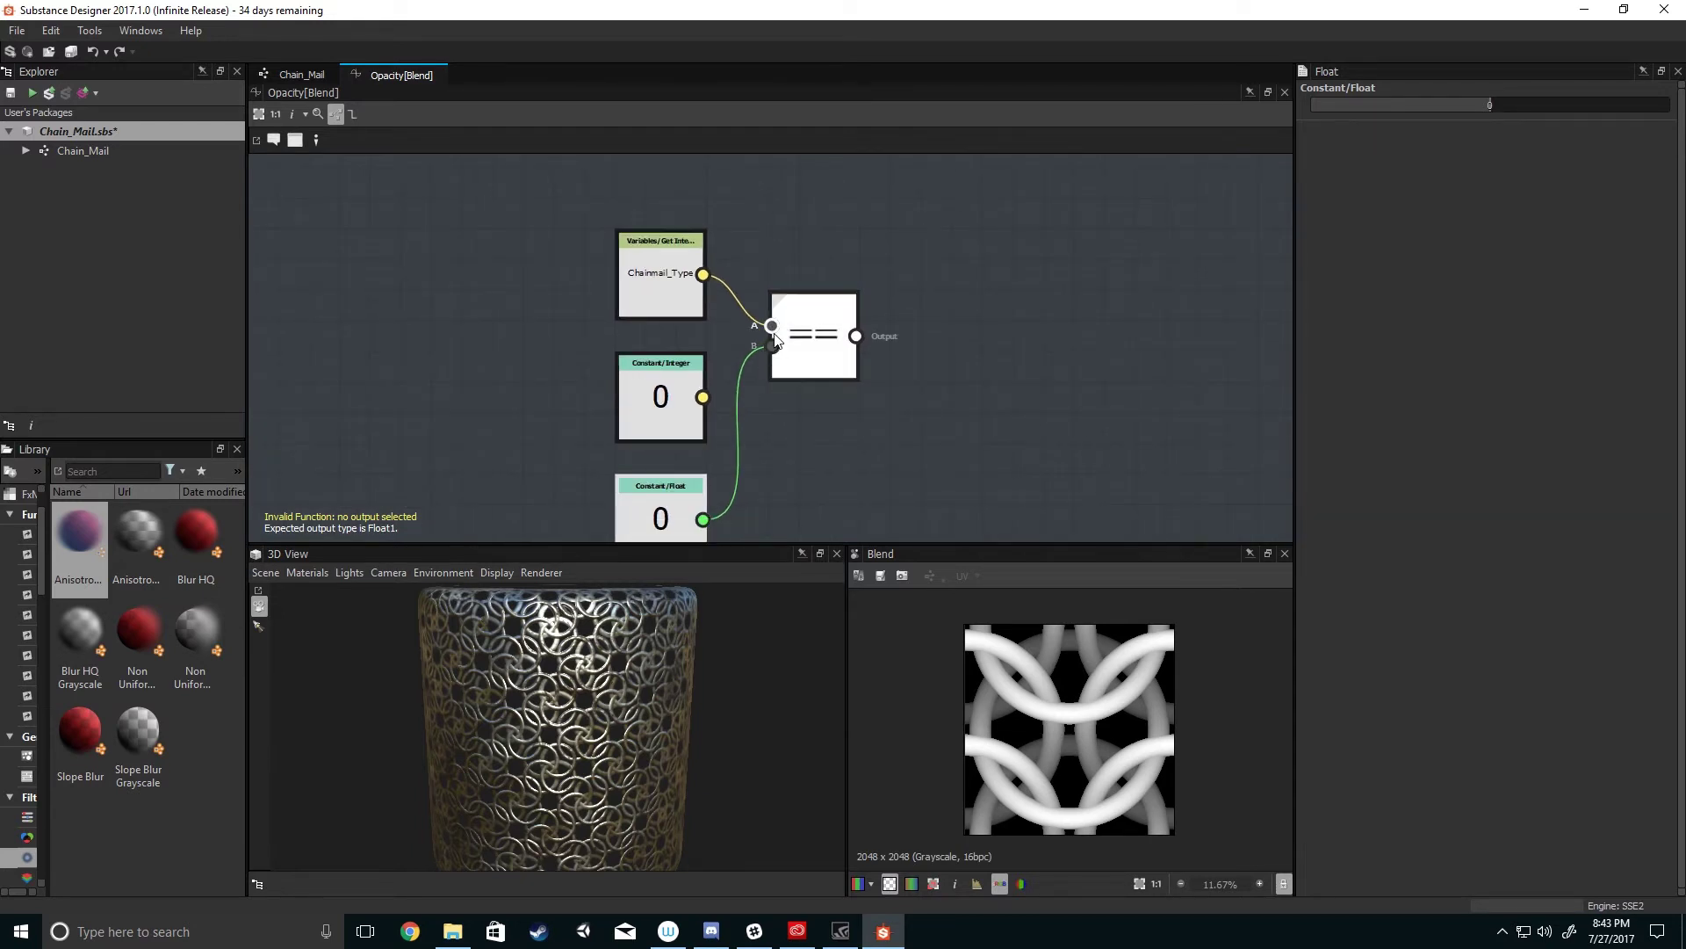
middle_click_drag(770, 418, 764, 374)
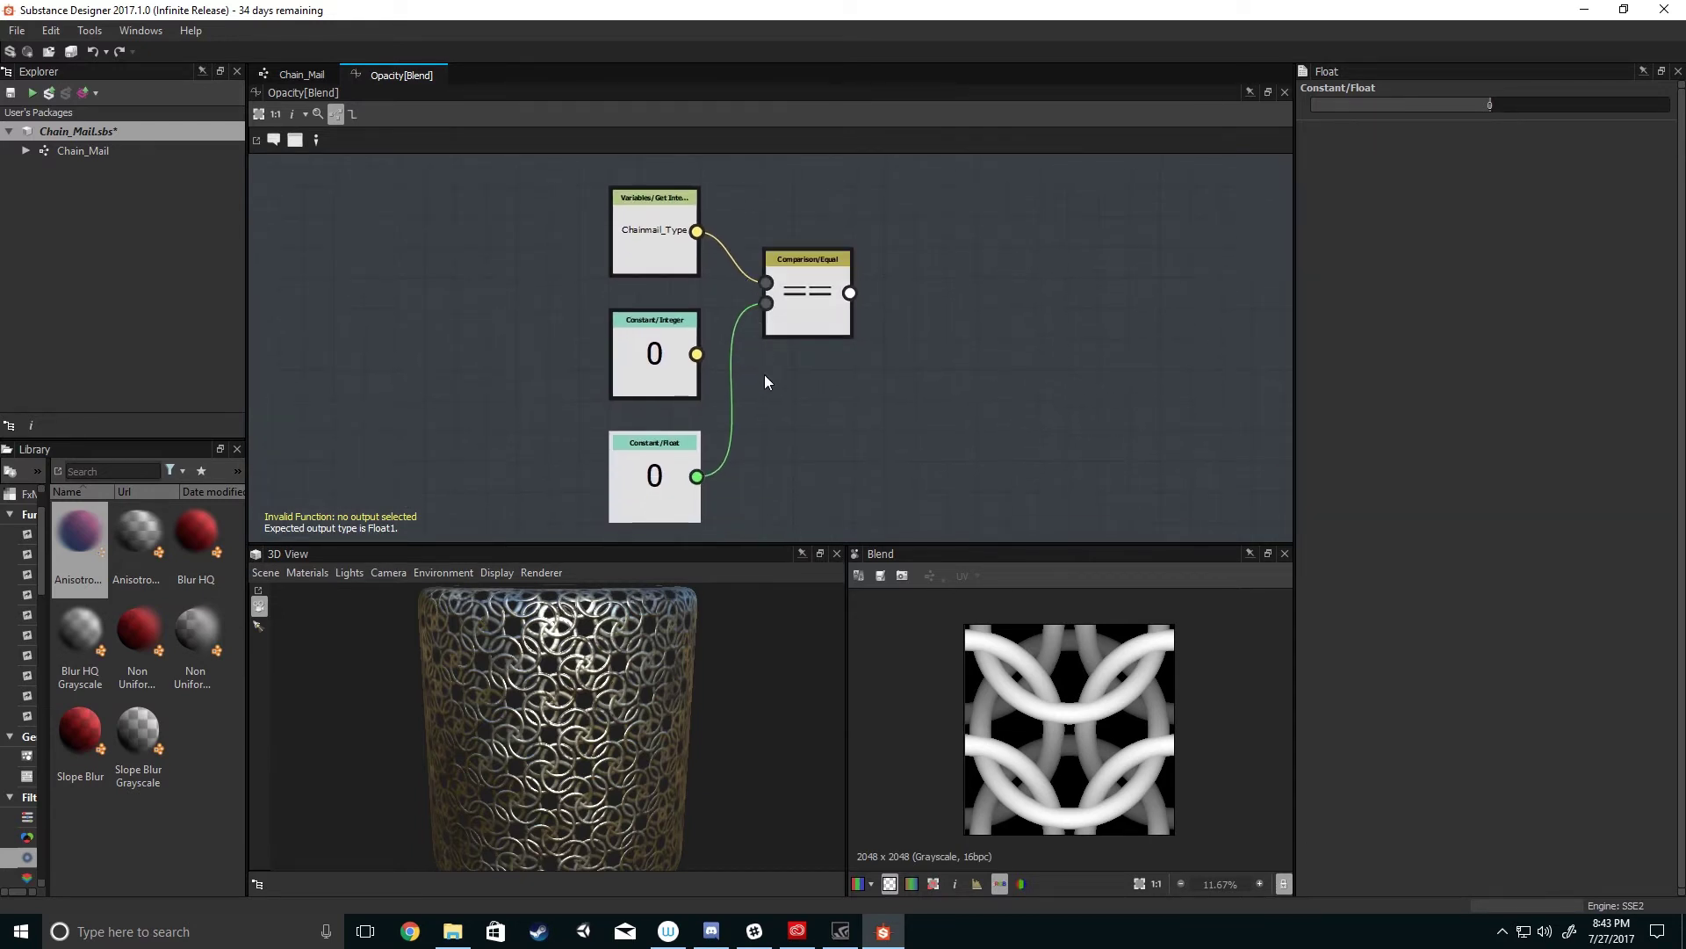
- Delete the Float constant node and its link to the Equal node
left_click(725, 409)
key("Delete")
left_click(680, 461)
key("Delete")
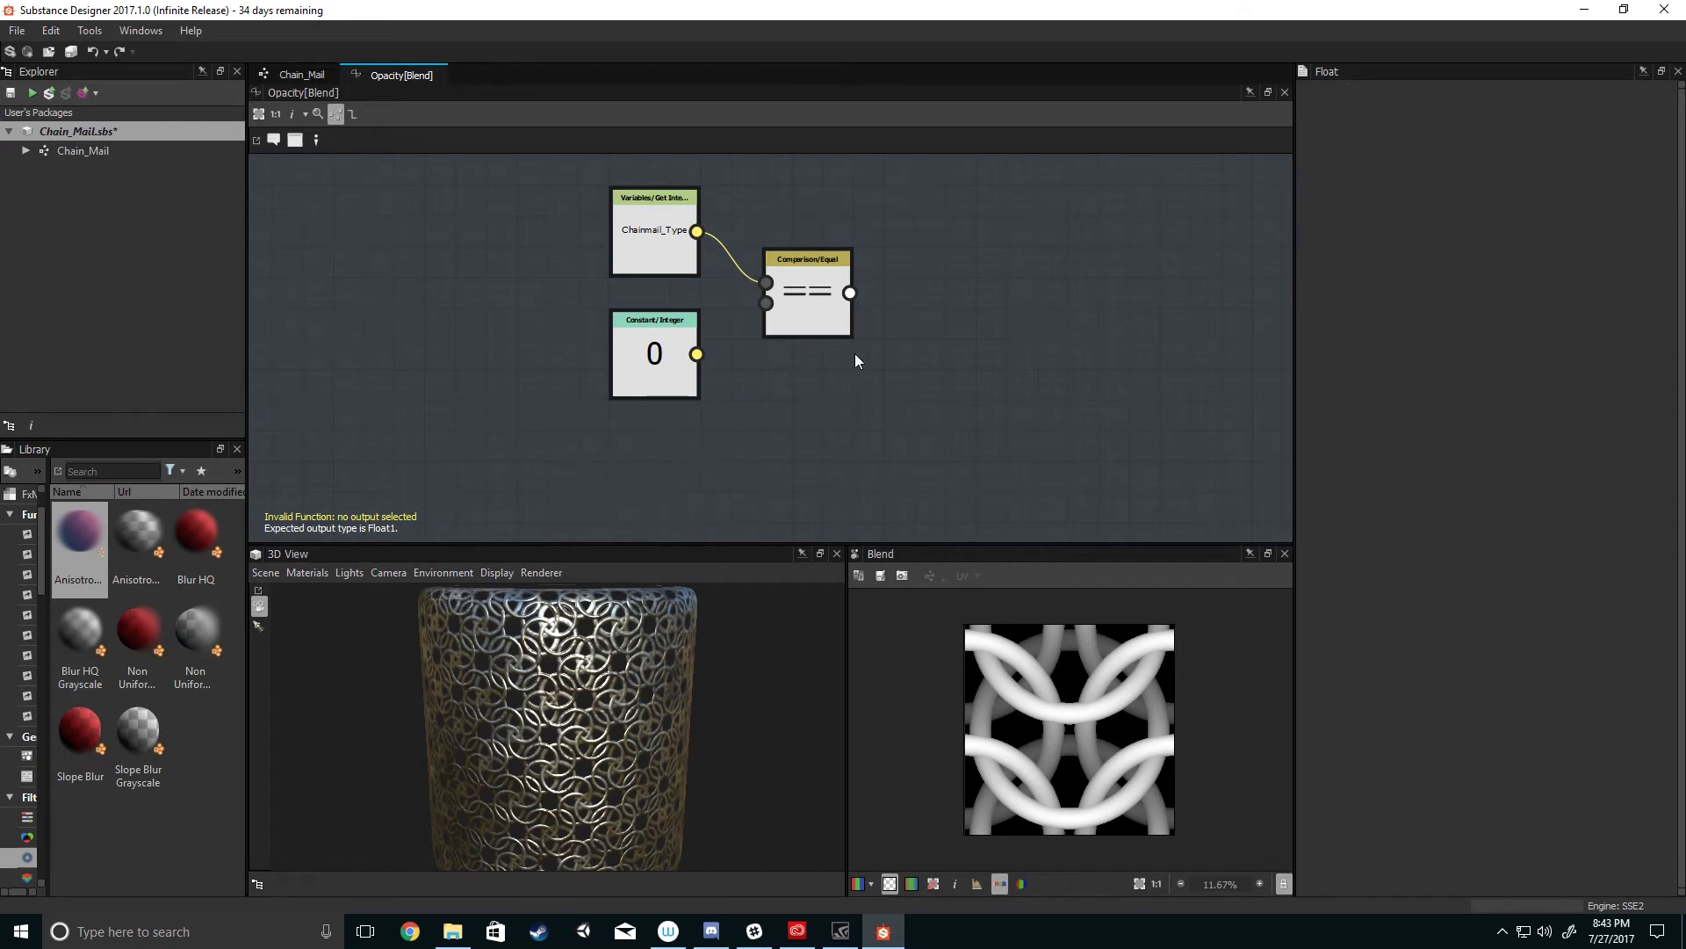
- Set the Integer constant to 1 and connect it to the Equal node's B input
left_click(681, 377)
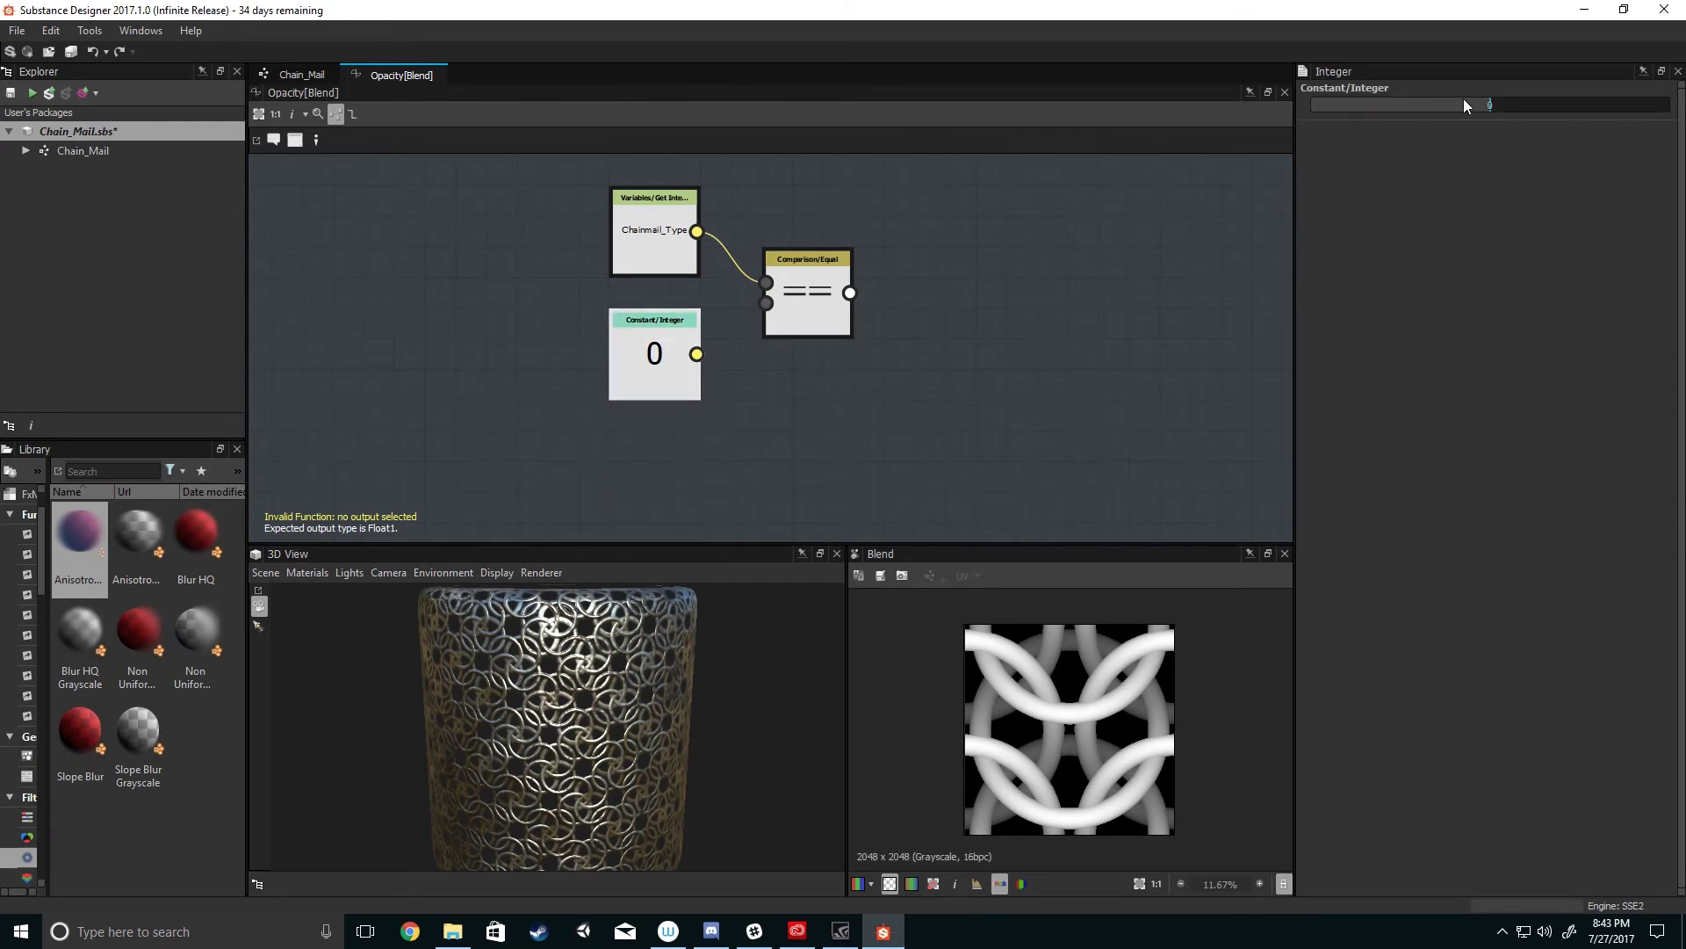
scroll(697, 399, "up", 1)
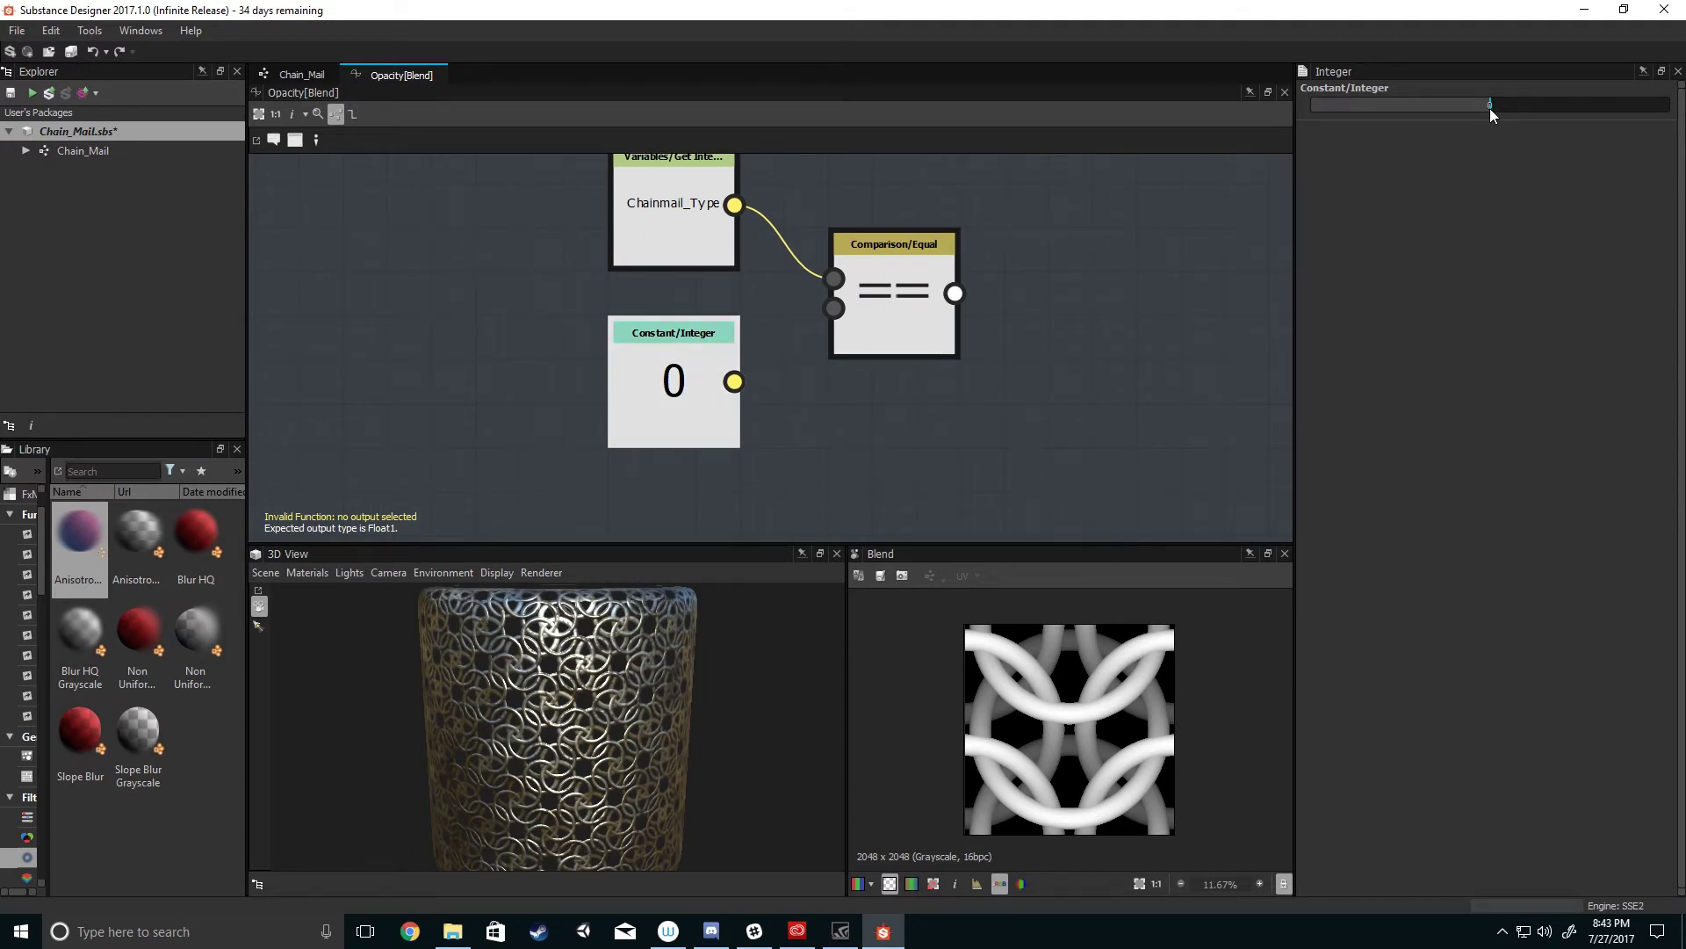
mouse_move(1502, 114)
left_mouse_down()
mouse_move(1594, 115)
mouse_move(1530, 132)
left_mouse_up()
middle_click_drag(885, 431, 801, 469)
left_click_drag(654, 405, 771, 339)
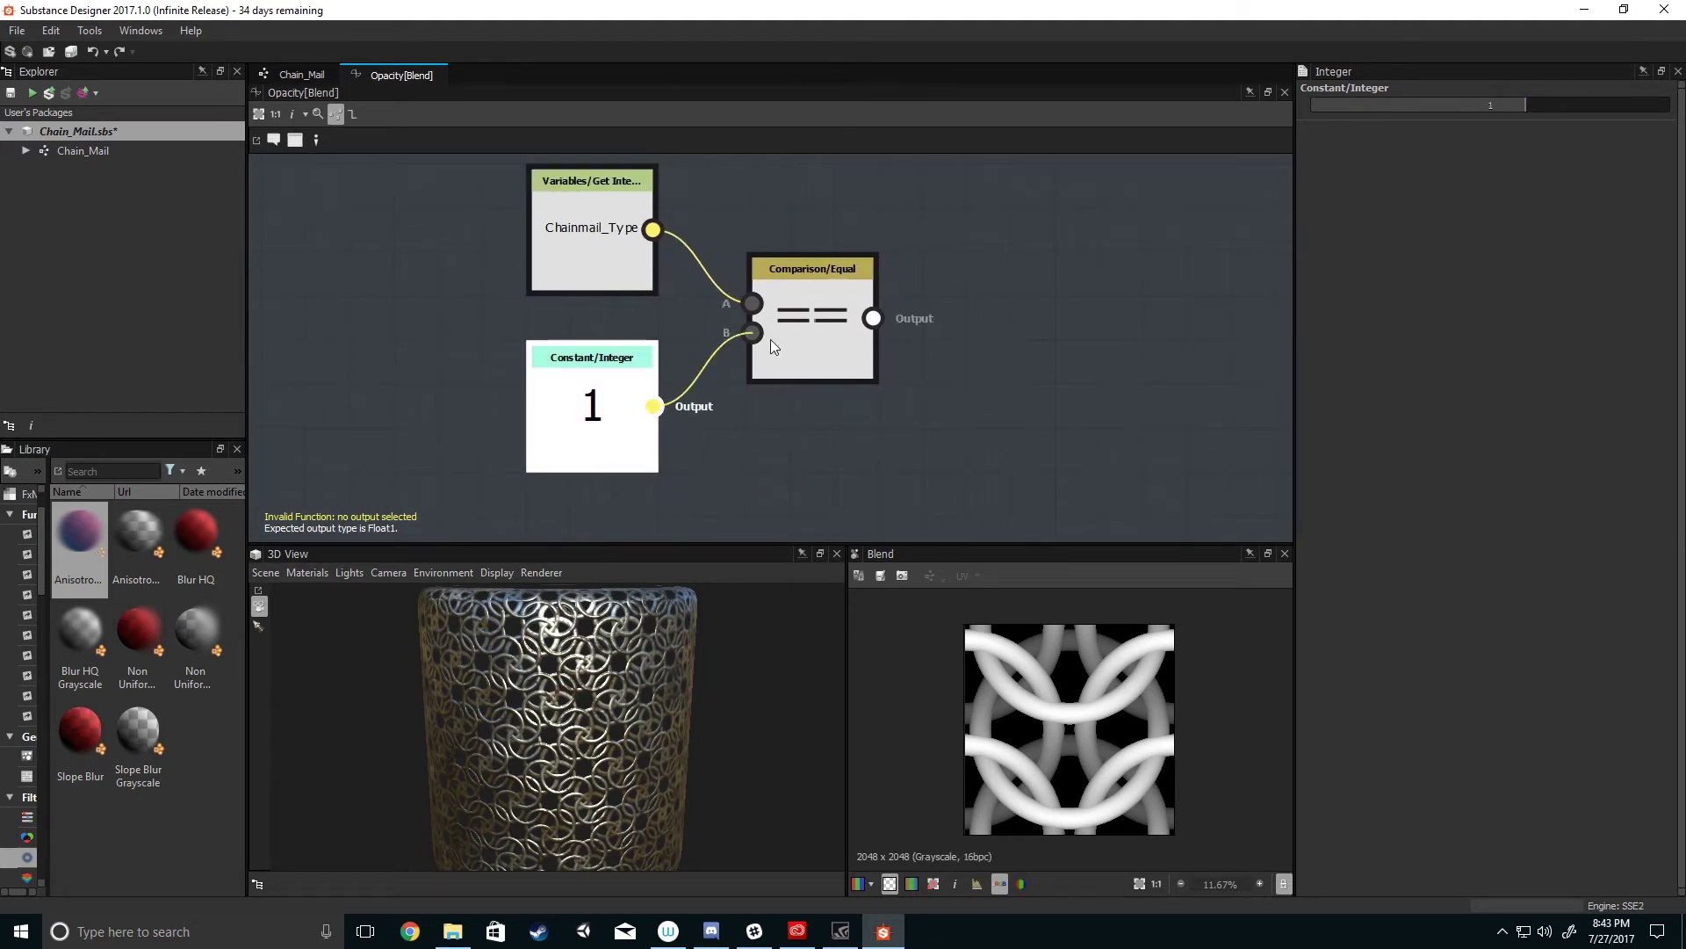
left_click(704, 332)
- Add an If...Else node and place it after the Equal node, leaving a gap between them
middle_click_drag(823, 355, 683, 411)
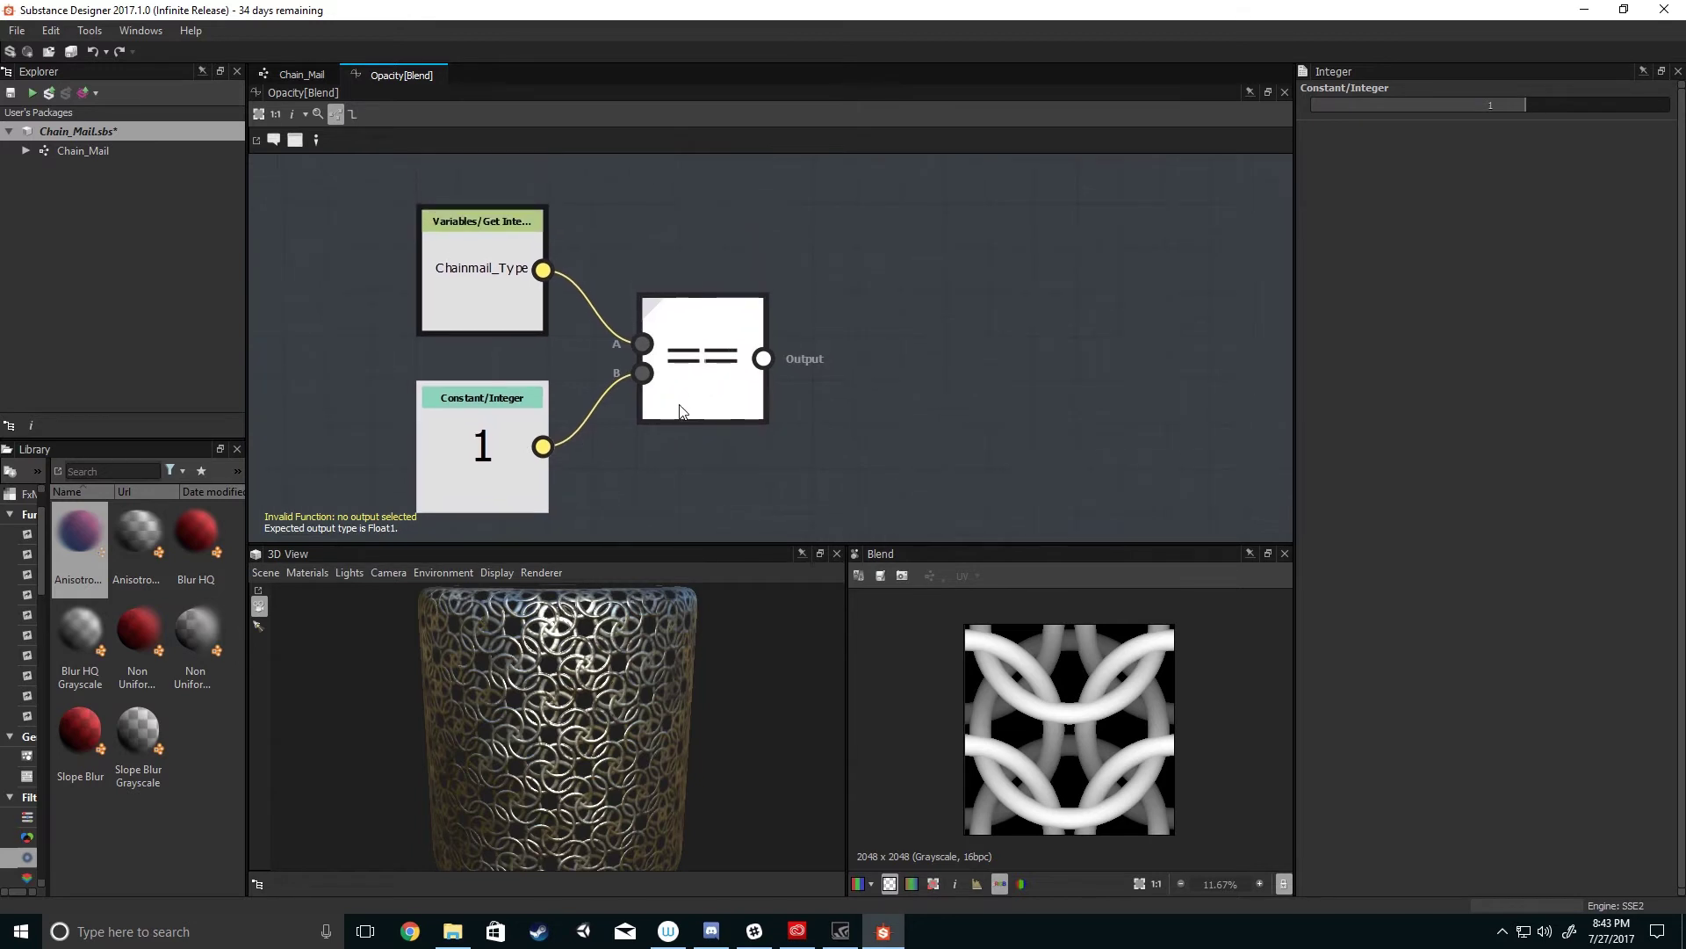
scroll(683, 411, "up", 2)
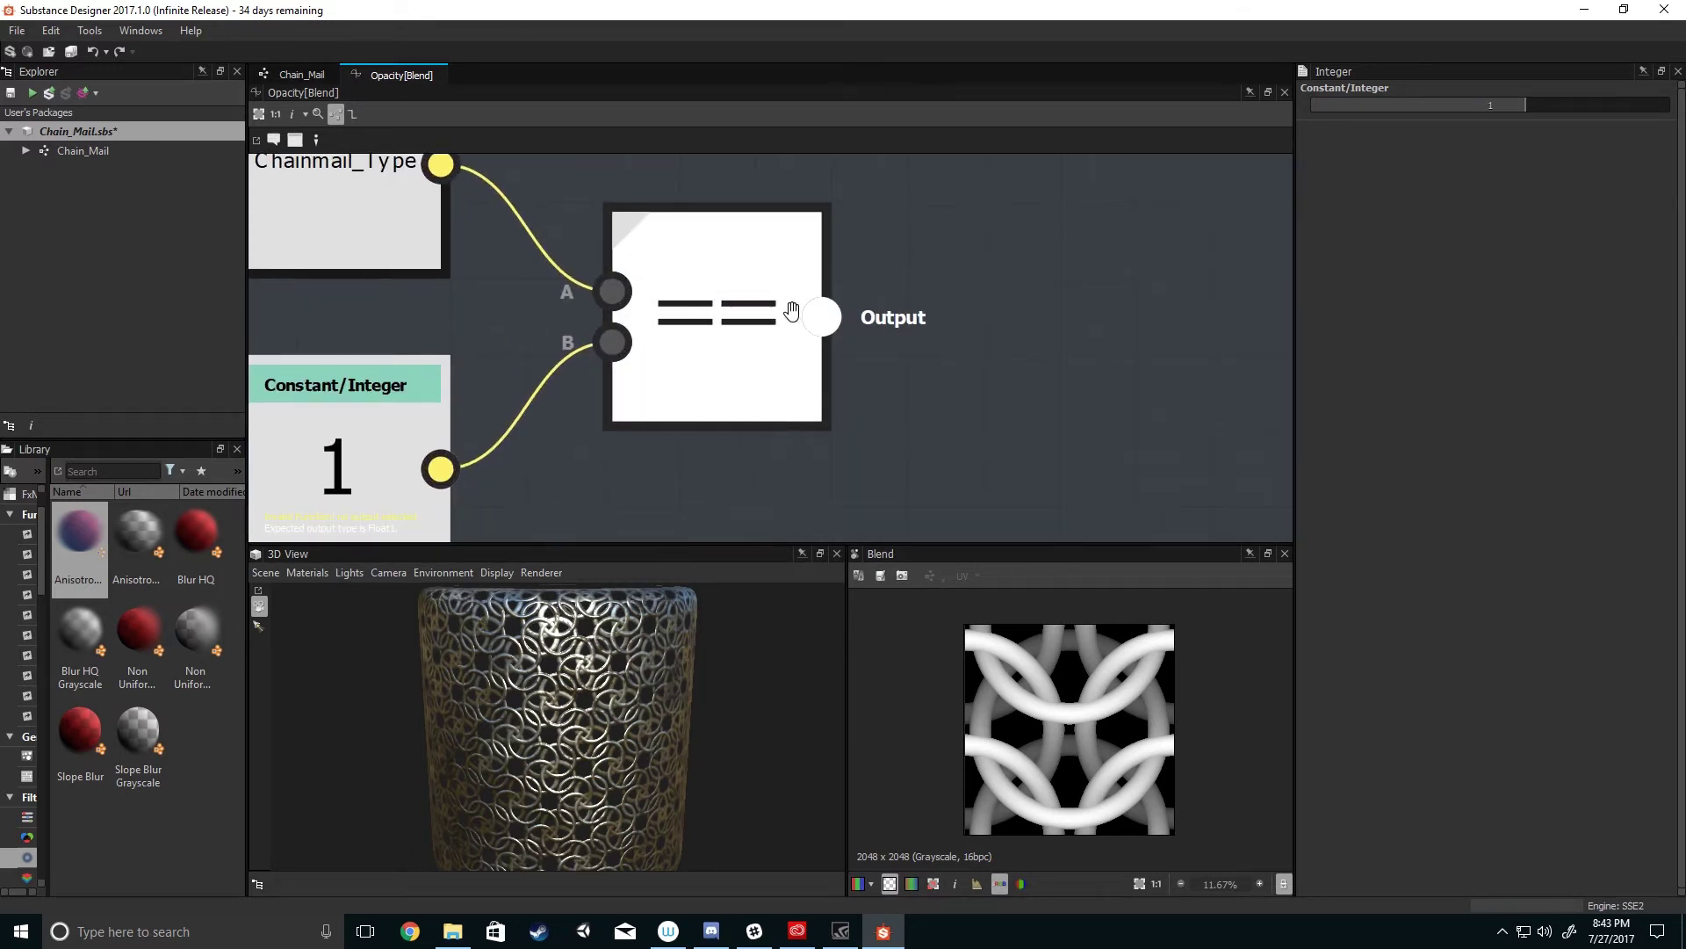
middle_click_drag(952, 439, 903, 401)
key("space")
type("if")
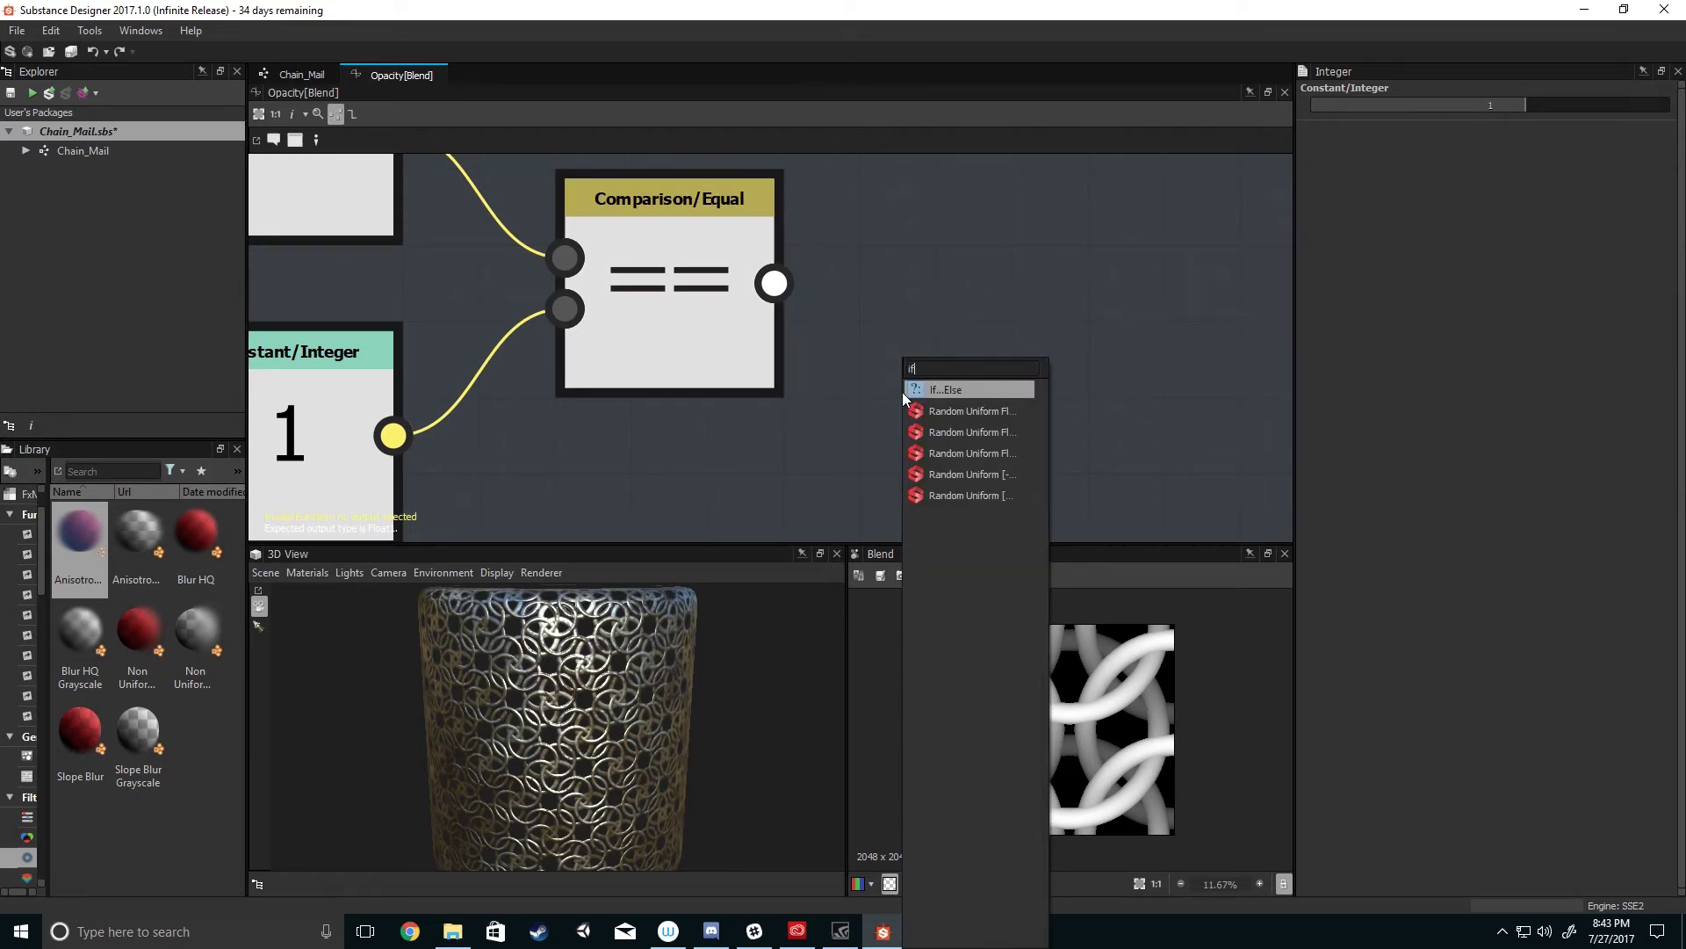
left_click(942, 389)
left_click_drag(905, 397, 1131, 430)
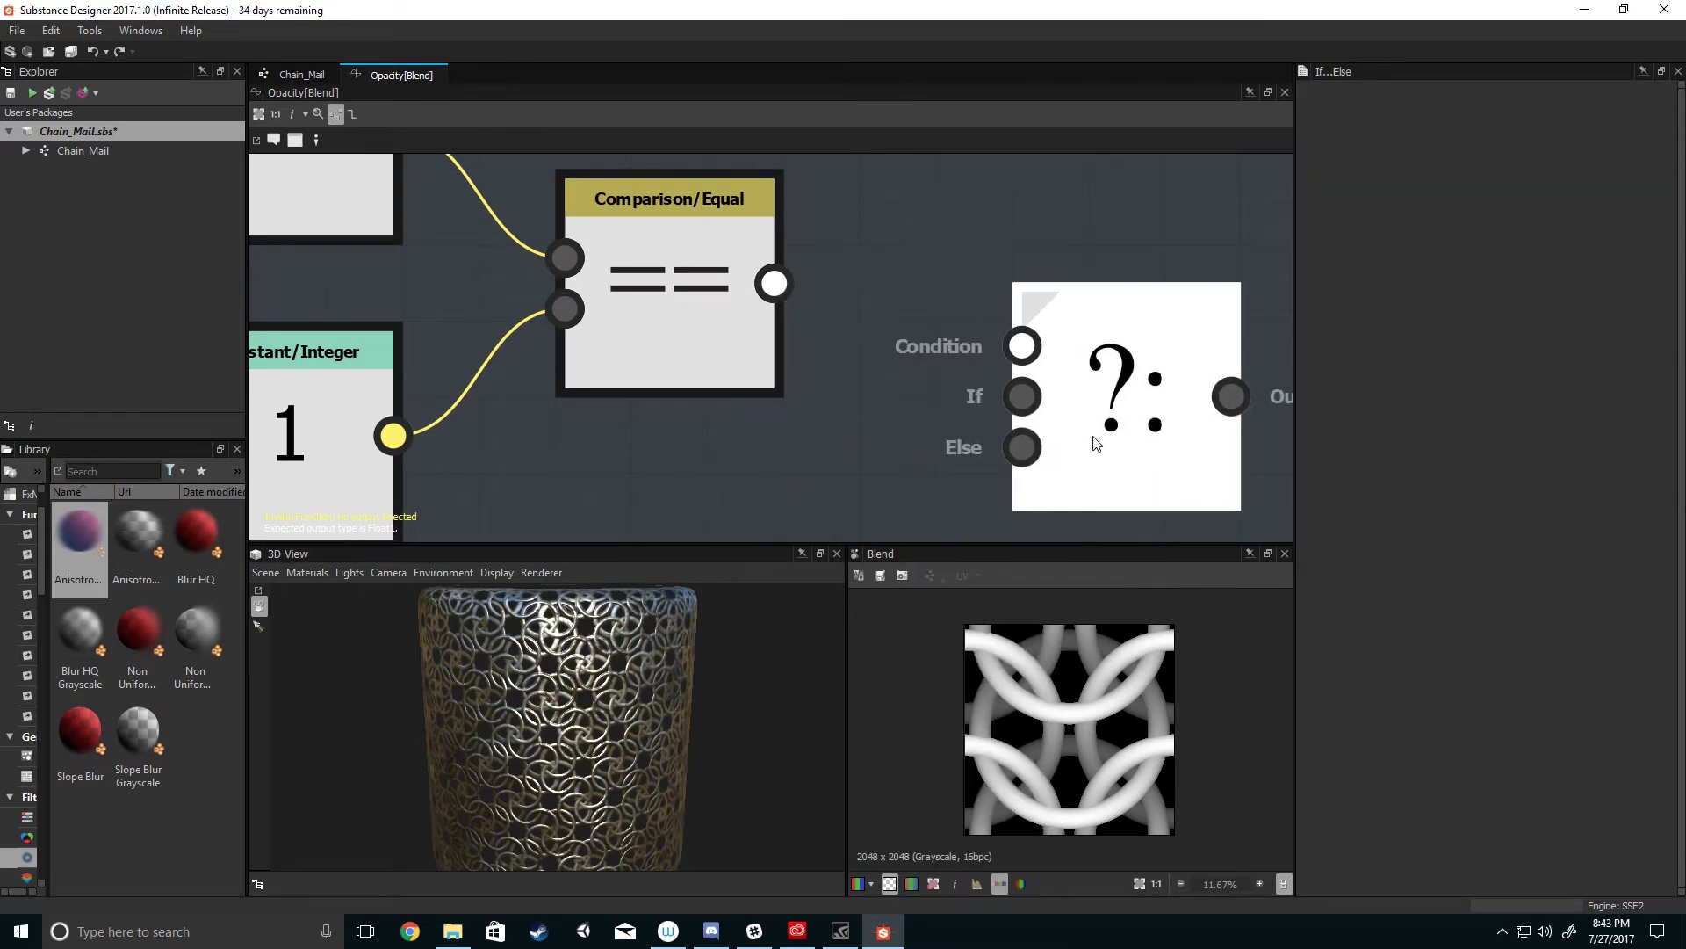
- Connect the Equal node's output to the Condition input of the If...Else node
middle_click_drag(1031, 447, 966, 423)
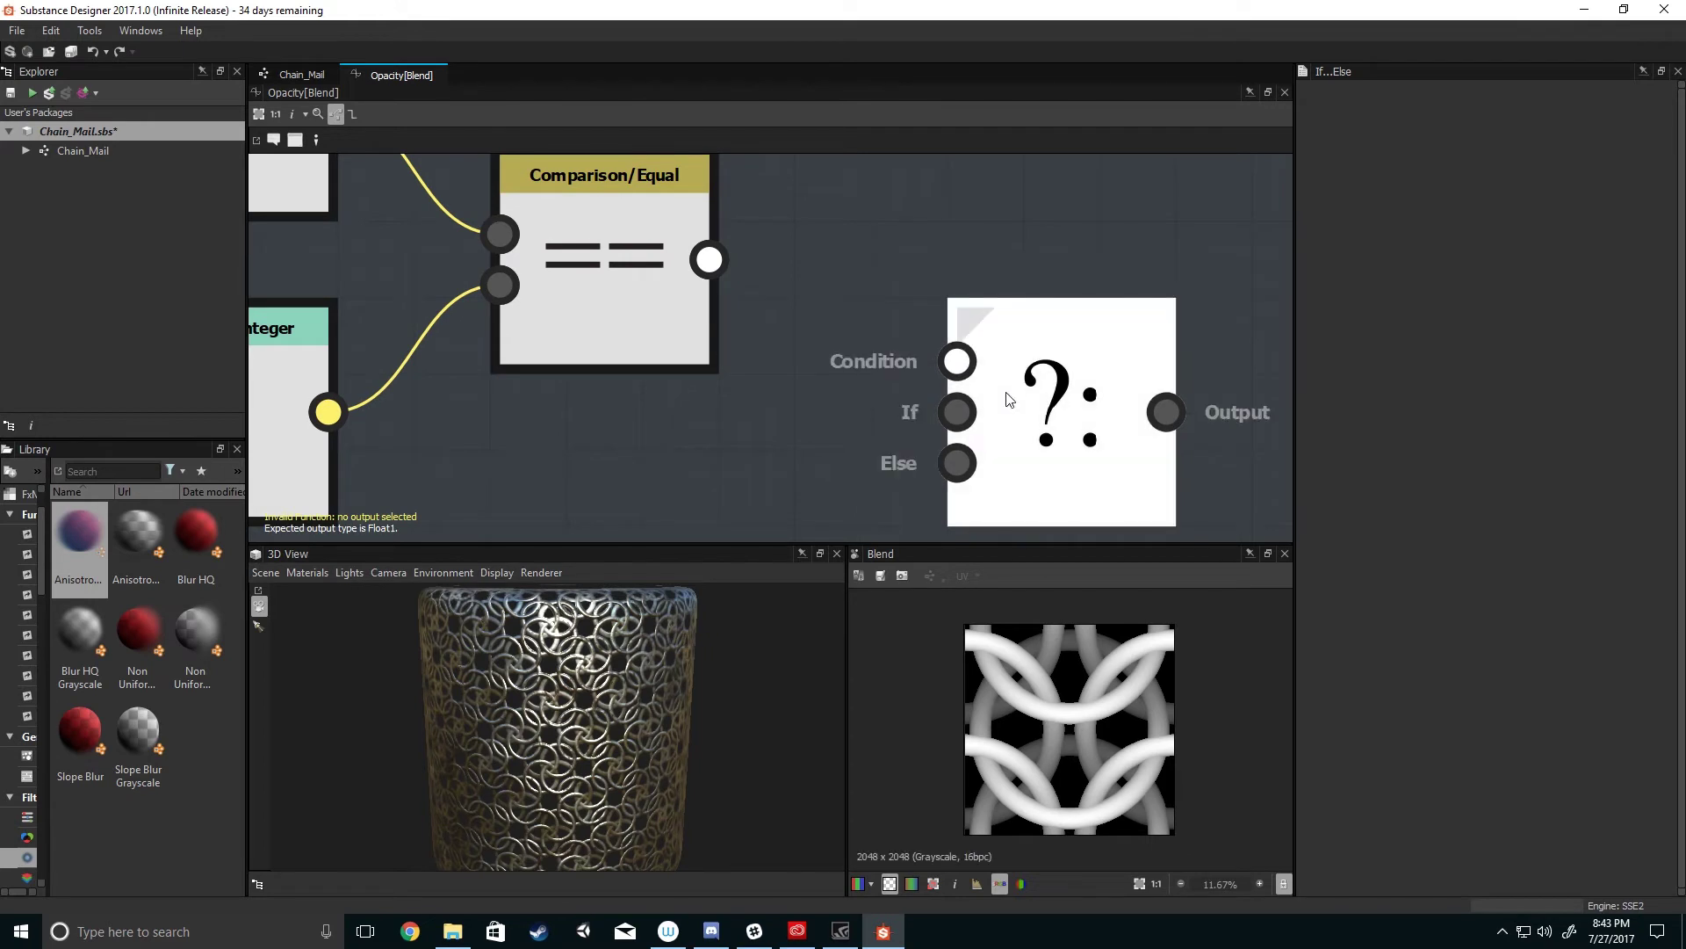
scroll(920, 415, "down", 2)
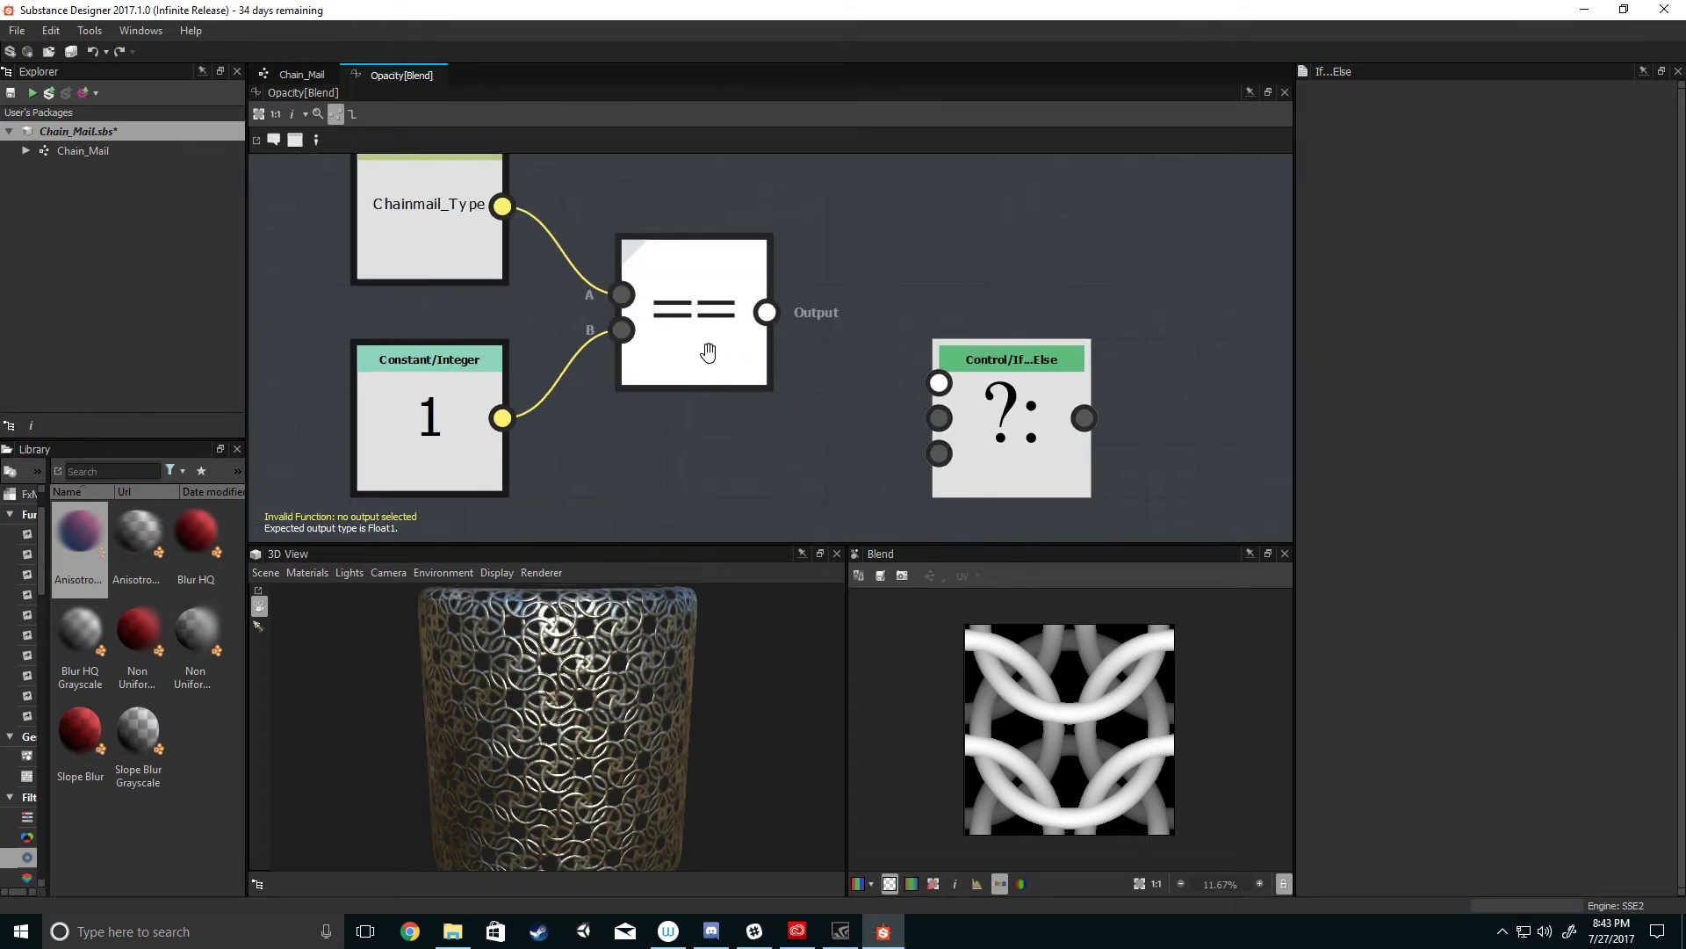
middle_click_drag(704, 351, 680, 401)
left_click_drag(746, 355, 919, 427)
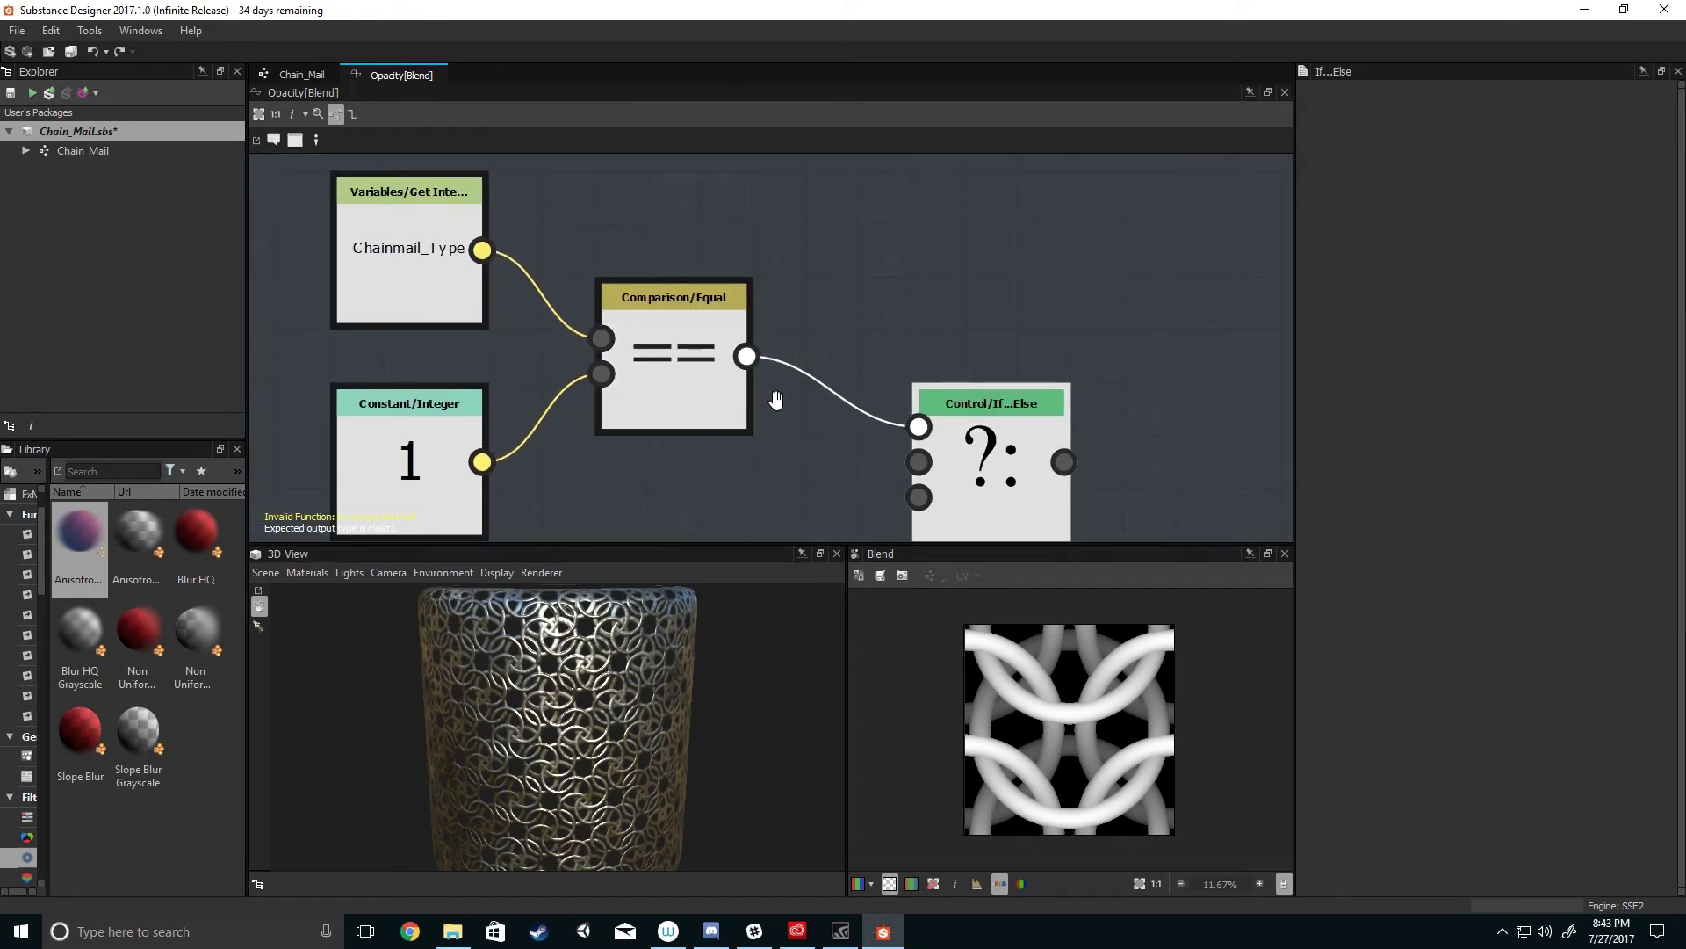
- Try feeding the Integer constant into the If input of the If...Else node, and remove that link again
middle_click_drag(772, 419, 768, 378)
left_click_drag(483, 425, 915, 421)
middle_click_drag(915, 438, 902, 396)
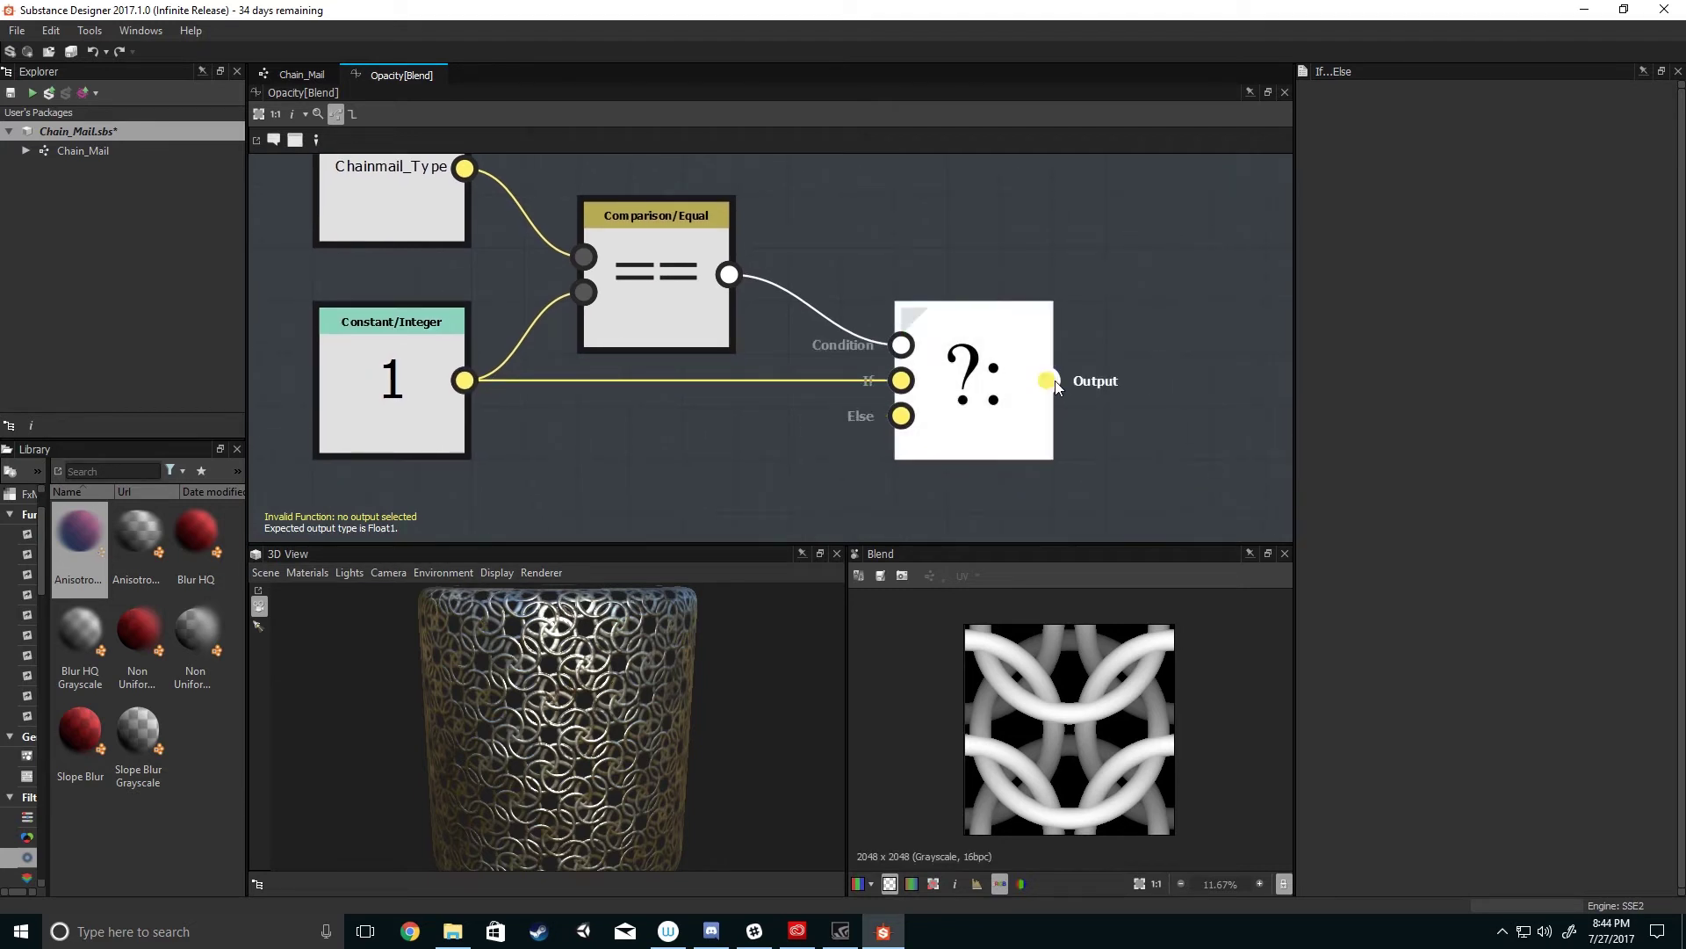
left_click(784, 379)
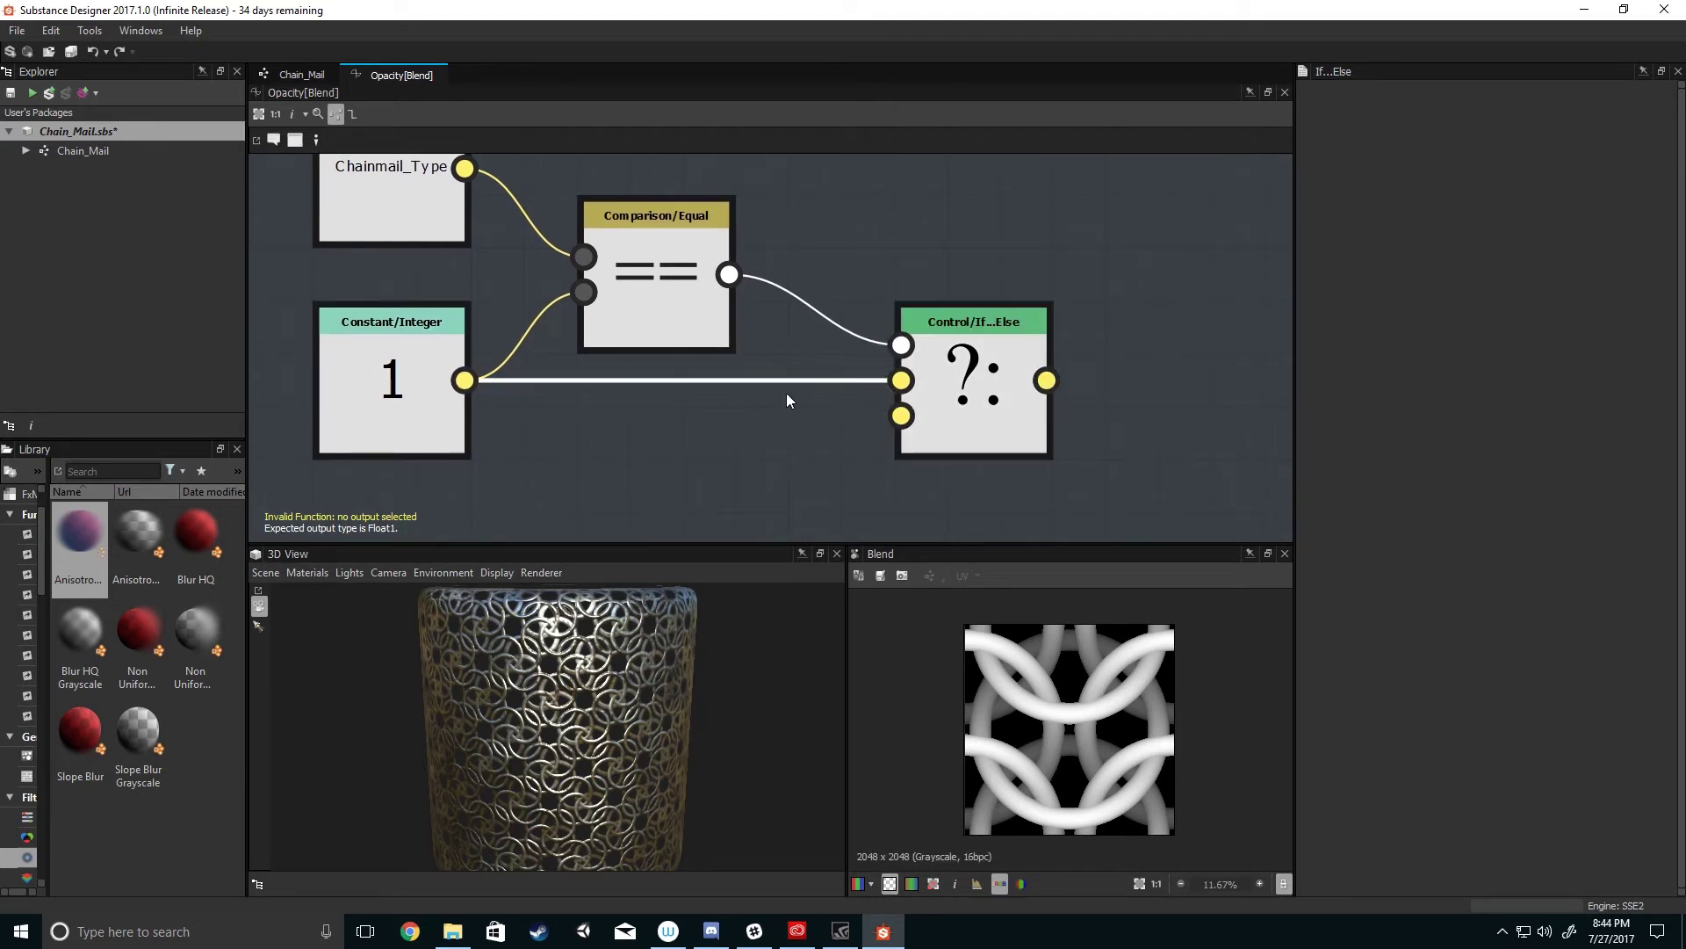
key("Delete")
scroll(764, 425, "down", 3)
scroll(746, 404, "up", 1)
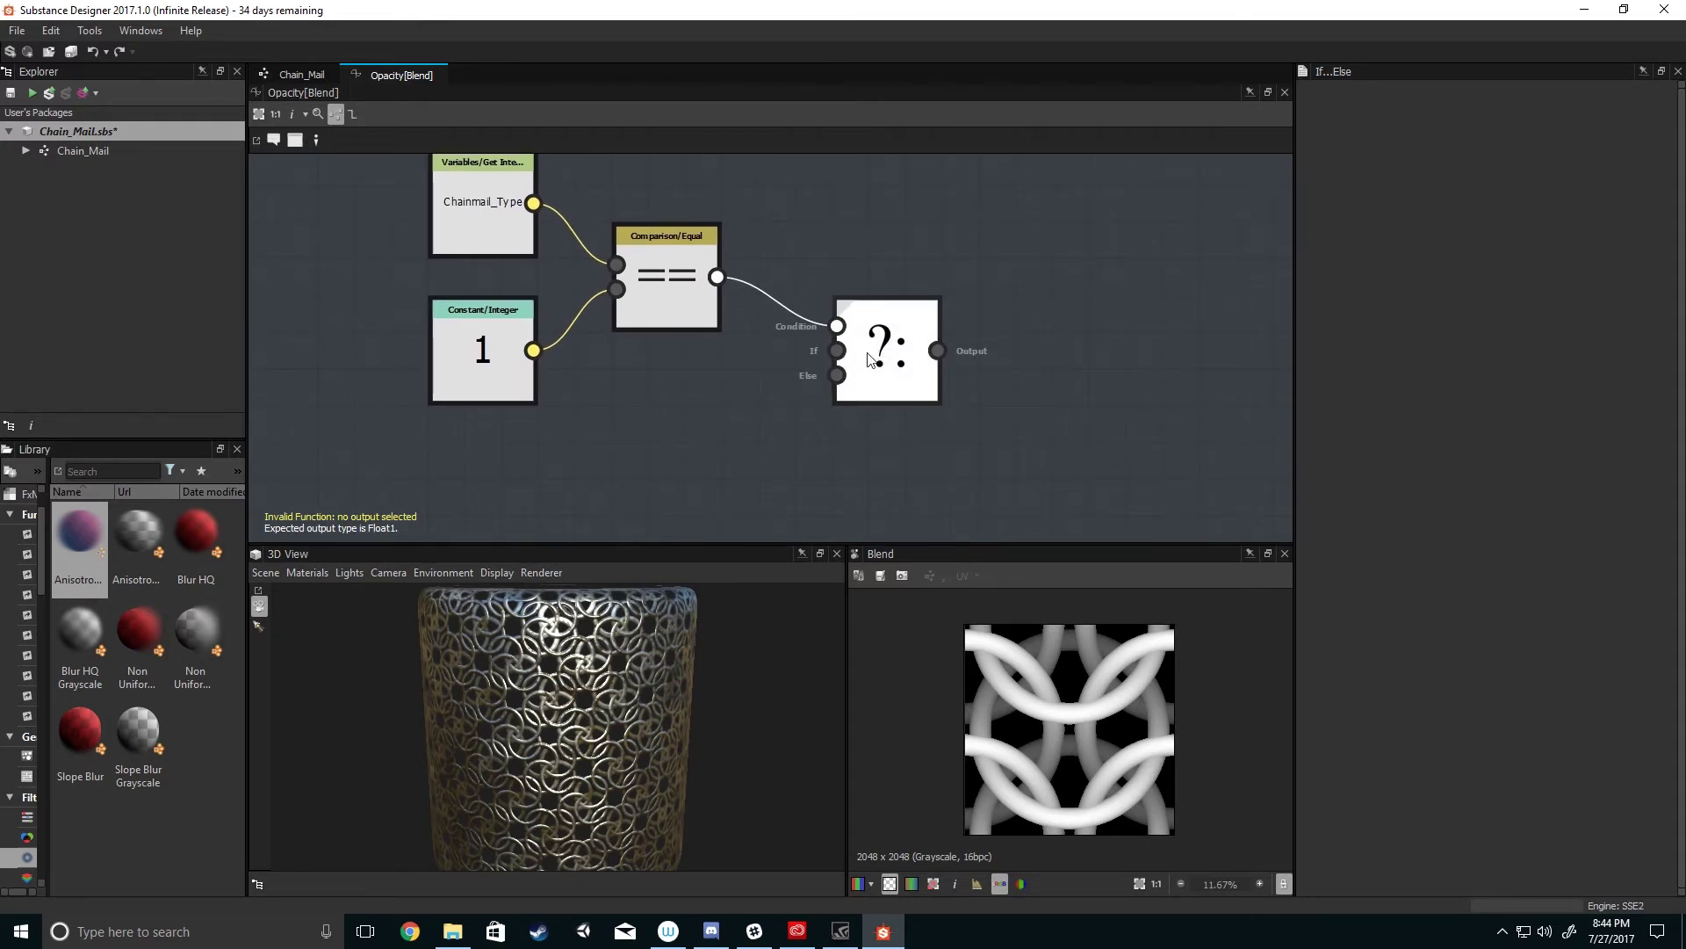
- Examine the first Switch-mode Blend node's inputs and parameters in the Chain_Mail graph
left_click(309, 77)
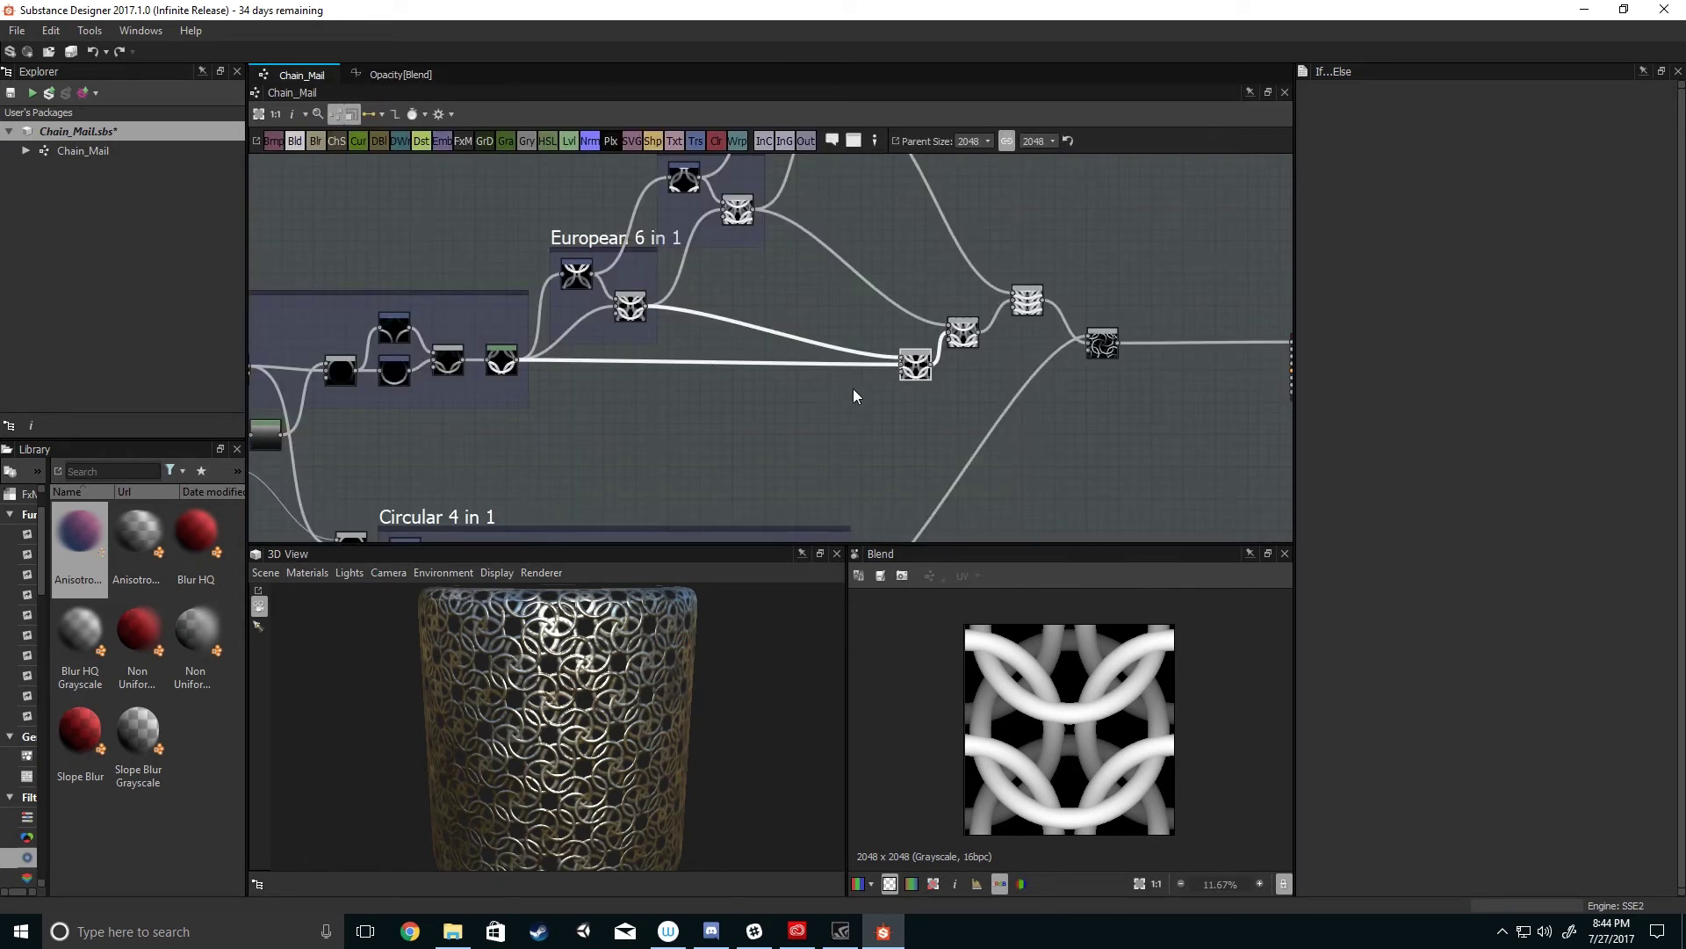
scroll(907, 369, "up", 5)
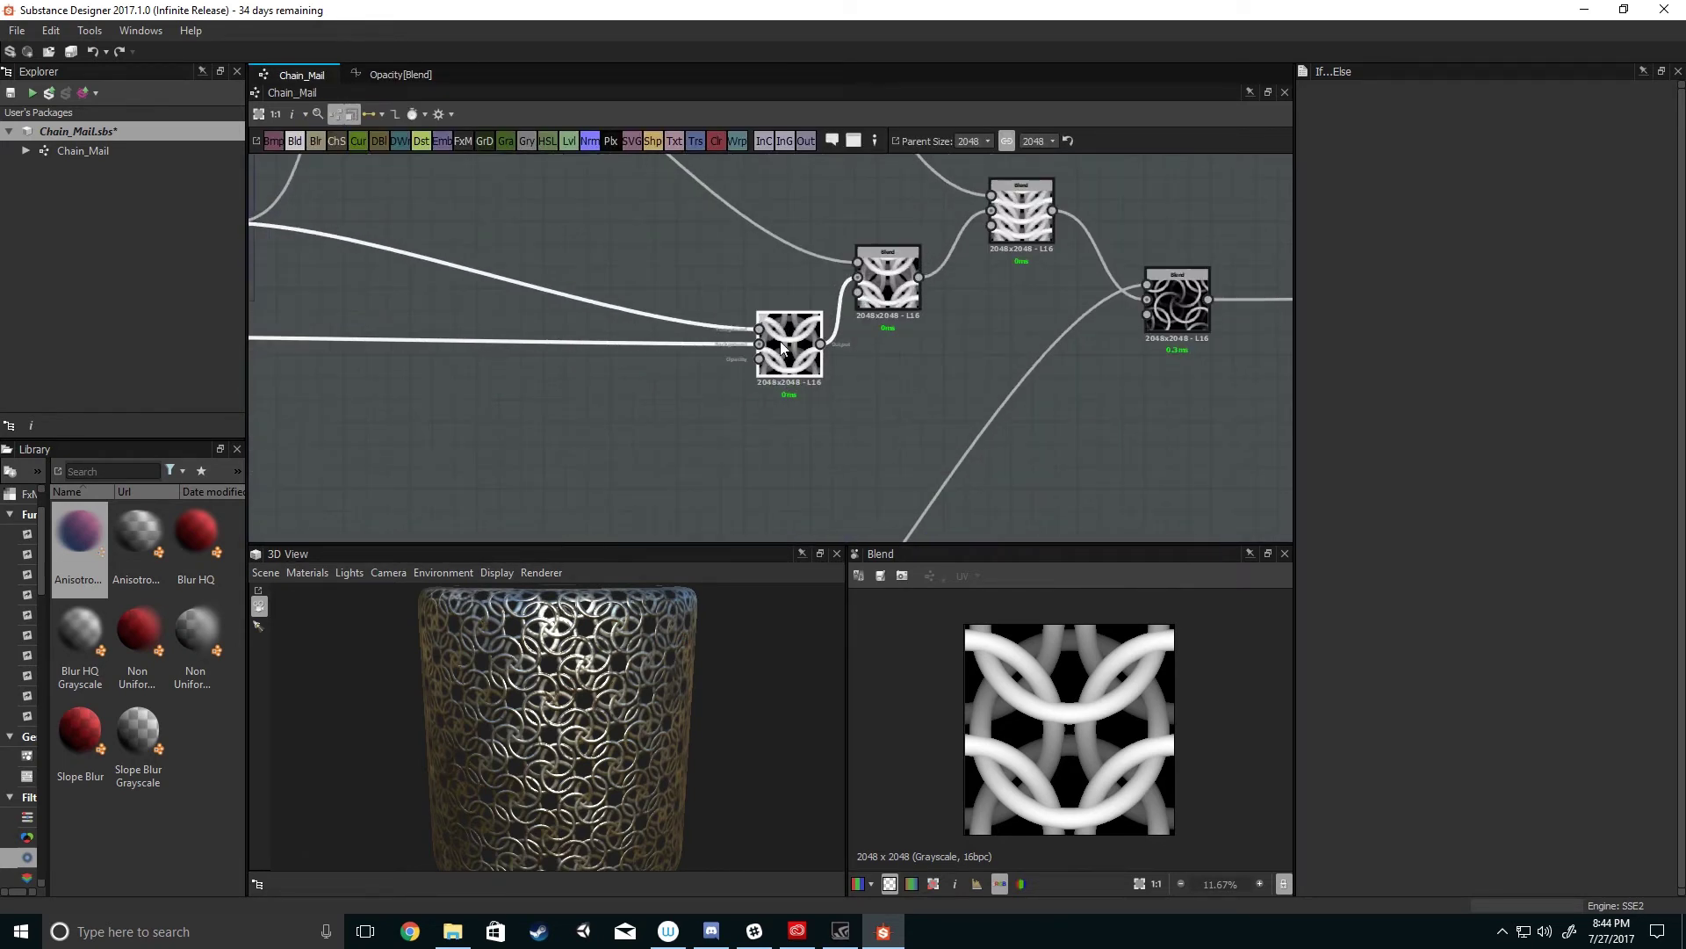
left_click(782, 347)
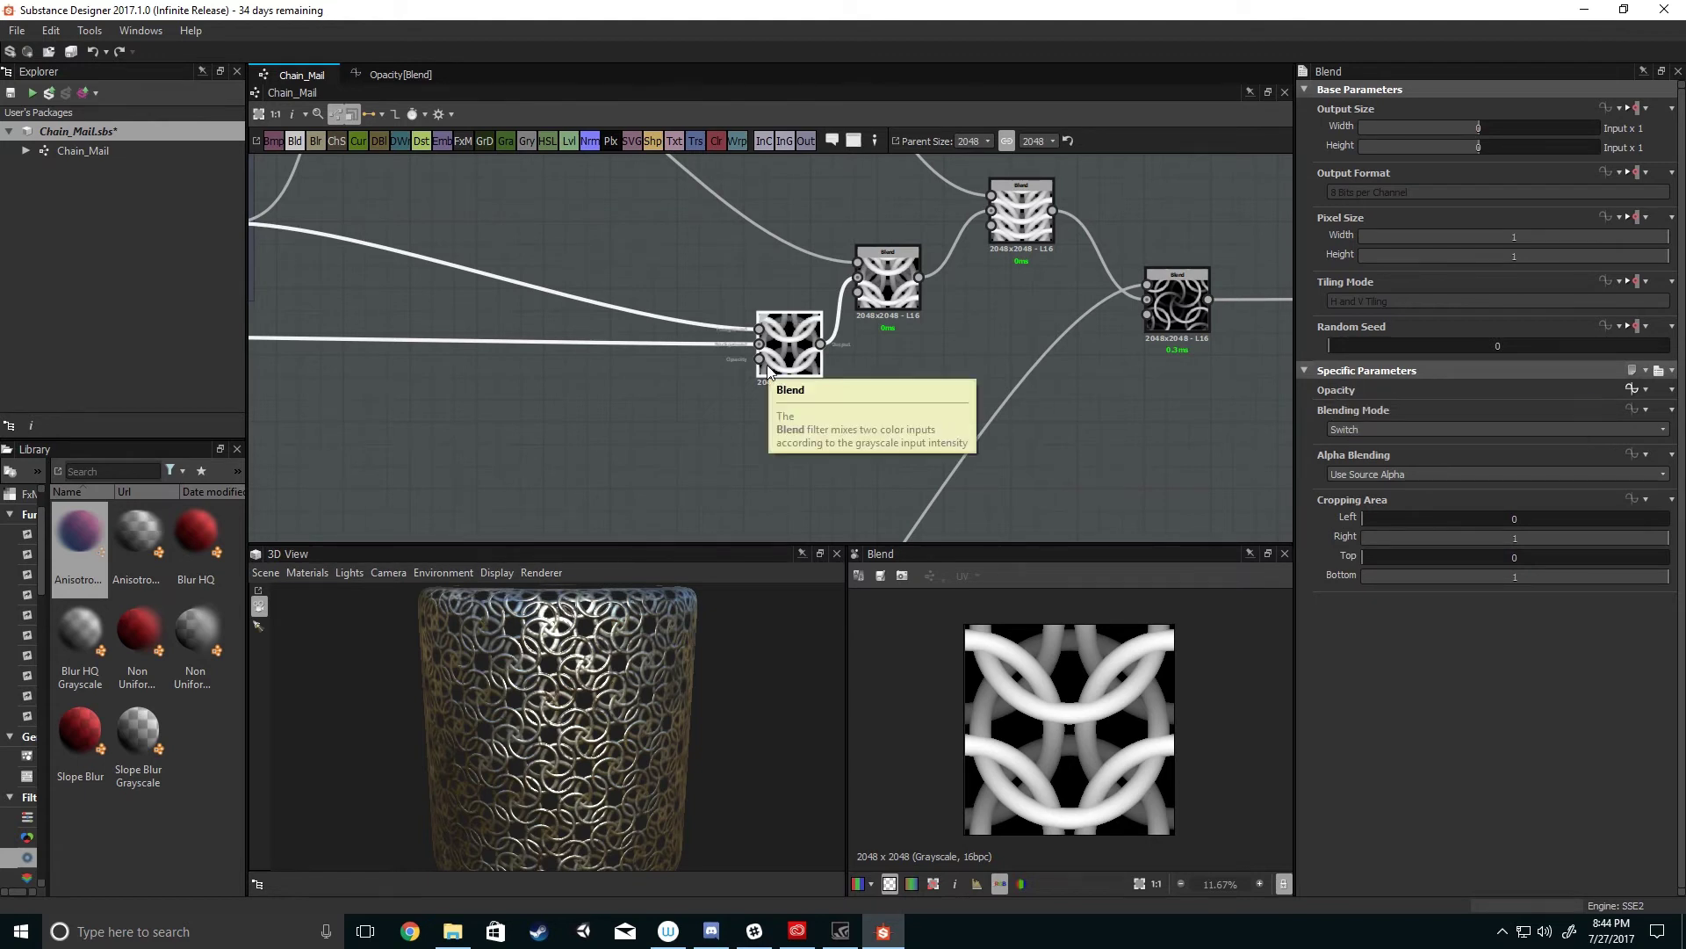
middle_click_drag(767, 367, 811, 383)
- In the opacity function, try using the Integer constant as the If...Else node's If value again, and delete that link
left_click(392, 74)
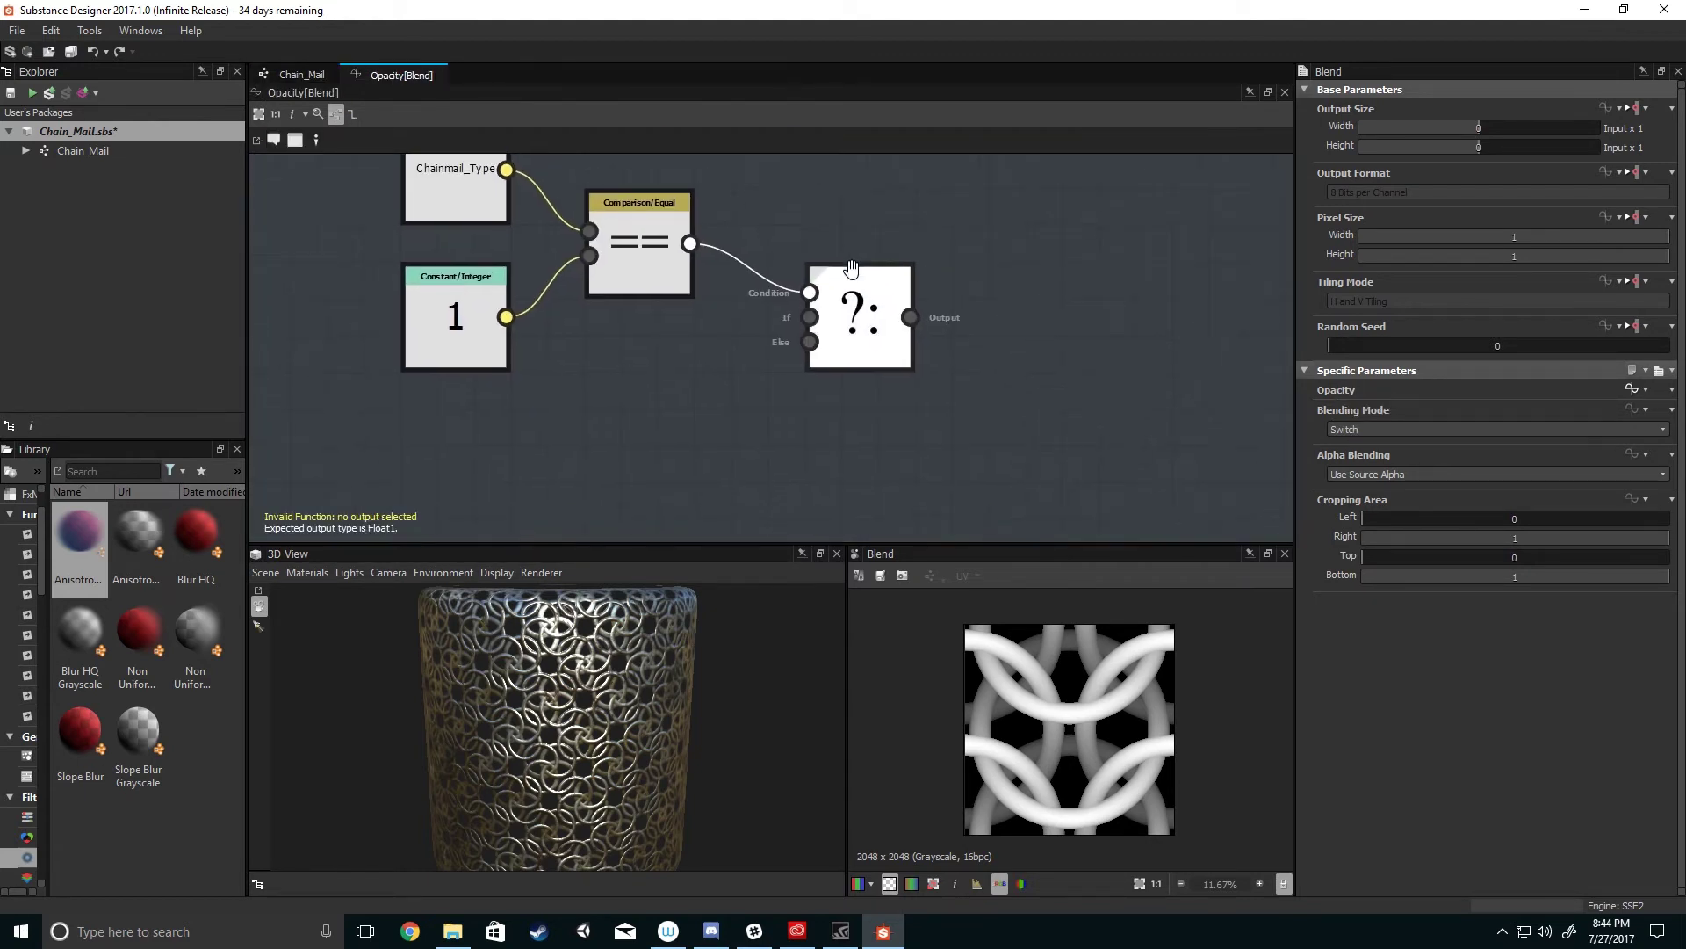
left_click_drag(507, 316, 810, 316)
scroll(872, 318, "up", 2)
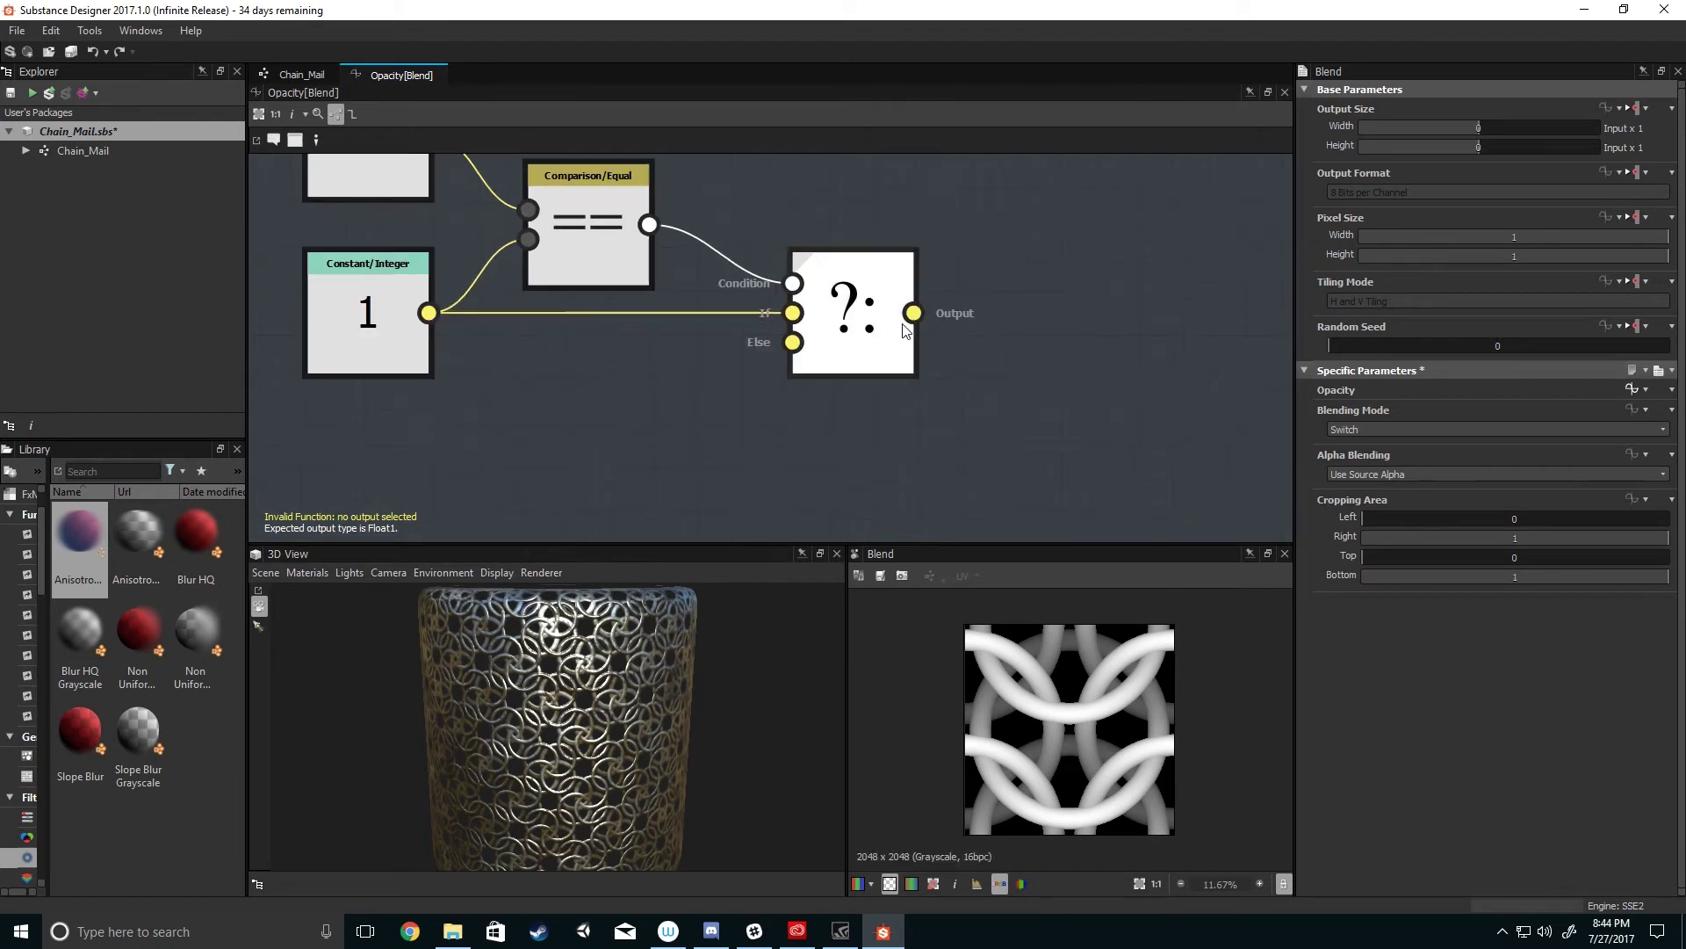
left_click(874, 318)
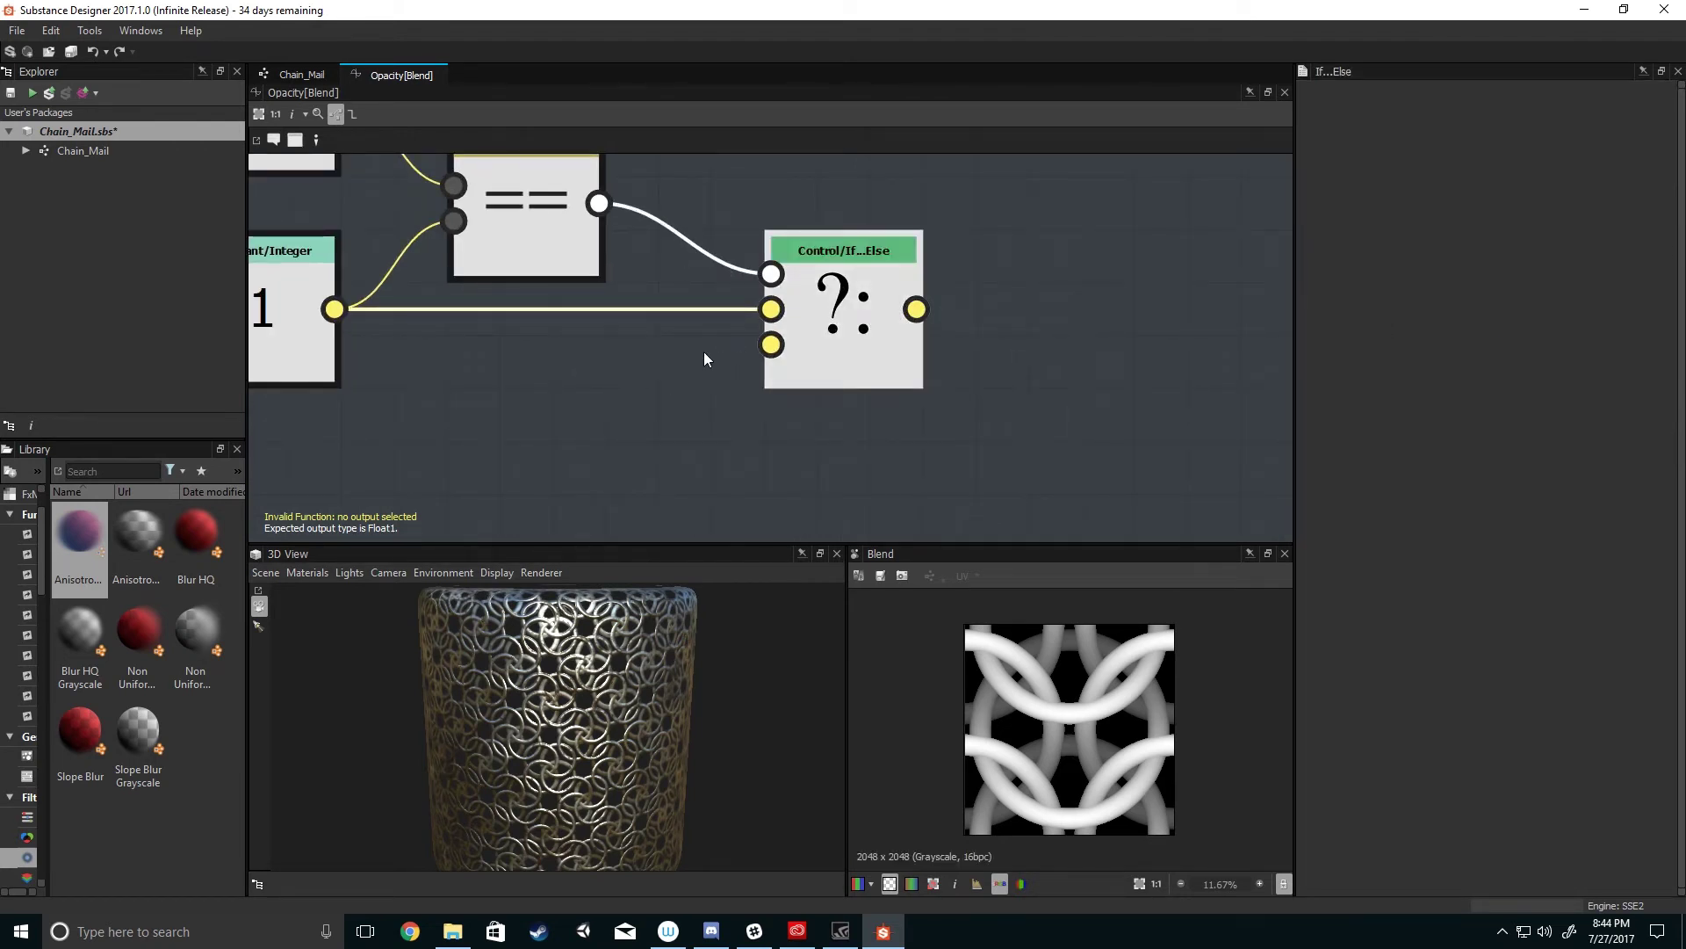
middle_click_drag(721, 412, 825, 404)
scroll(827, 404, "down", 2)
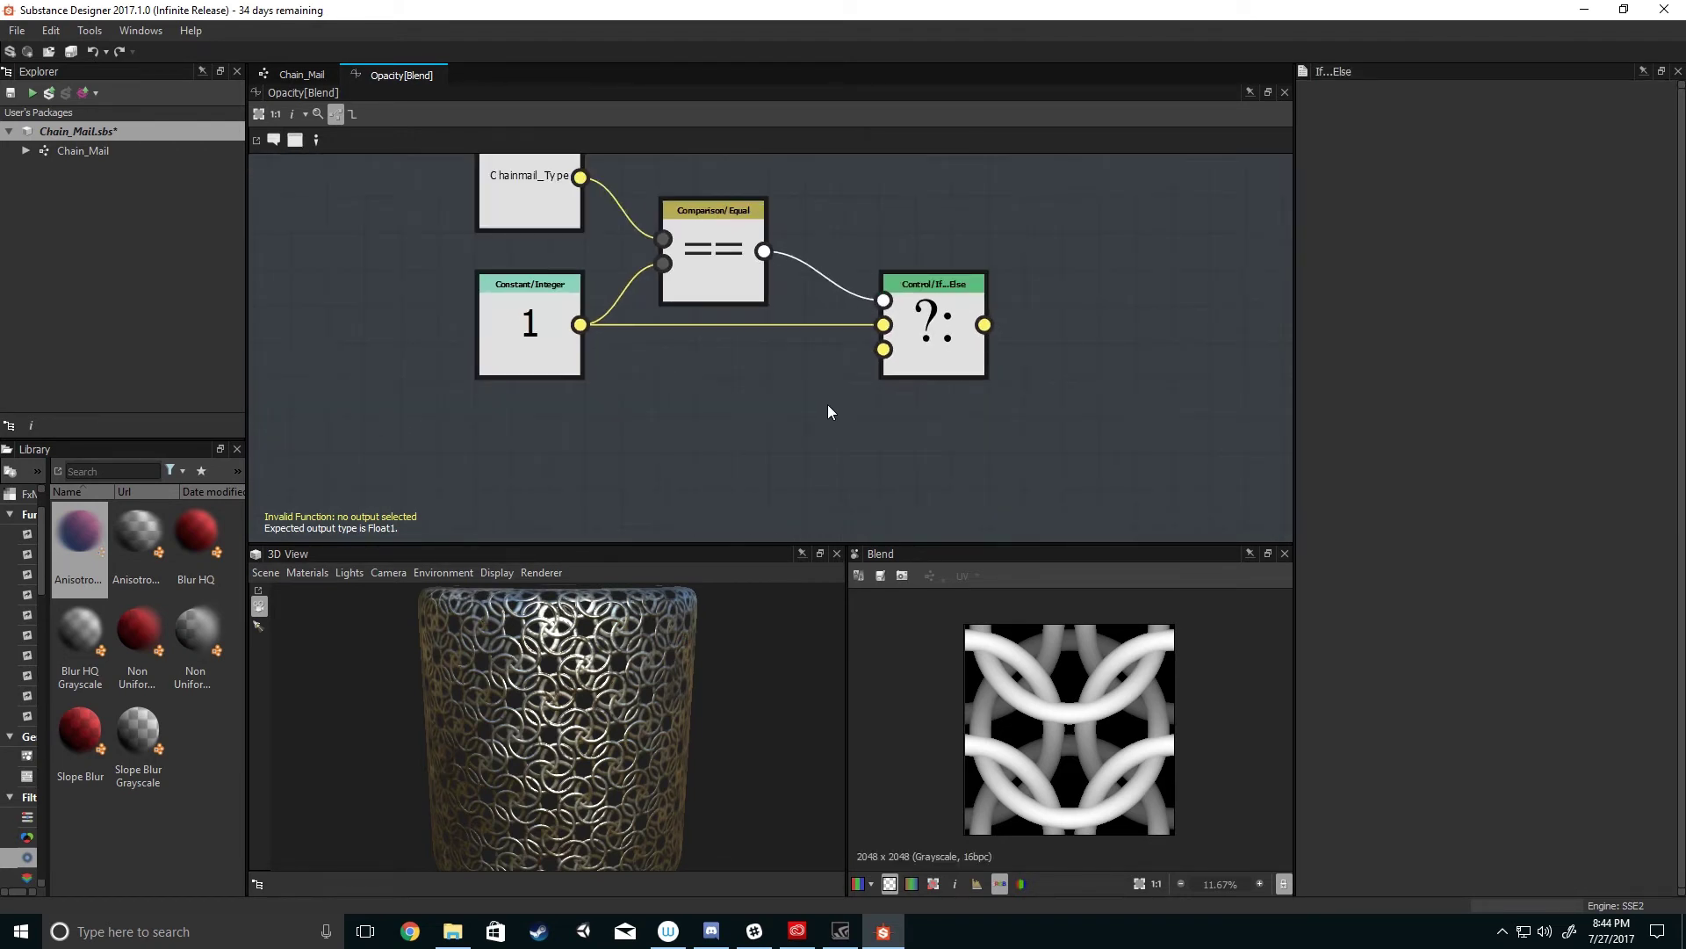
key("Delete")
middle_click_drag(814, 310, 777, 345)
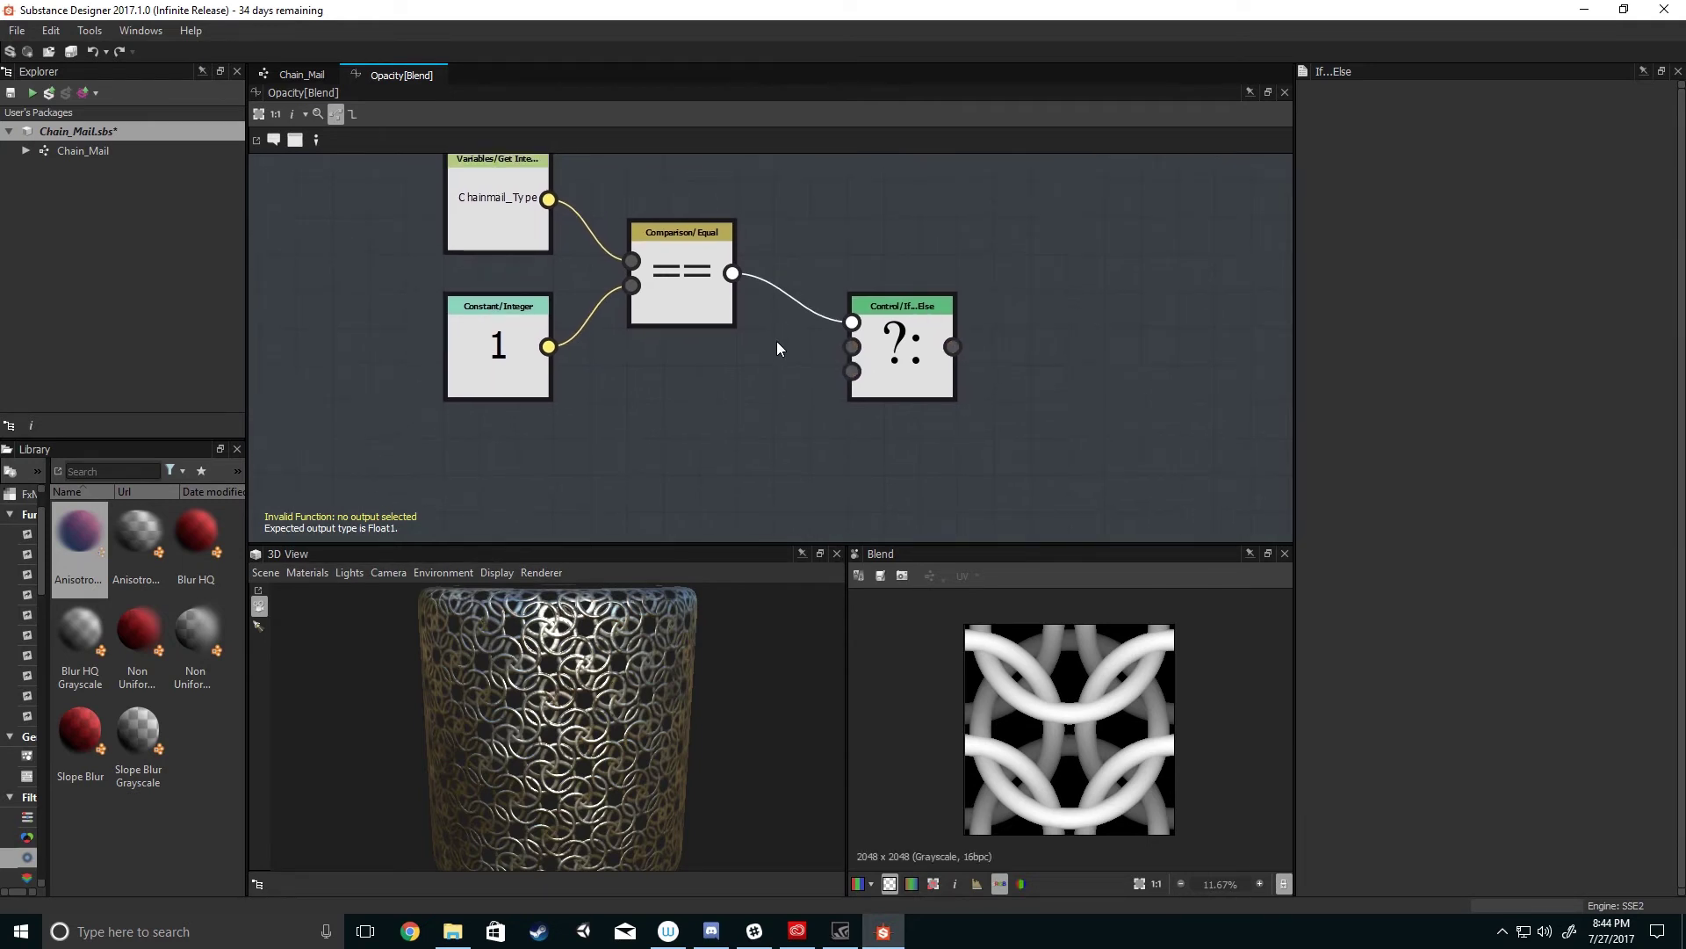
- Add a Float constant below the Equal node and duplicate it, placing the copy underneath the original
key("space")
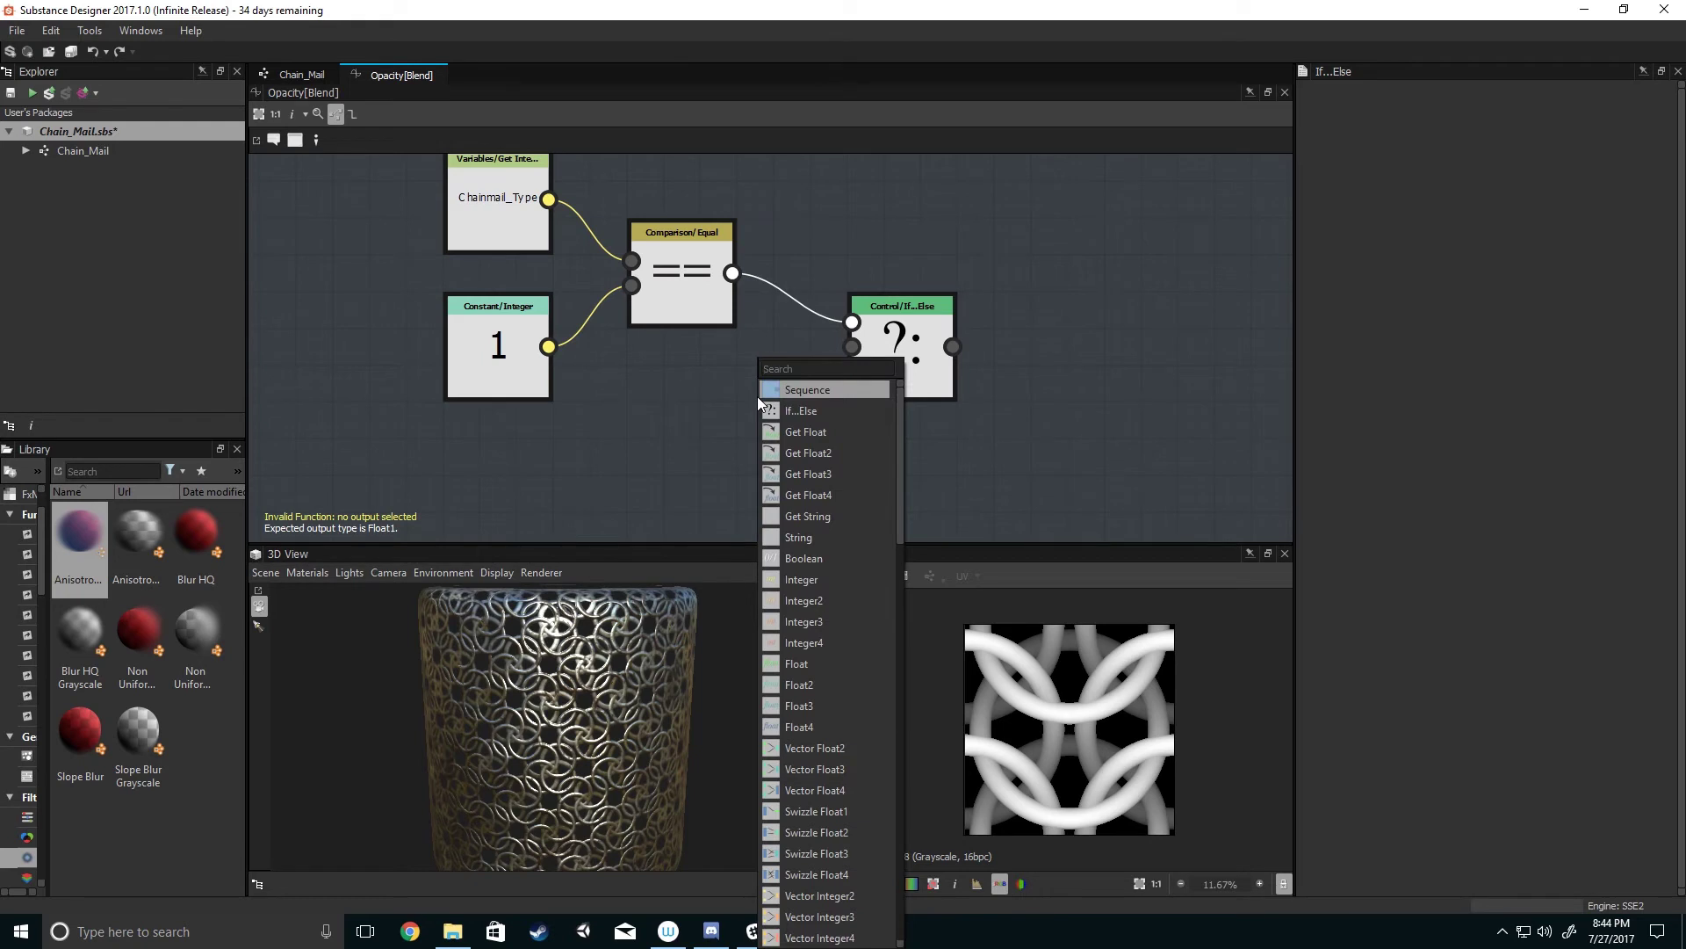
left_click(734, 383)
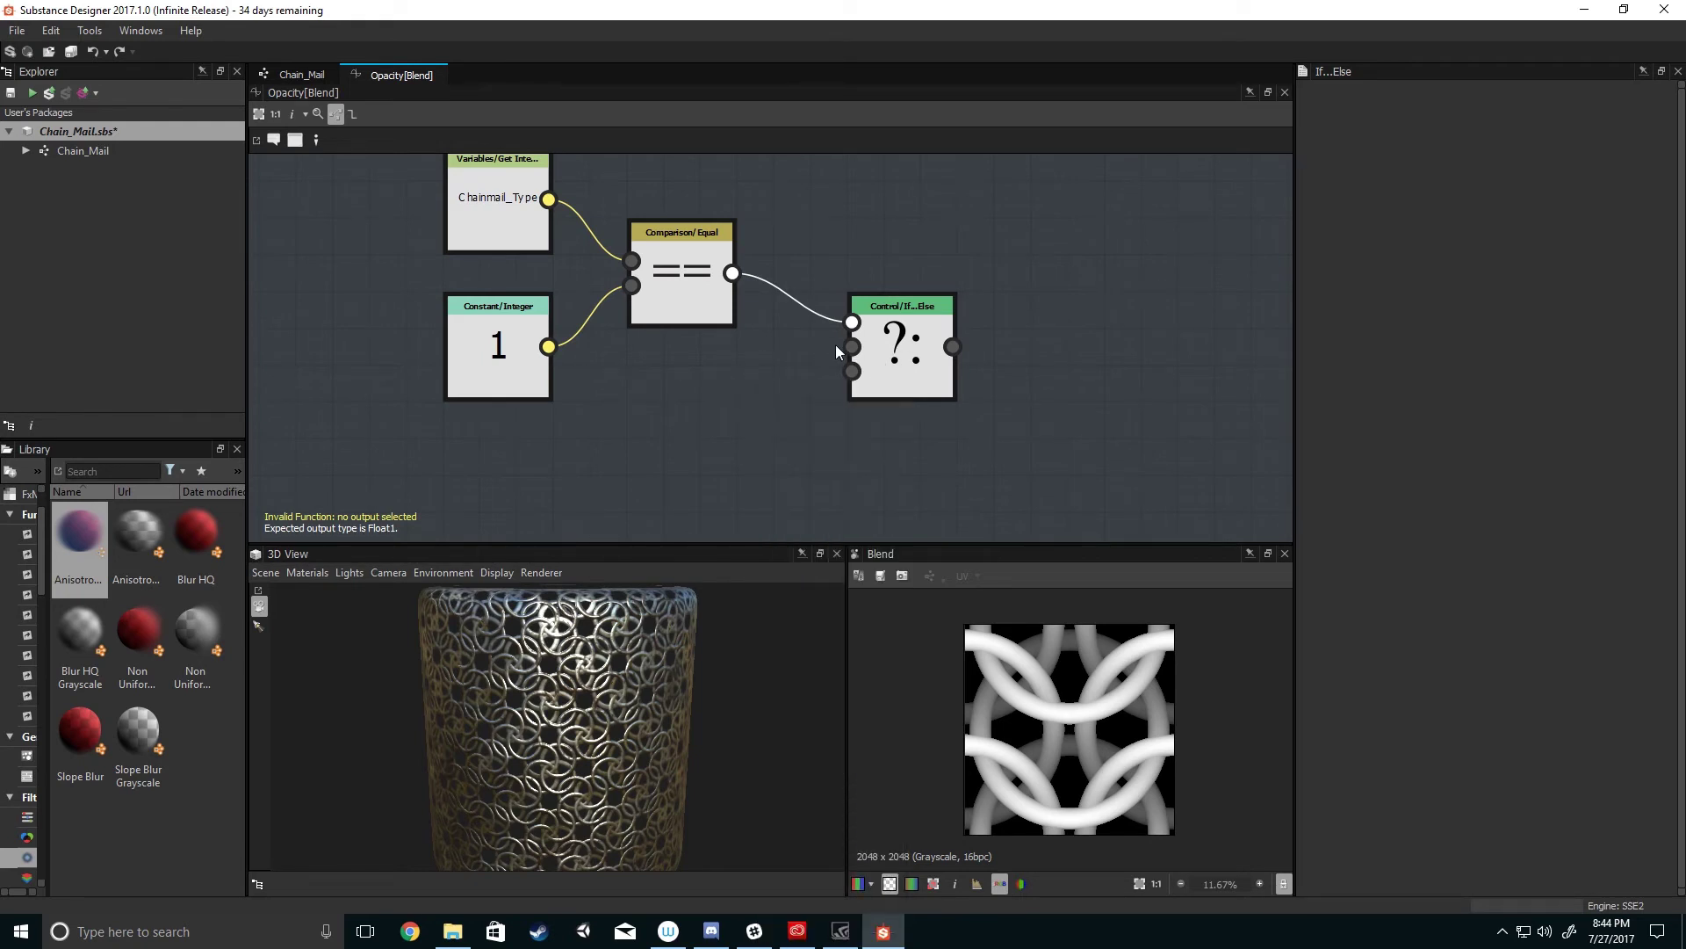
middle_click_drag(703, 425, 693, 393)
key("space")
type("flo")
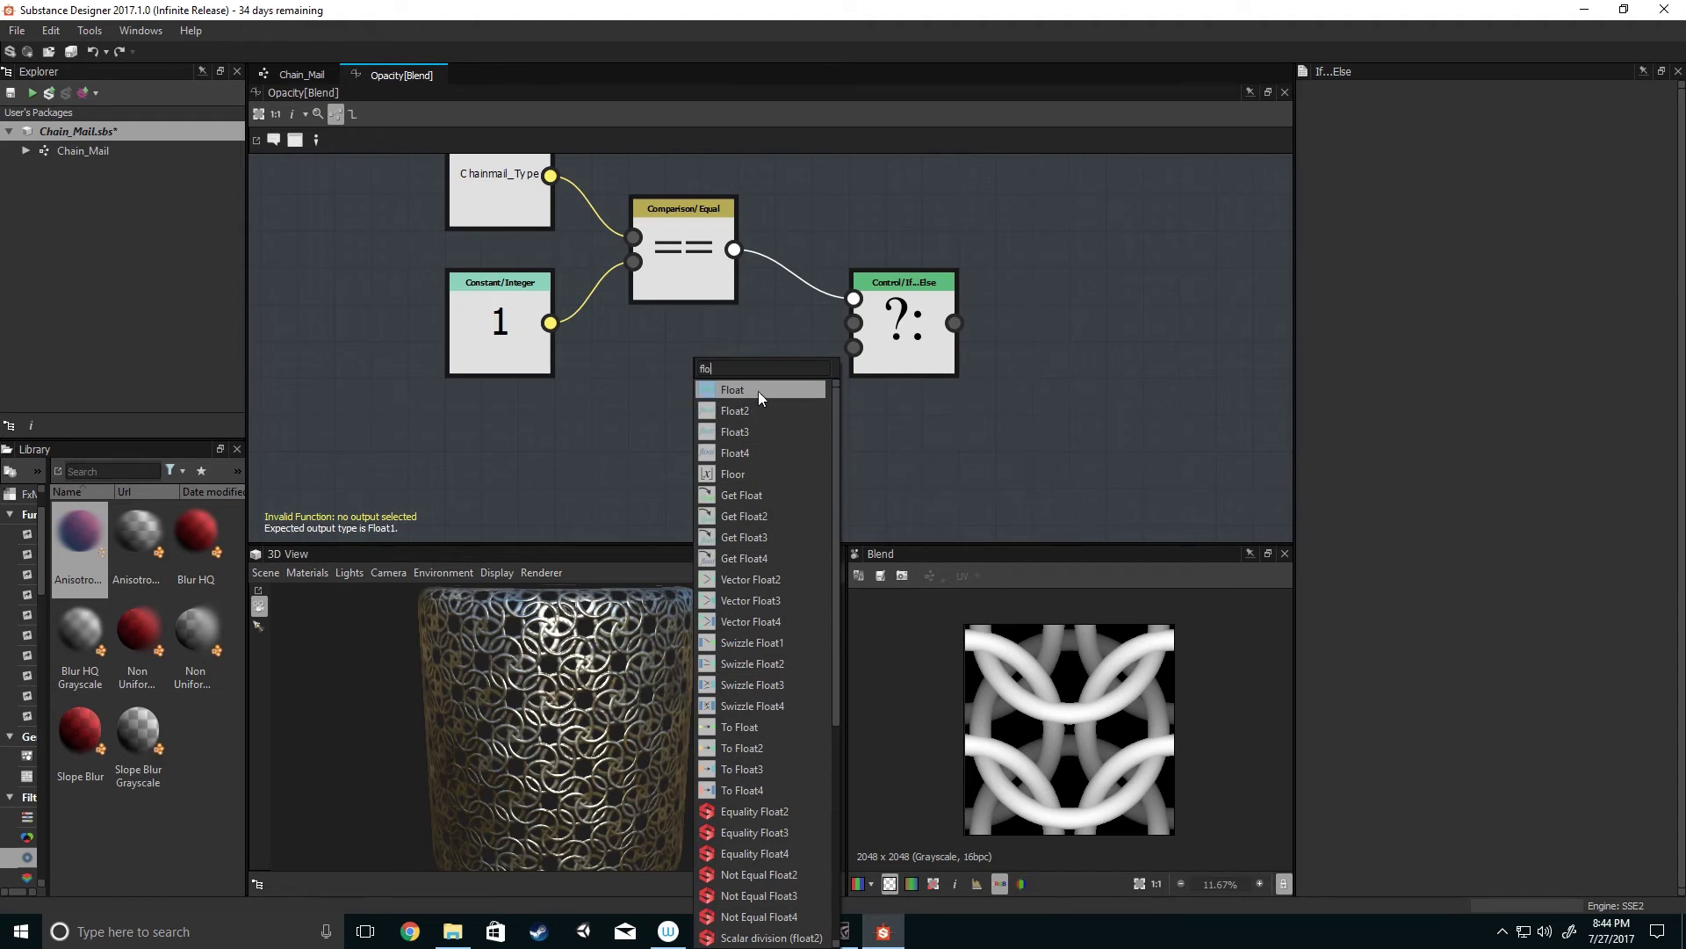
left_click(757, 391)
scroll(758, 392, "up", 2)
left_click_drag(697, 422, 735, 436)
middle_click_drag(735, 437, 742, 334)
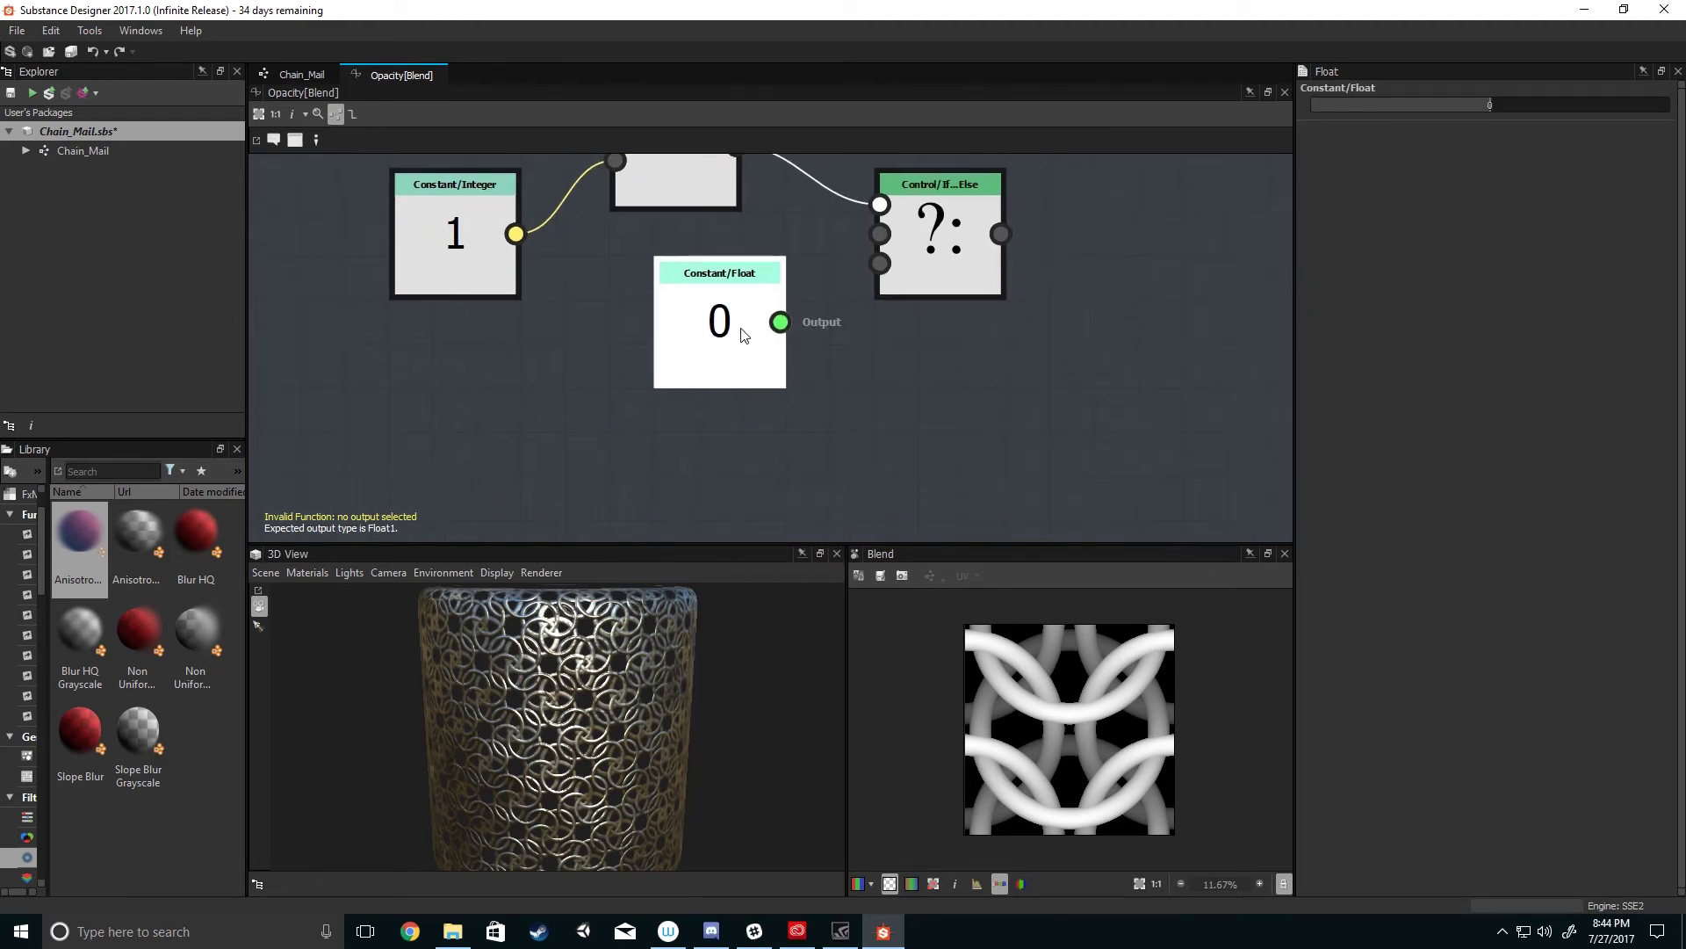
key("ctrl+d")
left_click(748, 510)
scroll(729, 466, "down", 3)
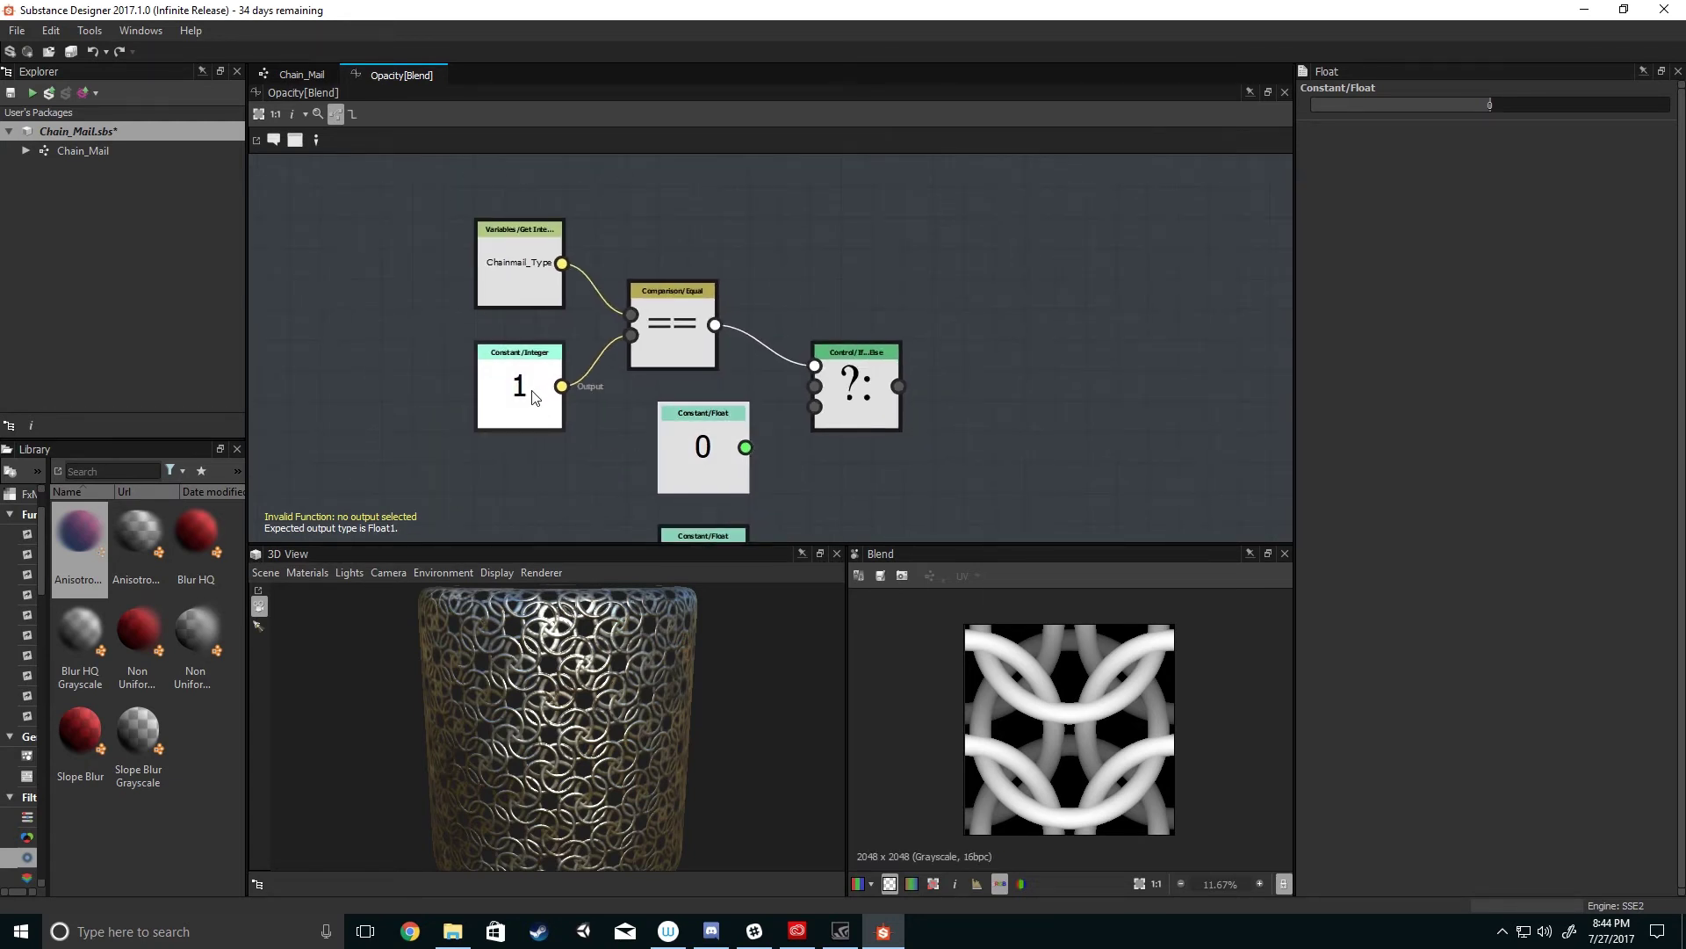
- Review in the Chain_Mail graph which chainmail patterns feed the first Blend node
left_click(301, 75)
middle_click_drag(673, 377, 760, 395)
scroll(883, 404, "down", 2)
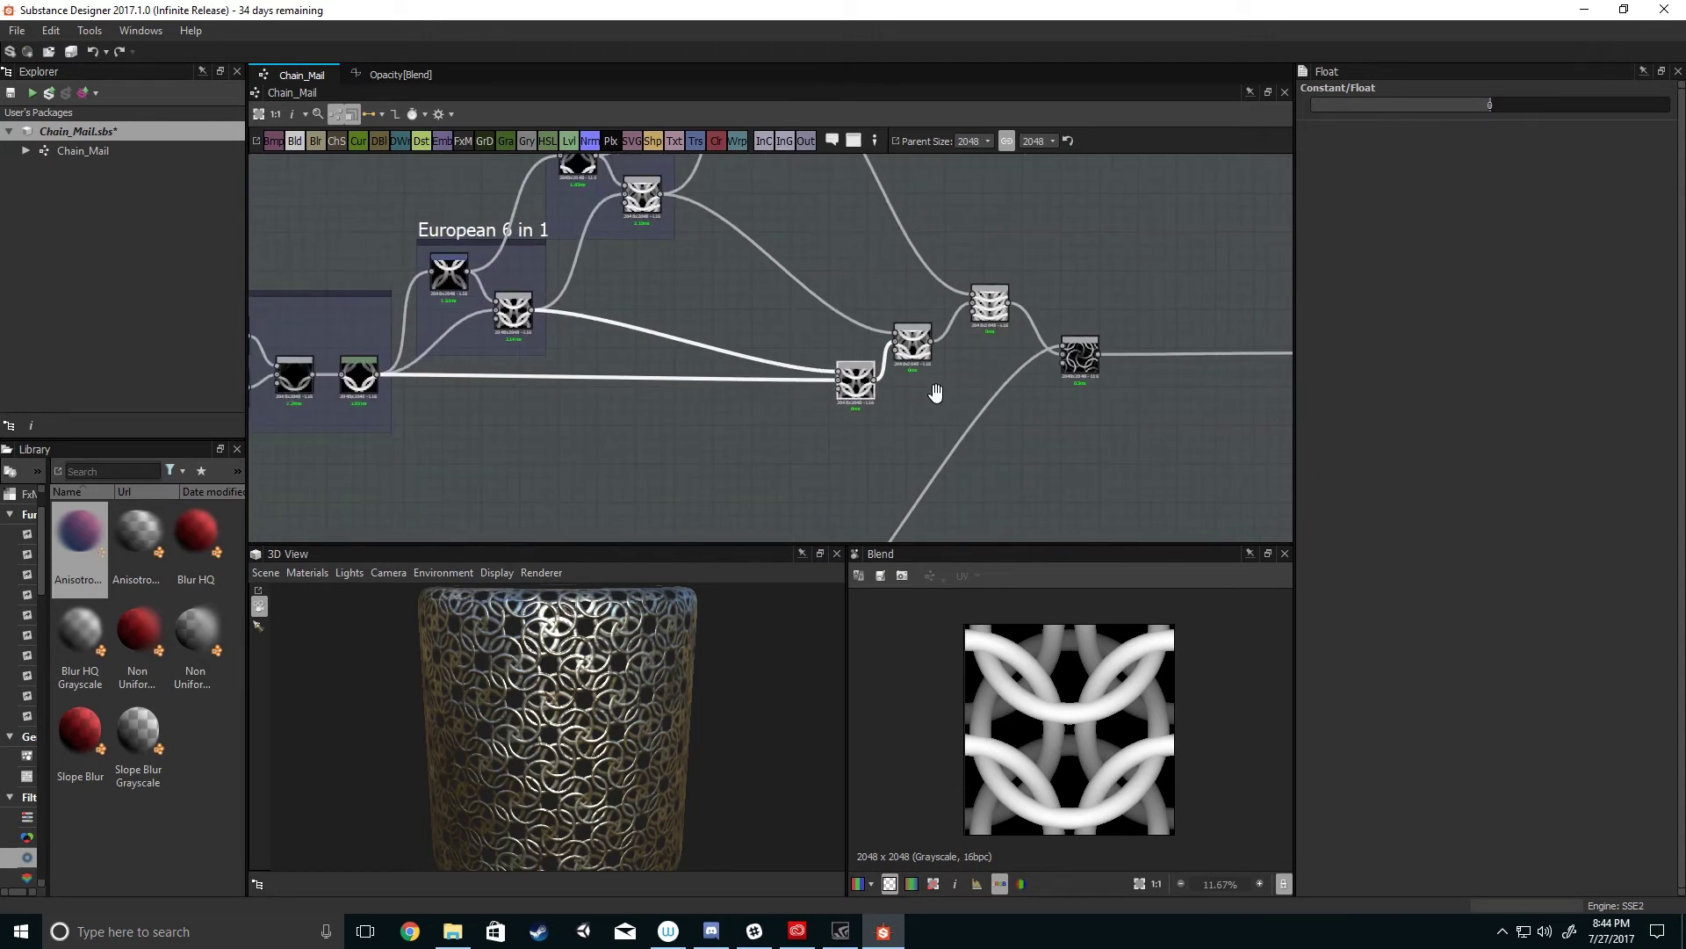
middle_click_drag(924, 409, 972, 393)
middle_click_drag(826, 450, 994, 471)
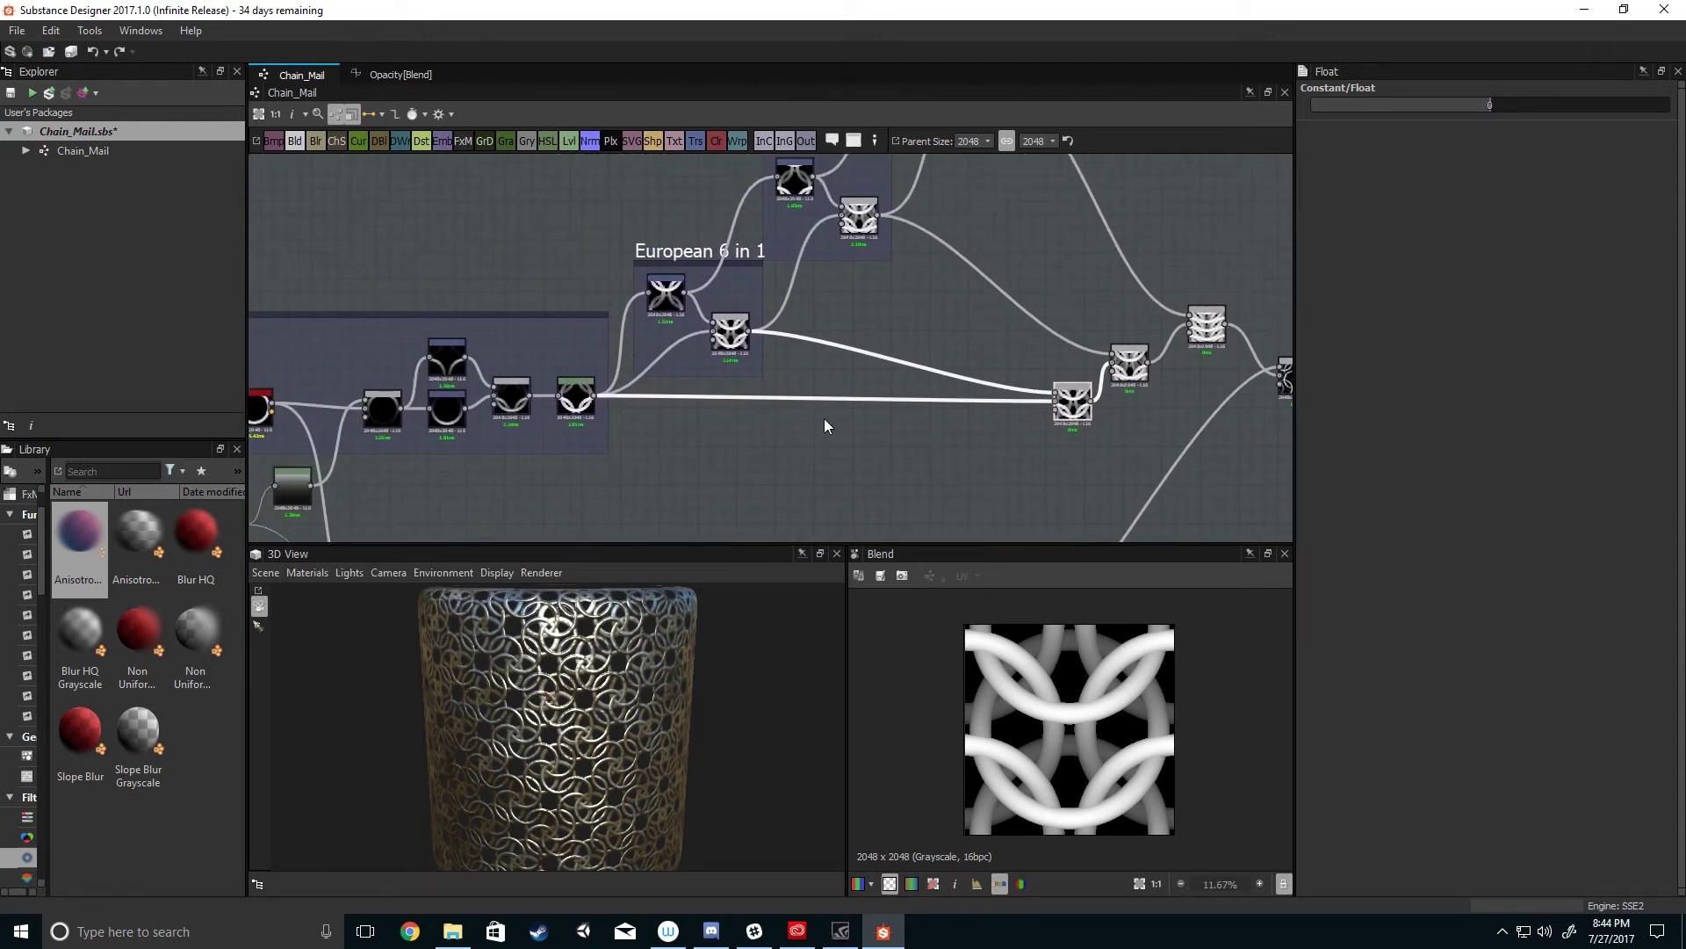
middle_click_drag(770, 315, 567, 248)
scroll(894, 338, "up", 2)
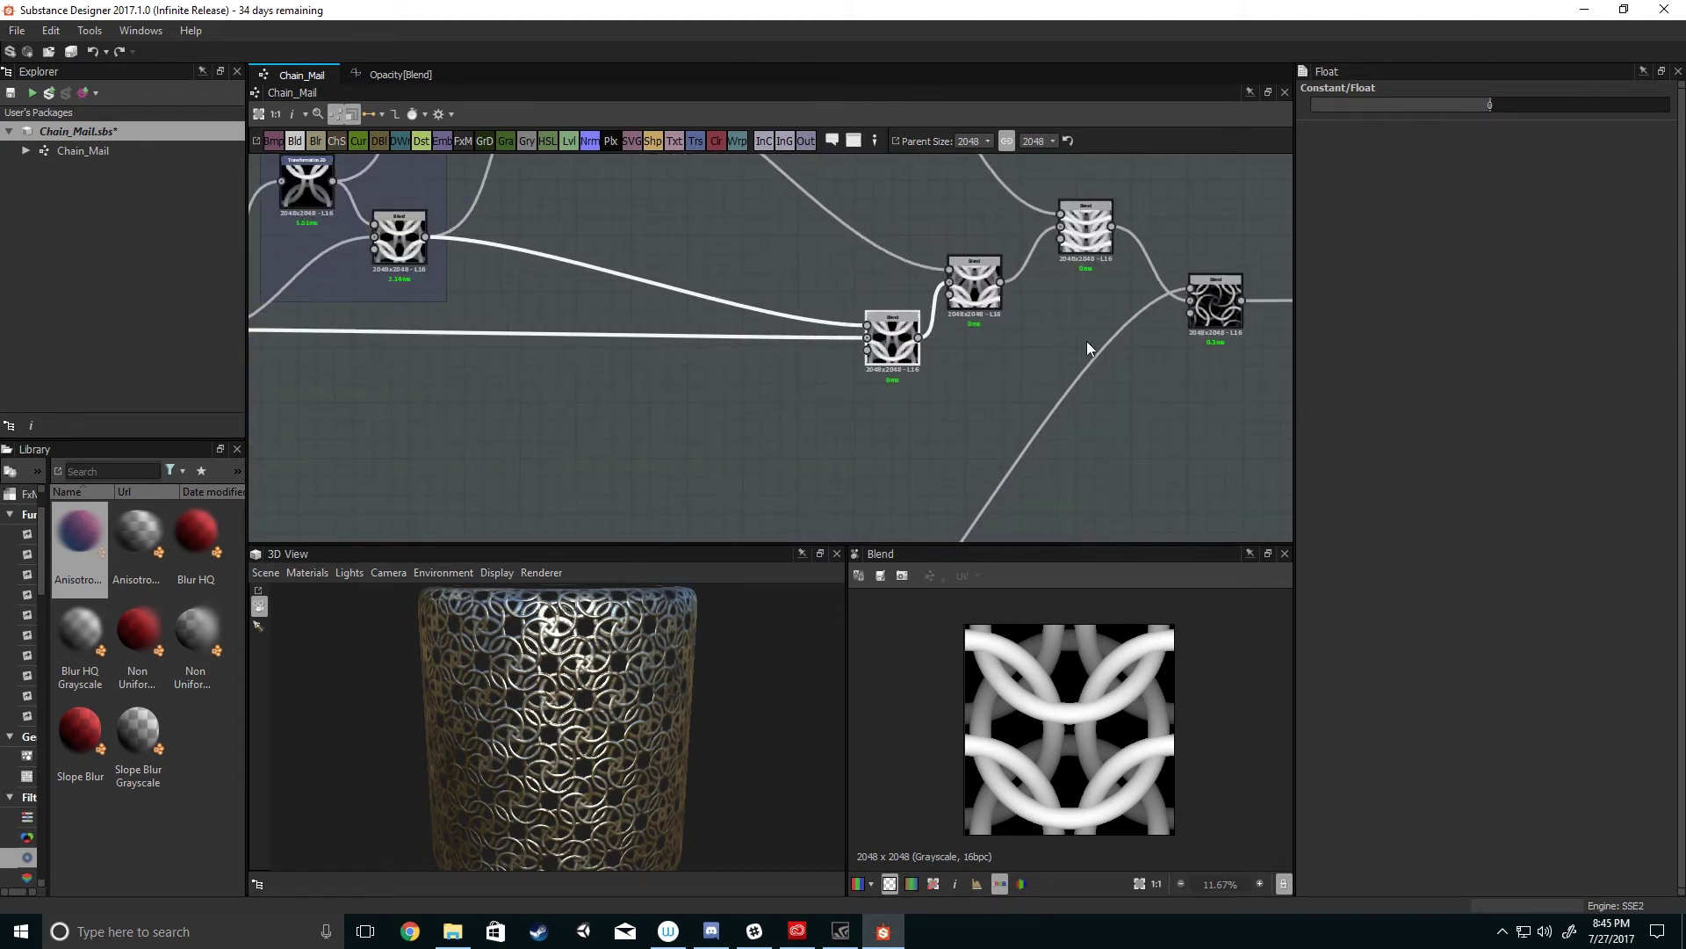
- Set the upper Float constant in the opacity function to 1
left_click(428, 74)
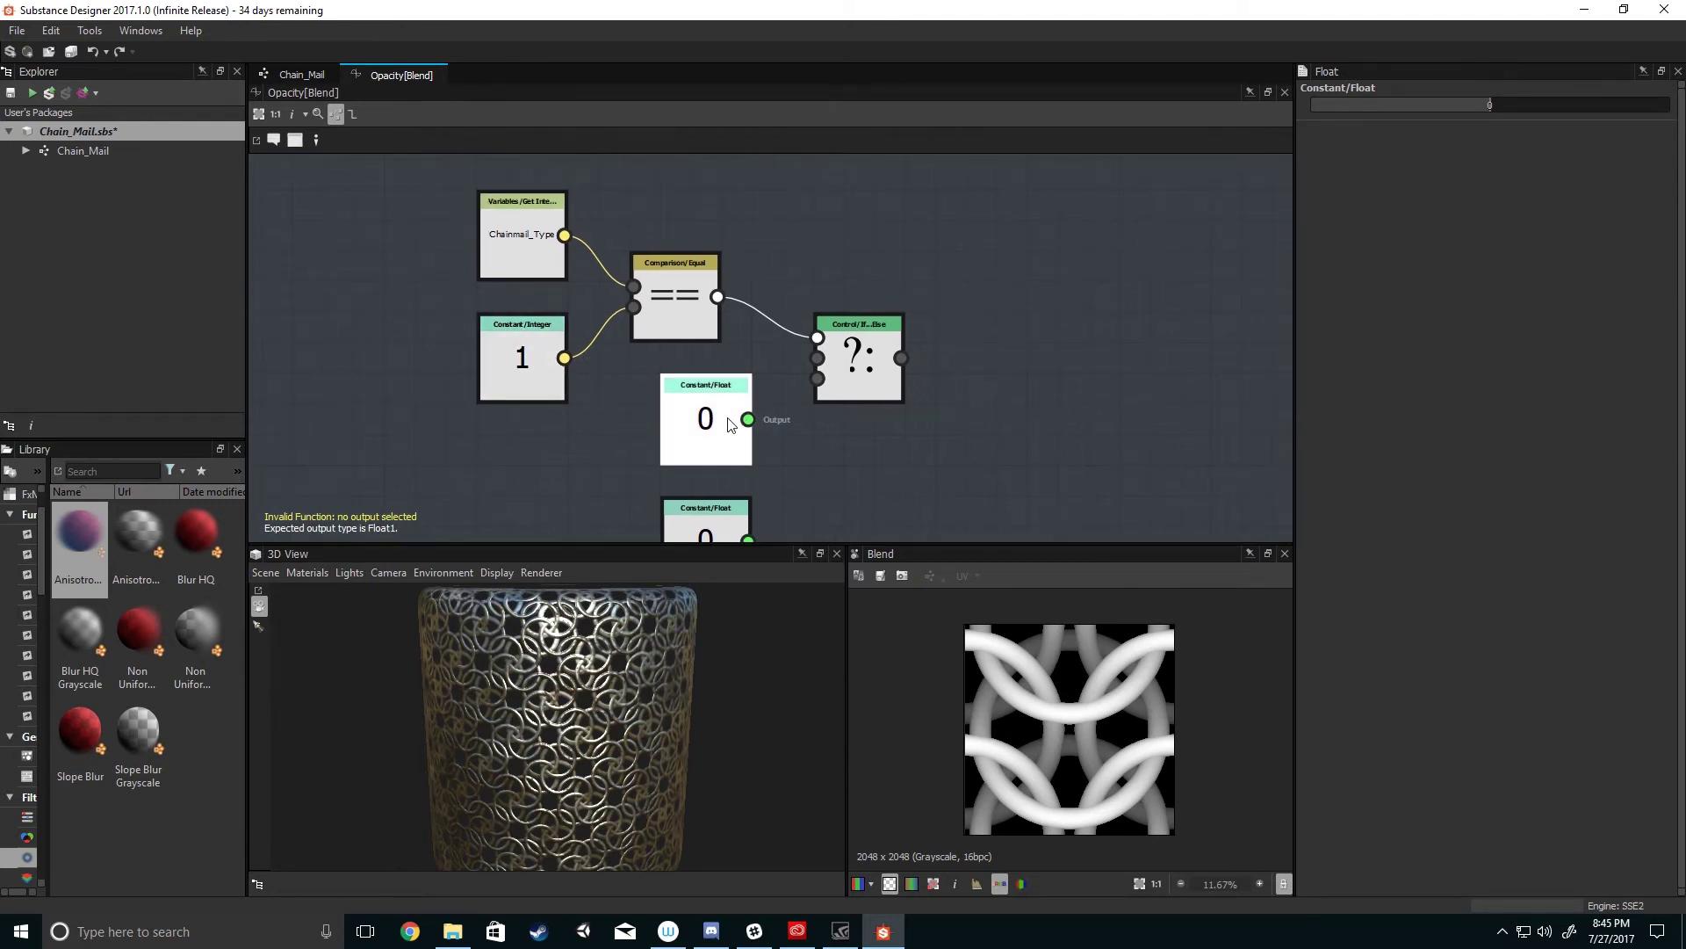
left_click(1491, 105)
type("0.031")
key("Return")
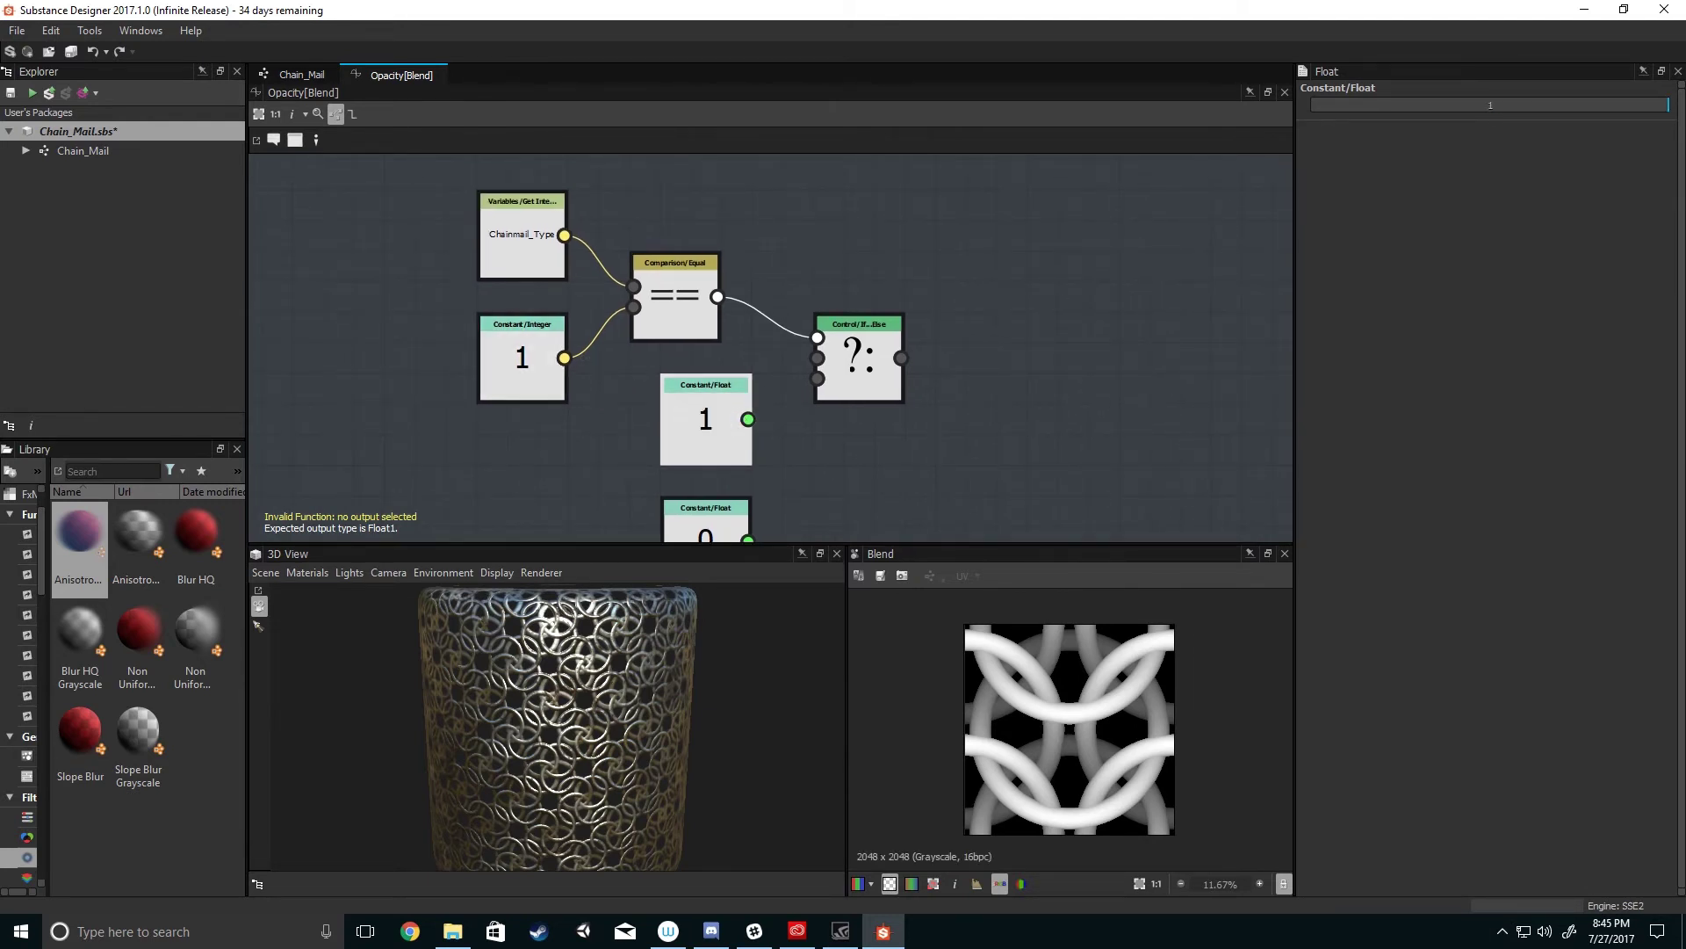
- Connect the upper Float constant to the If...Else node's If input and the lower one to its Else input
scroll(782, 430, "up", 3)
left_click_drag(702, 413, 823, 305)
middle_click_drag(849, 392, 834, 254)
scroll(804, 352, "down", 1)
left_click_drag(742, 463, 840, 228)
- Trace the European 4 in 1 and European 6 in 1 outputs to the first Blend node in the Chain_Mail graph
left_click(303, 74)
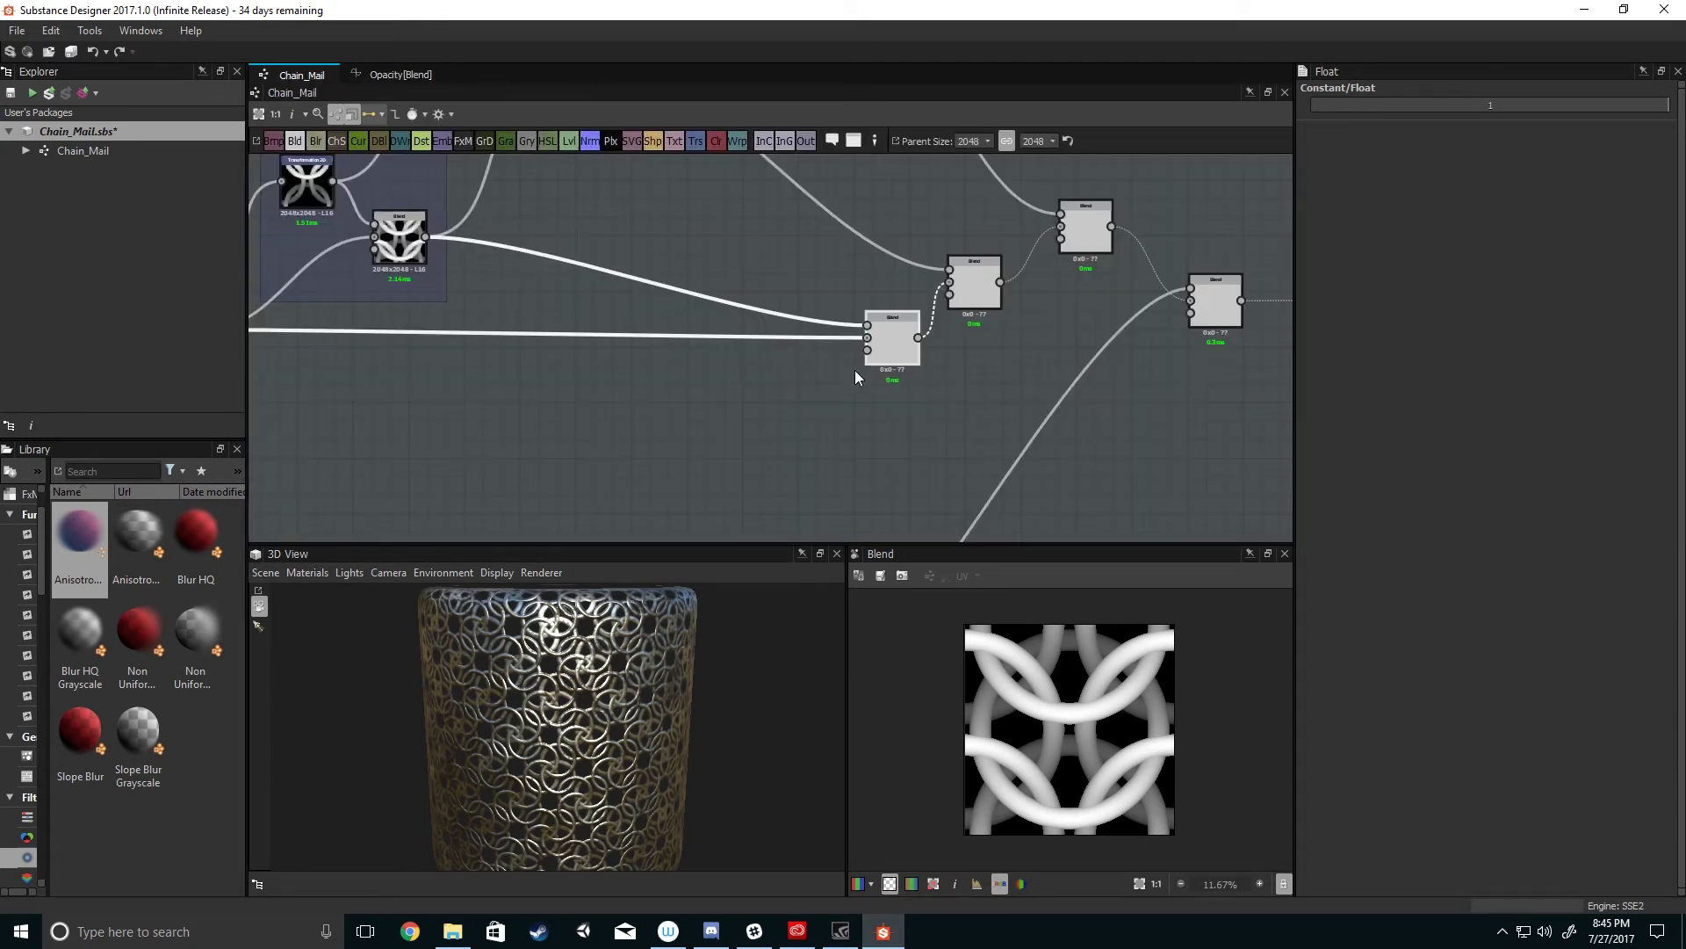
scroll(842, 368, "up", 1)
scroll(856, 338, "down", 3)
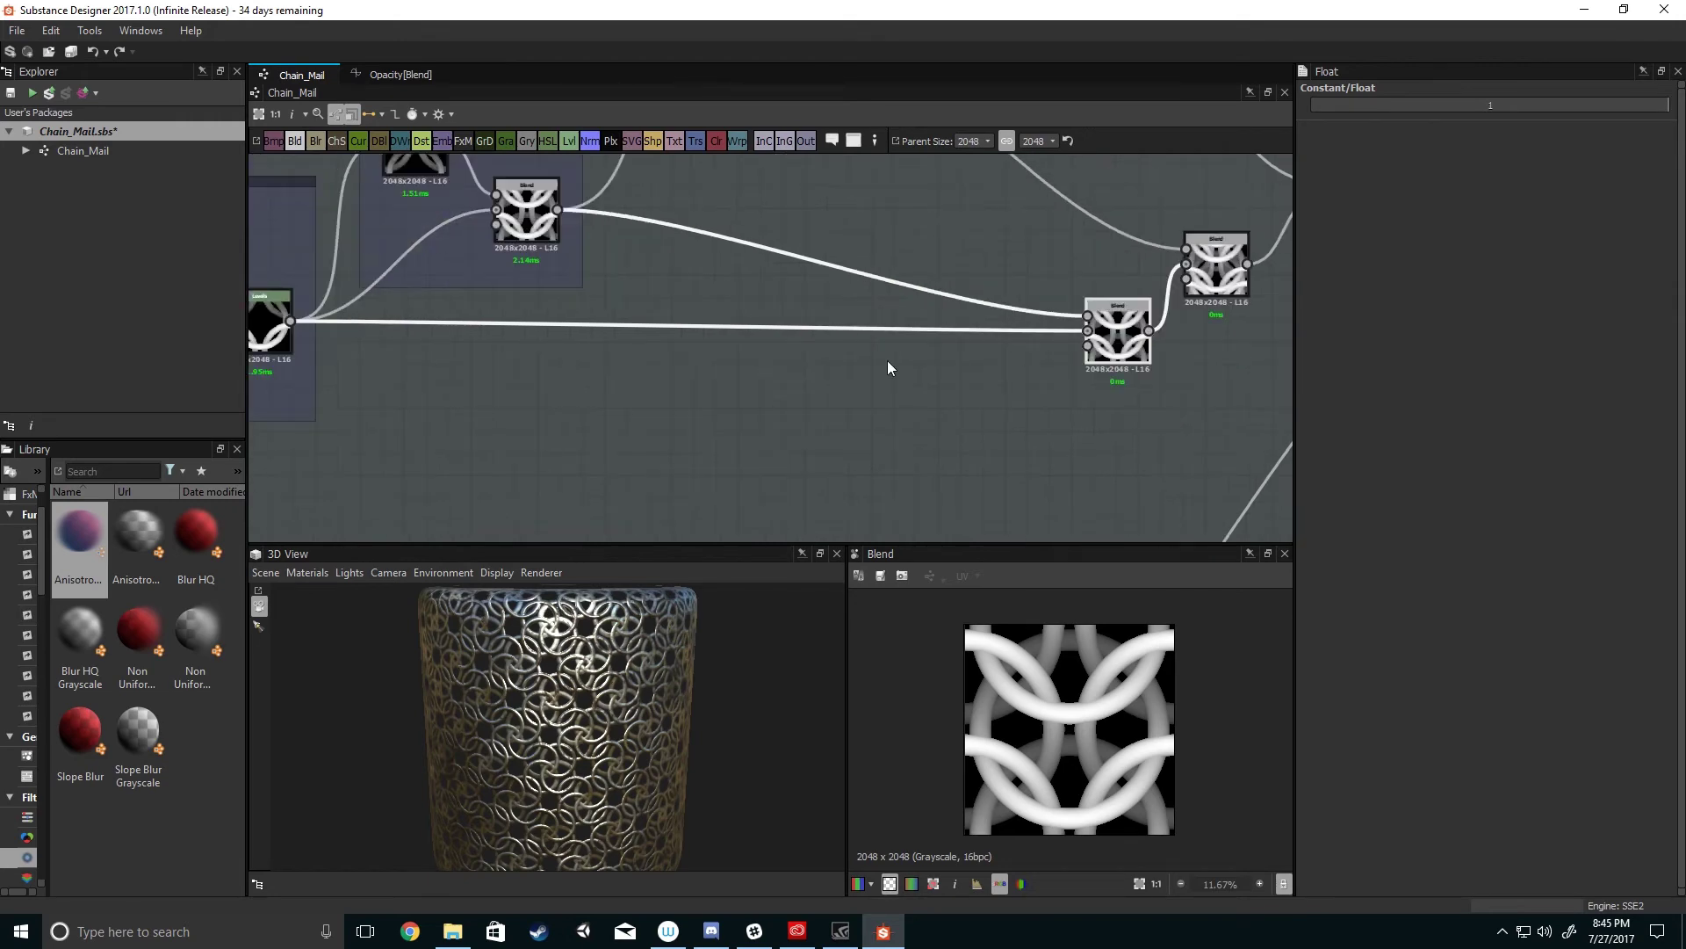
scroll(584, 354, "down", 1)
middle_click_drag(584, 355, 838, 354)
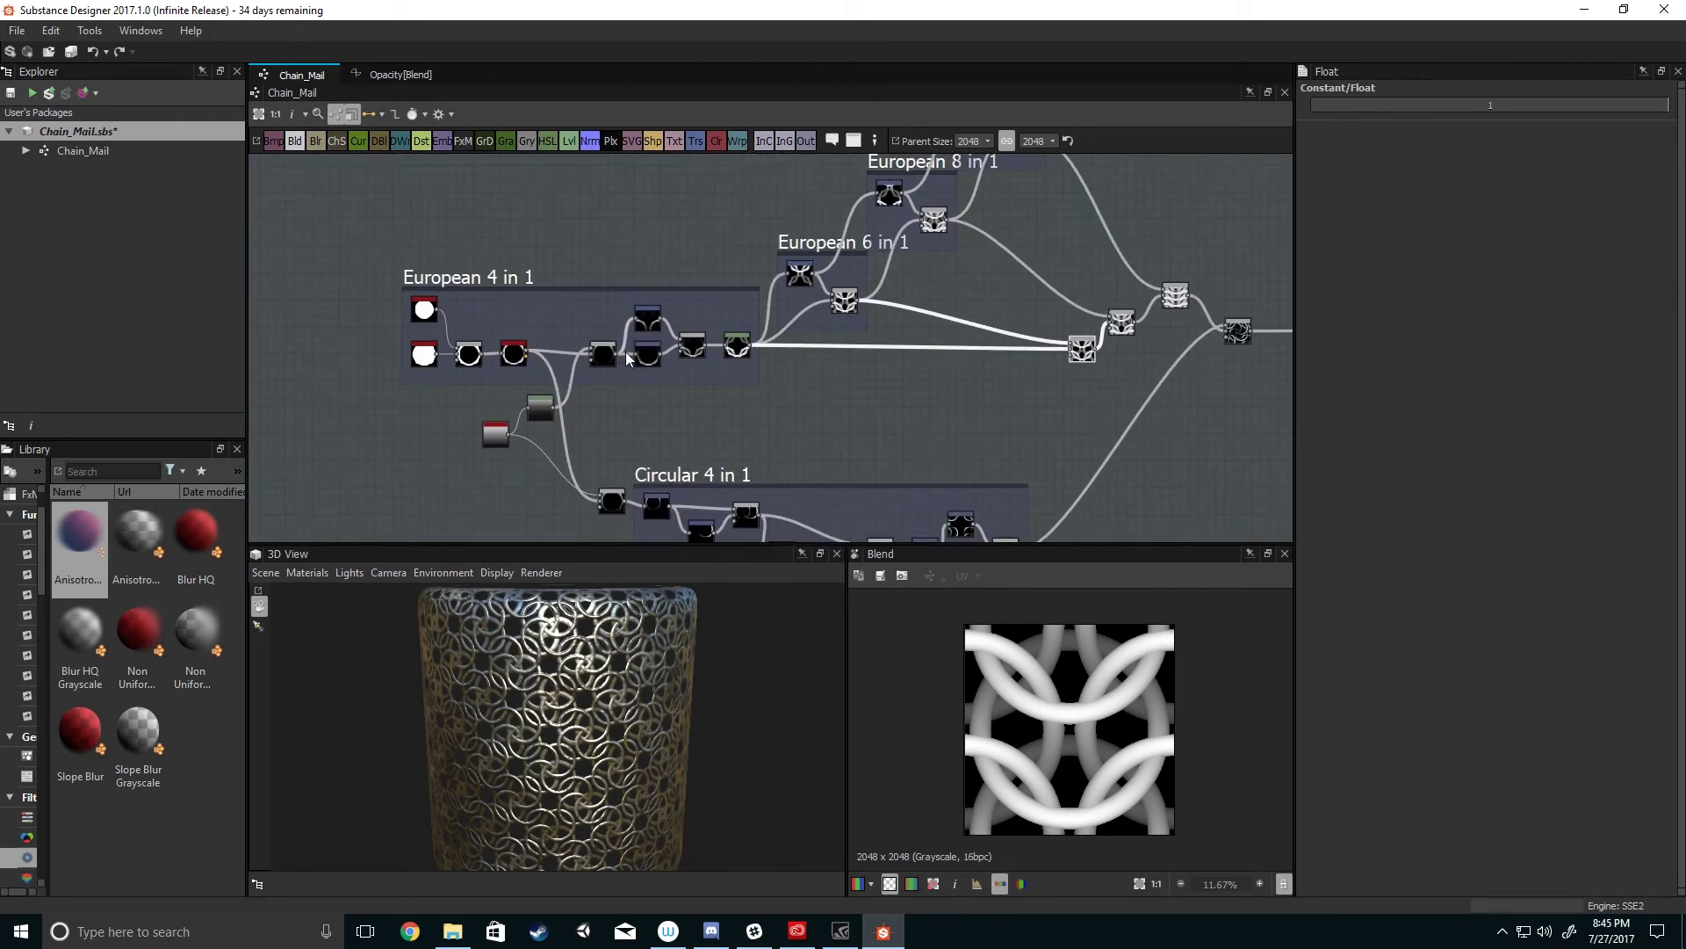
middle_click_drag(966, 351, 777, 351)
- Set the If...Else node as the output node of the Blend's opacity function
left_click(401, 74)
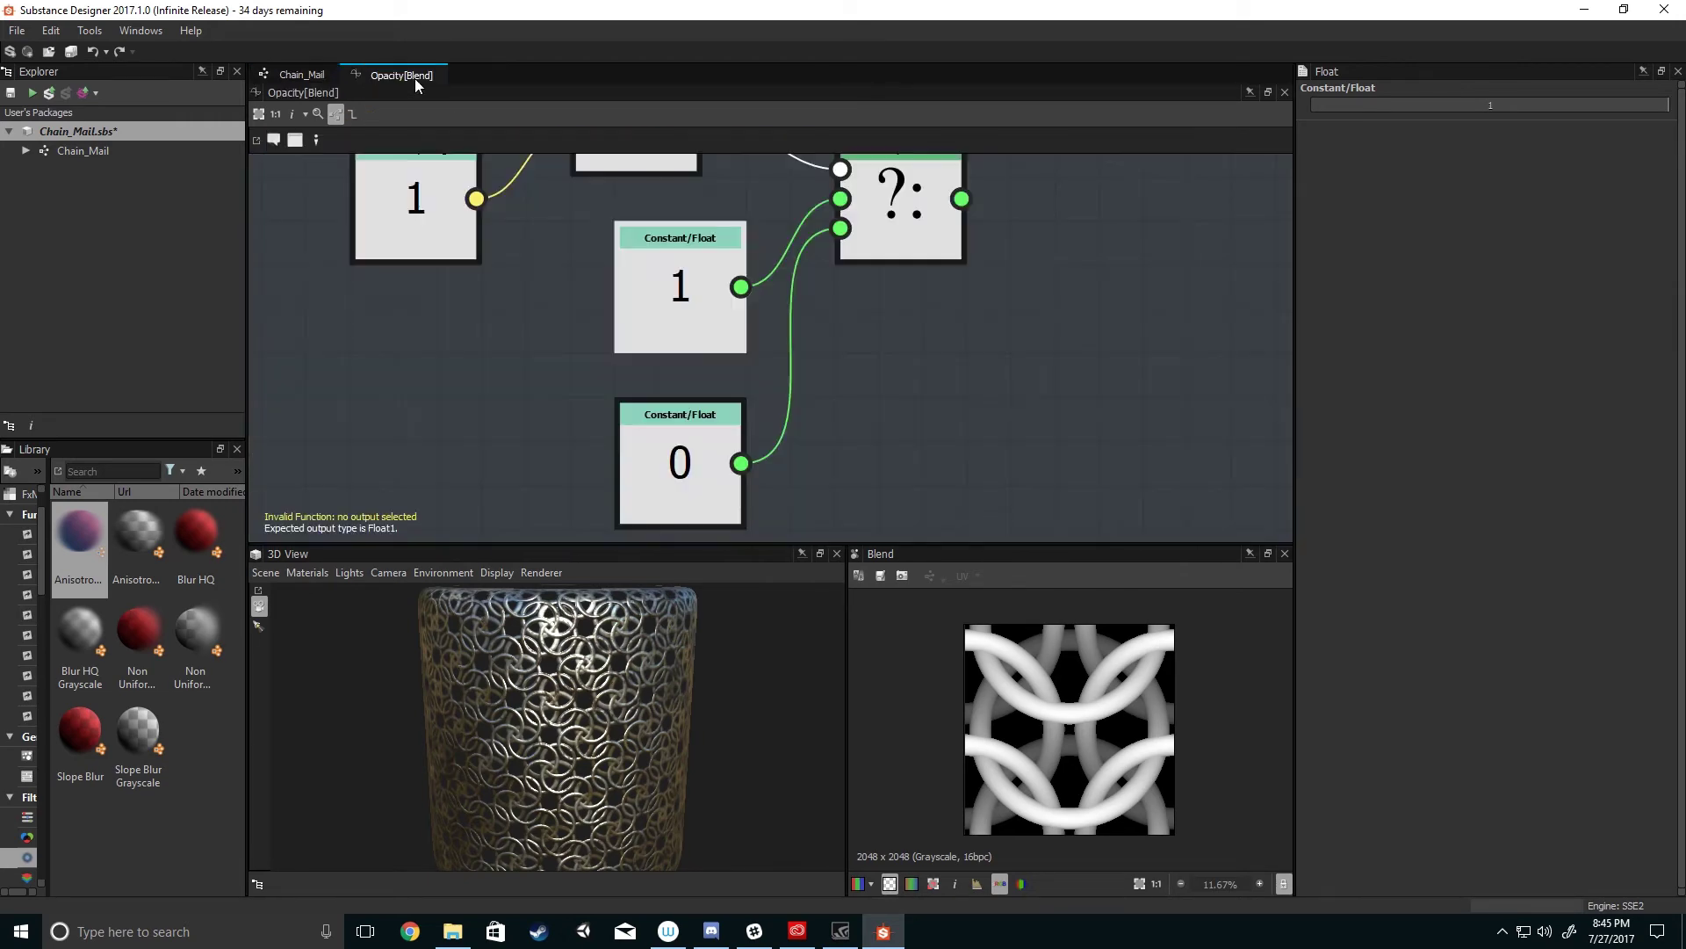
scroll(765, 326, "down", 2)
scroll(671, 362, "down", 2)
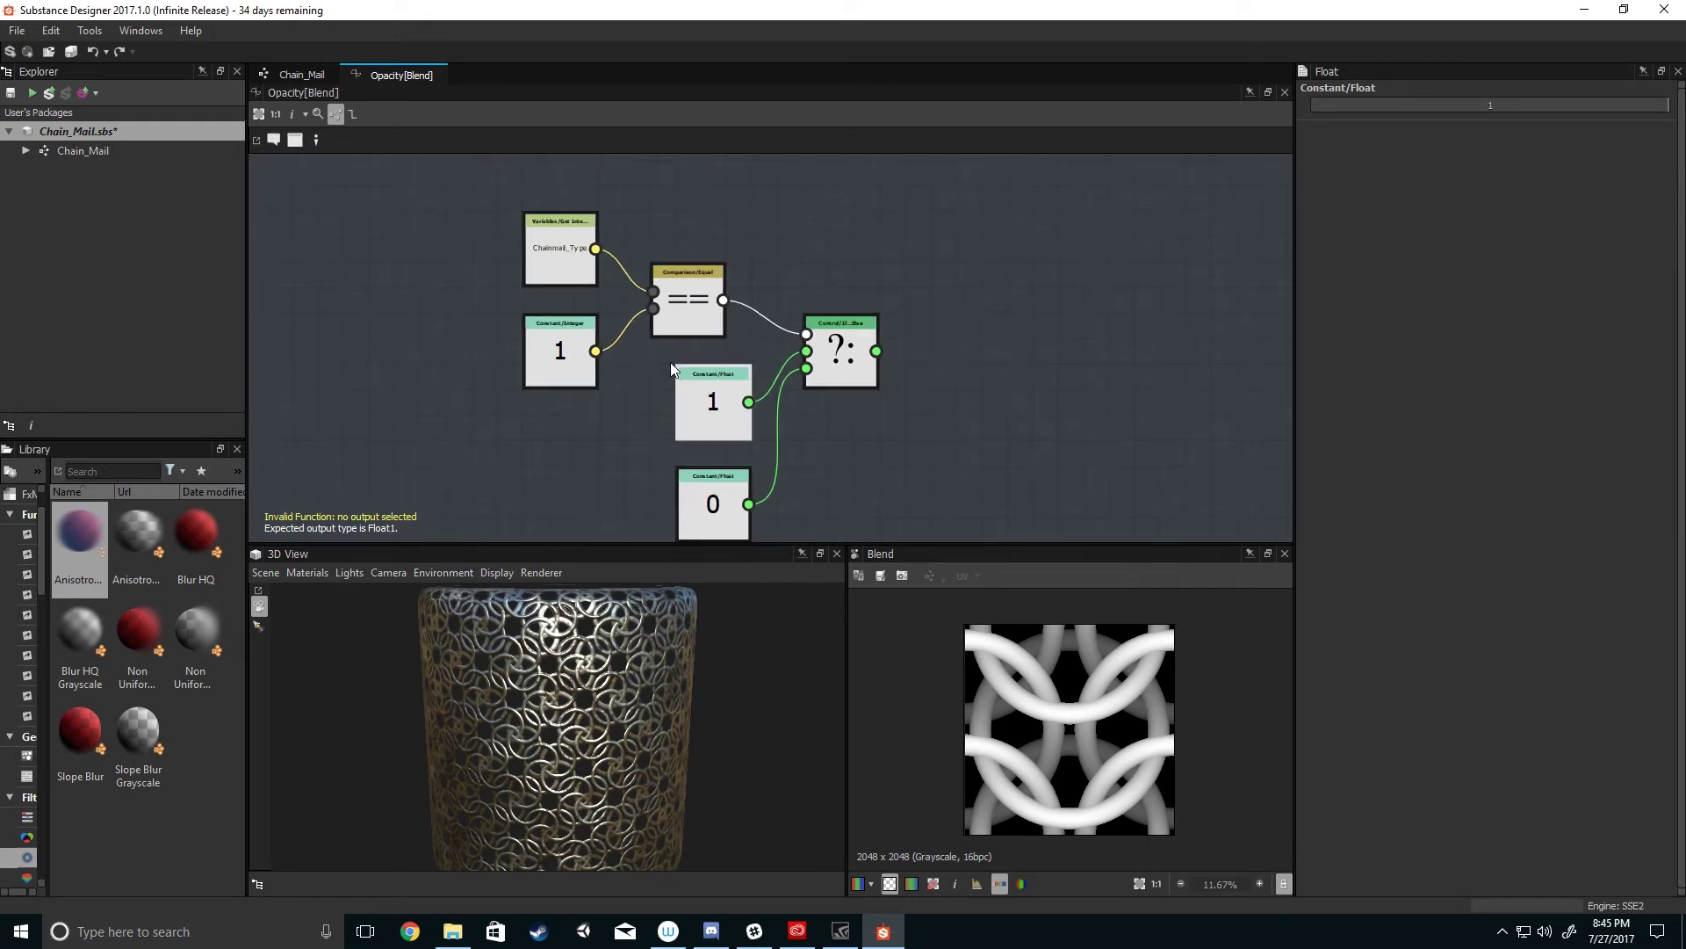
middle_click_drag(669, 338, 693, 266)
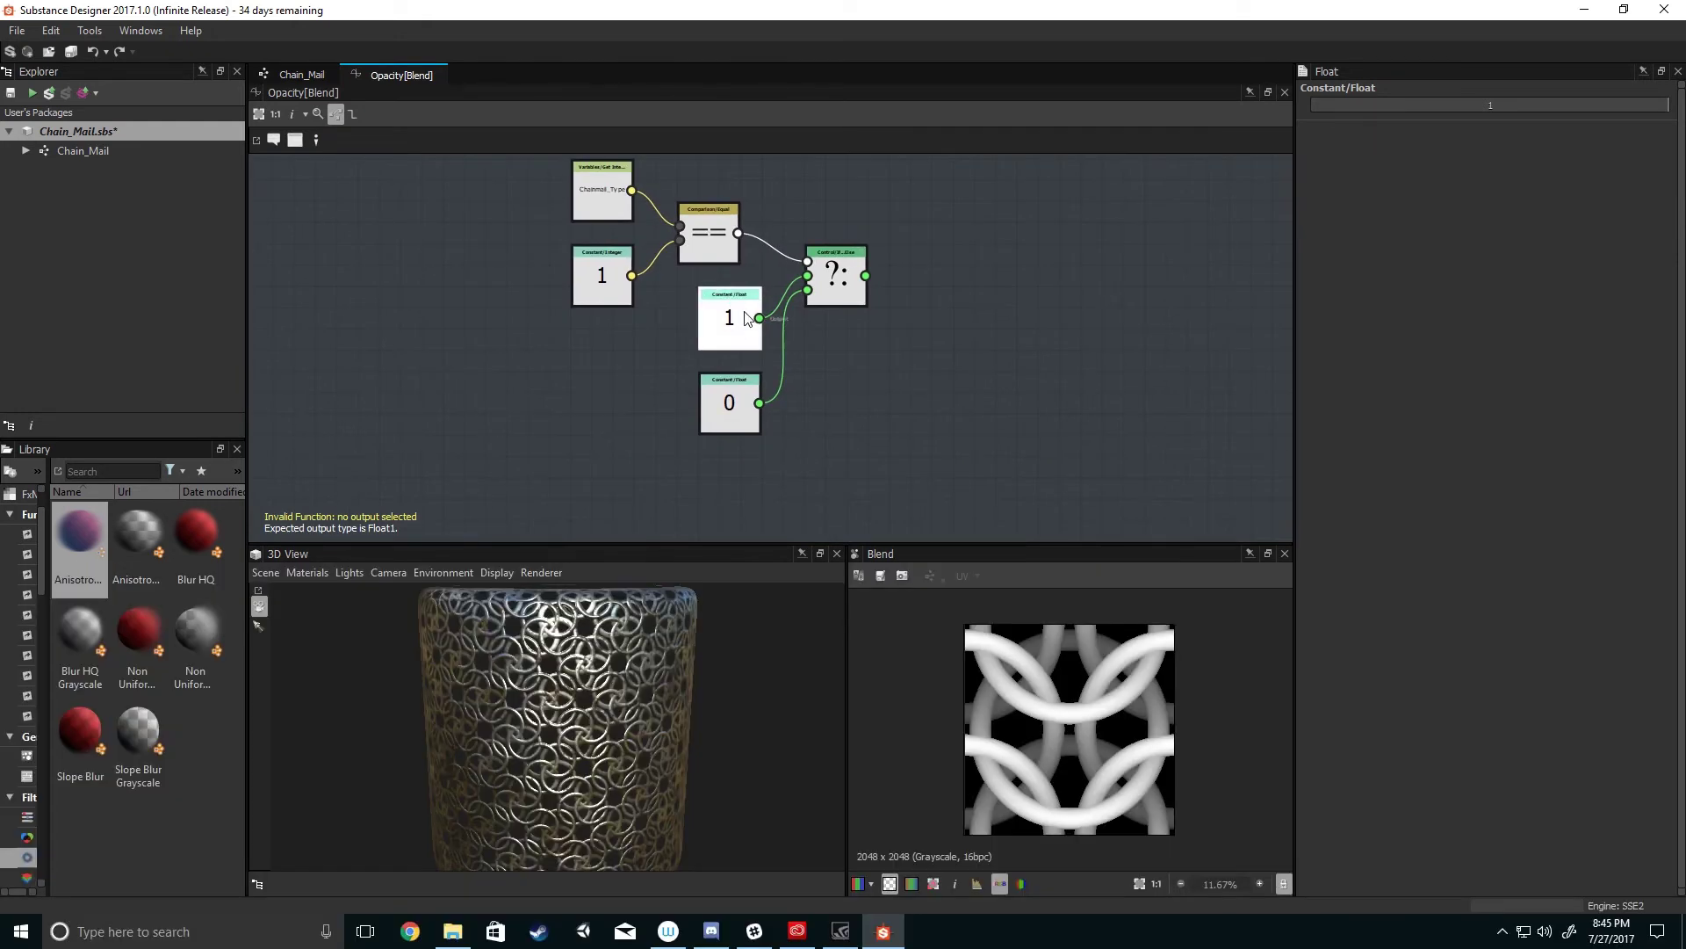
scroll(781, 360, "up", 1)
left_click(850, 277)
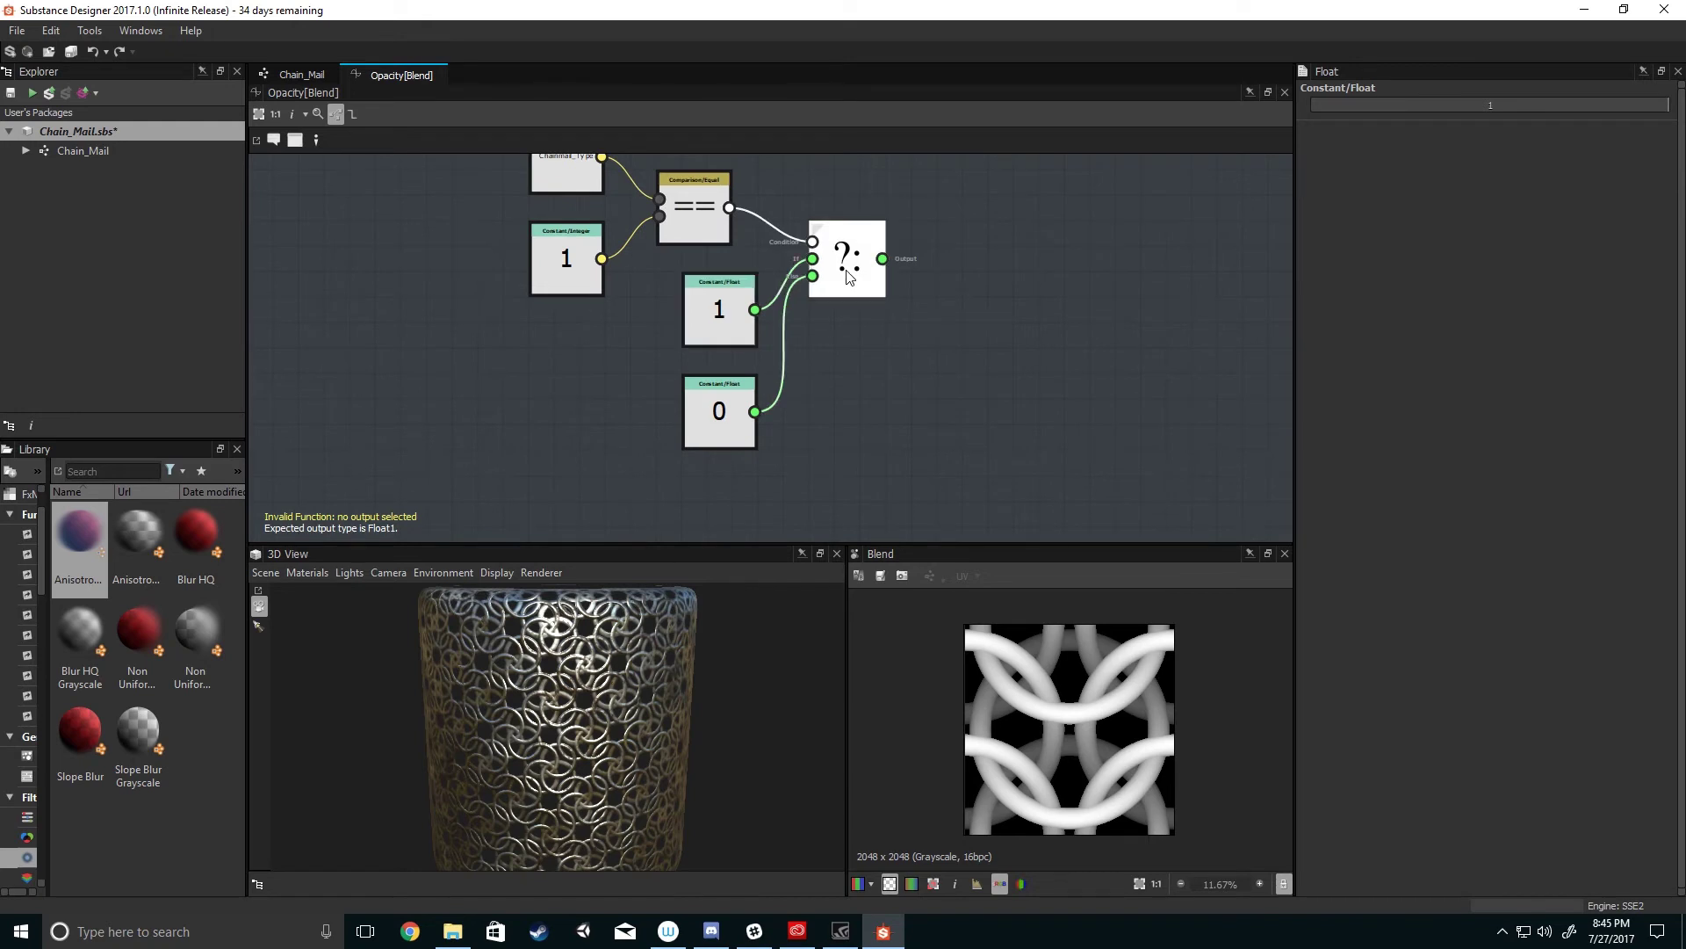
middle_click_drag(850, 277, 856, 327)
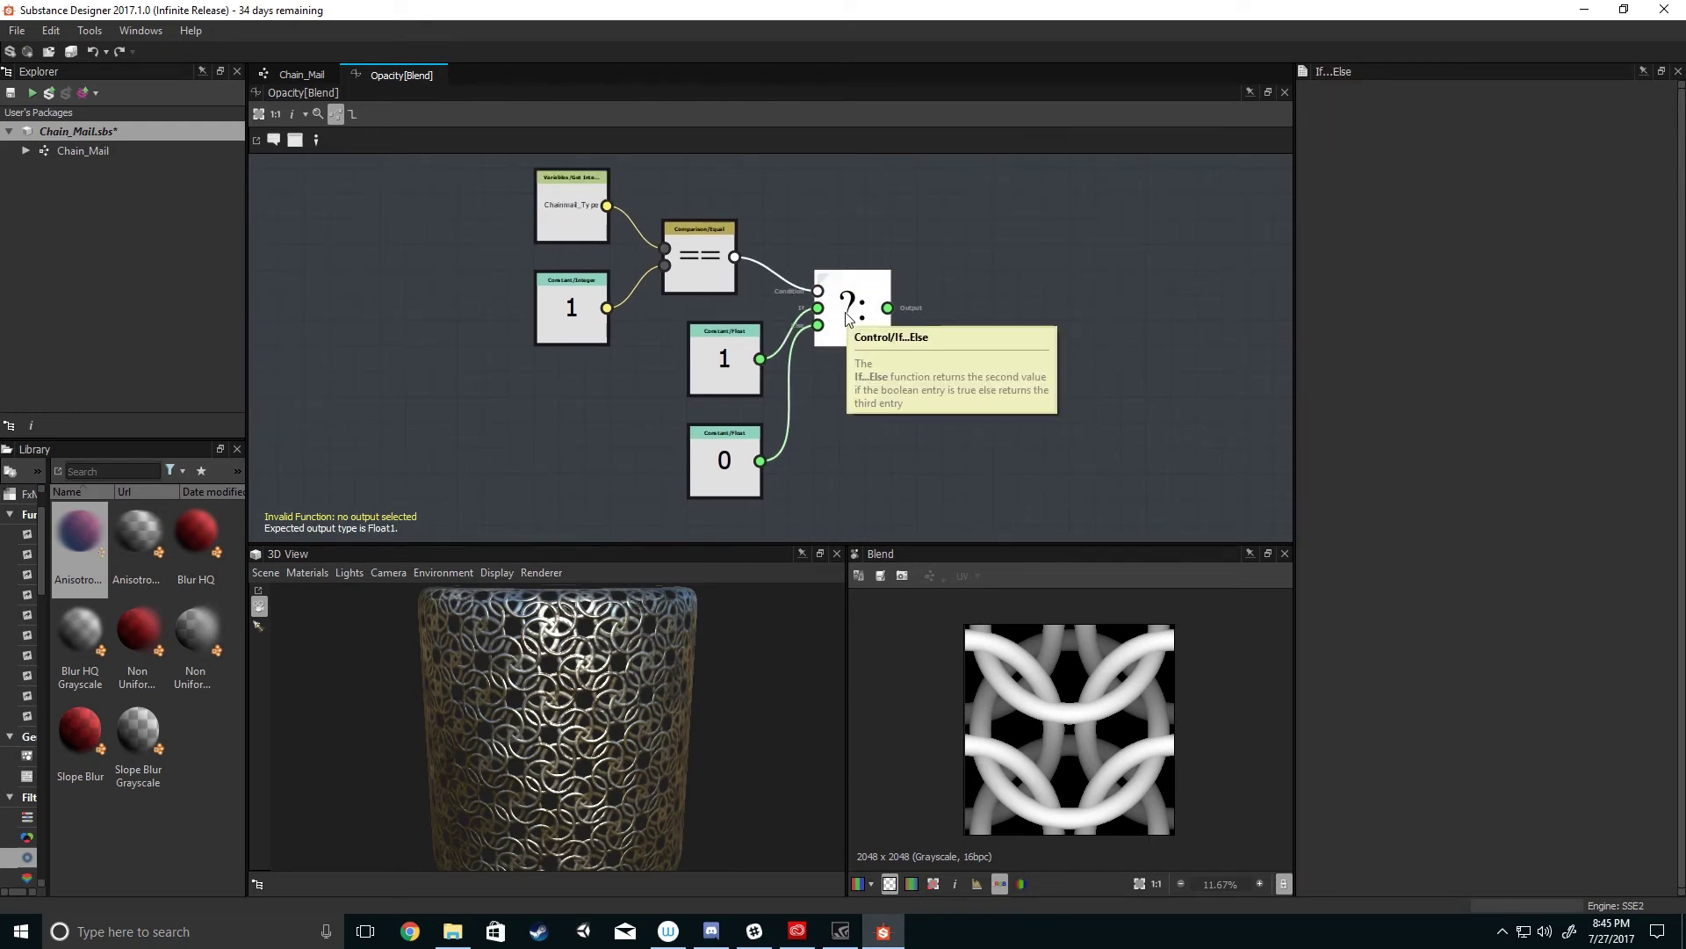
right_click(848, 318)
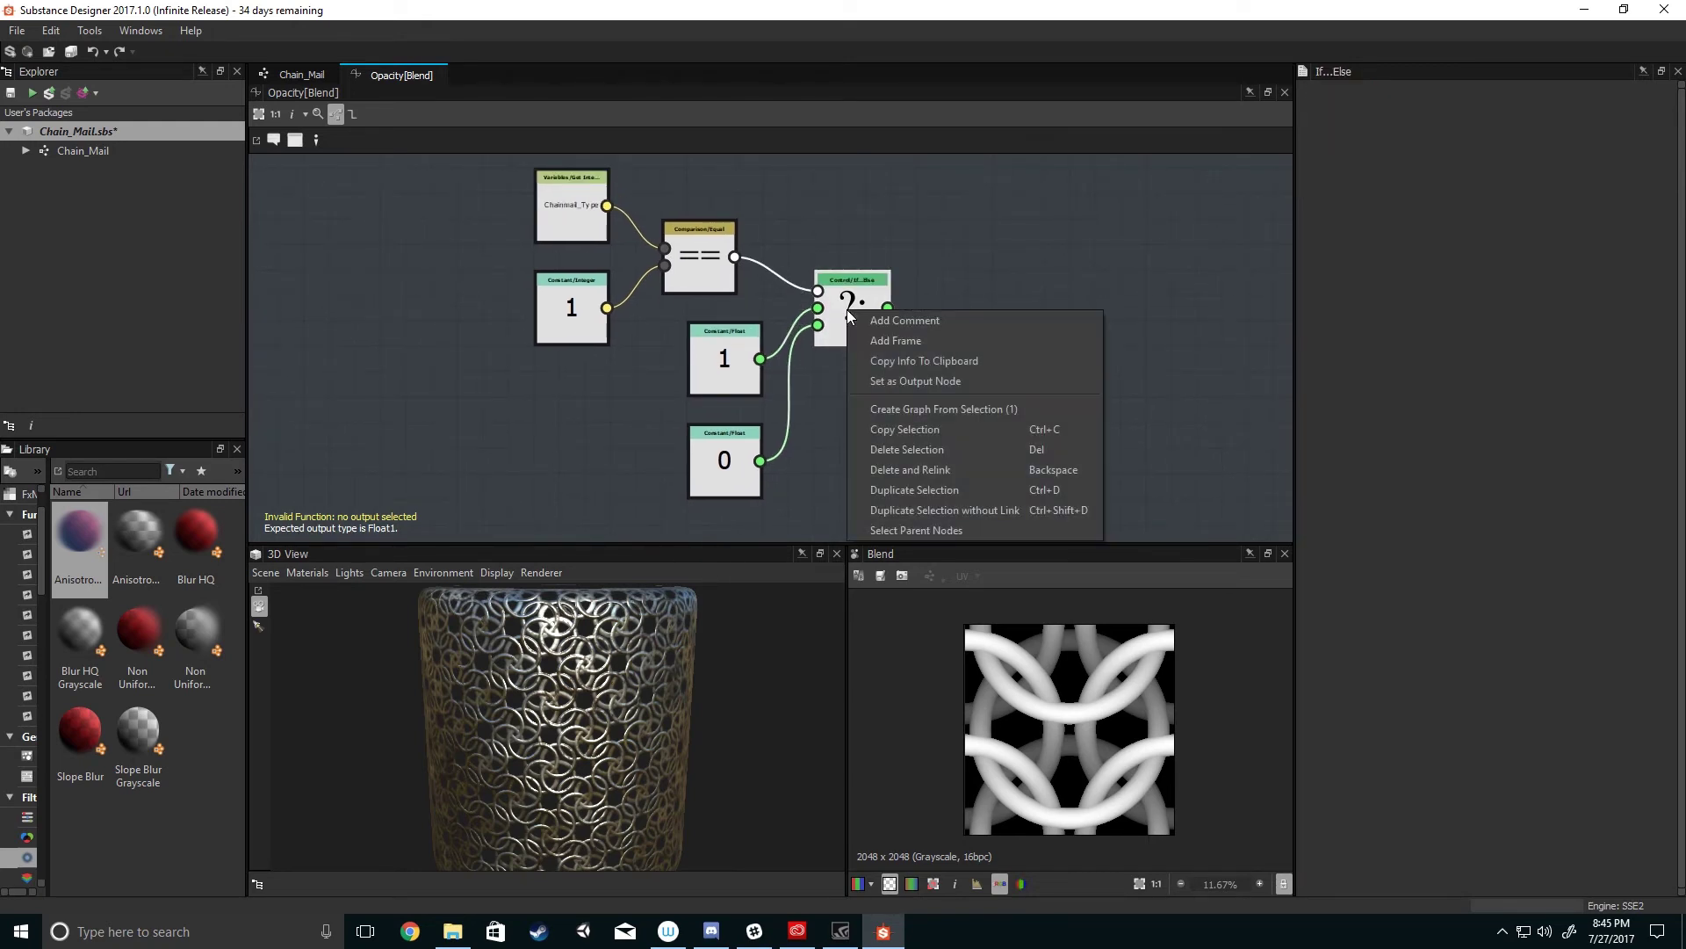
left_click(907, 383)
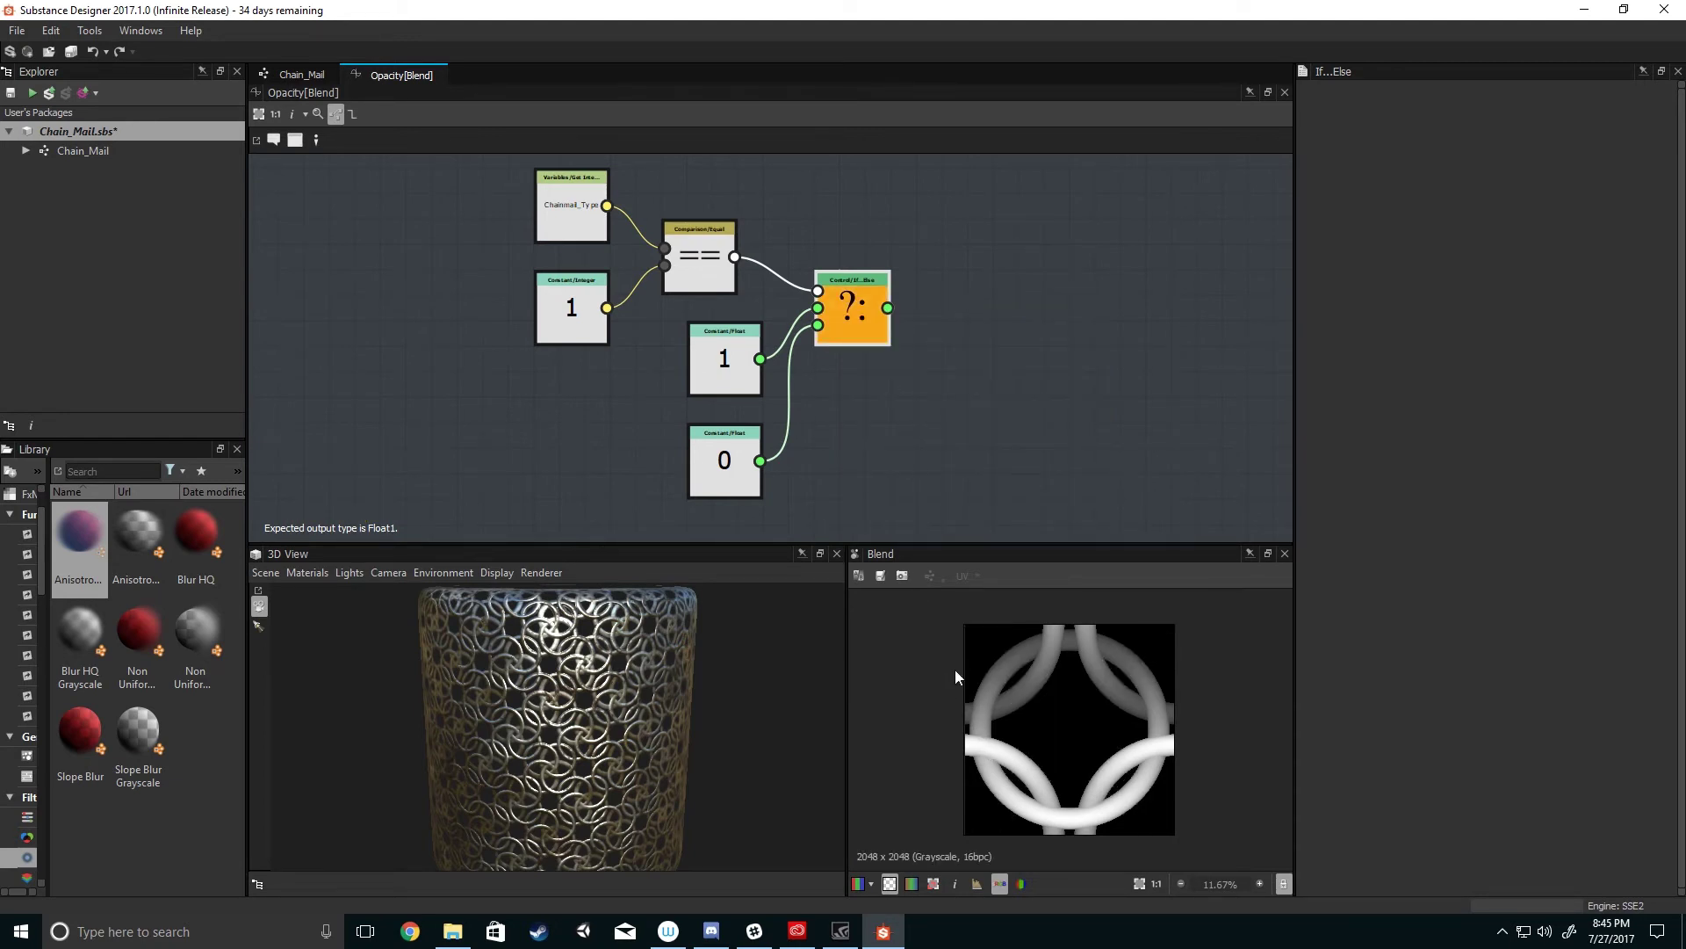
- Expand the Chainmail Type input parameter of the Chain_Mail graph and compare its values with the patterns feeding the Blend nodes
left_click(318, 77)
scroll(836, 372, "up", 1)
middle_click_drag(836, 373, 742, 338)
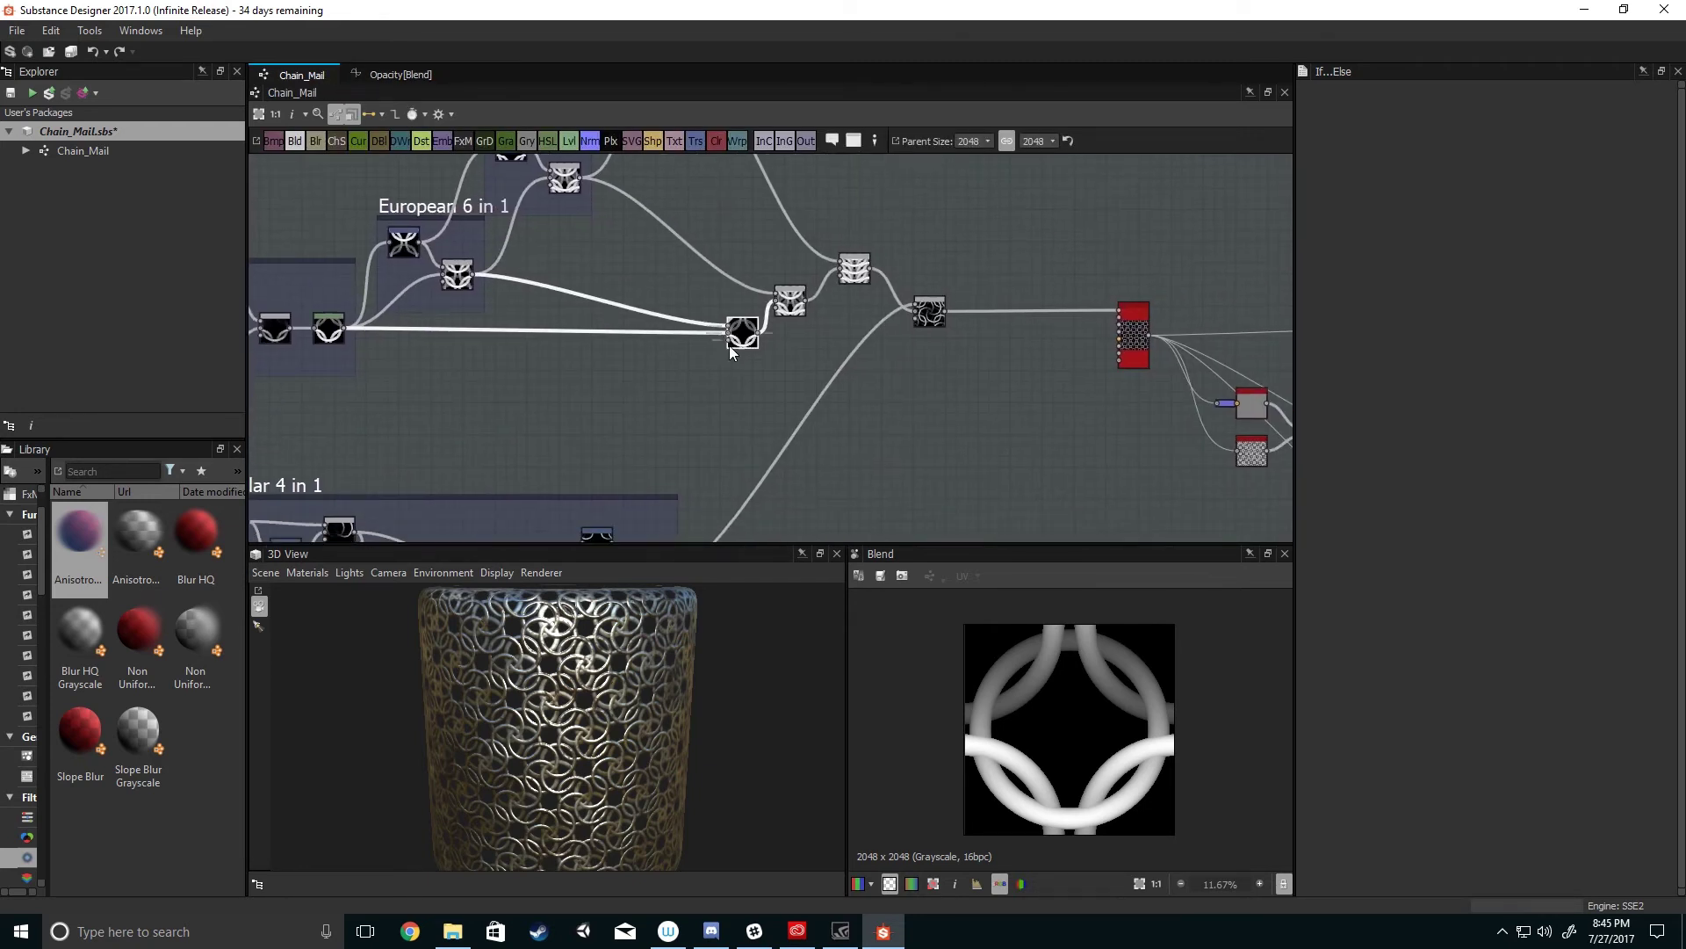
left_click(739, 405)
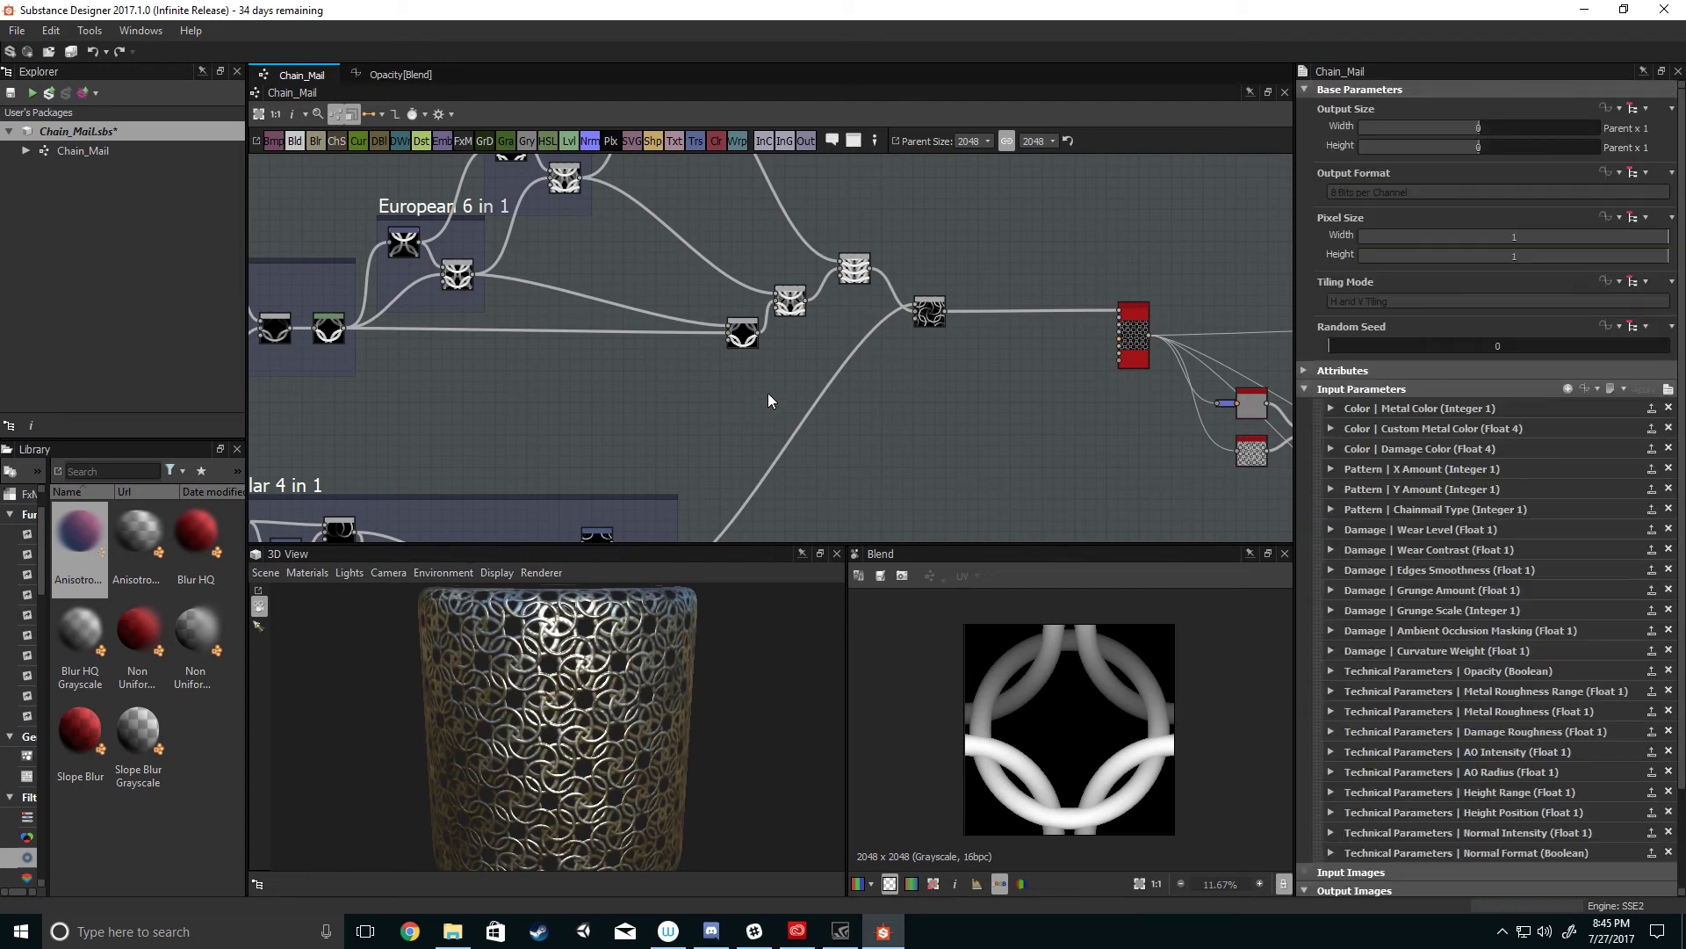
left_click(1331, 510)
scroll(856, 401, "up", 2)
middle_click_drag(880, 419, 1010, 474)
scroll(922, 365, "up", 2)
middle_click_drag(922, 364, 1010, 406)
scroll(1007, 408, "down", 3)
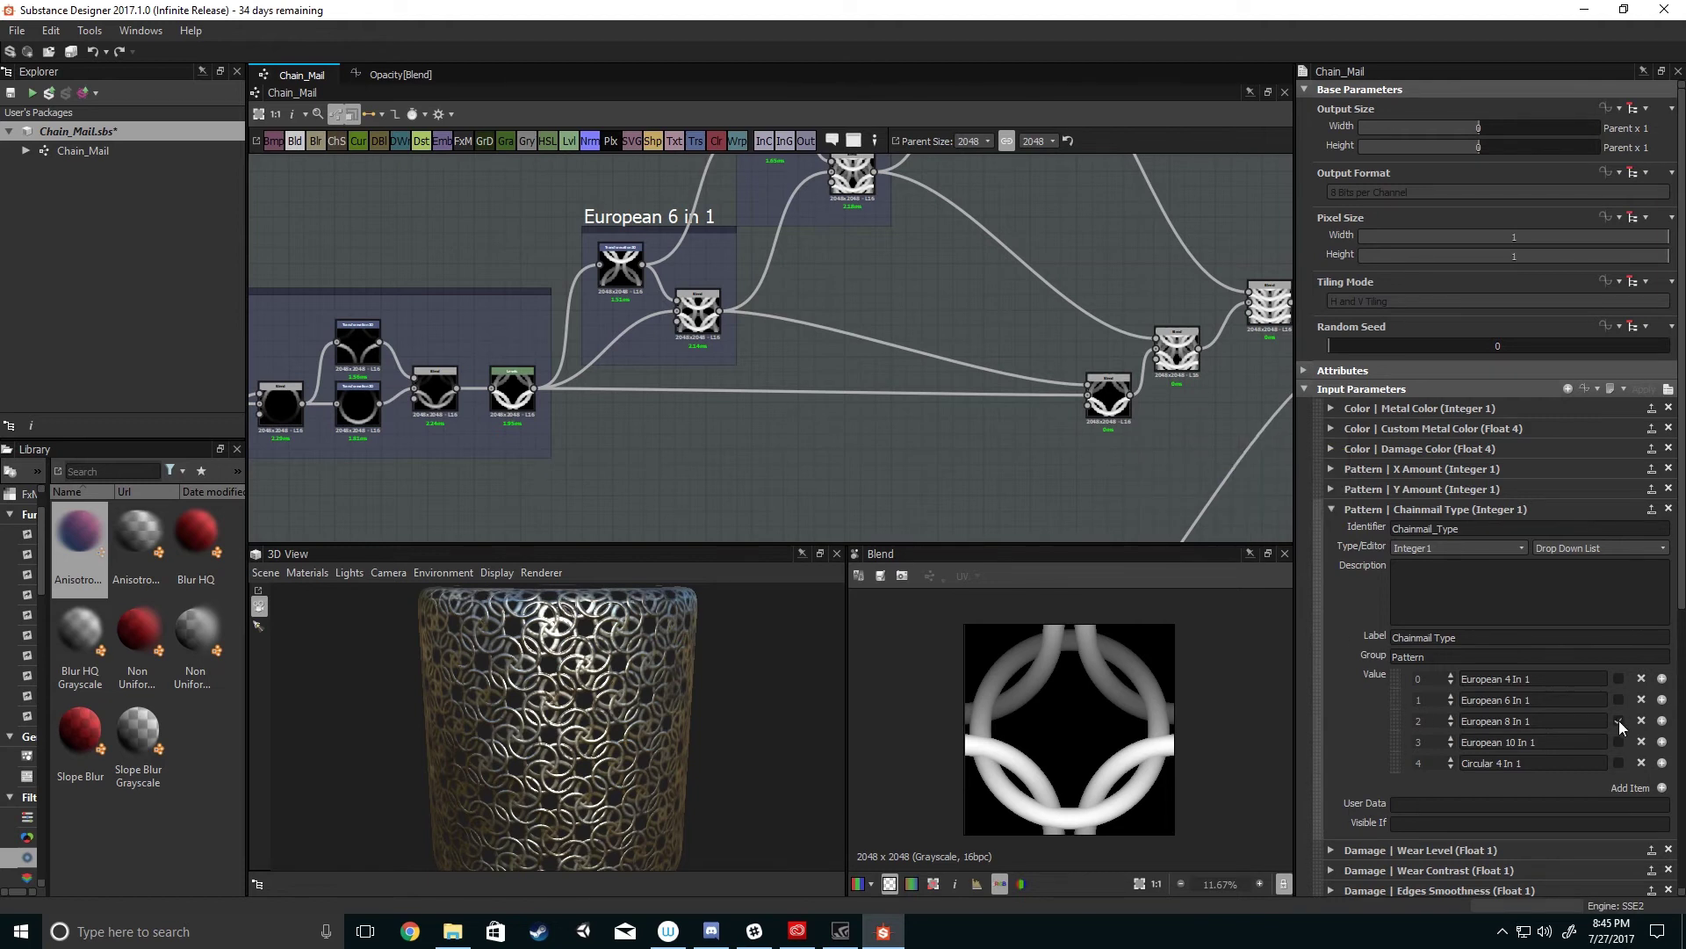
- Test the pattern switch by setting the default Chainmail Type to European 6 In 1 and finally to European 4 In 1
middle_click_drag(1130, 514, 881, 420)
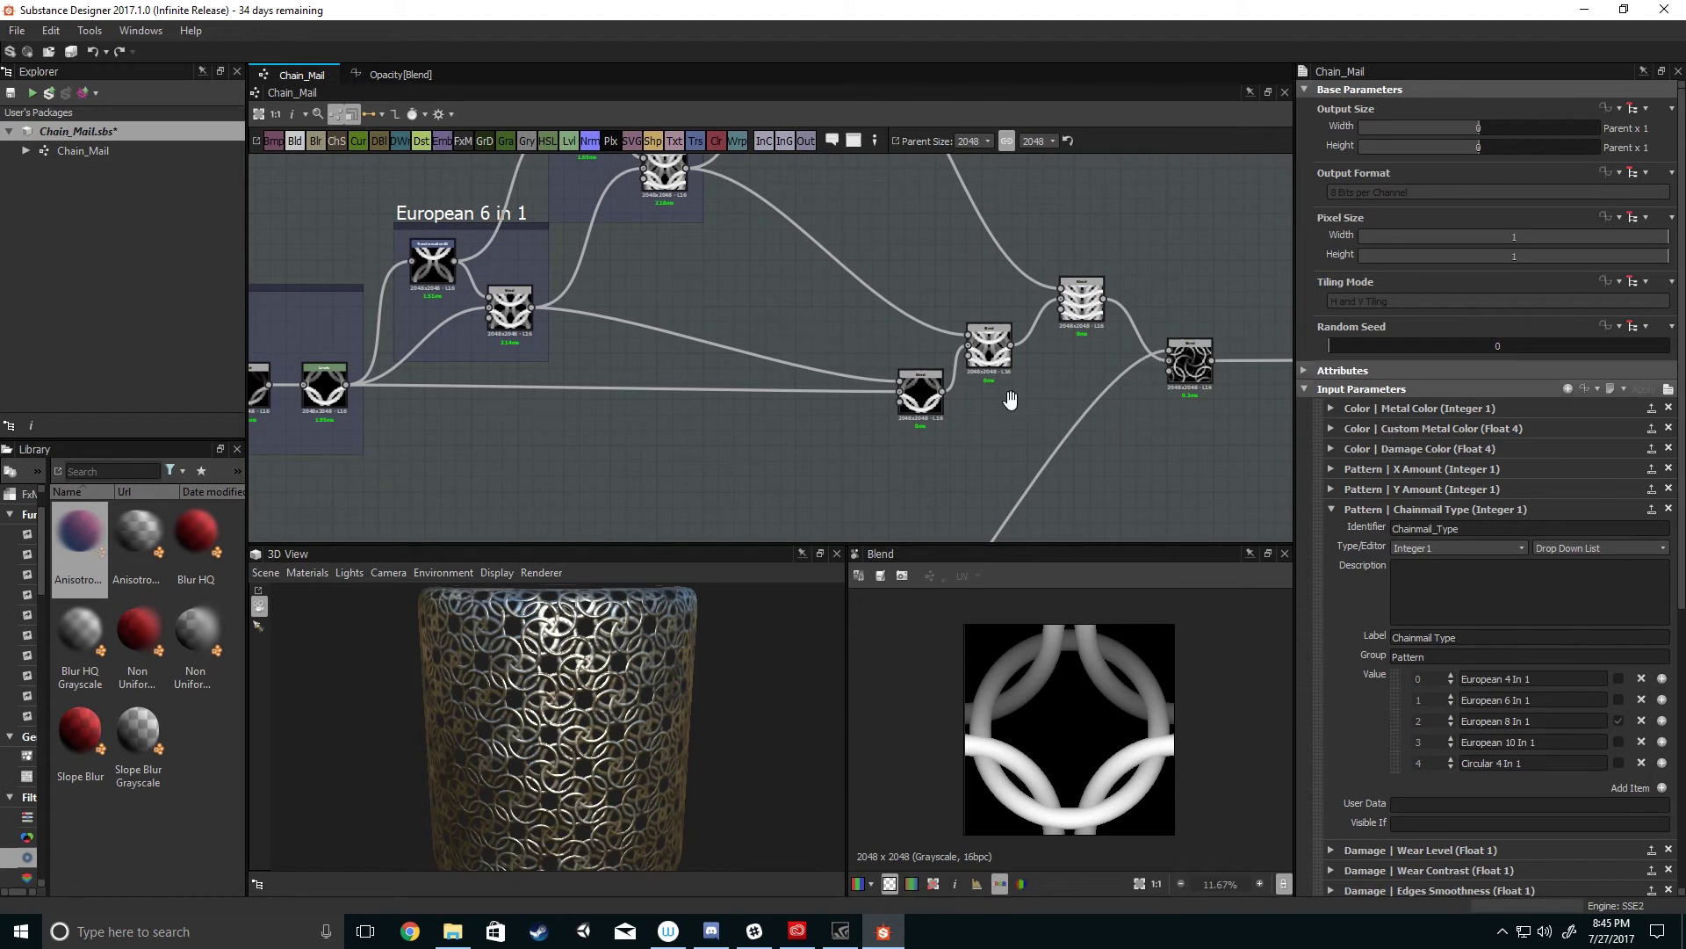
middle_click_drag(1008, 346, 1138, 418)
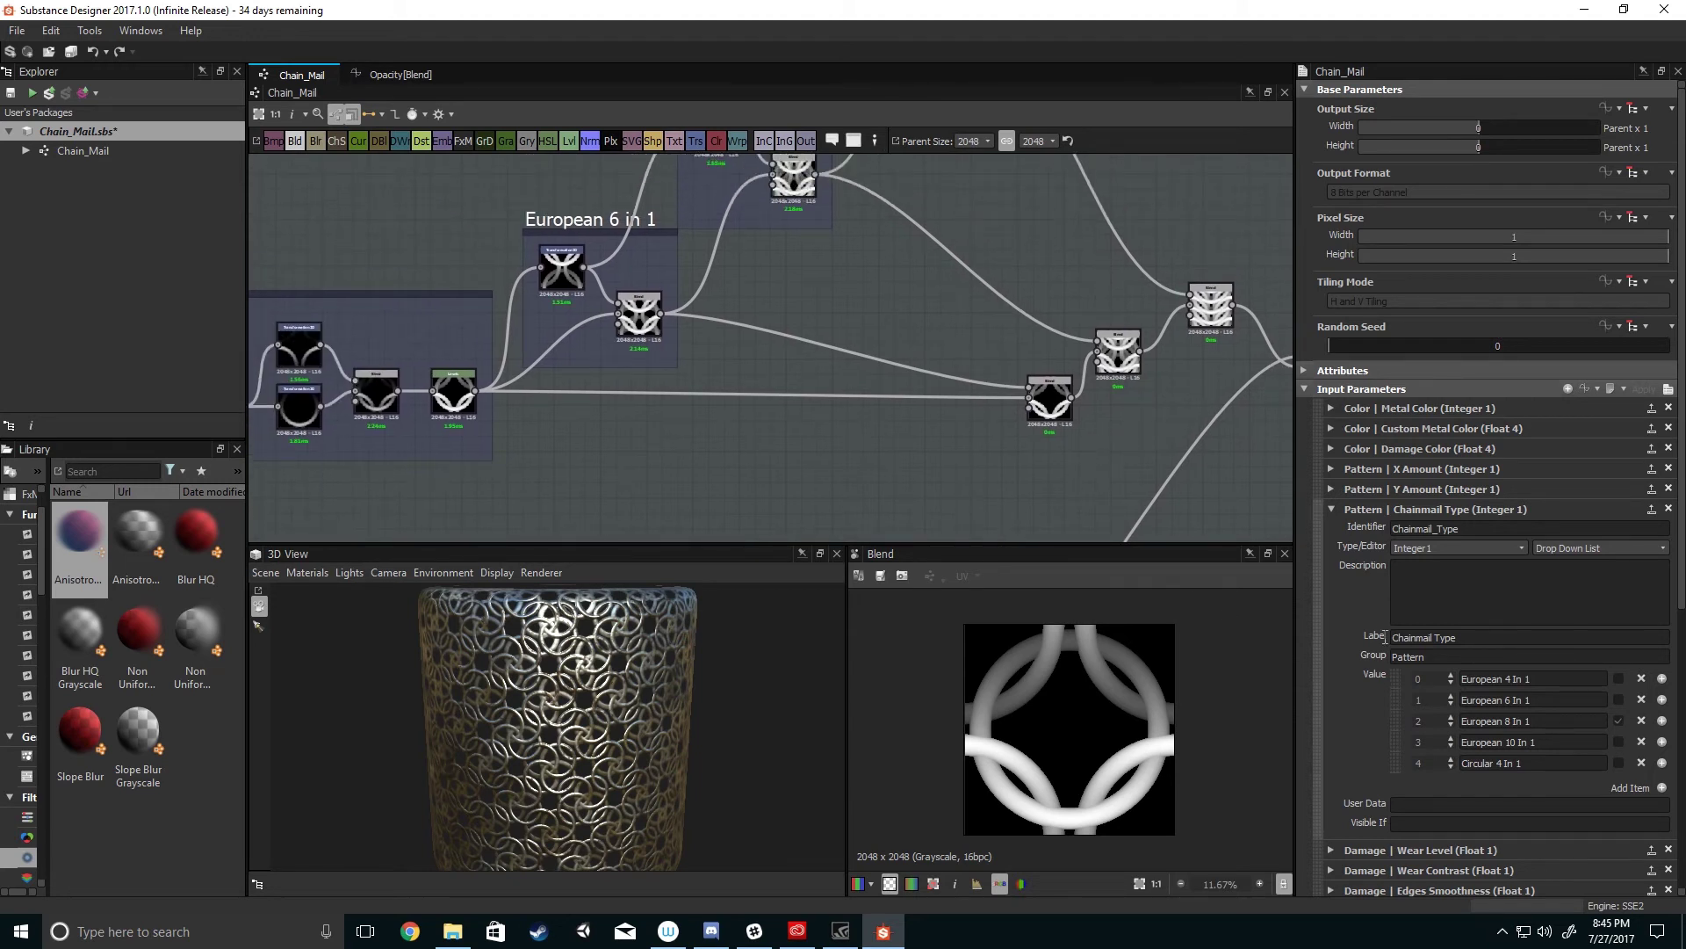
left_click(1619, 699)
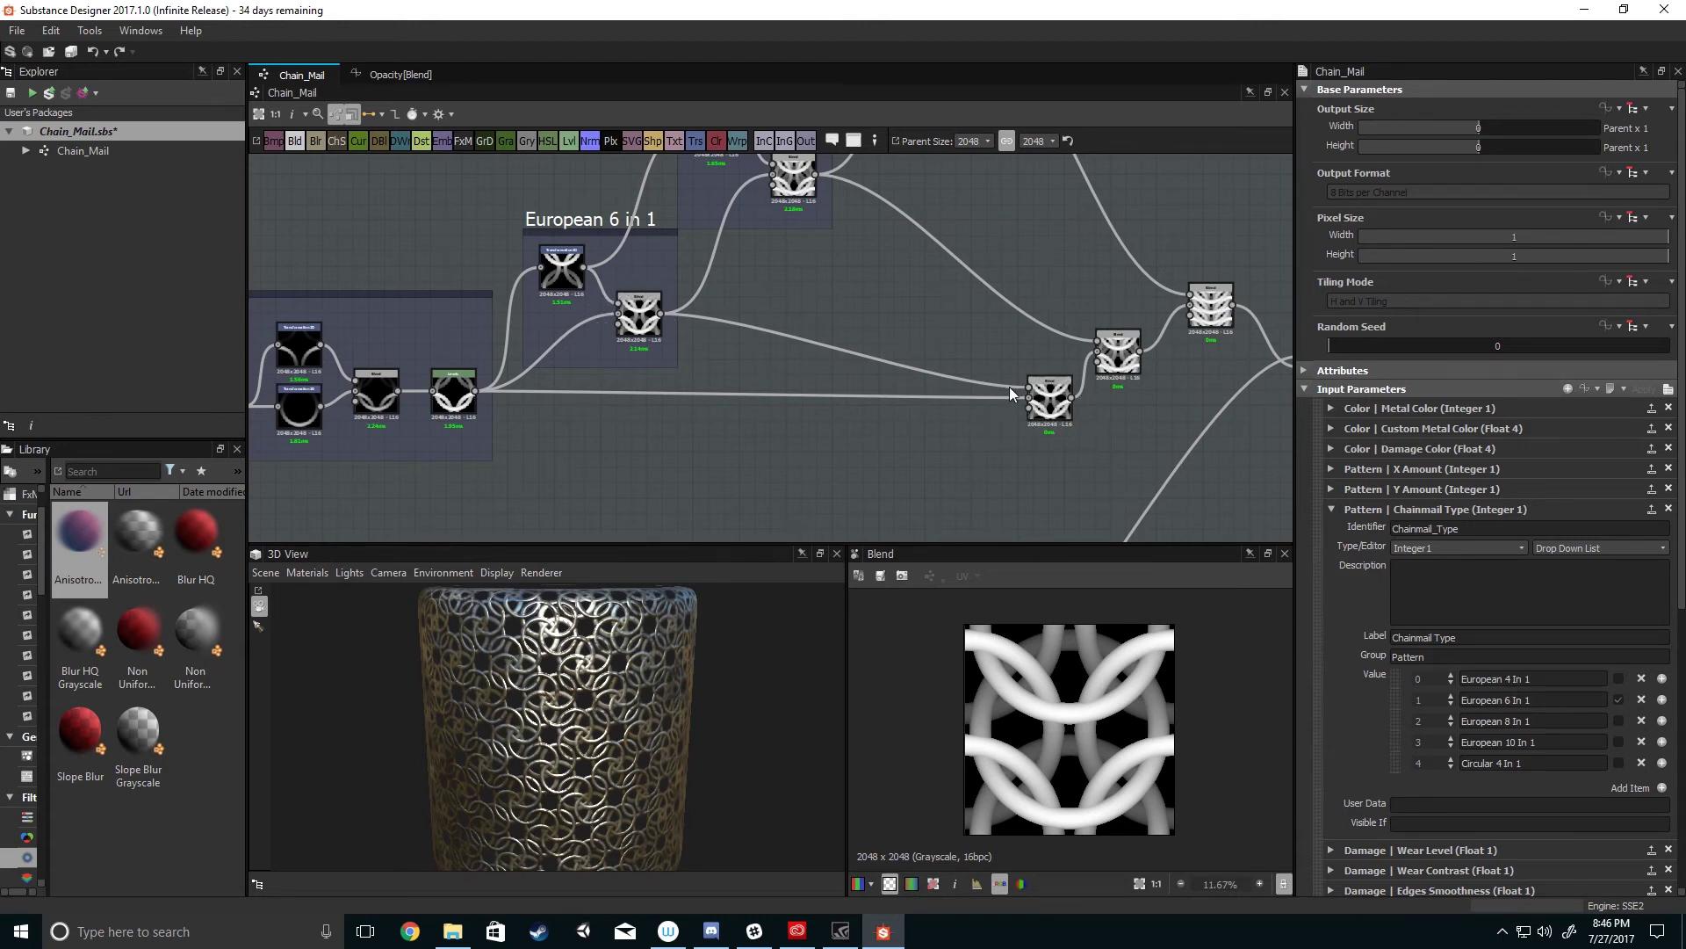
left_click(1619, 678)
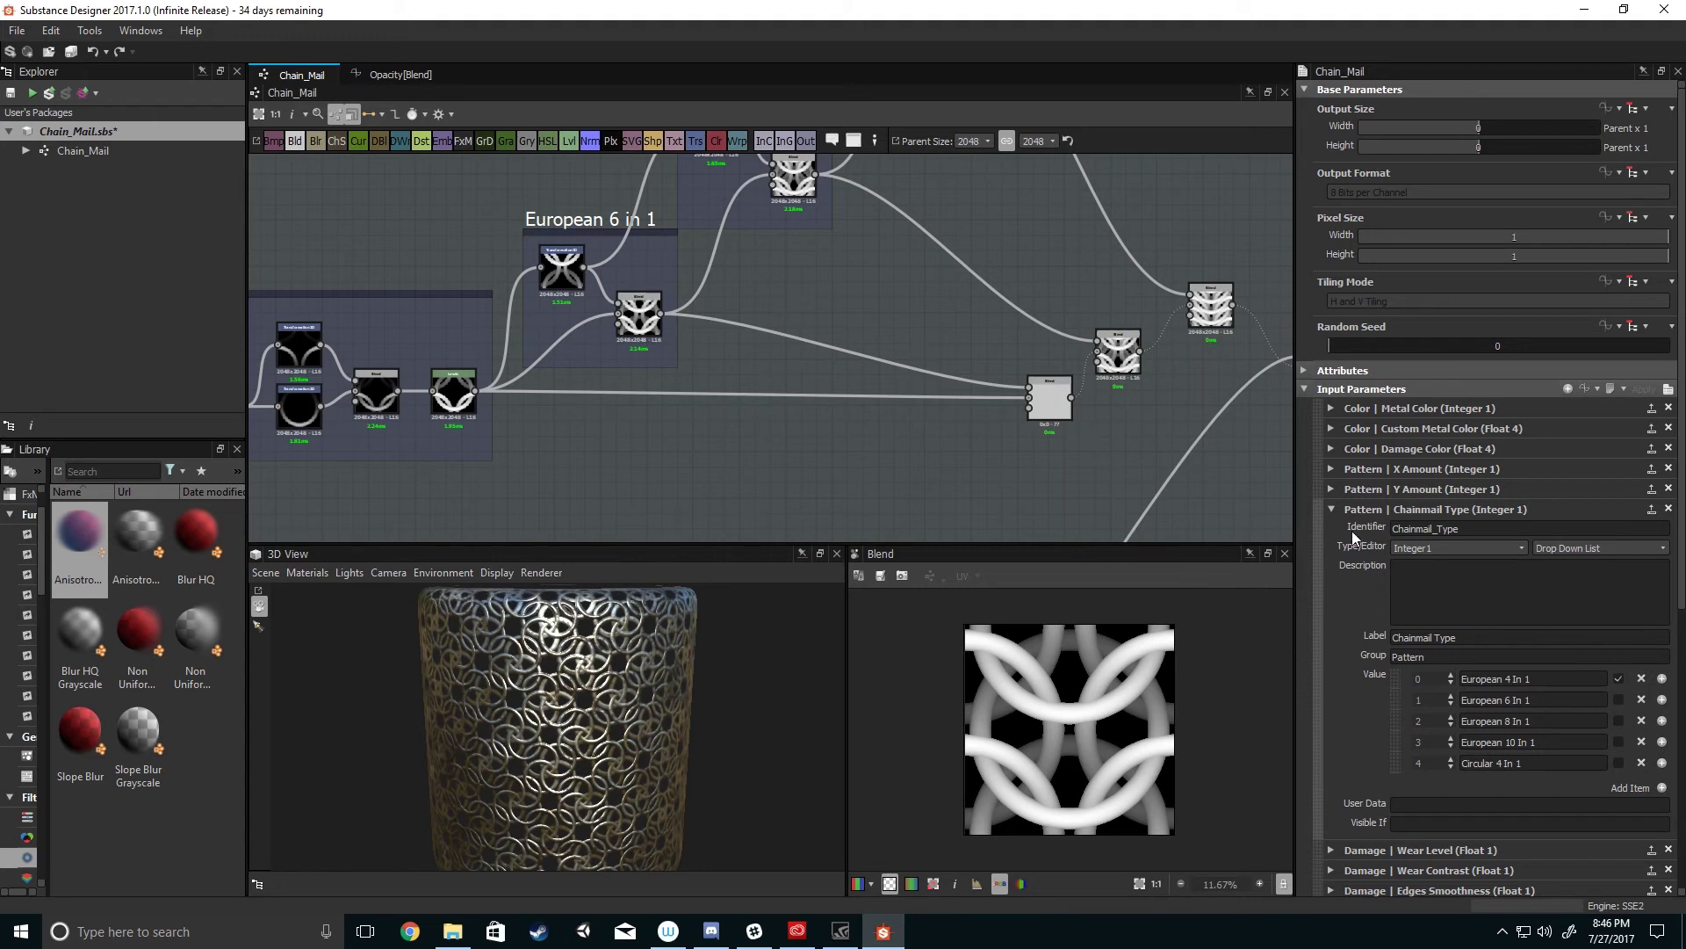
- Test the pattern switch by setting the default Chainmail Type to European 6 In 1 and finally to European 8 In 1
left_click(1619, 699)
left_click(1620, 722)
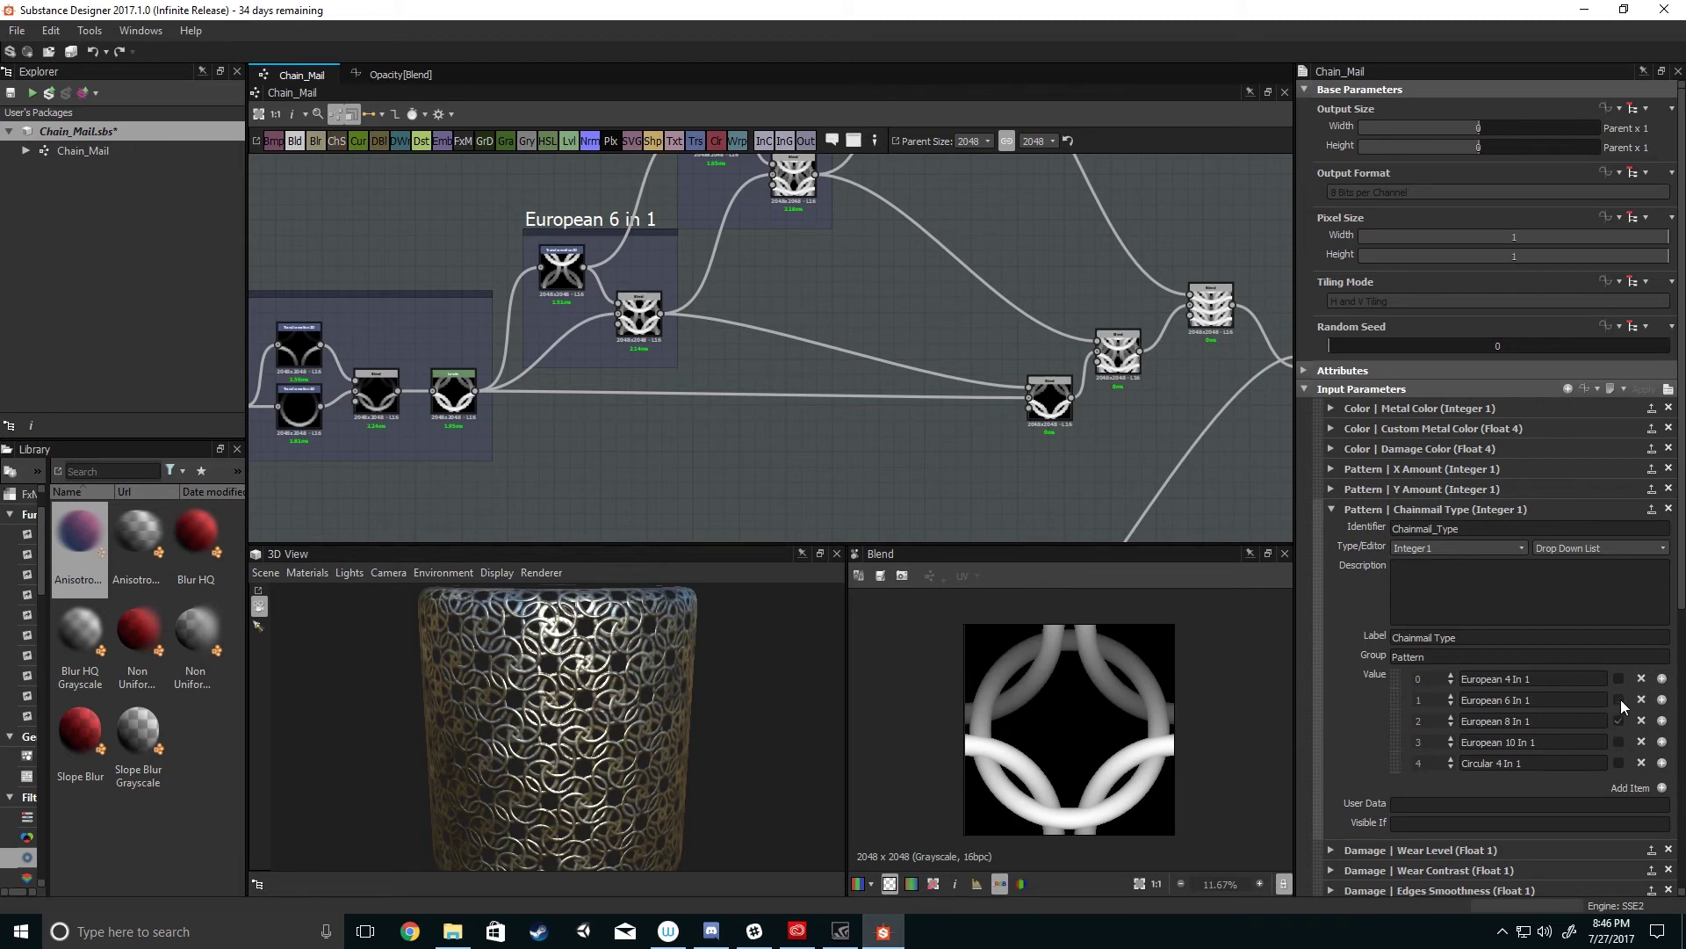
- Review the first Blend's opacity function and trace the European 8 in 1 output to the second Blend node in the Chain_Mail graph
middle_click_drag(1061, 416, 903, 458)
scroll(946, 466, "up", 2)
left_click(844, 397)
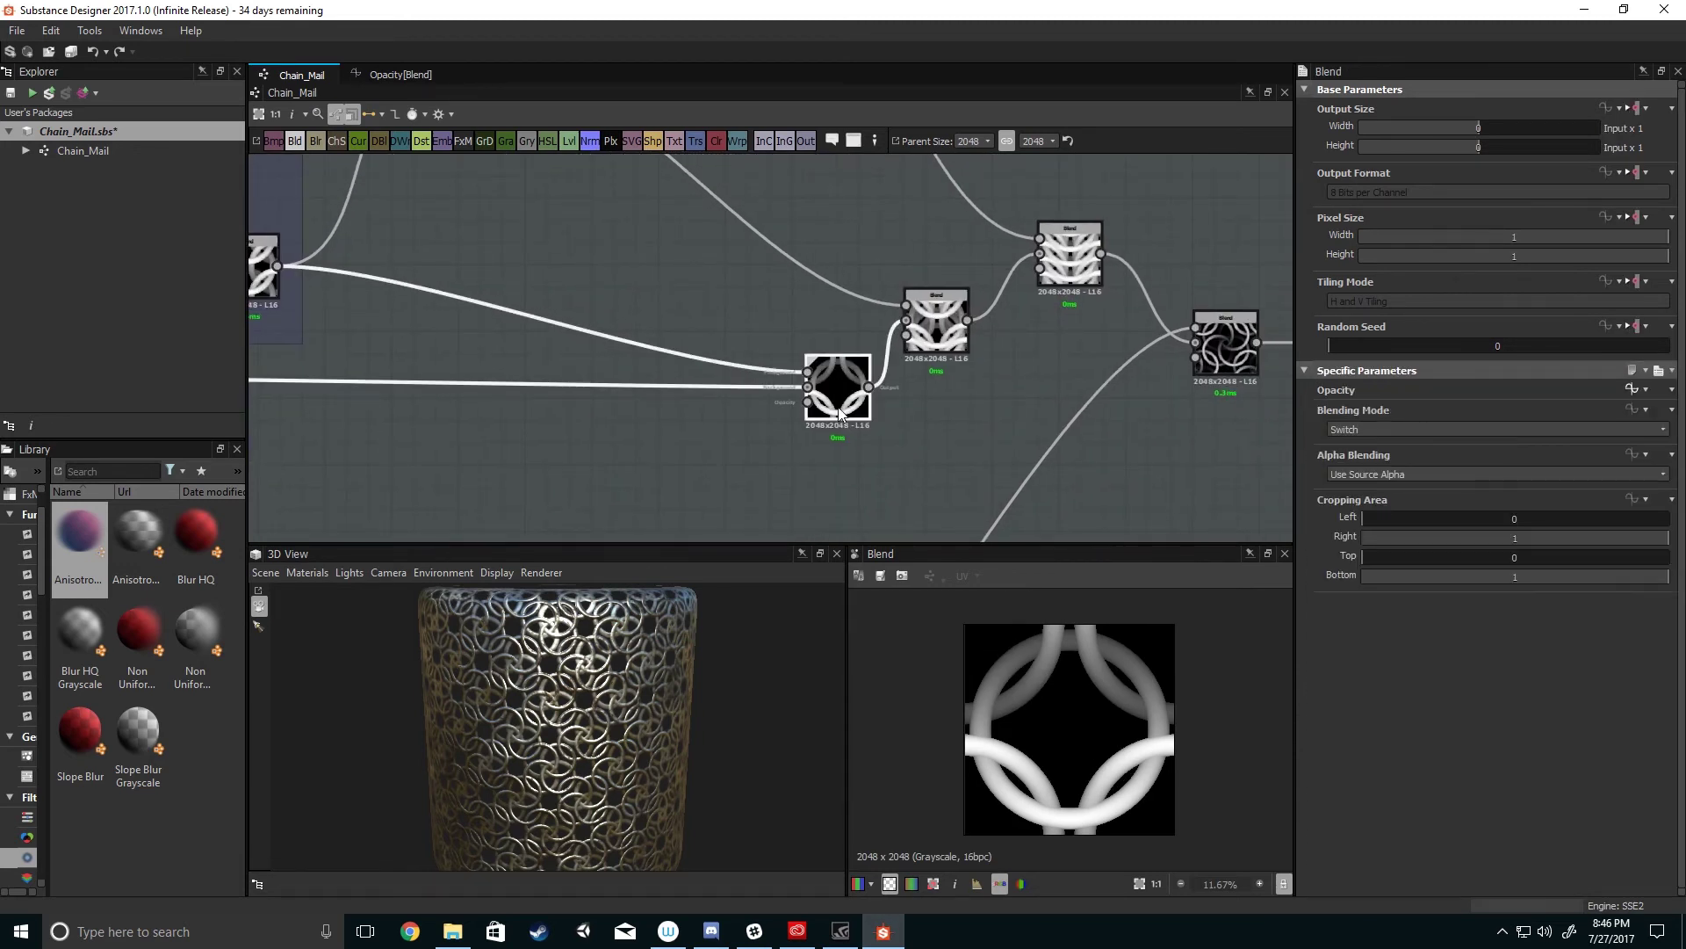
left_click(388, 76)
scroll(544, 389, "down", 1)
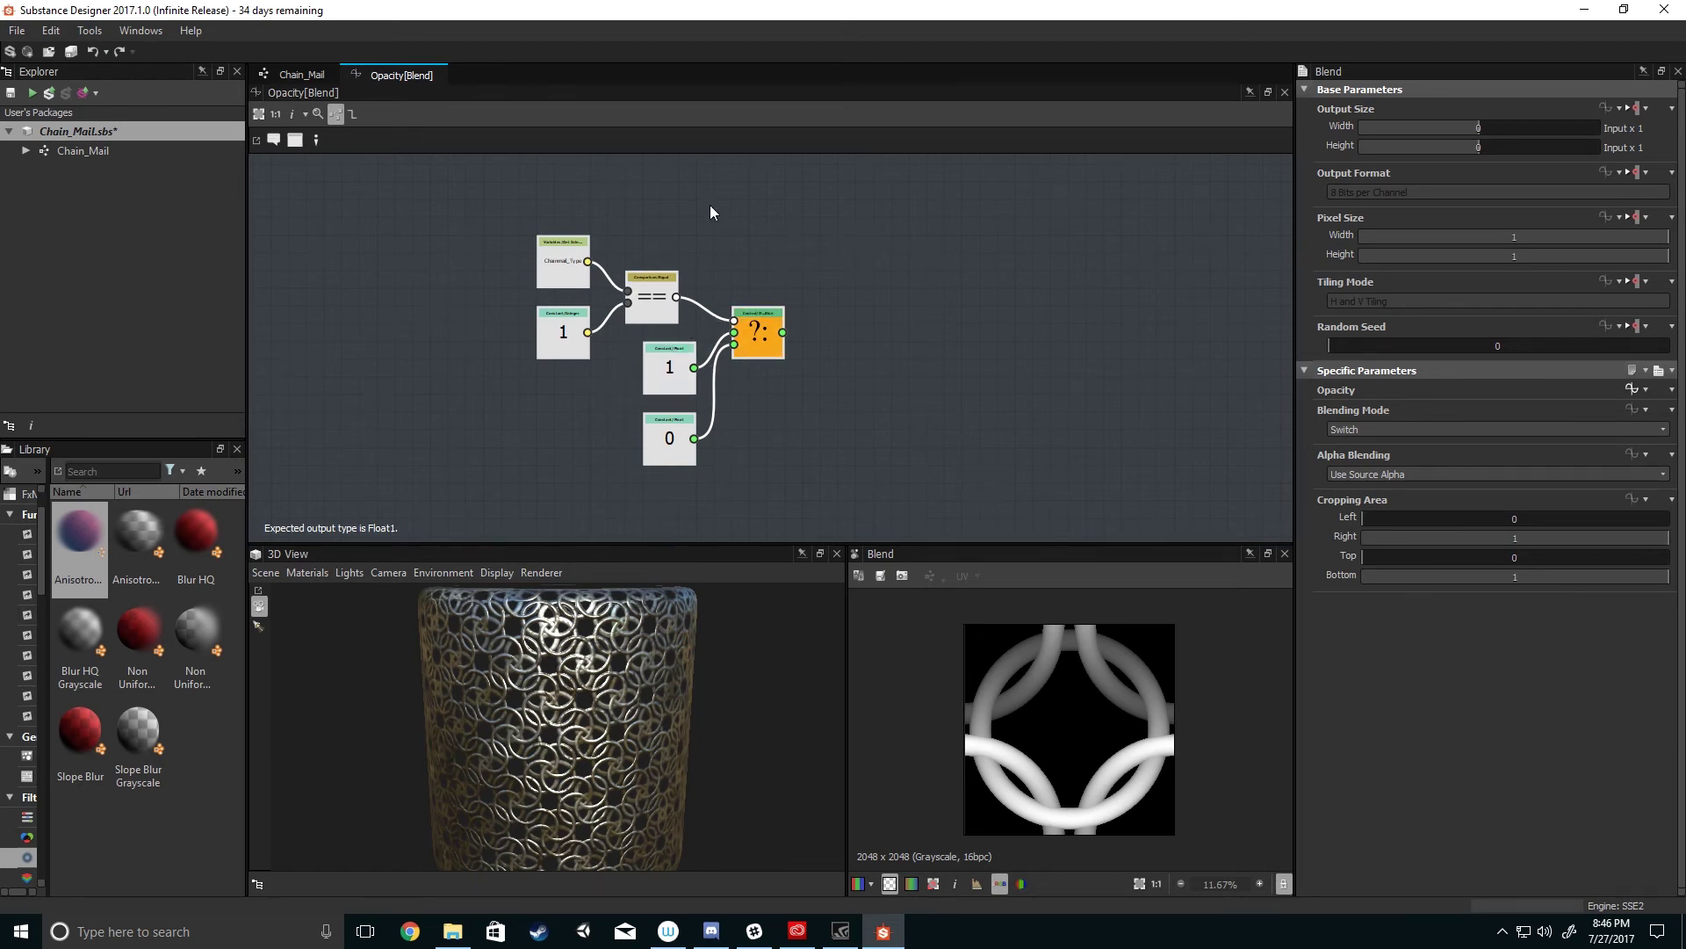
left_click(320, 78)
scroll(654, 334, "down", 2)
middle_click_drag(653, 334, 946, 443)
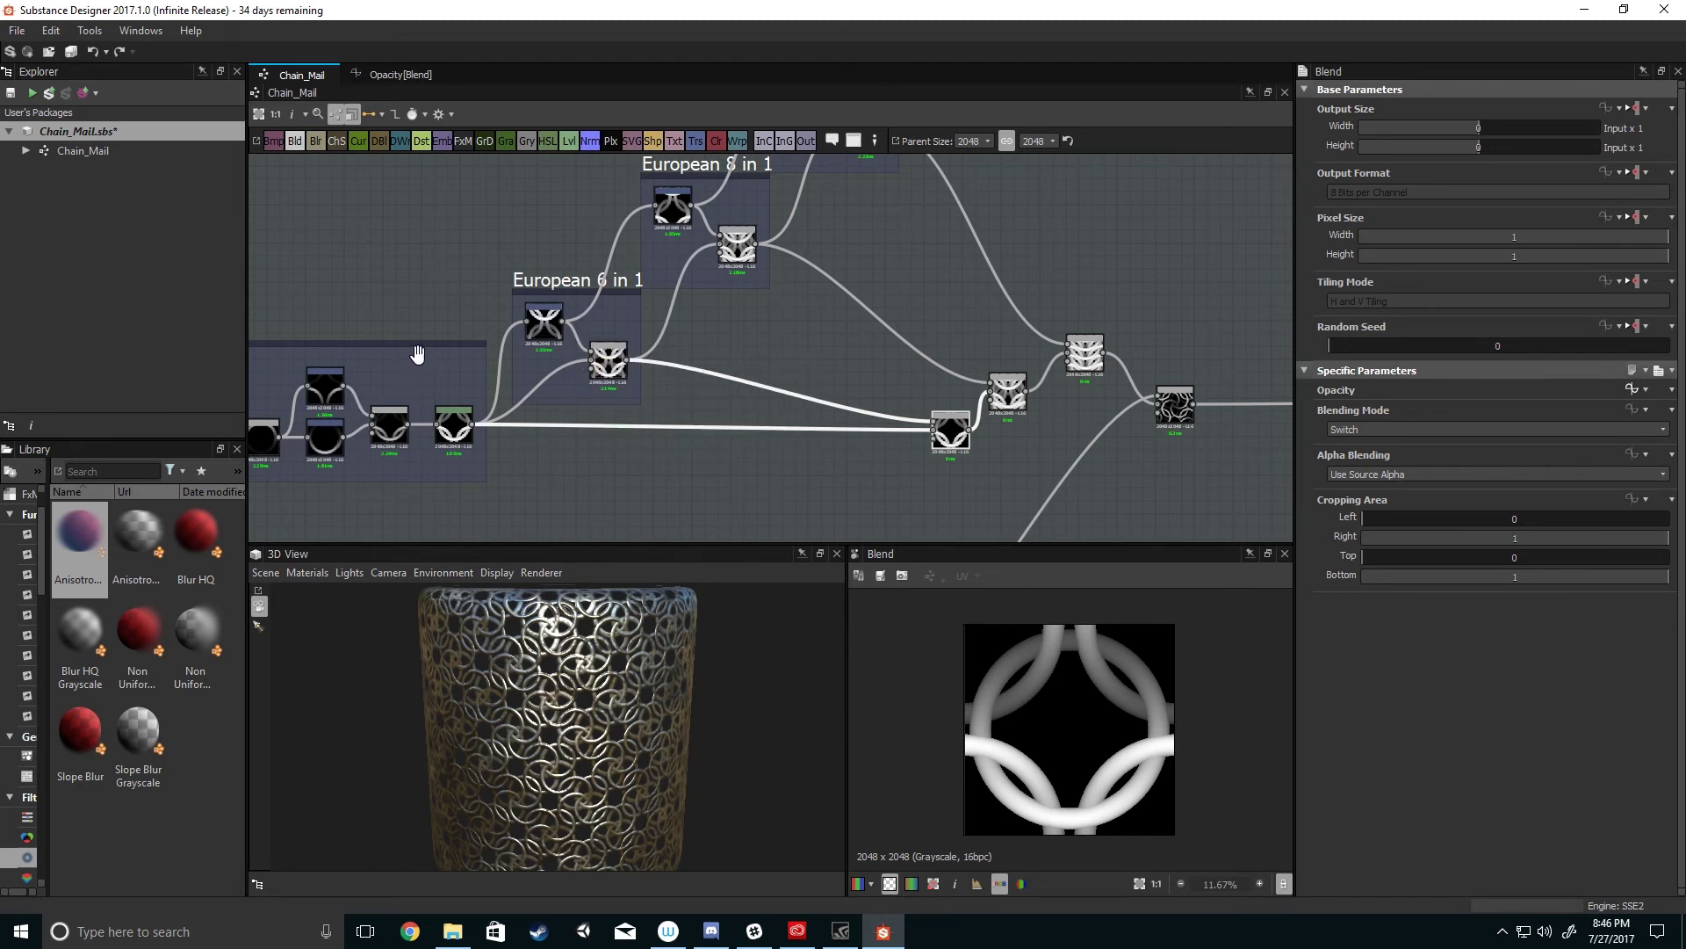
middle_click_drag(417, 354, 367, 416)
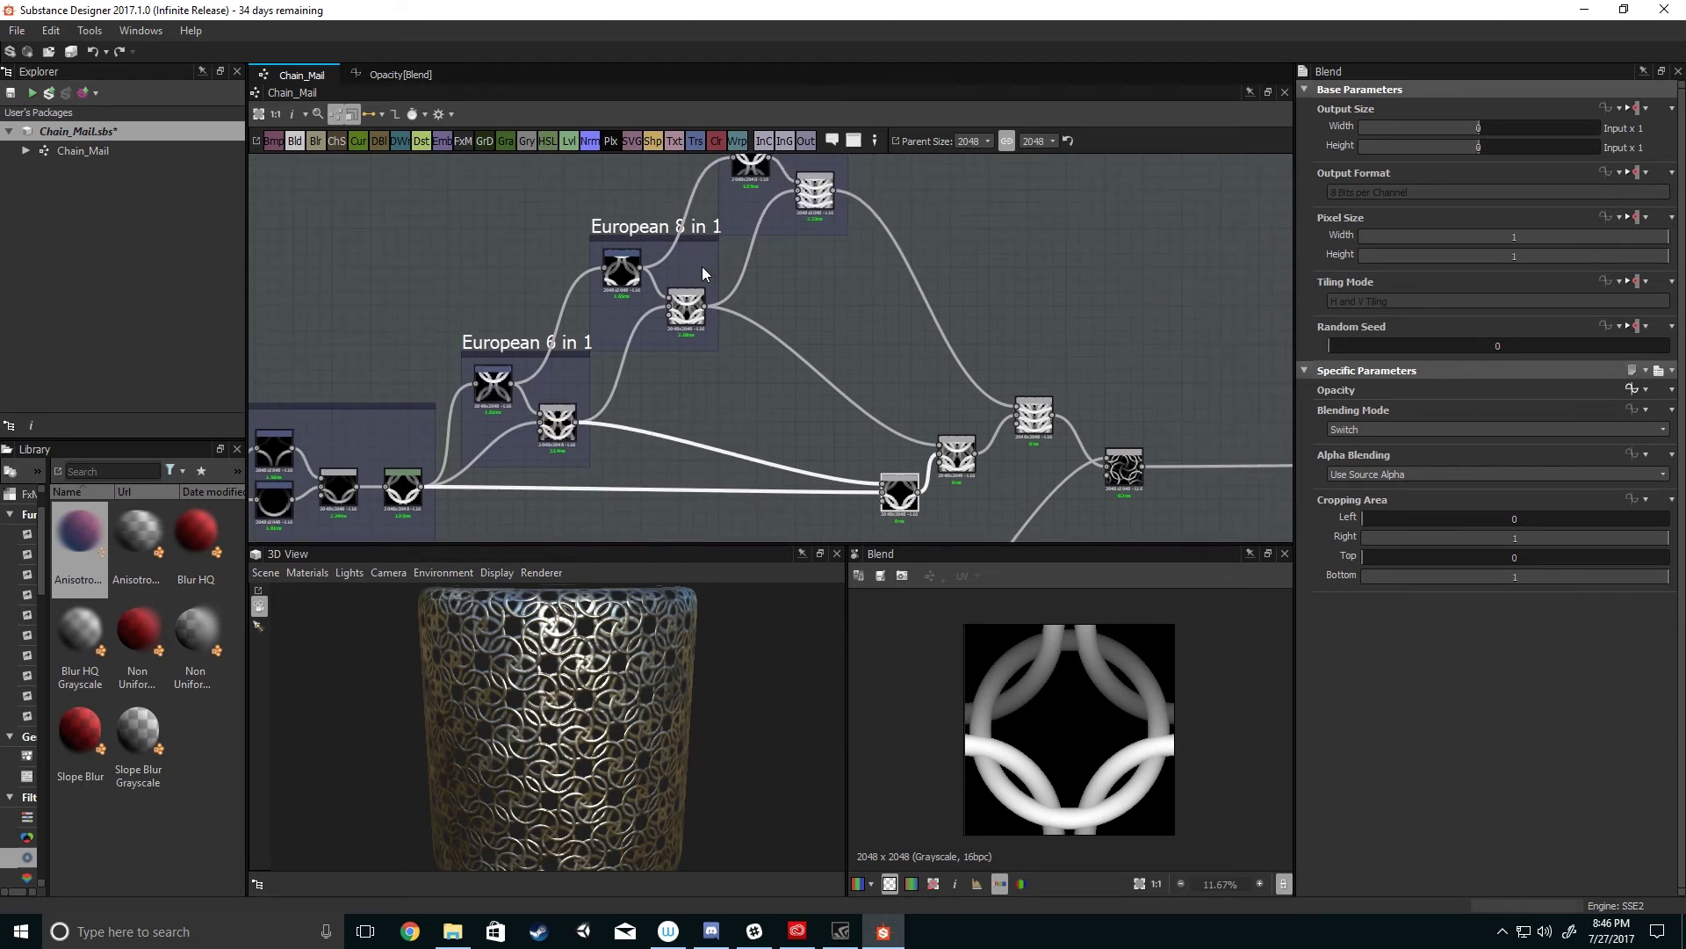
middle_click_drag(702, 268, 662, 257)
middle_click_drag(752, 334, 688, 219)
scroll(849, 351, "up", 2)
- Paste the Chainmail_Type comparison nodes into the second Blend's opacity function and set the integer constant to 2
double_click(849, 352)
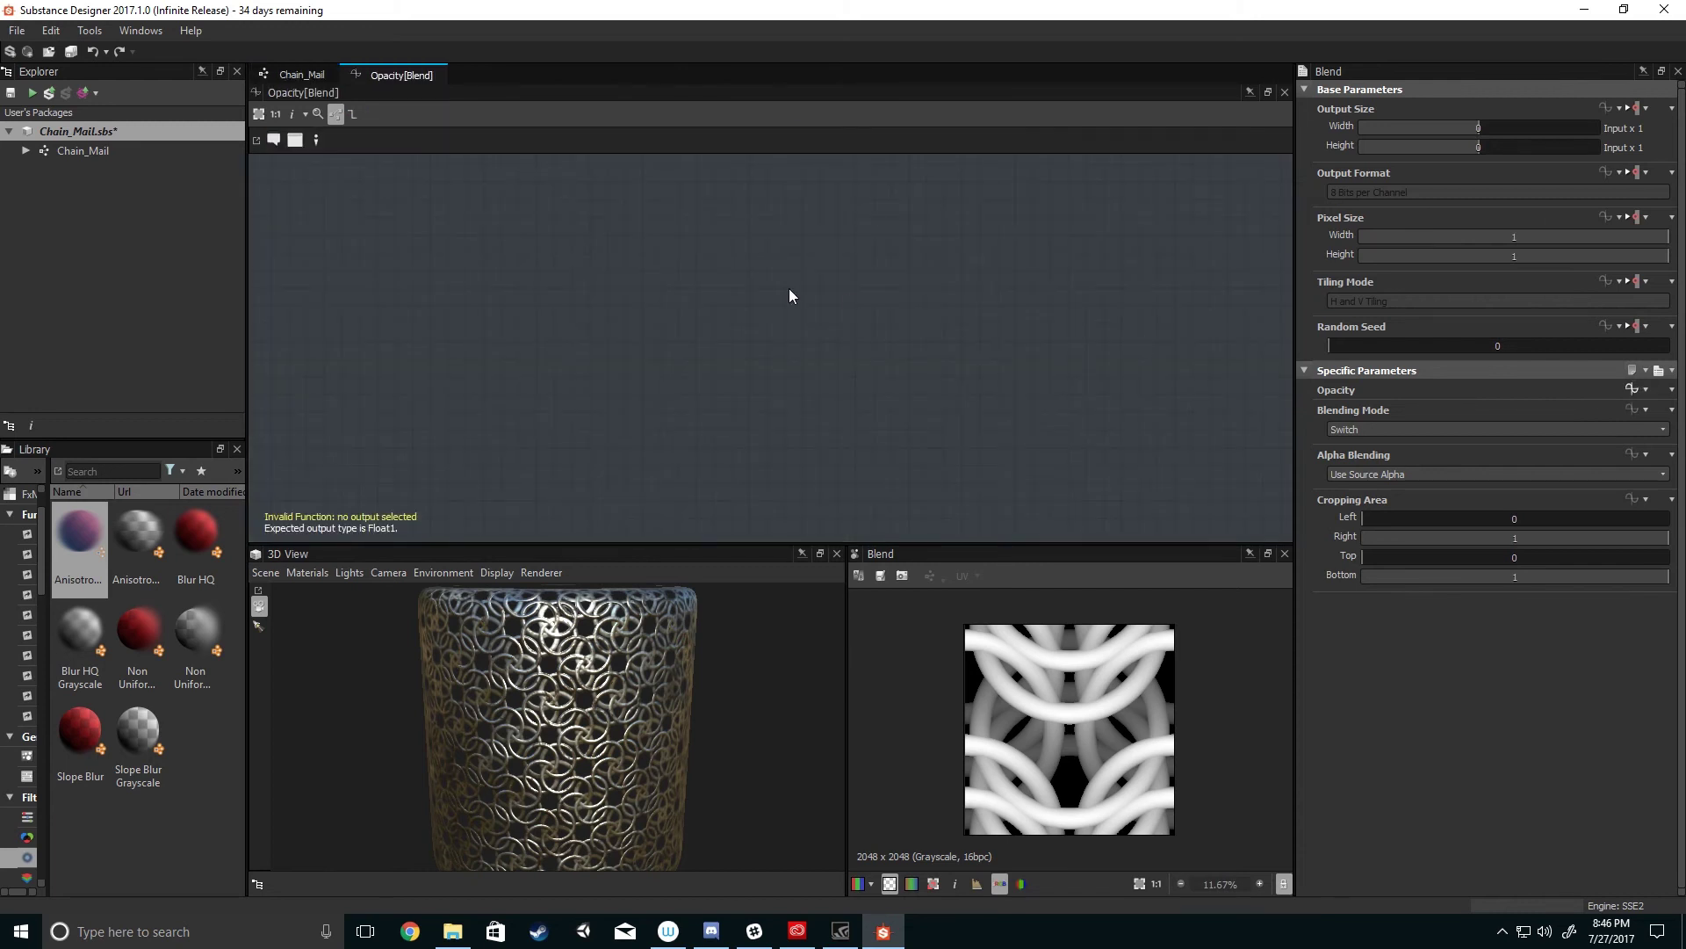
scroll(688, 351, "up", 3)
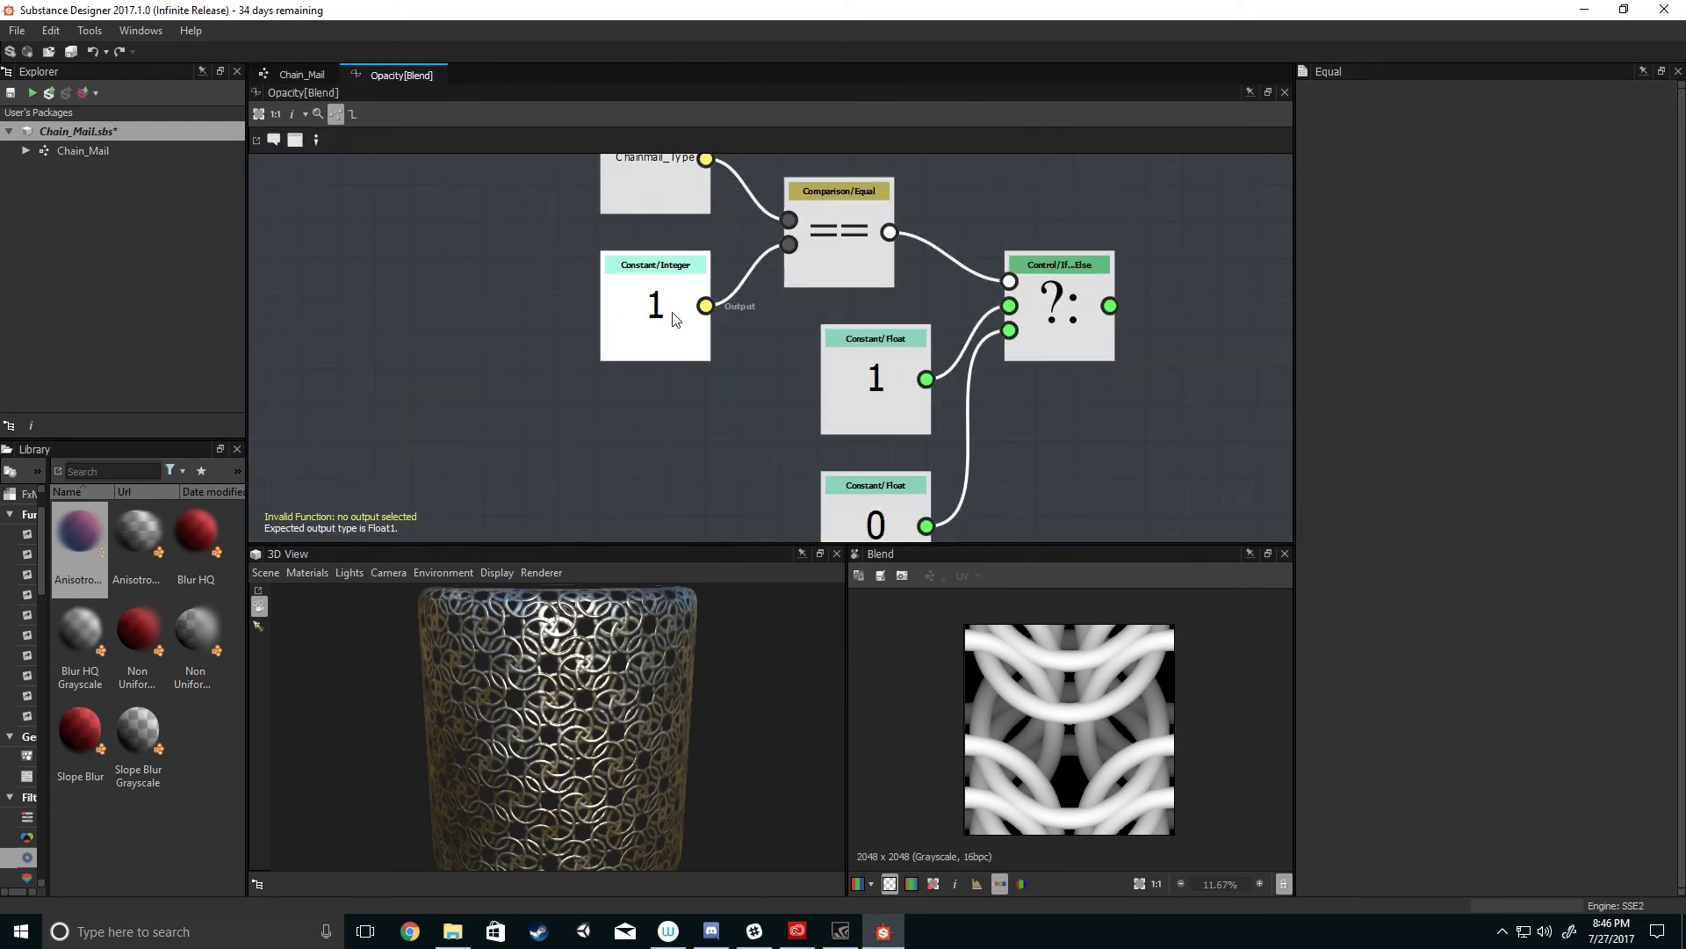
scroll(673, 322, "down", 1)
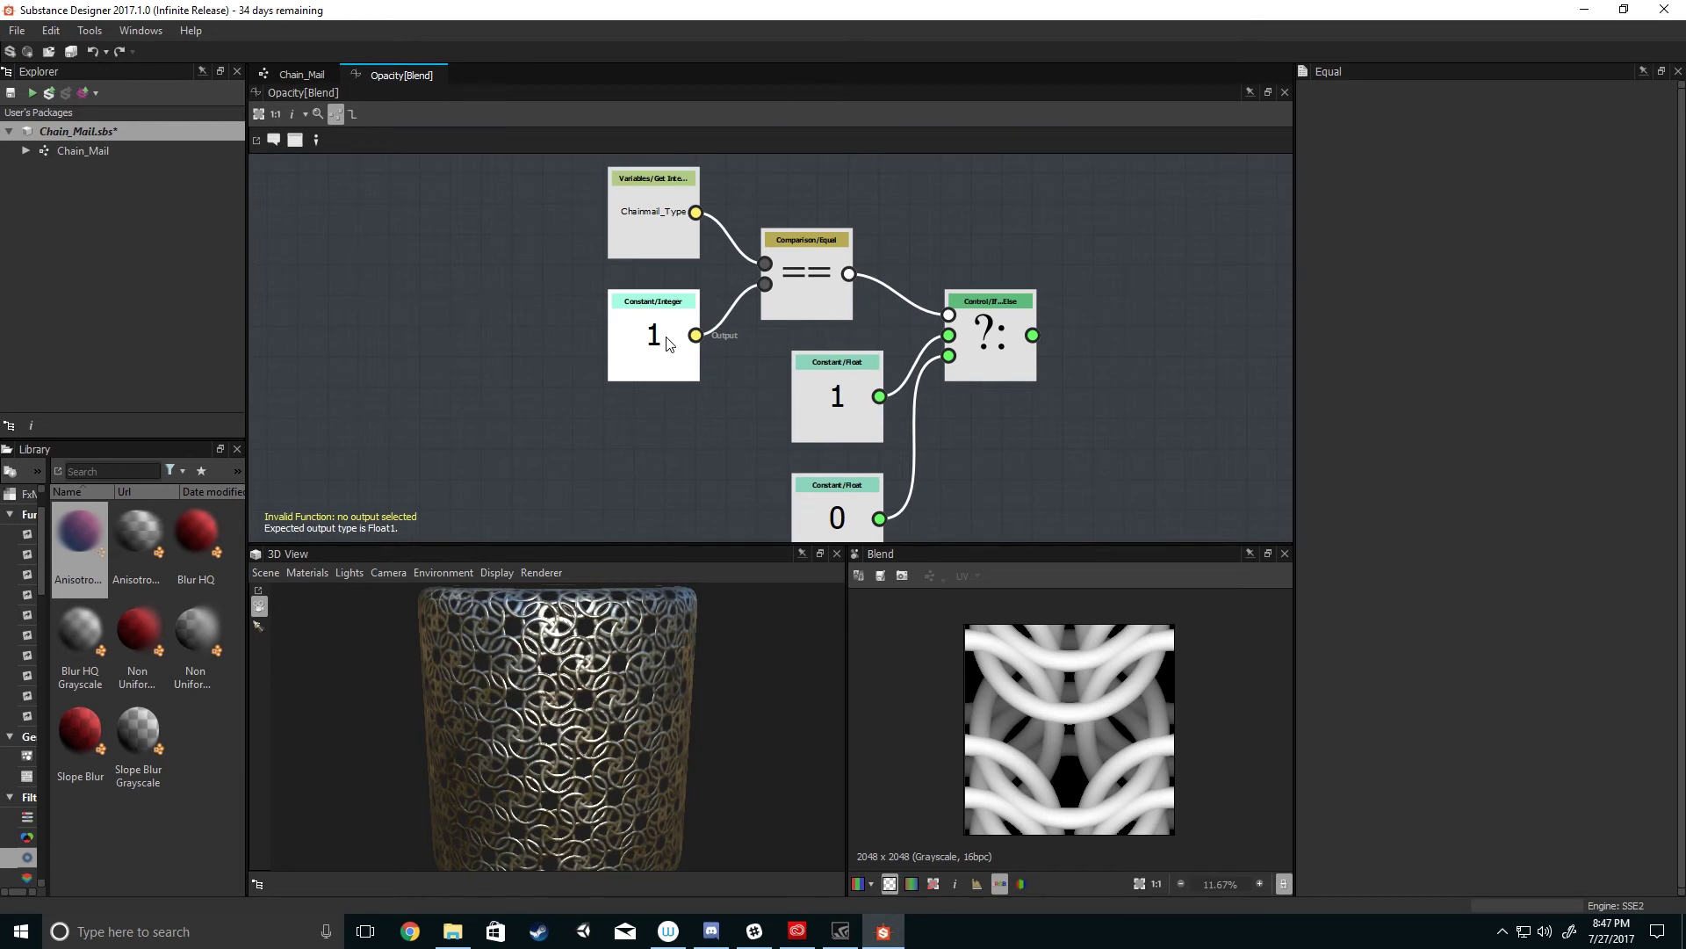
left_click(667, 343)
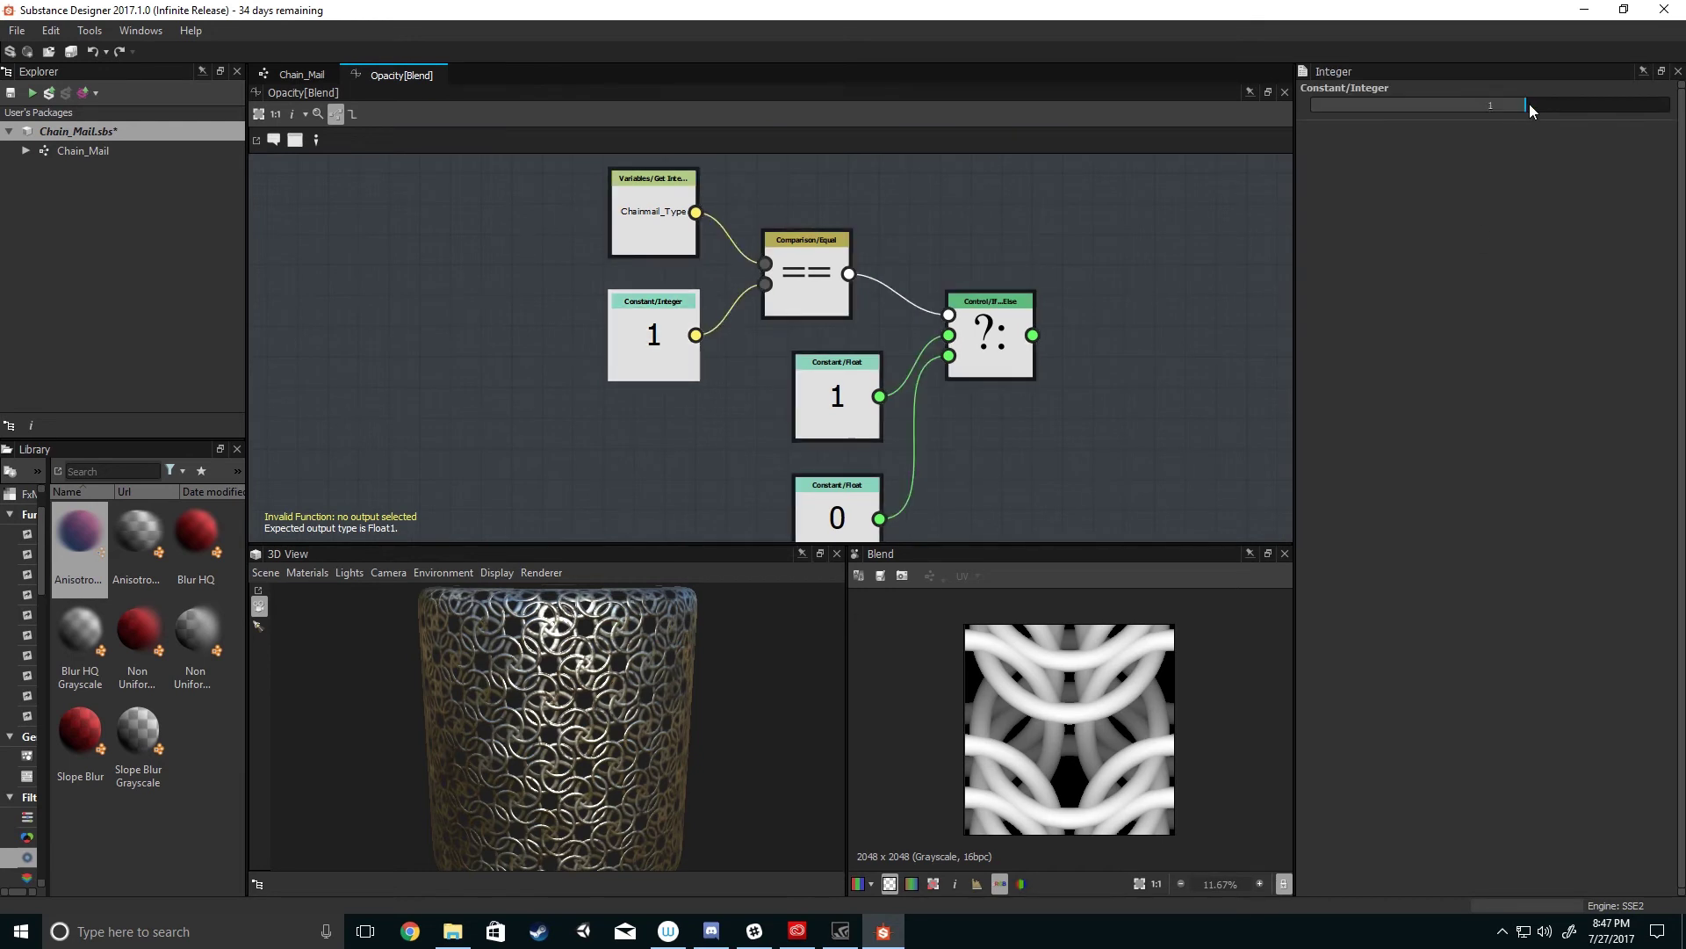
left_click_drag(1543, 114, 1551, 112)
key("f")
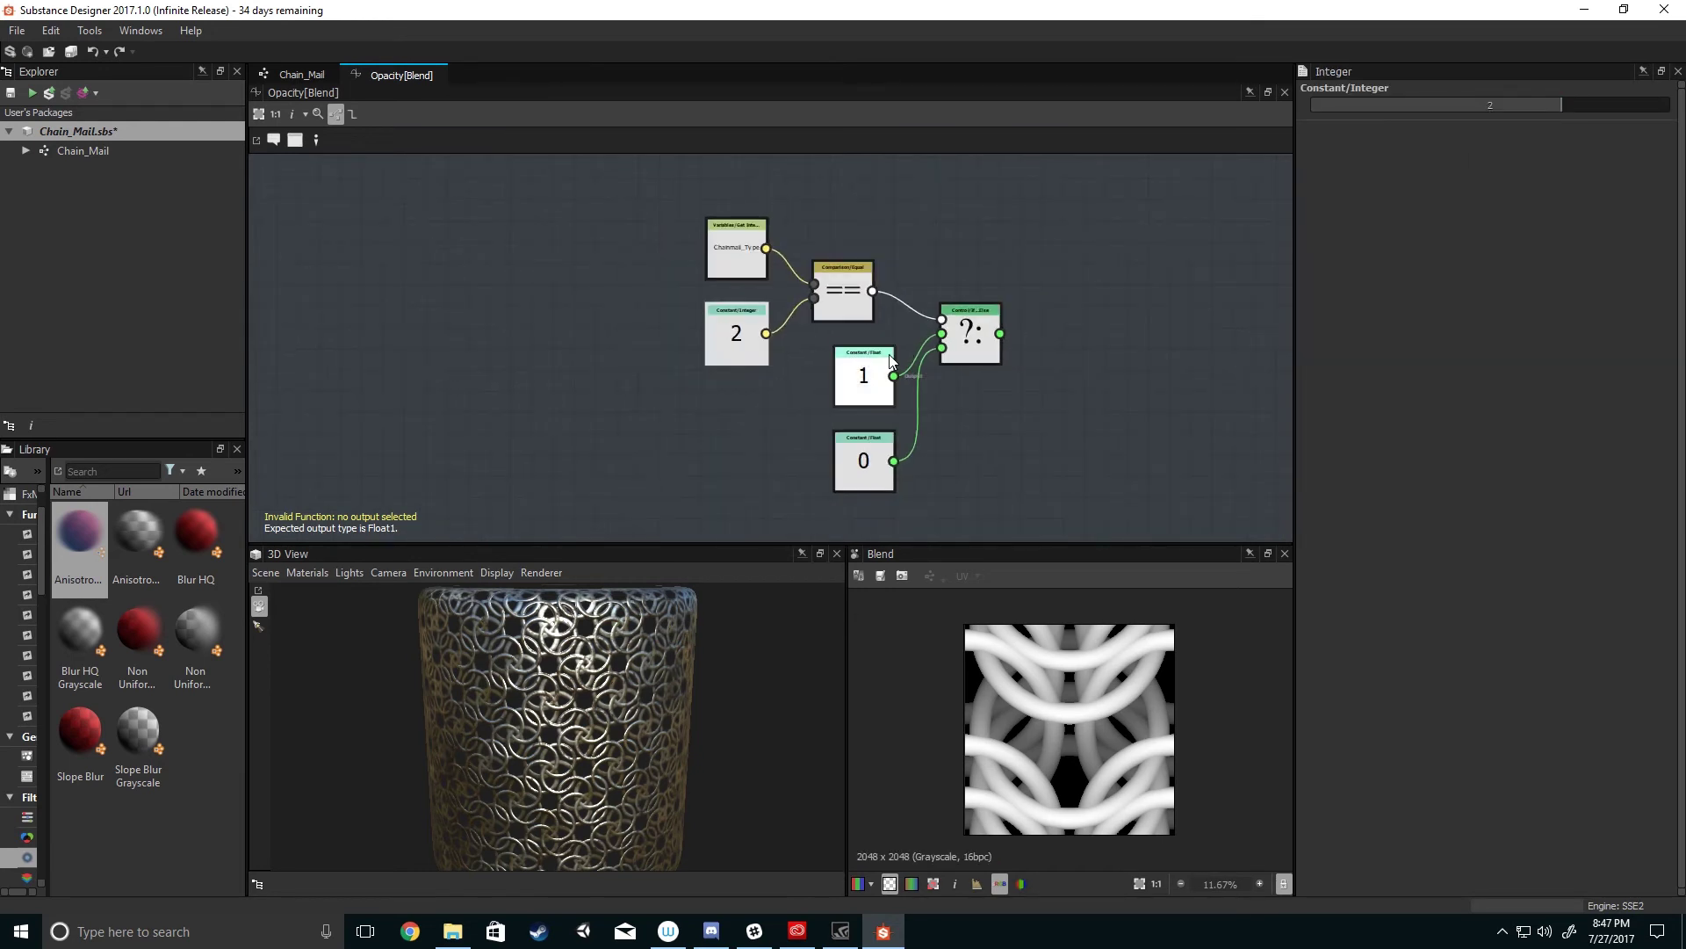
- Set the If...Else node as the output node of the second Blend's opacity function and return to the Chain_Mail graph
left_click(896, 322)
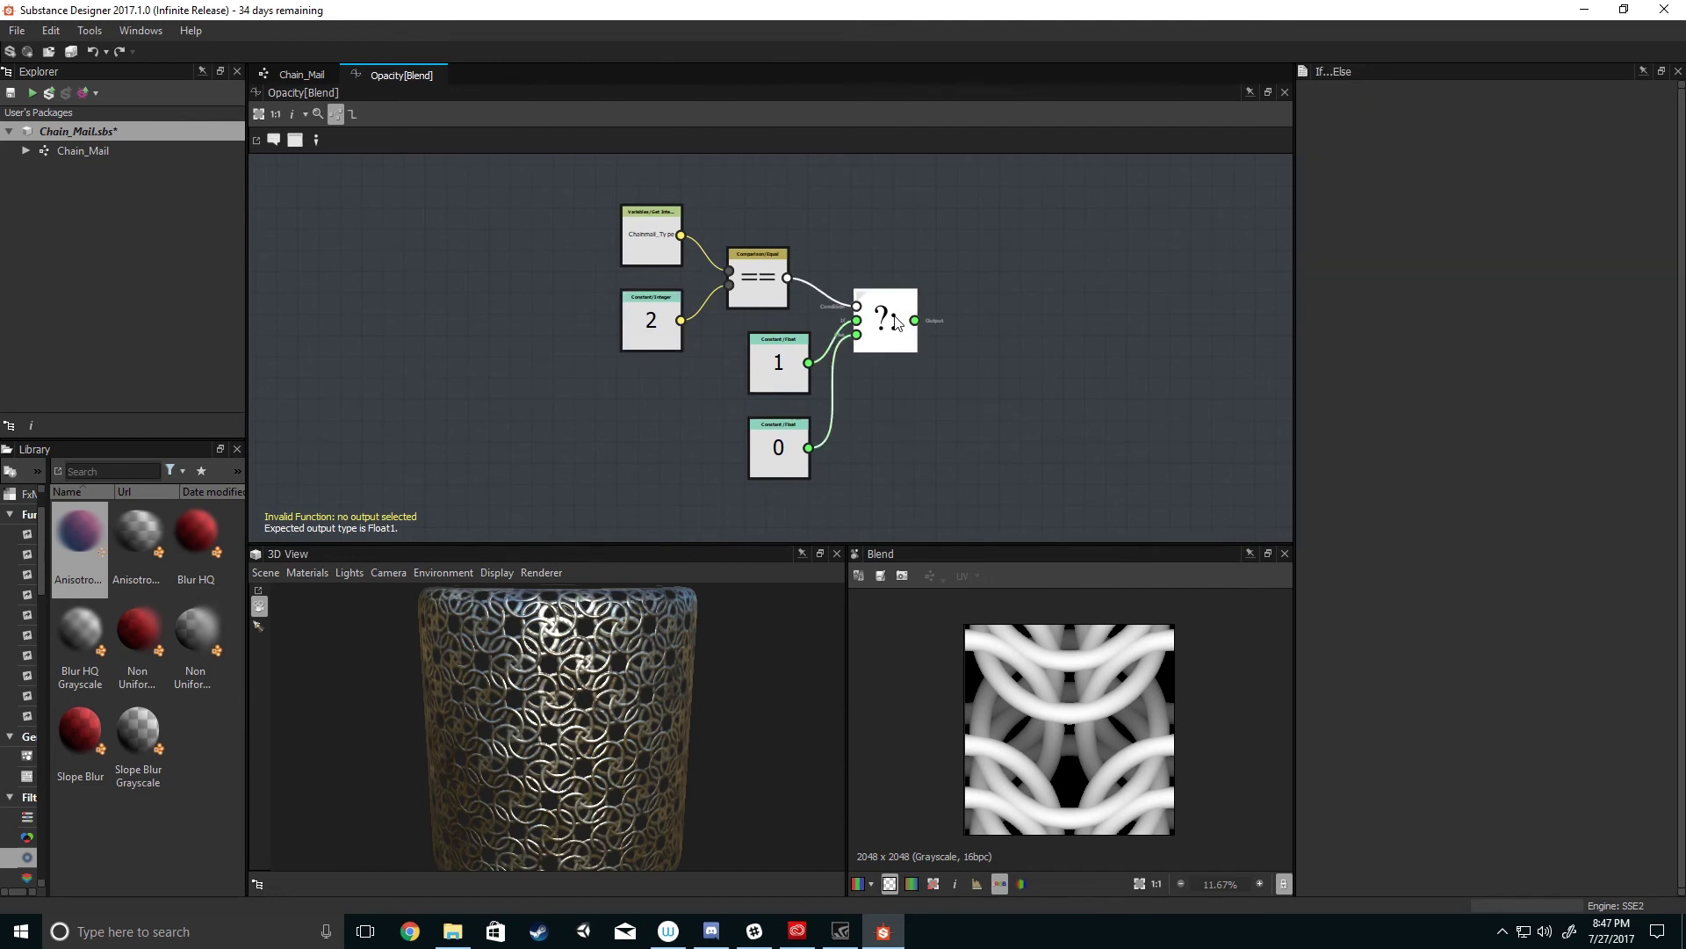
right_click(896, 321)
left_click(947, 382)
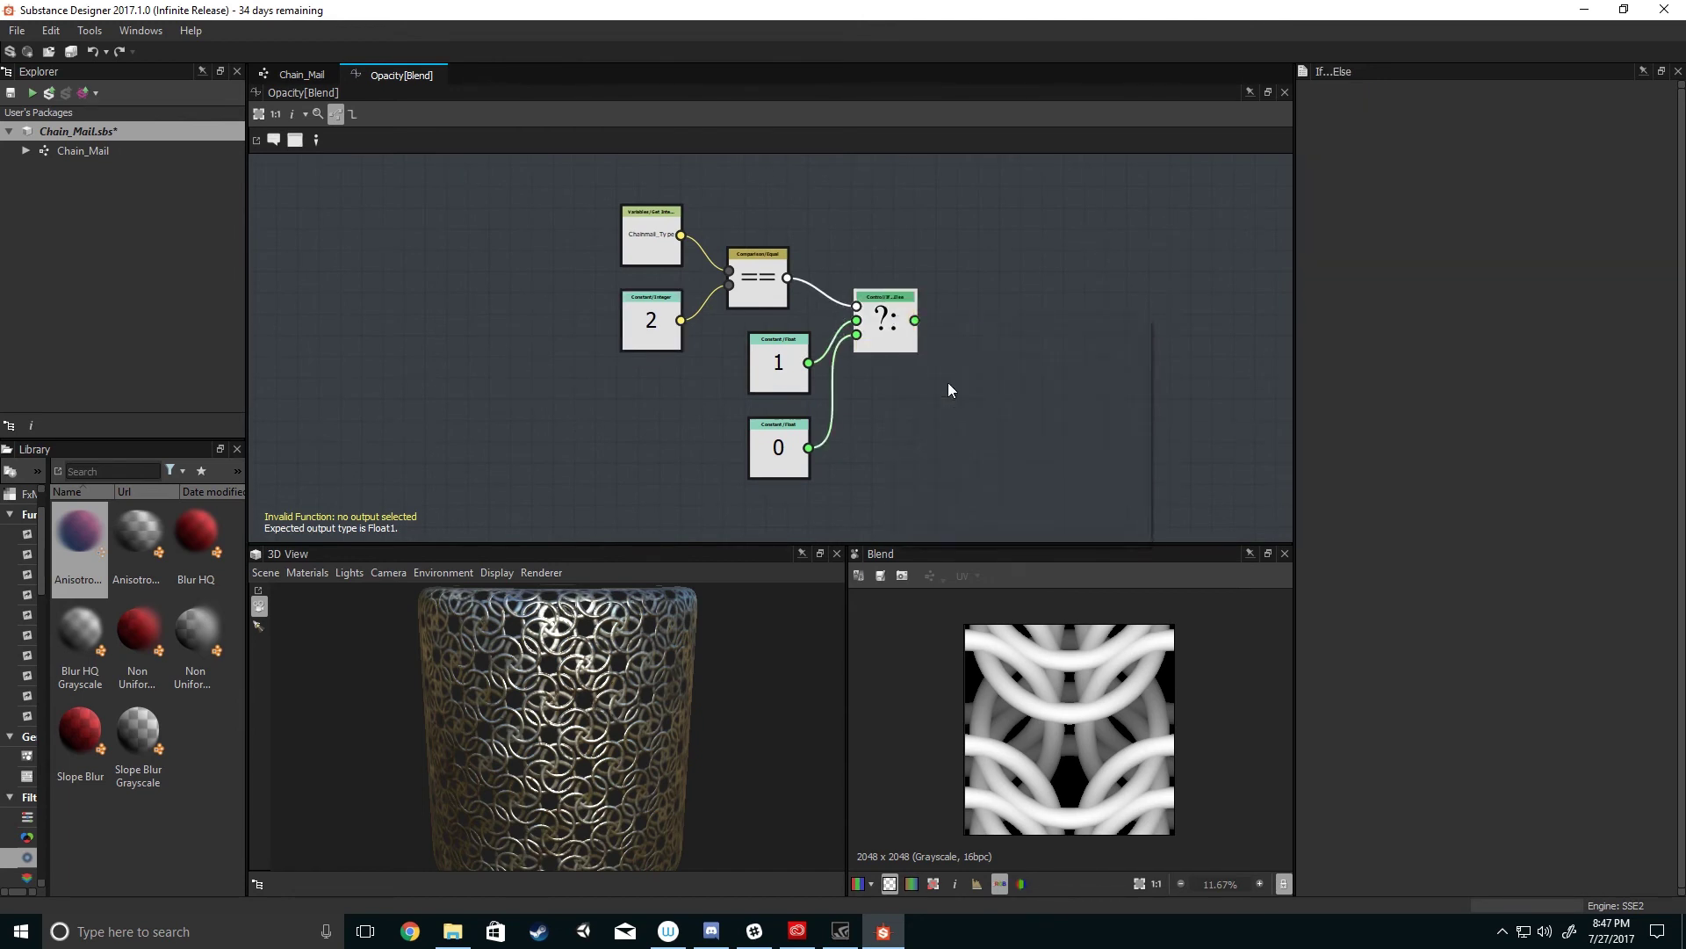
left_click(294, 77)
middle_click_drag(906, 310, 867, 314)
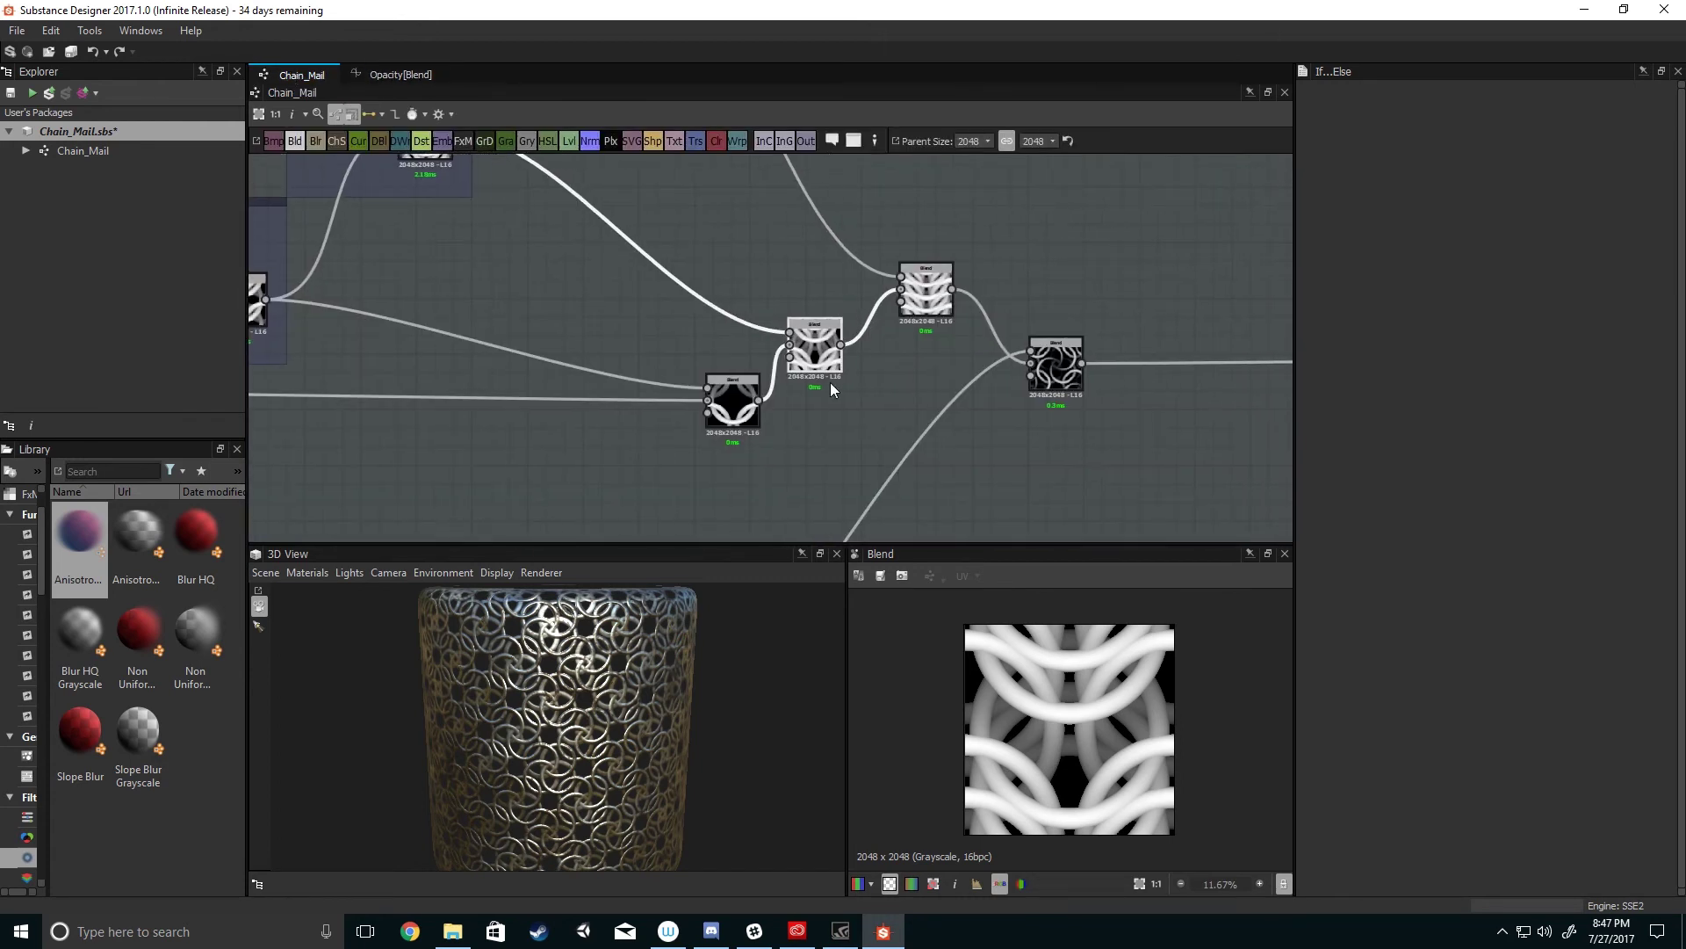
- Set the default Chainmail Type to European 4 In 1 and check the first two Blend nodes against the European 4 in 1 pattern
middle_click_drag(814, 418, 921, 378)
left_click(920, 378)
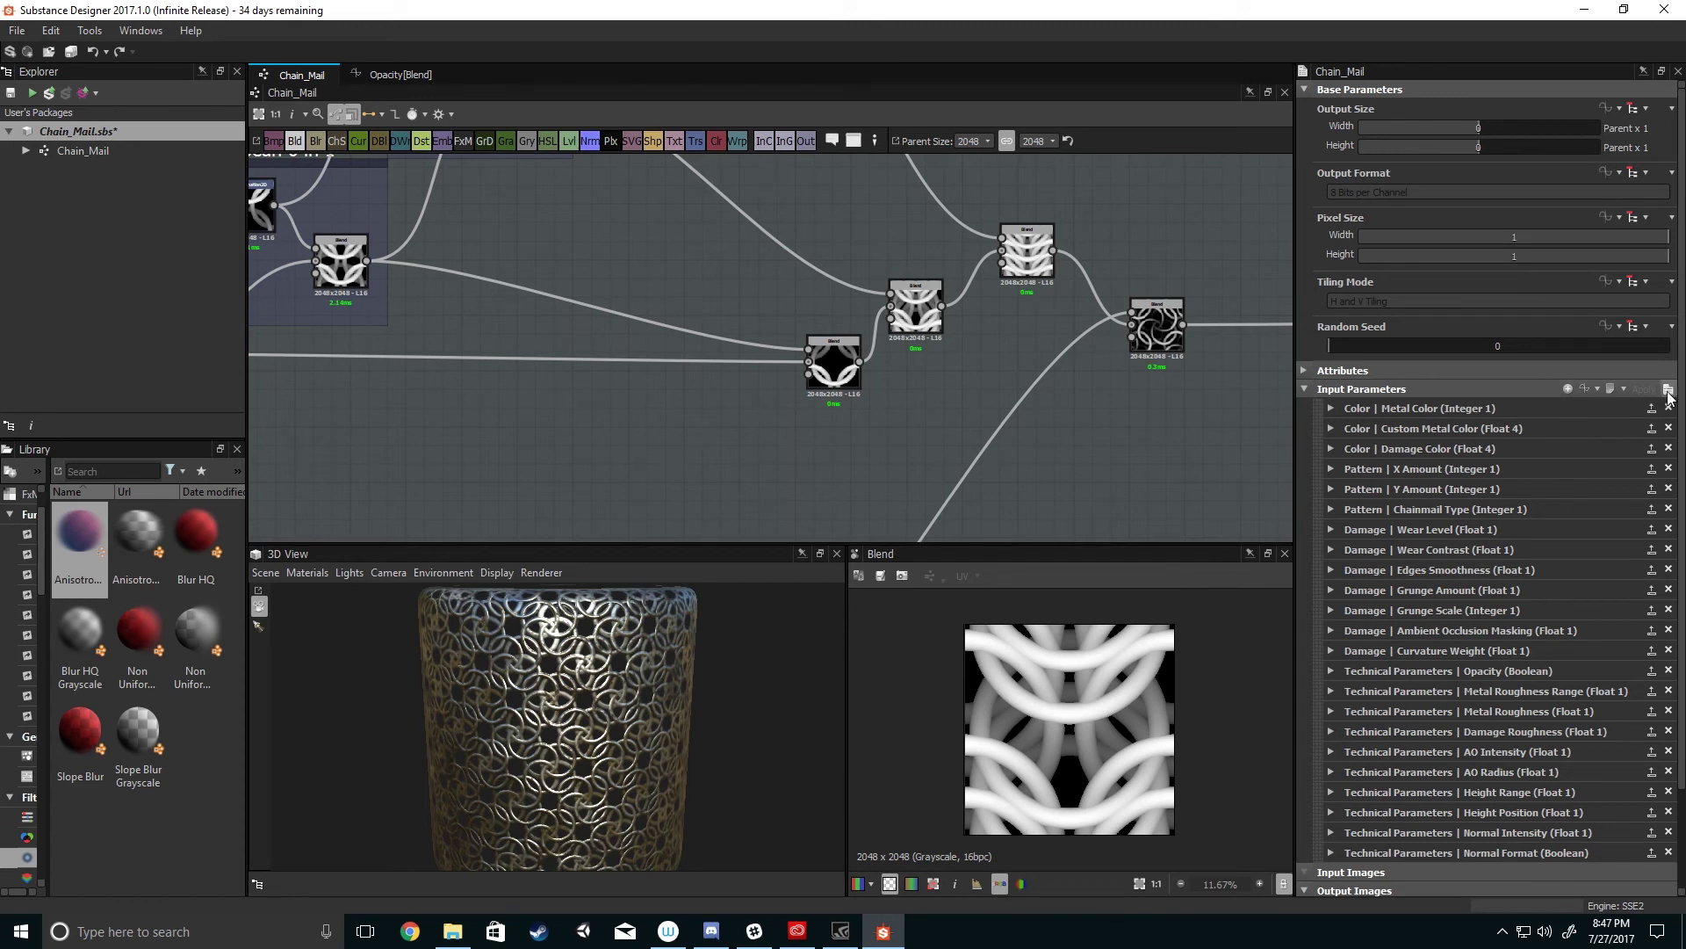
left_click(1327, 510)
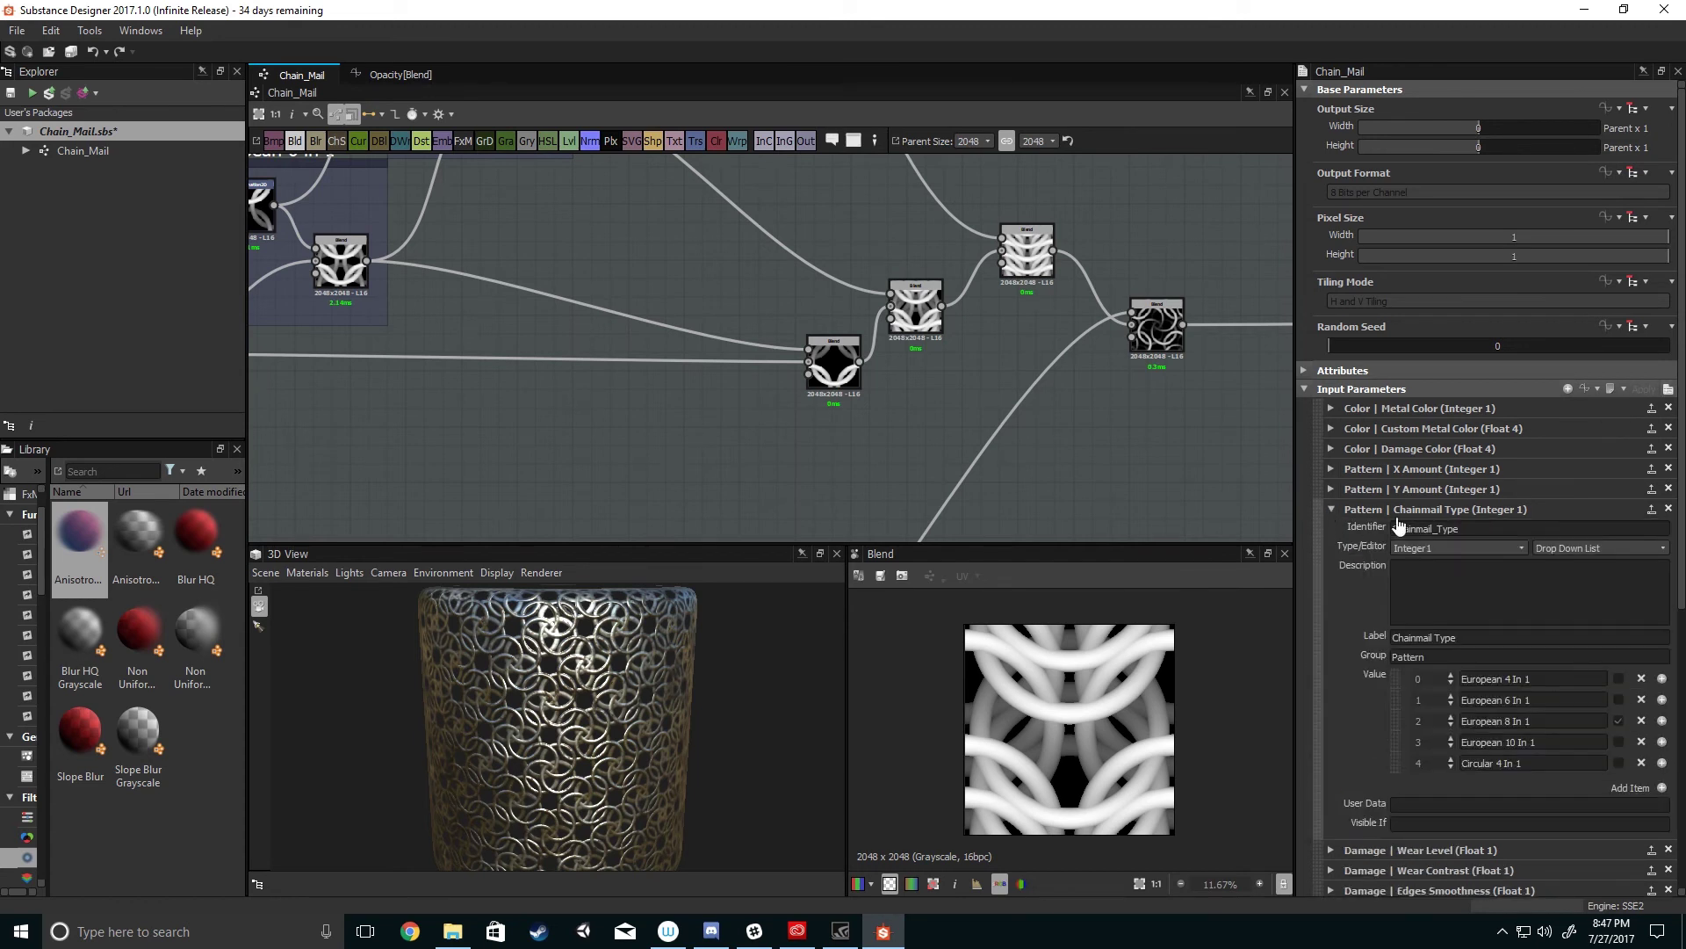
left_click(1618, 678)
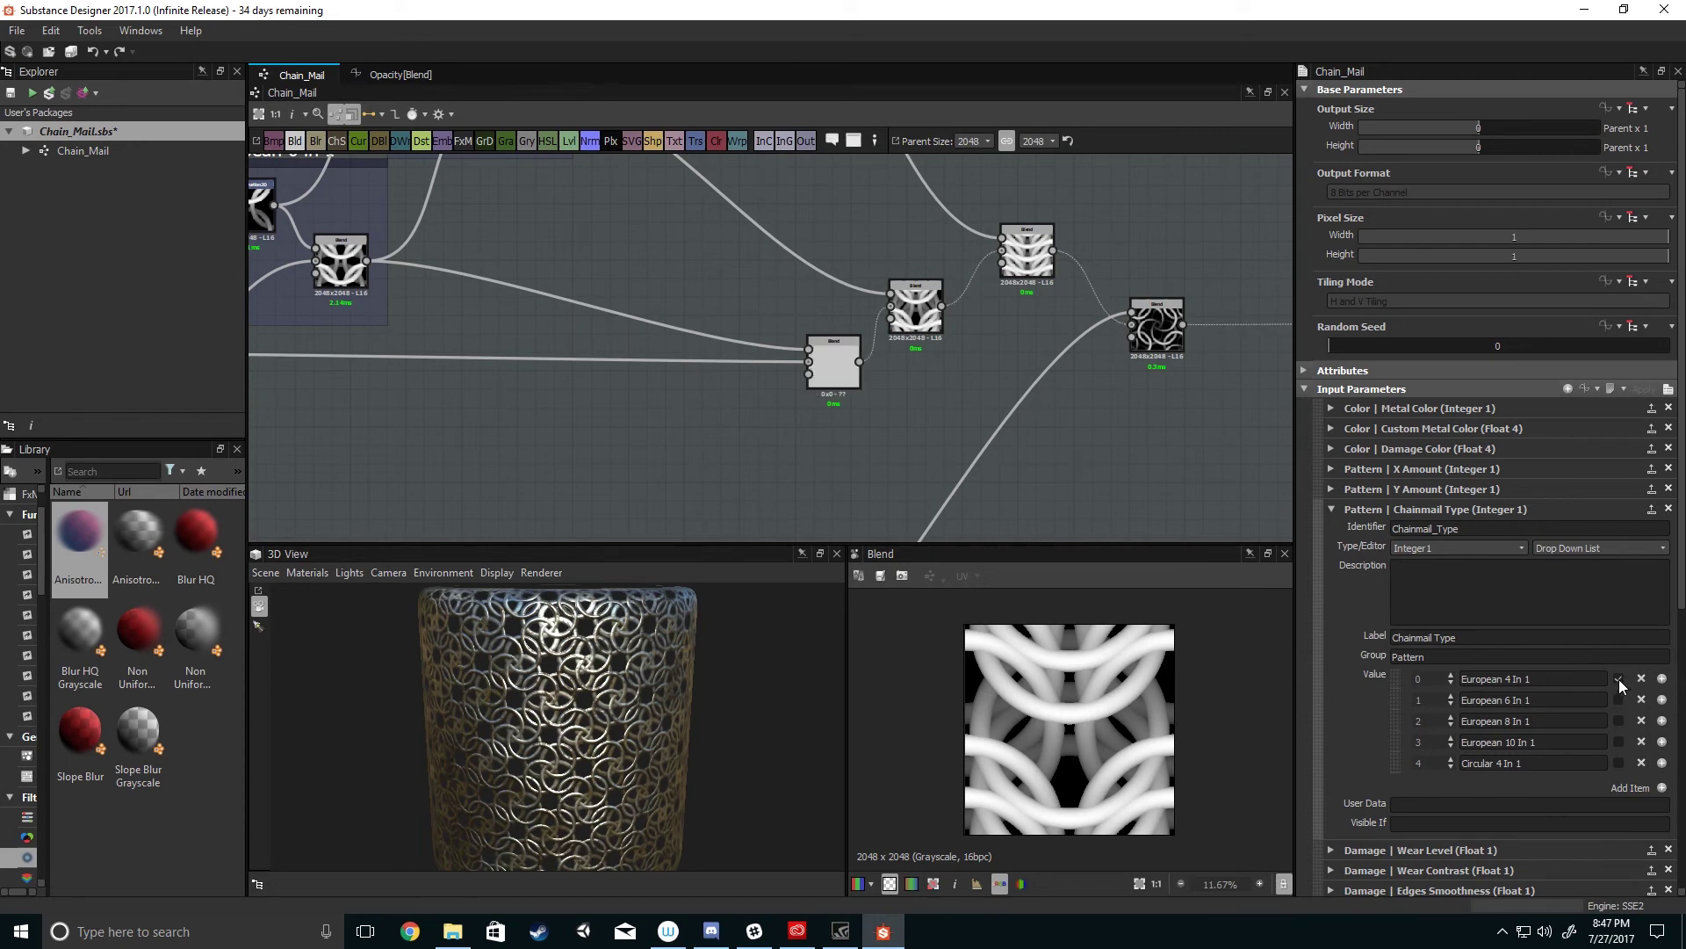
middle_click_drag(930, 367, 1012, 380)
scroll(947, 402, "down", 2)
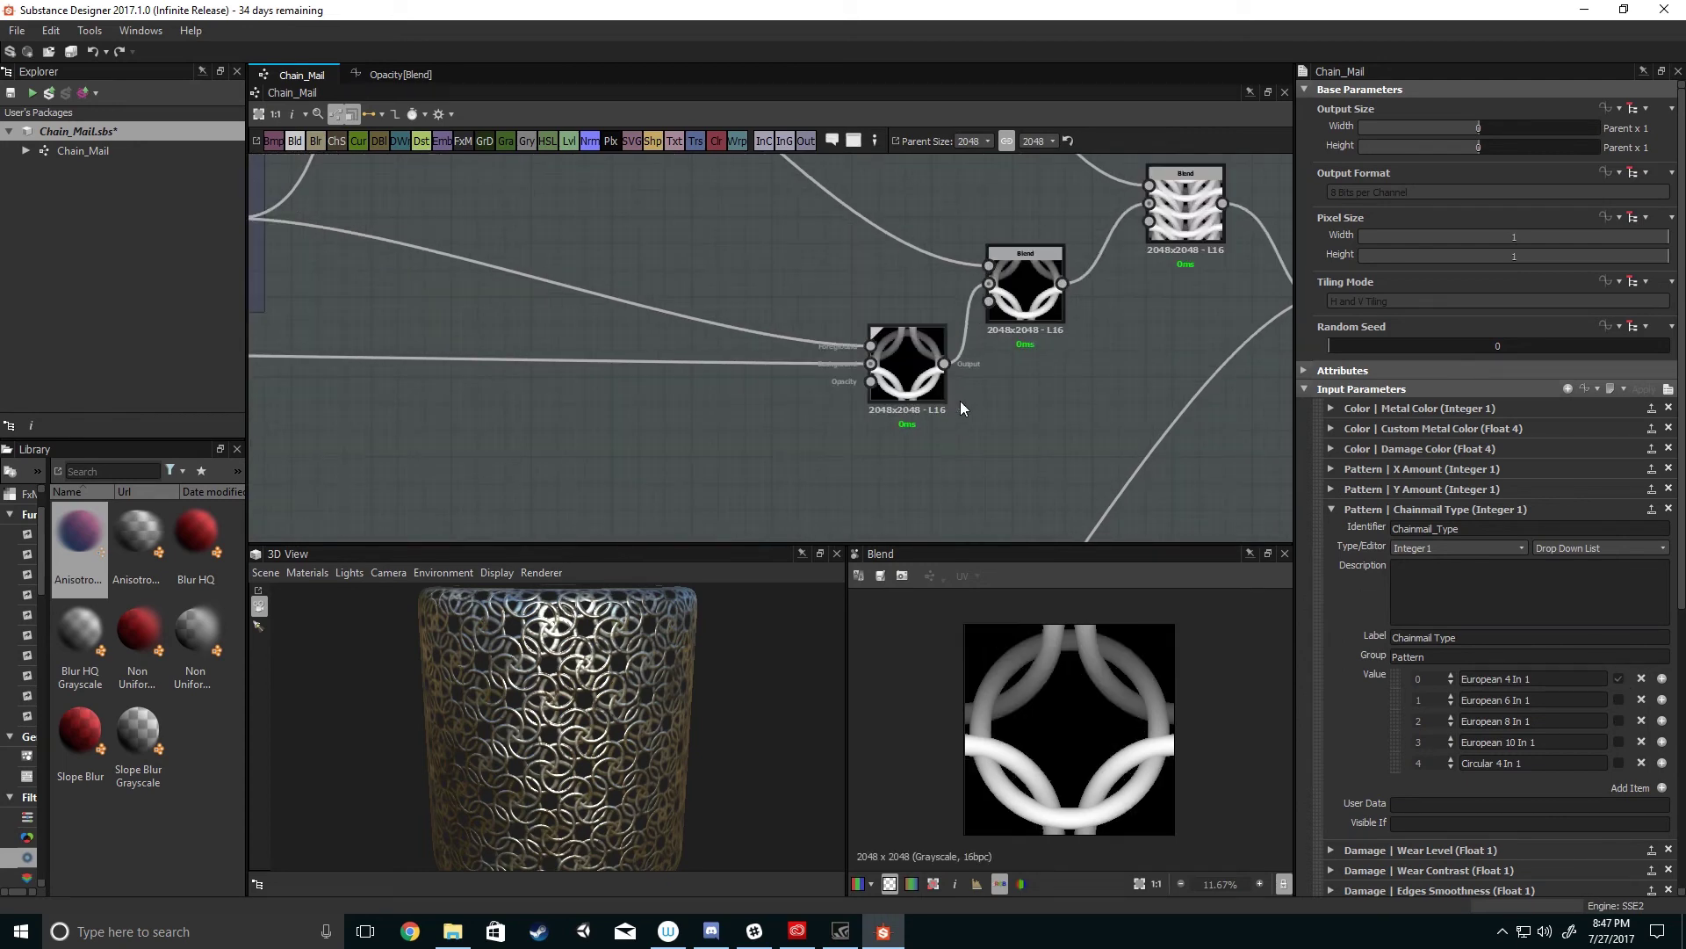
scroll(910, 402, "down", 2)
middle_click_drag(847, 393, 918, 385)
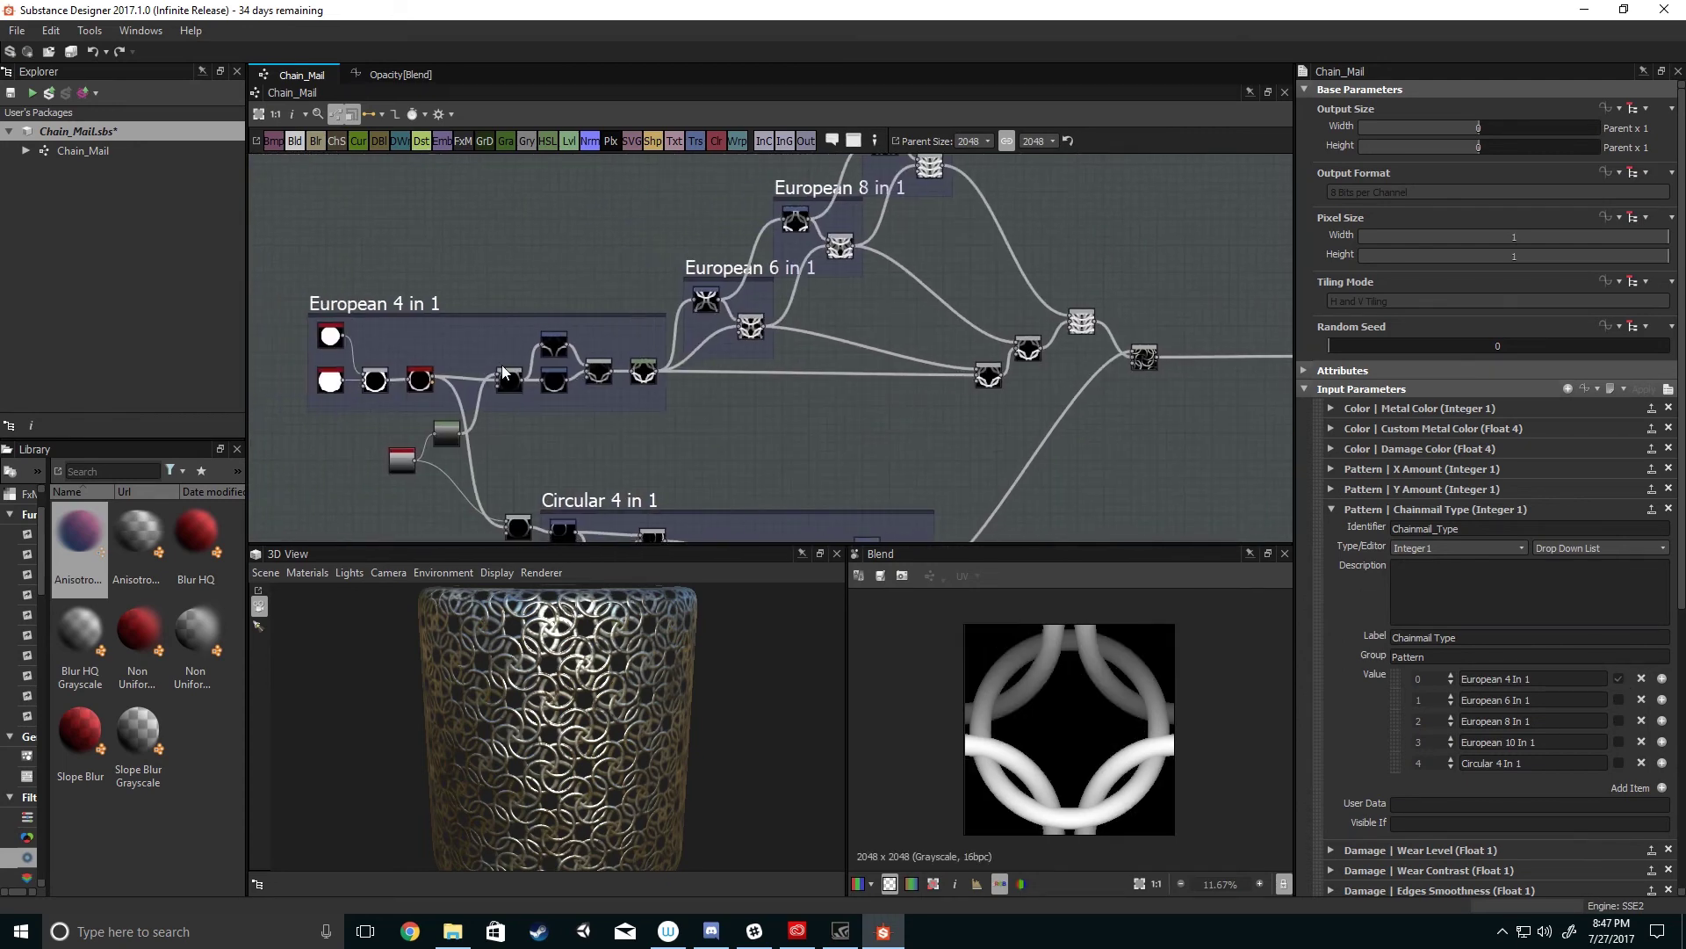
scroll(839, 384, "up", 3)
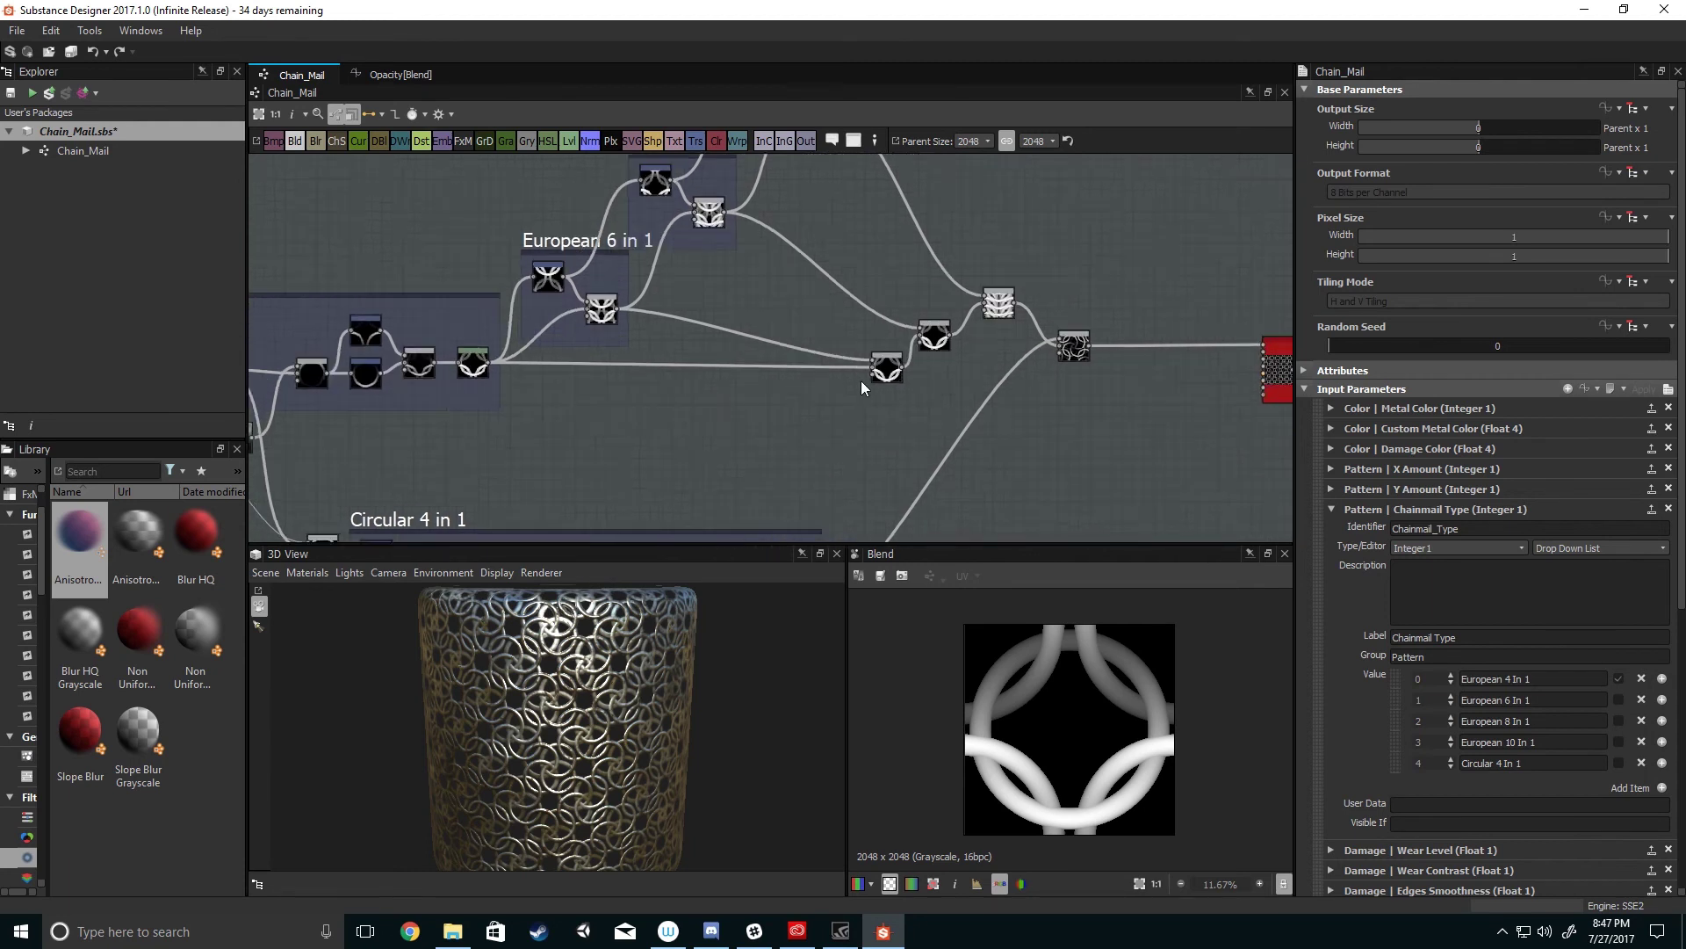
- Test the second Blend by setting the default Chainmail Type to European 6 In 1 and finally to European 8 In 1
left_click(1619, 699)
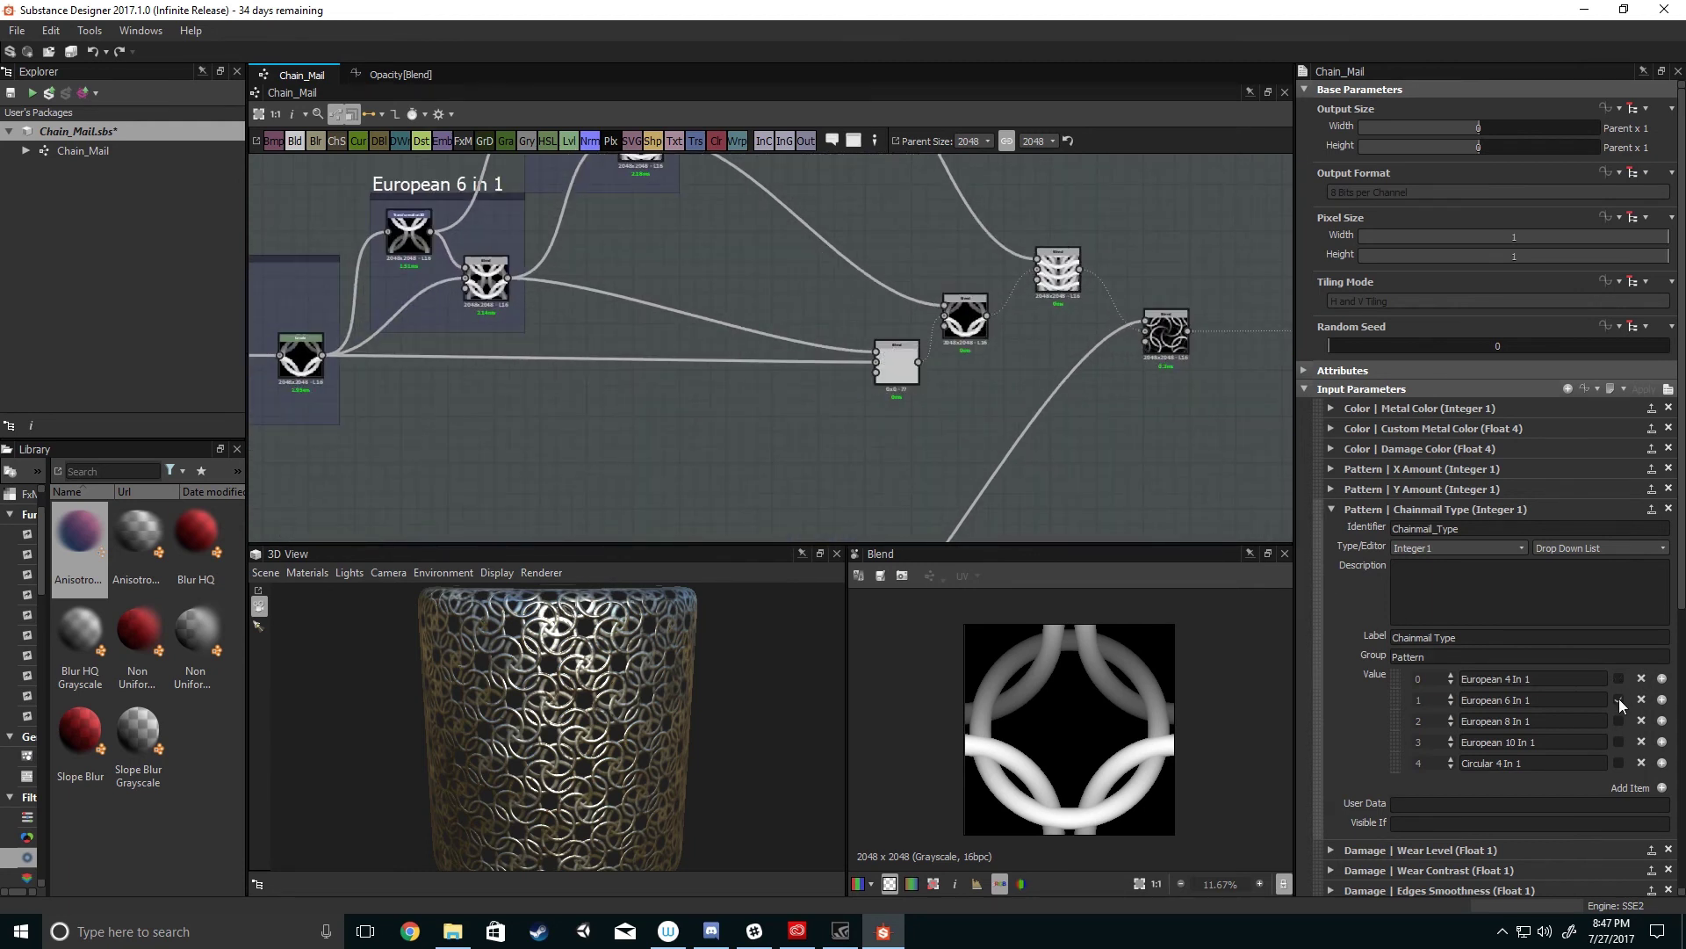
middle_click_drag(972, 342, 952, 376)
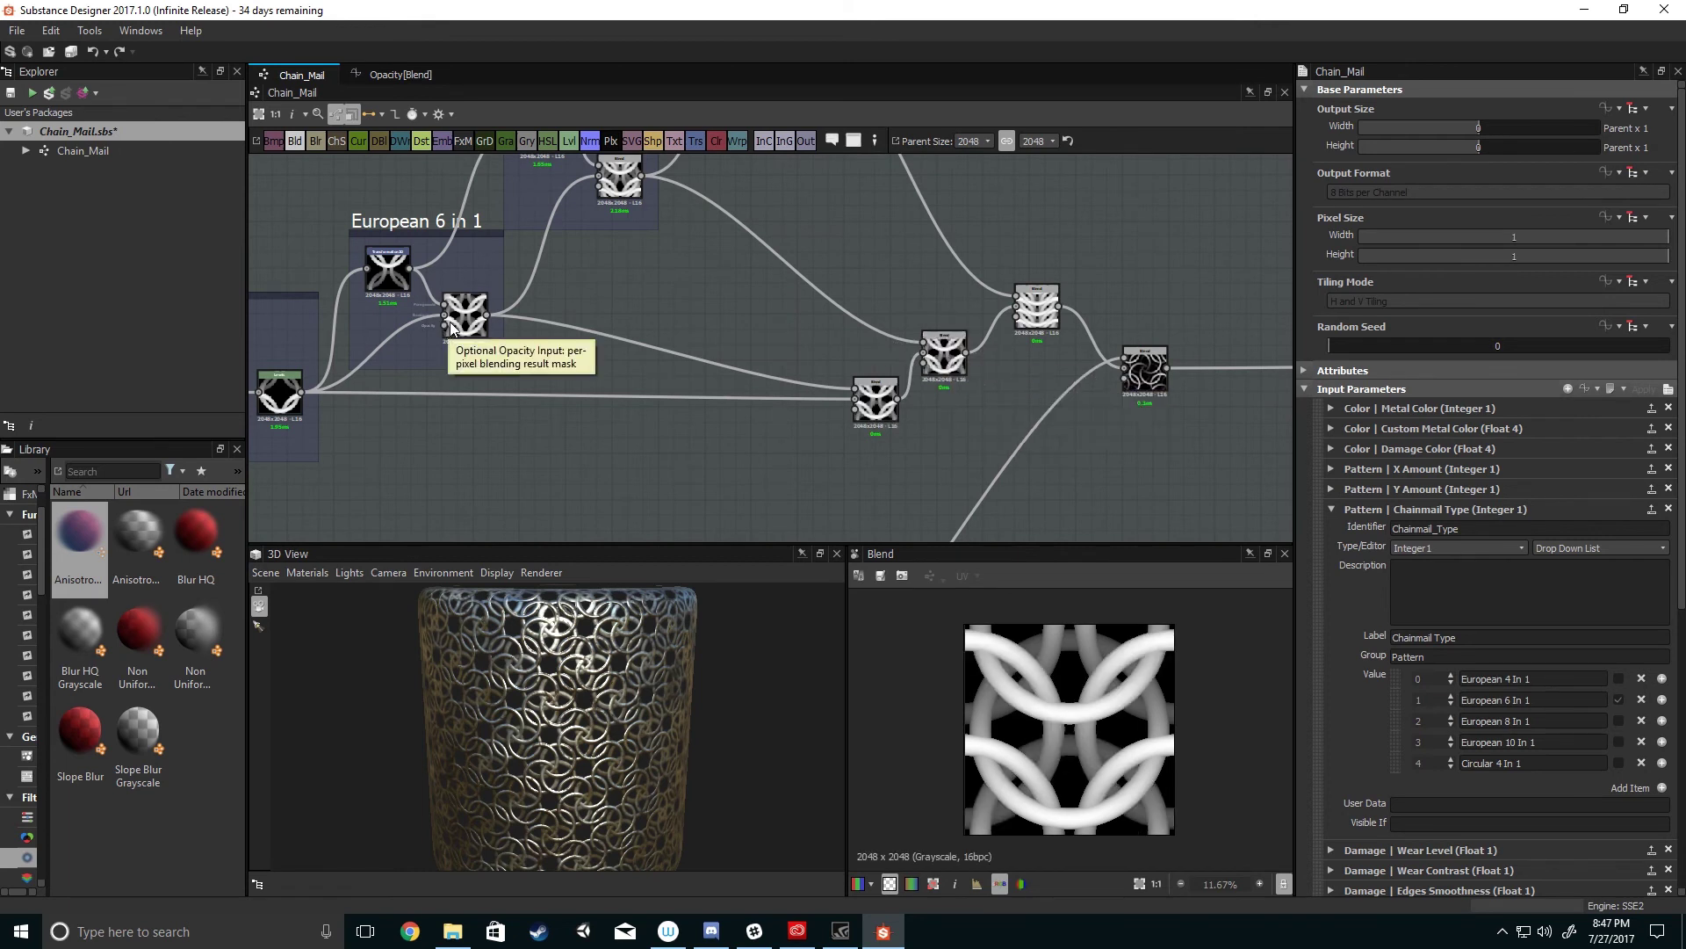
middle_click_drag(940, 360, 917, 395)
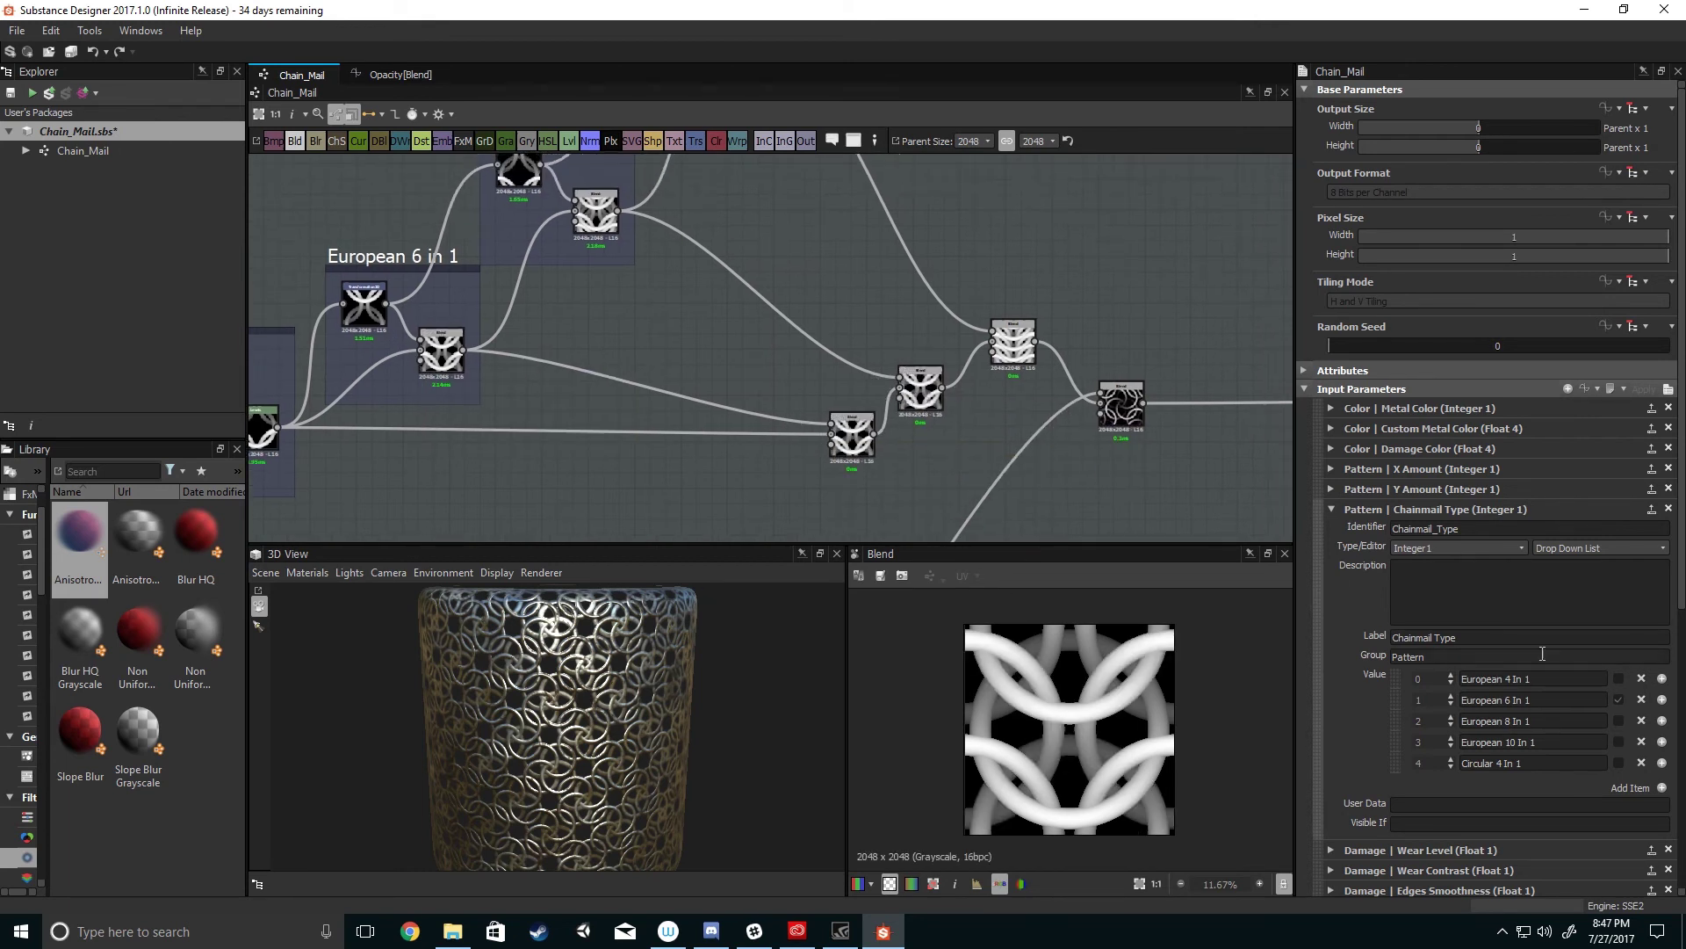
left_click(1619, 720)
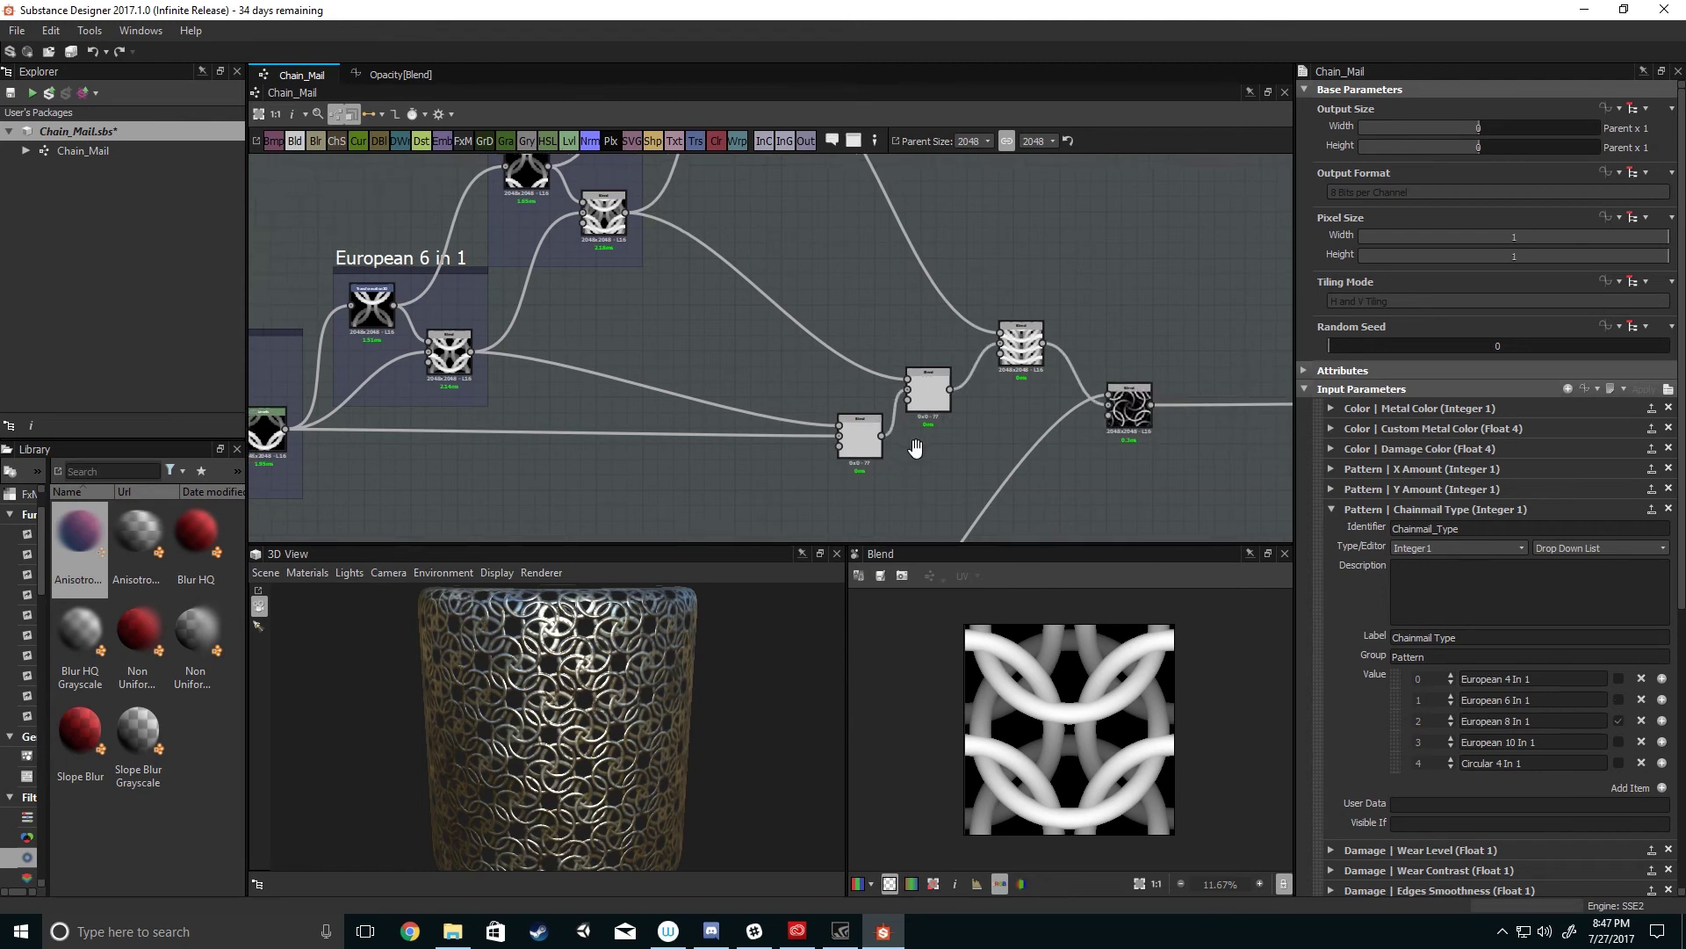
middle_click_drag(925, 404, 944, 417)
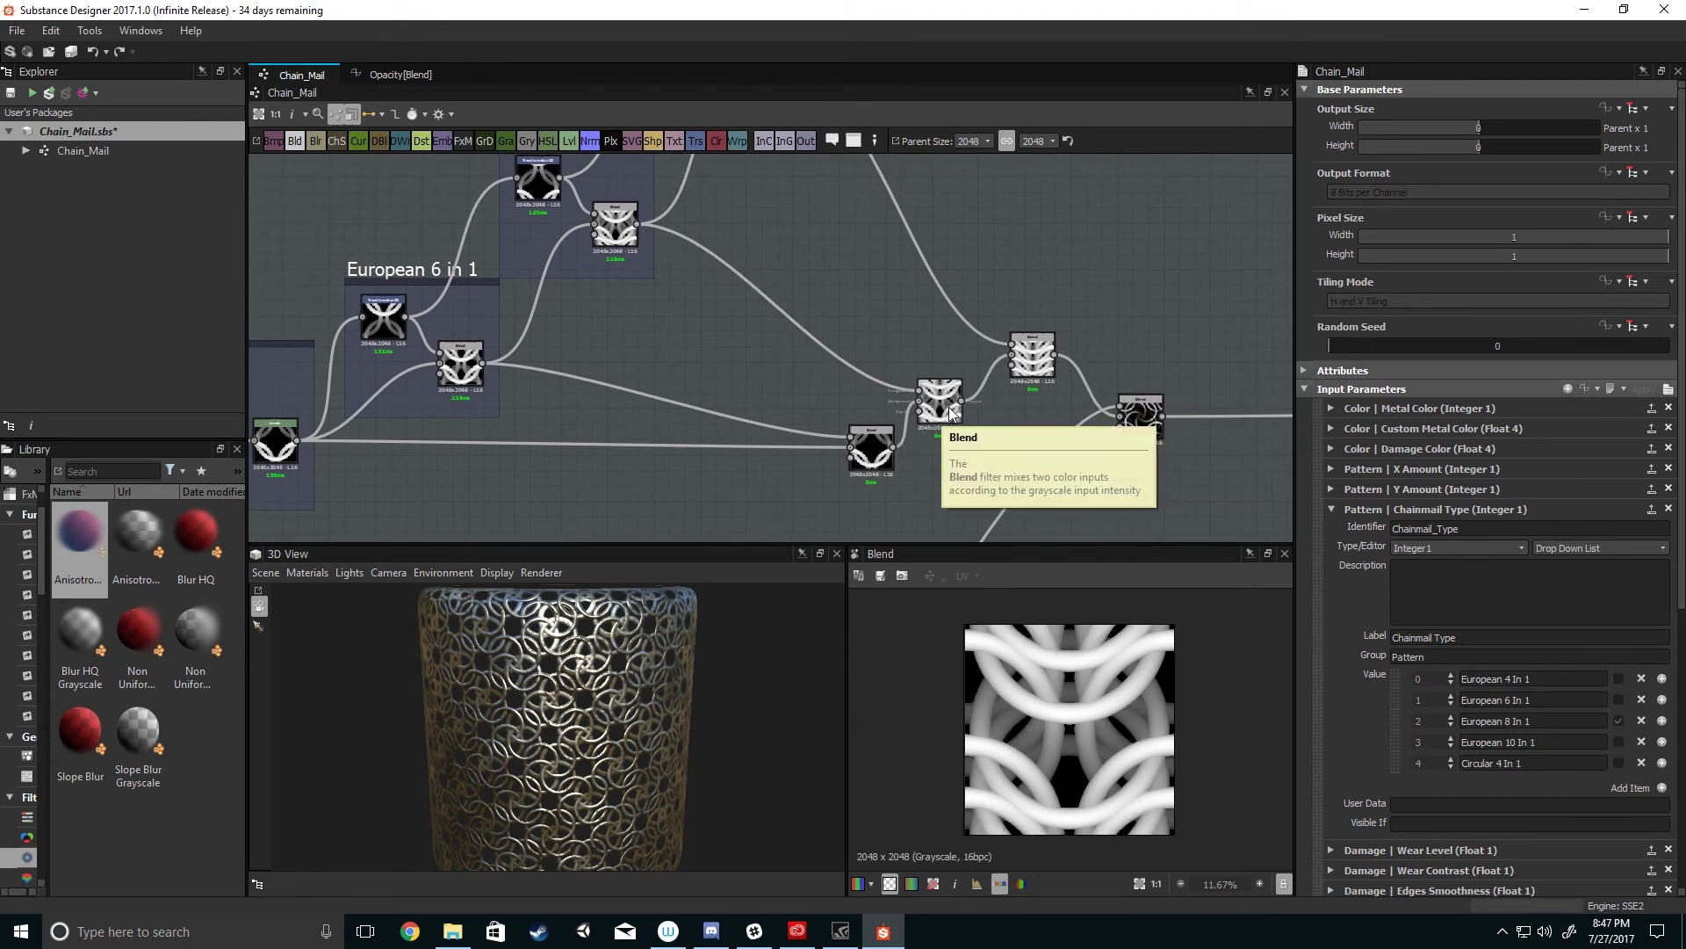
- Paste the Chainmail_Type comparison nodes into the third Blend's opacity function and set the integer constant to 3
middle_click_drag(1058, 373, 900, 393)
scroll(903, 408, "up", 1)
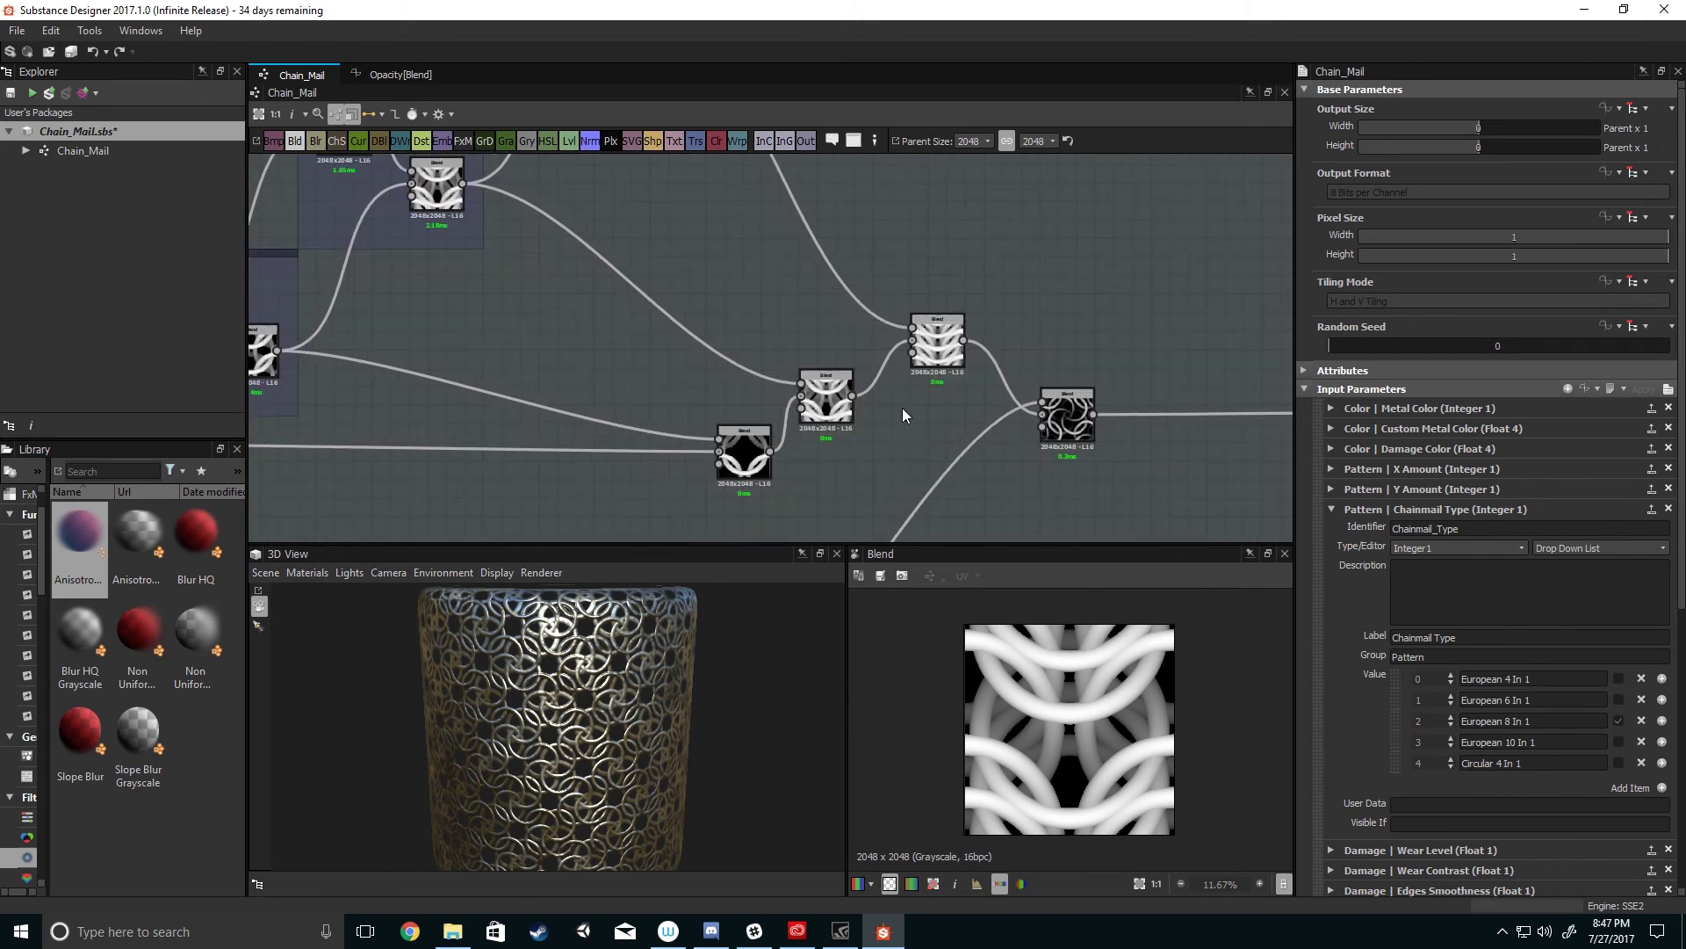
left_click(934, 364)
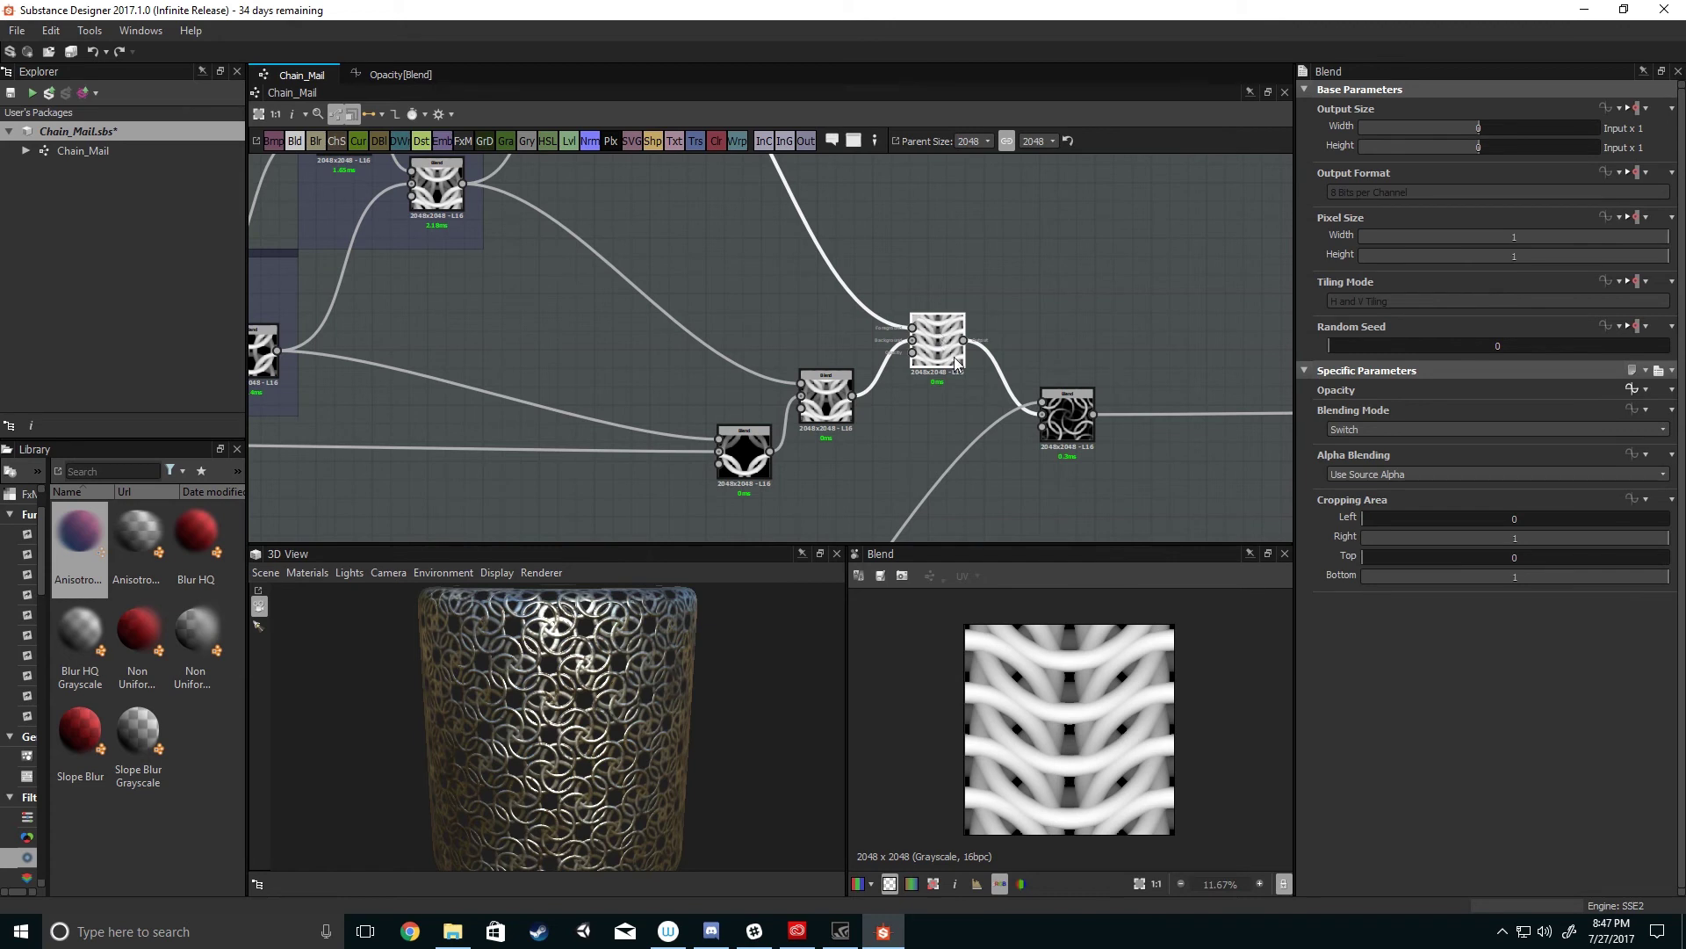
left_click(1631, 390)
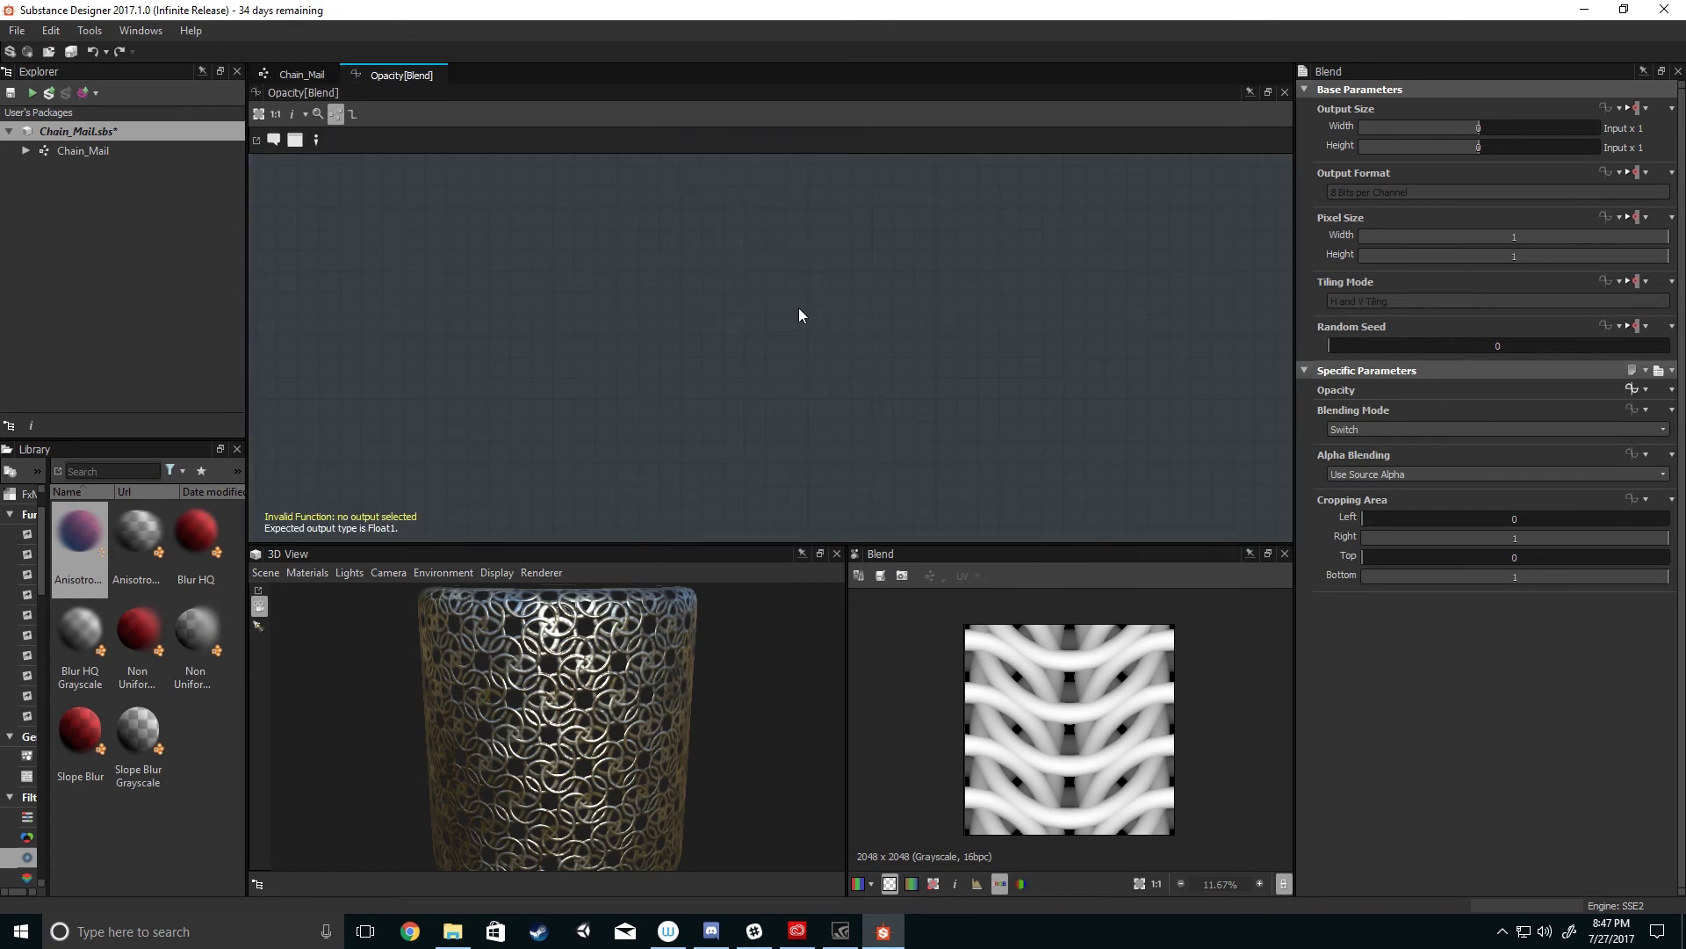
key("ctrl+v")
middle_click_drag(705, 350, 787, 402)
scroll(787, 402, "up", 1)
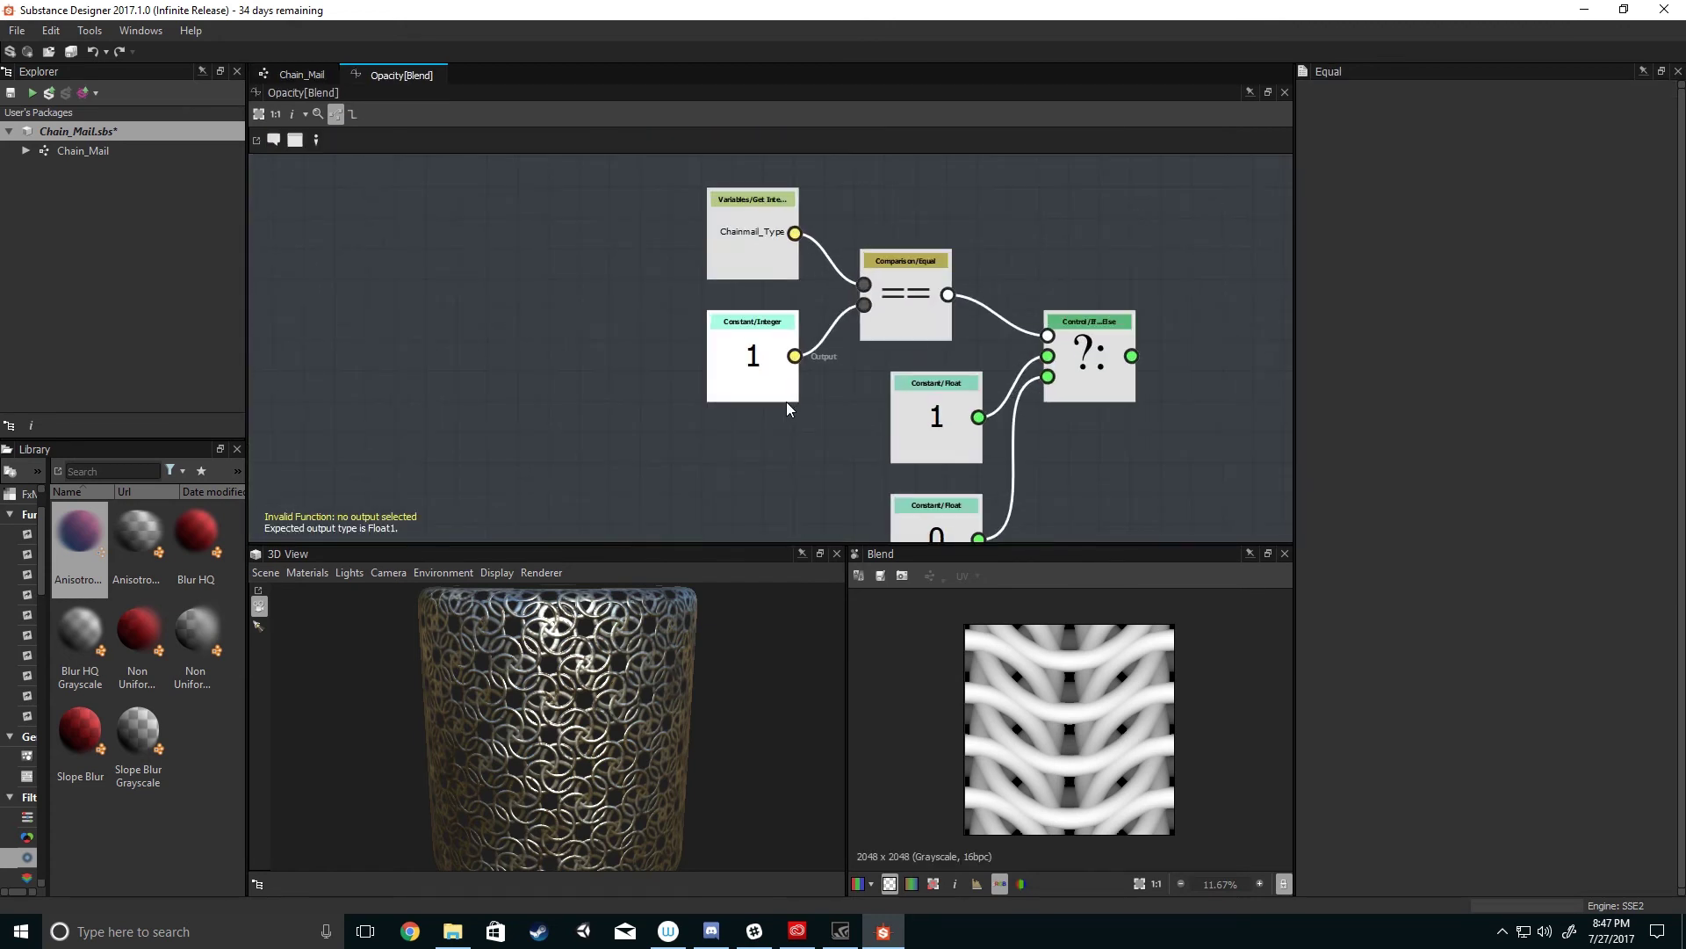
left_click(784, 395)
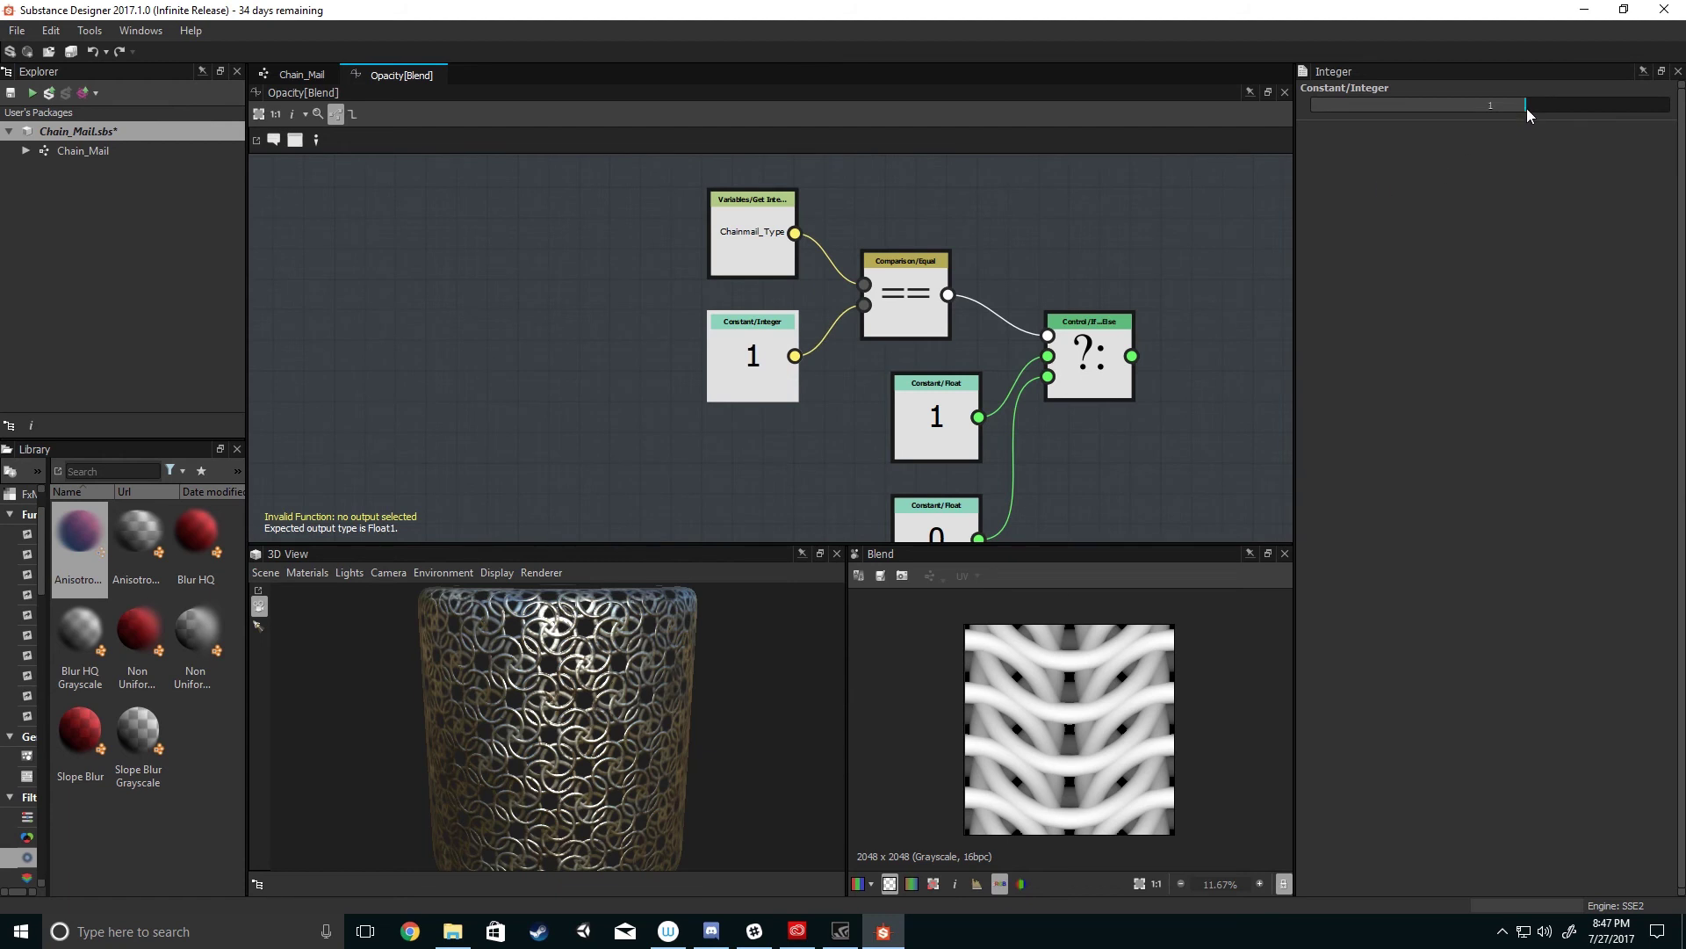
left_click_drag(1543, 110, 1593, 115)
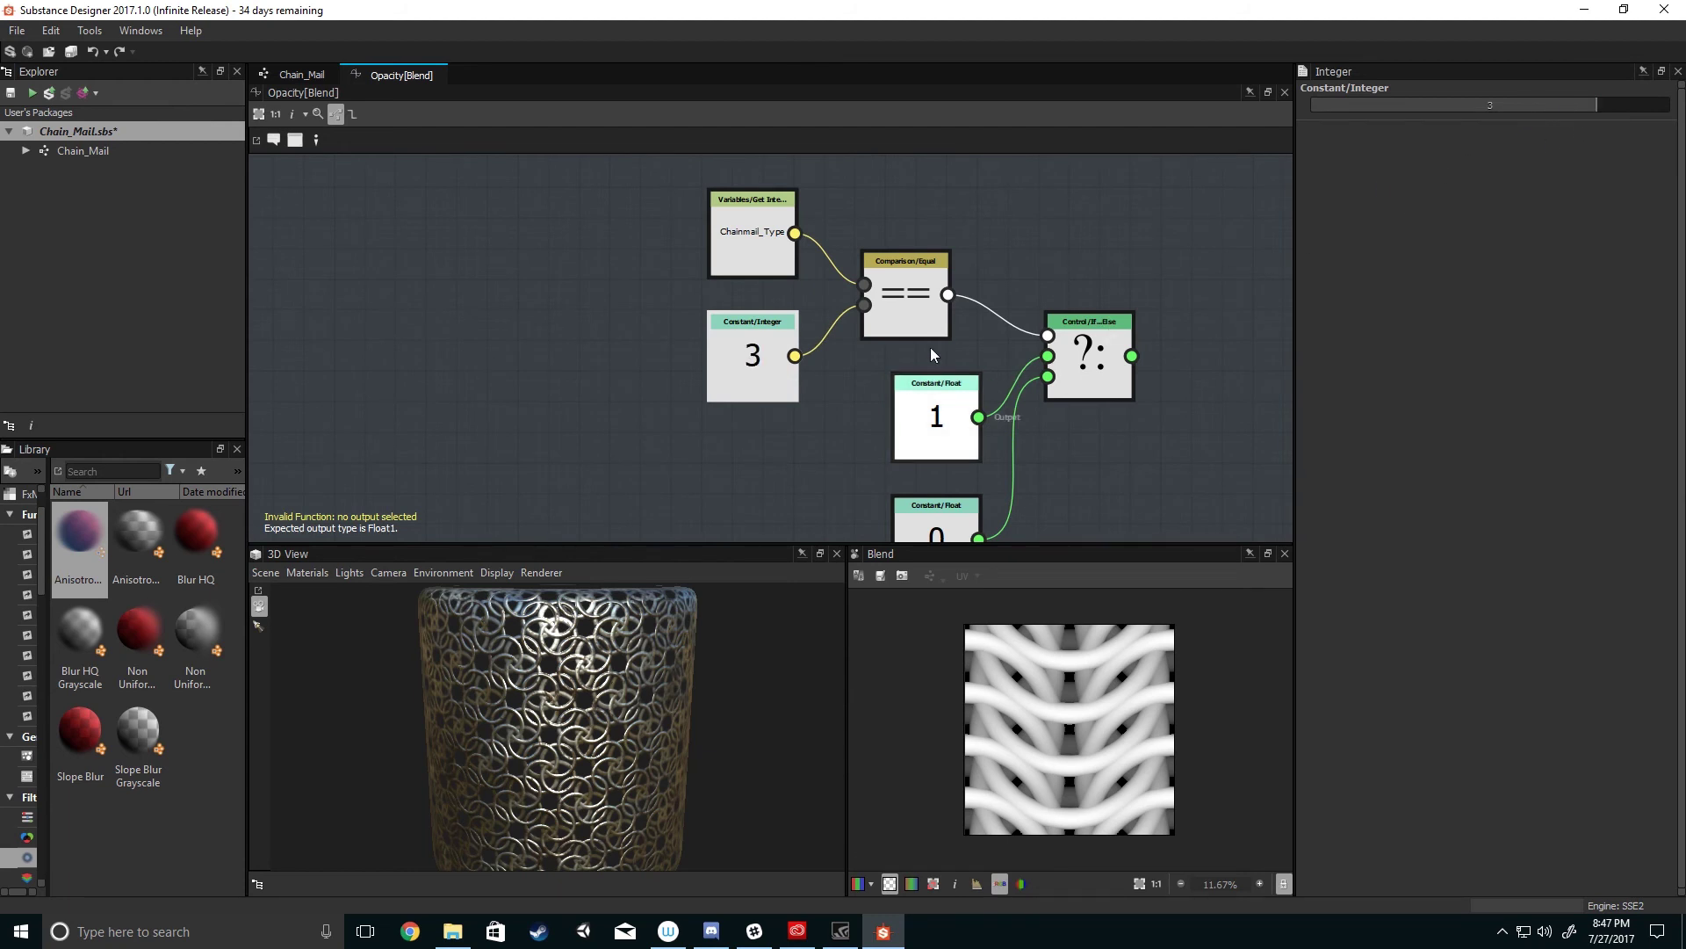
- Set the If...Else node as the output node of the third Blend's opacity function and return to the Chain_Mail graph
scroll(930, 346, "down", 1)
scroll(854, 355, "down", 1)
middle_click_drag(854, 354, 648, 417)
scroll(805, 375, "down", 1)
left_click(866, 353)
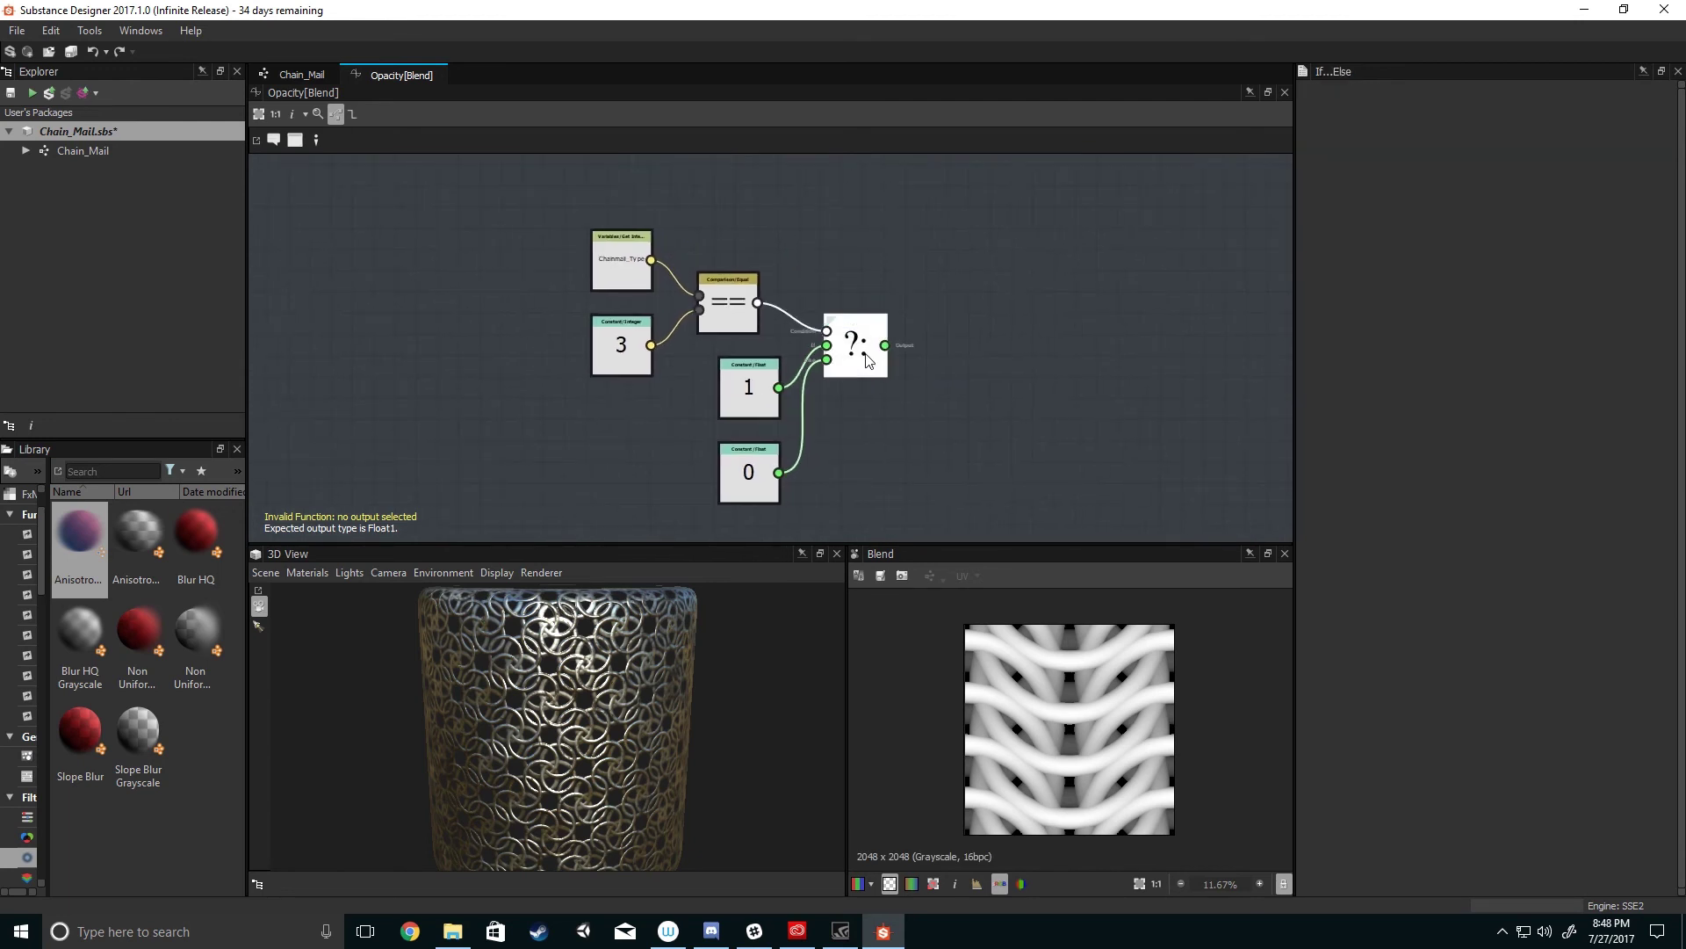
right_click(866, 353)
left_click(915, 424)
left_click(301, 75)
- Paste the Chainmail_Type comparison nodes into the opacity function of the last Blend before the Tile Sampler and set the integer constant to 4
middle_click_drag(943, 375, 719, 298)
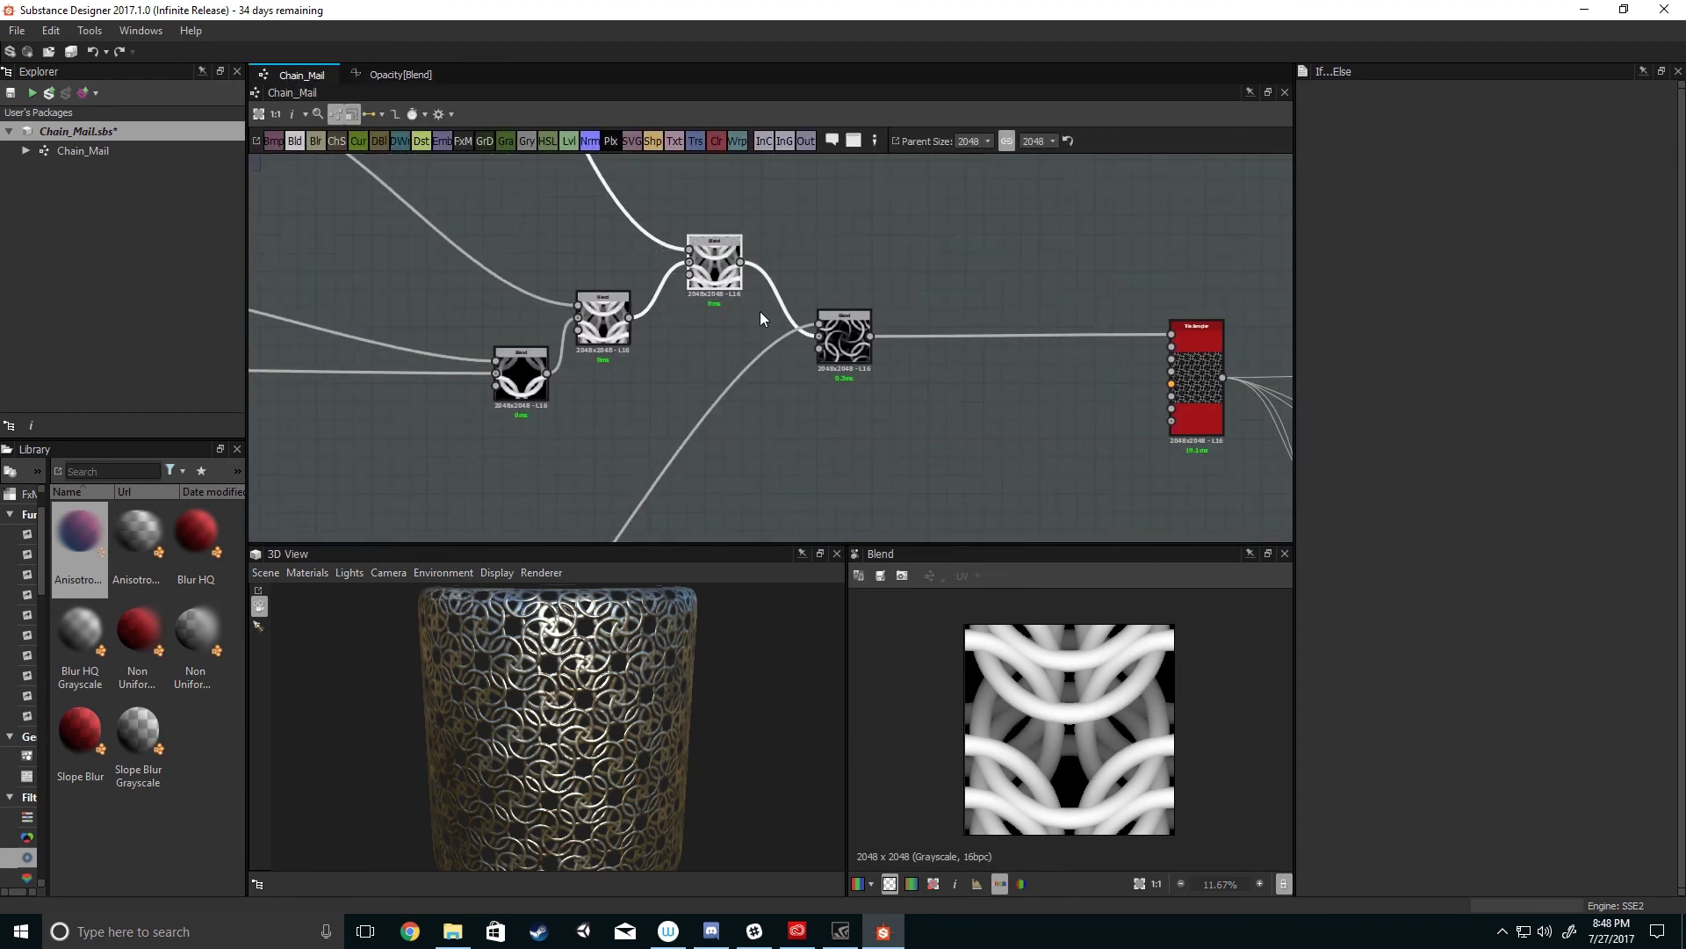
left_click(844, 338)
left_click(1632, 388)
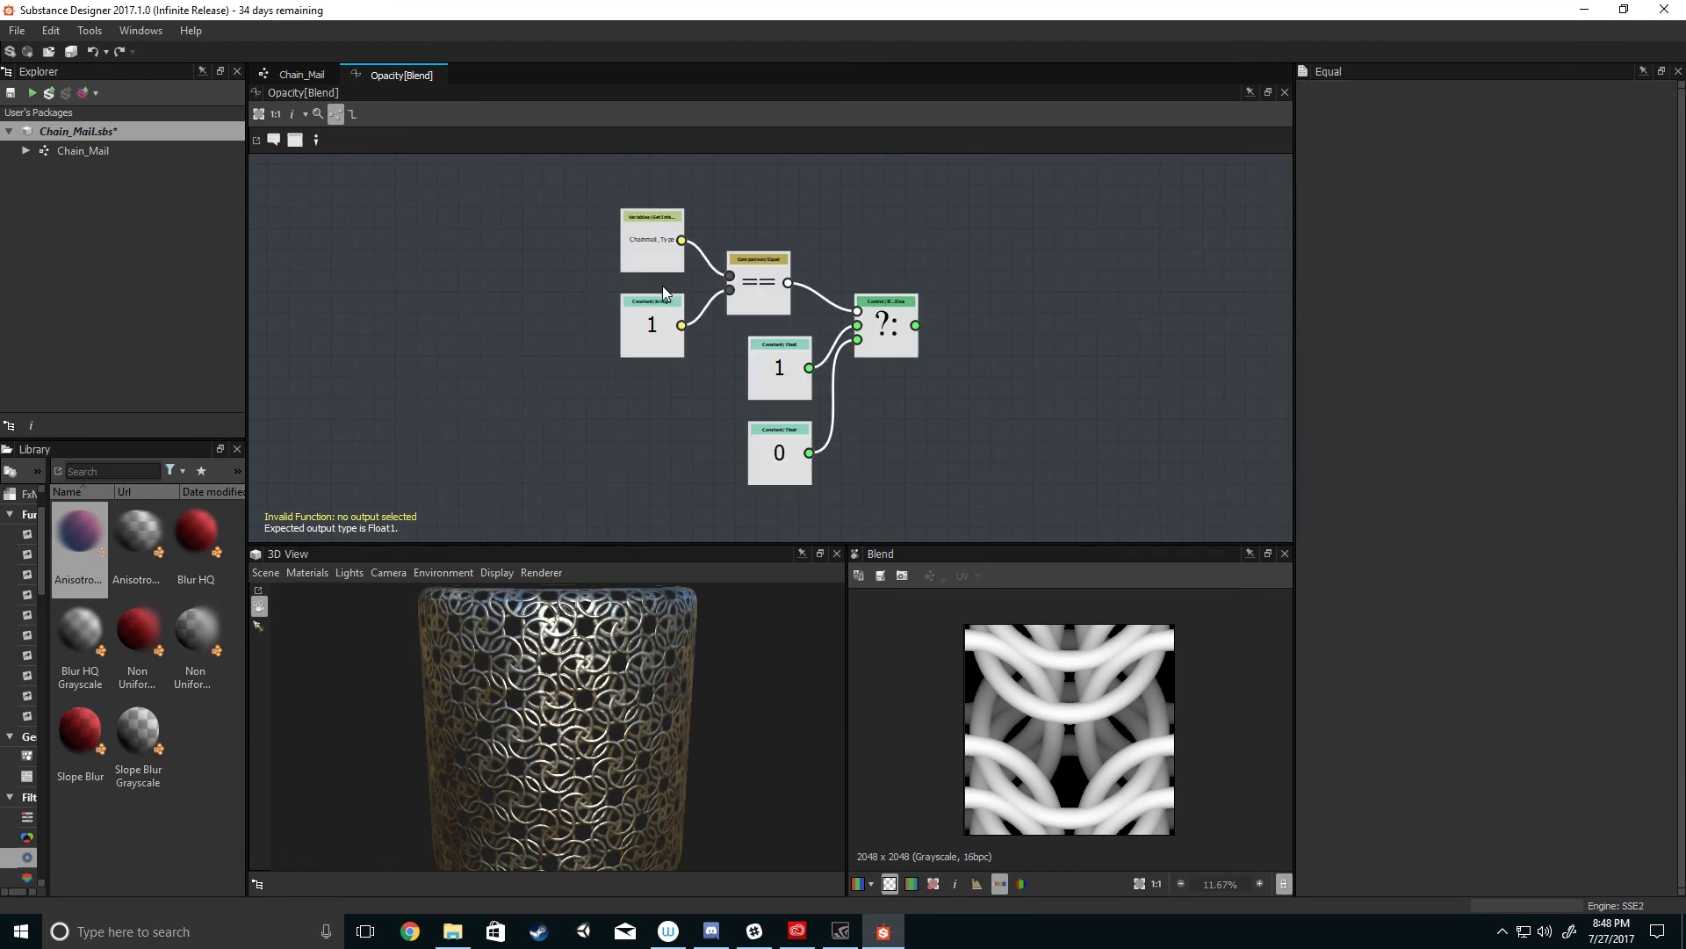
left_click(652, 327)
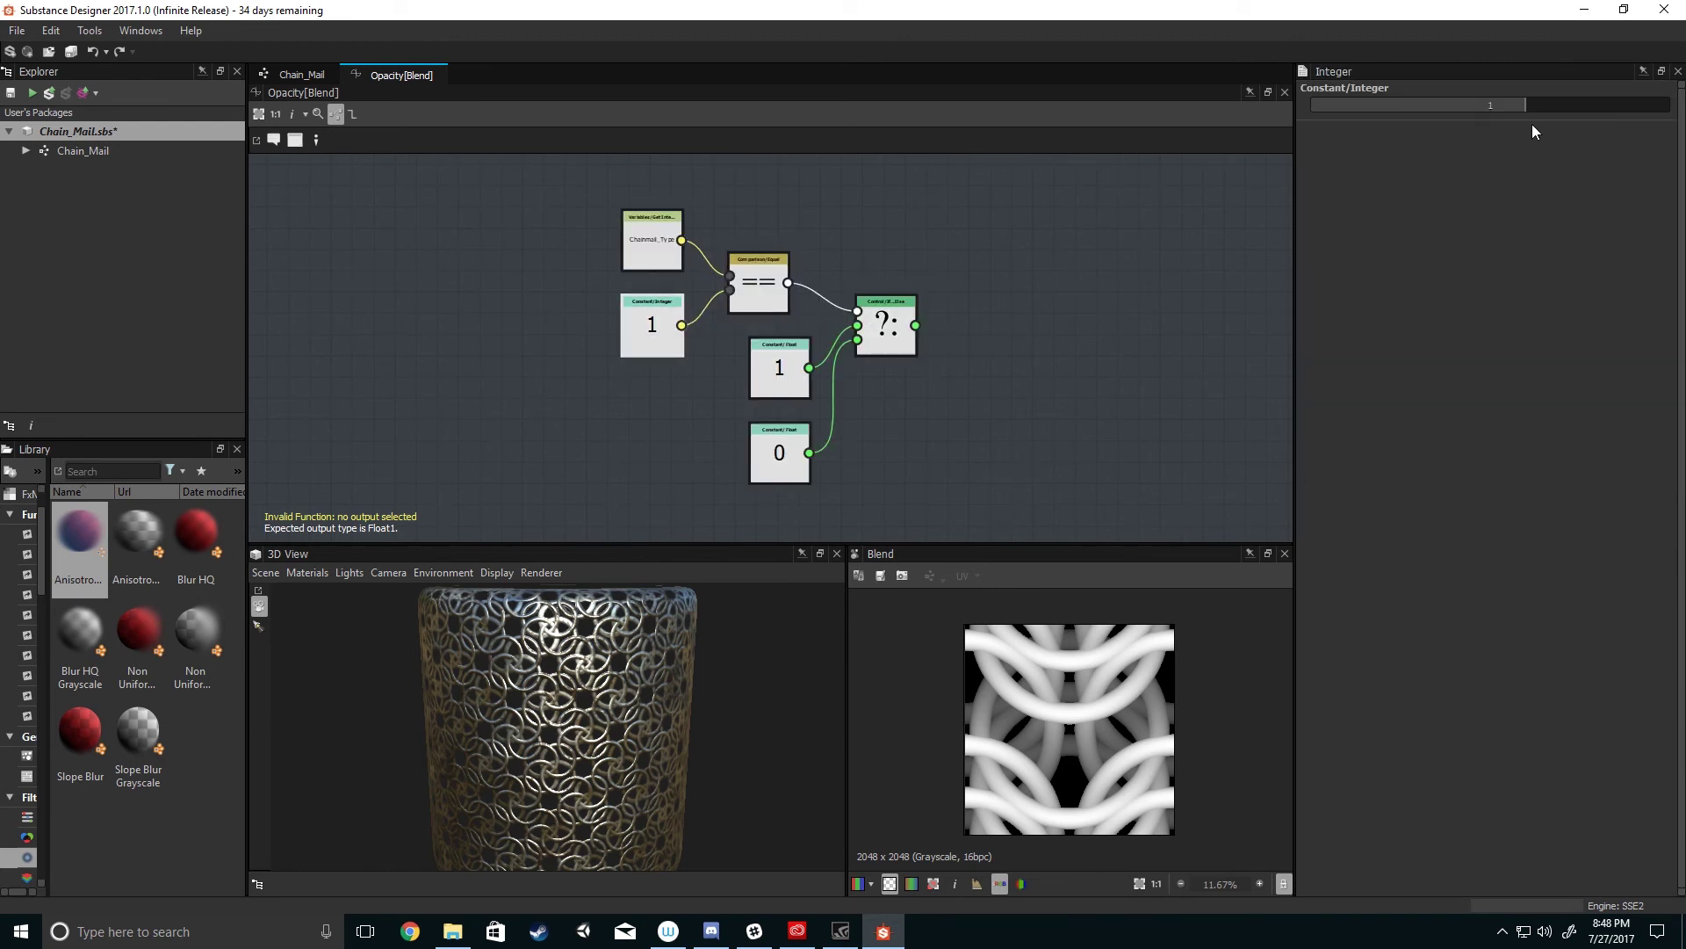
left_click_drag(1624, 112, 1650, 113)
- Set the If...Else node as the output node of the last Blend's opacity function and return to the Chain_Mail graph
right_click(878, 314)
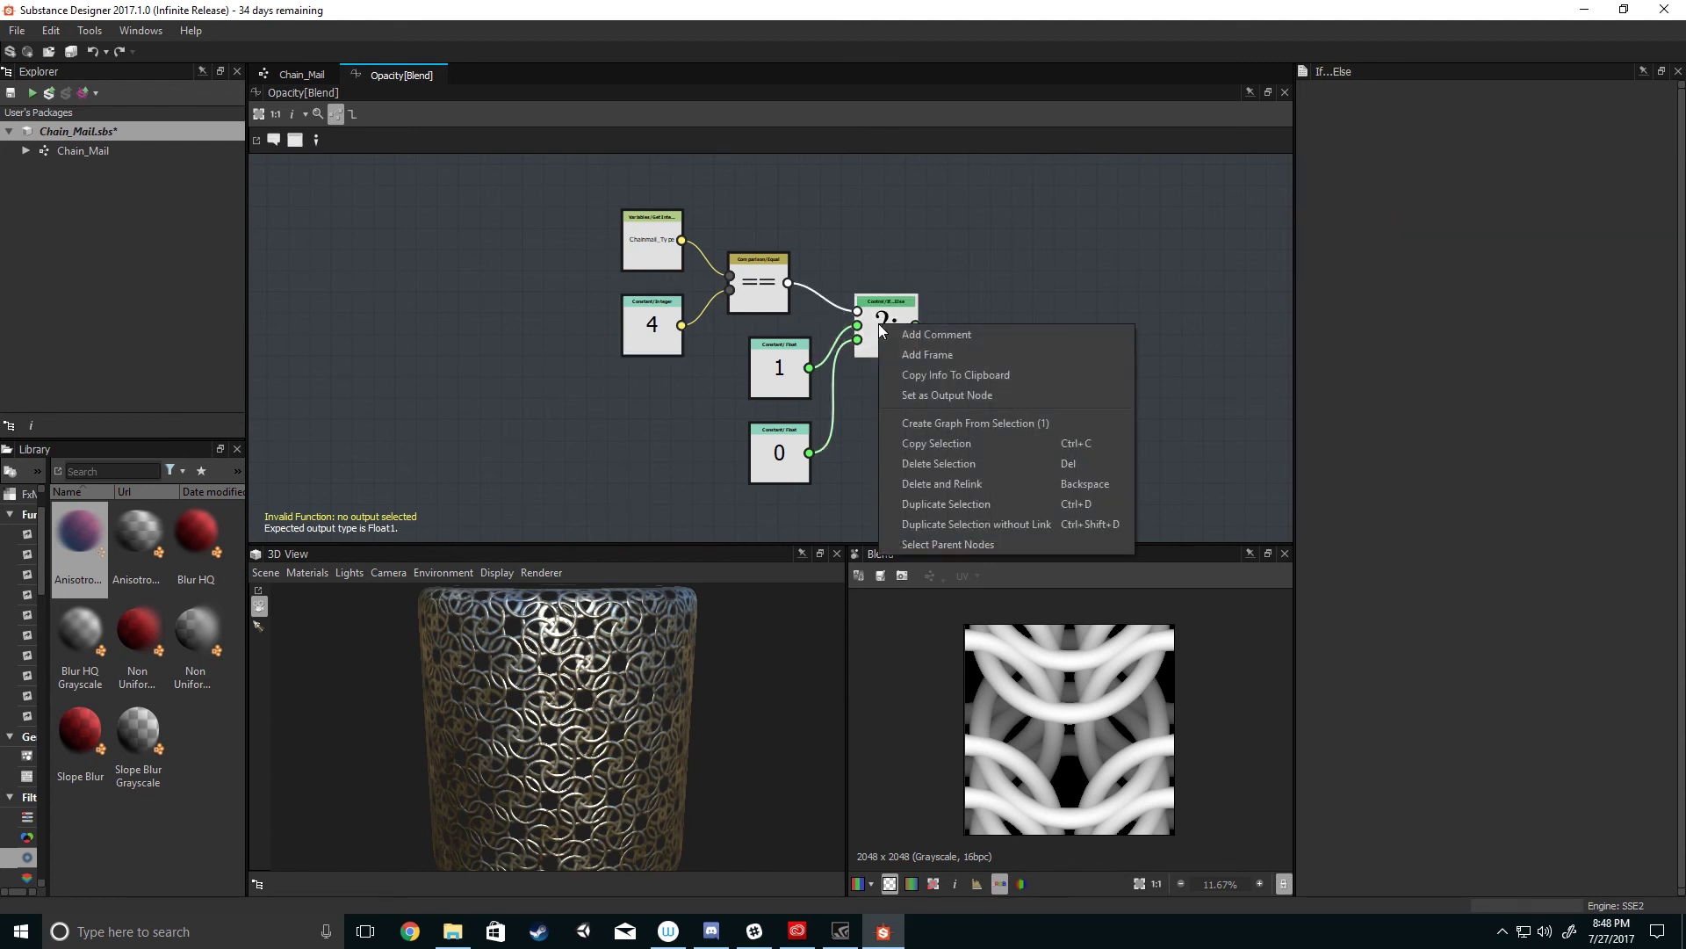
left_click(938, 386)
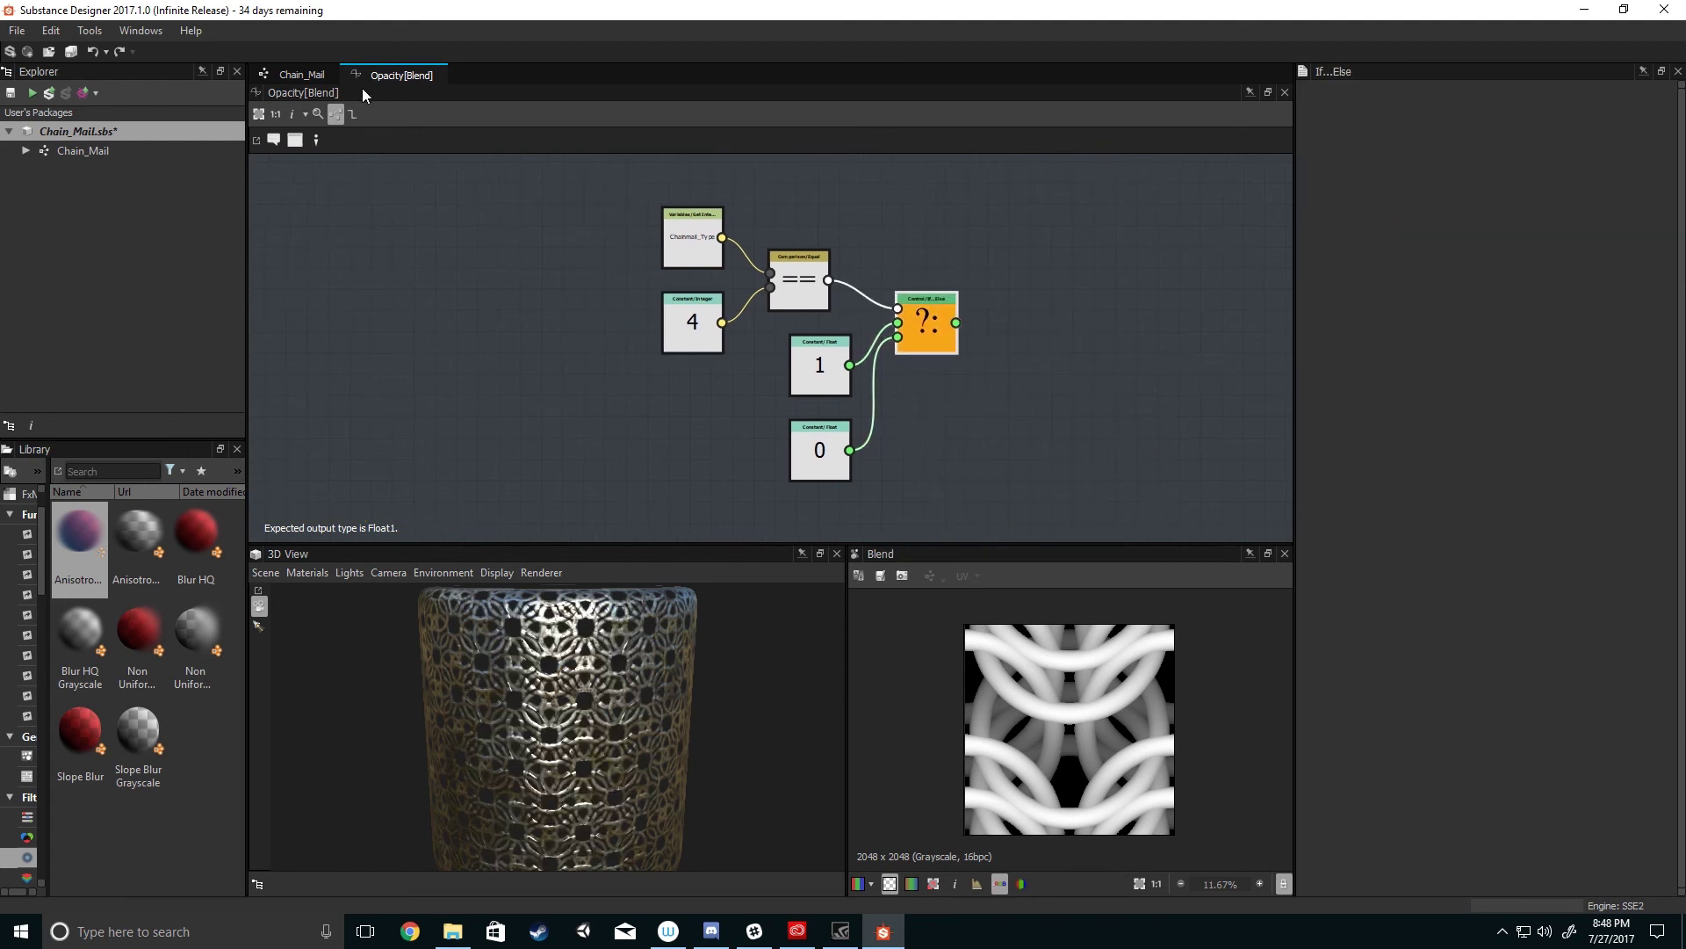
left_click(313, 79)
scroll(690, 353, "down", 3)
middle_click_drag(767, 355, 824, 367)
scroll(841, 386, "down", 1)
scroll(842, 386, "down", 1)
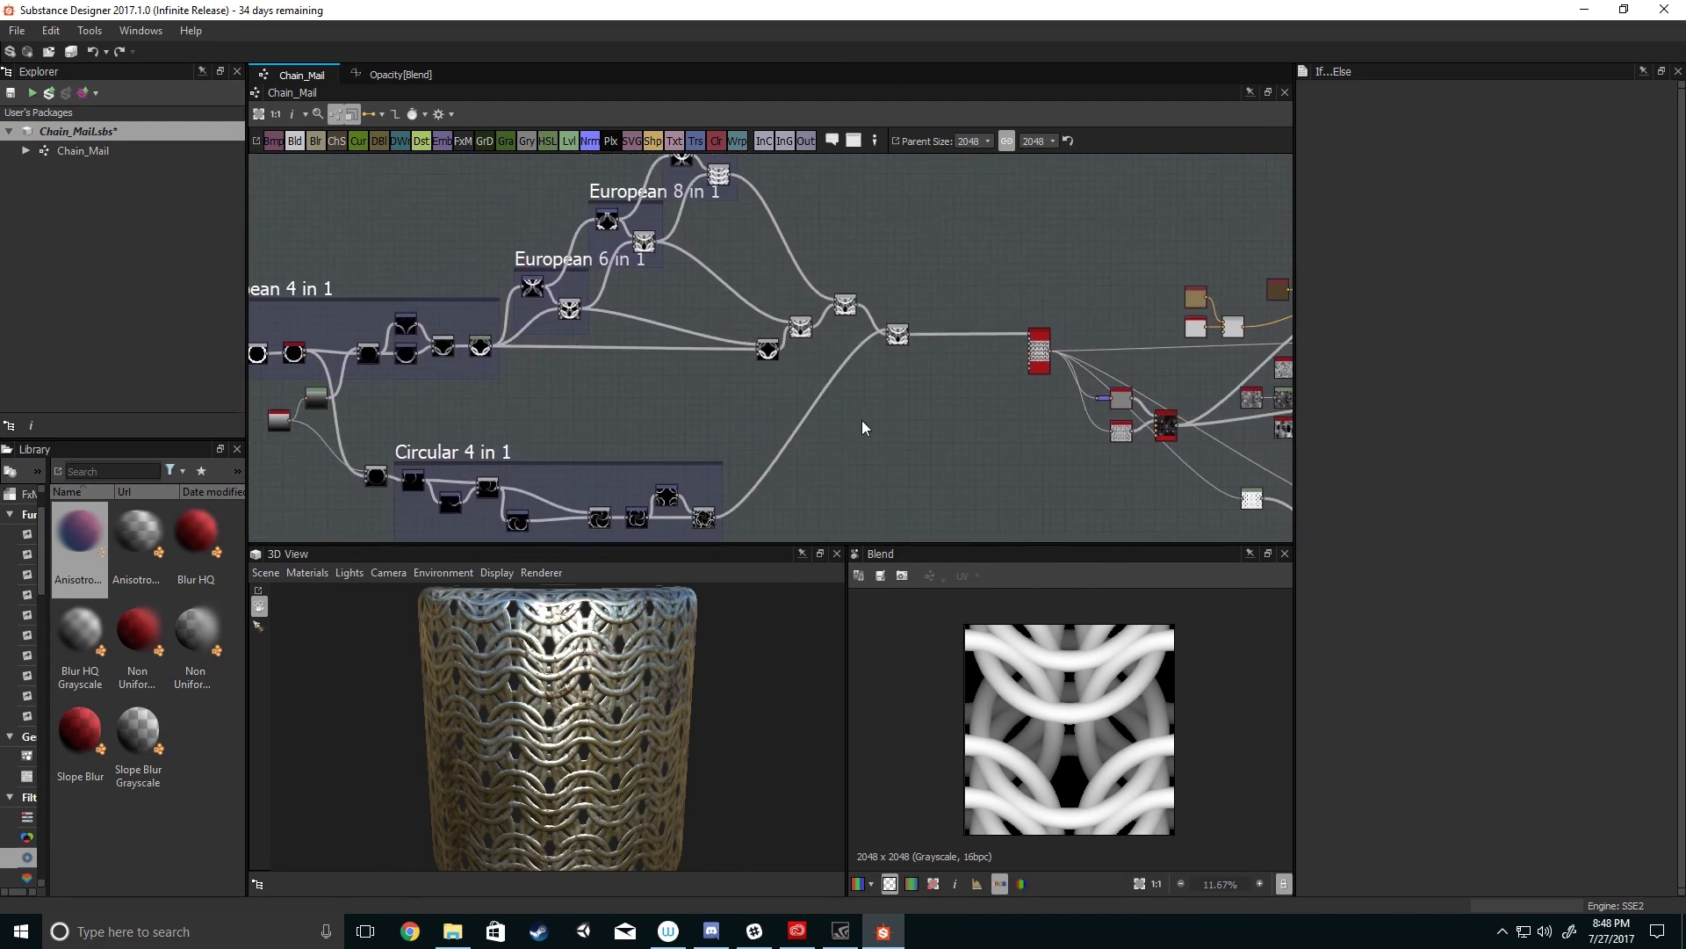
- Test the finished Blend chain by setting the default Chainmail Type to European 4 In 1 in the graph's input parameters
left_click(862, 428)
scroll(862, 427, "up", 2)
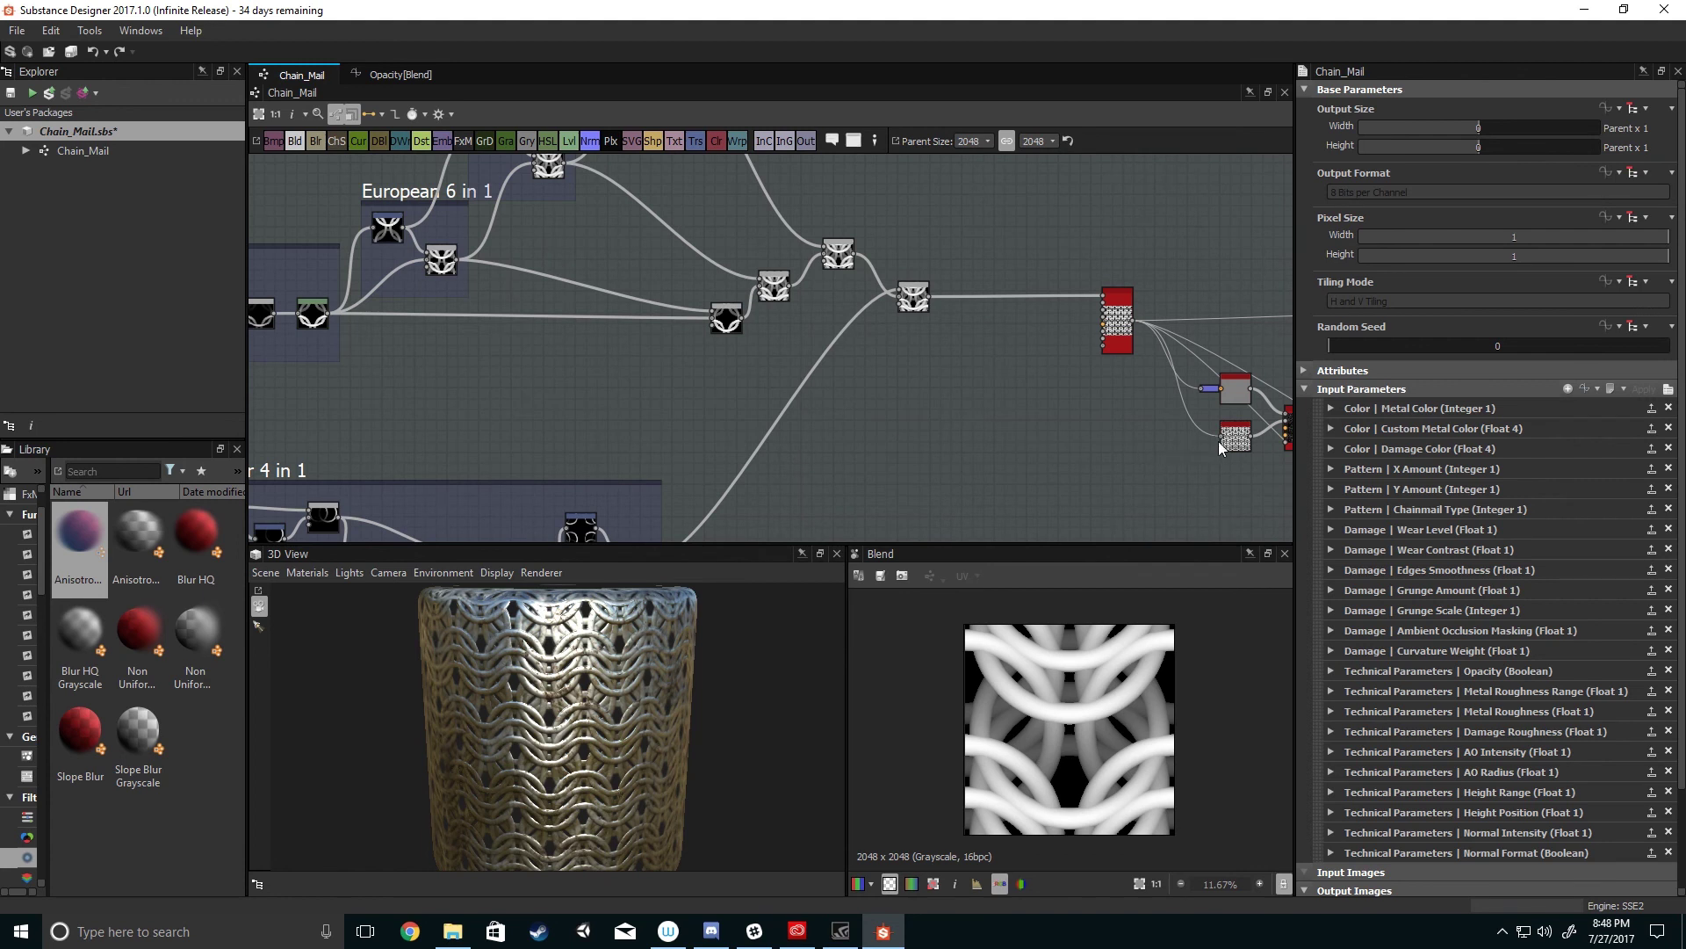
left_click(1335, 510)
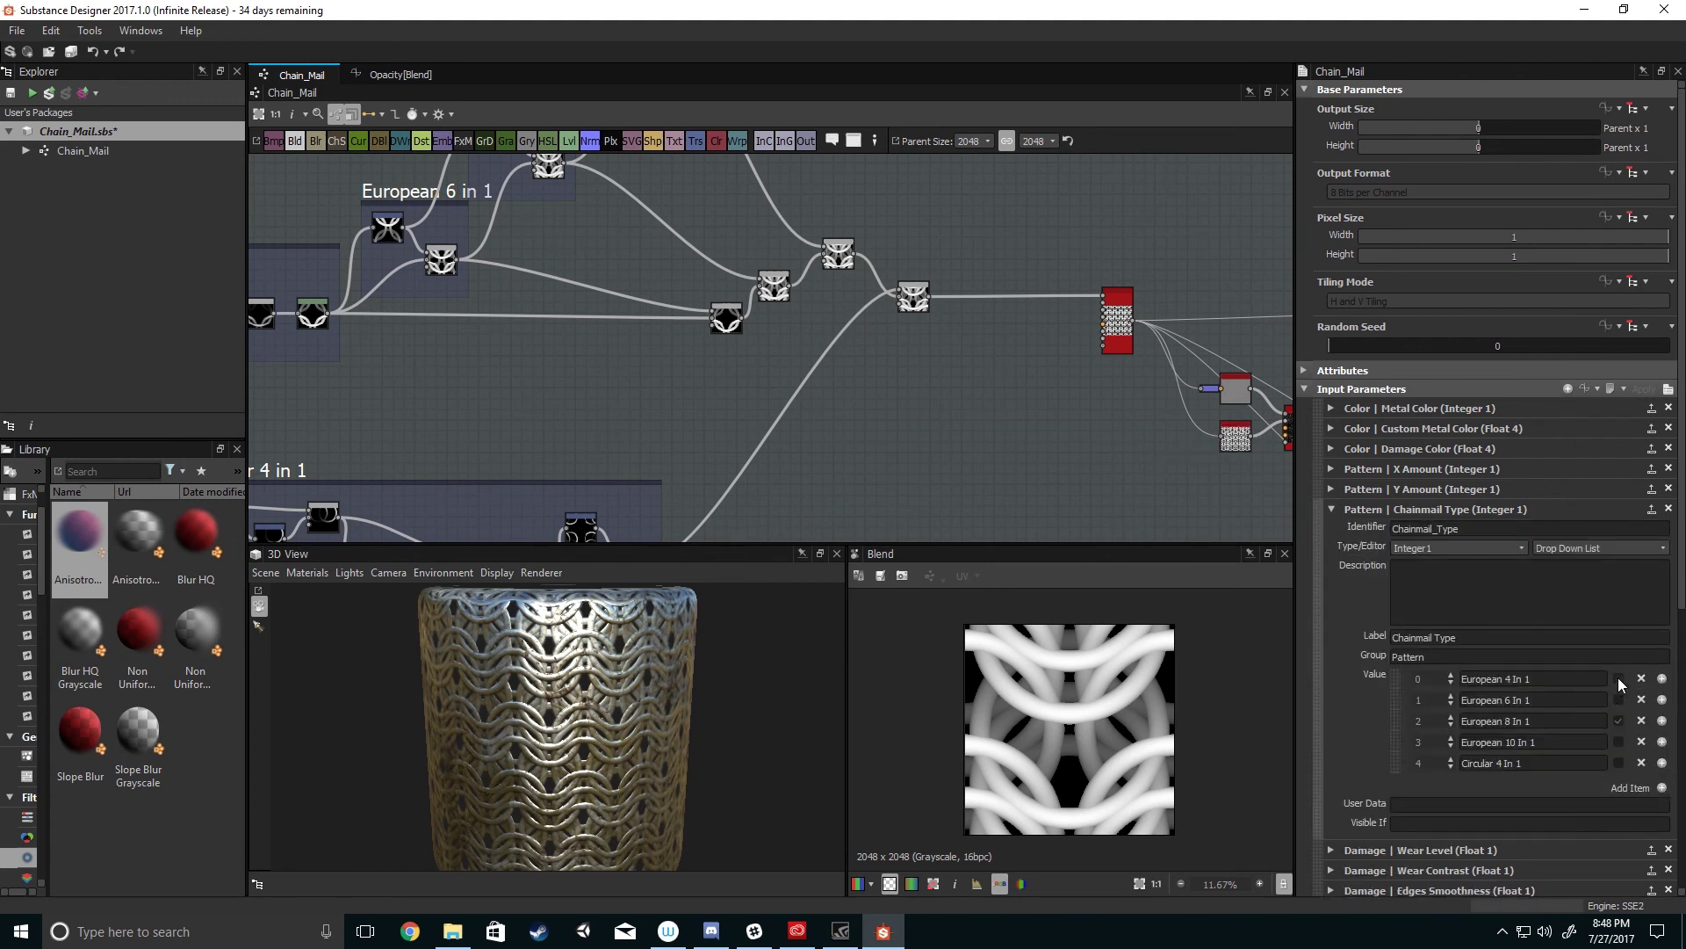
left_click(920, 299)
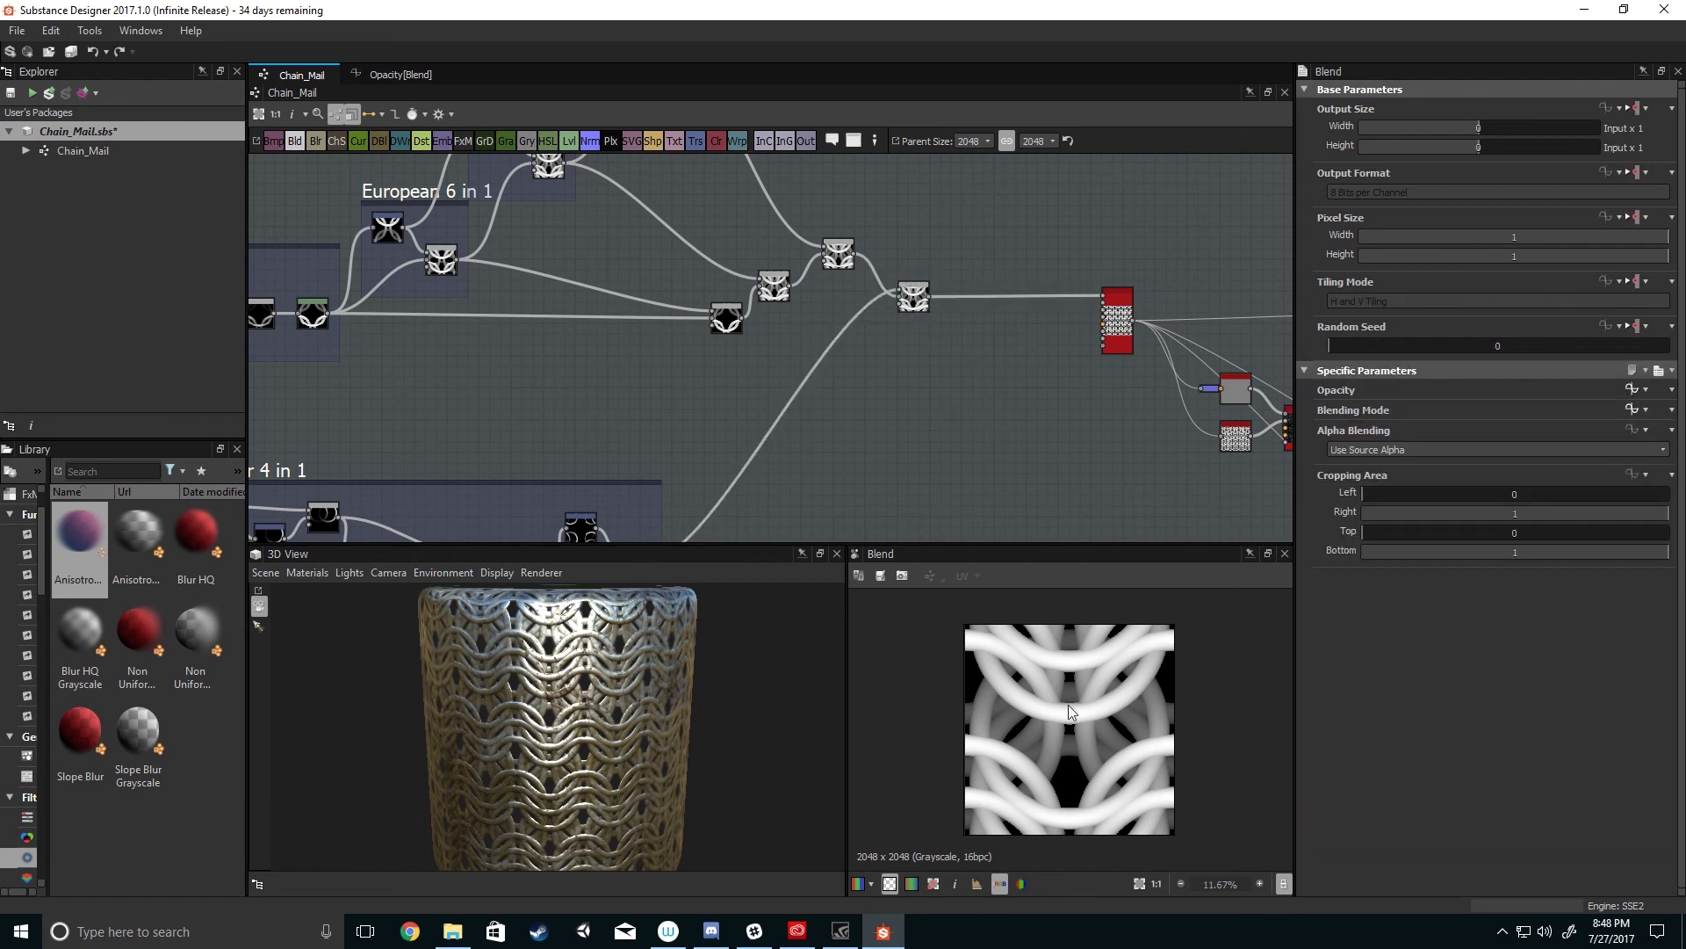
left_click(1098, 402)
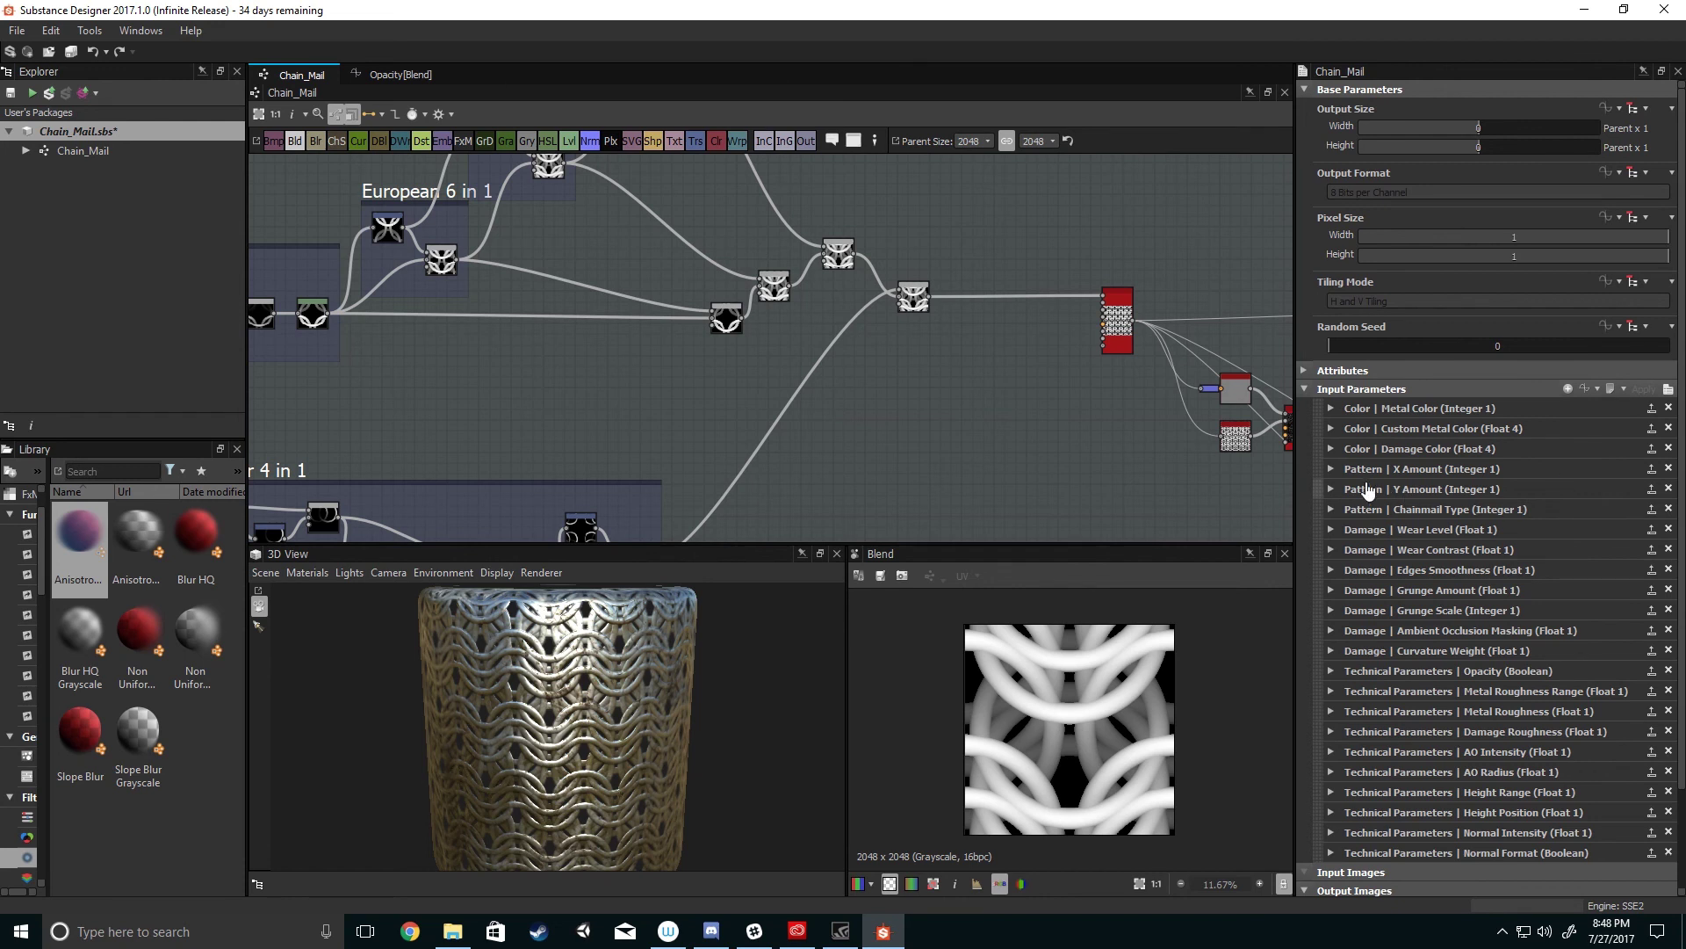
left_click(1330, 509)
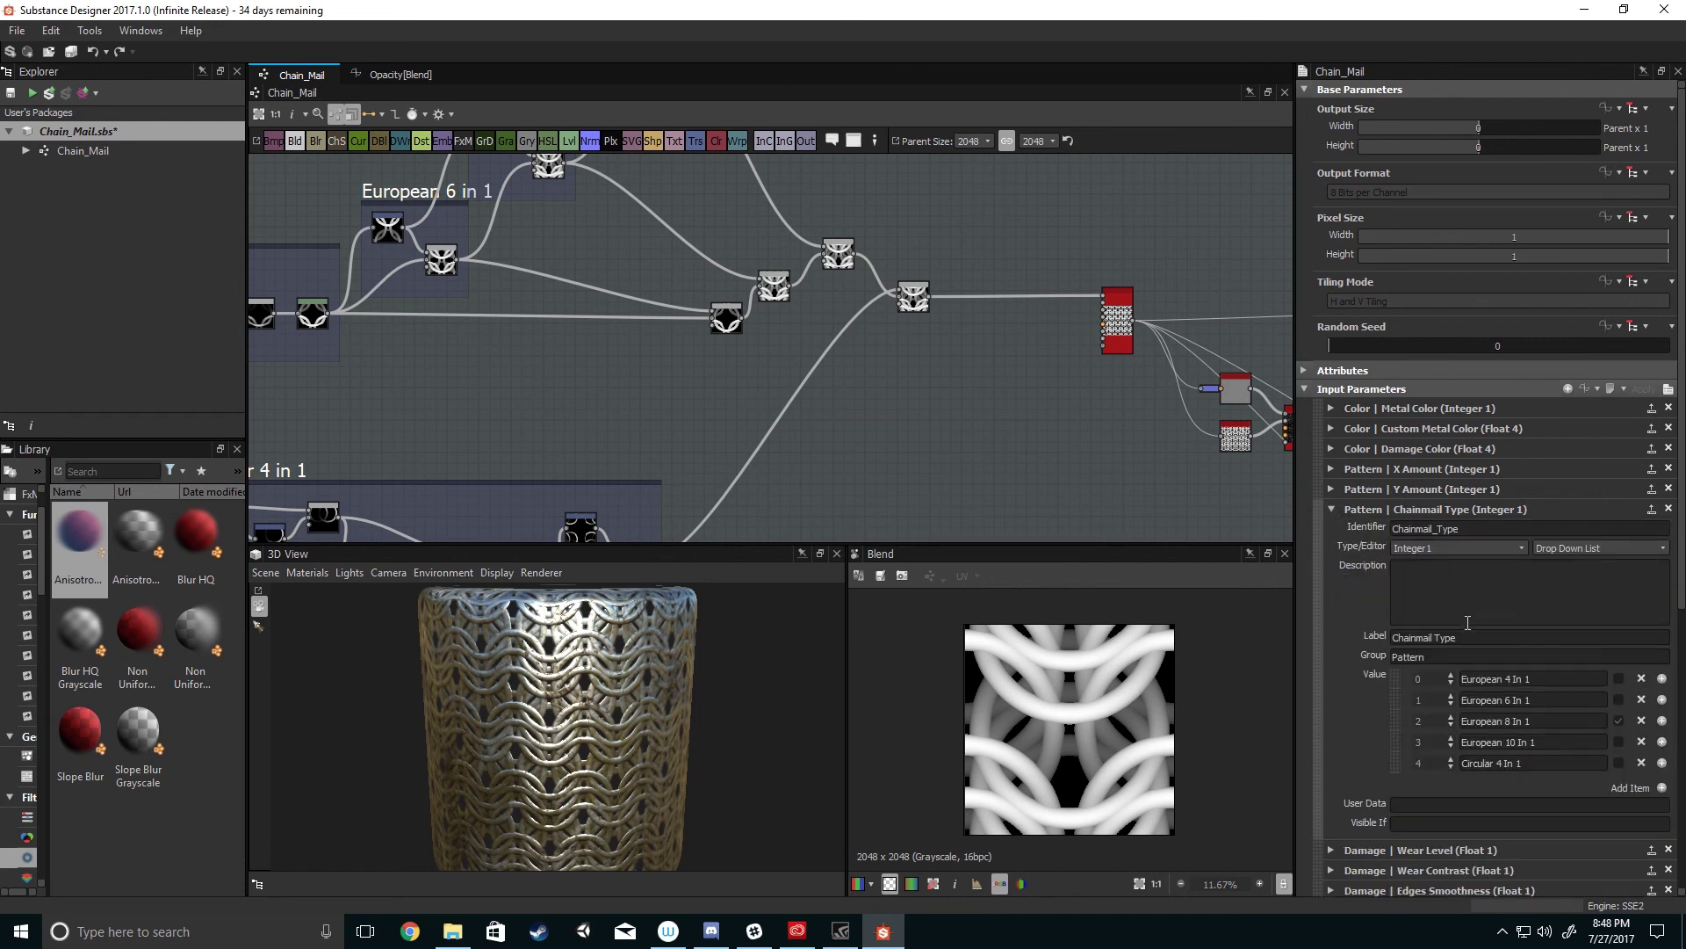
left_click(1620, 677)
middle_click_drag(909, 397, 1046, 404)
scroll(1047, 404, "down", 1)
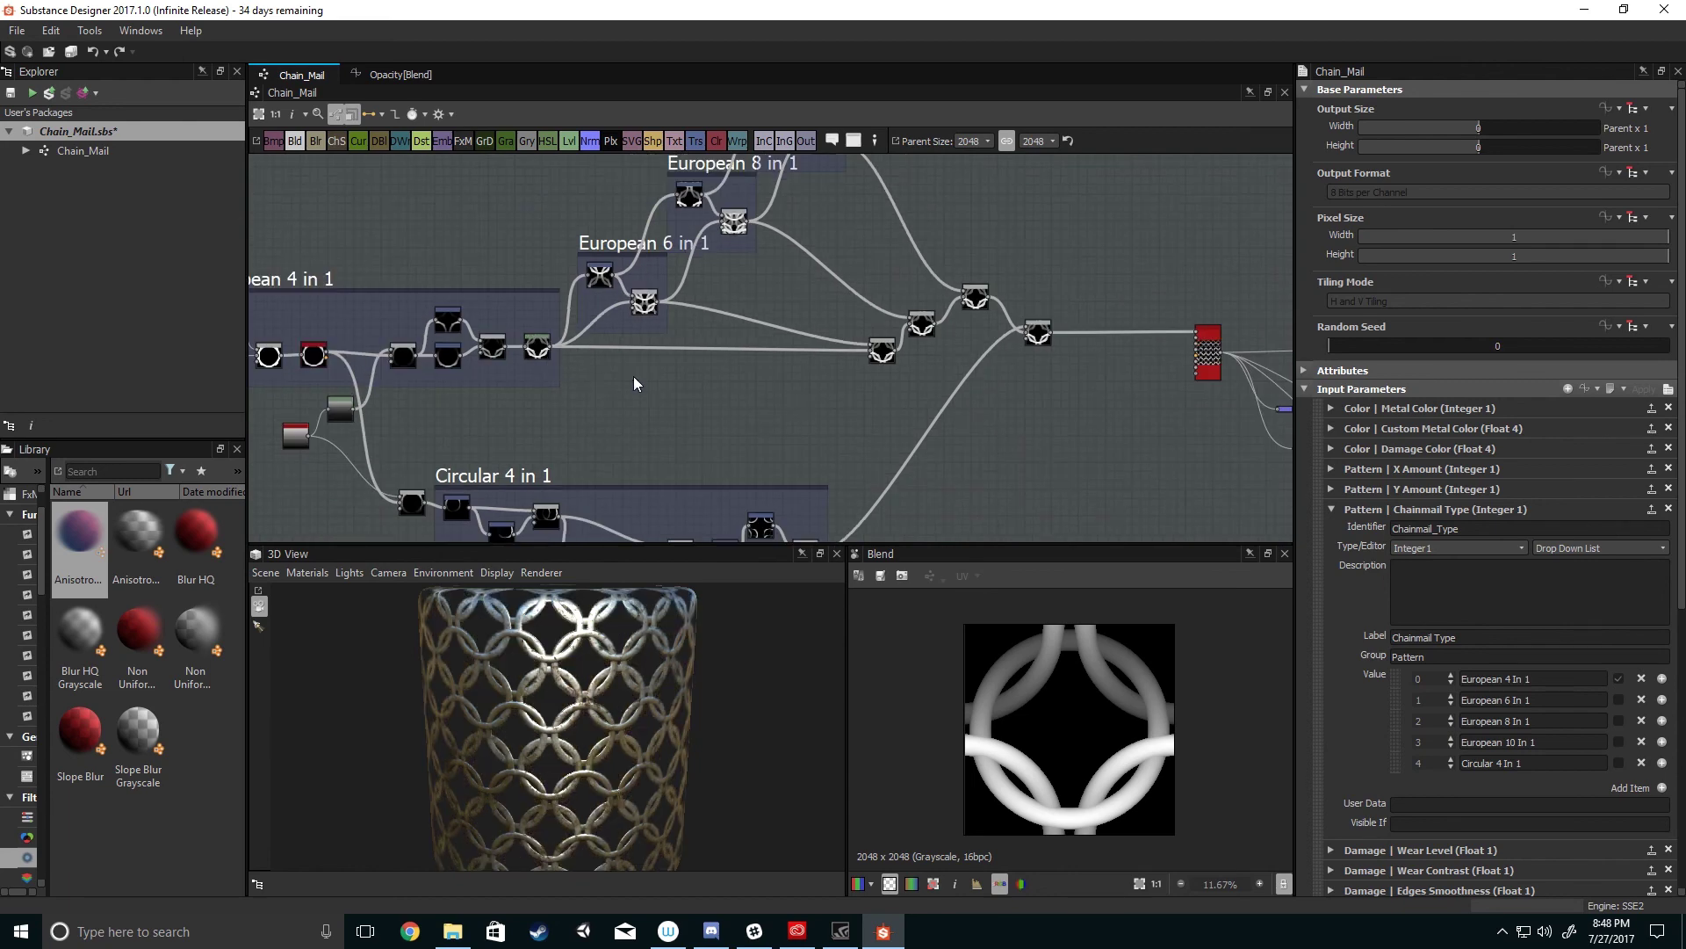
- Test the remaining patterns by setting the default Chainmail Type to European 6 In 1, 8 In 1, 10 In 1 and finally Circular 4 In 1
left_click(1619, 699)
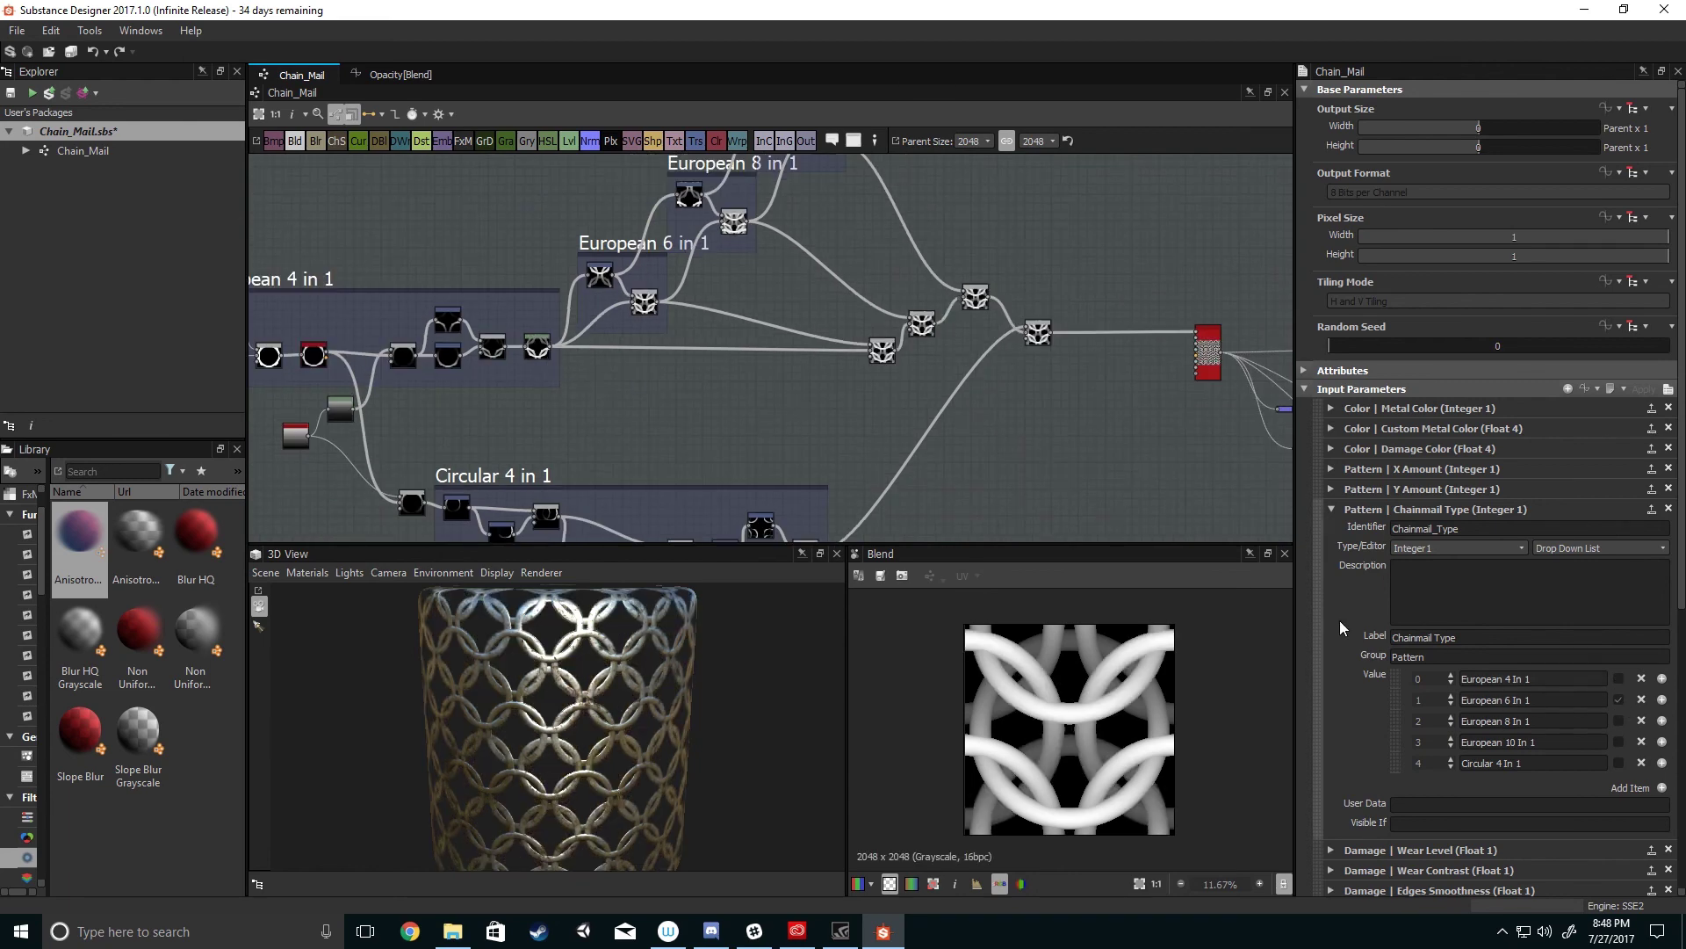
scroll(668, 297, "down", 1)
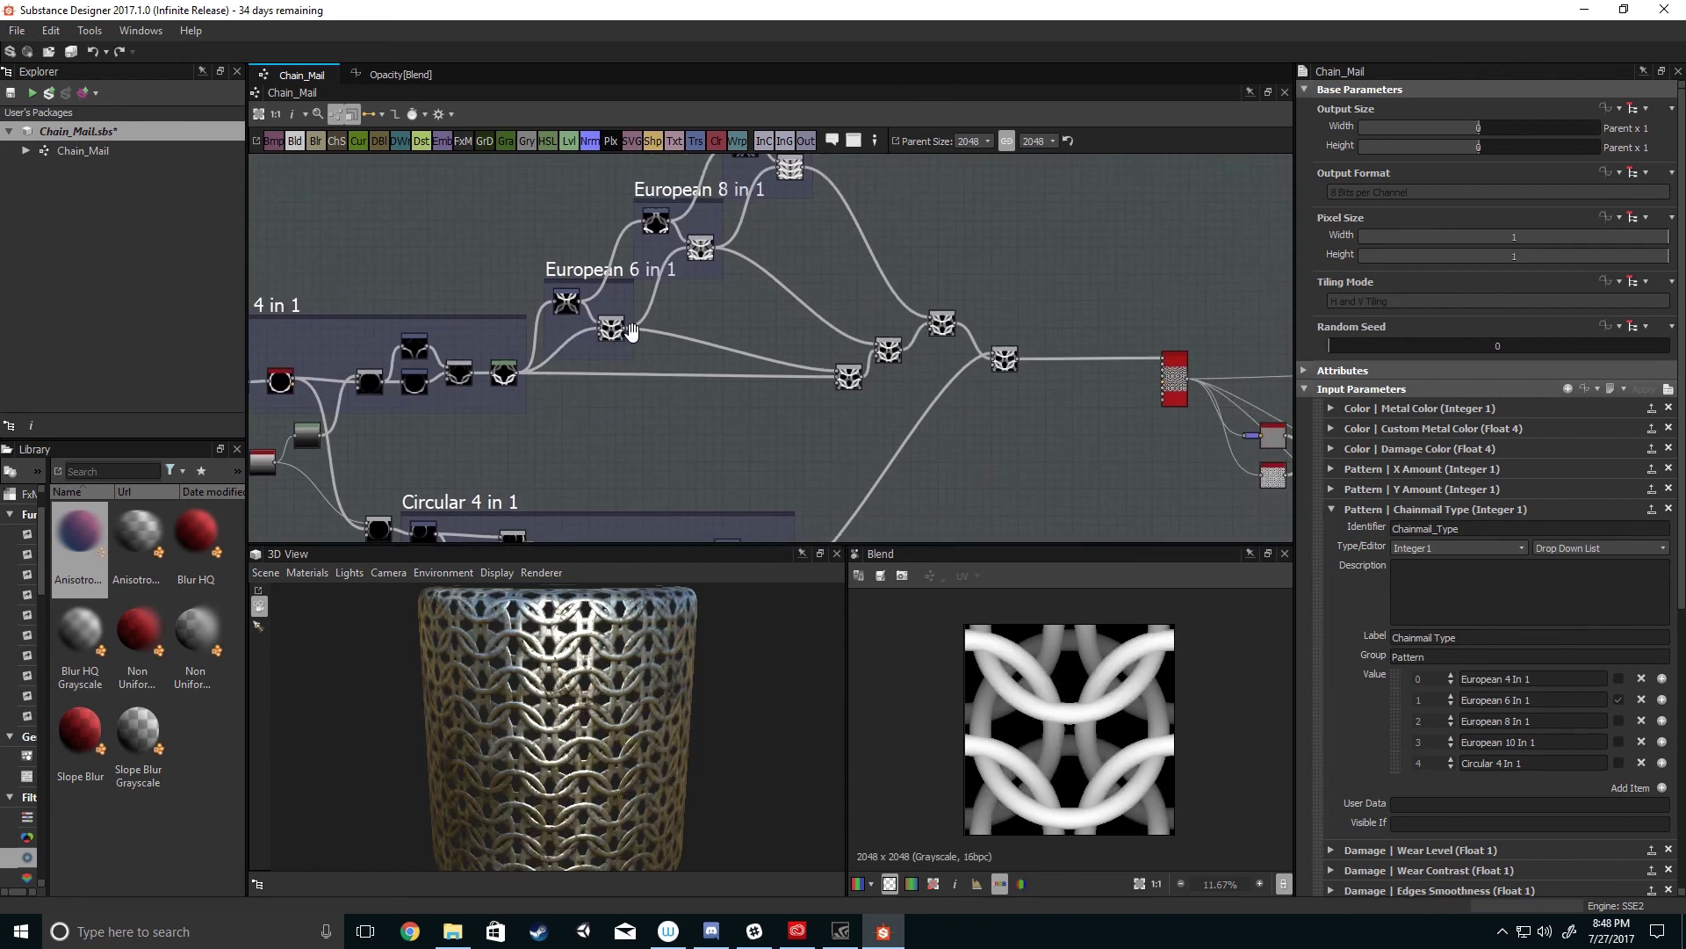
middle_click_drag(667, 297, 629, 342)
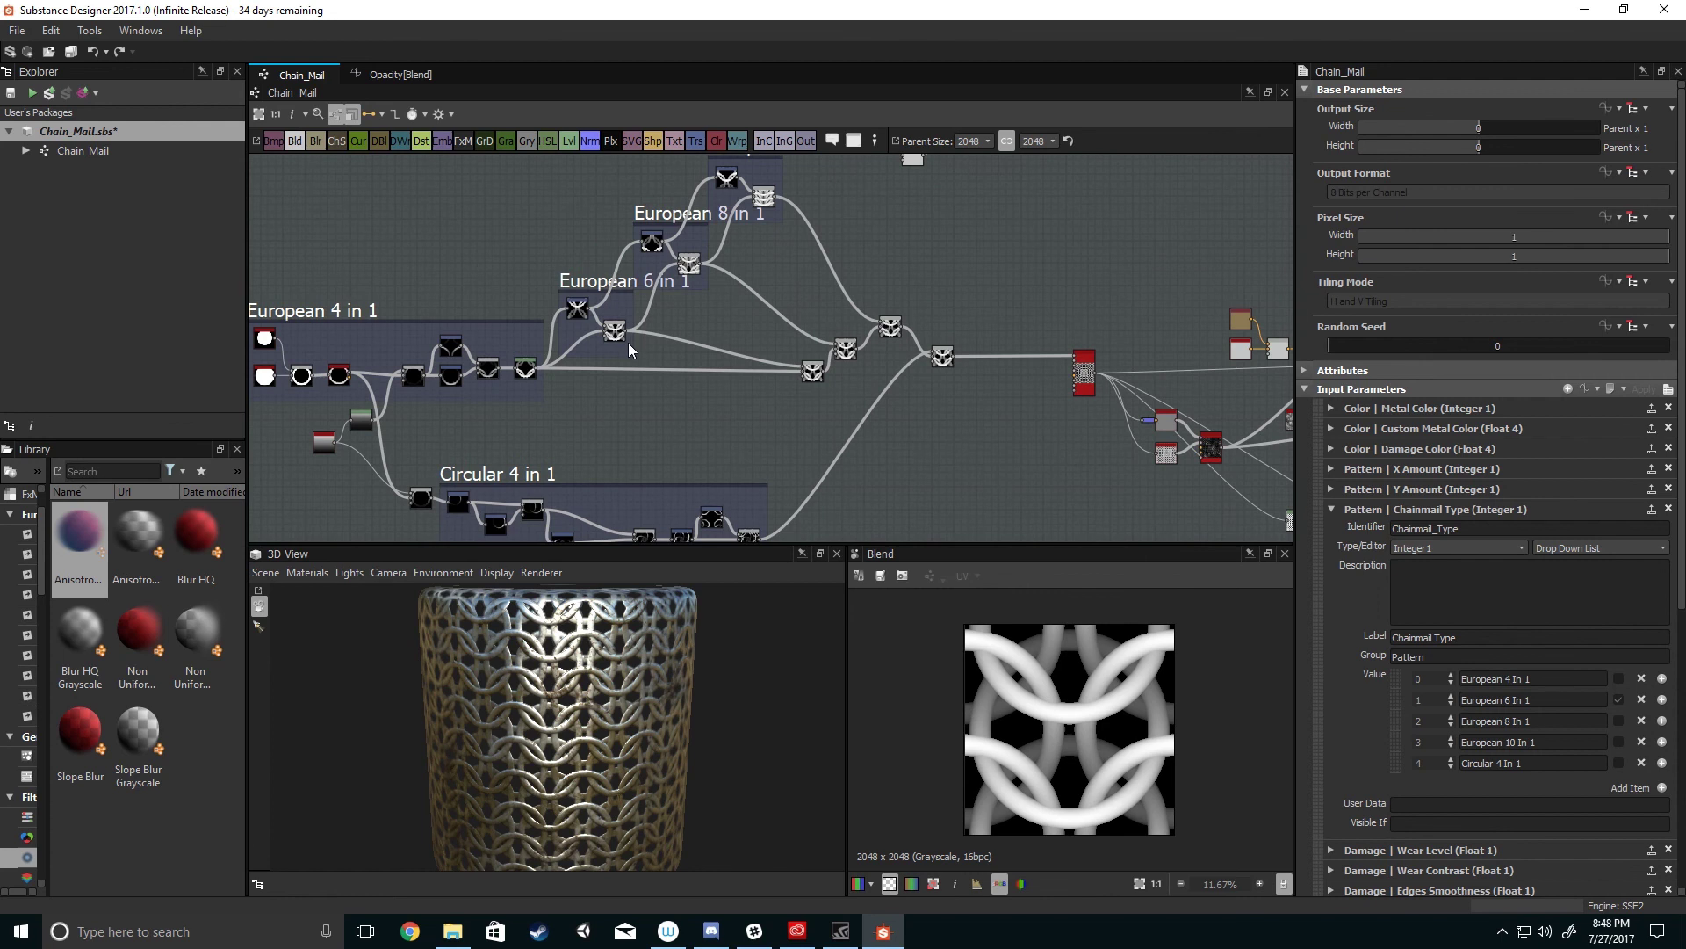
left_click(1619, 720)
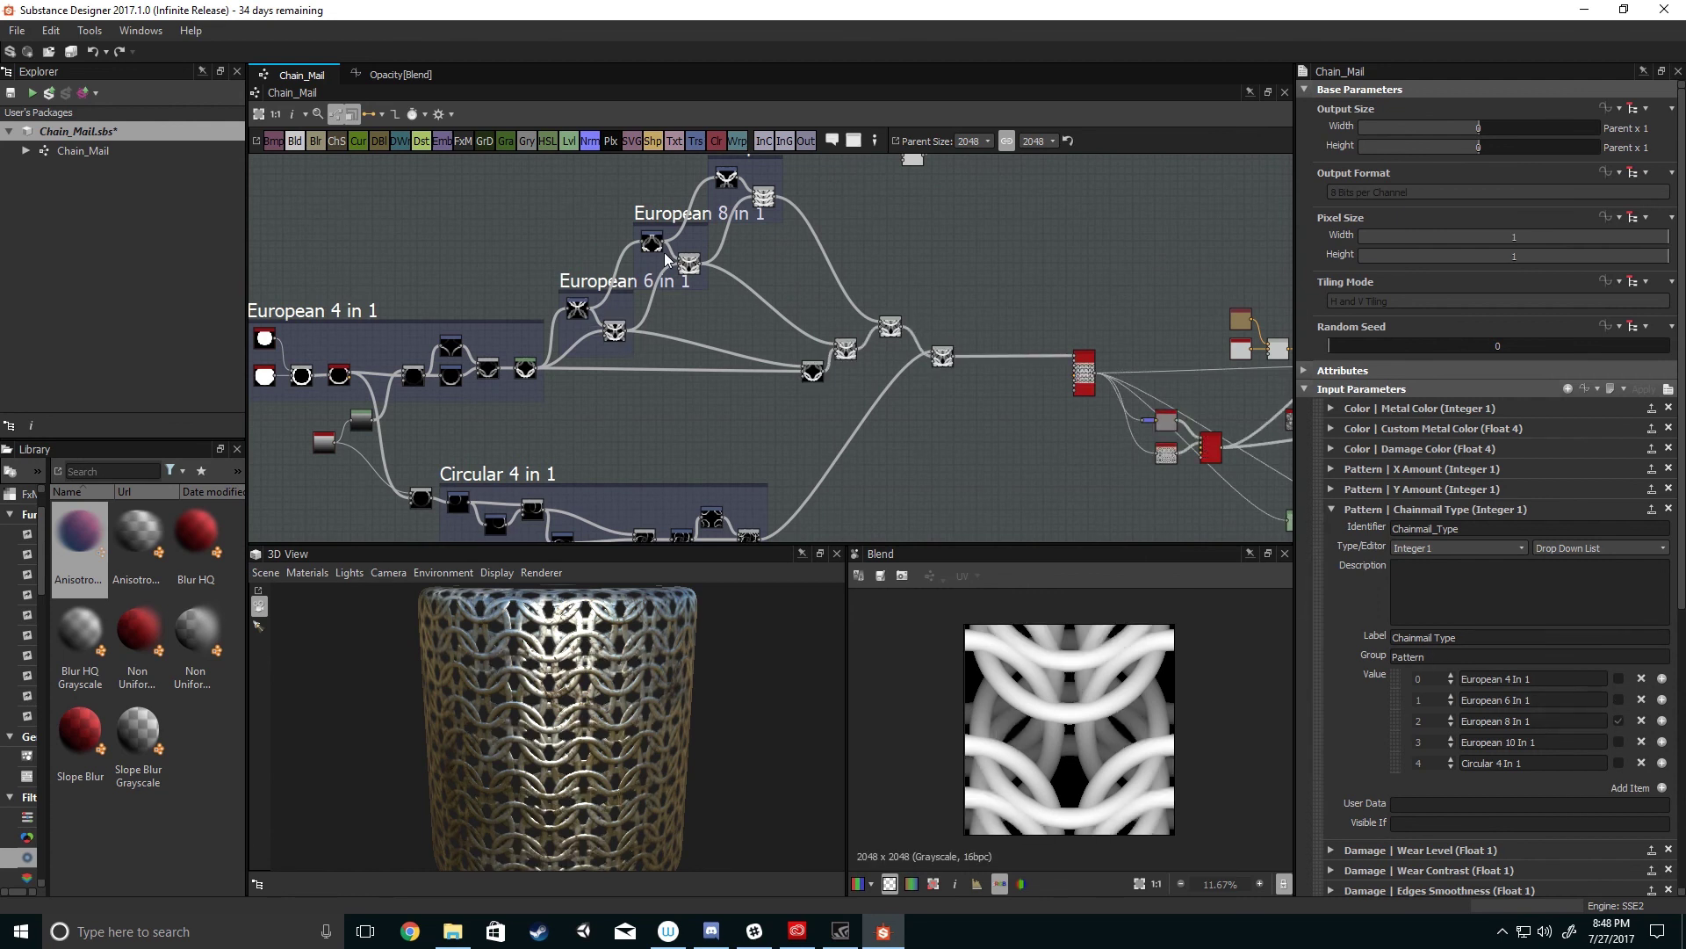
left_click(1618, 741)
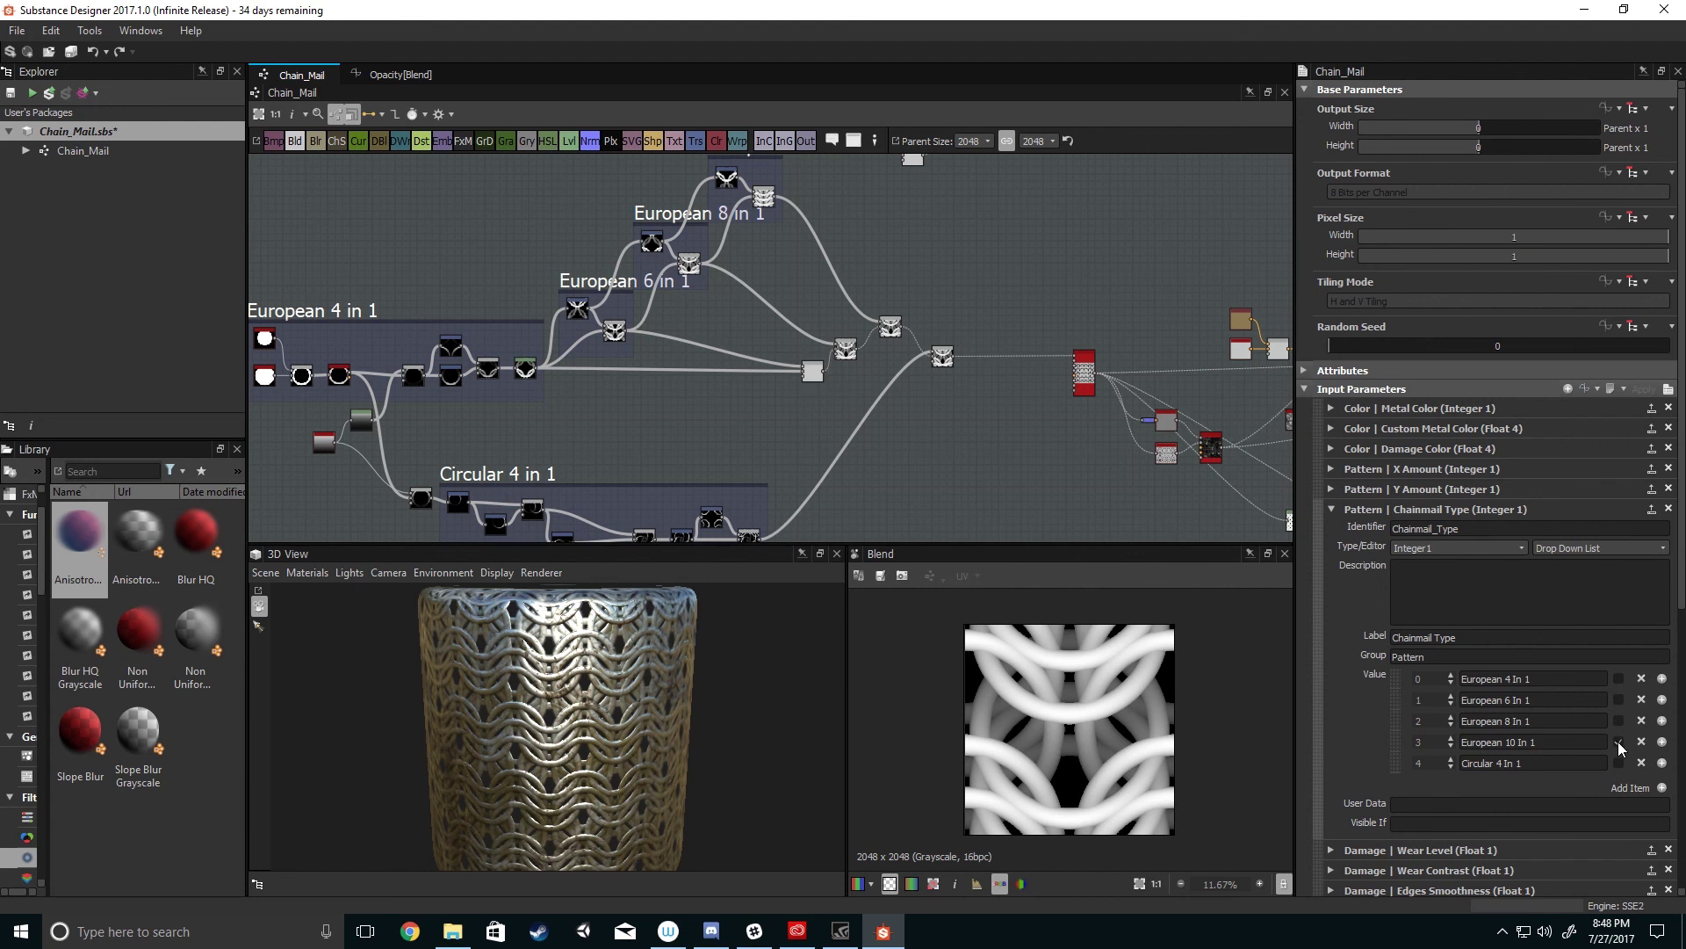
middle_click_drag(836, 325, 813, 372)
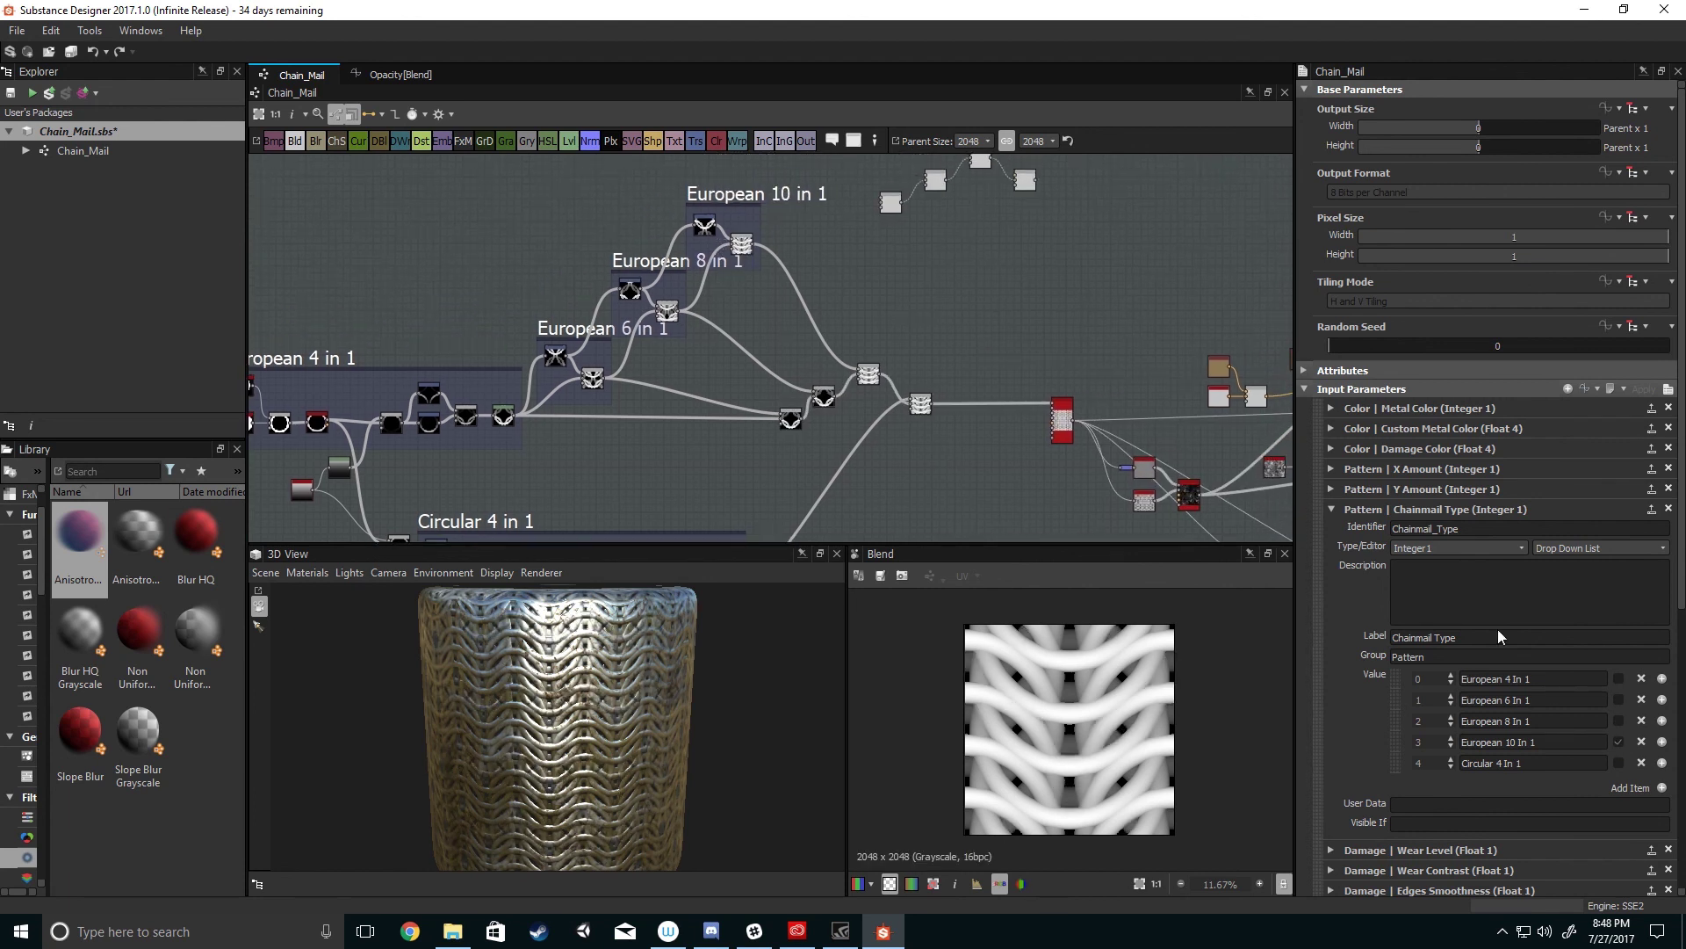
left_click(1619, 762)
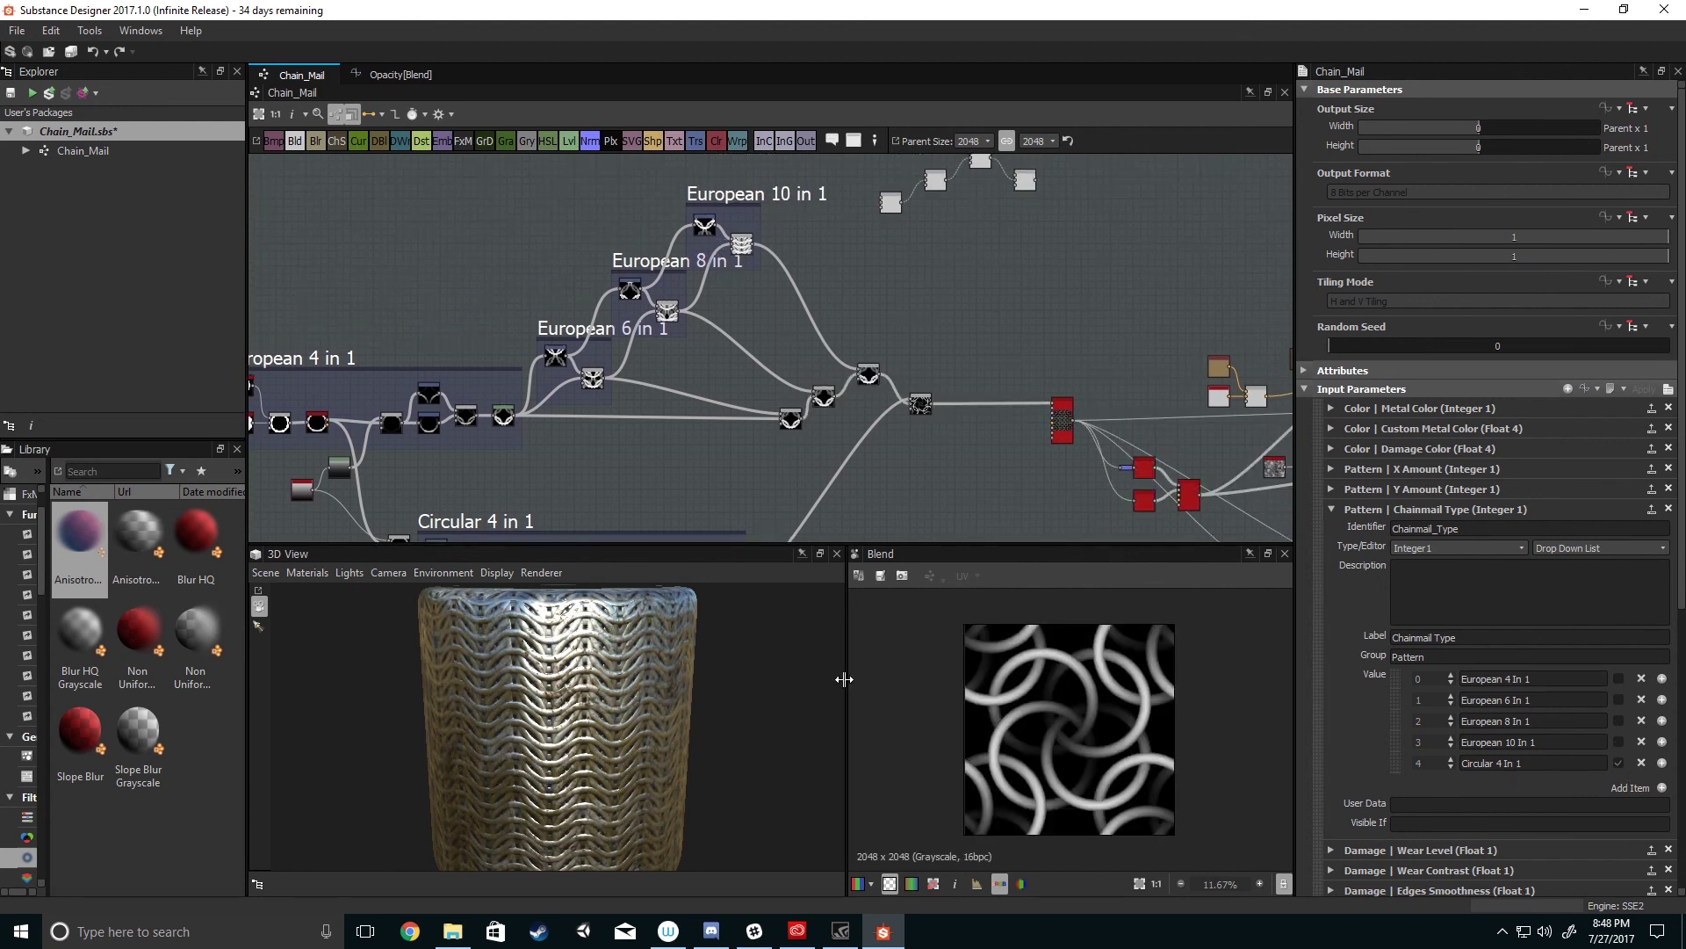
- Review the Chainmail_Type comparison in the first Blend's opacity function and return to the Chain_Mail graph
scroll(894, 365, "up", 5)
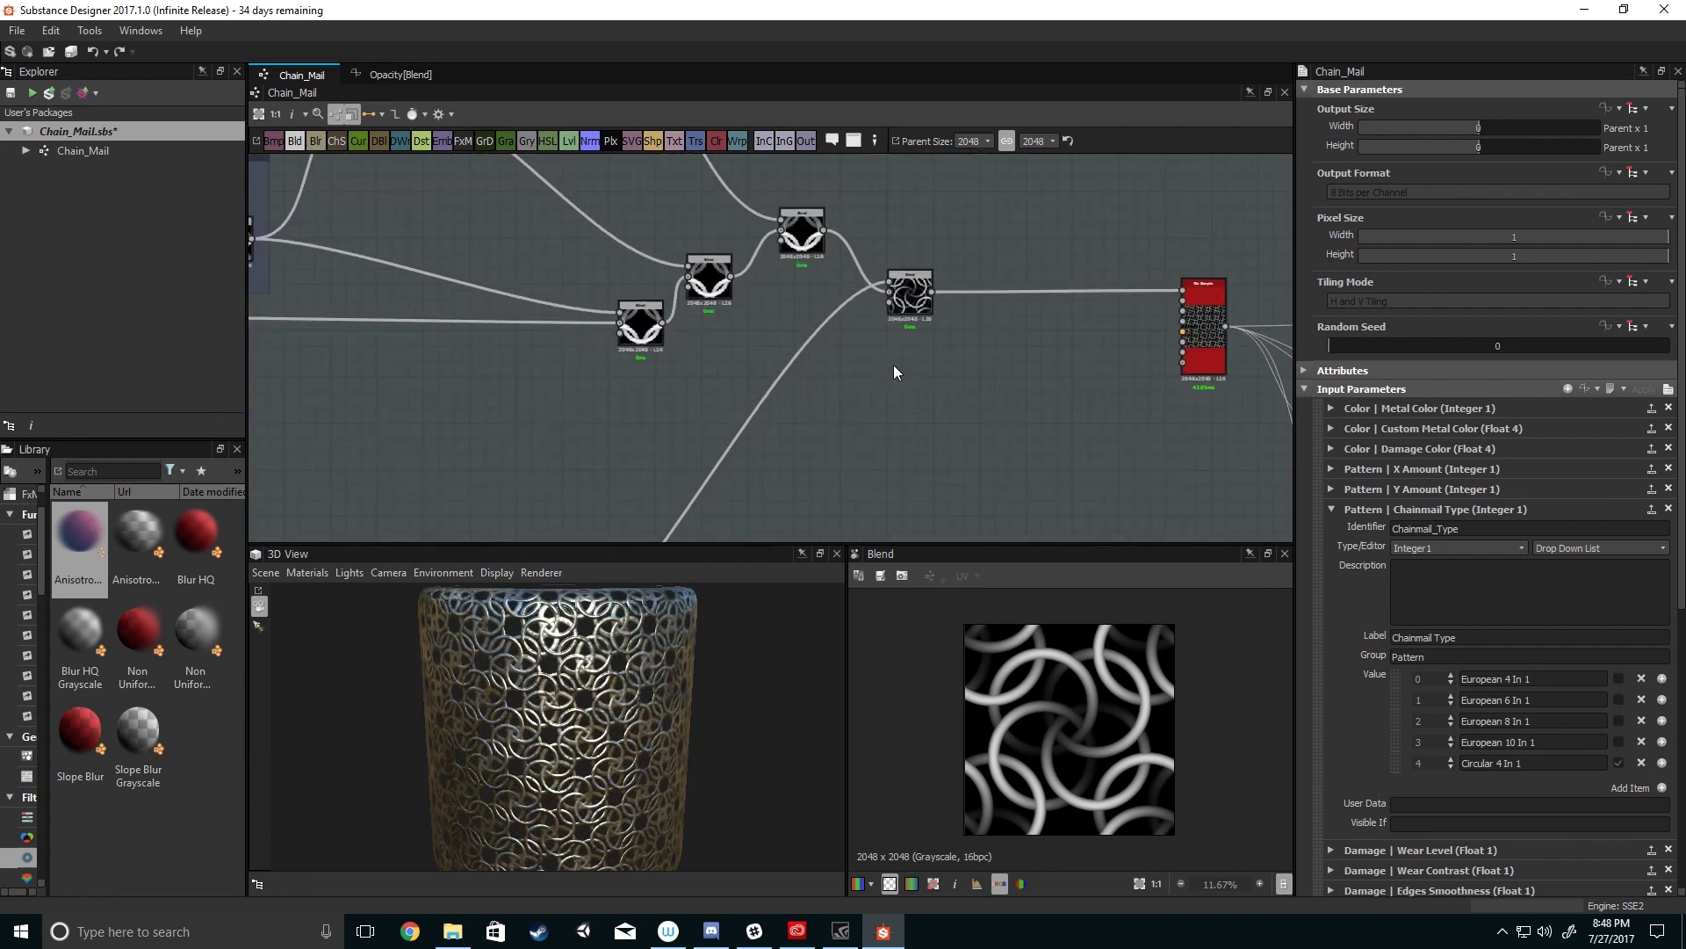
scroll(724, 408, "up", 3)
middle_click_drag(819, 445, 877, 455)
middle_click_drag(922, 391, 972, 332)
left_click(866, 377)
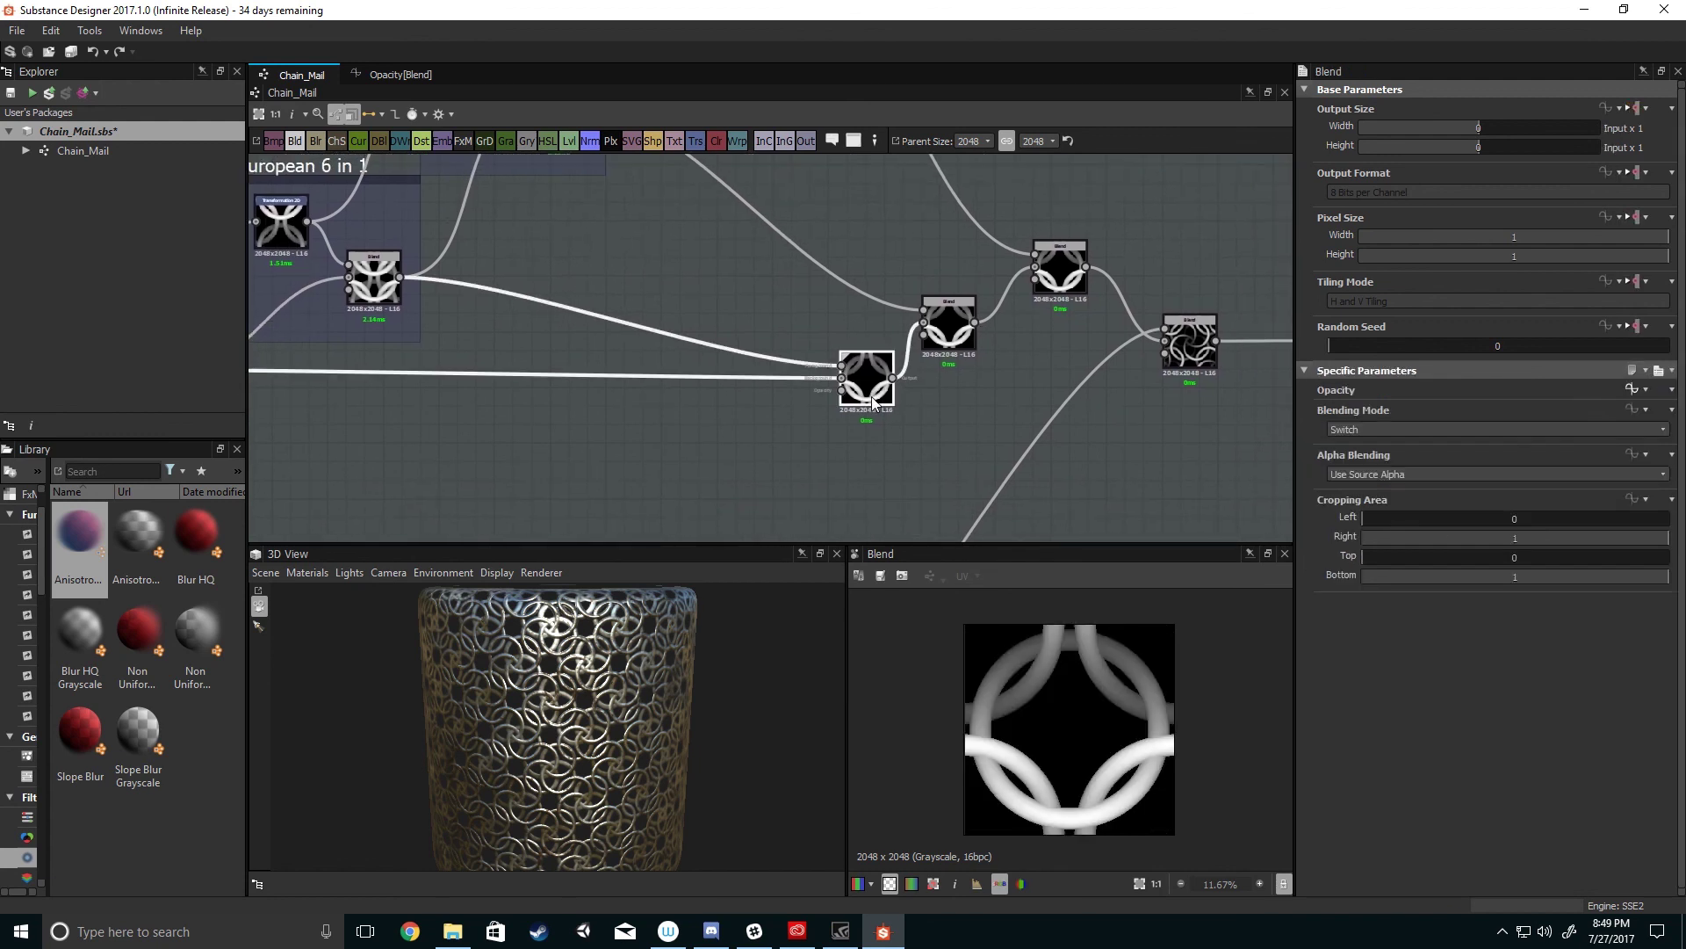
middle_click_drag(1086, 404, 941, 444)
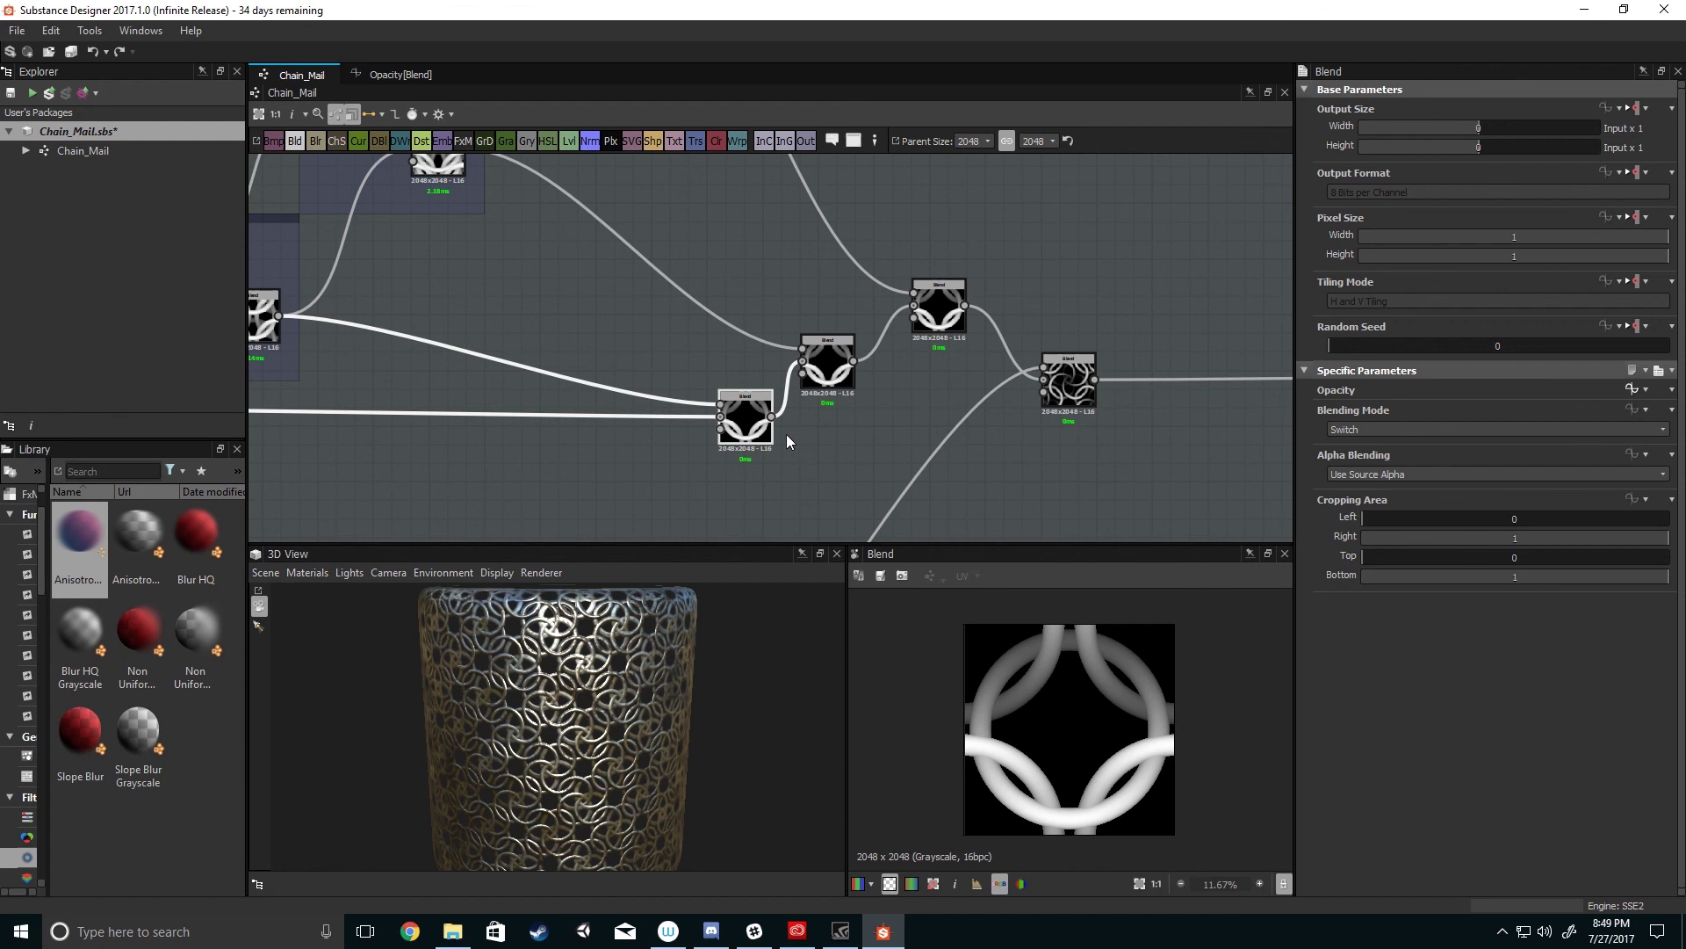
left_click(1631, 389)
middle_click_drag(615, 309, 723, 311)
left_click(856, 486)
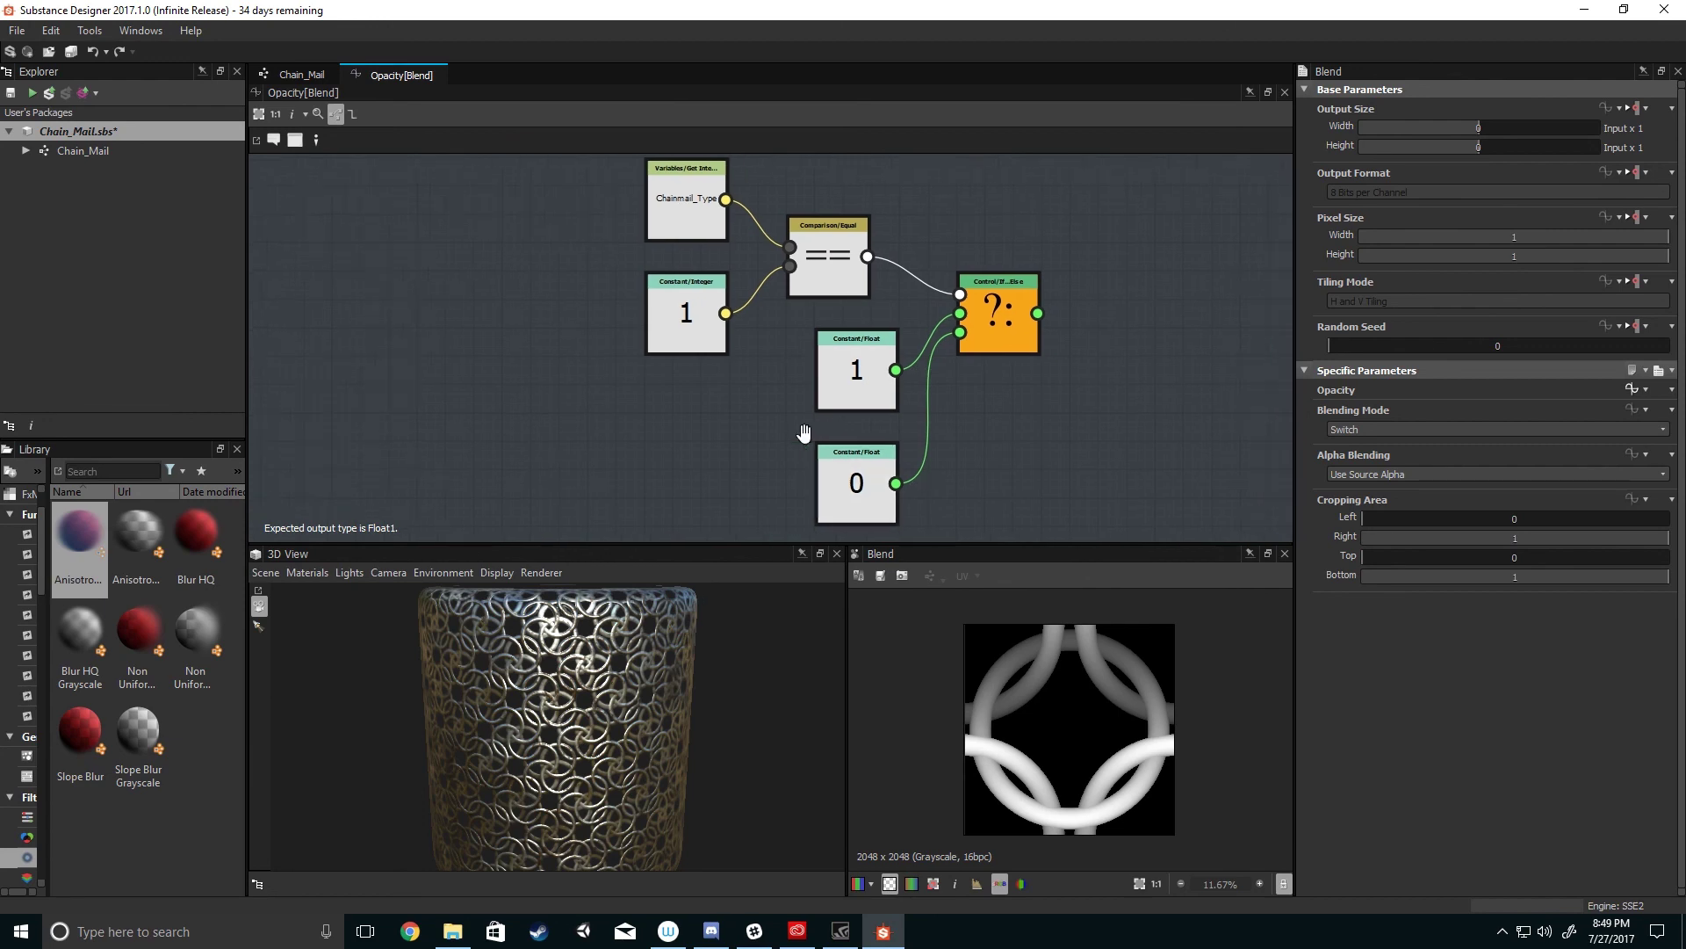
left_click(292, 74)
- Examine how the four Switch-mode Blend nodes pass the chainmail patterns along the chain to the Tile Sampler
middle_click_drag(778, 356, 858, 388)
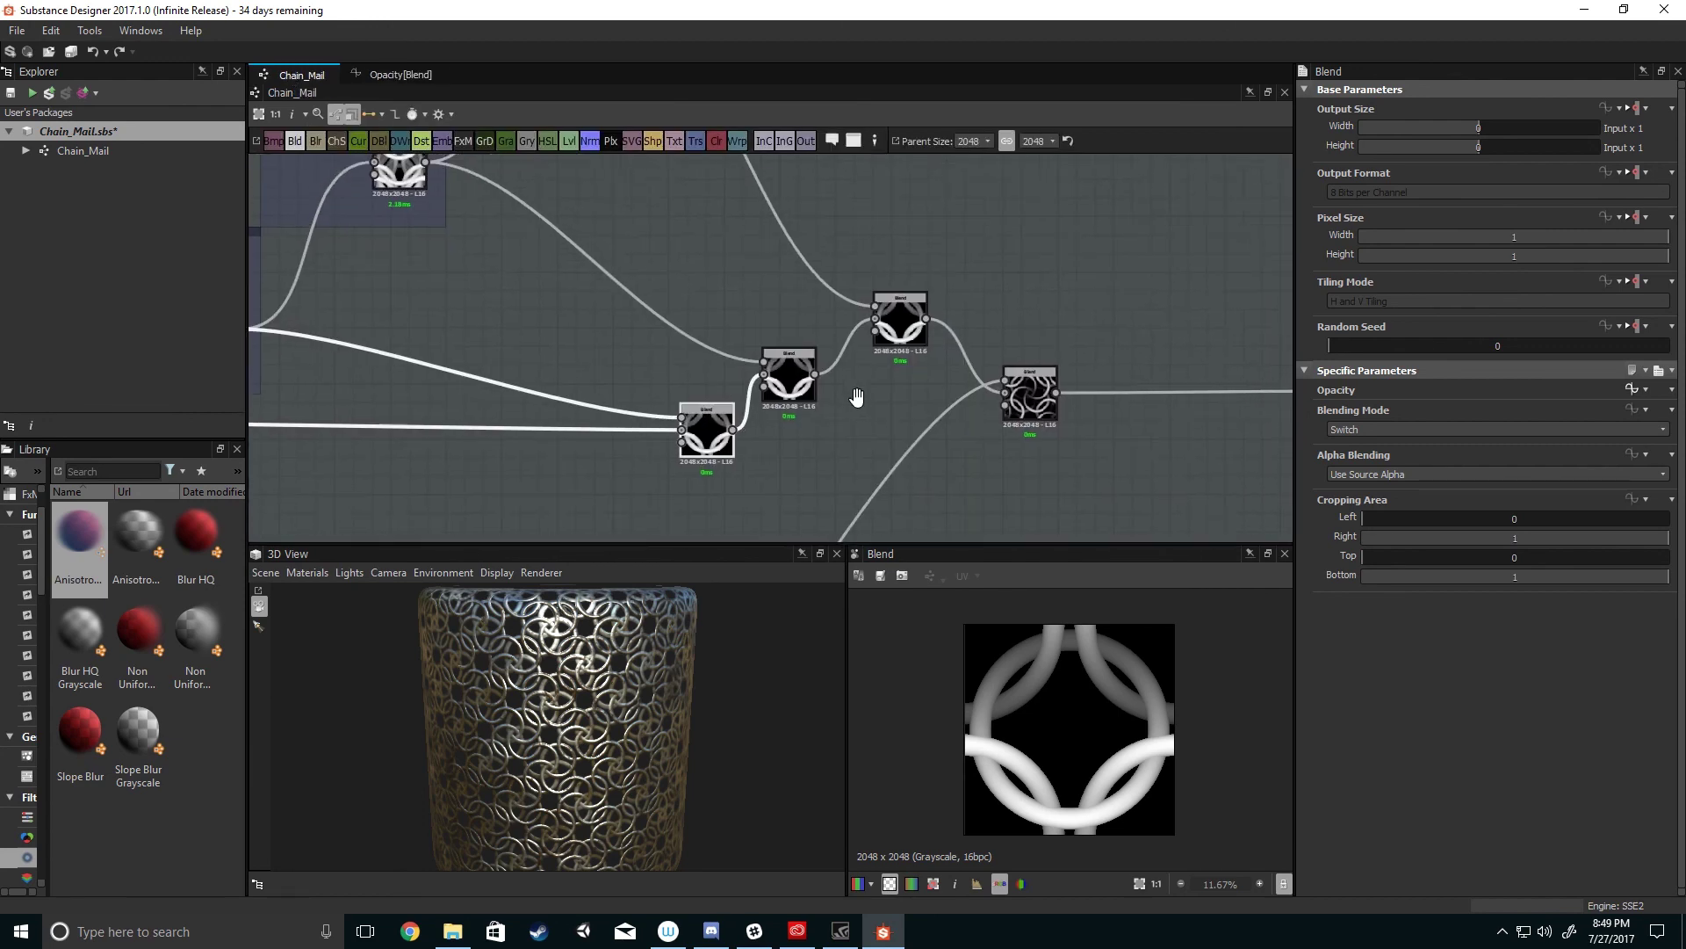
scroll(890, 353, "down", 3)
scroll(900, 338, "down", 2)
scroll(931, 369, "up", 4)
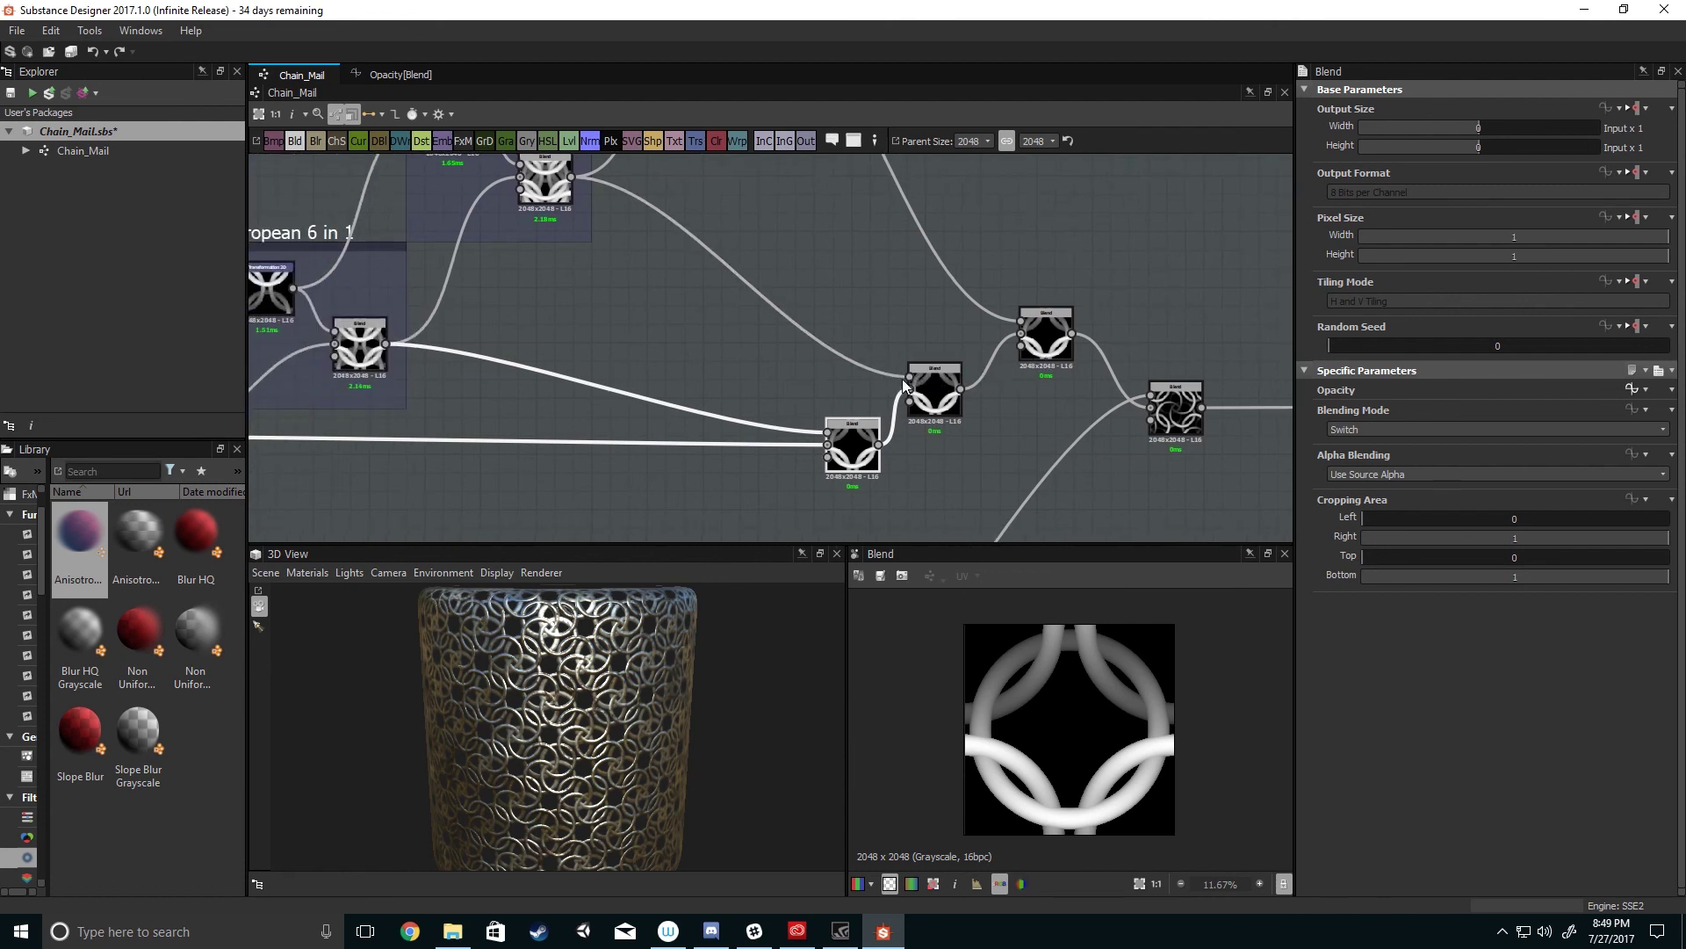
scroll(908, 376, "up", 2)
middle_click_drag(908, 376, 705, 317)
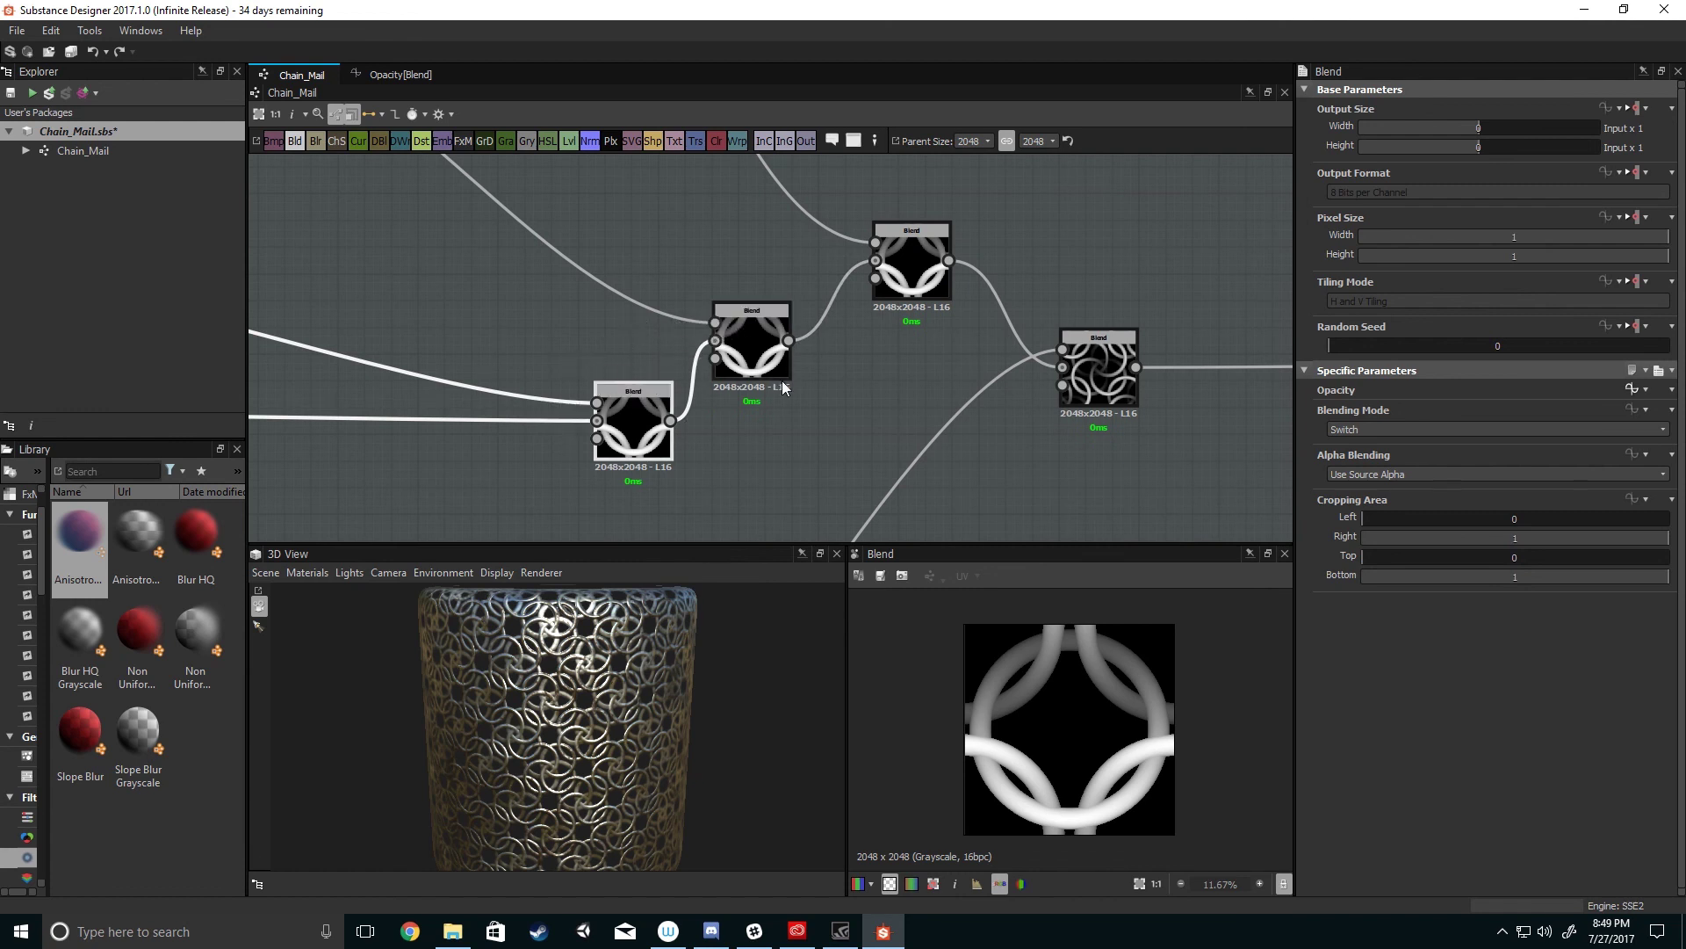
middle_click_drag(752, 344, 919, 372)
scroll(706, 401, "down", 3)
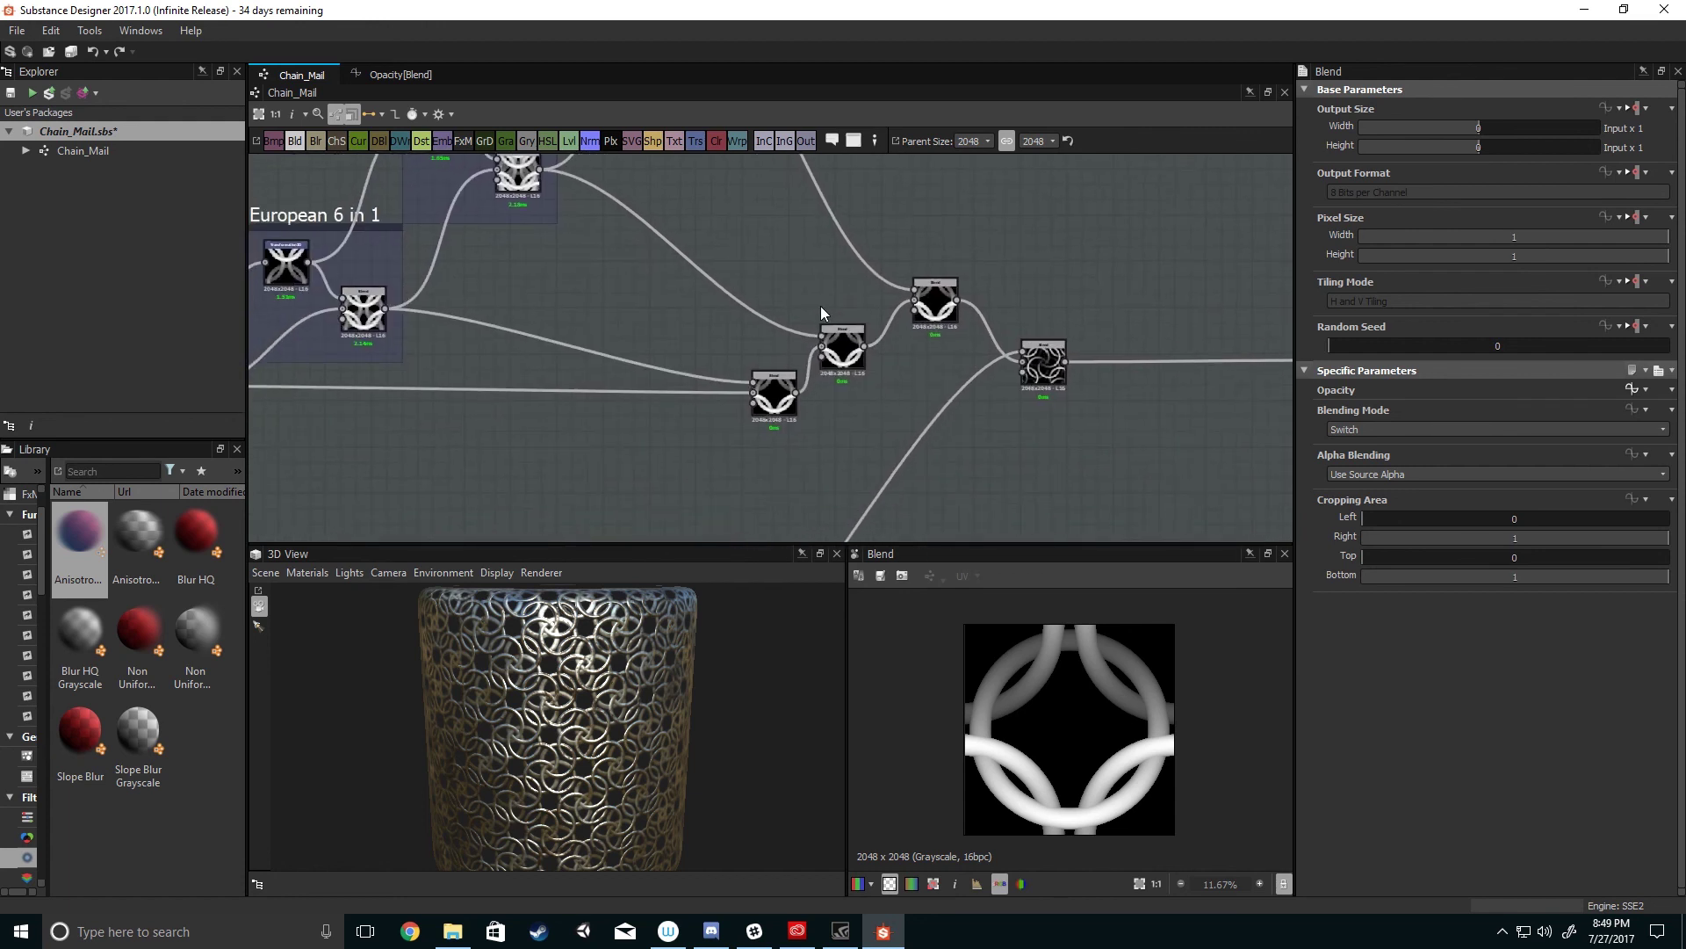
middle_click_drag(832, 351, 707, 410)
scroll(846, 415, "up", 2)
middle_click_drag(846, 414, 898, 306)
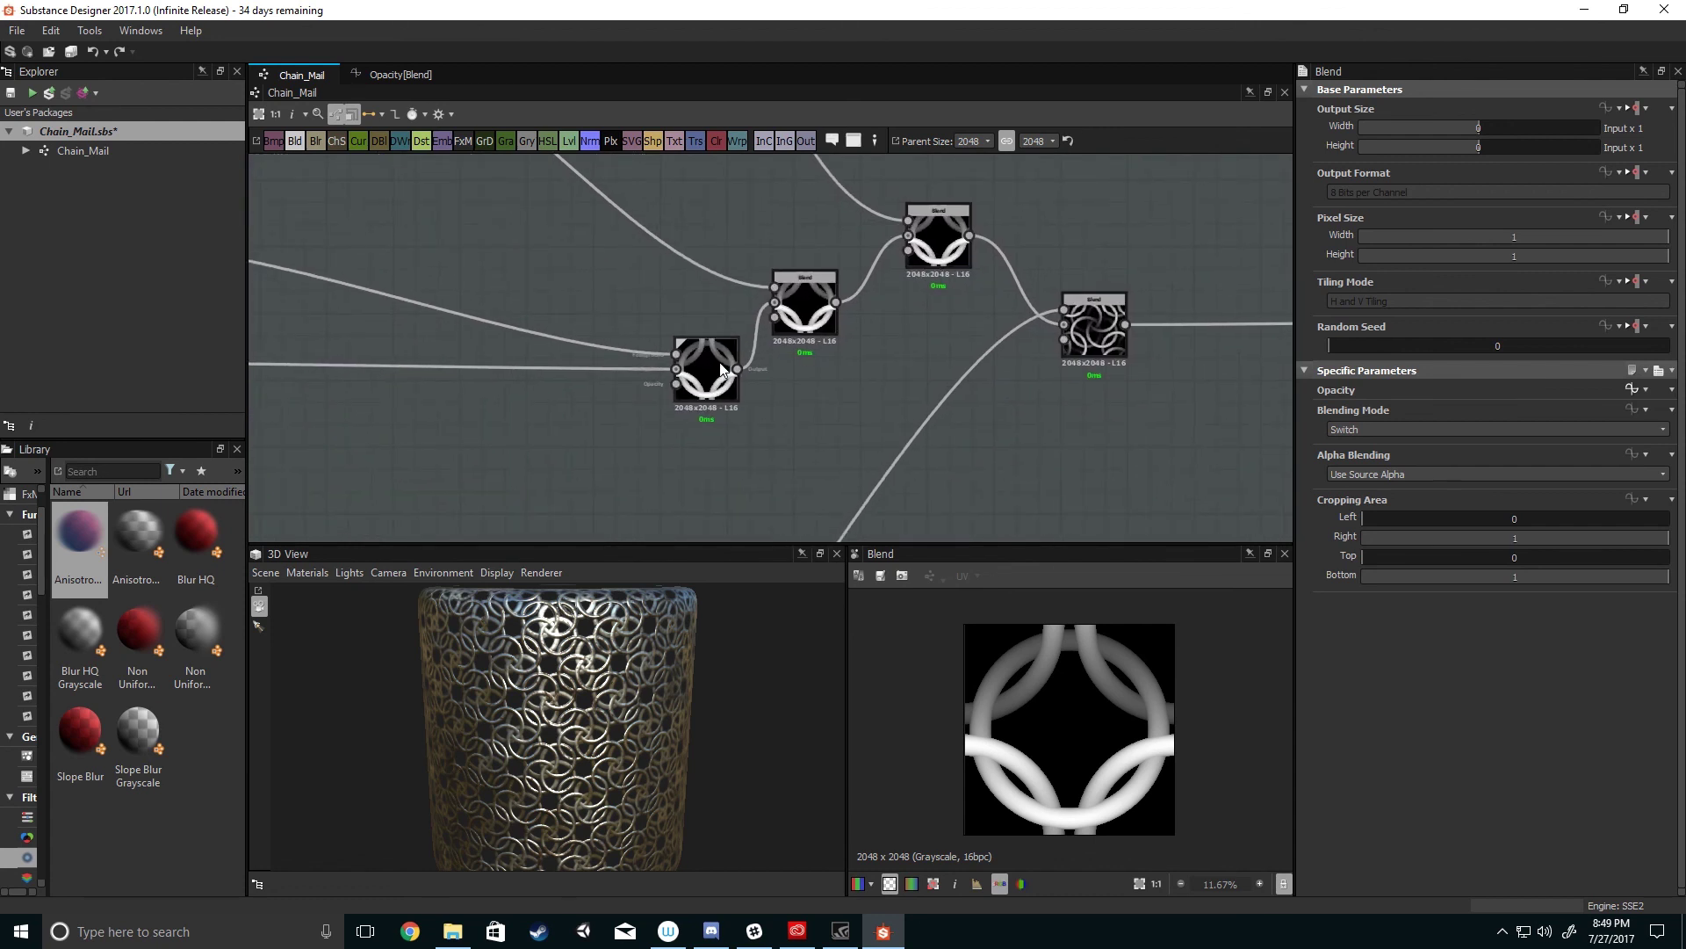
middle_click_drag(766, 321, 708, 388)
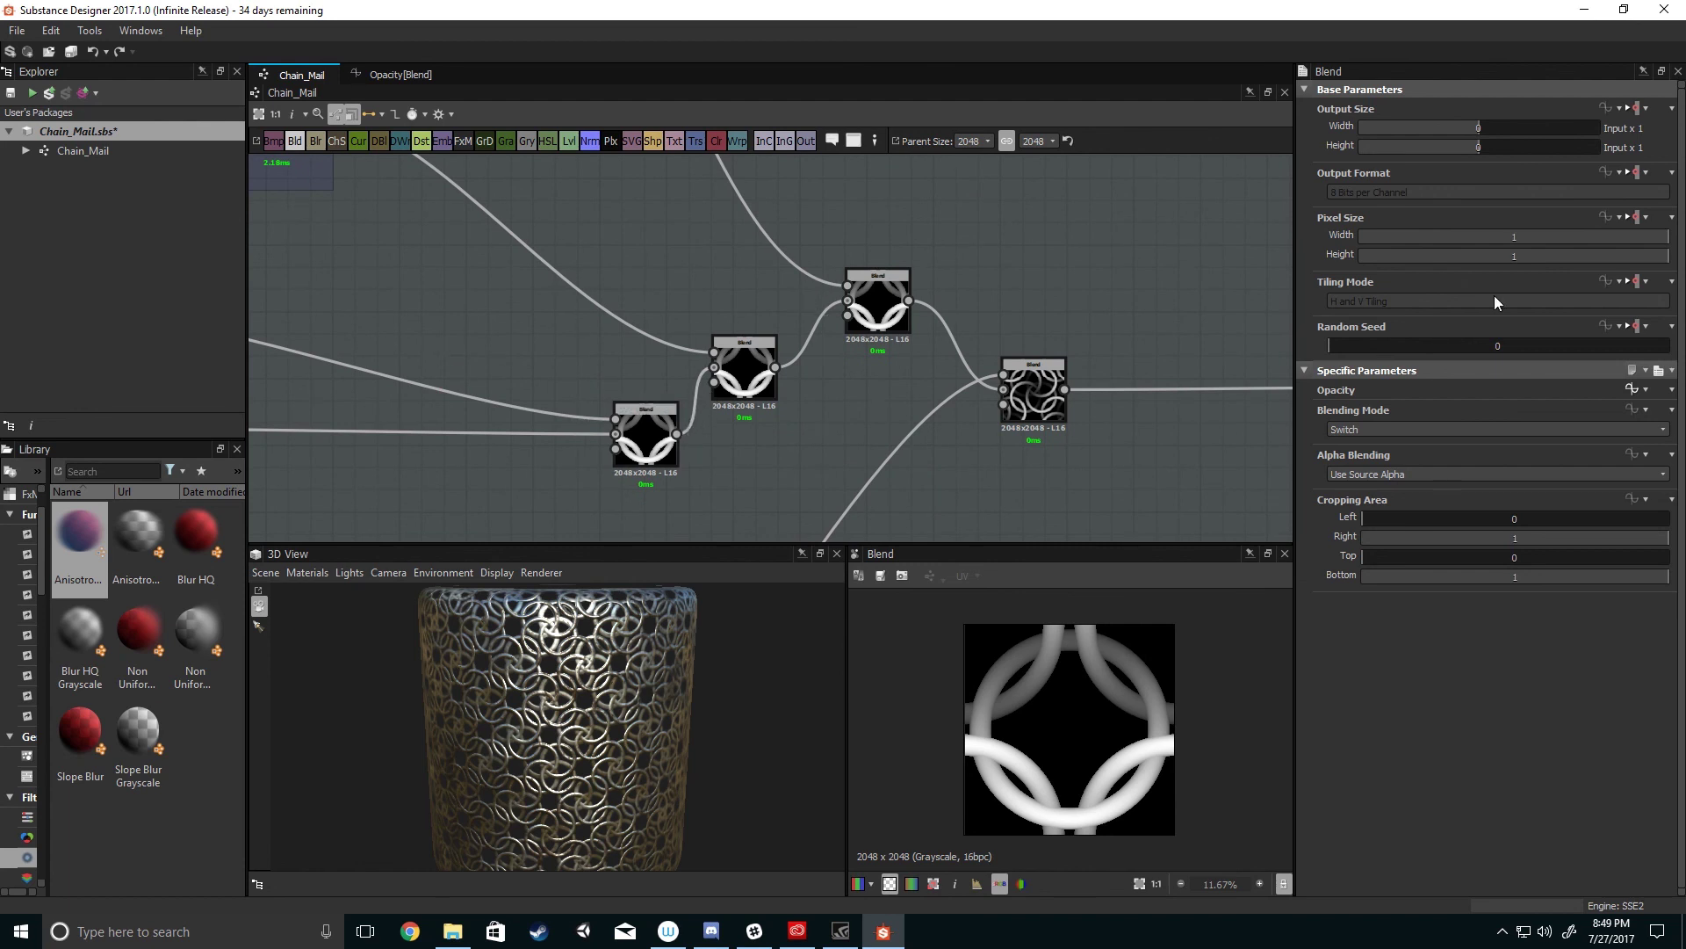
middle_click_drag(1121, 346, 1212, 262)
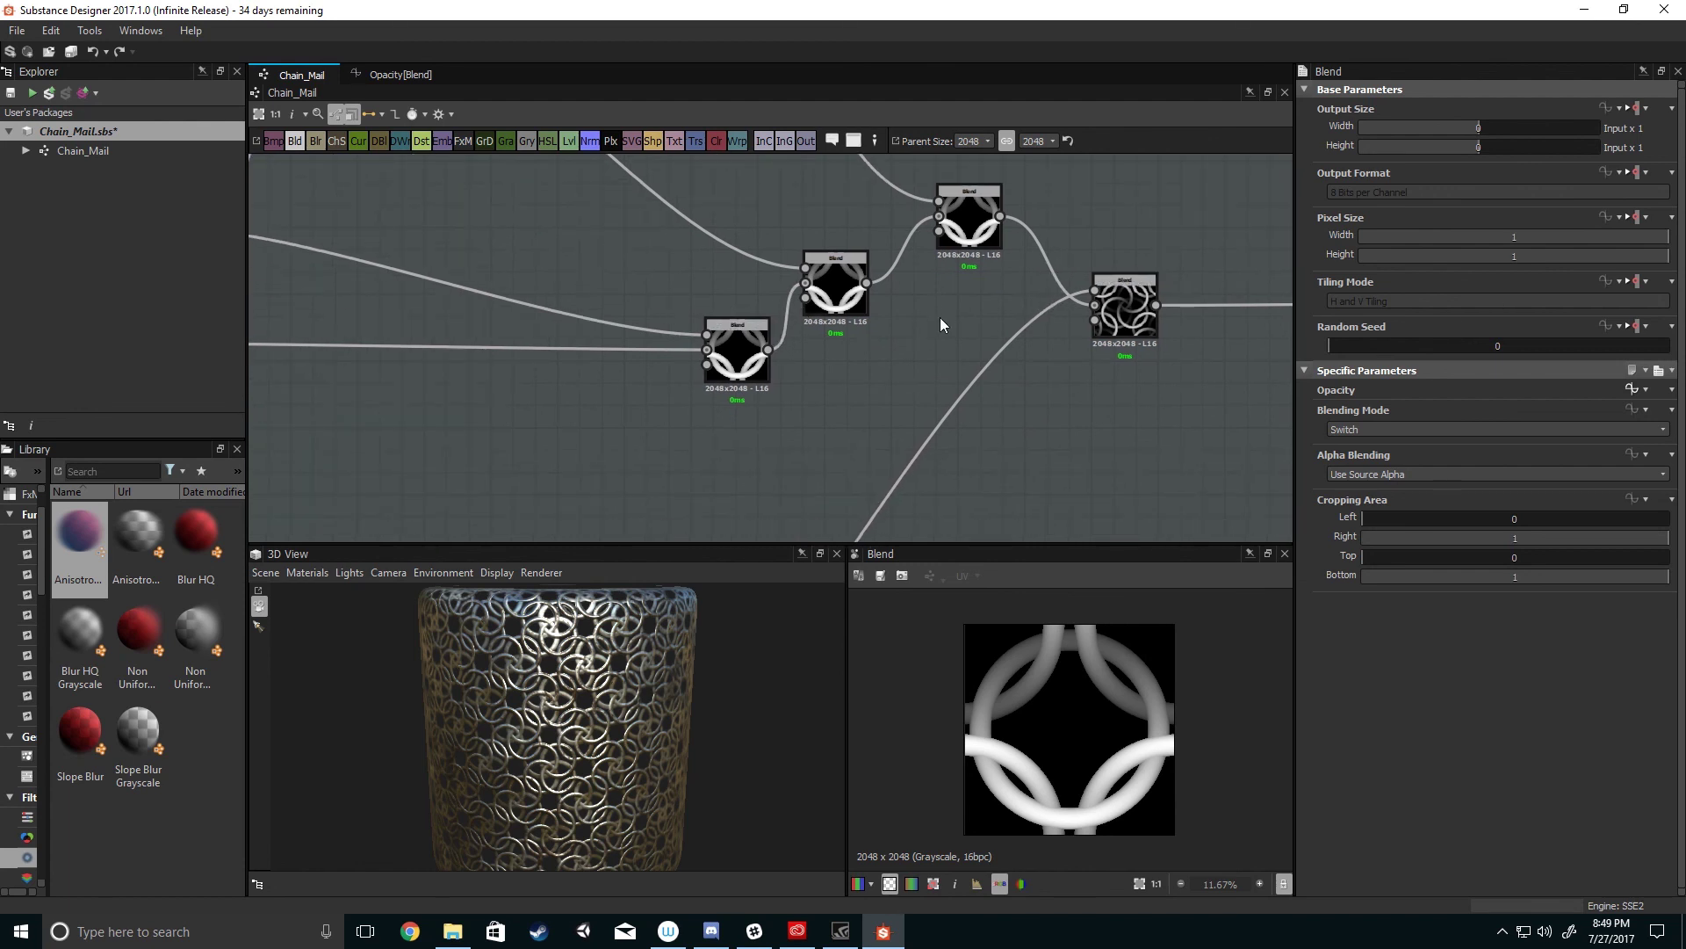
middle_click_drag(939, 324, 778, 410)
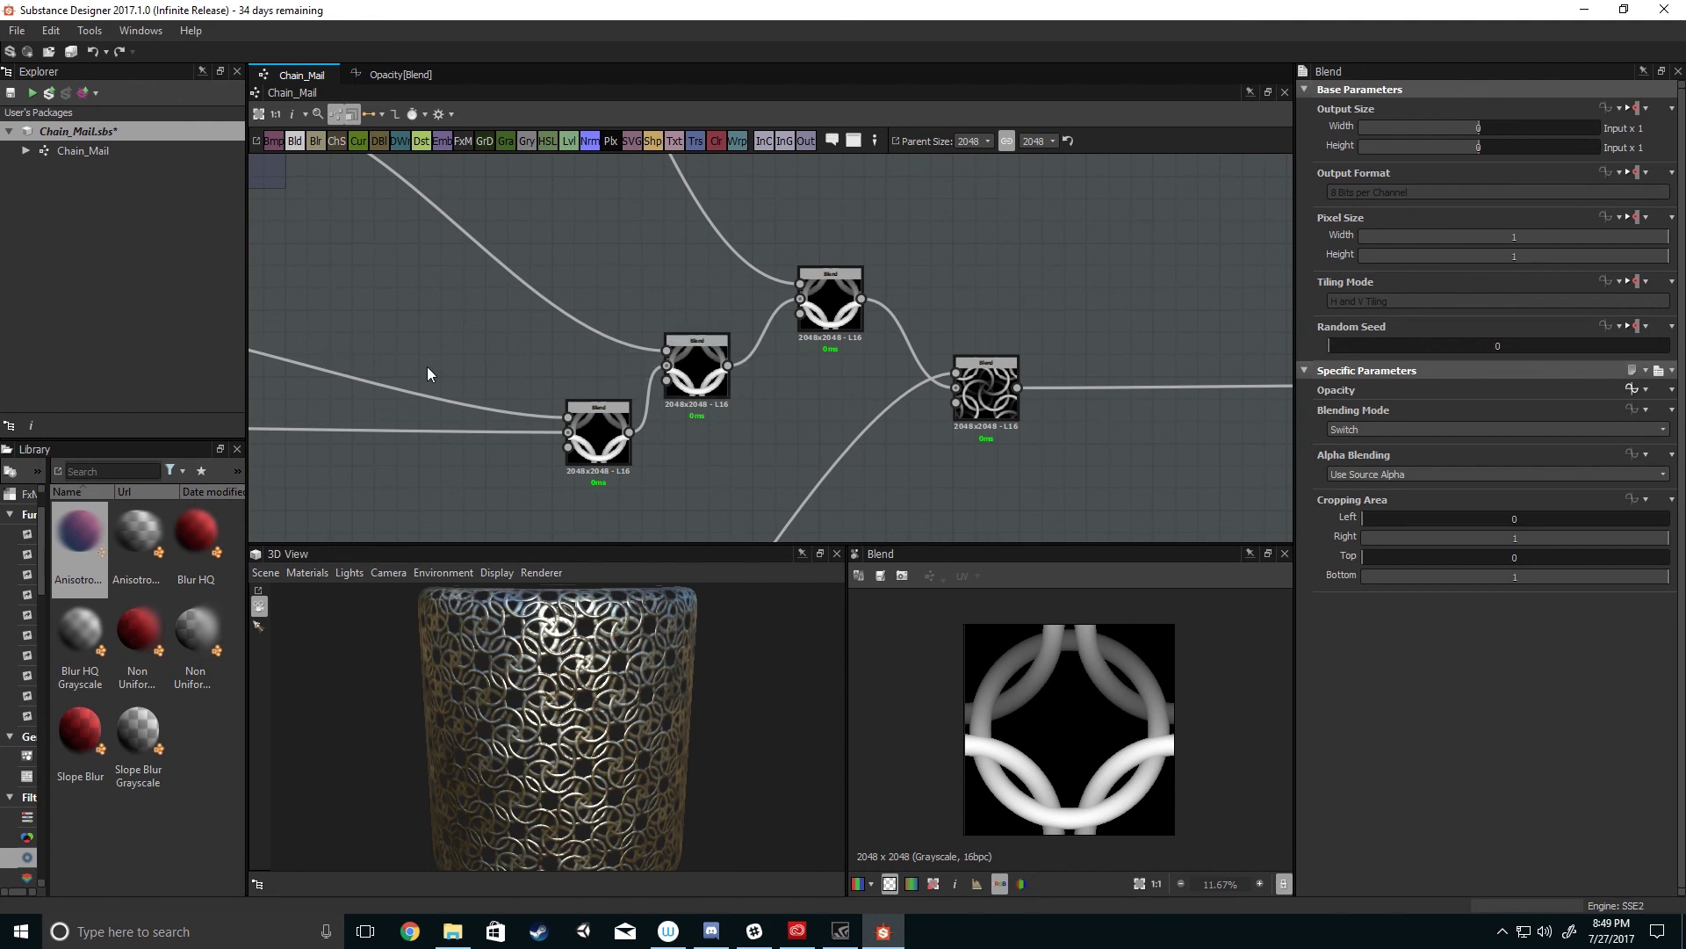
middle_click_drag(1115, 367, 1024, 297)
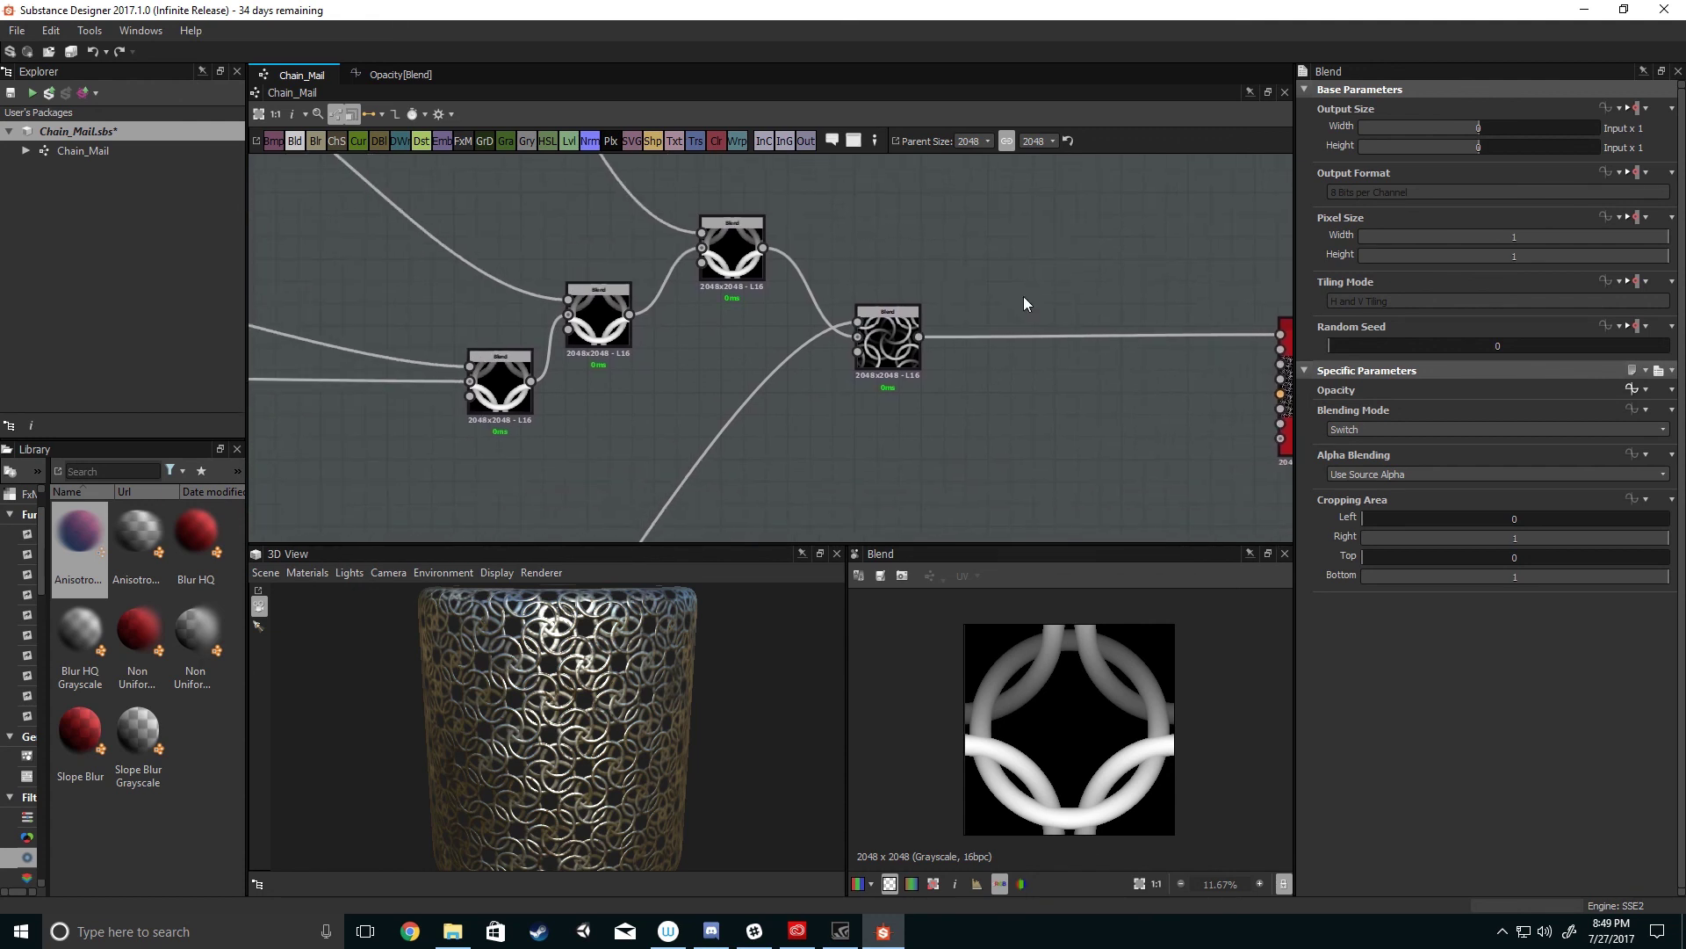
scroll(1024, 297, "down", 2)
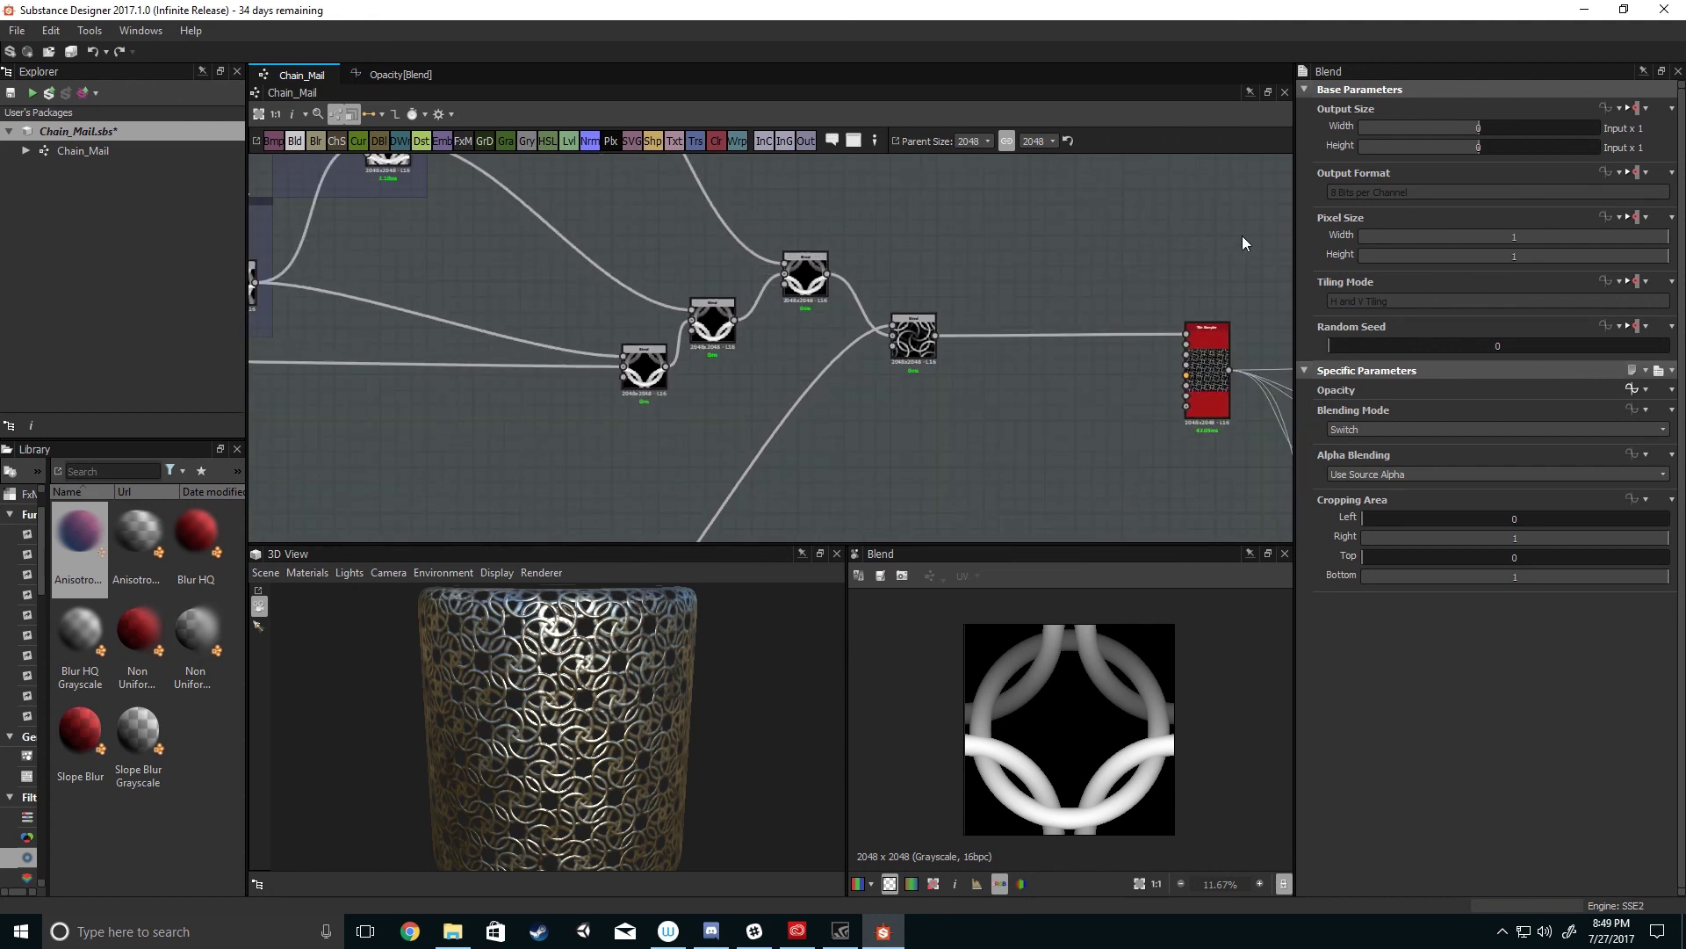
scroll(685, 287, "down", 2)
scroll(617, 402, "down", 1)
middle_click_drag(619, 400, 778, 409)
scroll(767, 418, "down", 2)
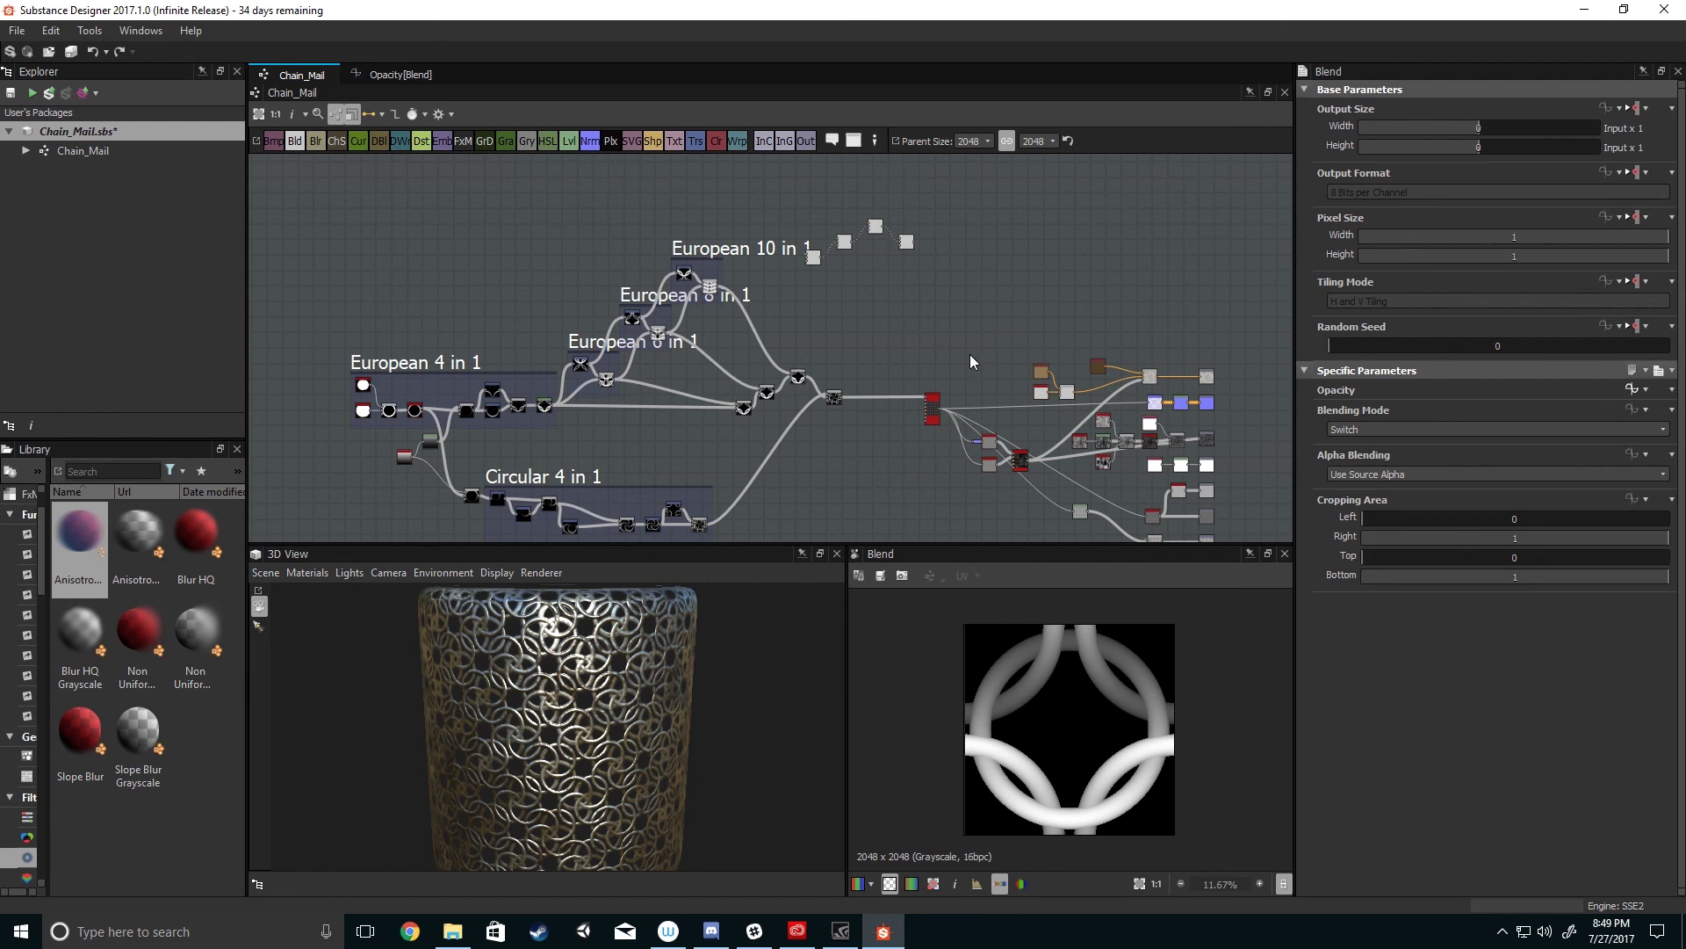
- Delete the four unused, disconnected Blend nodes beside the European 10 in 1 frame
scroll(925, 339, "up", 1)
middle_click_drag(915, 325, 995, 354)
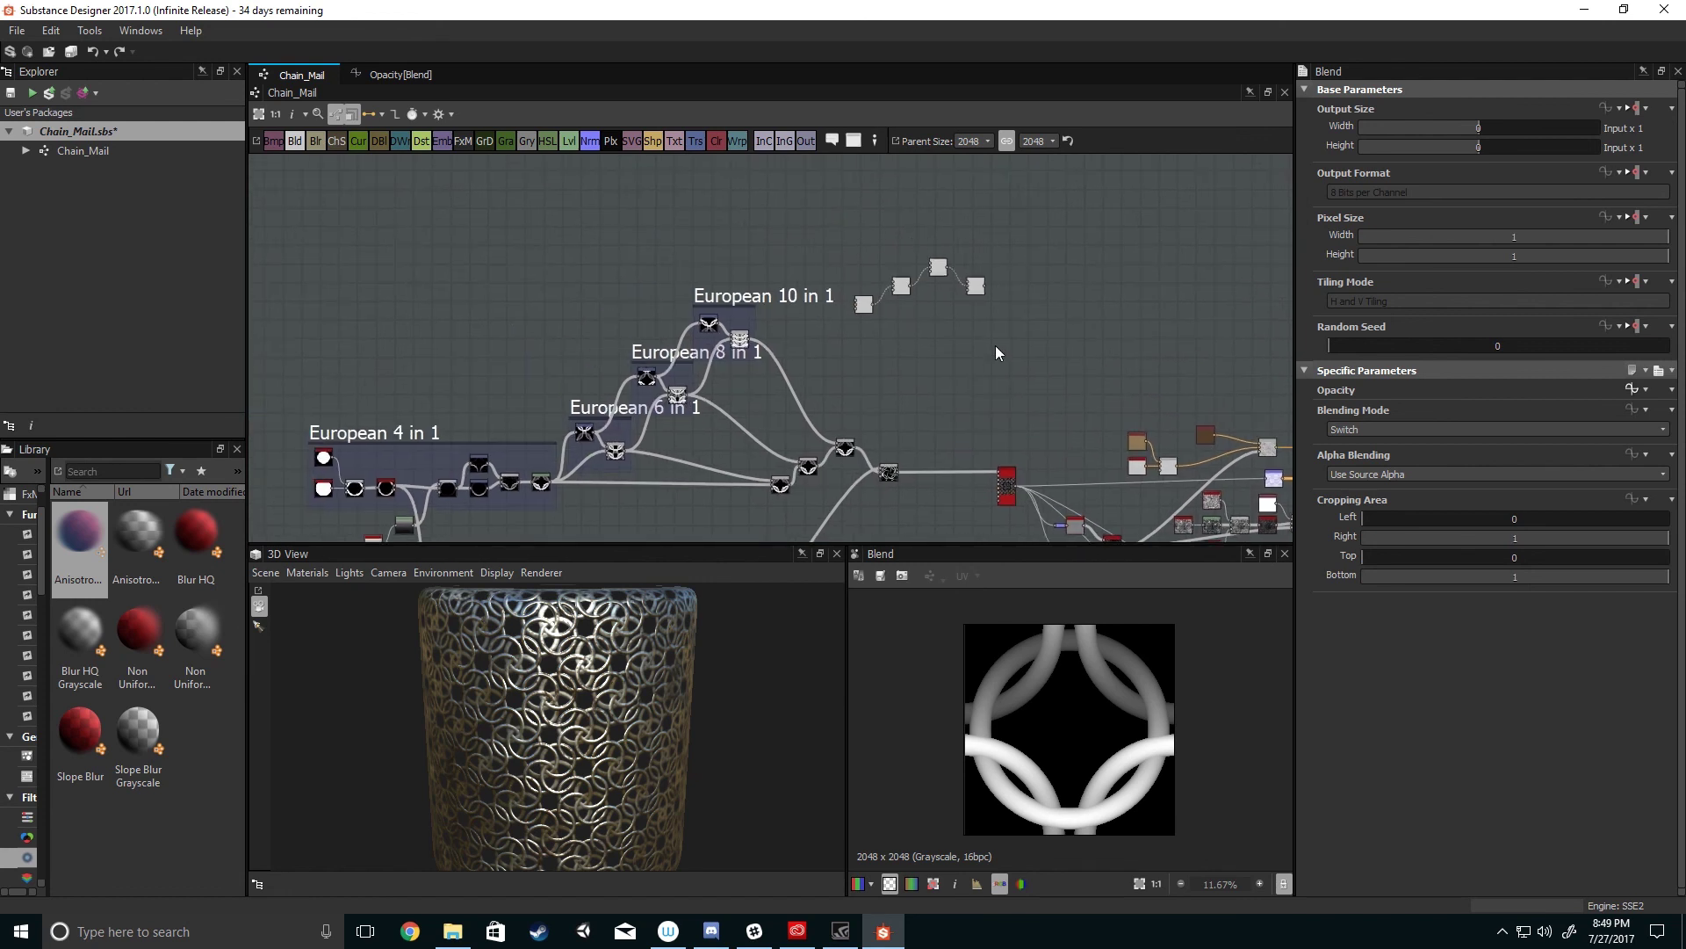
left_click(824, 249)
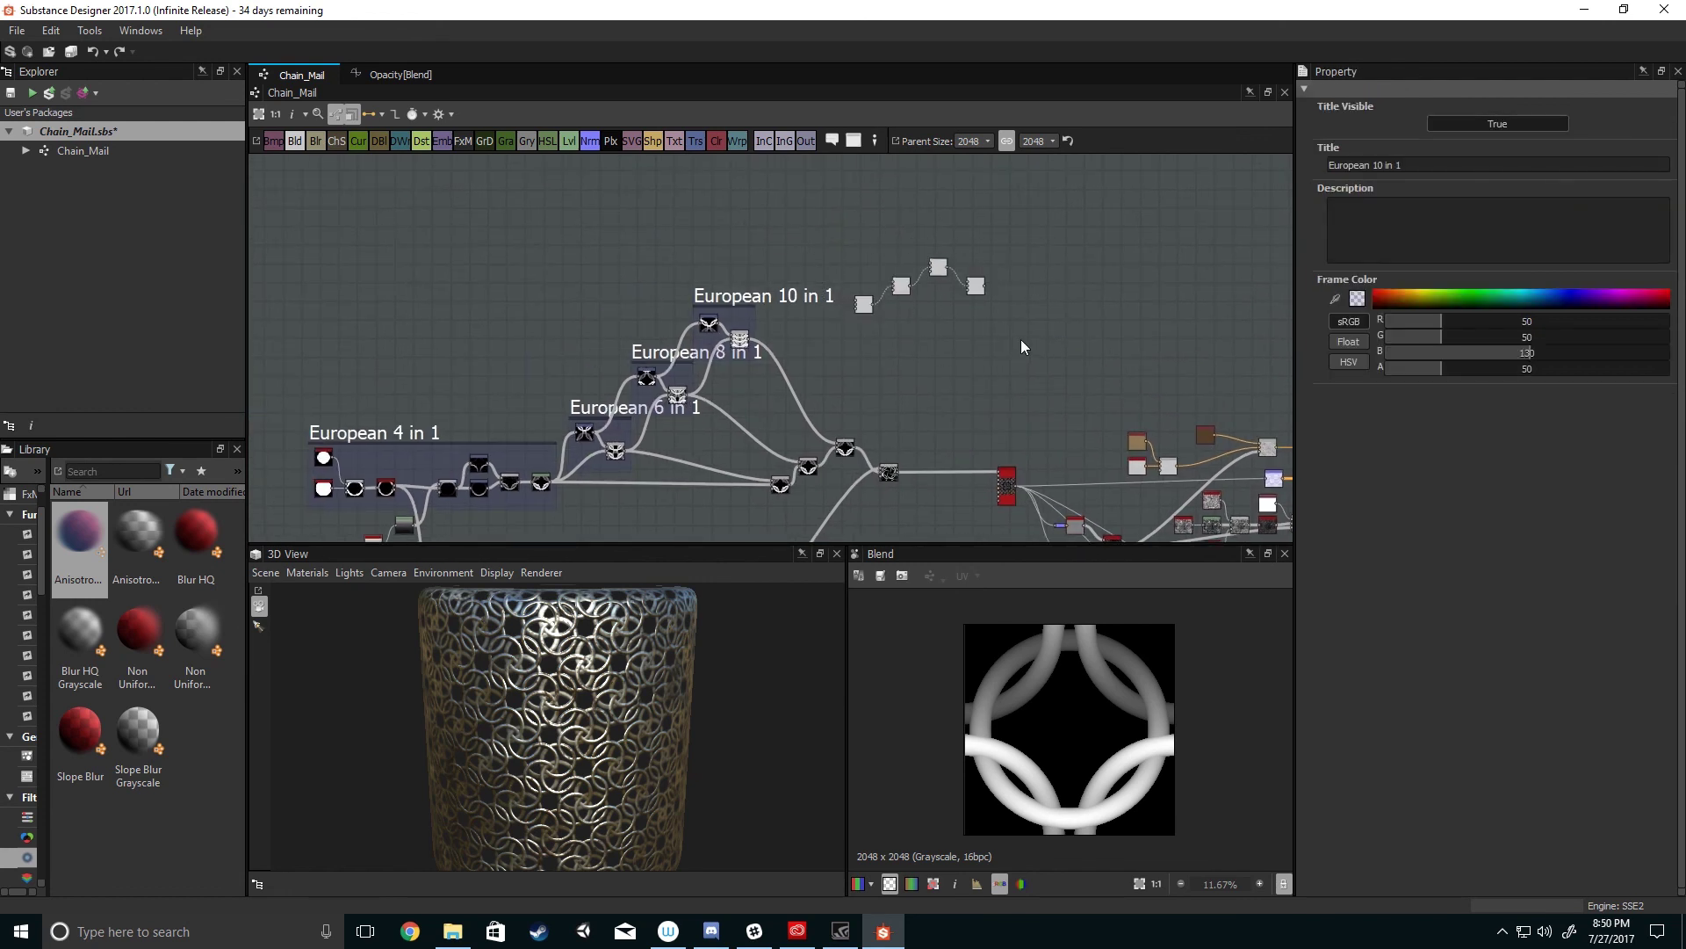
left_click_drag(889, 251, 872, 237)
key("Delete")
middle_click_drag(831, 399, 880, 253)
scroll(776, 376, "up", 2)
scroll(829, 351, "down", 4)
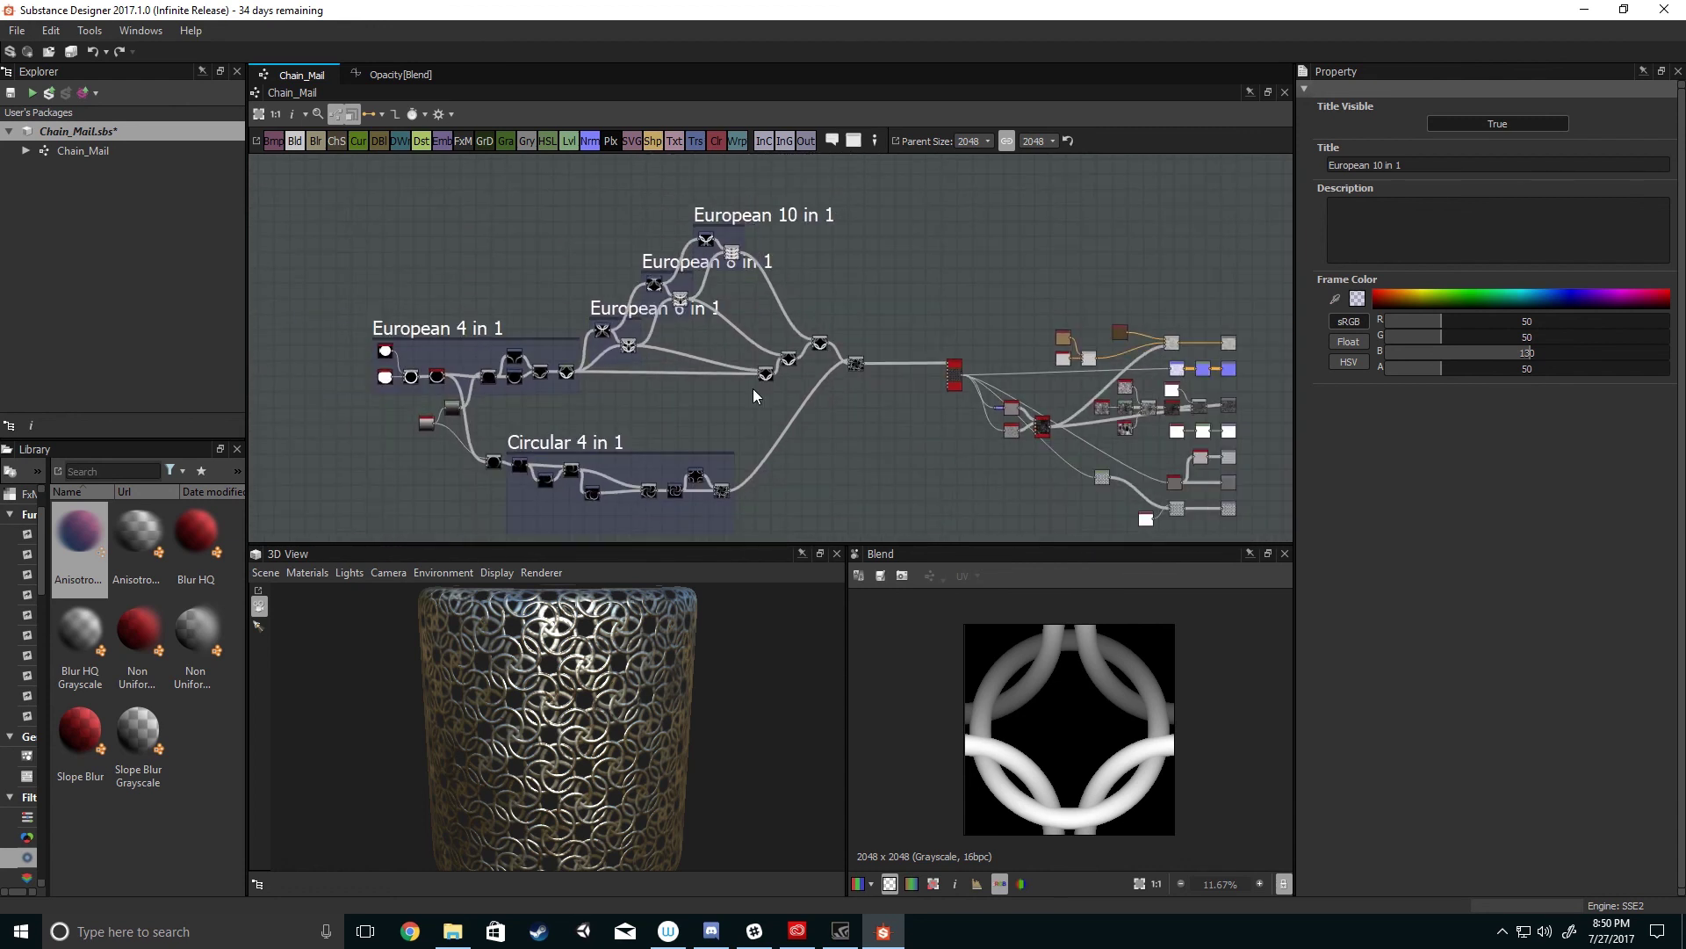
middle_click_drag(765, 403, 764, 331)
scroll(750, 437, "up", 2)
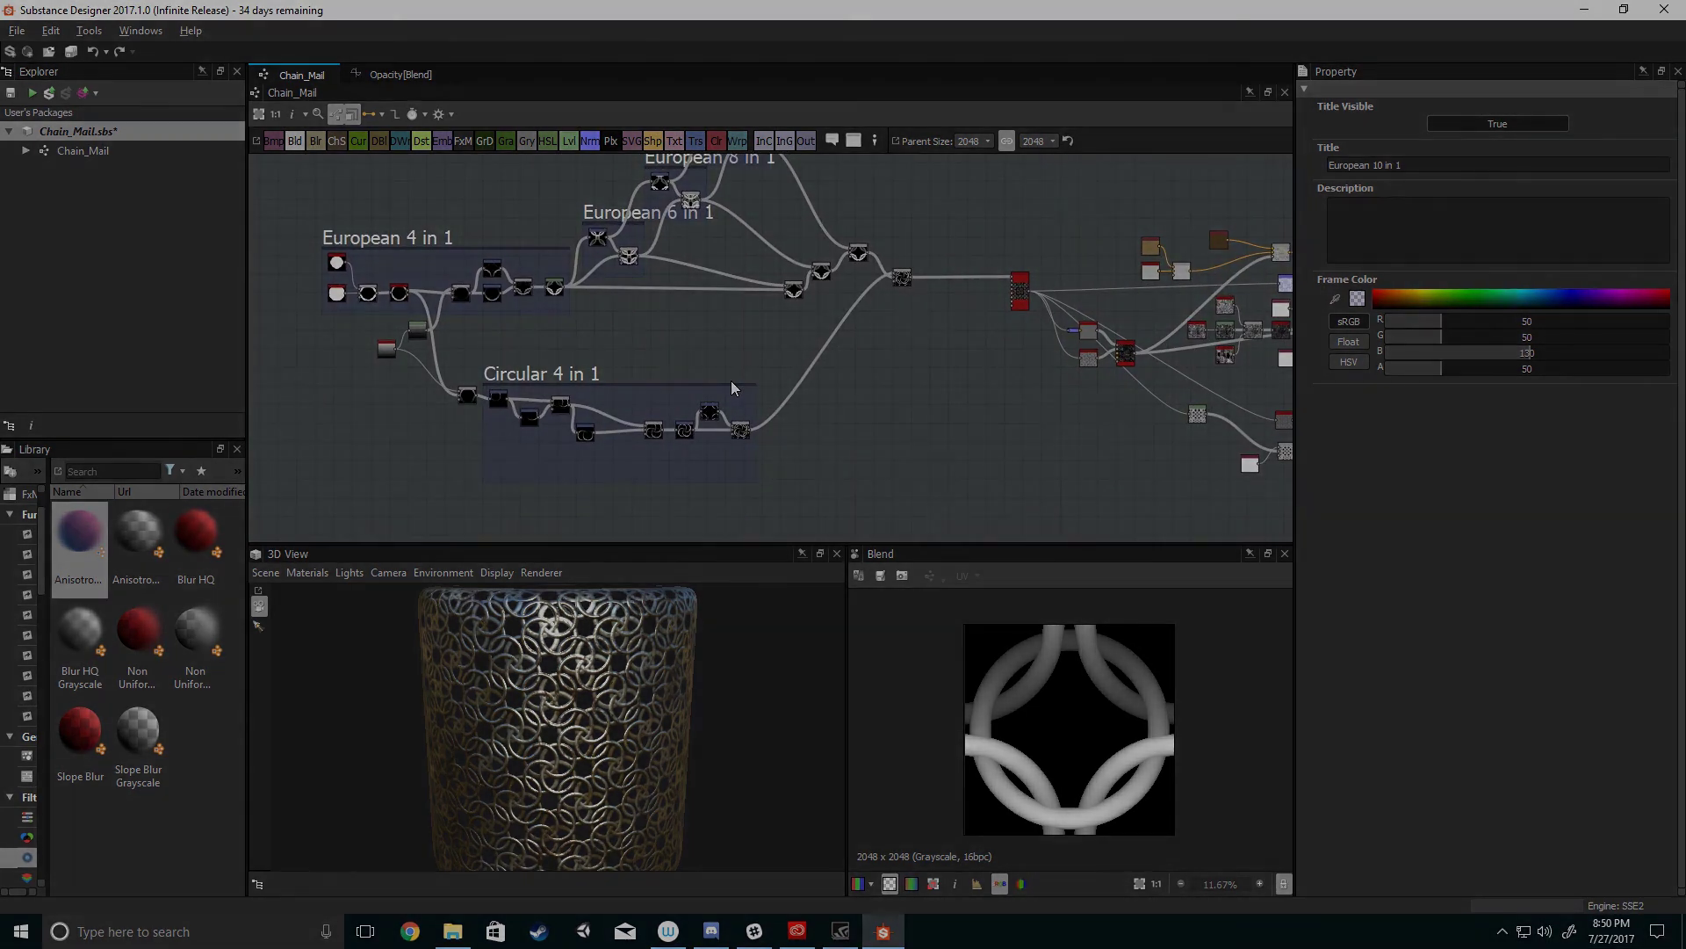